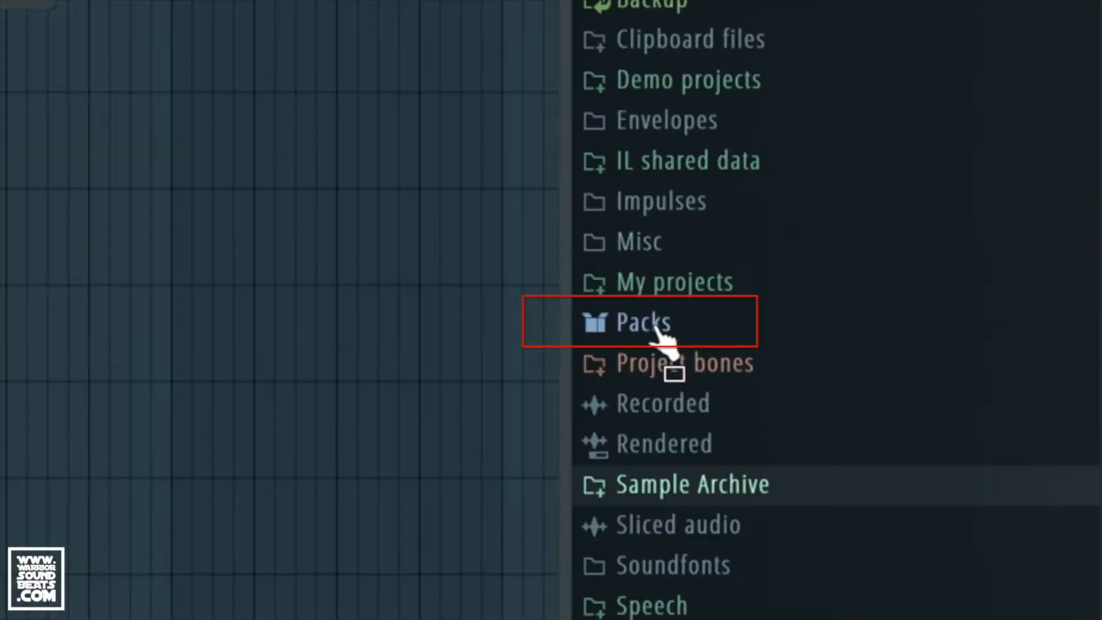
Load the 808 Kick sample from the Drums pack's Kicks folder into the selected Sampler channel.
left_click(985, 237)
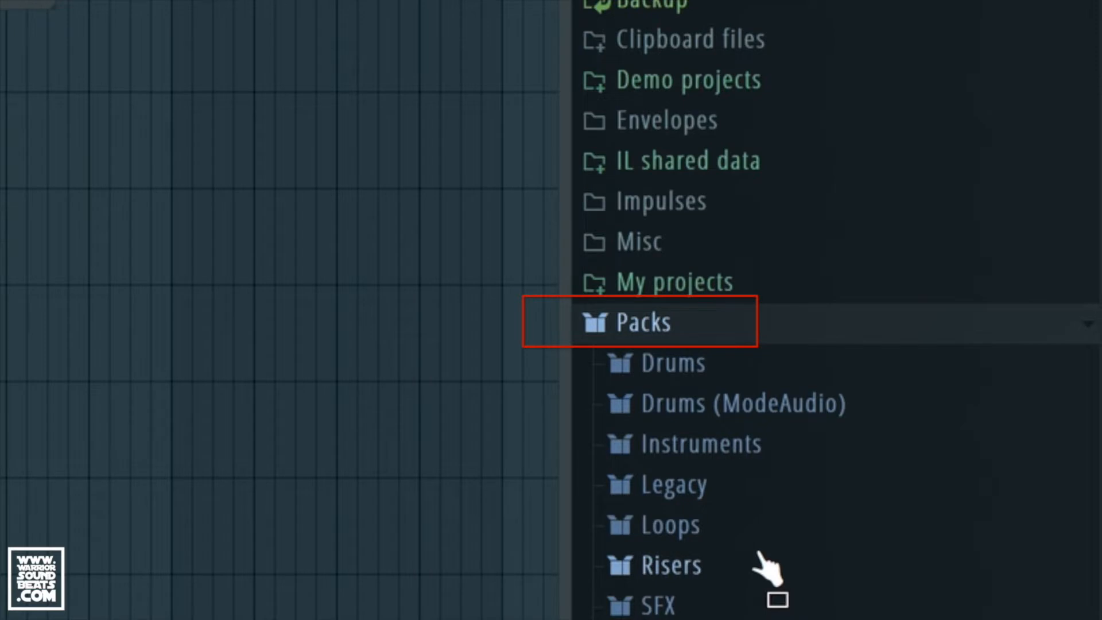
left_click(687, 378)
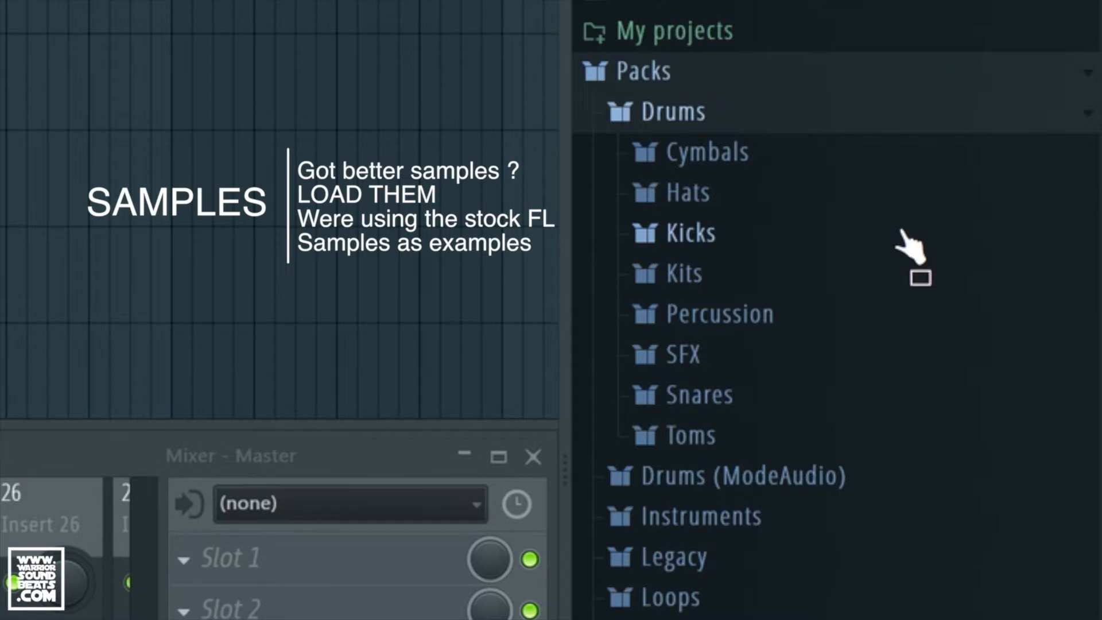
left_click(719, 247)
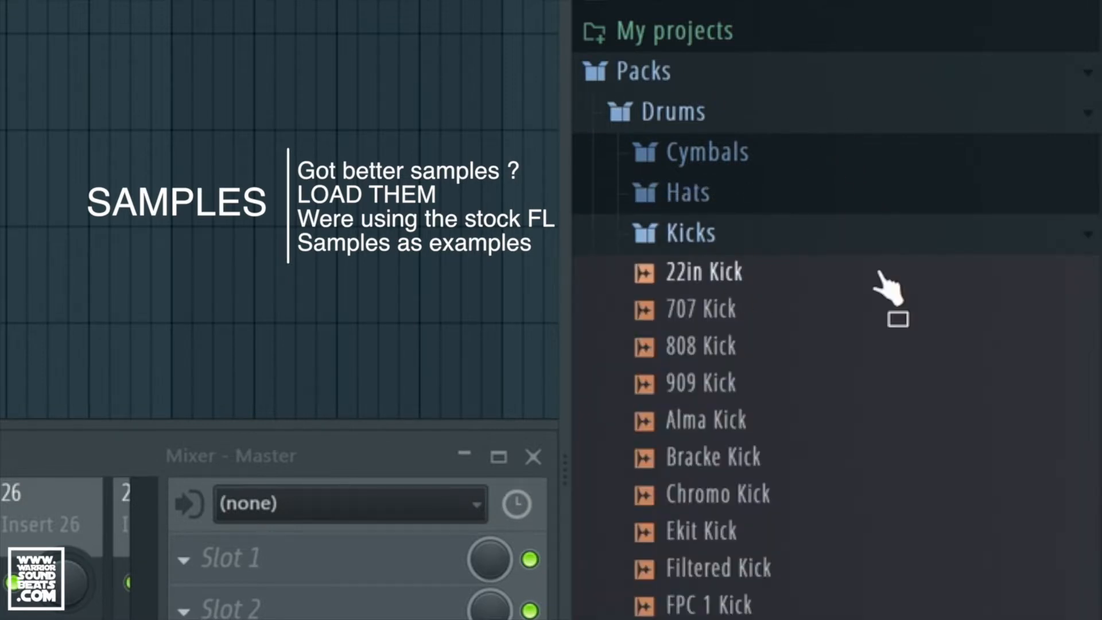
left_click(700, 357)
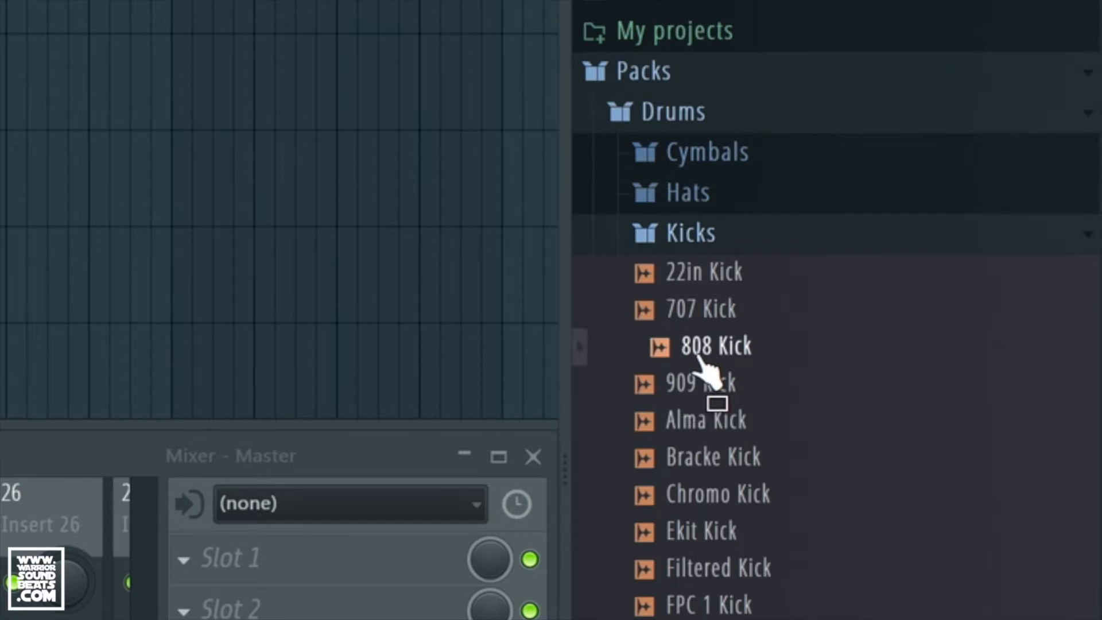
right_click(697, 356)
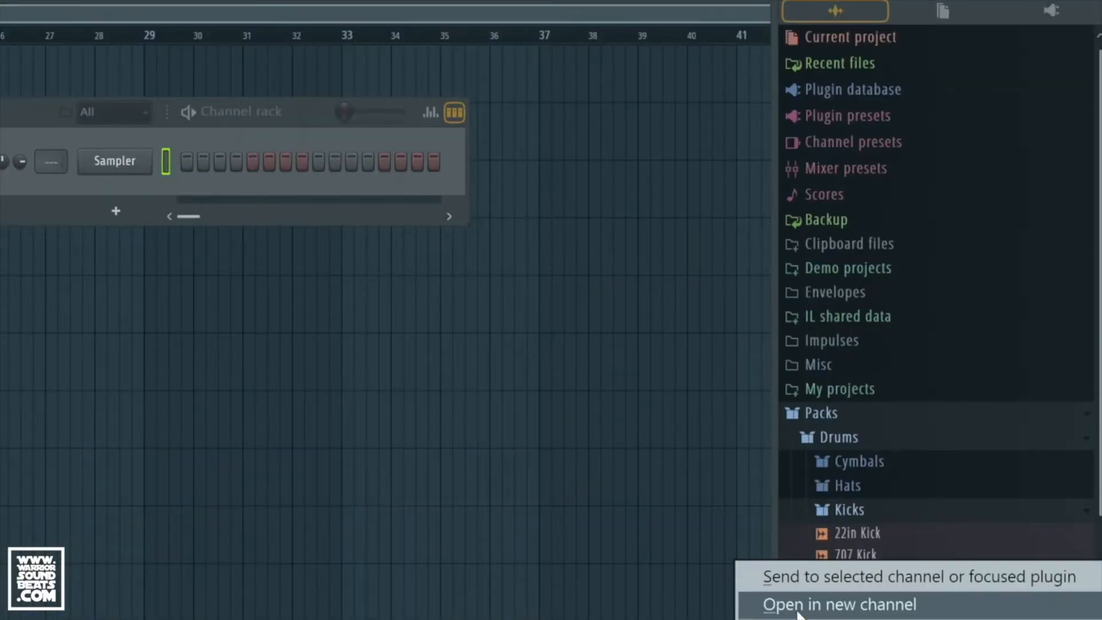
left_click(836, 579)
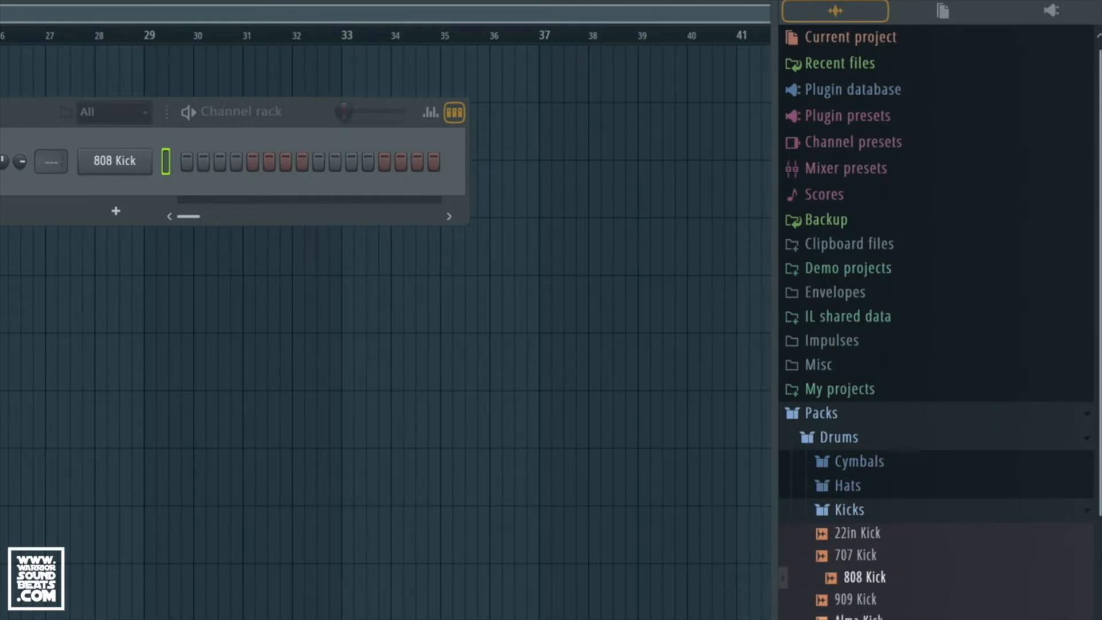
Add the 707 Kick sample as a new channel.
left_click(865, 554)
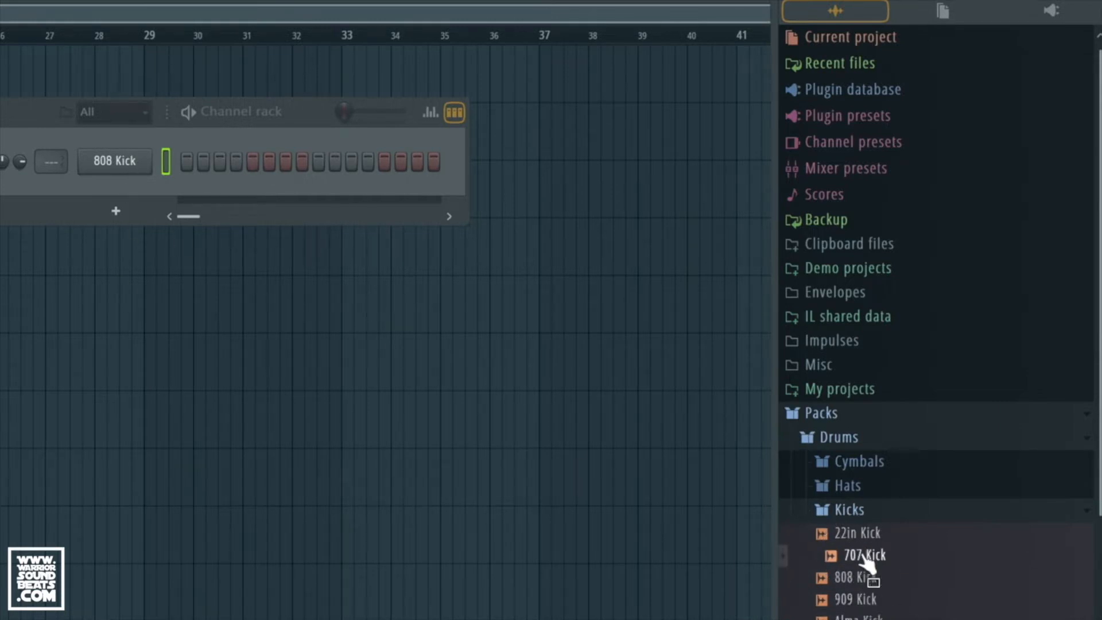
right_click(866, 556)
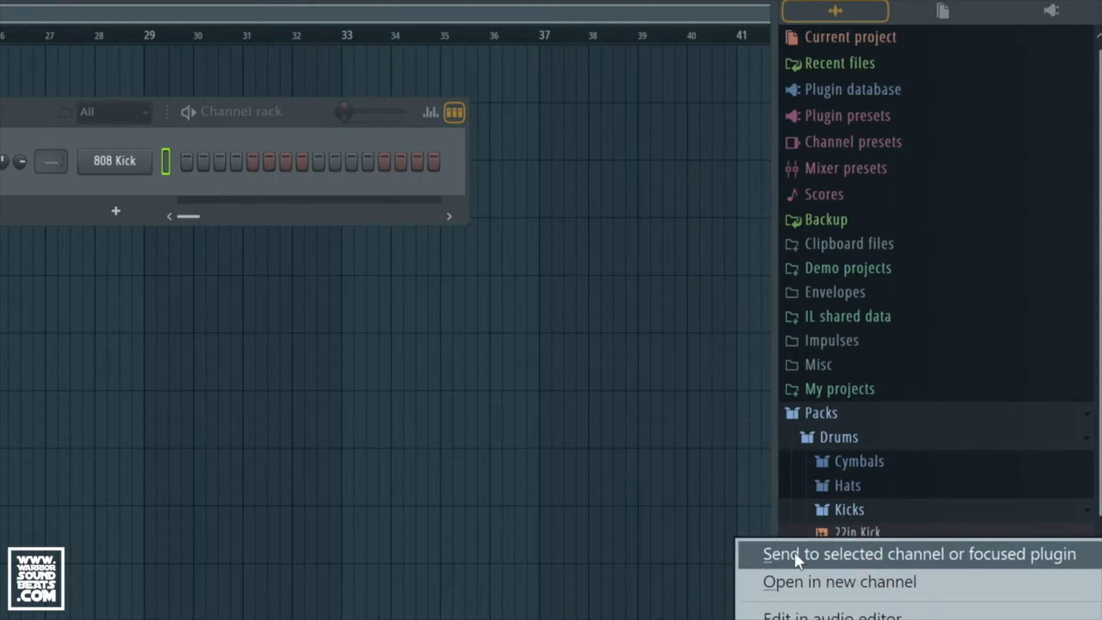
left_click(833, 580)
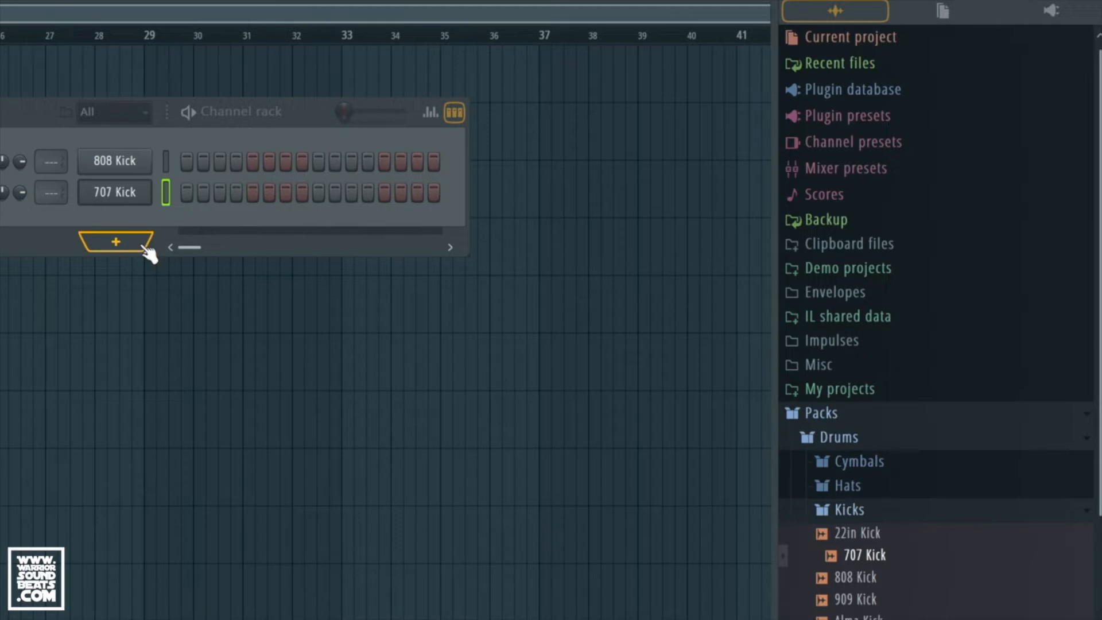
Add the 808 CH hi-hat sample from the Drums pack's Hats folder as a new channel.
left_click(858, 489)
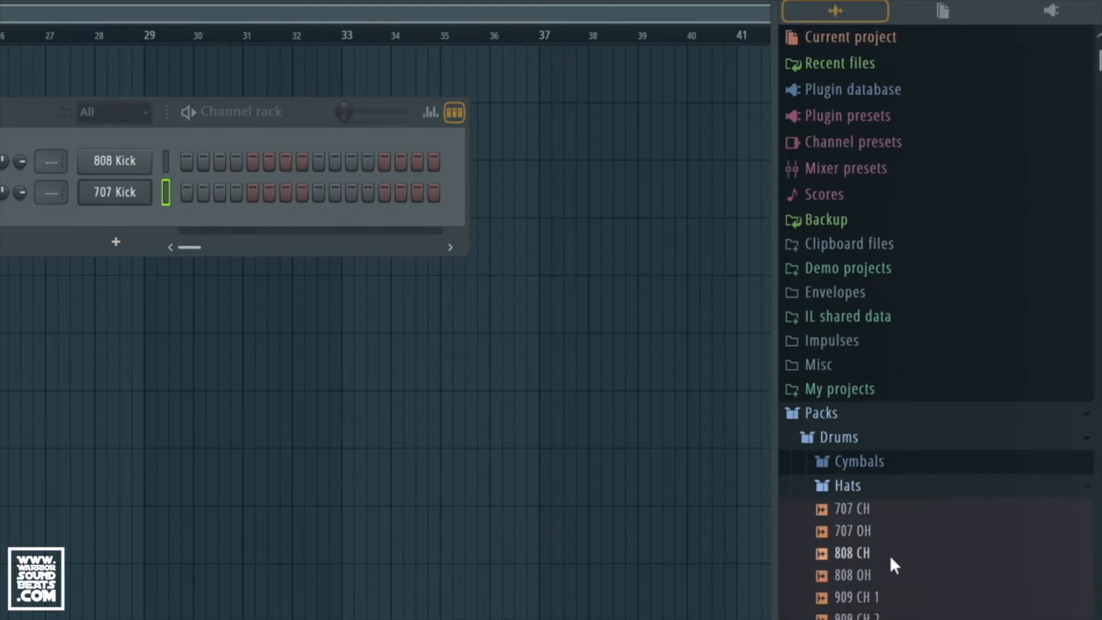
left_click(869, 556)
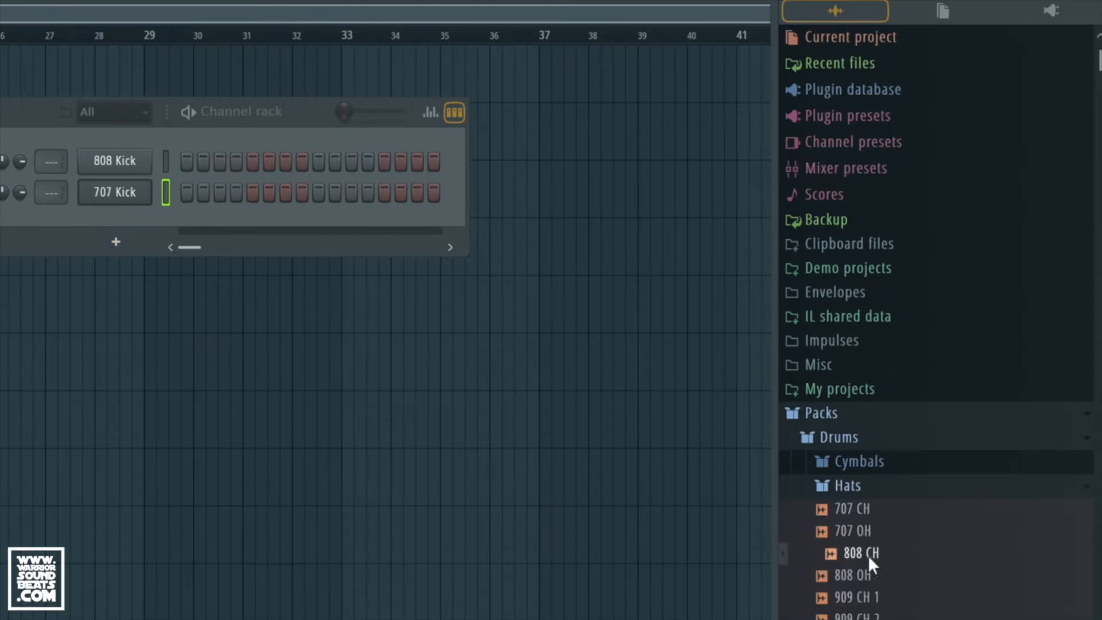
right_click(869, 555)
left_click(869, 579)
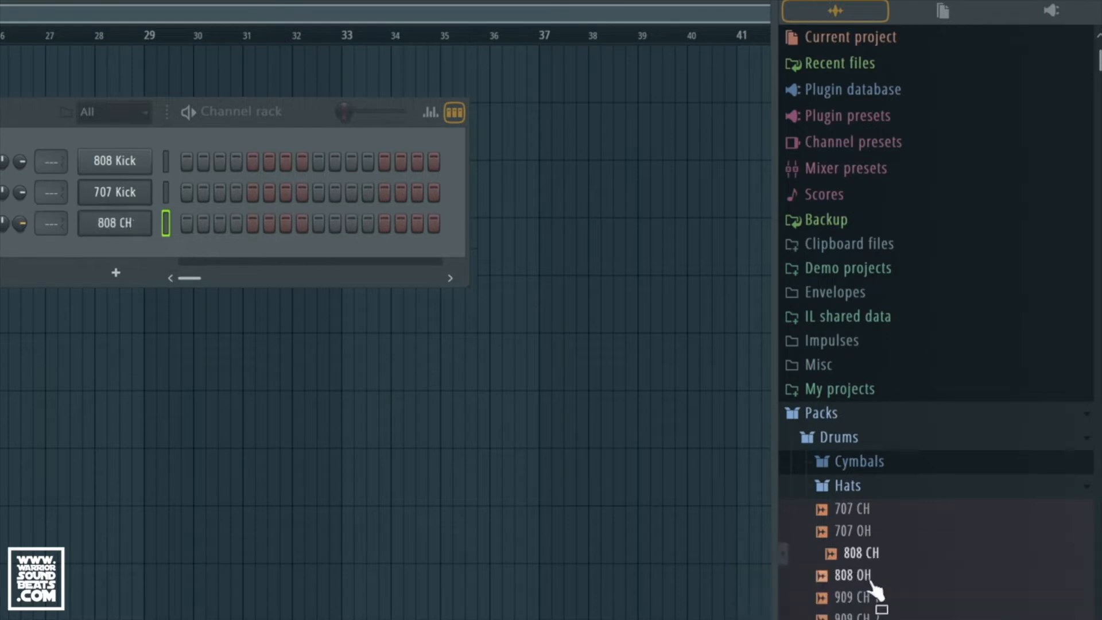
Add the 808 Snare sample from the Drums pack's Snares folder as a new channel.
left_click(876, 606)
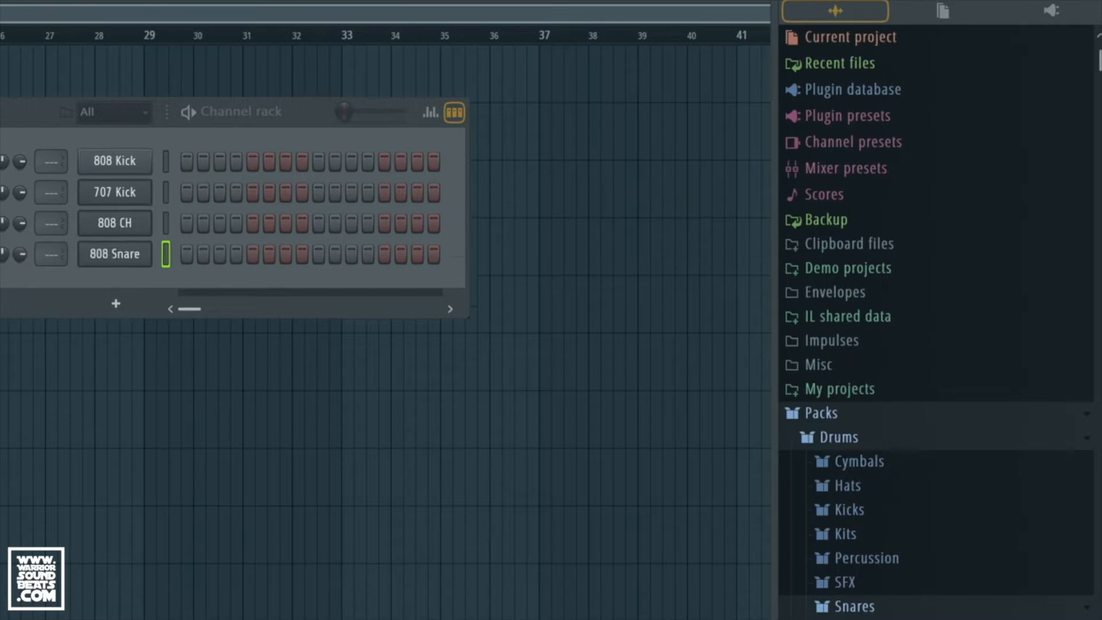
key("Escape")
key("Escape")
key("Escape")
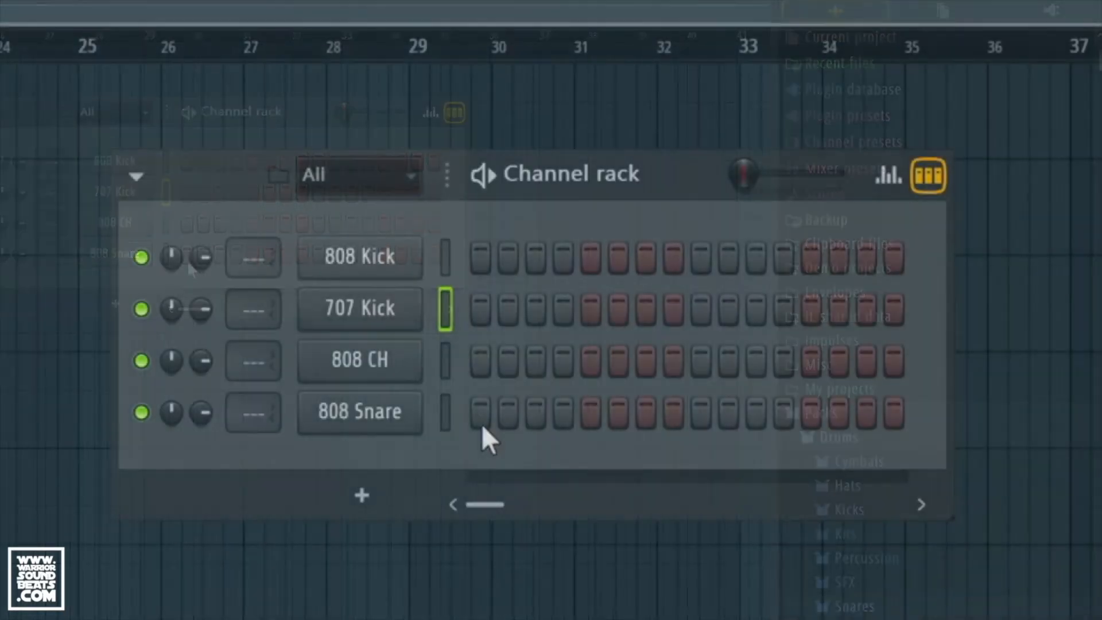
Fill the first four steps of the 808 Snare channel and clear them again.
left_click_drag(186, 256, 241, 263)
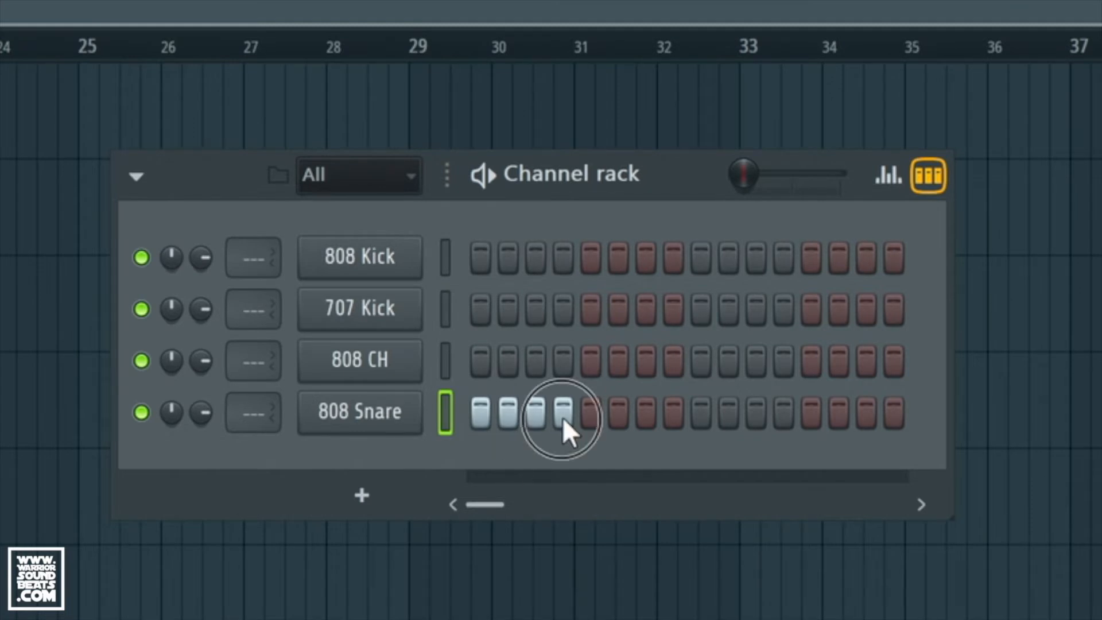
left_click(483, 418)
left_click_drag(506, 418, 571, 417)
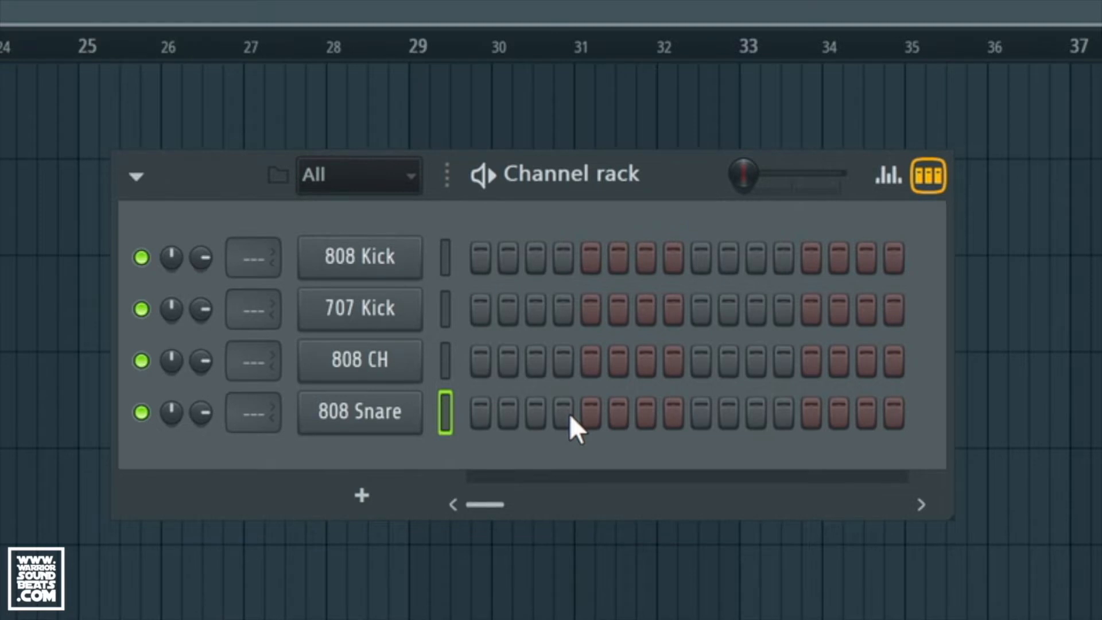
Open the piano roll for the 808 Kick channel.
left_click(395, 257)
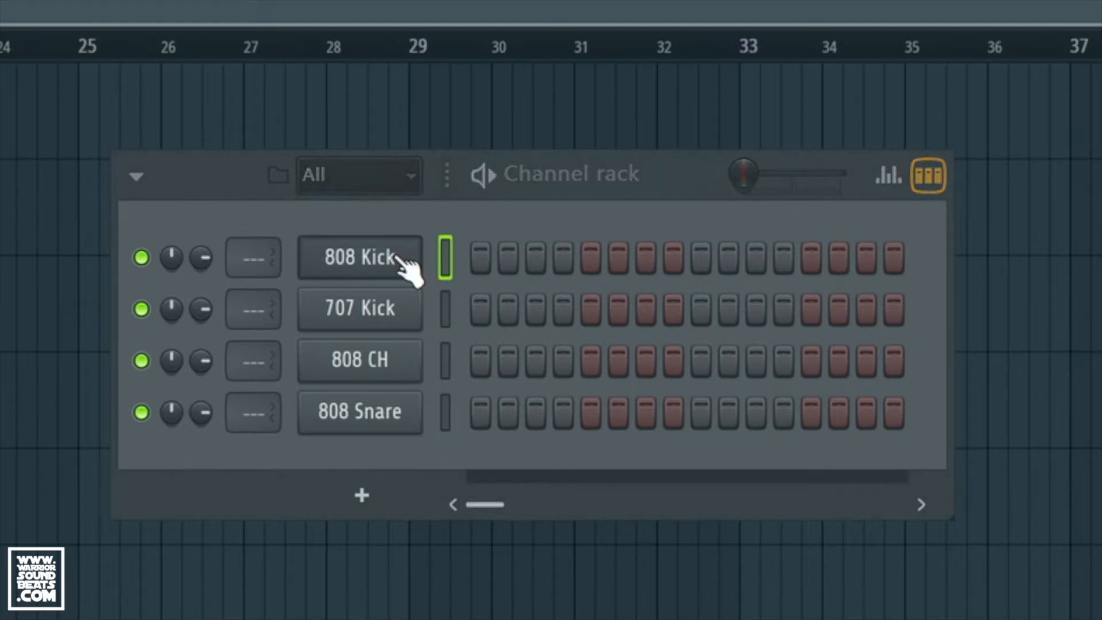
right_click(397, 259)
left_click(947, 79)
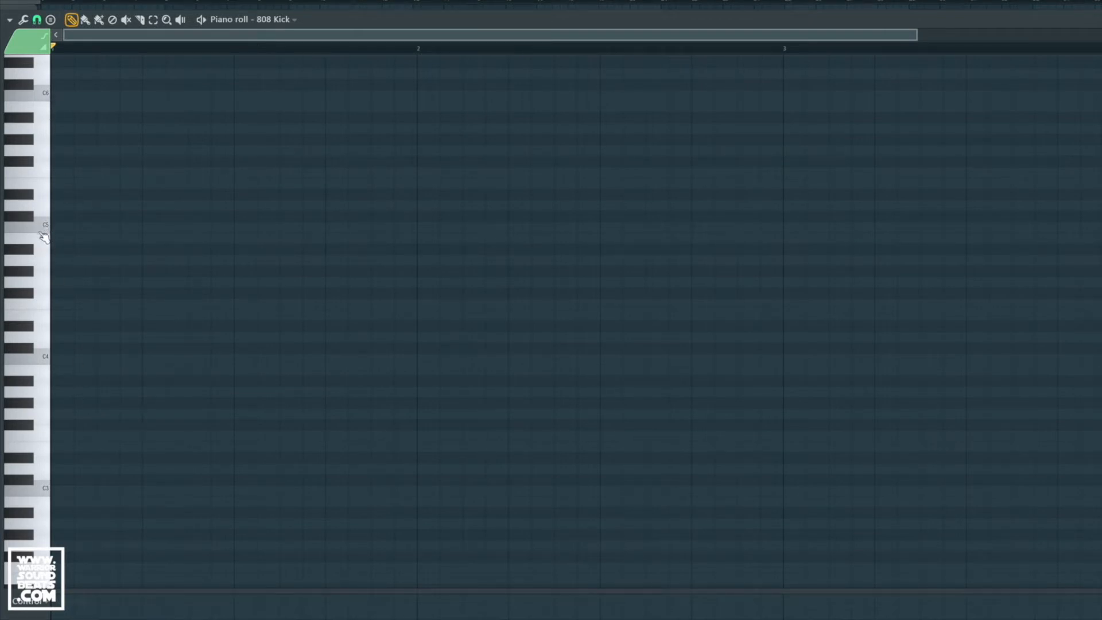
Audition the 808 Kick at different pitches around C4, C5 and C6 on the piano roll keyboard.
left_click(45, 235)
left_click(41, 365)
left_click(37, 96)
left_click(38, 96)
left_click(44, 229)
left_click(46, 232)
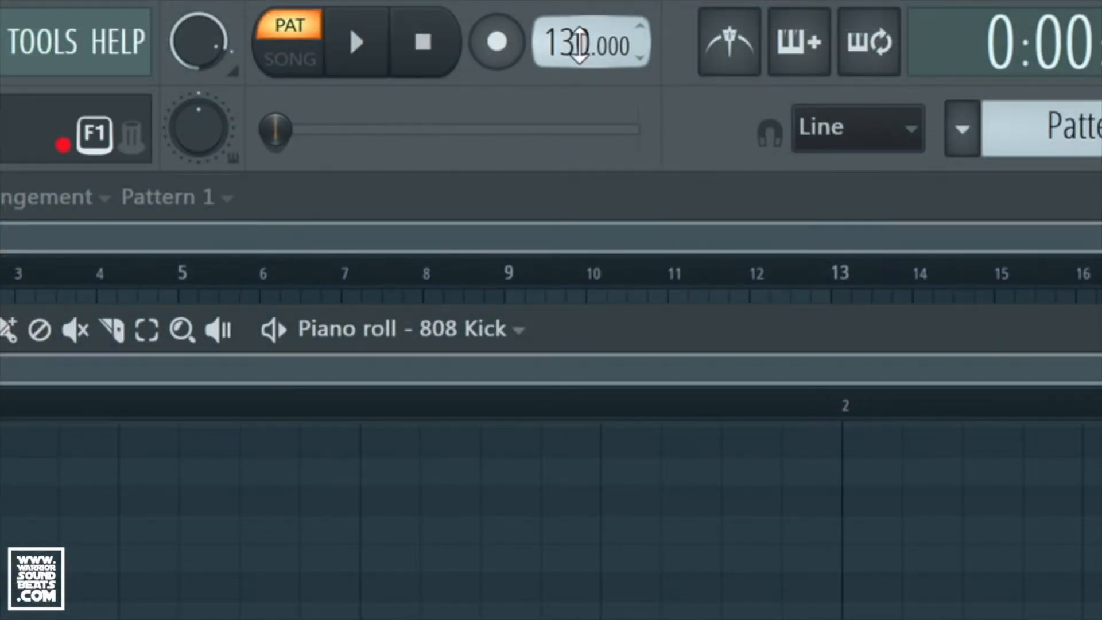
Lower the project tempo.
left_click_drag(580, 43, 580, 81)
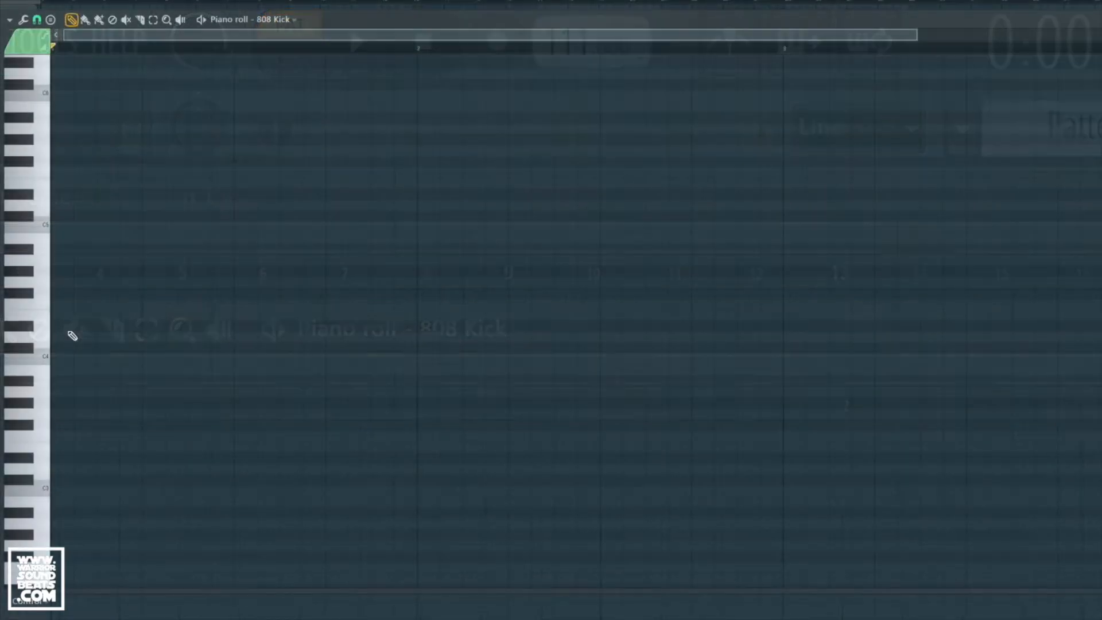
Place a C5 kick note at the start of bar 1, lengthen it to slightly over one step, and play the pattern.
left_click(54, 227)
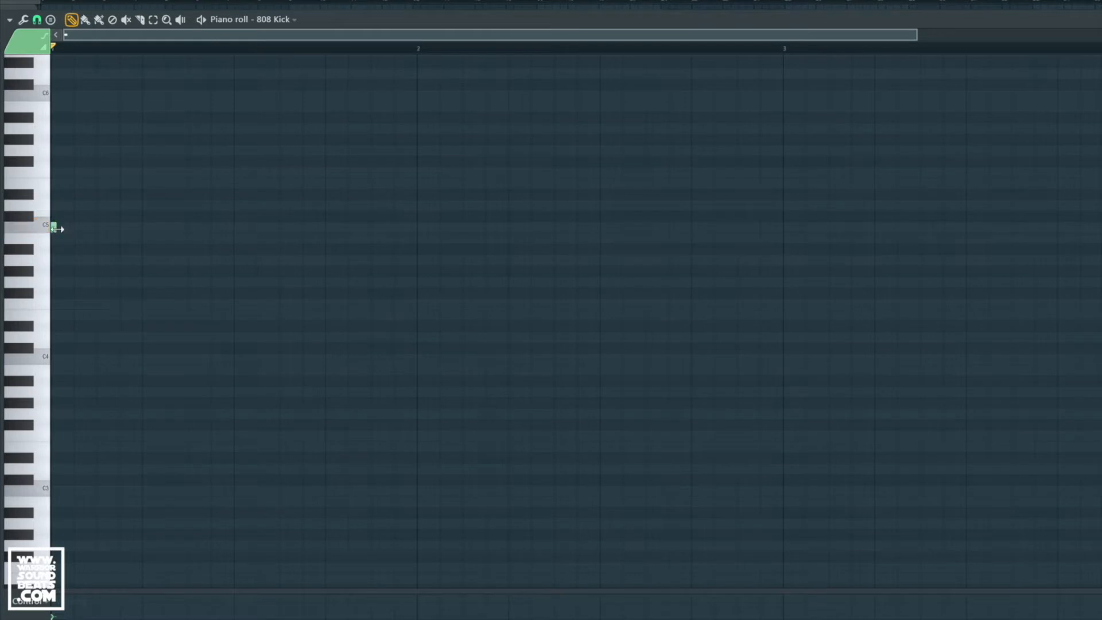
left_click_drag(57, 229, 68, 229)
key("space")
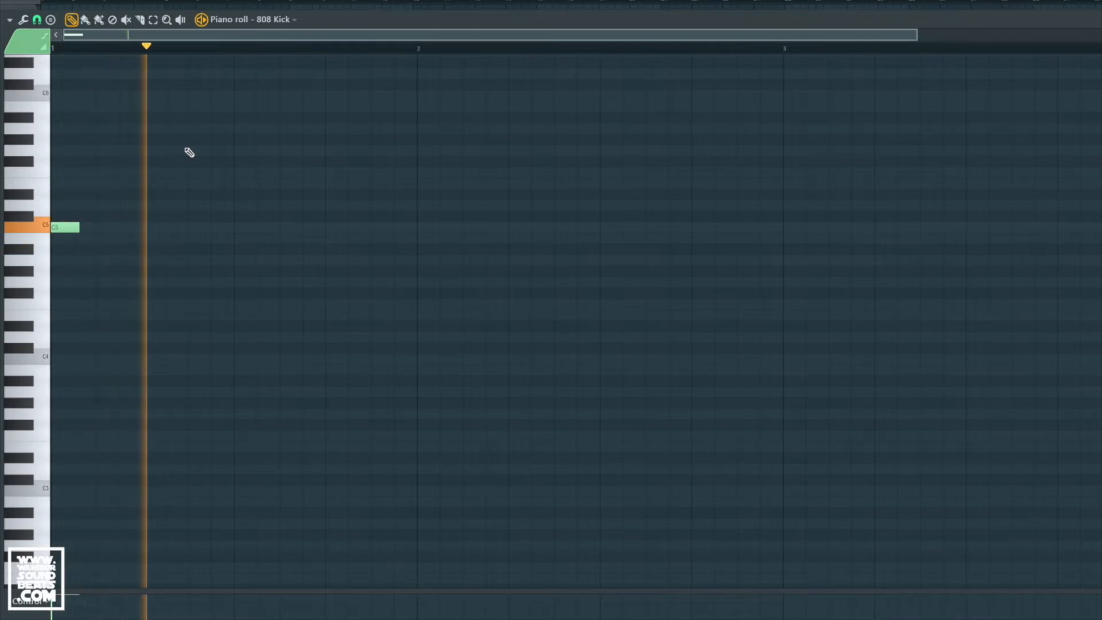
key("space")
Add C5 kick notes at step 11 of bar 1 and steps 1, 11 and 15 of bar 2, and play the pattern.
left_click(286, 227)
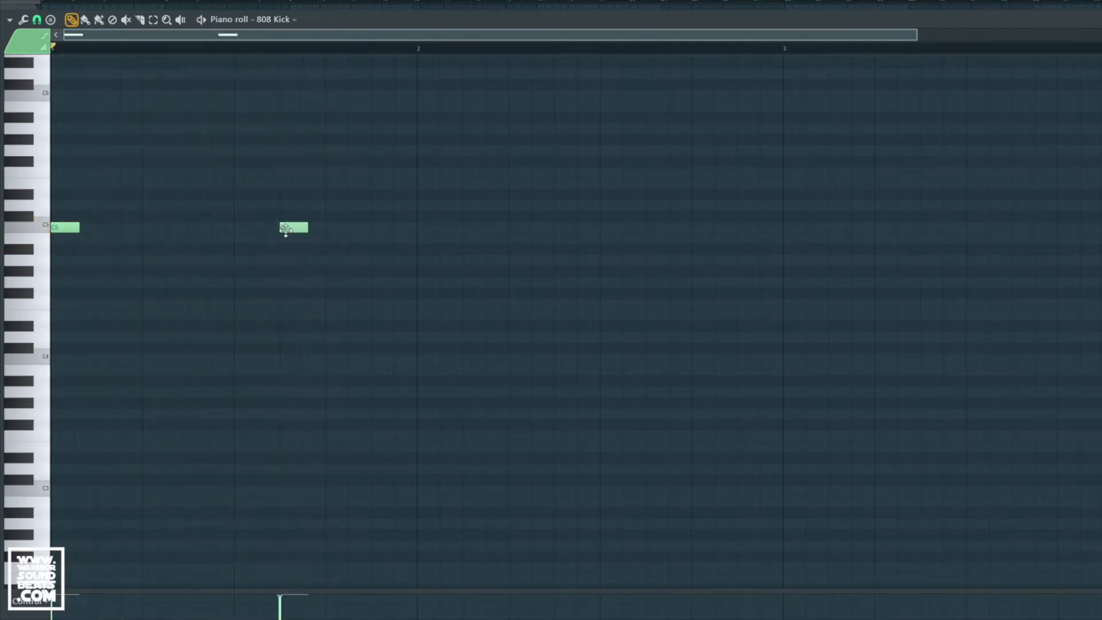
left_click(423, 227)
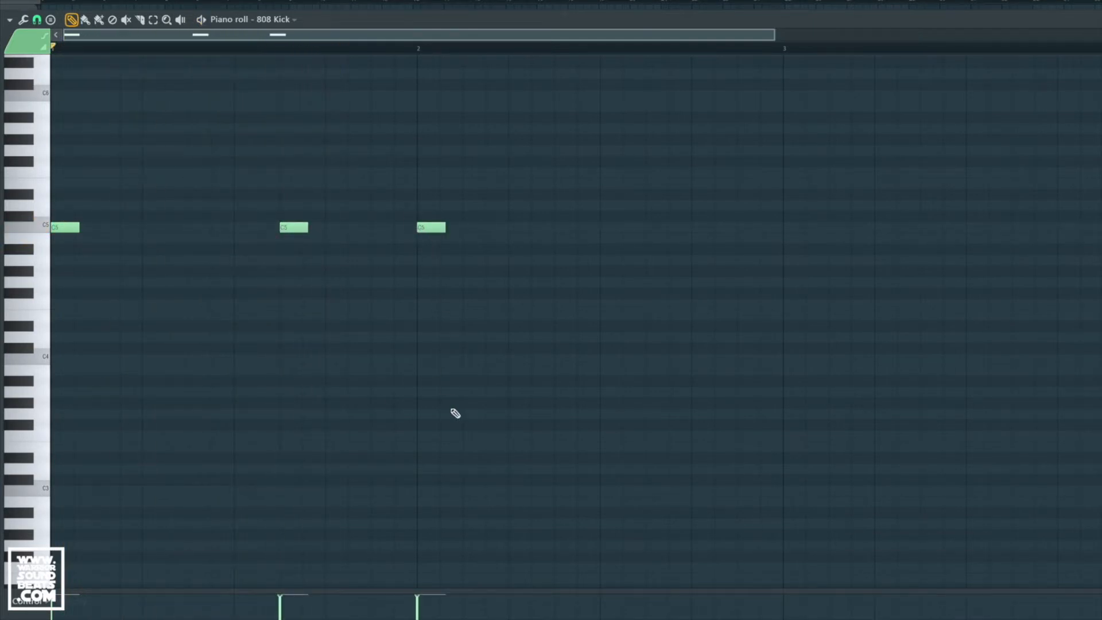
left_click(653, 227)
left_click(742, 229)
key("space")
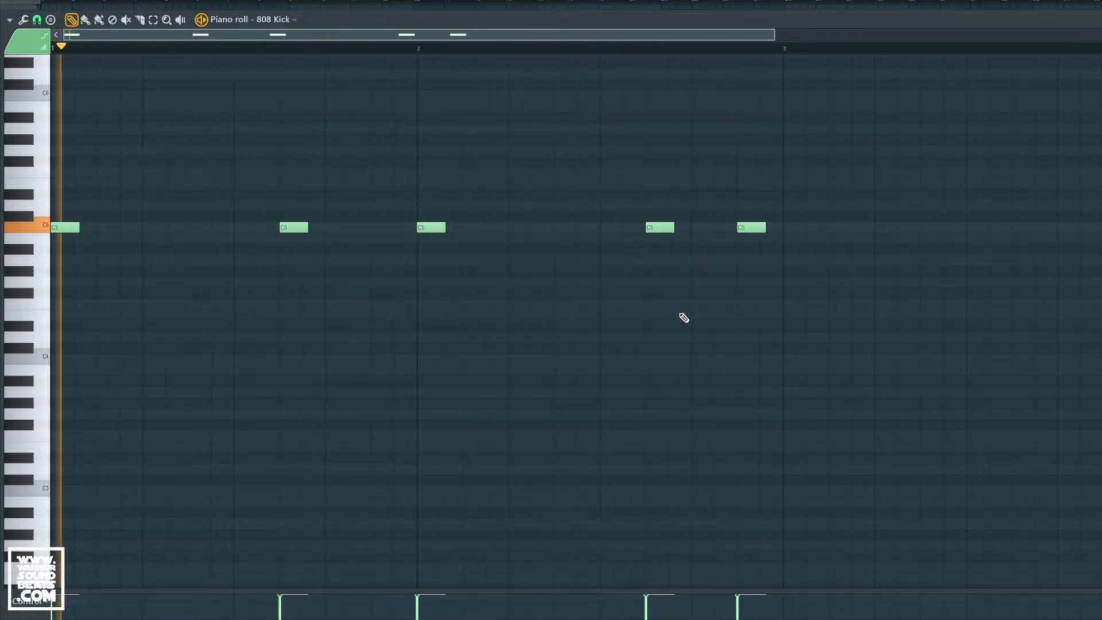
key("space")
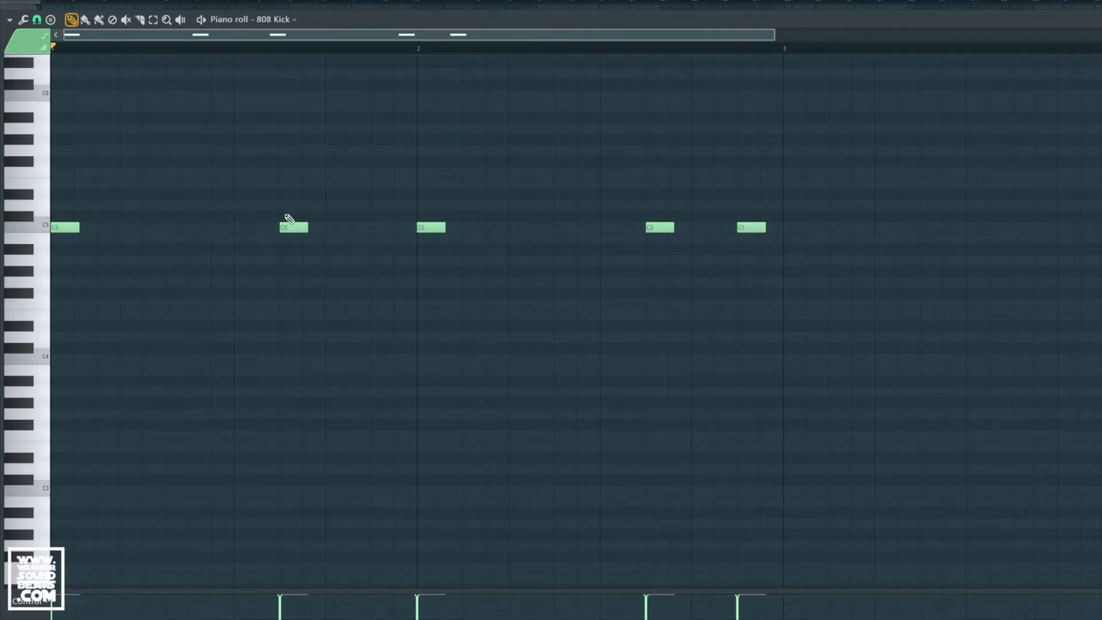
Reduce the velocity of the last kick note in bar 2 and play the pattern back.
left_click_drag(738, 602, 738, 611)
key("space")
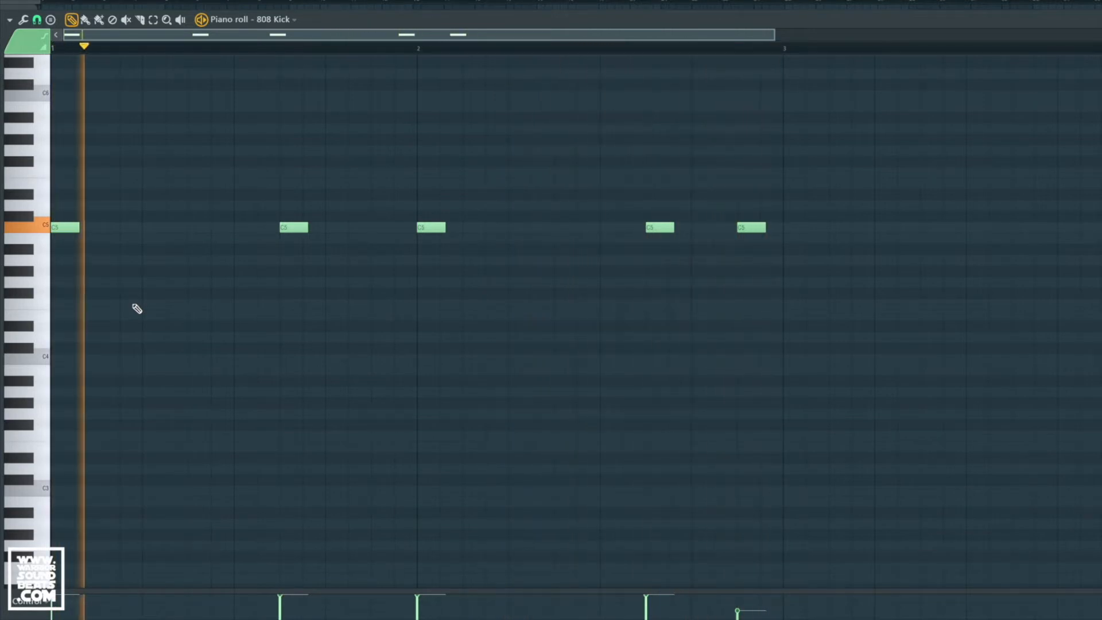
key("space")
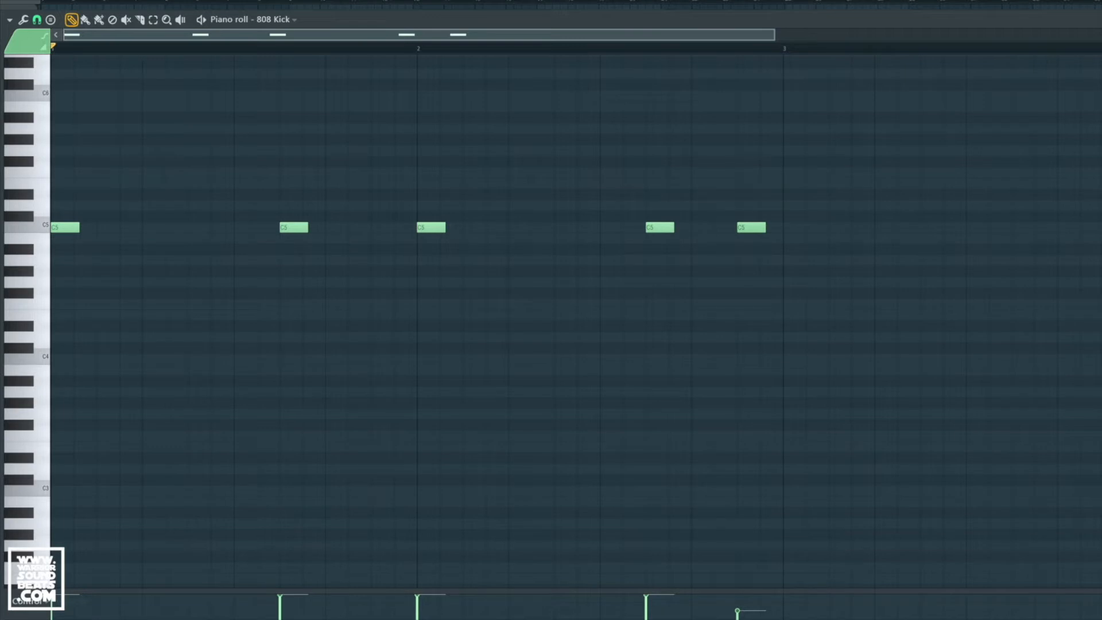
Open the 808 Kick channel's settings from the Channel rack and enable its volume envelope.
key("F6")
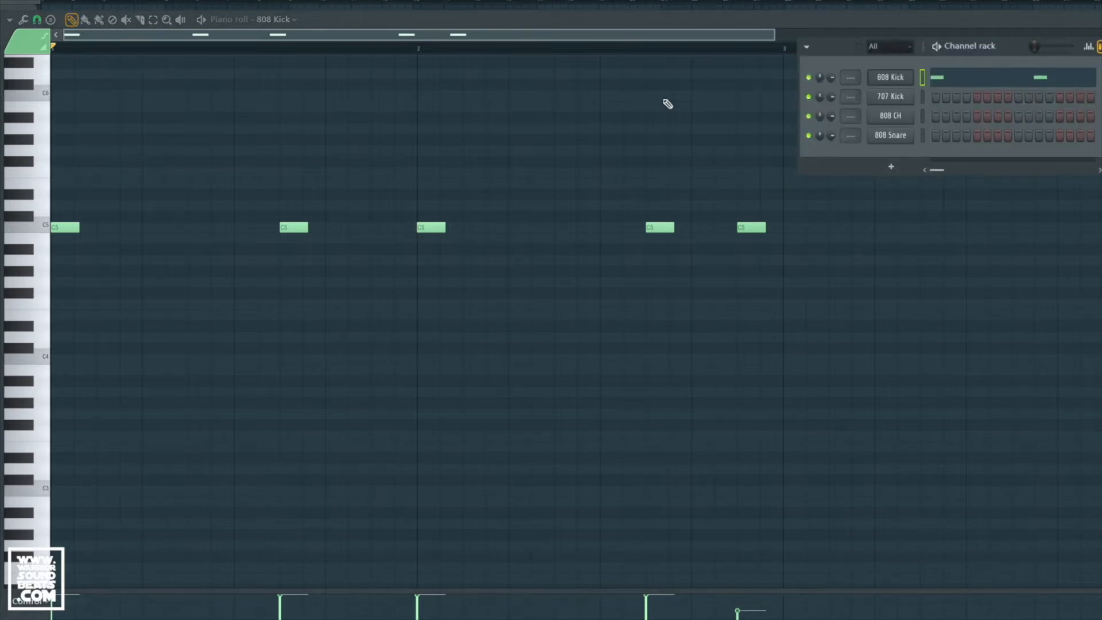
left_click(895, 82)
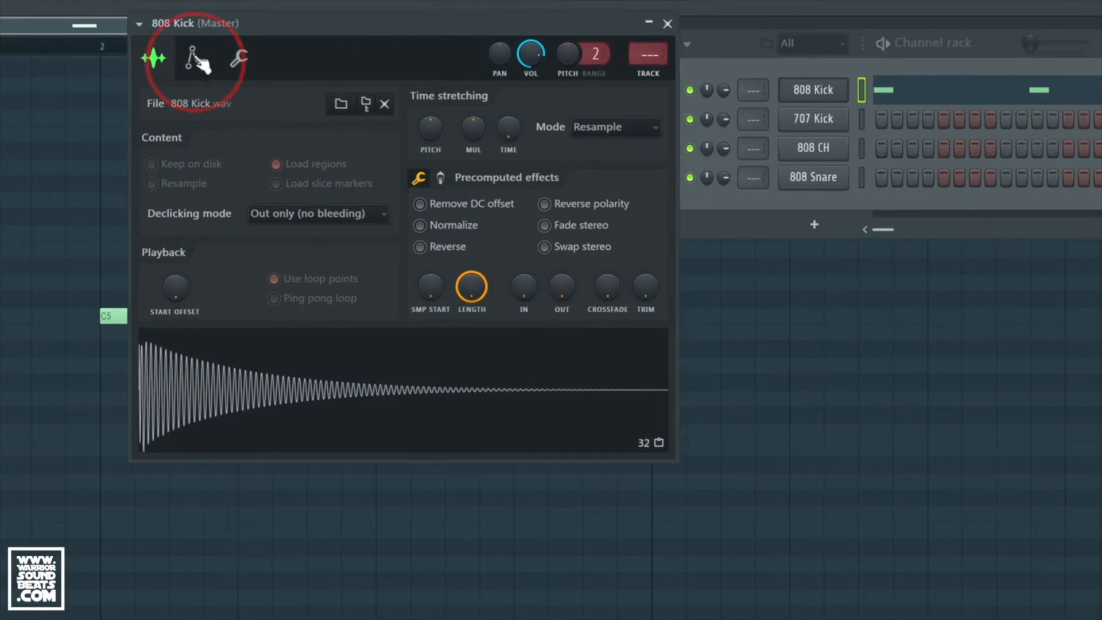
left_click(198, 64)
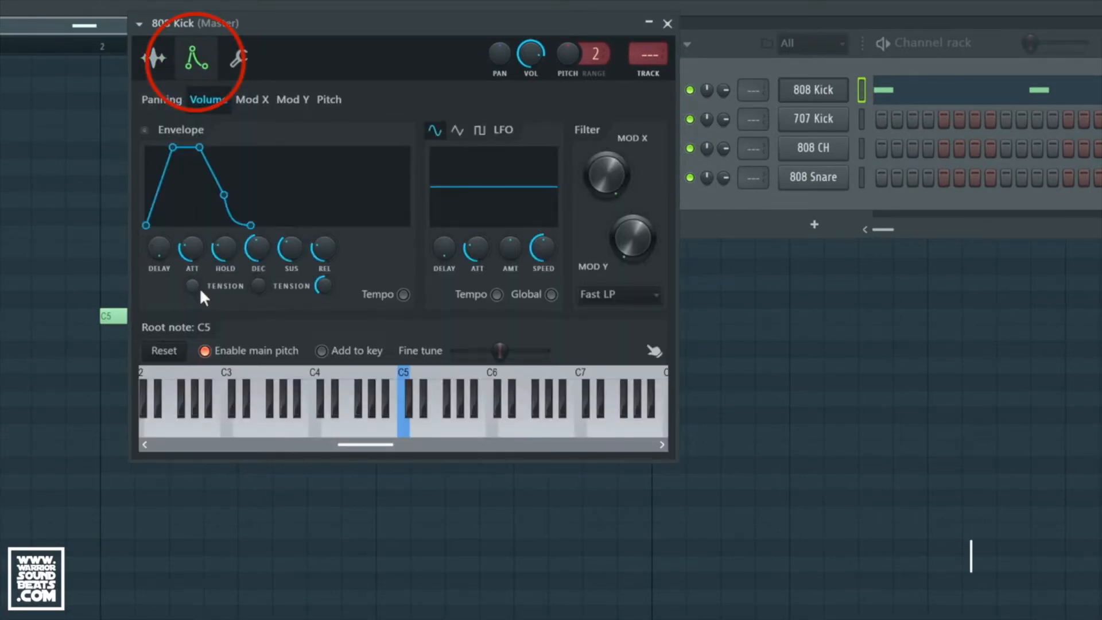
left_click(148, 134)
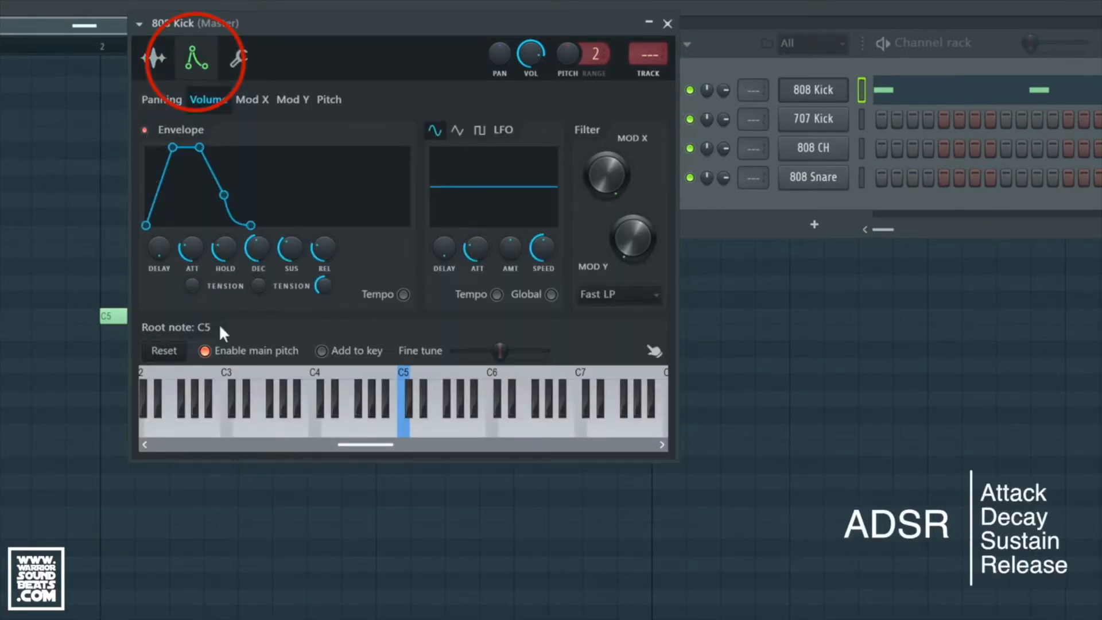
Set the 808 Kick volume envelope's attack to zero and increase its hold while the pattern plays.
left_click_drag(458, 32, 566, 374)
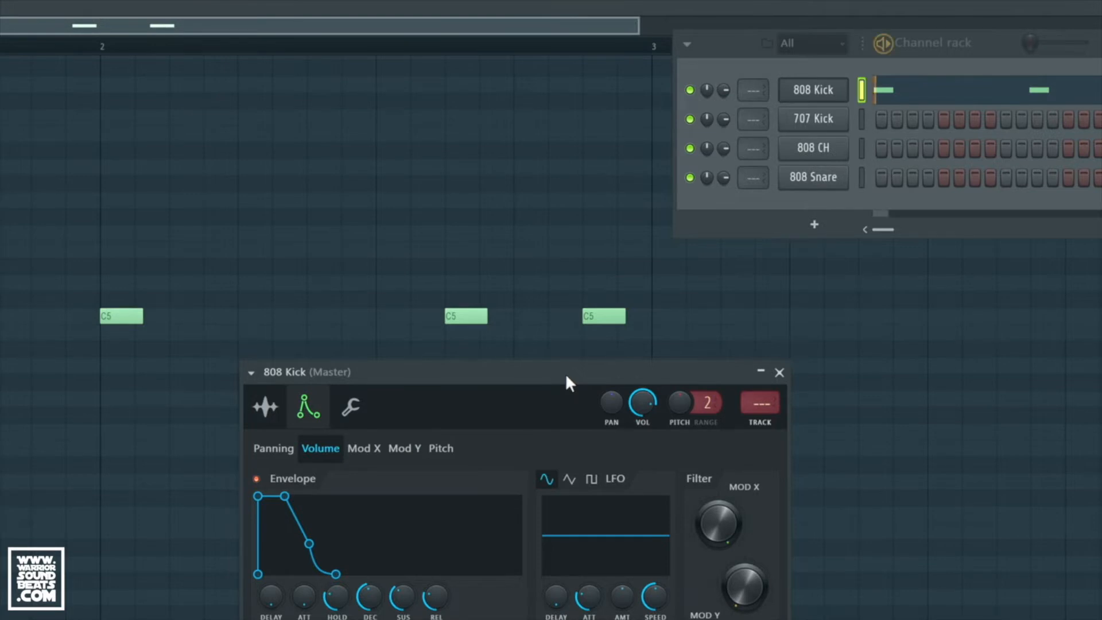
key("space")
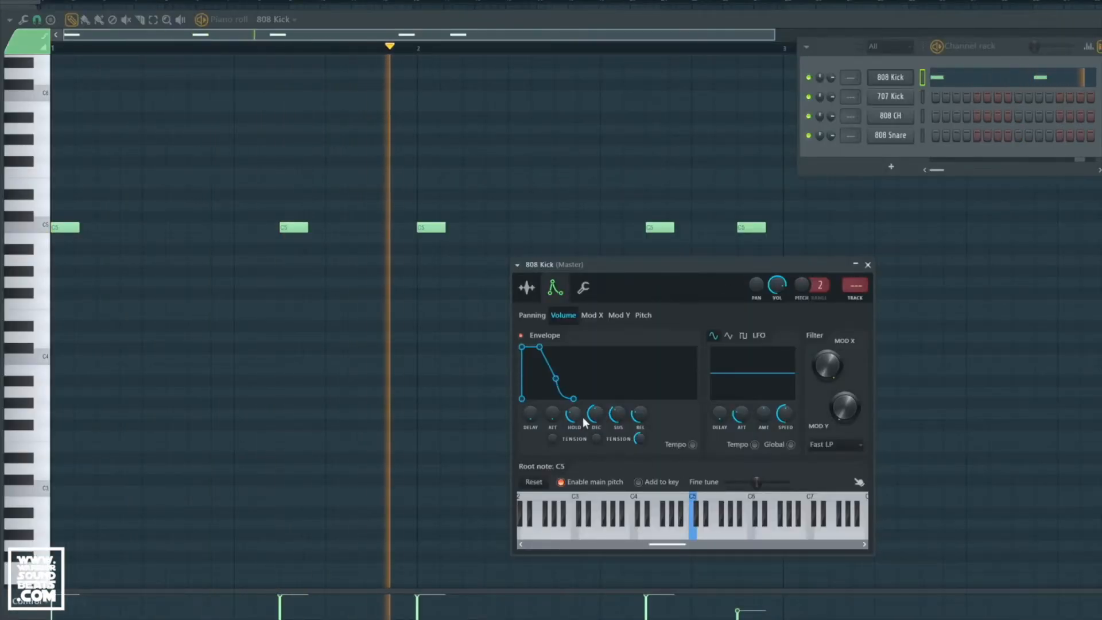
left_click_drag(575, 415, 574, 400)
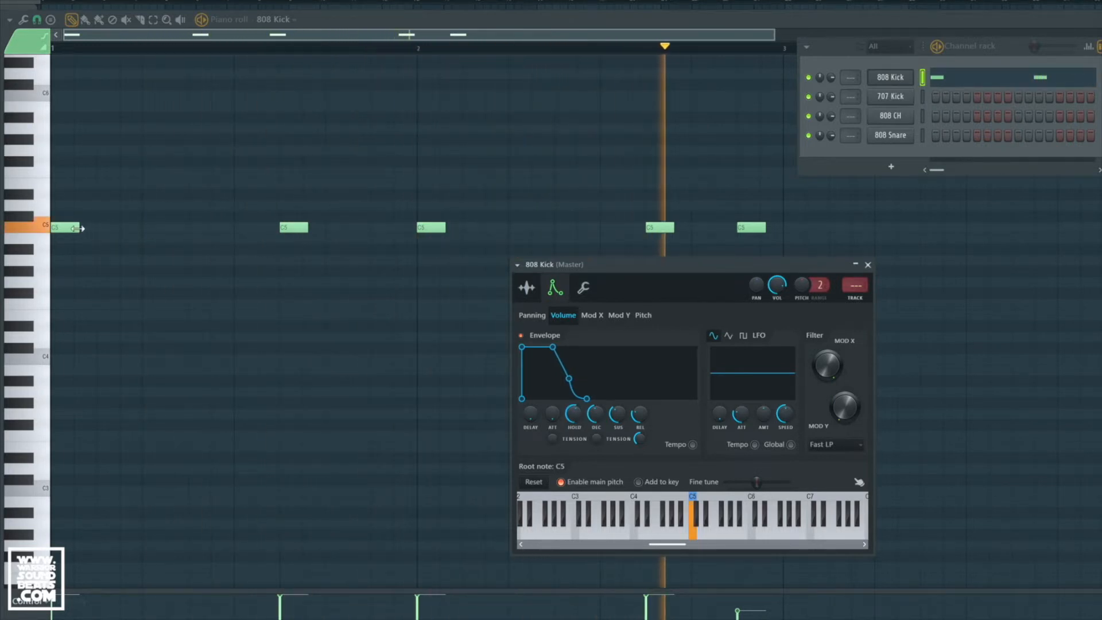
Lengthen all five C5 notes of the 808 Kick, ending the last one at bar 3, and play the pattern.
left_click_drag(77, 228, 103, 230)
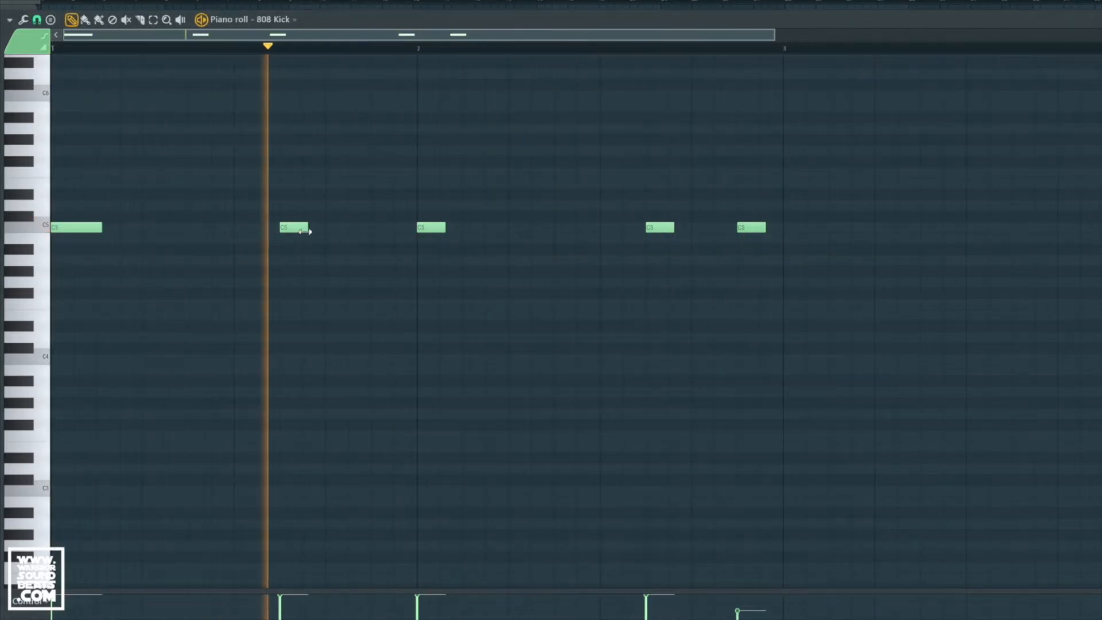
left_click_drag(307, 231, 331, 231)
left_click_drag(446, 231, 469, 230)
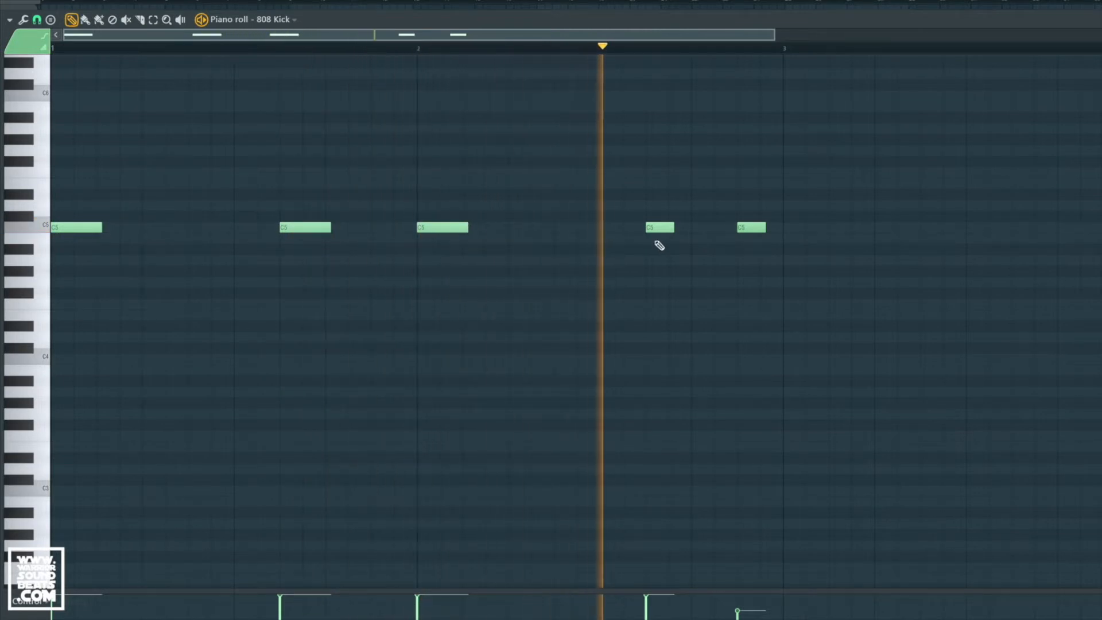
left_click_drag(675, 227, 698, 228)
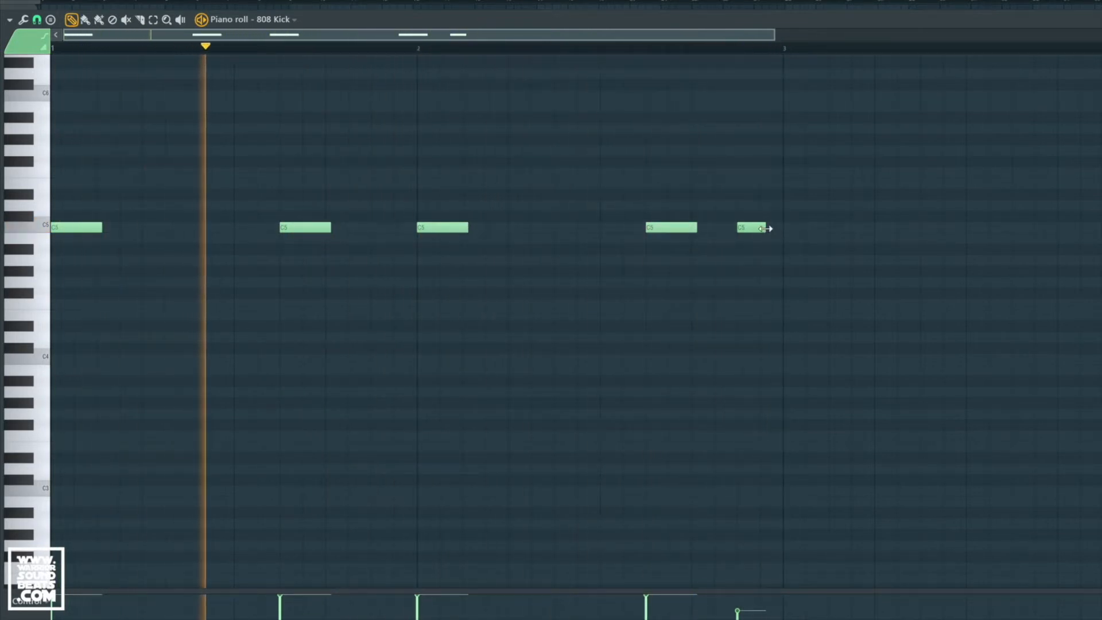
left_click_drag(767, 228, 781, 230)
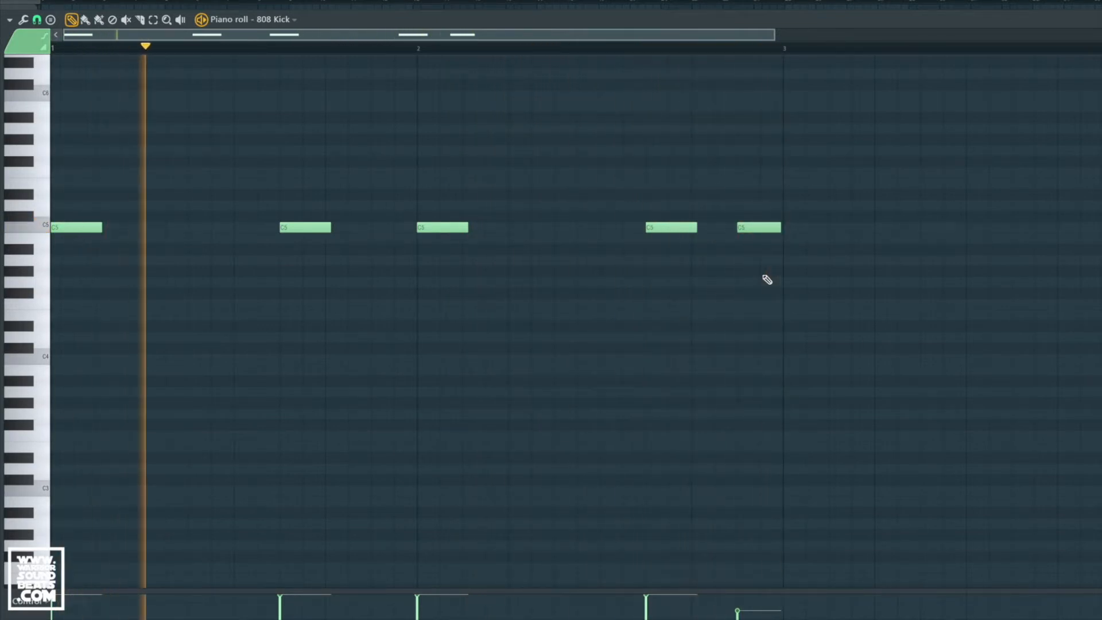
key("space")
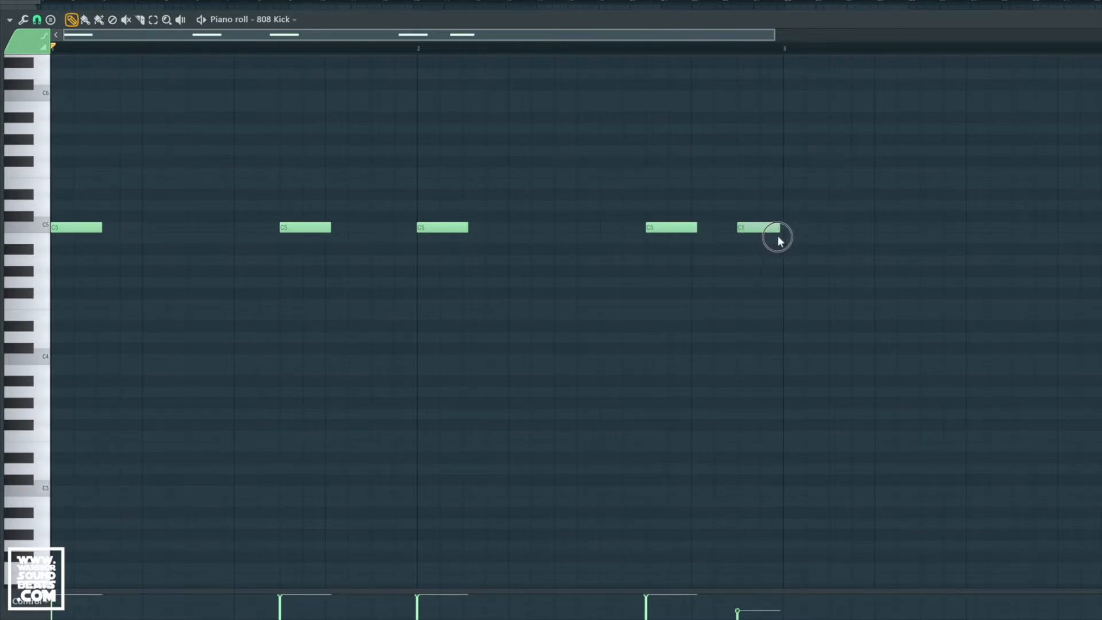
key("space")
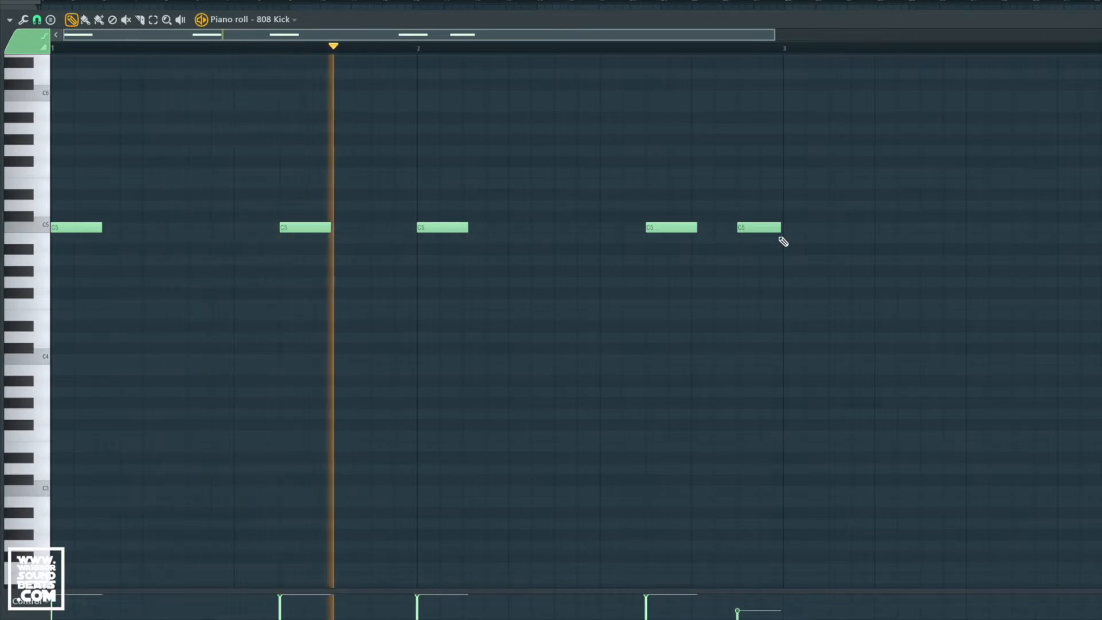
key("space")
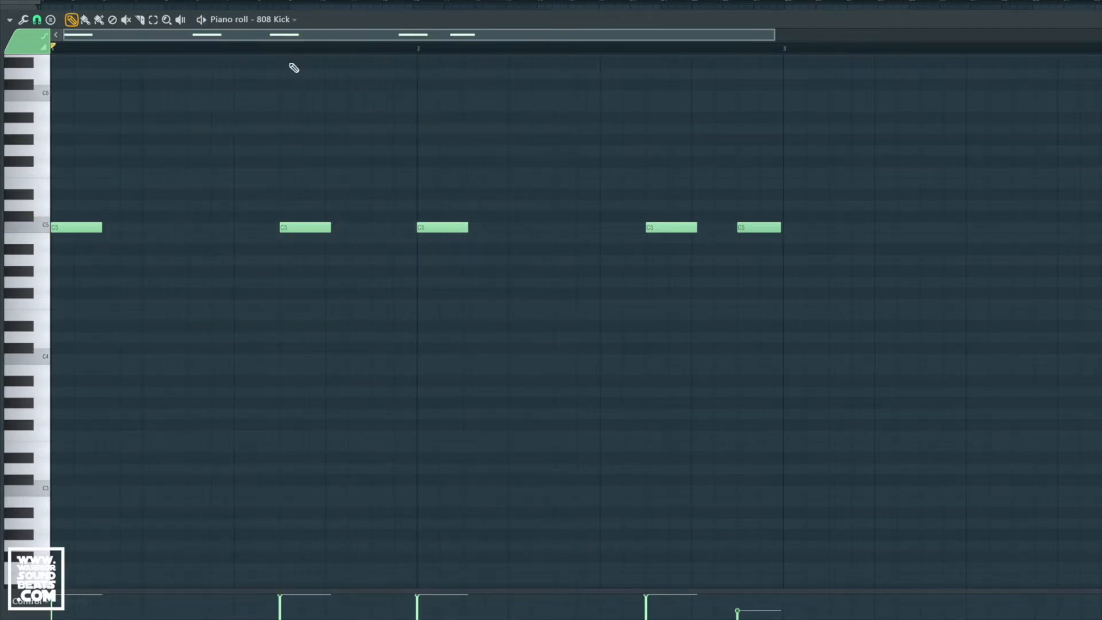
Switch the piano roll from the 808 Kick to the 707 Kick channel.
left_click(279, 20)
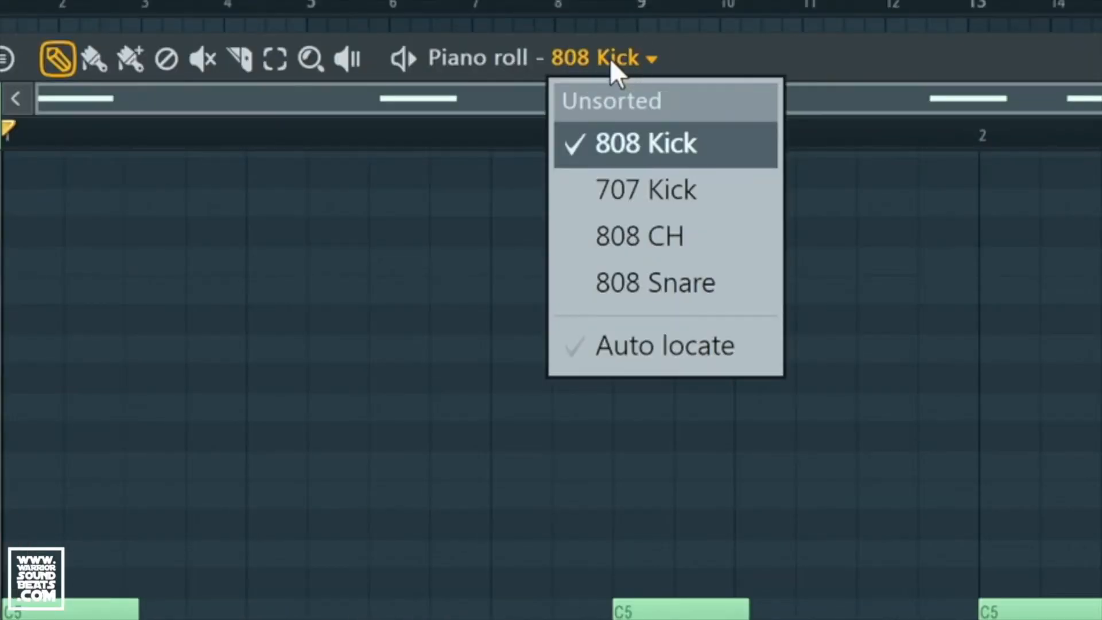
left_click(655, 57)
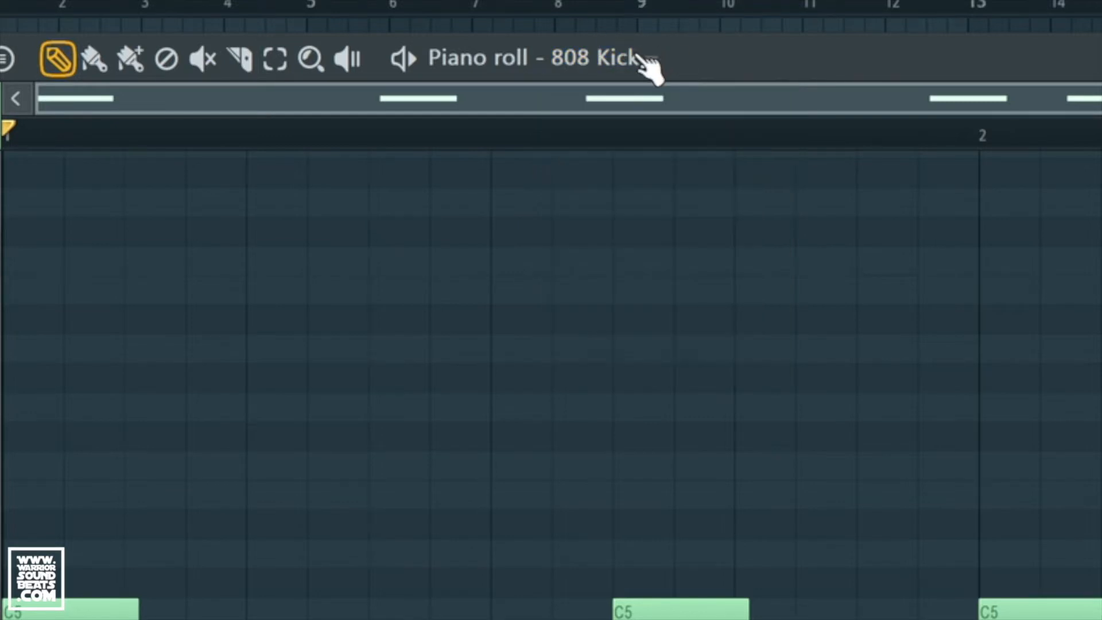
left_click(650, 62)
left_click(672, 185)
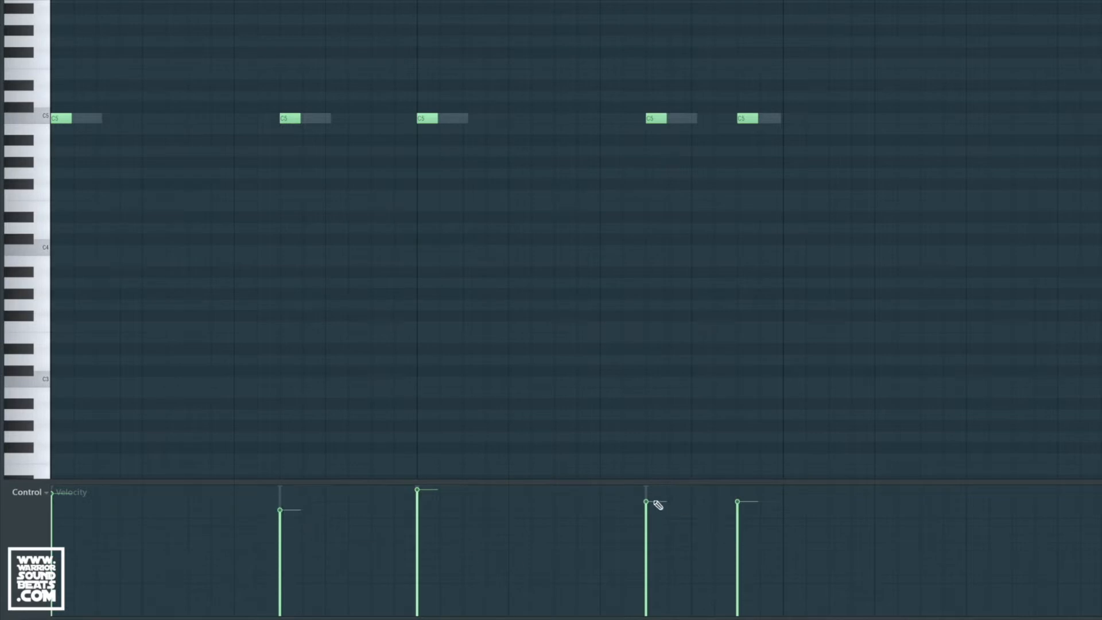
Lower the velocity of the last two 707 Kick notes and of all five notes together, playing the pattern back.
left_click_drag(741, 510, 740, 514)
key("space")
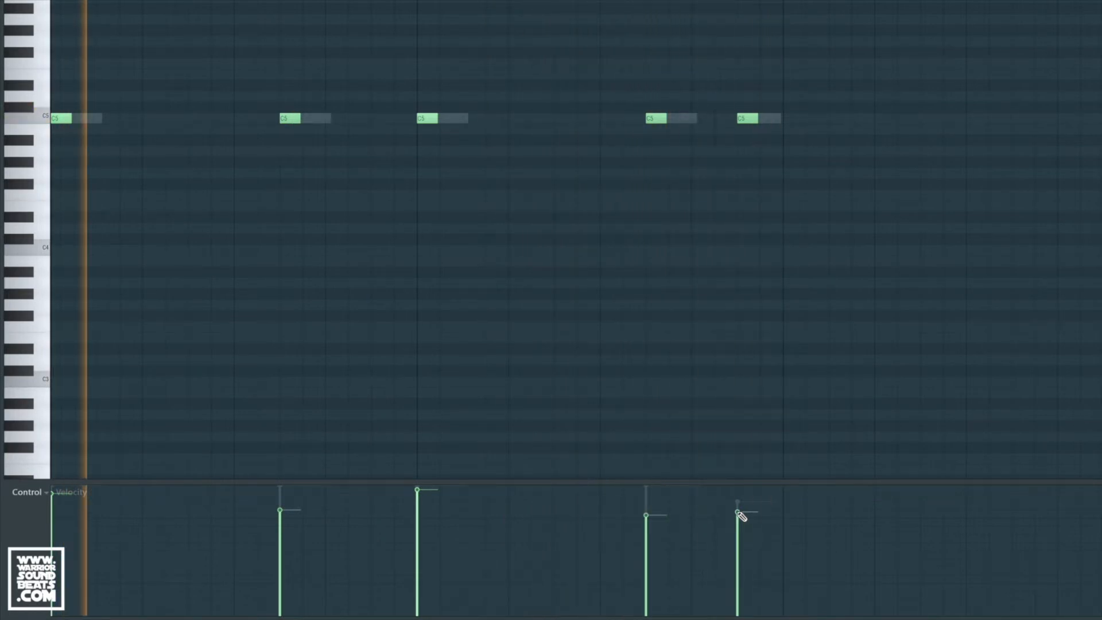
key("space")
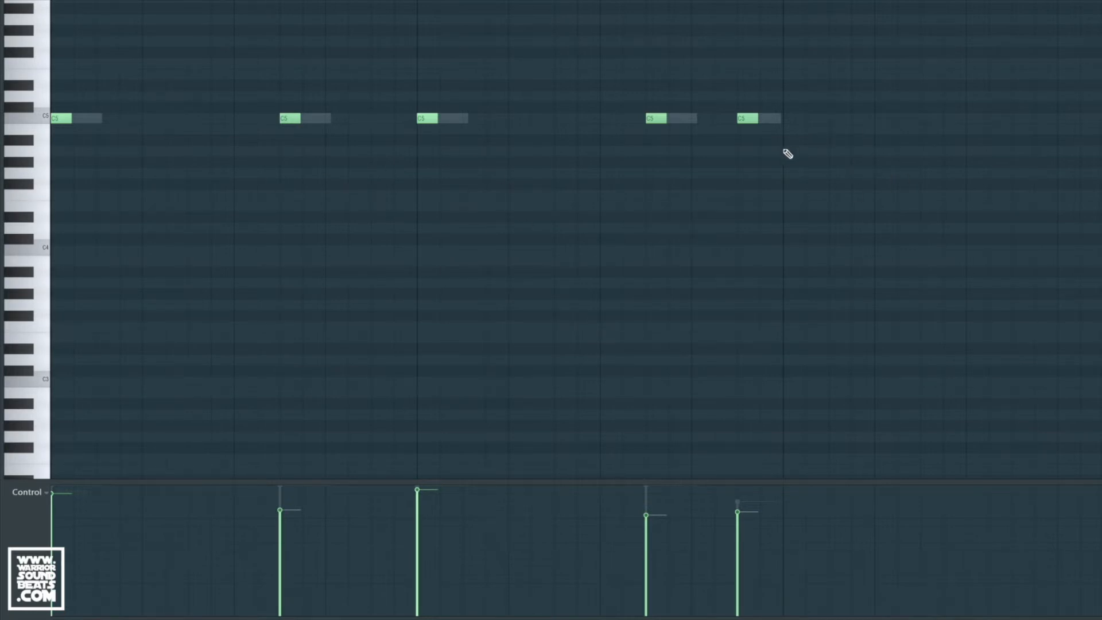
left_click_drag(792, 175, 57, 74)
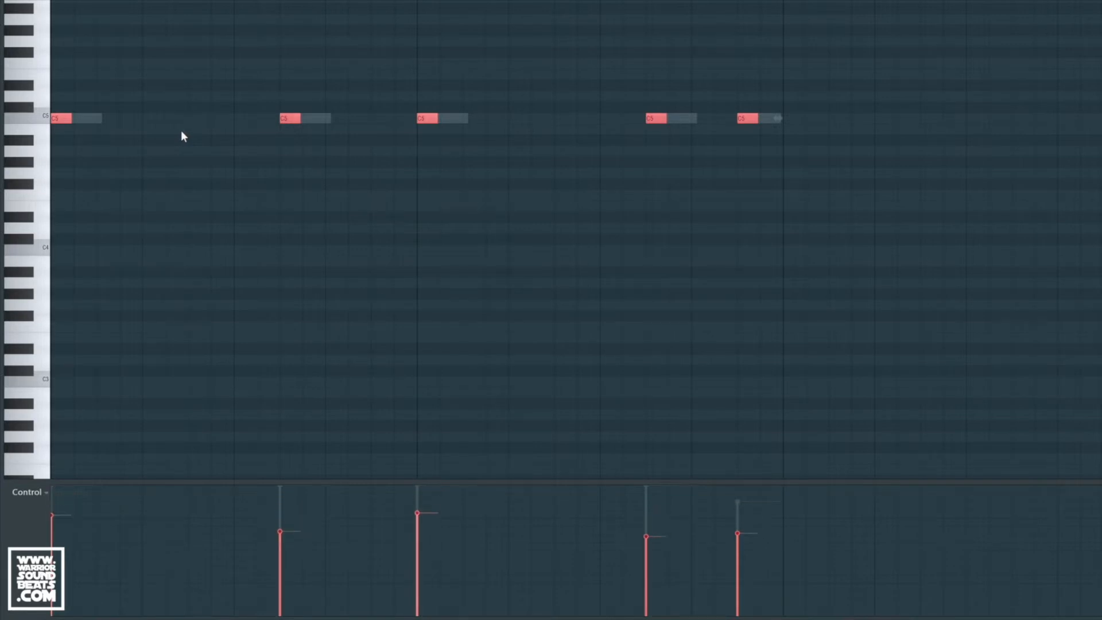
key("space")
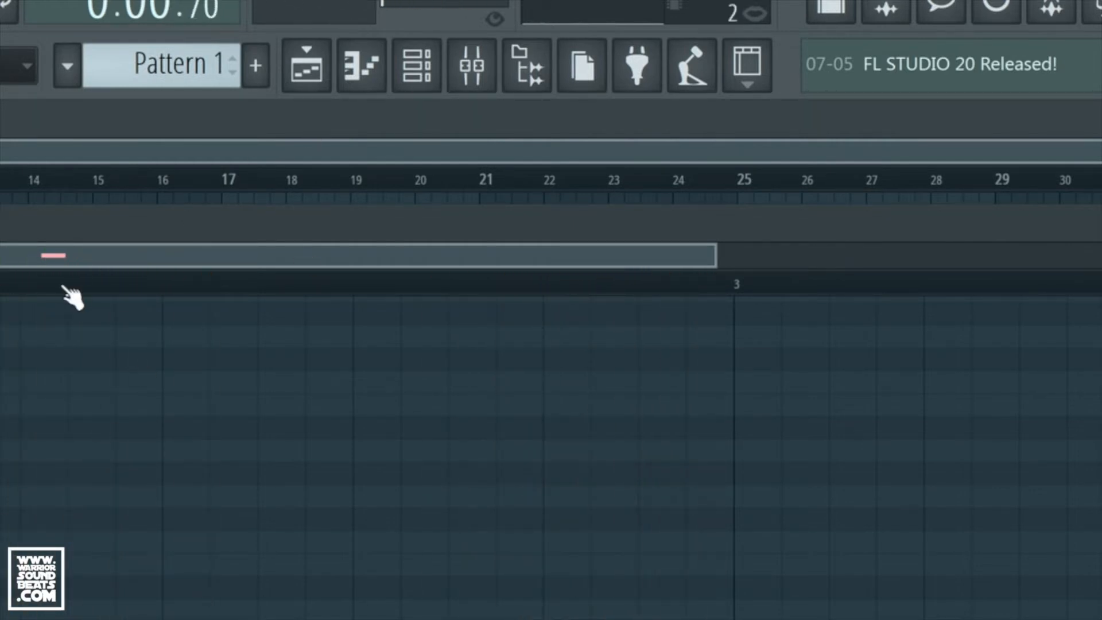
Rename Pattern 1 as kick and place it twice on Playlist Track 1, at bars 1 and 3, playing in song mode.
left_click(330, 68)
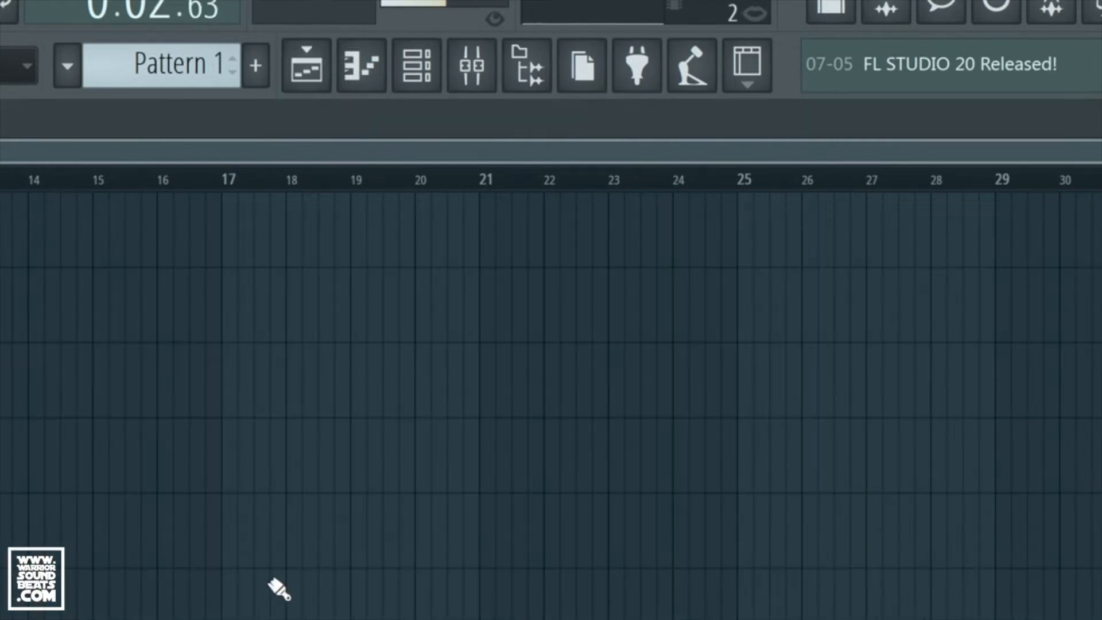
left_click(196, 63)
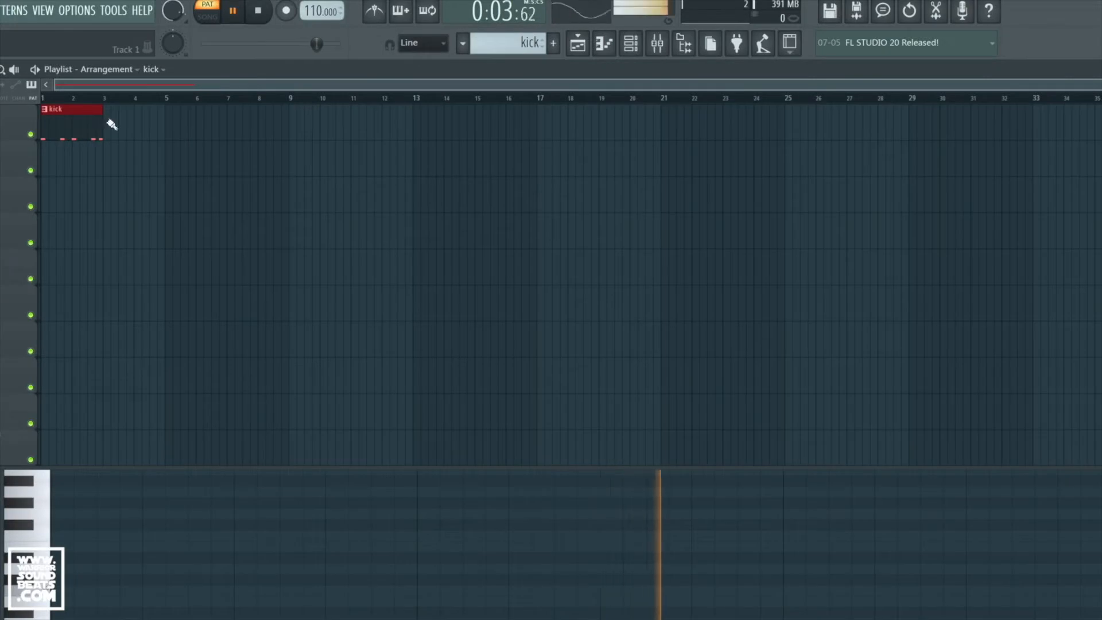
key("ctrl+b")
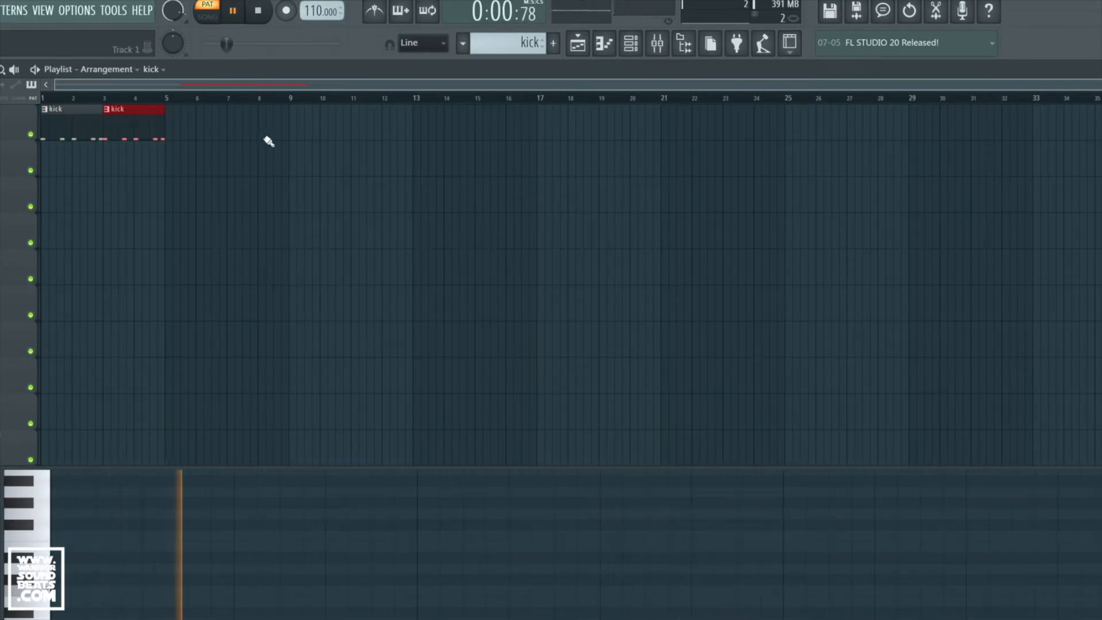
key("l")
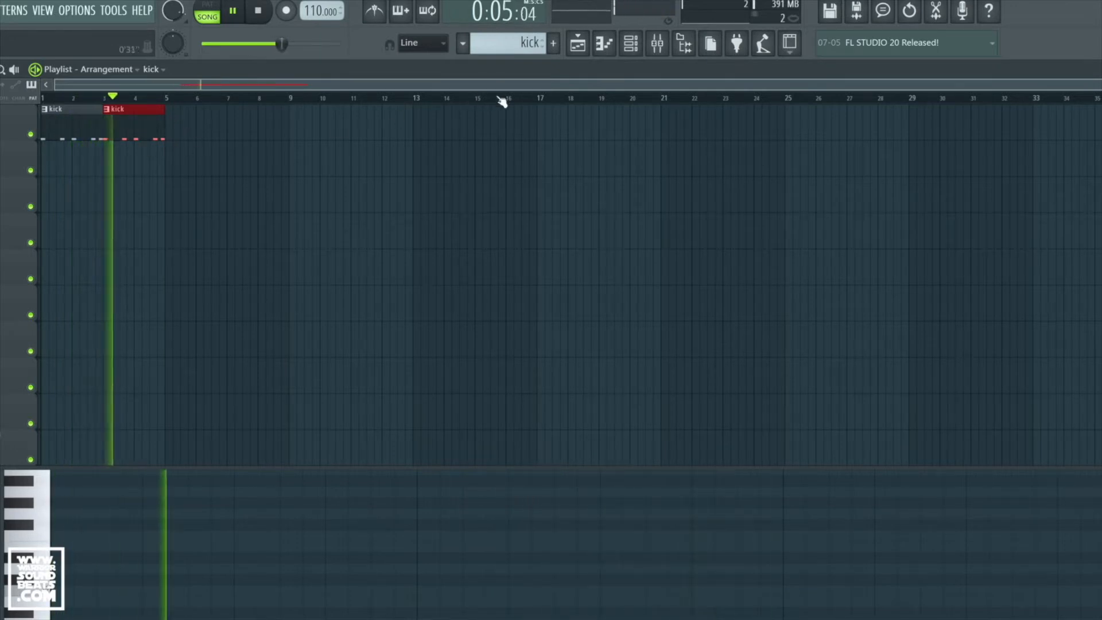
Create a new pattern named snare.
left_click(557, 48)
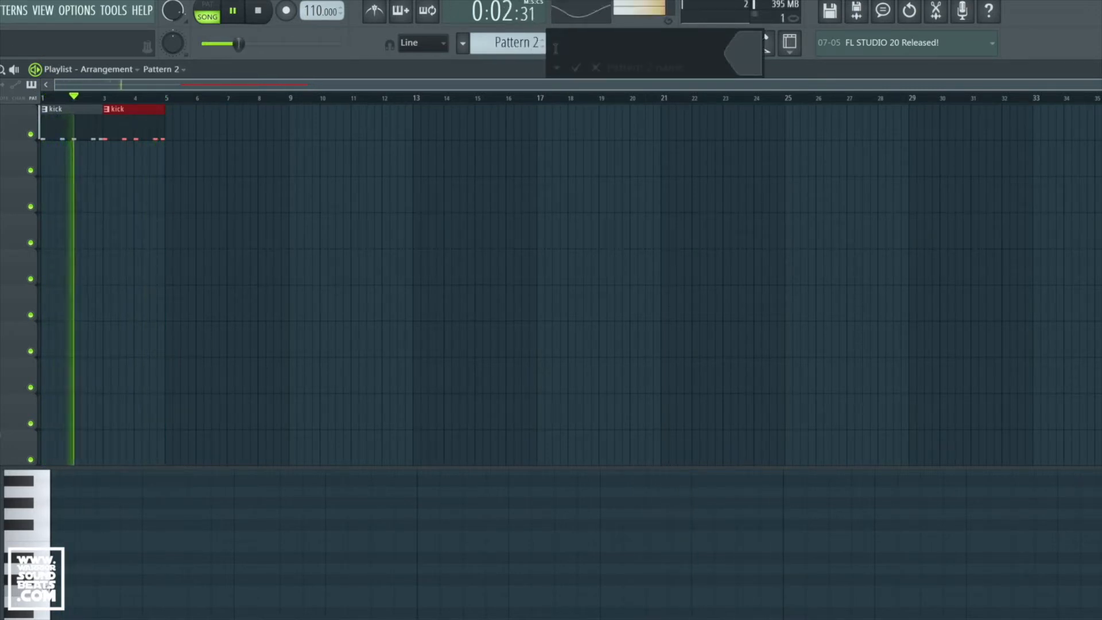
type("snare")
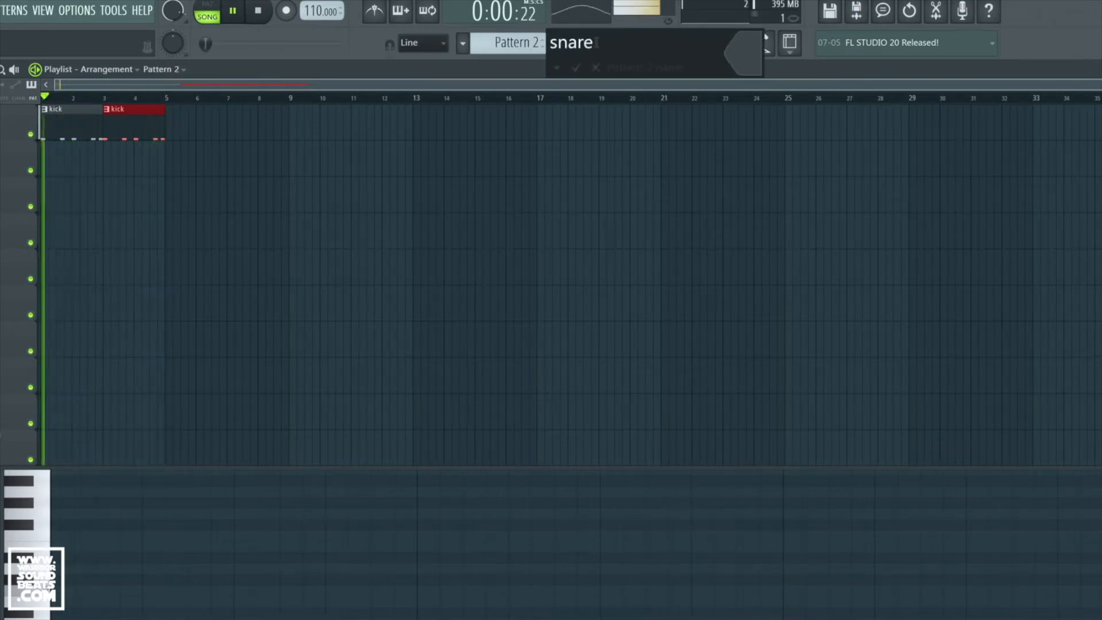
key("Return")
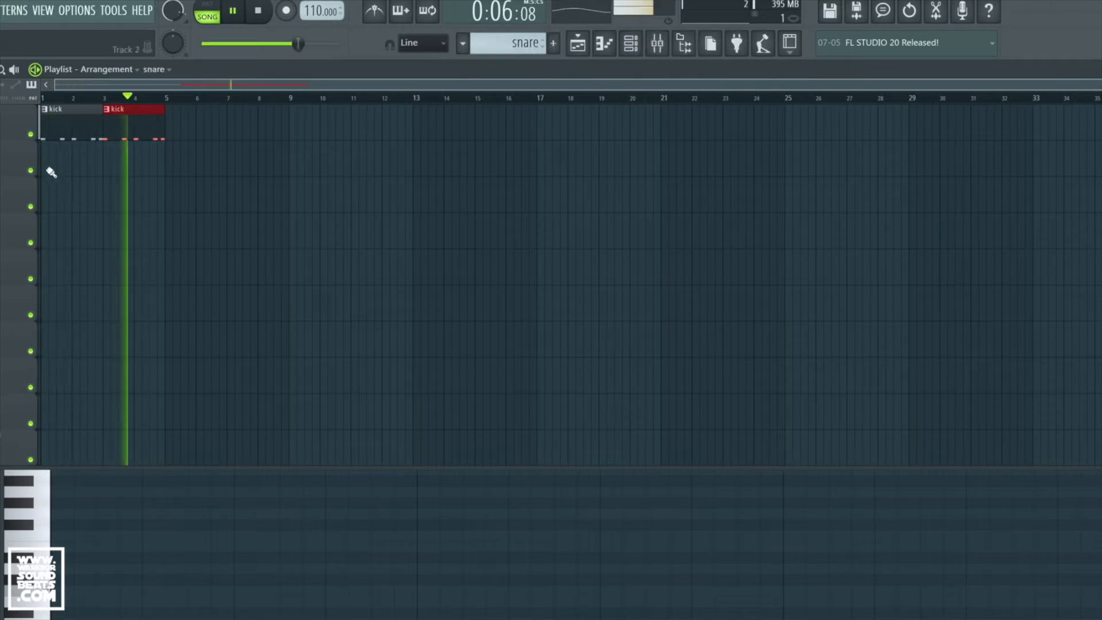
Place snare pattern clips on Playlist Track 2 in bars 1 to 4.
left_click(51, 169)
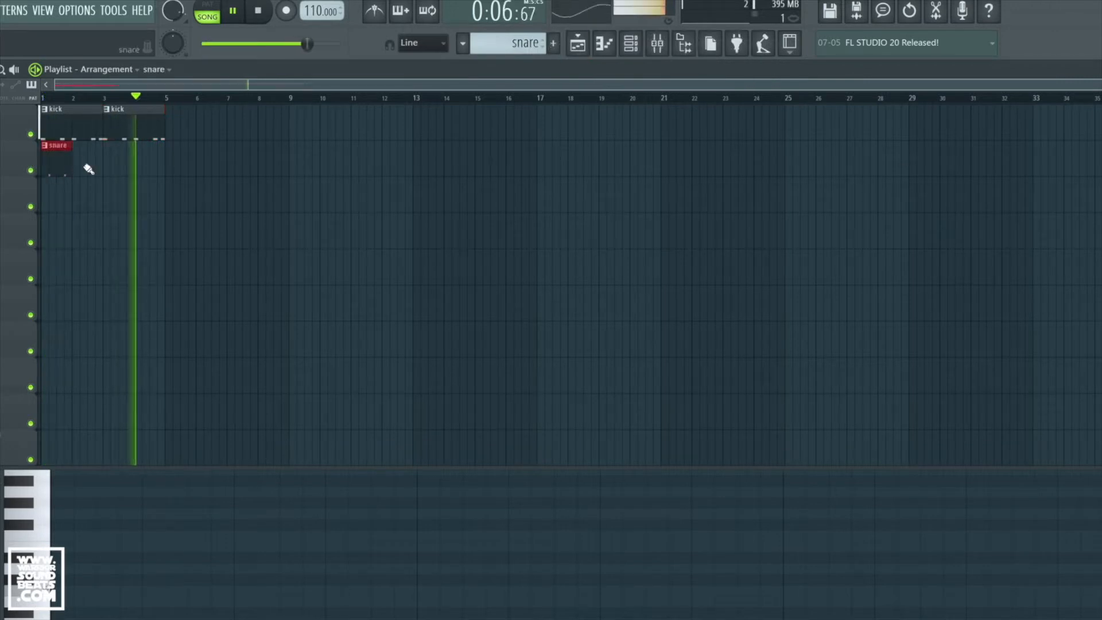
left_click_drag(111, 167, 140, 173)
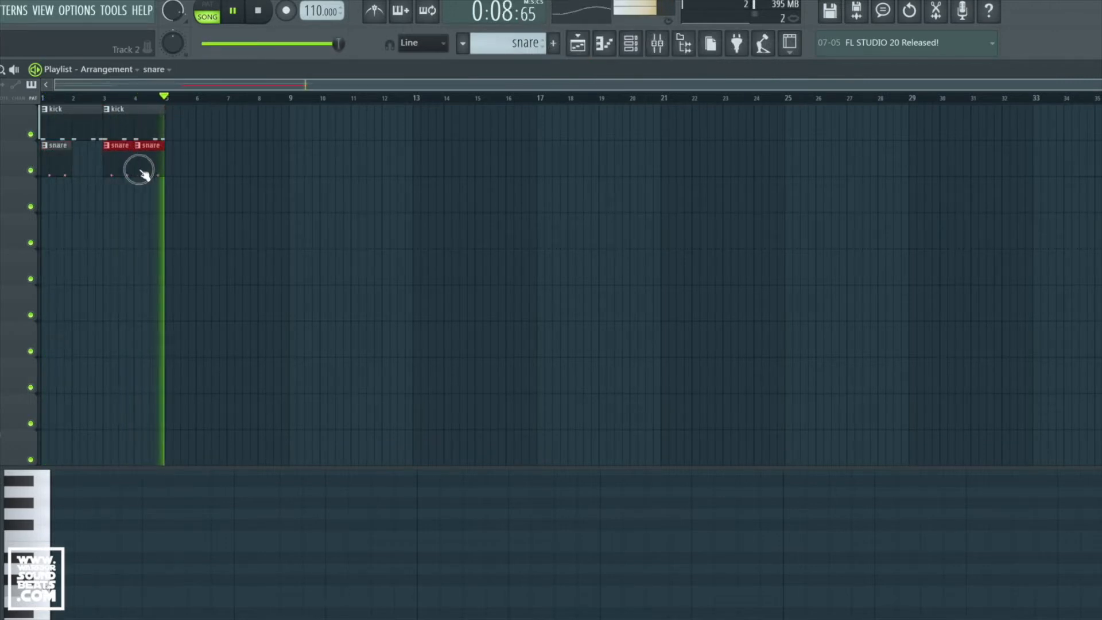
left_click(80, 166)
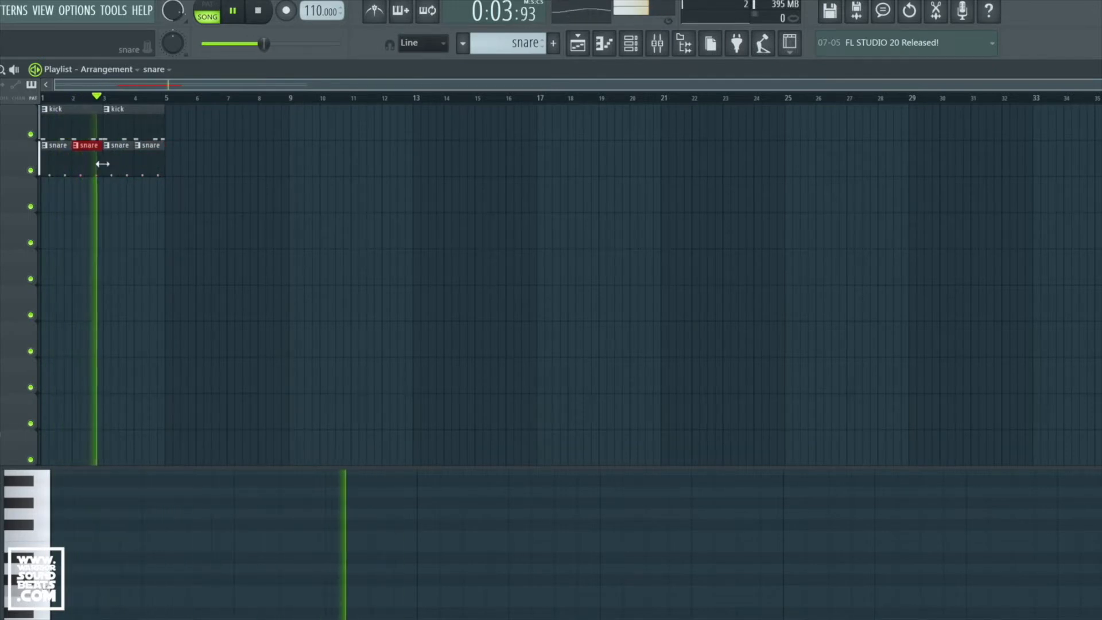
Delete the snare clips in bars 2 and 4 and extend the two remaining clips to two bars each.
right_click(82, 164)
right_click(147, 165)
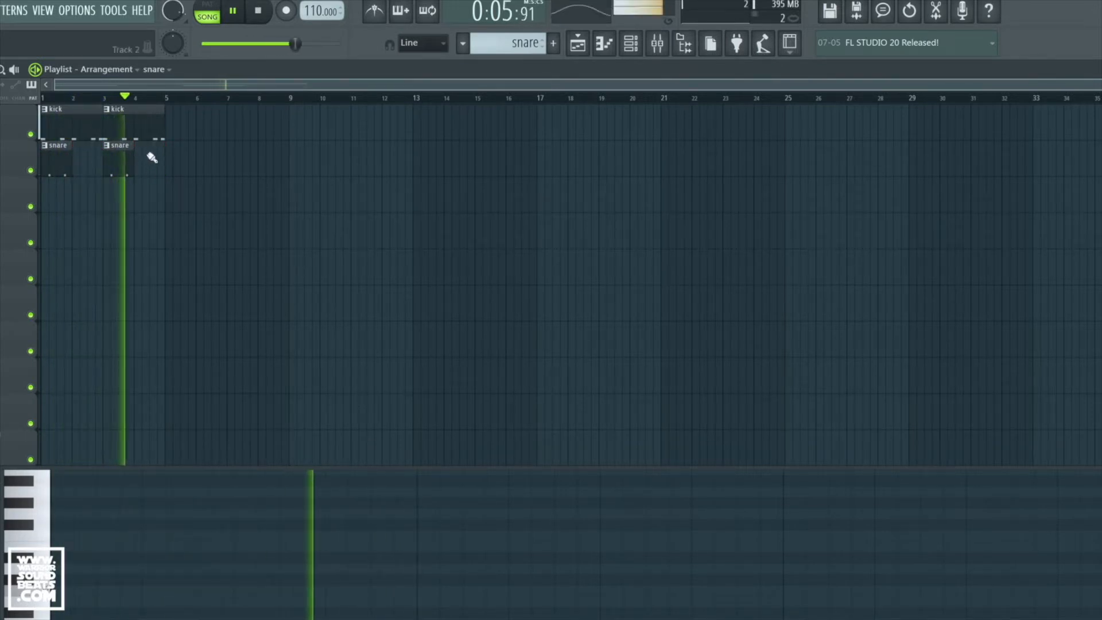
left_click_drag(148, 136, 66, 167)
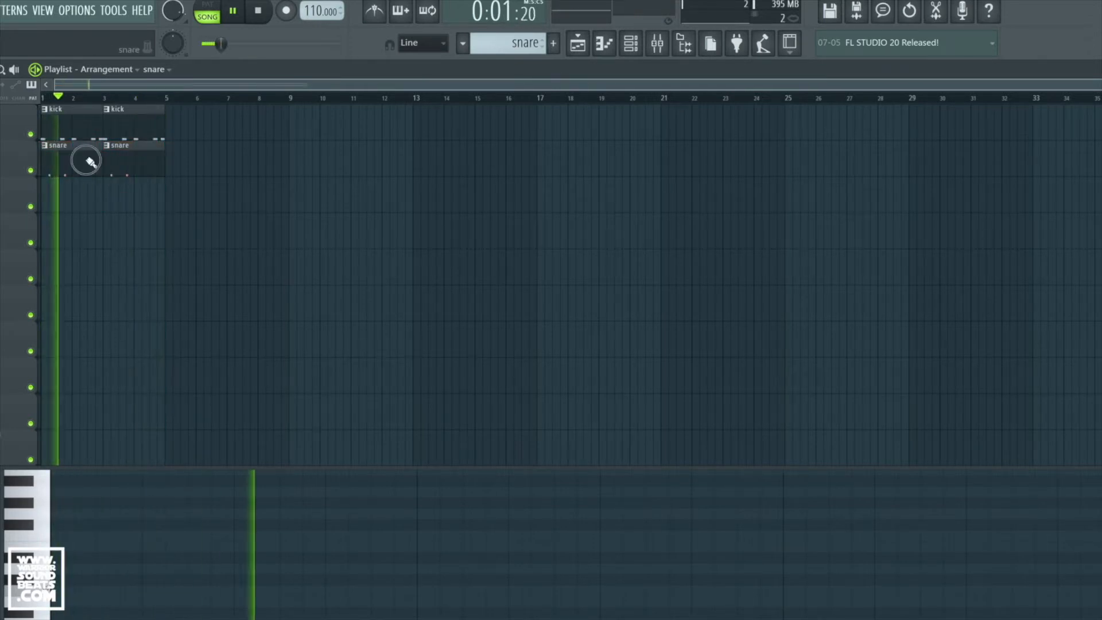
Open the 808 Snare piano roll and add C5 notes at step 15 of bar 1 and steps 5, 13, 14 and 16 of bar 2.
double_click(88, 158)
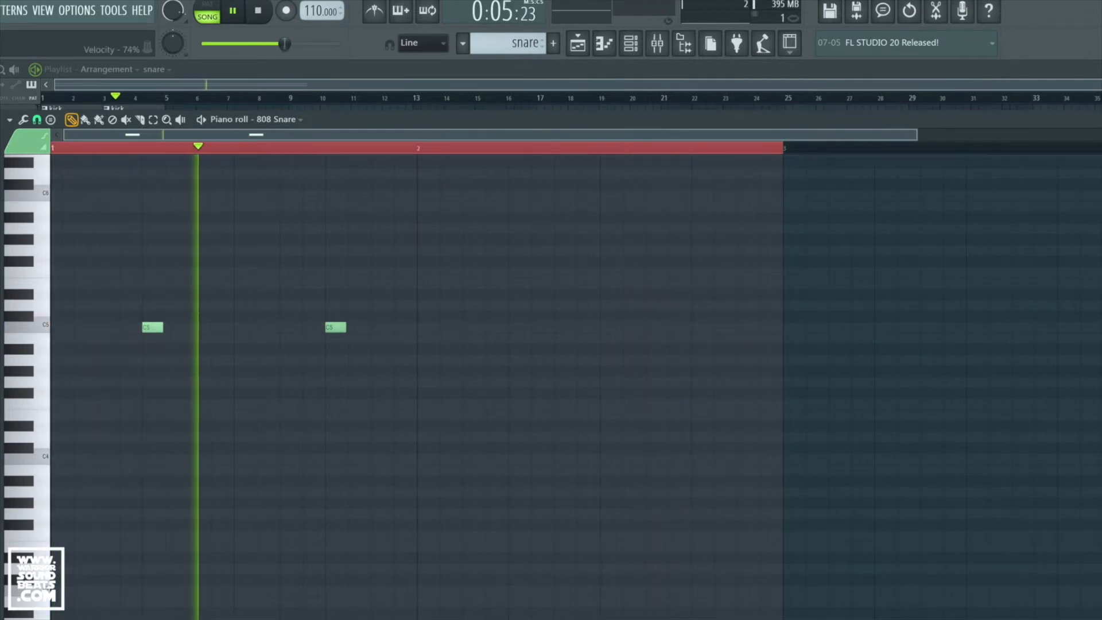
left_click(376, 327)
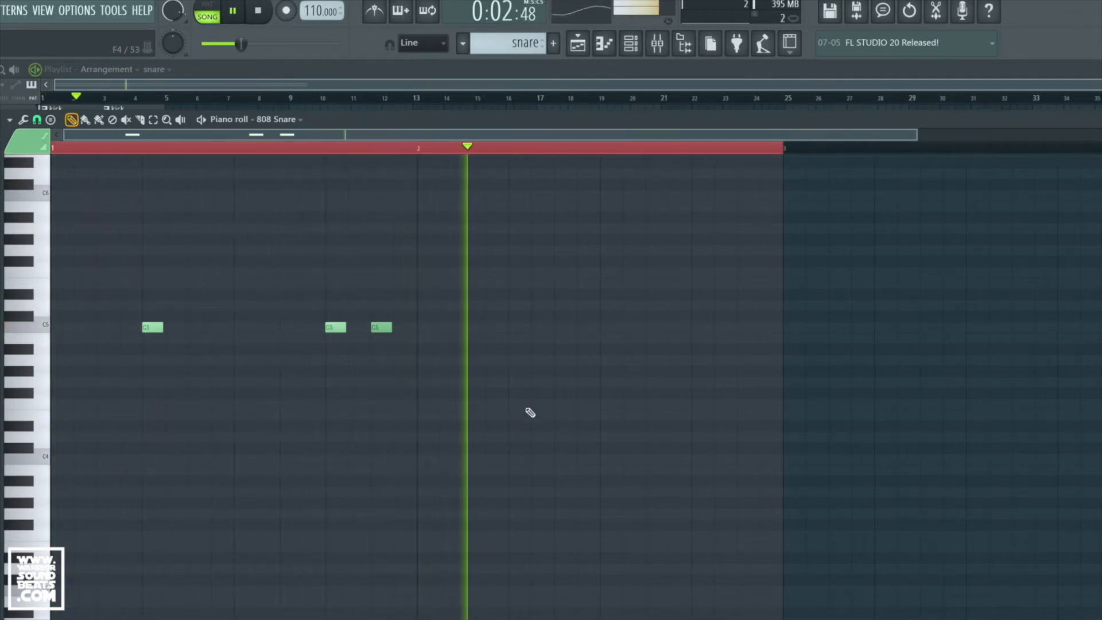
left_click(515, 328)
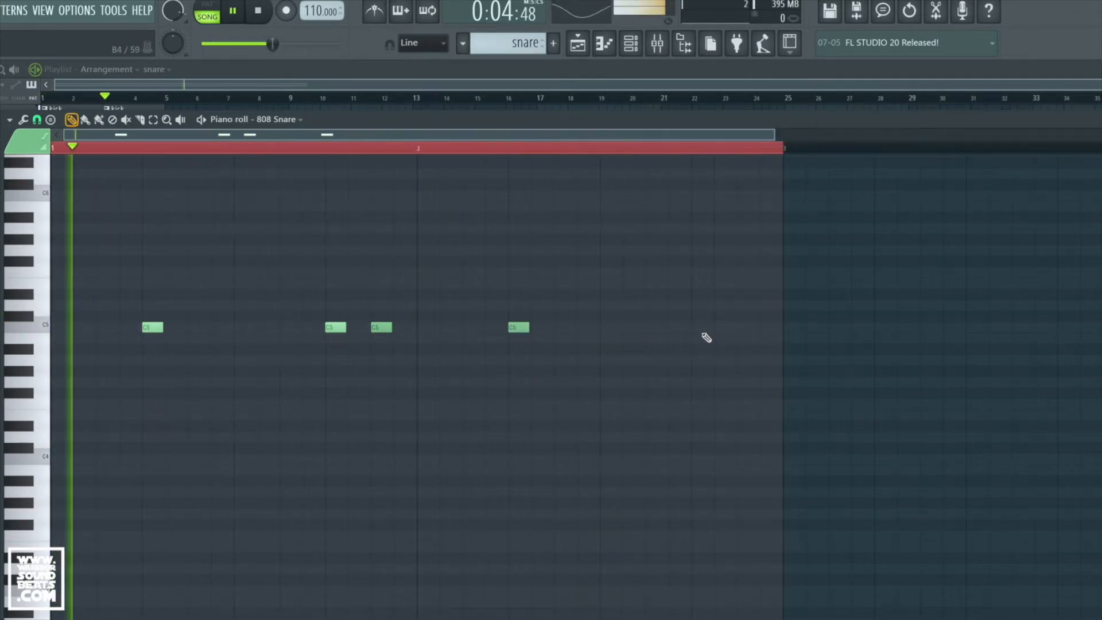
left_click(697, 328)
left_click(719, 328)
left_click(764, 328)
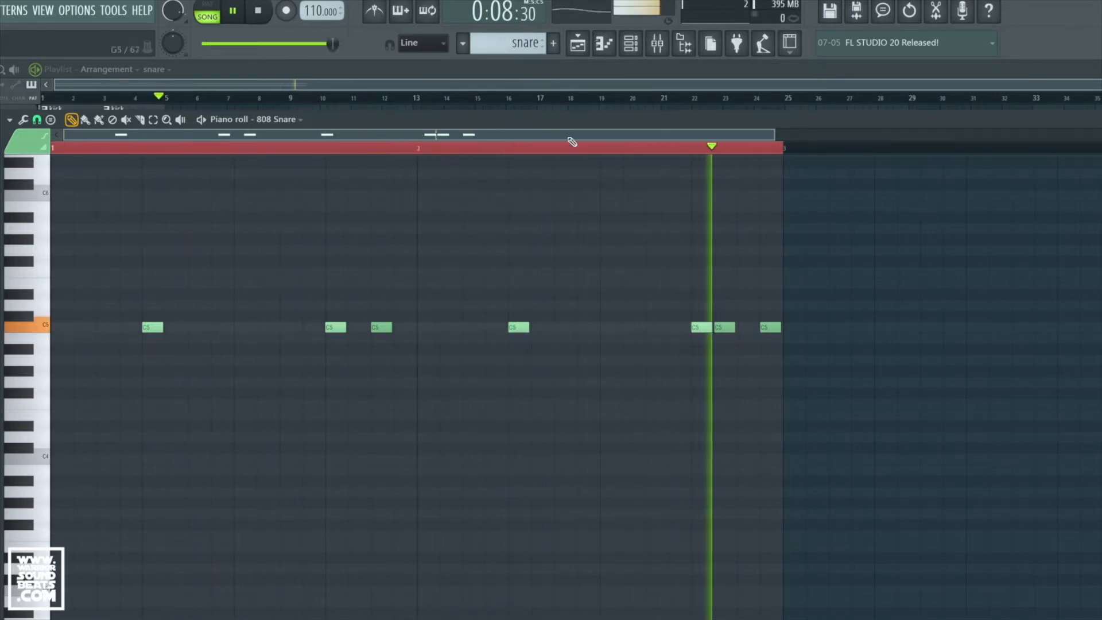
Create a new pattern named hats.
left_click(554, 45)
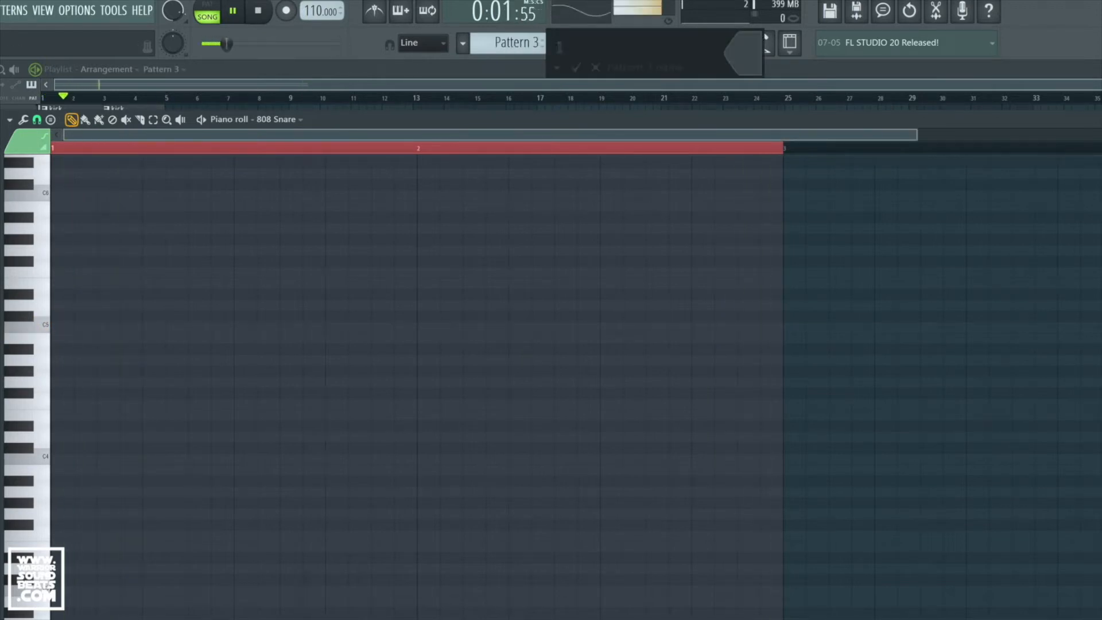
type("hats")
key("Return")
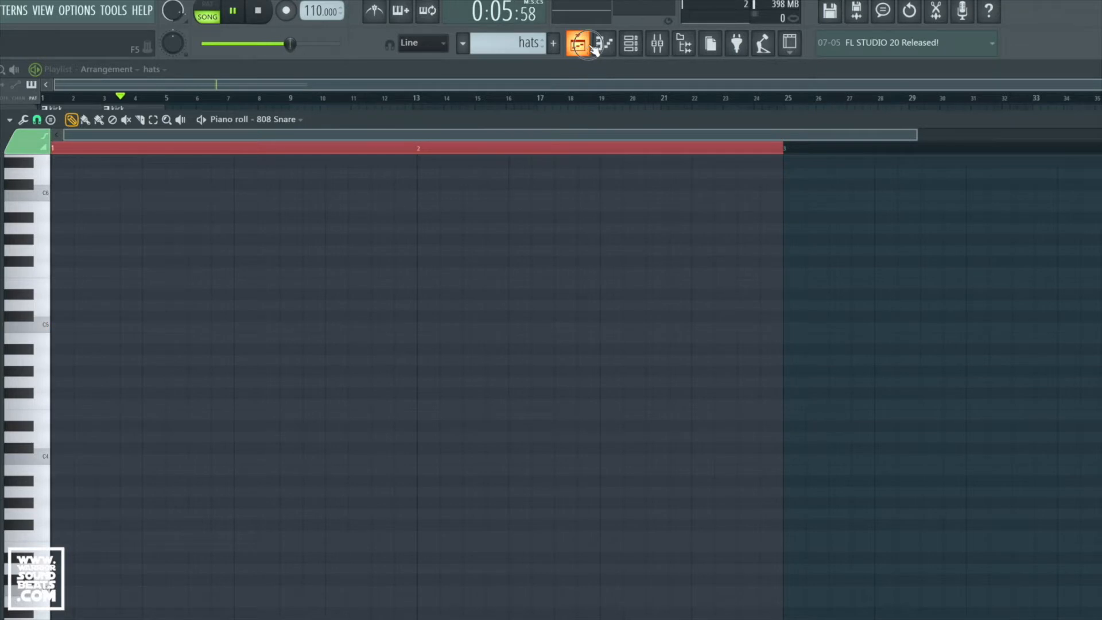
Place a two-bar hats clip at bar 1 on Playlist Track 3 and open its pattern in the Channel rack.
left_click(592, 46)
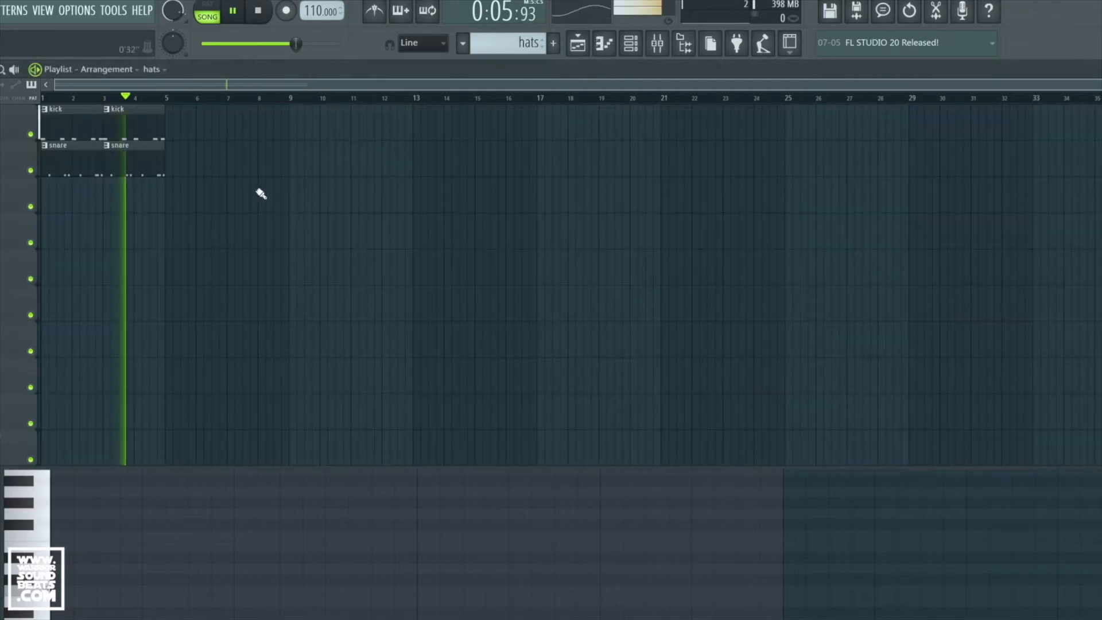
left_click(51, 202)
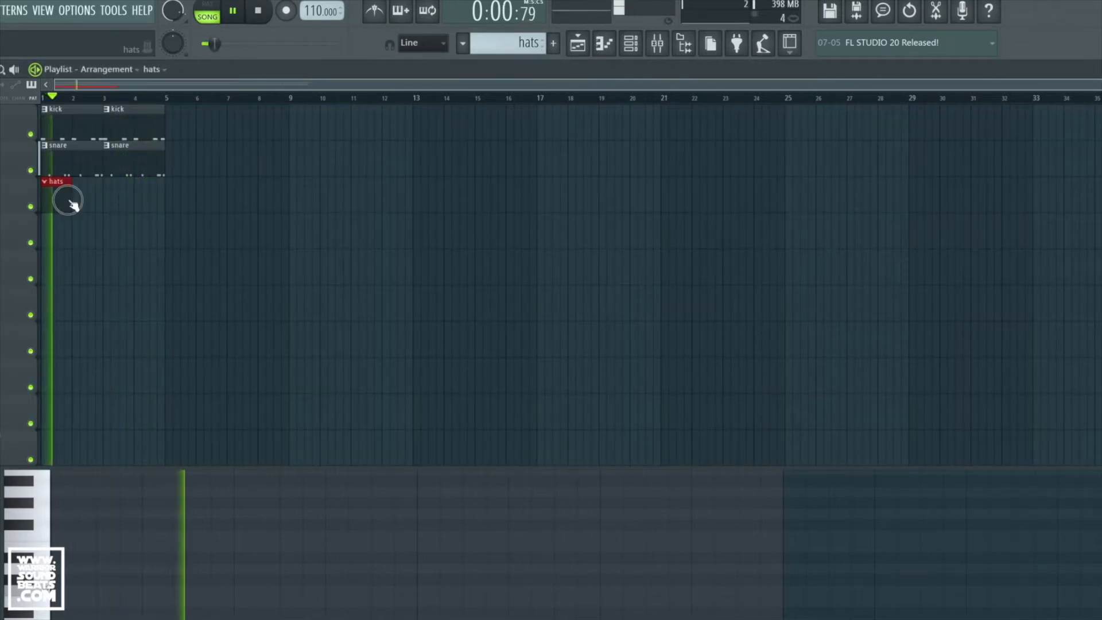
double_click(59, 195)
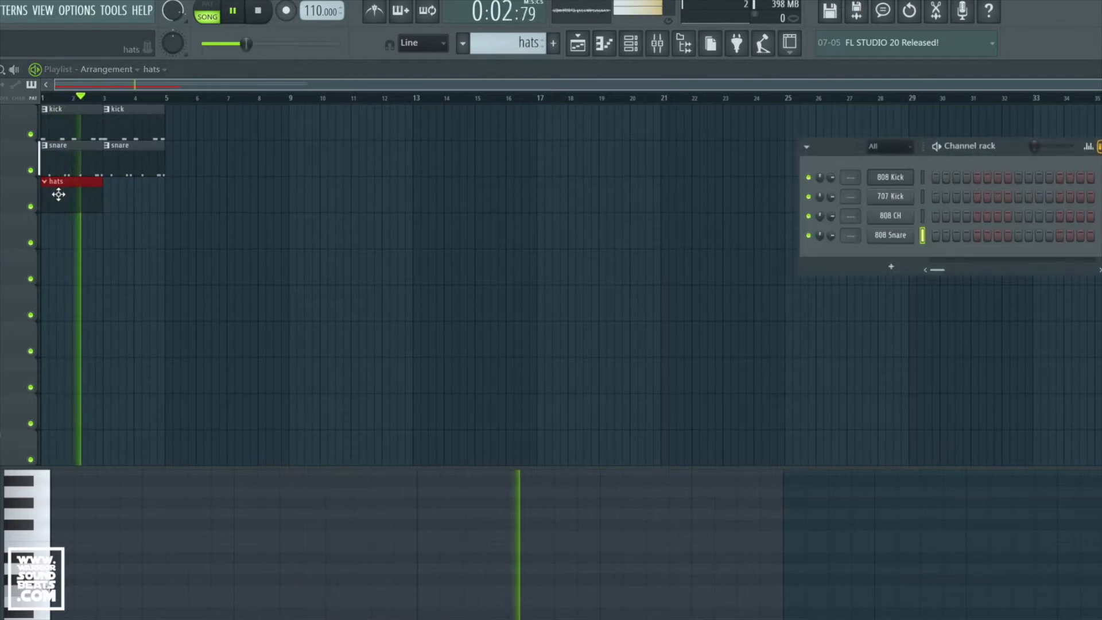
Open the 808 CH piano roll in the hats pattern and play back its opening notes.
right_click(909, 236)
left_click(933, 237)
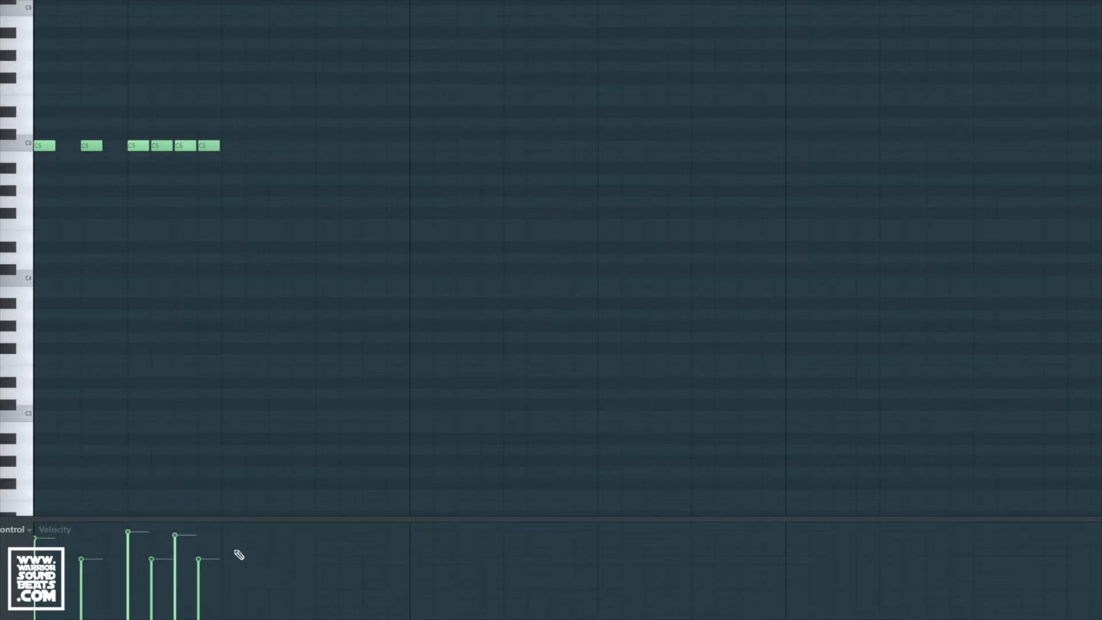
key("space")
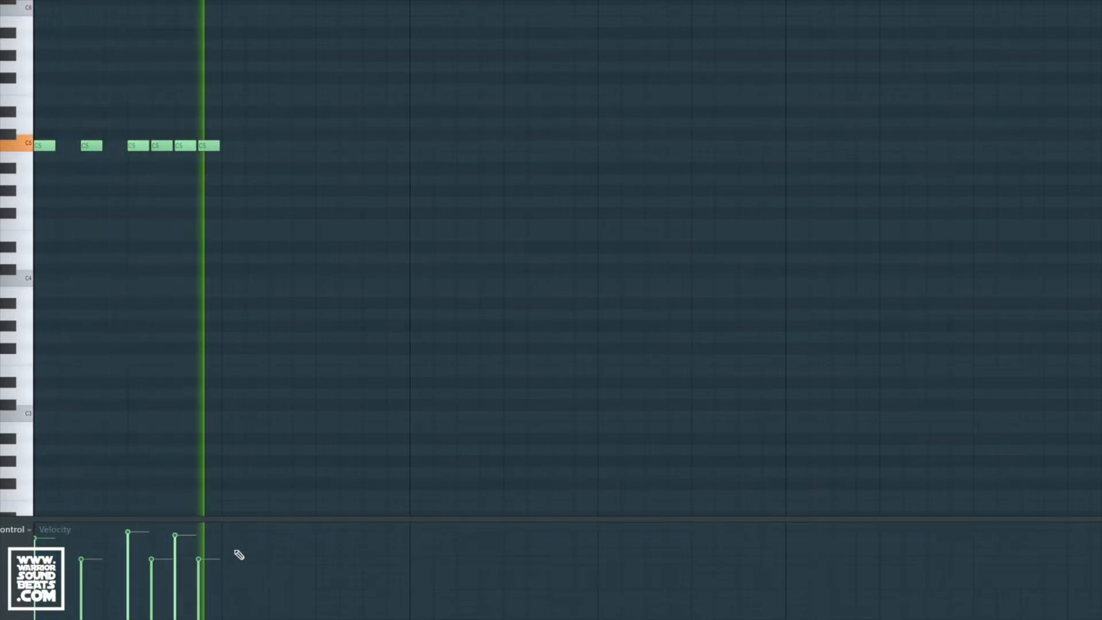
key("space")
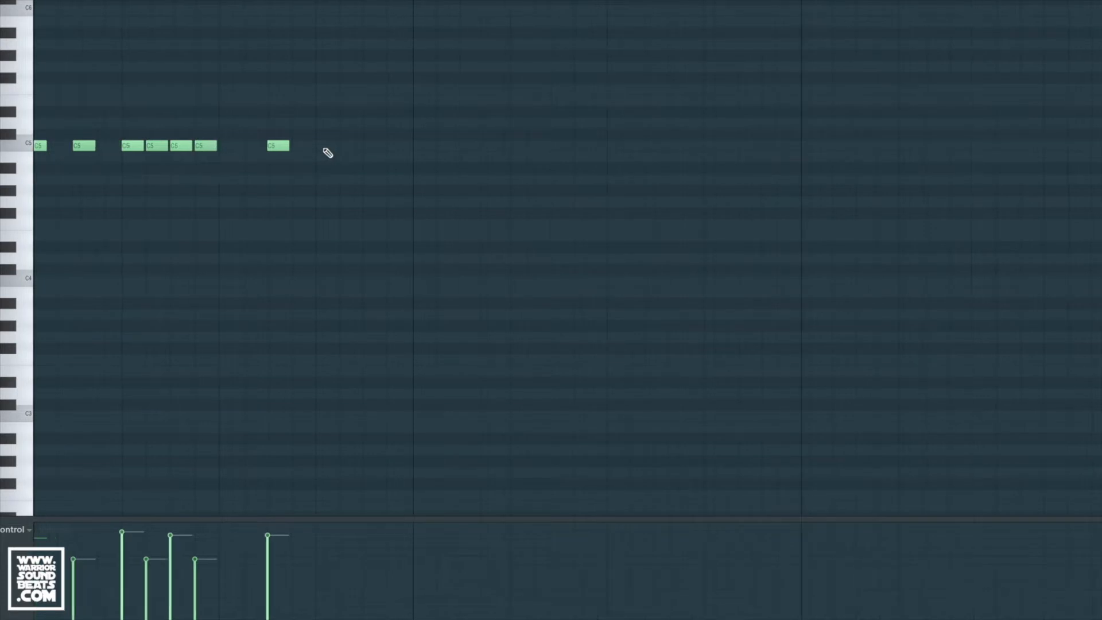
Try single C5 hi-hat notes on steps 13 to 16 of bar 1 and delete them again.
scroll(325, 152, "up", 4)
left_click(338, 146)
left_click(396, 145)
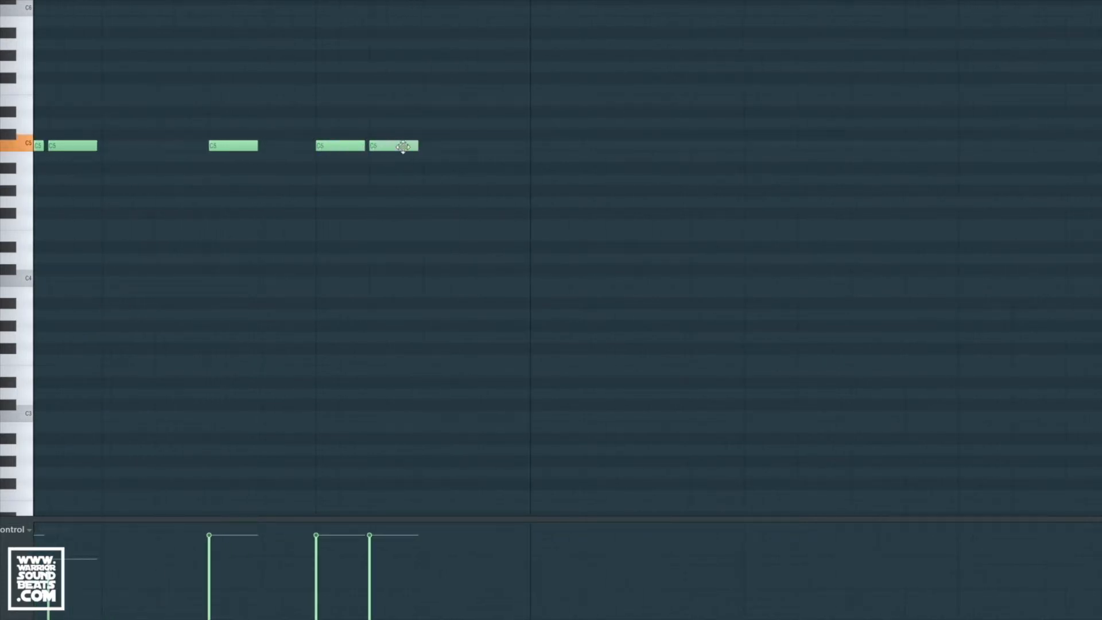
left_click(448, 146)
left_click(500, 146)
right_click(494, 147)
right_click(457, 147)
right_click(396, 147)
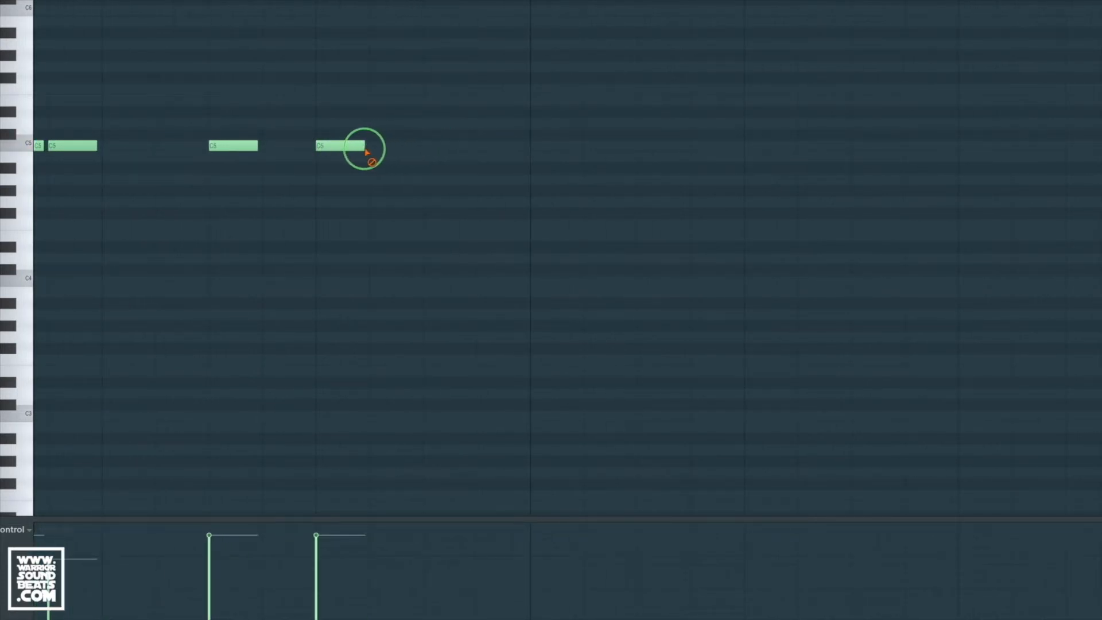
right_click(362, 147)
Try a 1/2 beat snap by placing a C5 note on step 15 of bar 1 and removing it.
left_click(340, 145)
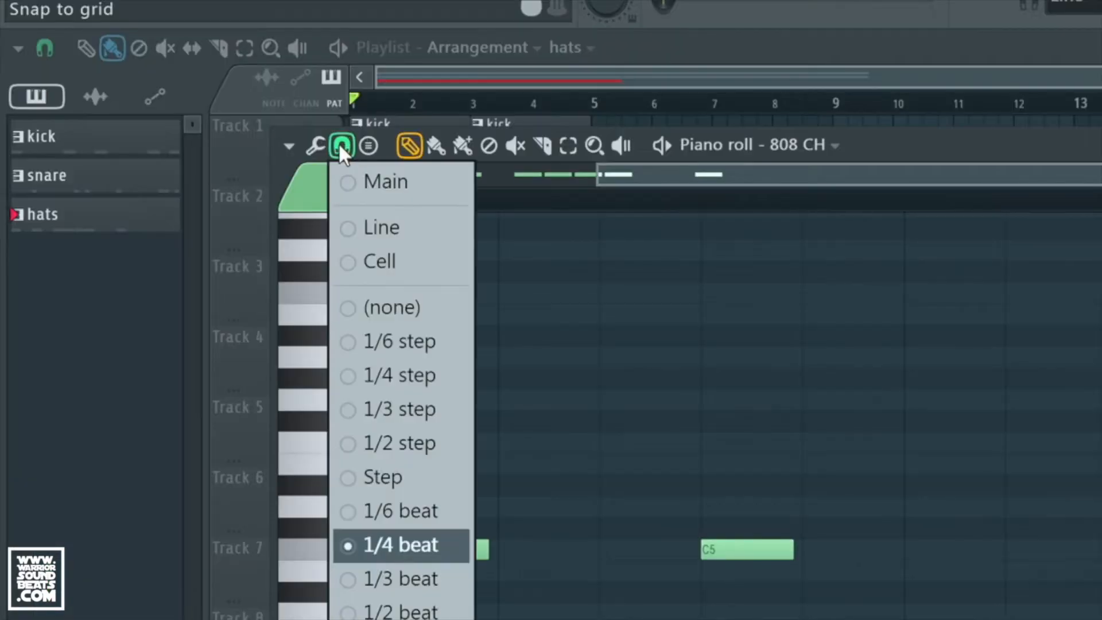
left_click(425, 613)
left_click(956, 550)
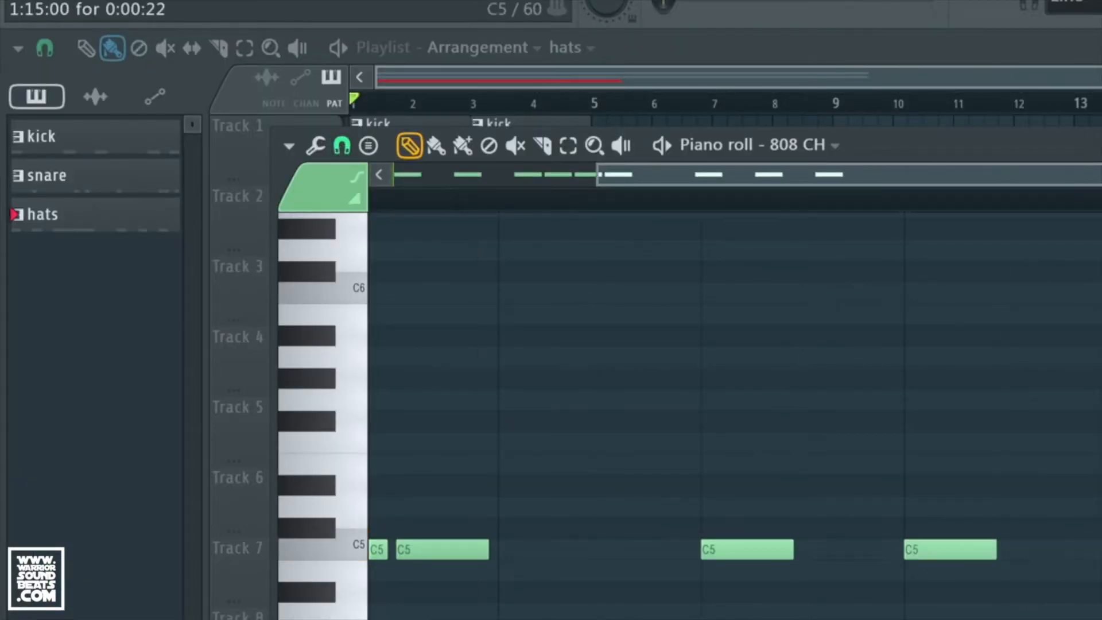
right_click(956, 550)
Set the piano roll snap to 1/4 step and place a half-step-long C5 note at step 13 of bar 1.
left_click(341, 145)
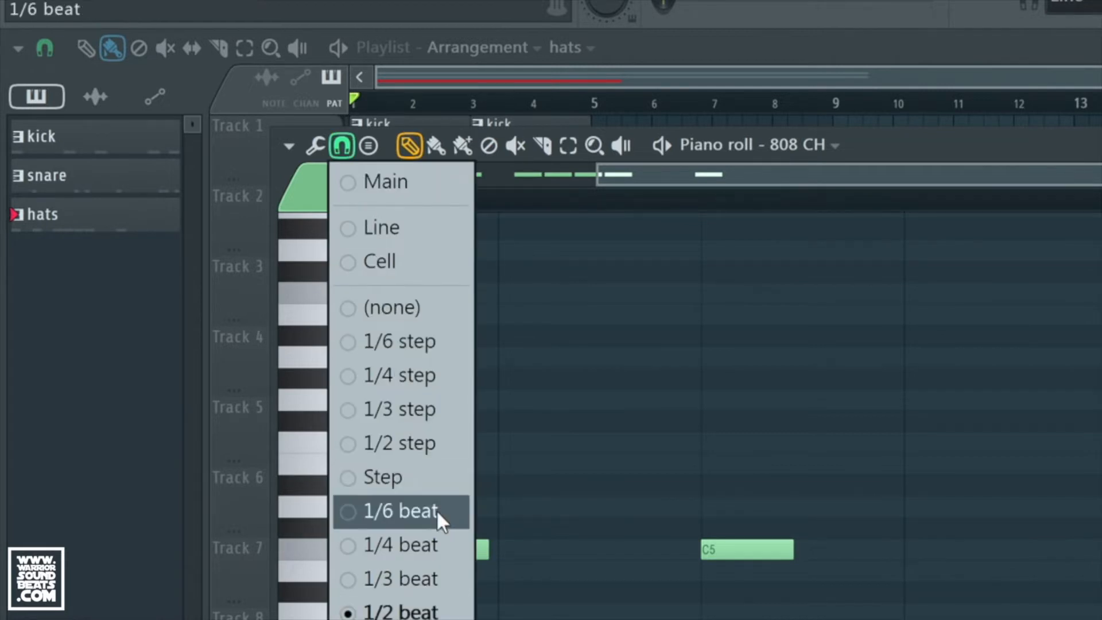
left_click(430, 377)
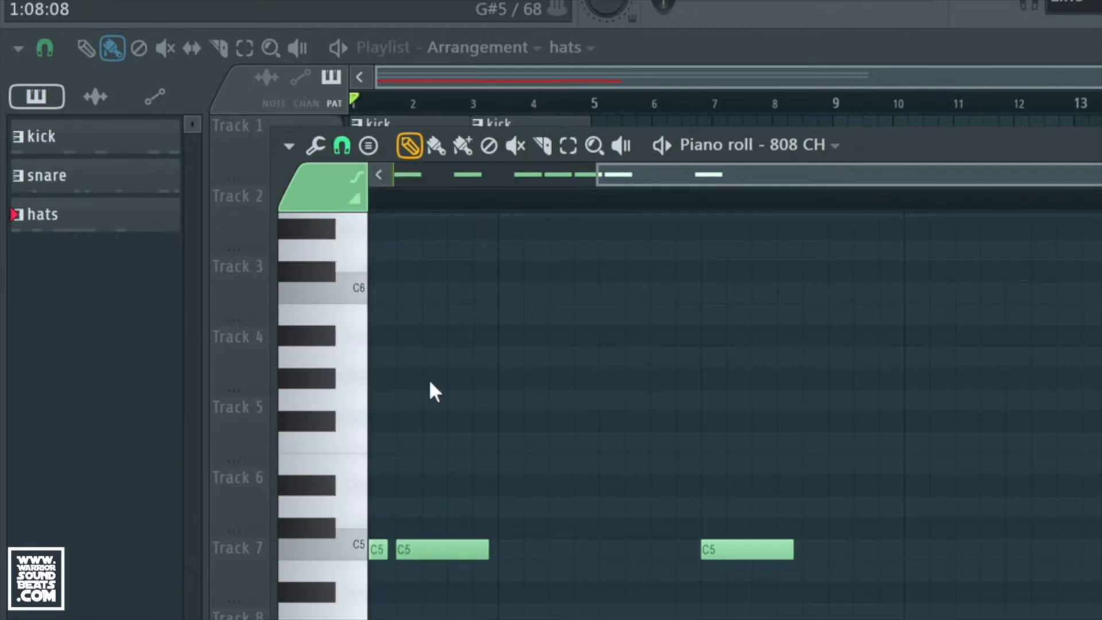
left_click(910, 550)
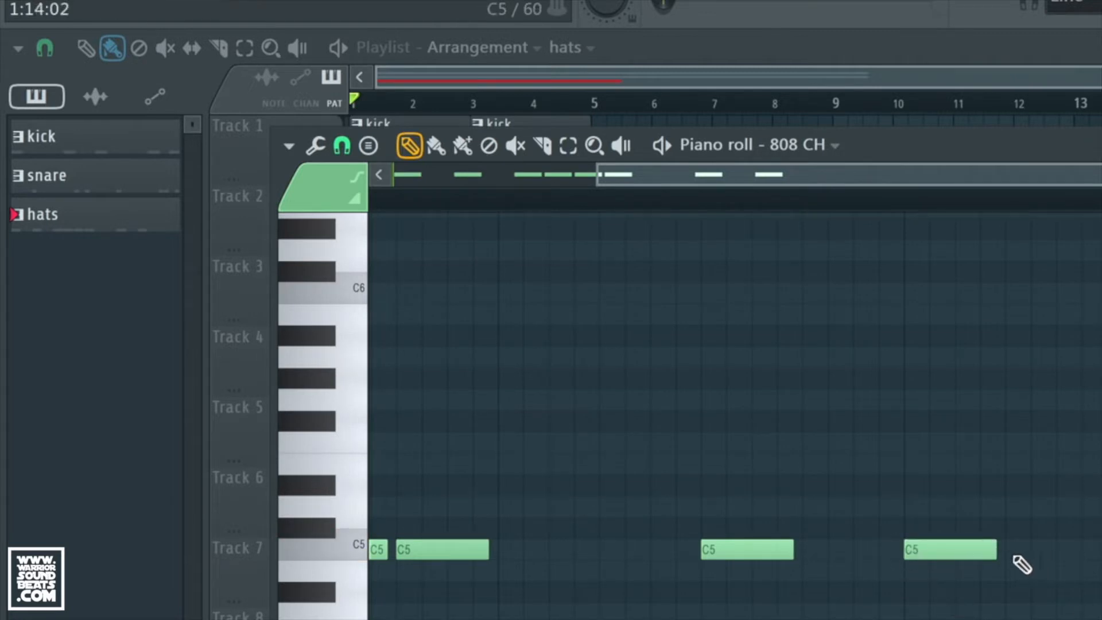
left_click_drag(987, 553, 946, 553)
Complete the hi-hat roll through step 16 with seven more half-step C5 notes and play it back.
left_click(967, 550)
left_click(1013, 550)
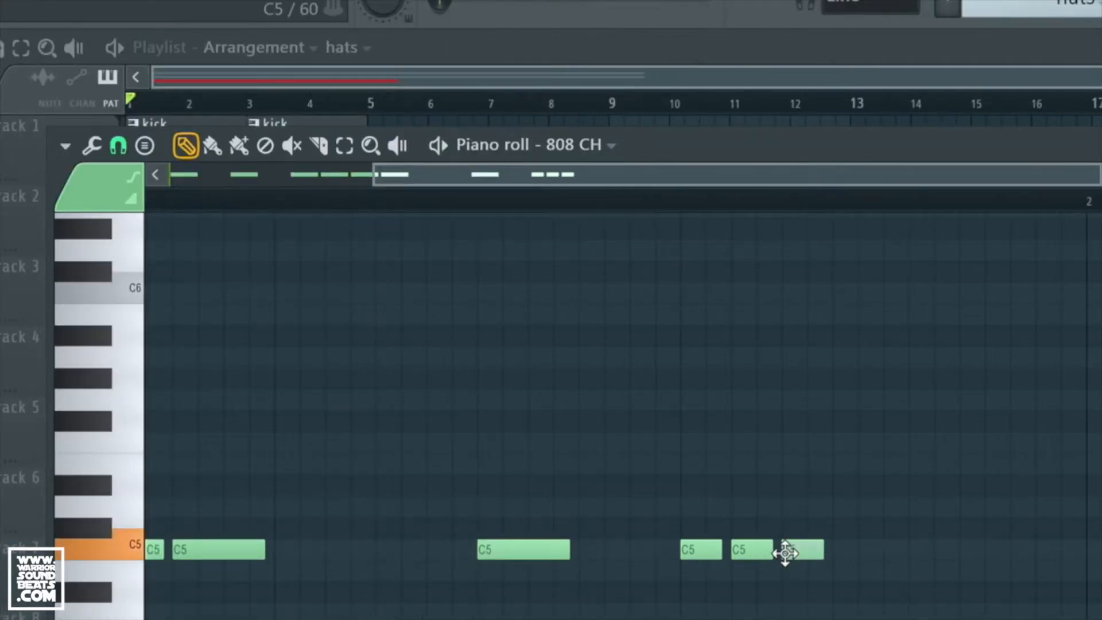
left_click(1065, 551)
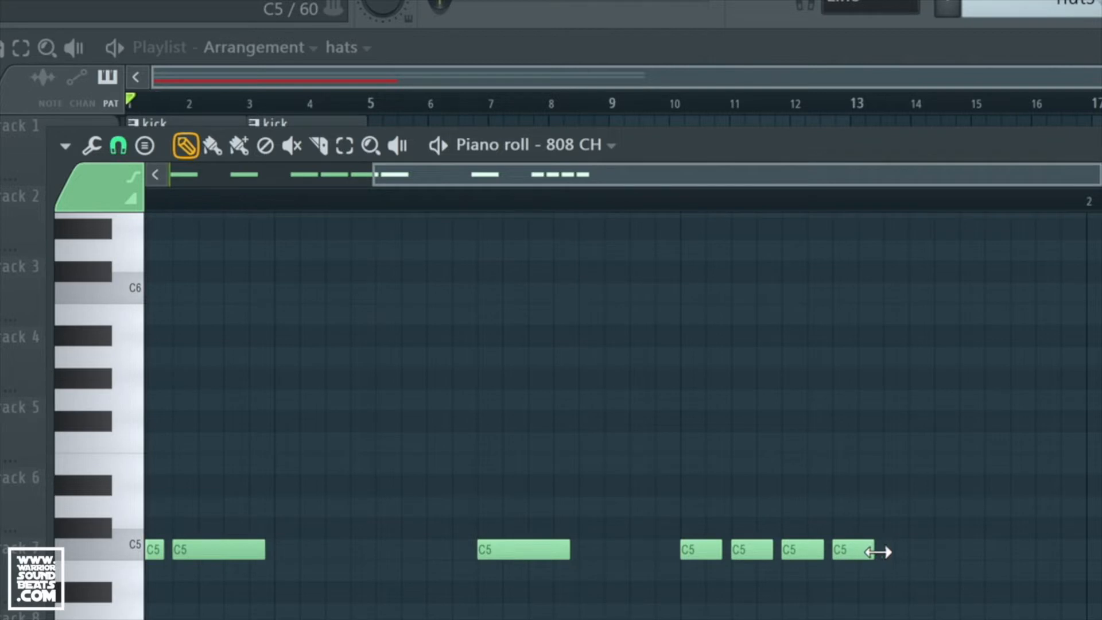
left_click(885, 553)
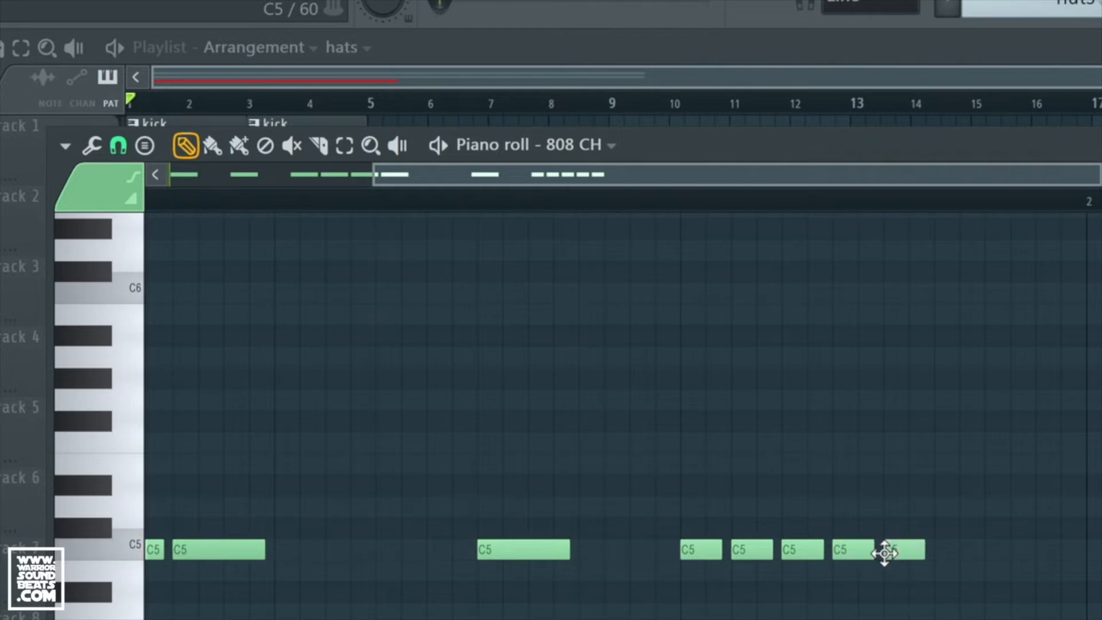
left_click(945, 553)
left_click(996, 552)
left_click(1045, 553)
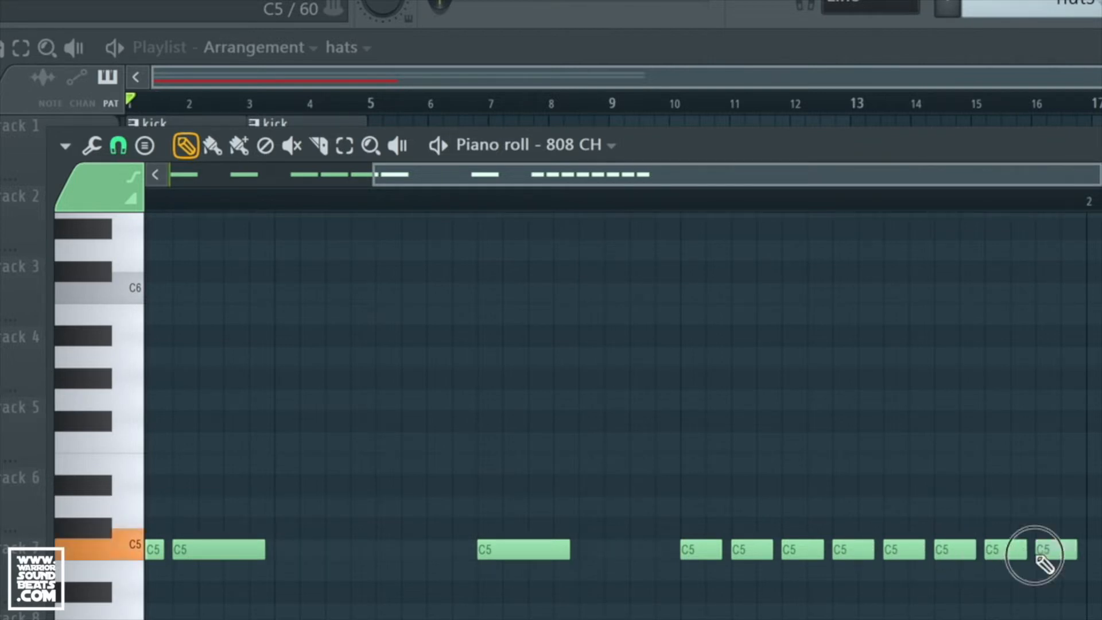
key("space")
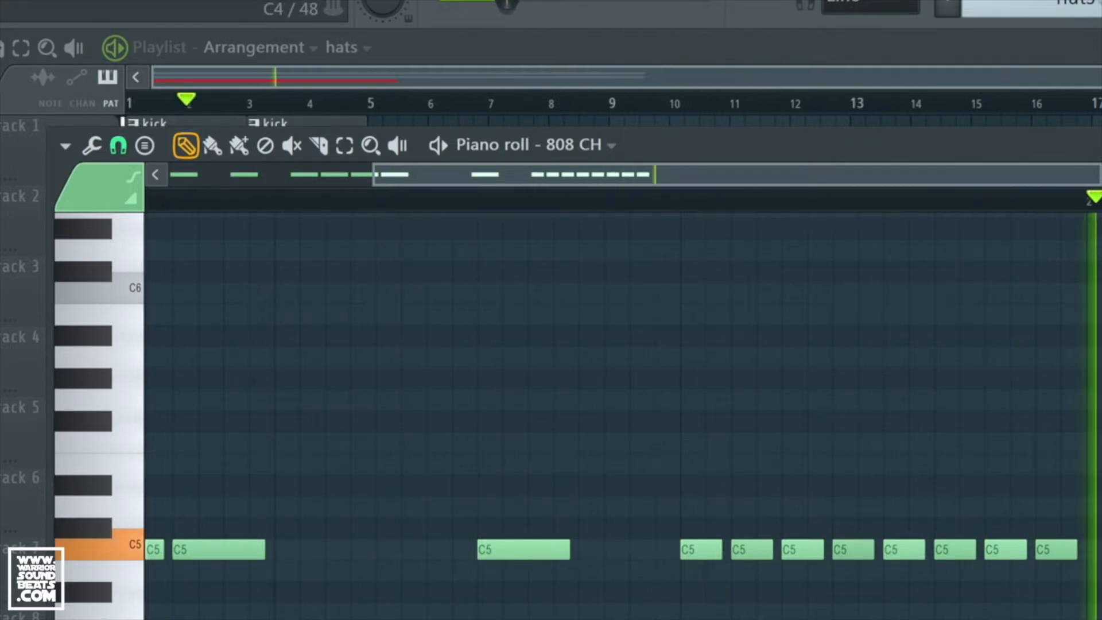
Copy the bar 1 hi-hat notes from step 5 onward to step 5 of bar 2, play them back and clear the selection.
scroll(1082, 553, "down", 2)
scroll(1081, 553, "down", 1)
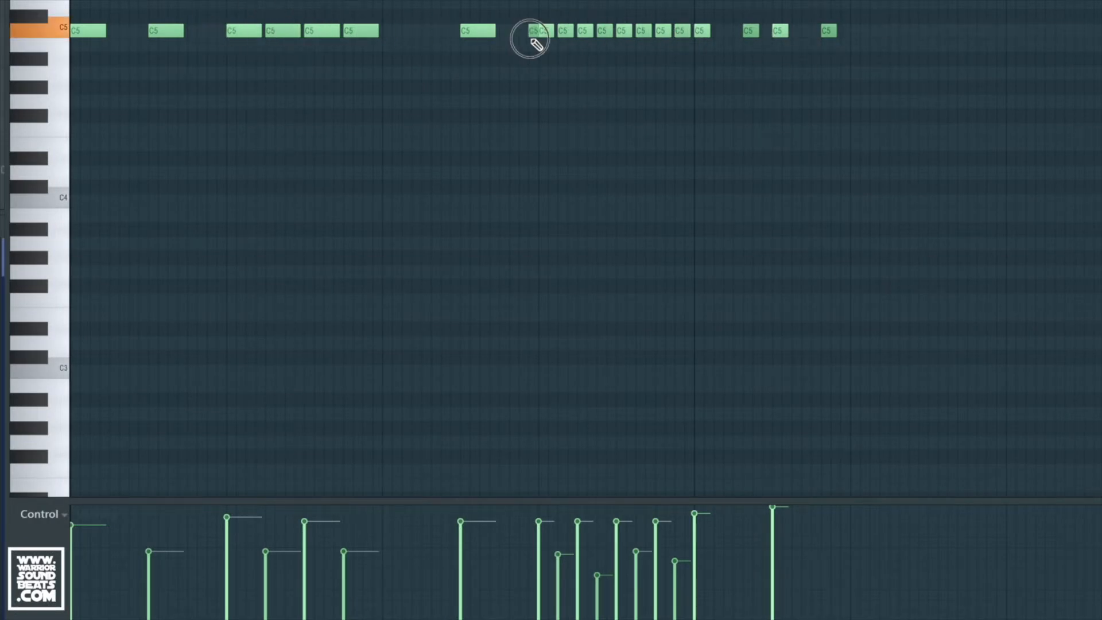
left_click_drag(684, 51, 867, 44)
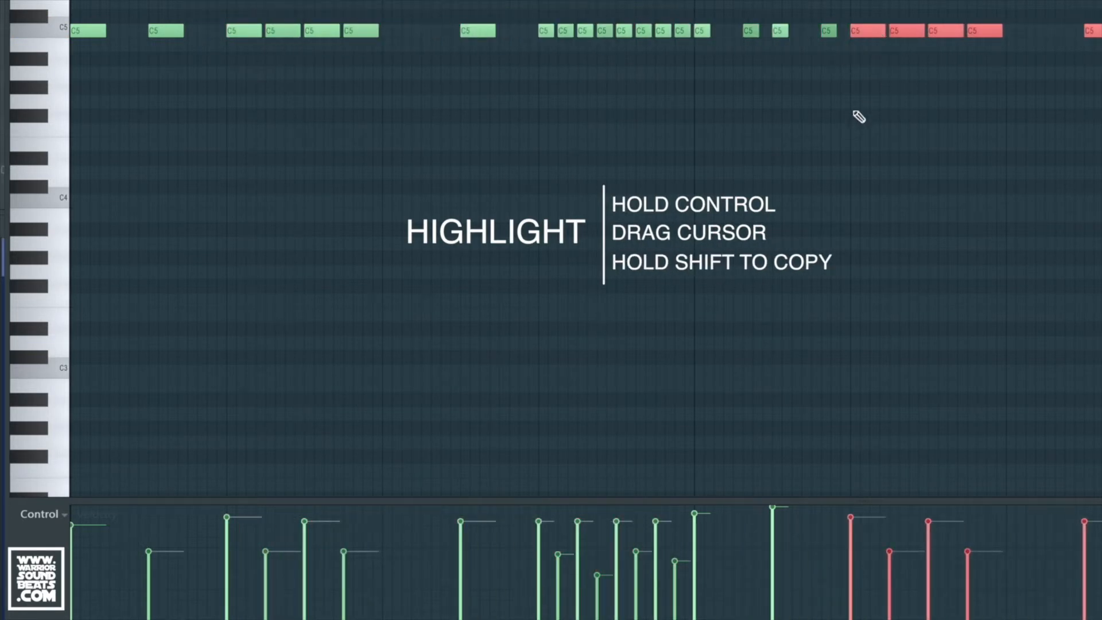
key("space")
left_click(712, 136)
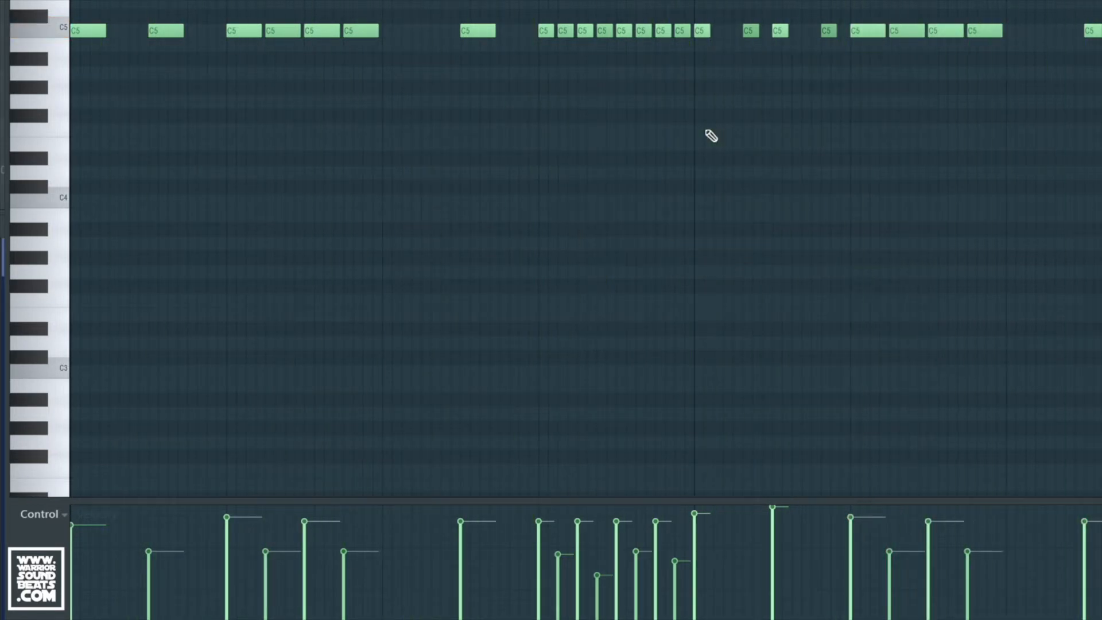
Make the second snare clip, at bar 3 of the Playlist, a unique pattern.
key("F5")
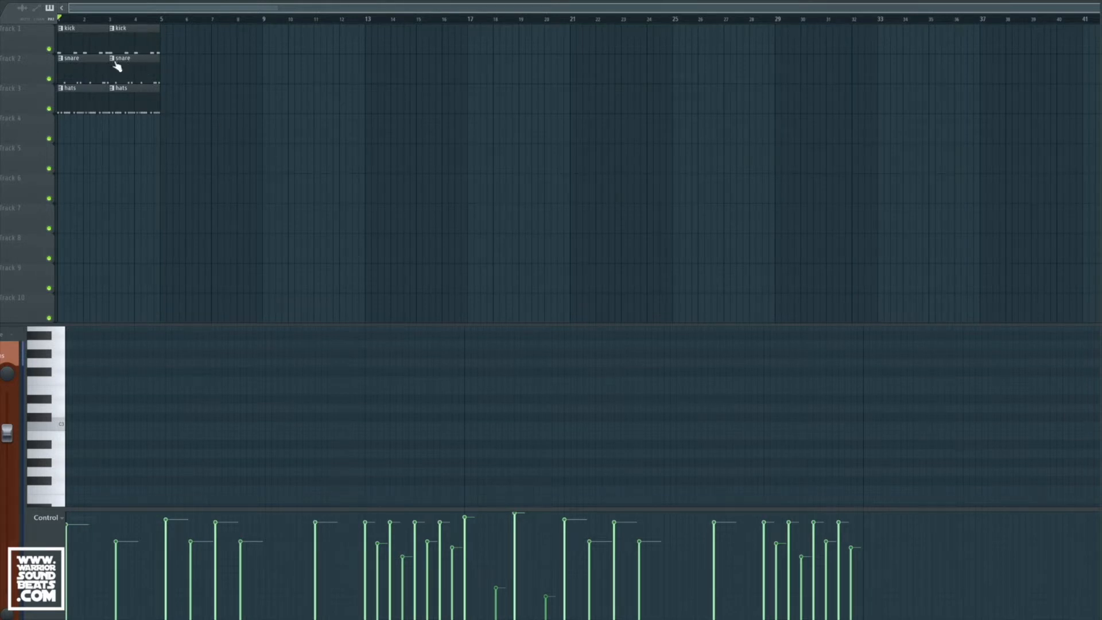
scroll(117, 67, "up", 1)
scroll(116, 67, "up", 2)
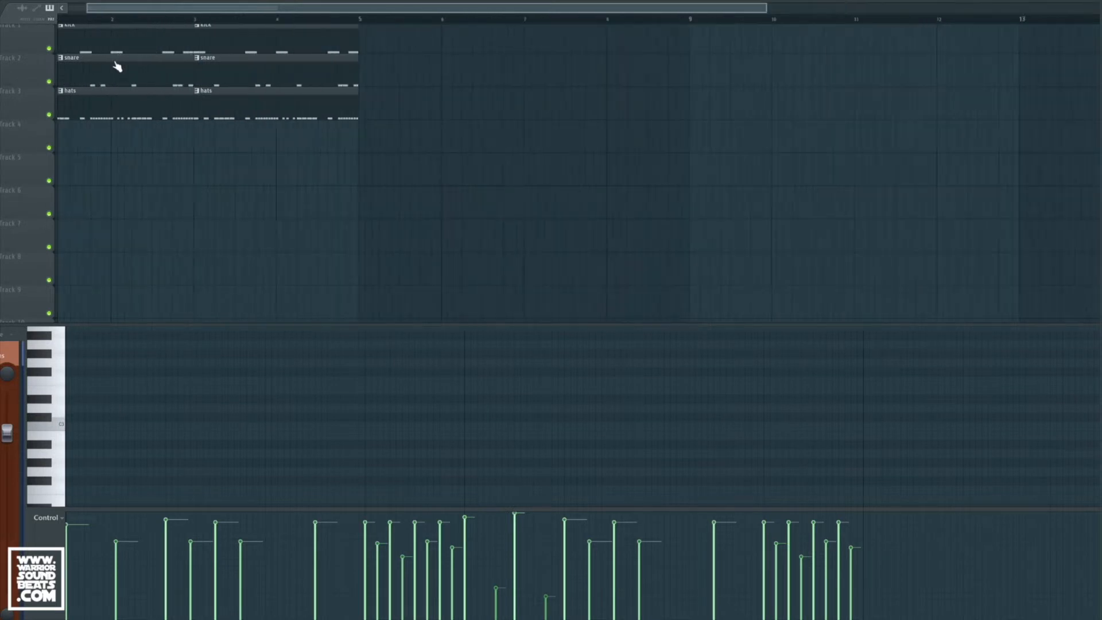
right_click(116, 66)
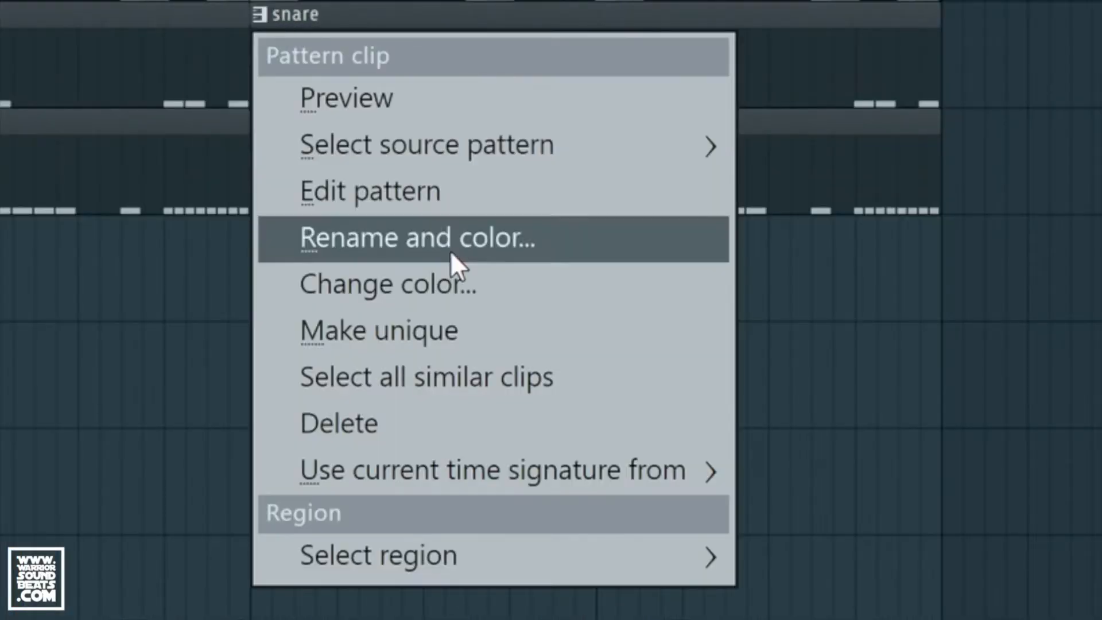
left_click(450, 325)
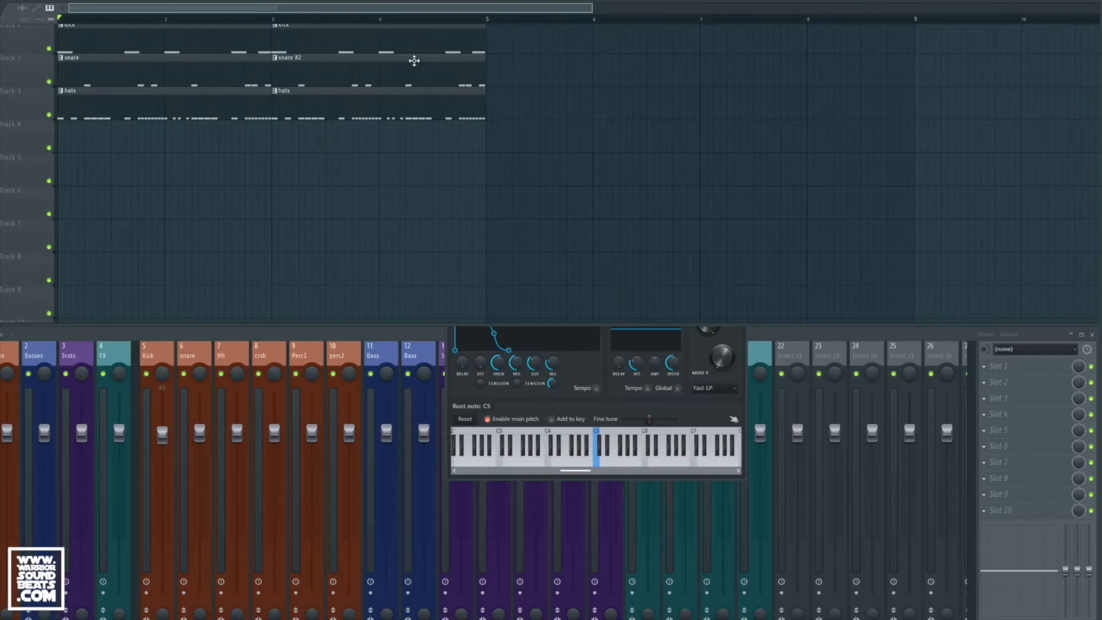
Open the snare #2 pattern in the piano roll and play it back.
double_click(367, 73)
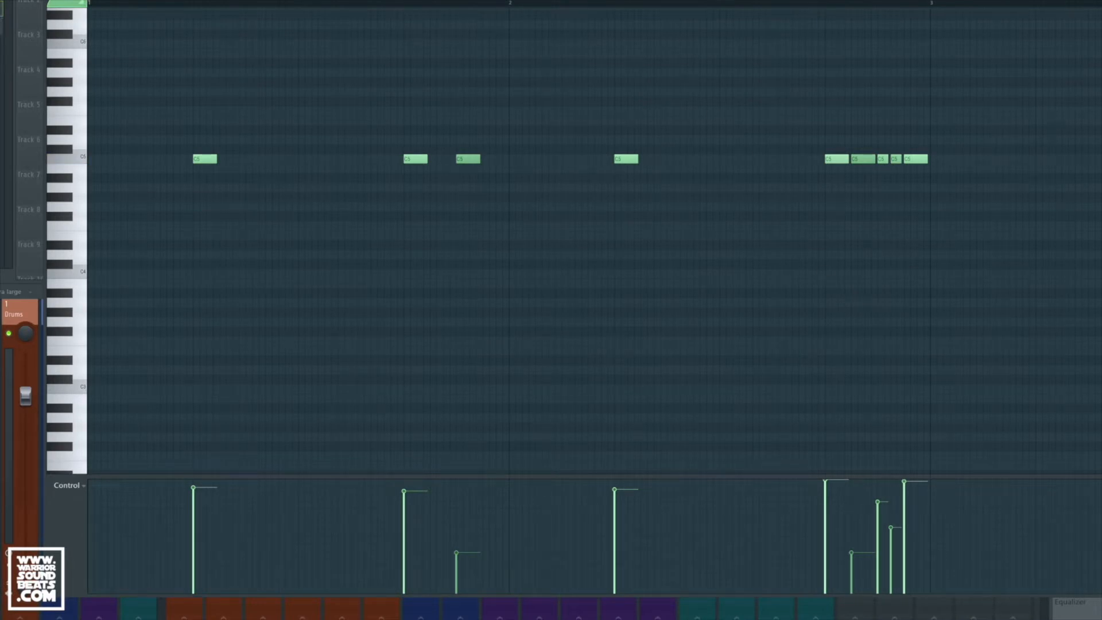
key("space")
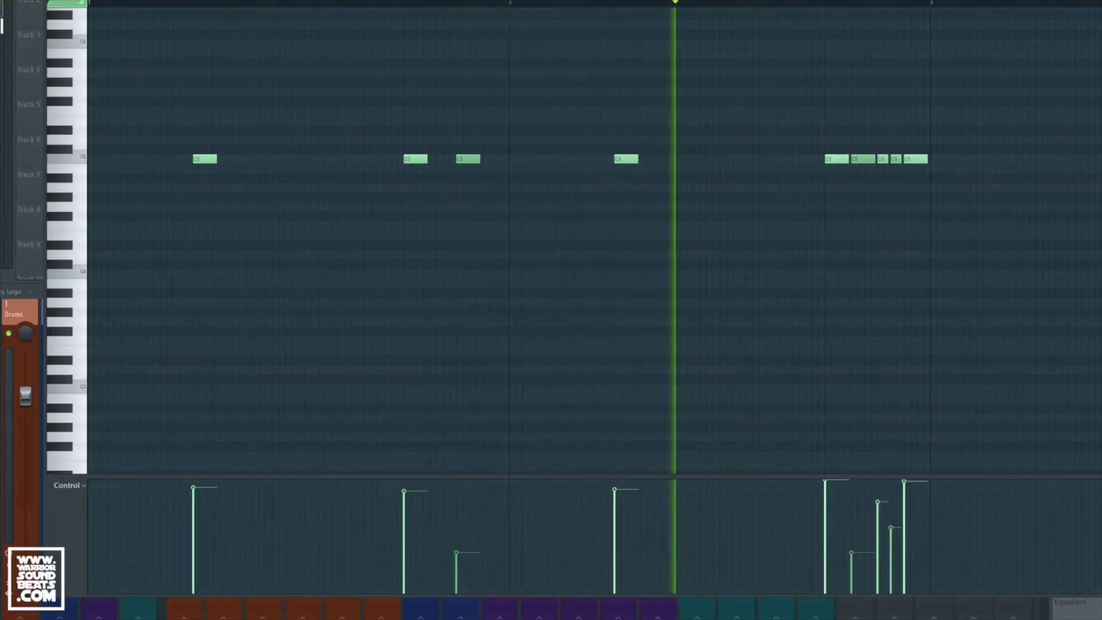
key("space")
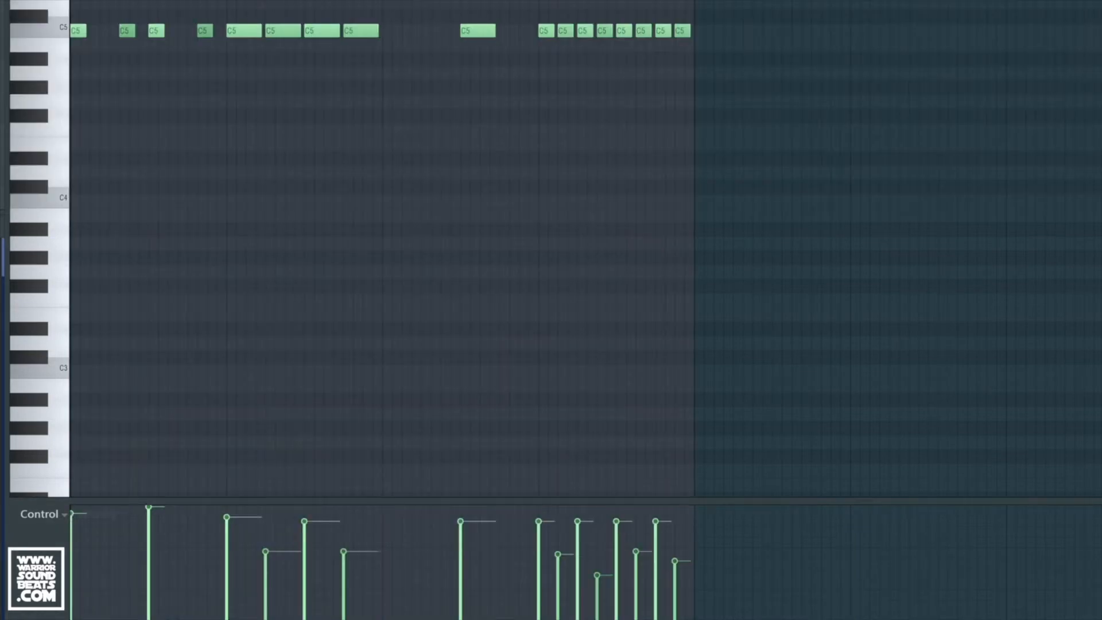
Select all hi-hat notes in the 808 CH piano roll and open the Quantize tool for them.
scroll(584, 252, "left", 5)
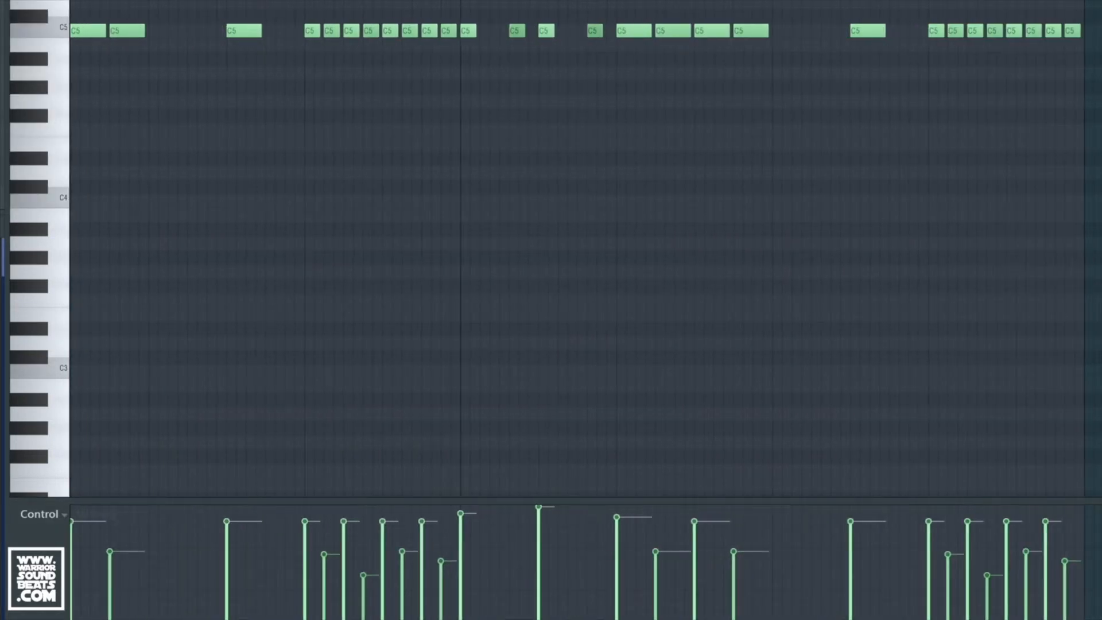
key("ctrl+a")
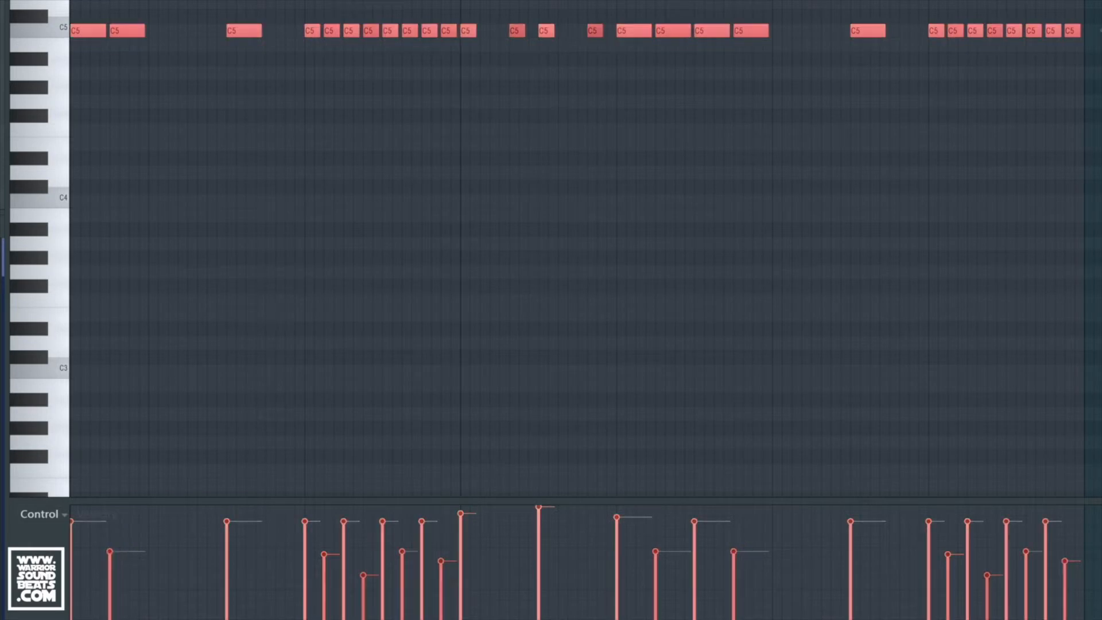
left_click(36, 20)
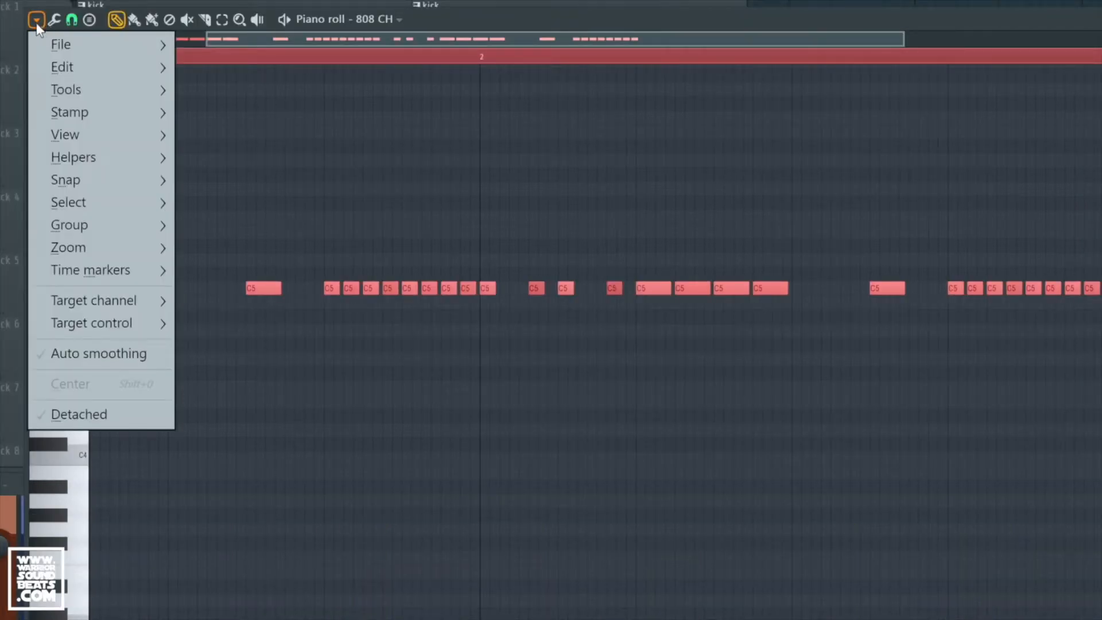
mouse_move(78, 87)
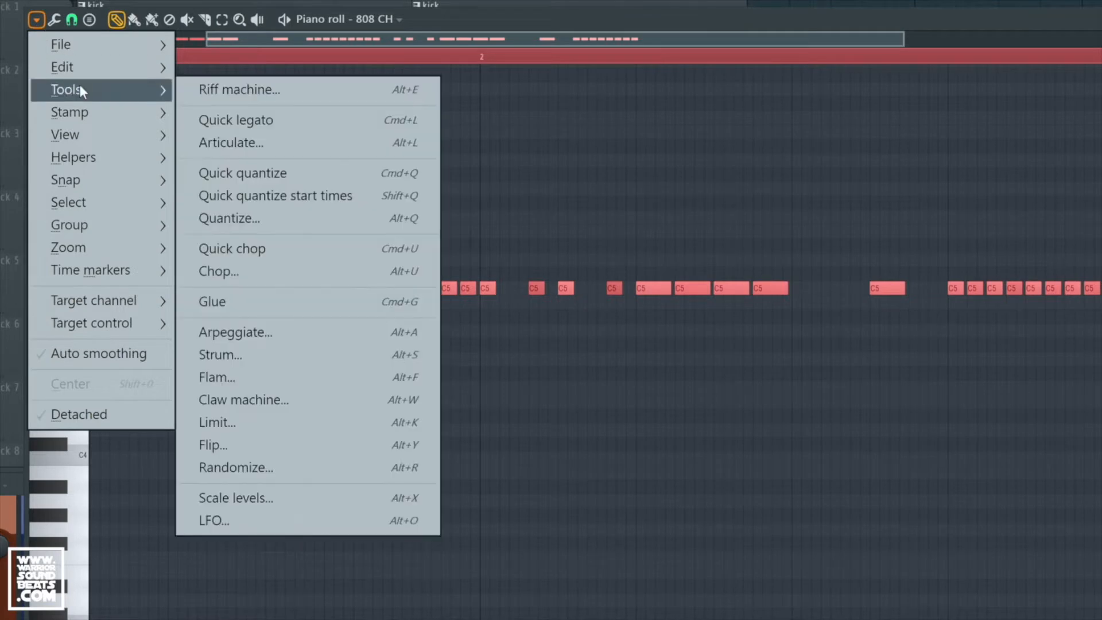
left_click(283, 219)
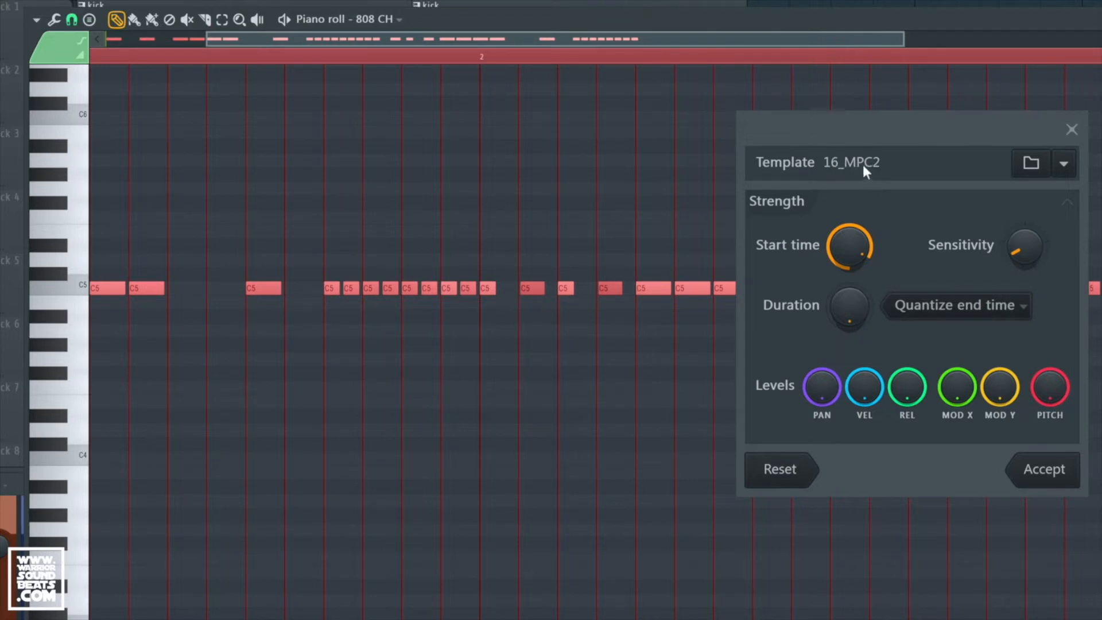
Browse the quantize templates, load 16_MPC2 and raise the Sensitivity.
left_click(1029, 165)
scroll(1063, 549, "down", 2)
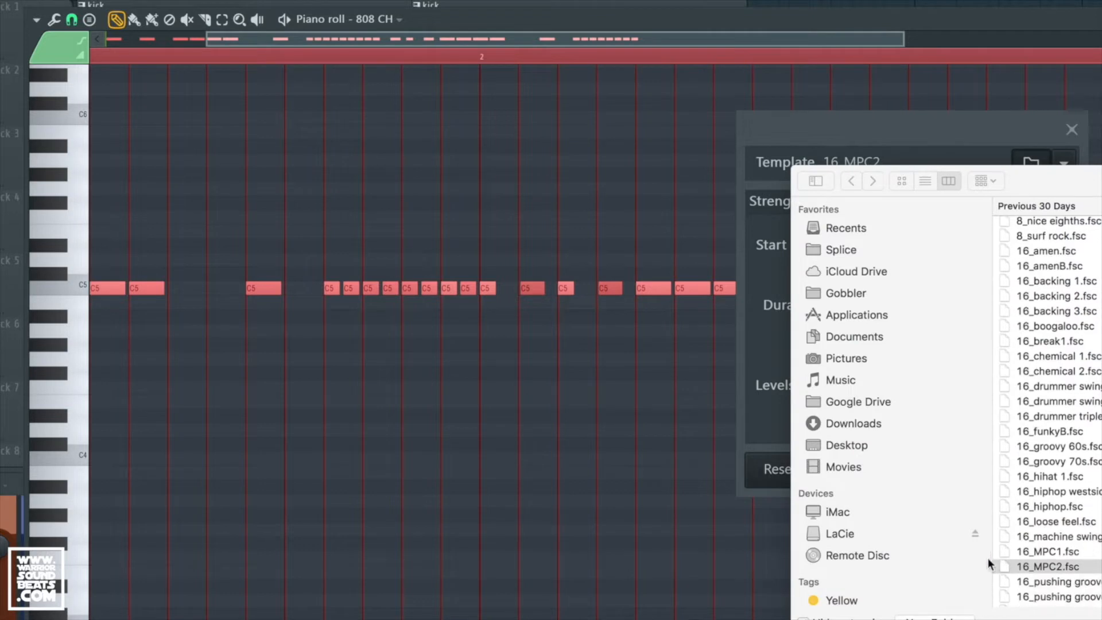
scroll(1091, 299, "up", 3)
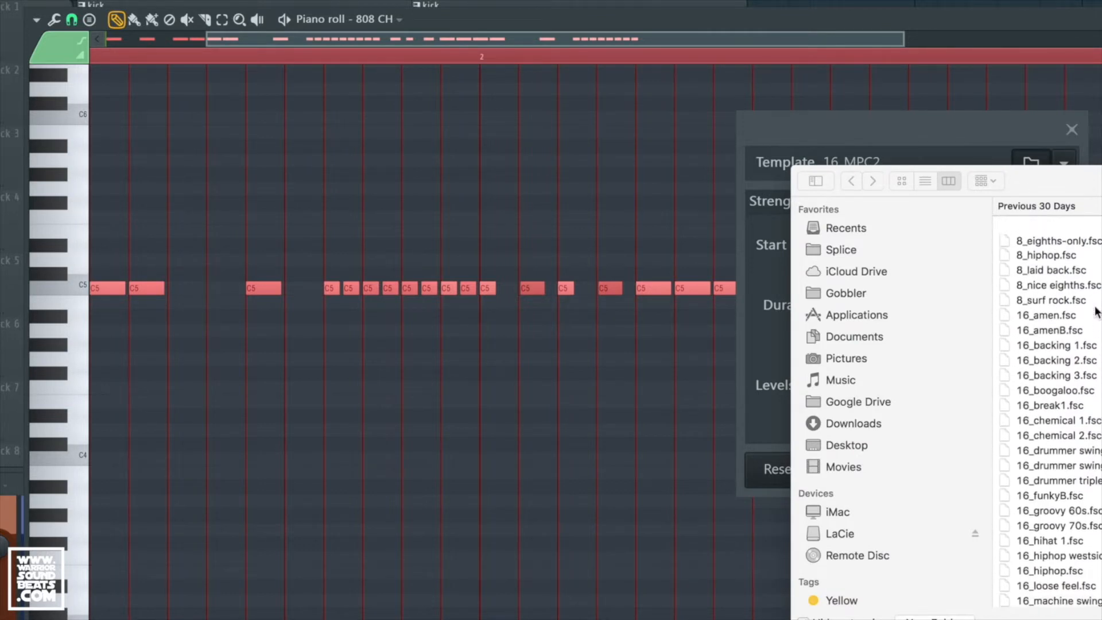
scroll(1080, 282, "down", 8)
scroll(1078, 274, "up", 8)
scroll(1078, 275, "down", 6)
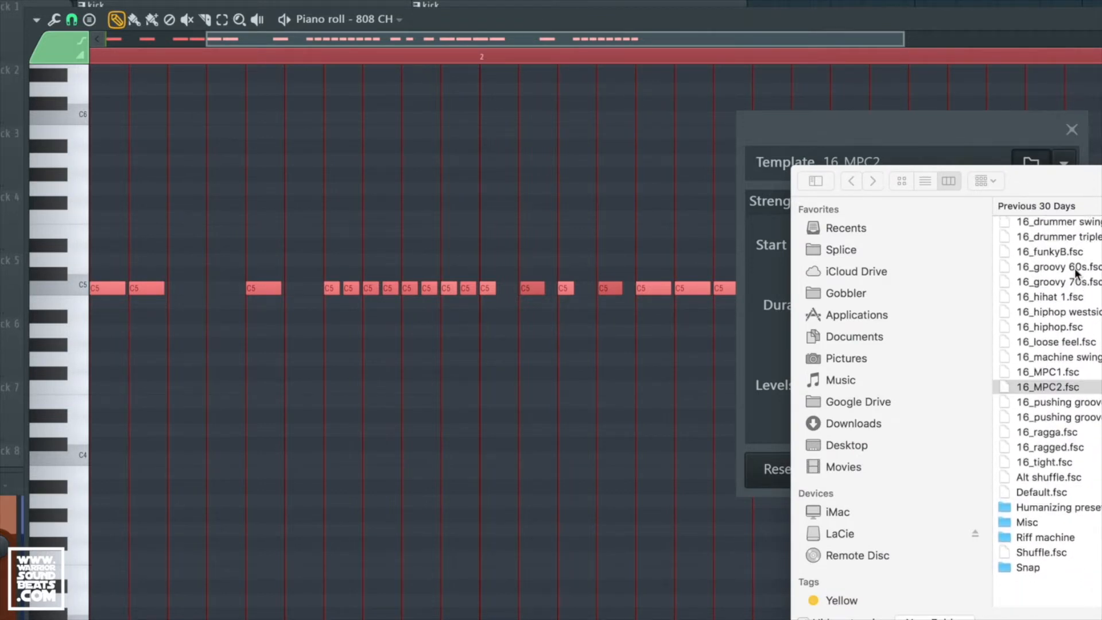
scroll(1060, 413, "up", 1)
double_click(1052, 424)
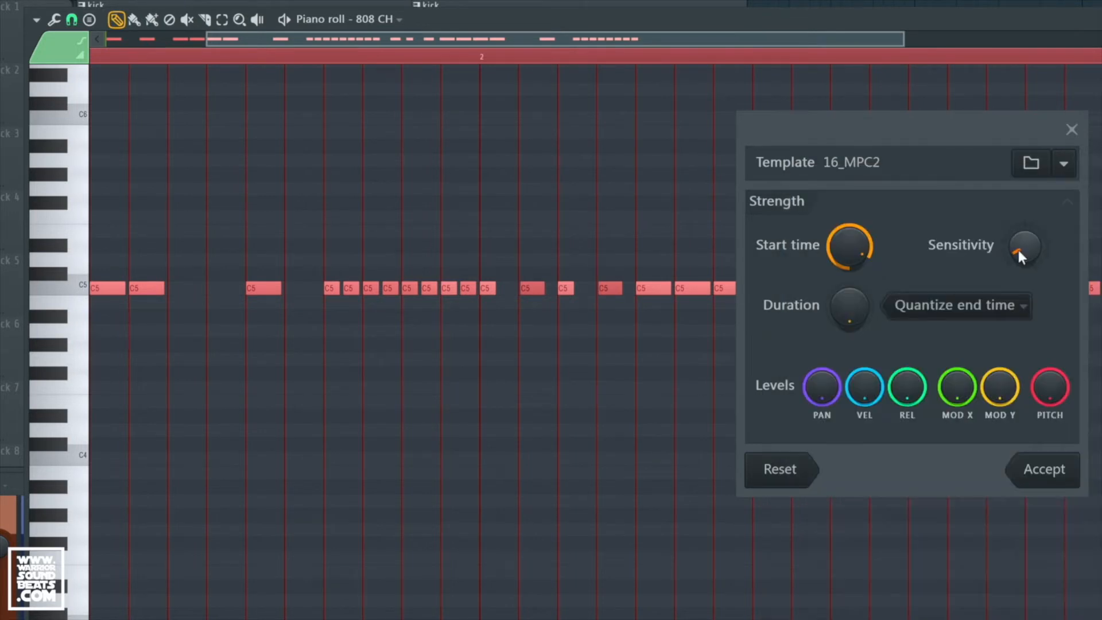
left_click_drag(1024, 261, 1024, 252)
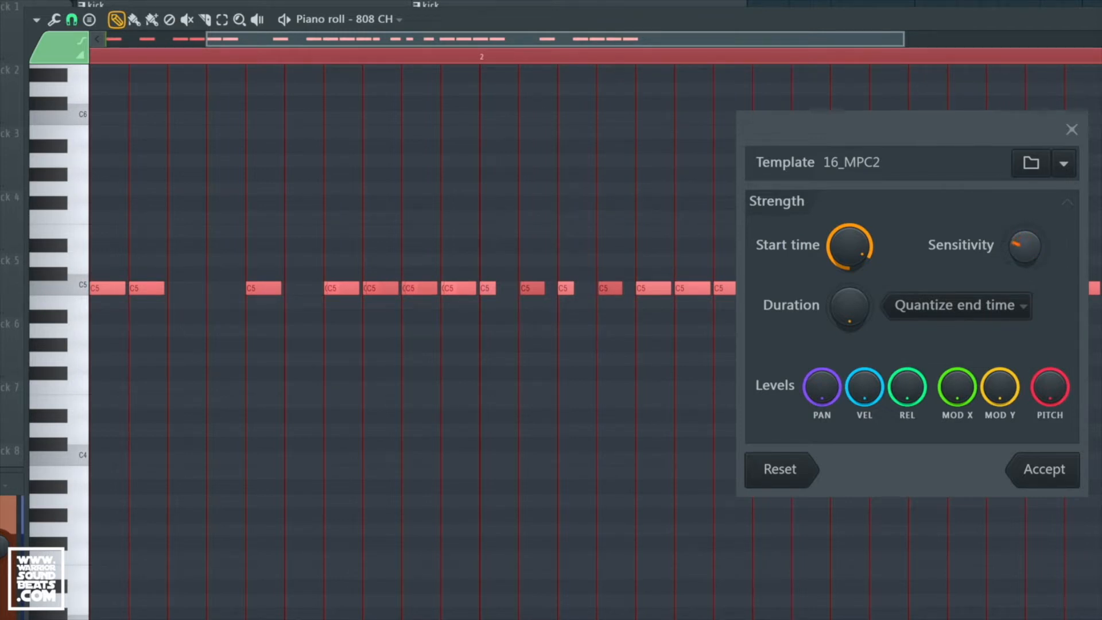
While the pattern plays, adjust the hi-hat quantize Sensitivity and lower the Start time strength to a partial amount.
left_click_drag(1024, 251, 1024, 259)
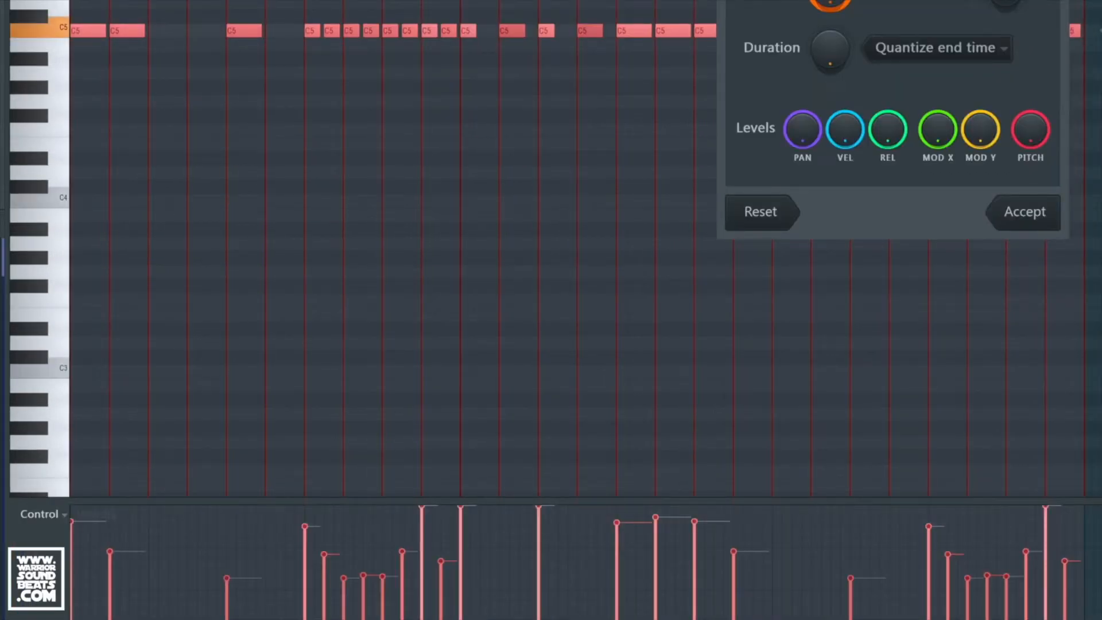
key("space")
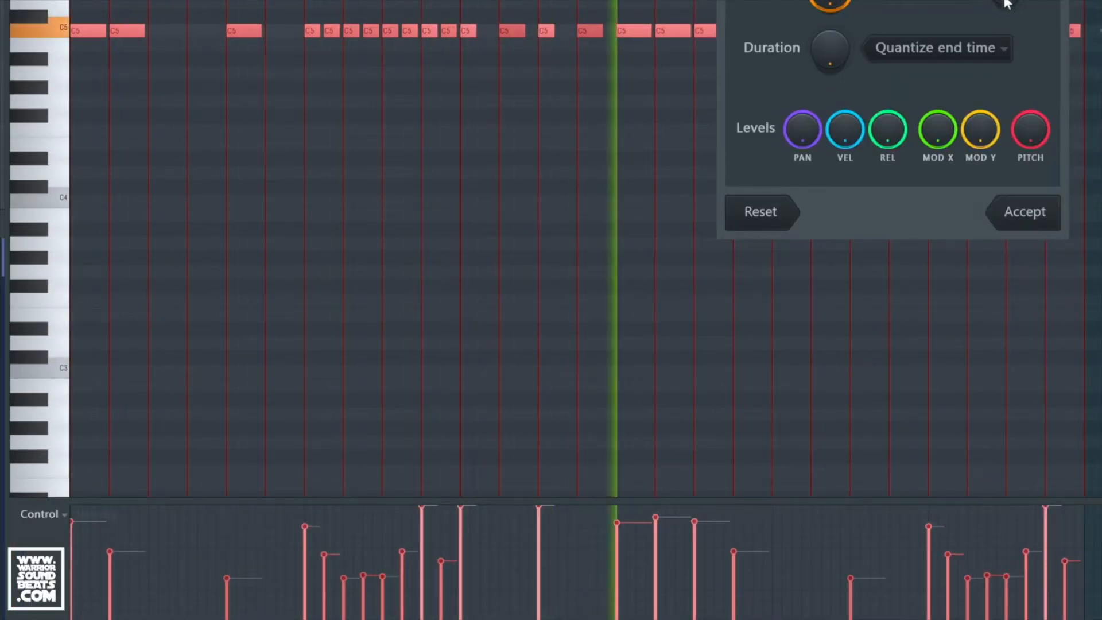
left_click_drag(1005, 4, 1005, 0)
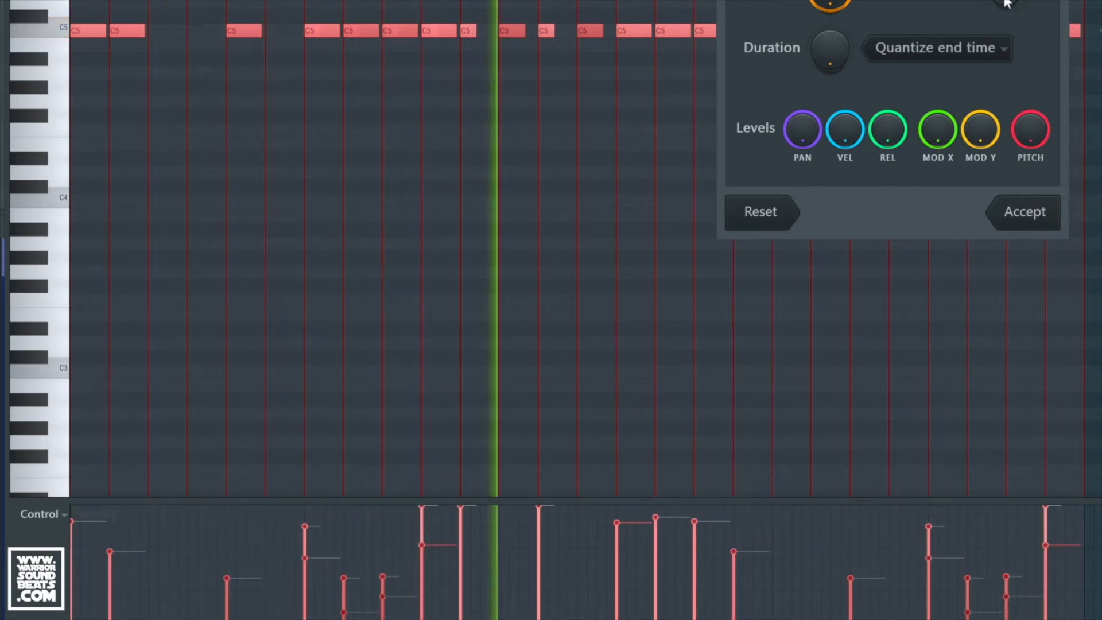
left_click_drag(830, 1, 831, 12)
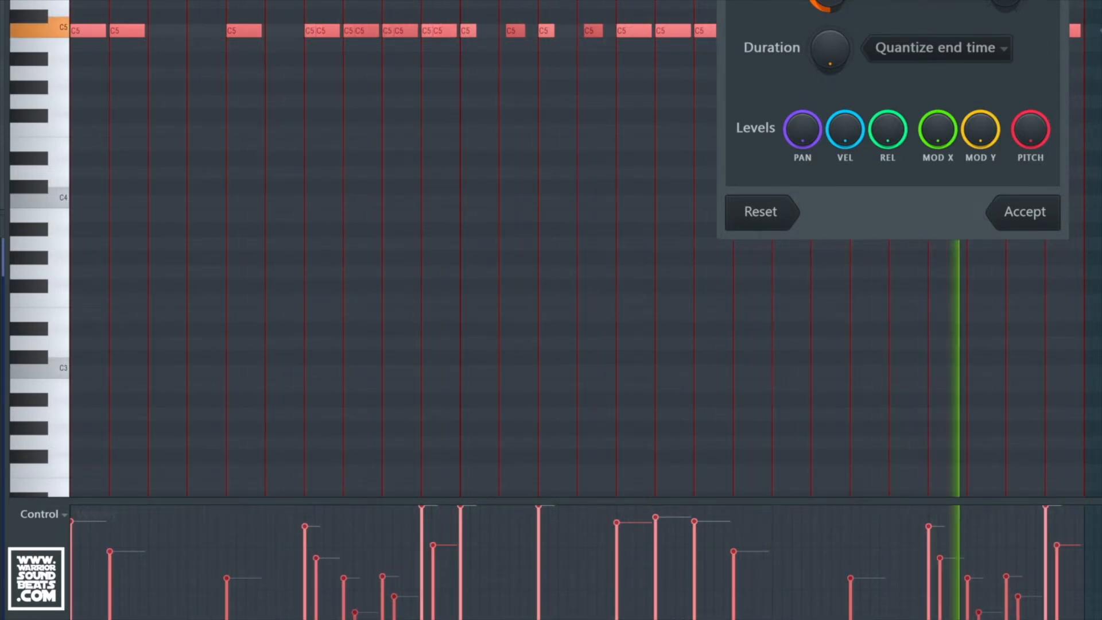
left_click_drag(830, 1, 831, 4)
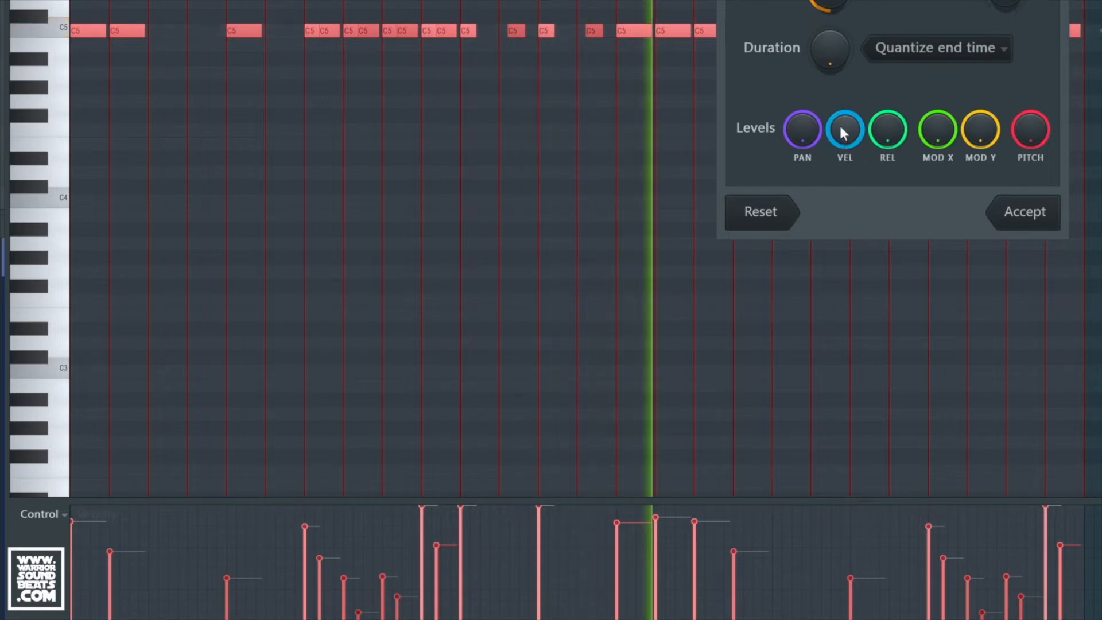
Apply a small amount of VEL quantization to the hi-hats, accept the settings and play back the Playlist arrangement.
mouse_move(842, 127)
left_mouse_down()
mouse_move(842, 118)
mouse_move(842, 136)
left_mouse_up()
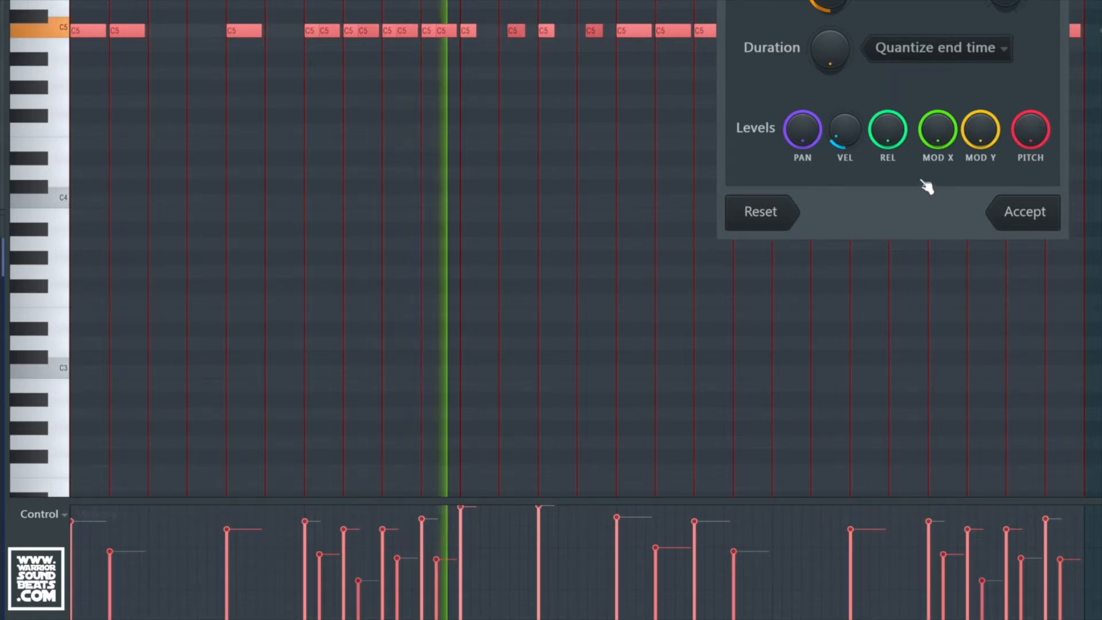
left_click_drag(845, 129, 846, 137)
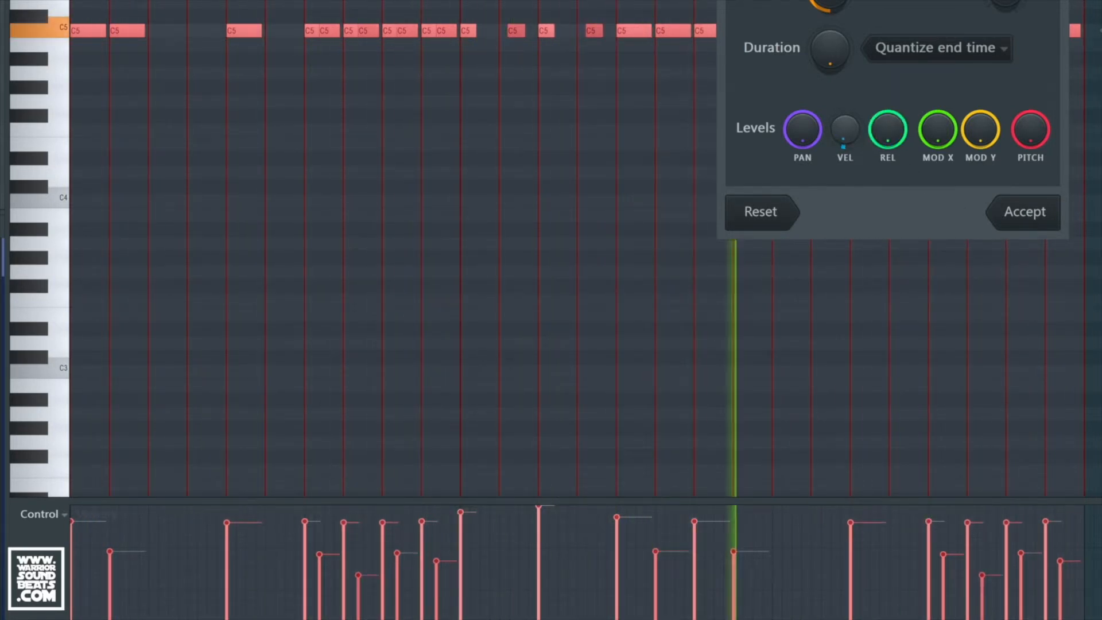
left_click(1019, 213)
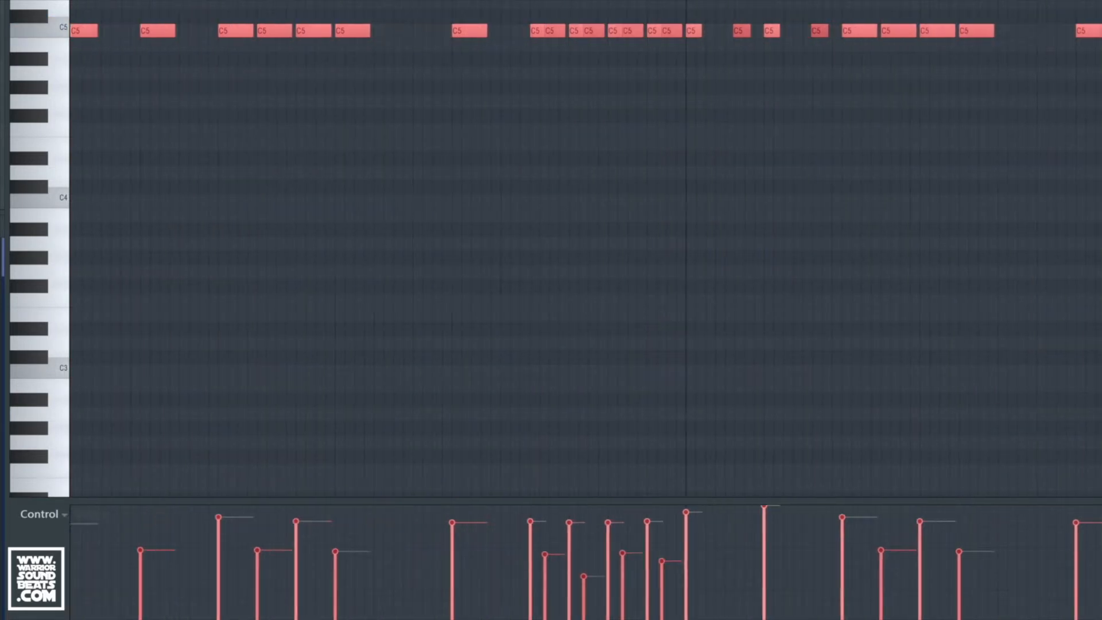
key("F5")
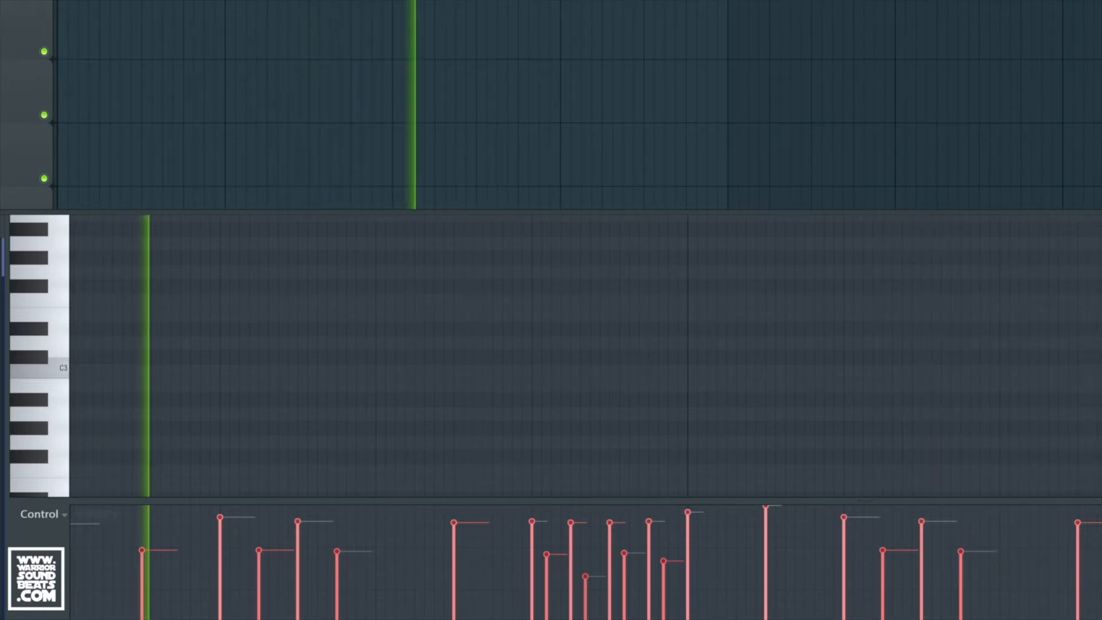
key("space")
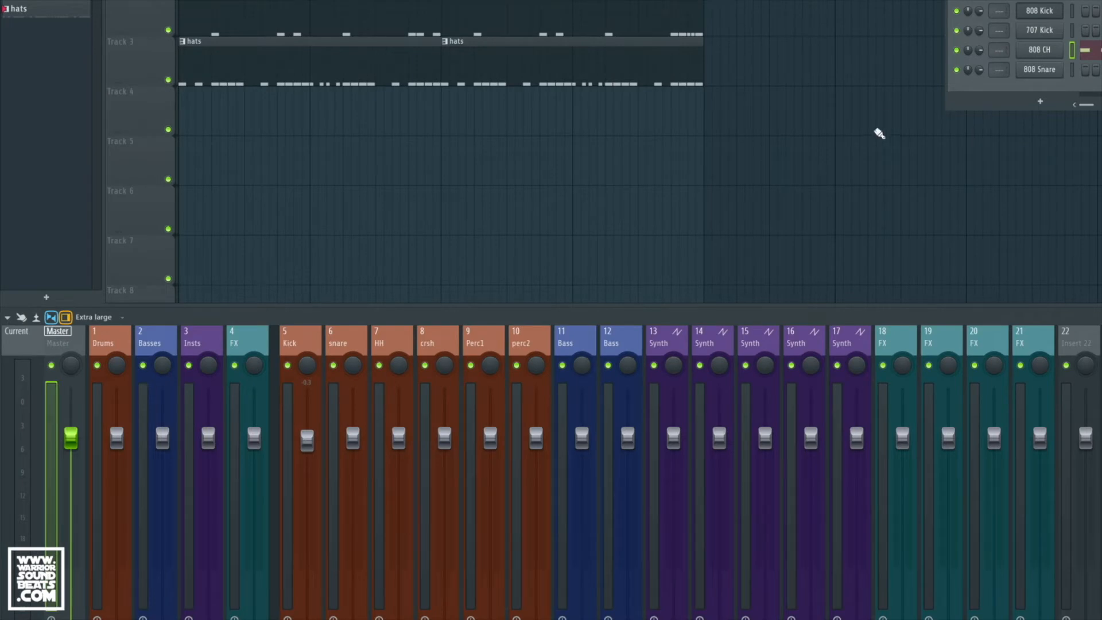
Route the 808 Kick to mixer track 5, 707 Kick to 9, 808 CH to 7 and 808 Snare to 6.
left_click(1055, 12)
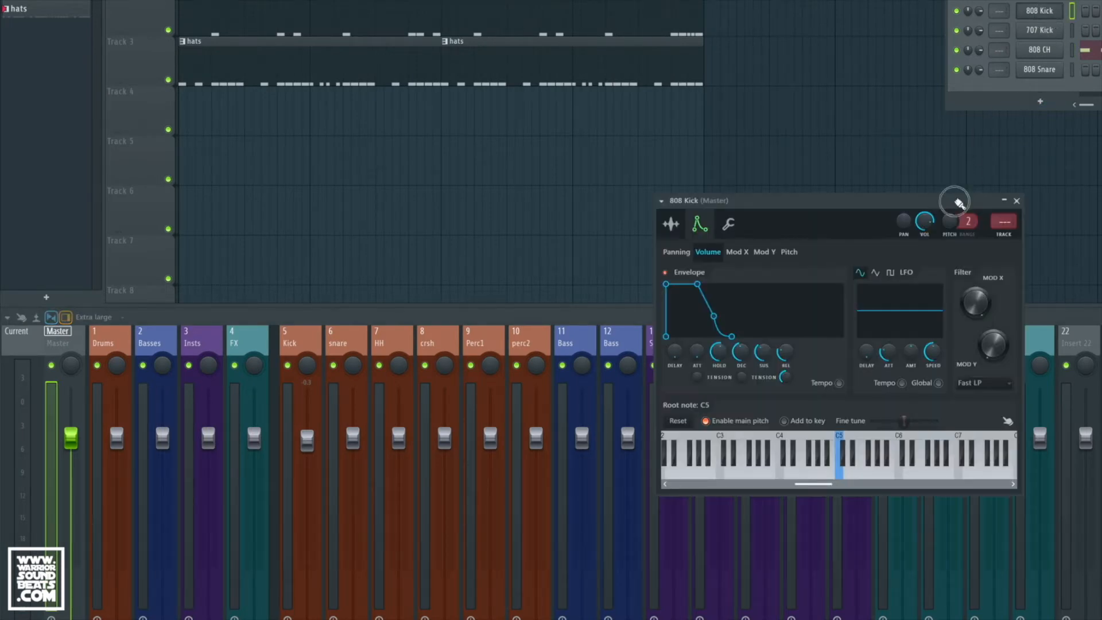
left_click_drag(953, 203, 908, 0)
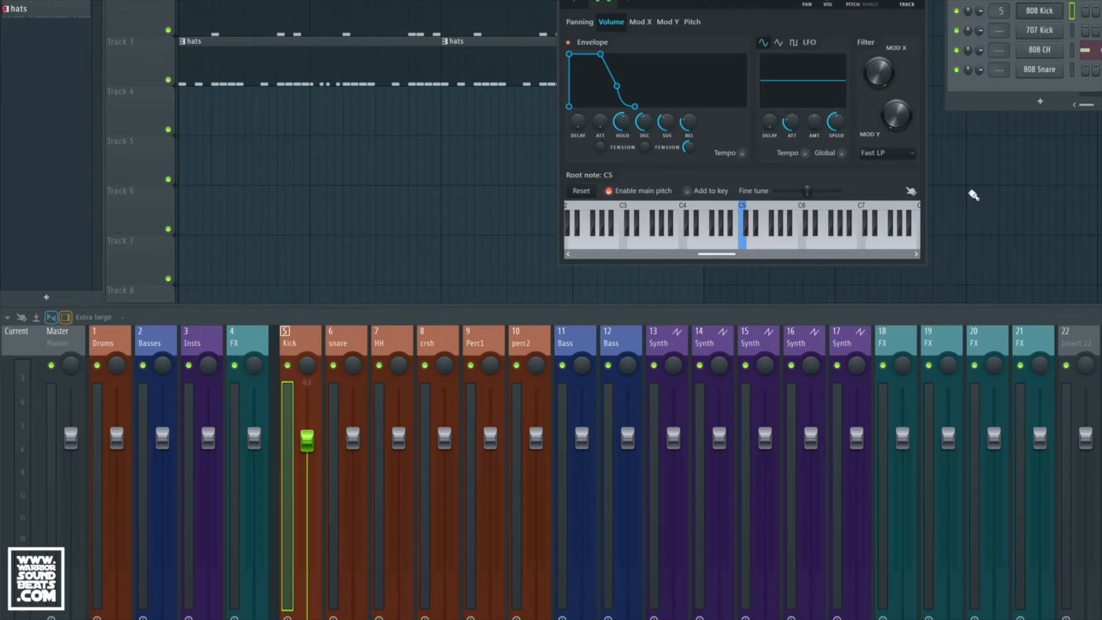
left_click(1040, 30)
left_click_drag(464, 85, 464, 64)
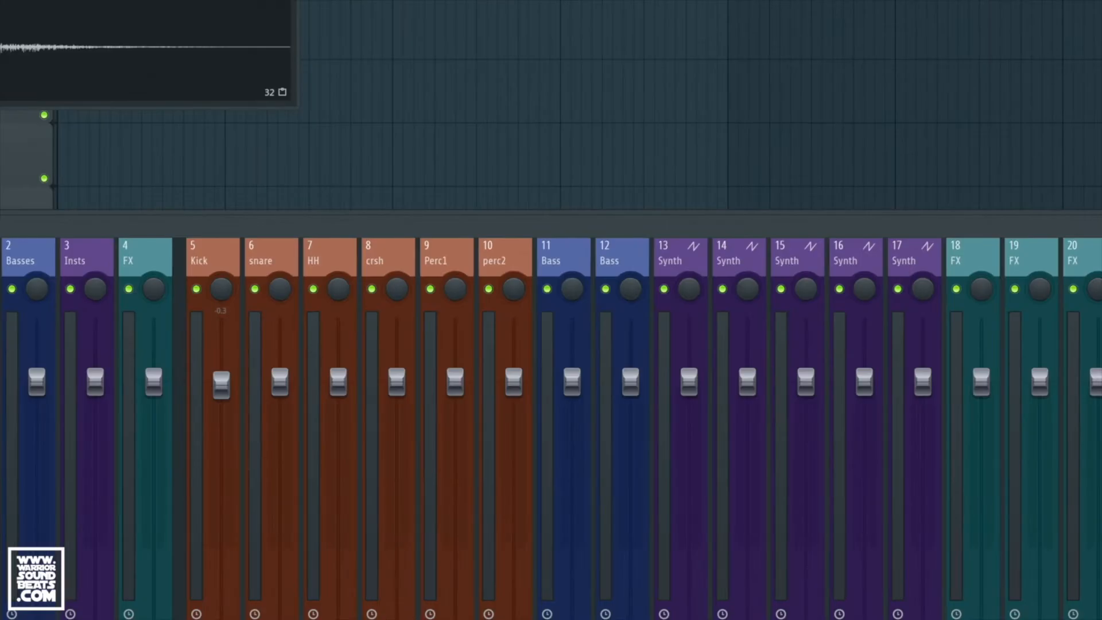
left_click_drag(274, 13, 295, 2)
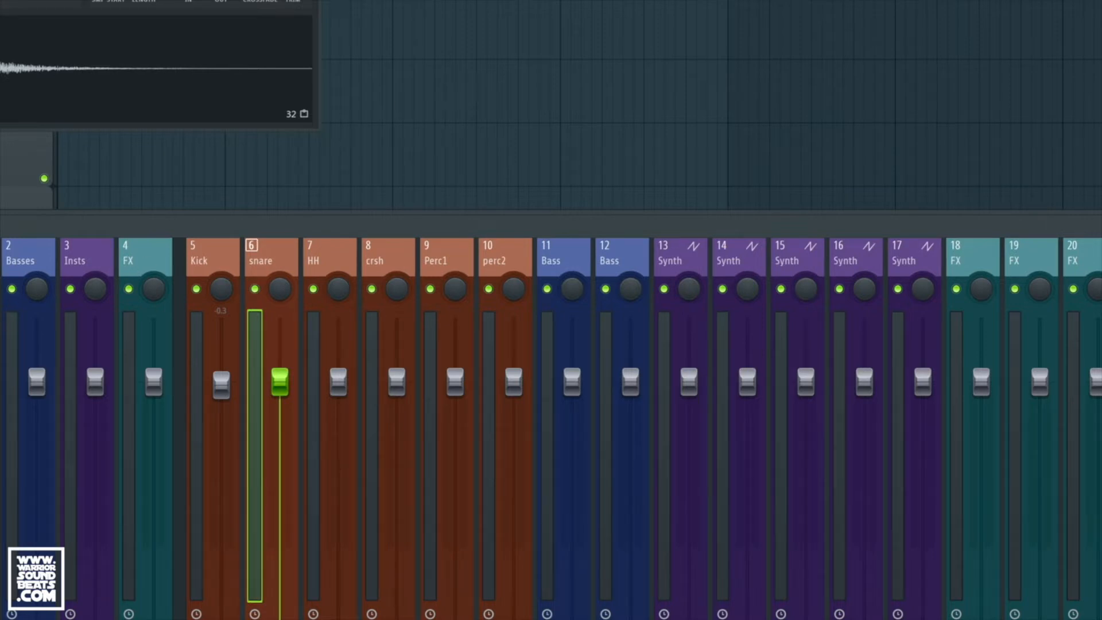
Play the whole drum arrangement through the assigned mixer tracks to check their levels, and stop playback.
key("space")
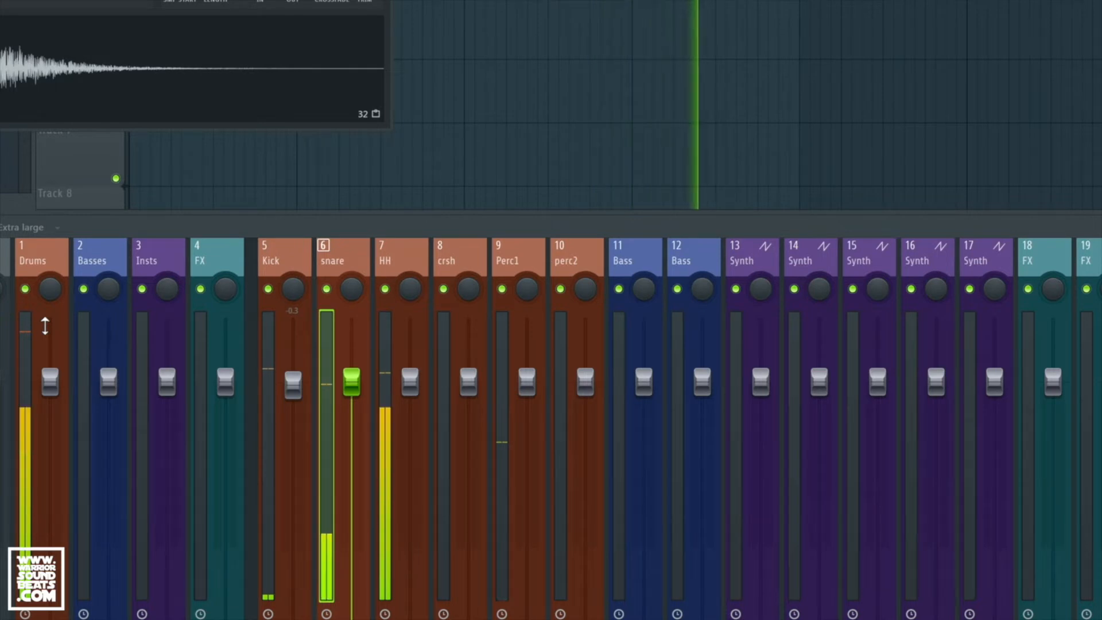
key("space")
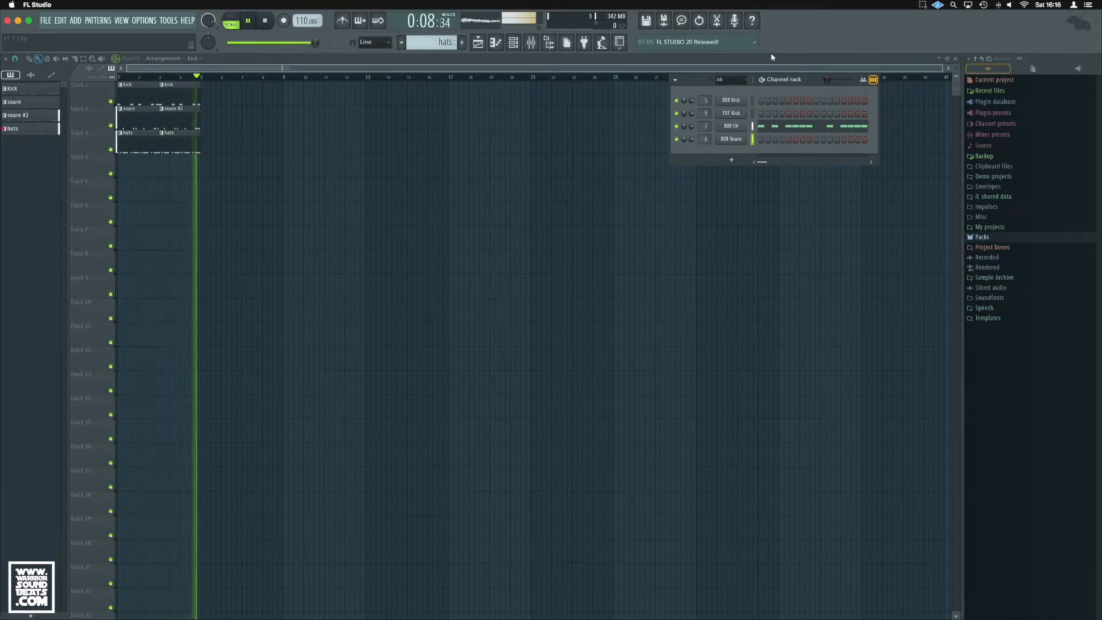
key("space")
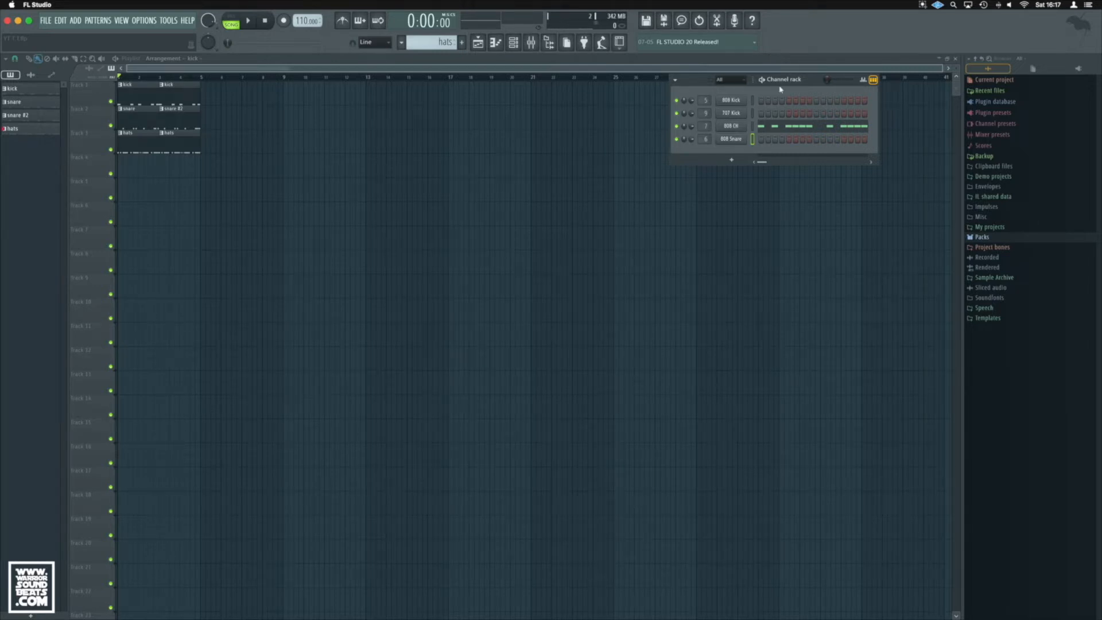
Select the kick pattern and solo the 707 Kick channel to listen to it alone.
scroll(432, 41, "up", 3)
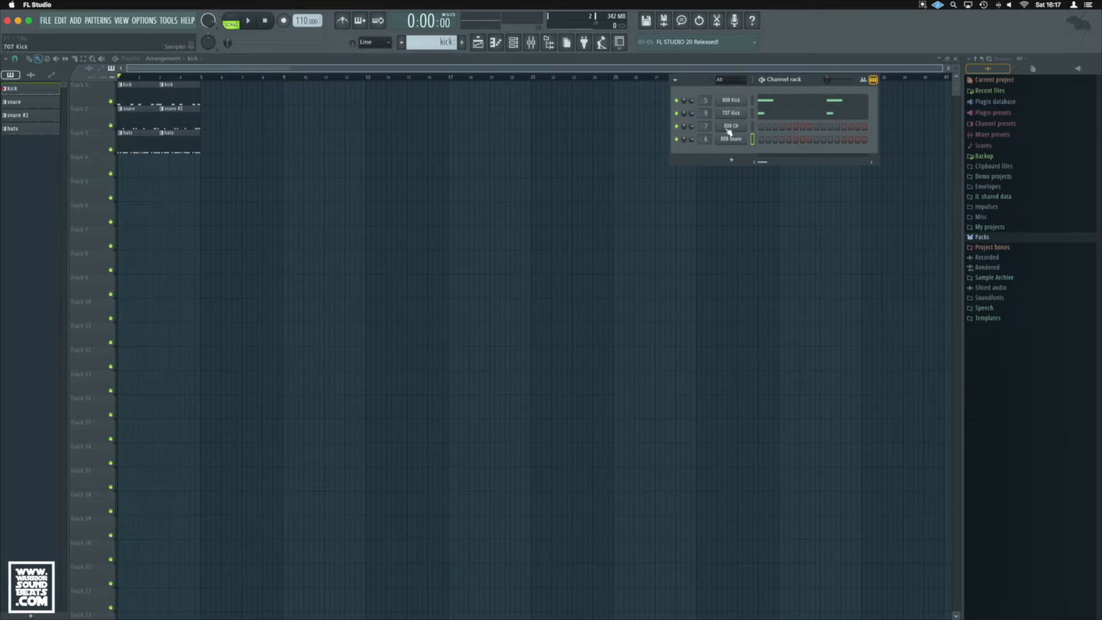
right_click(677, 114)
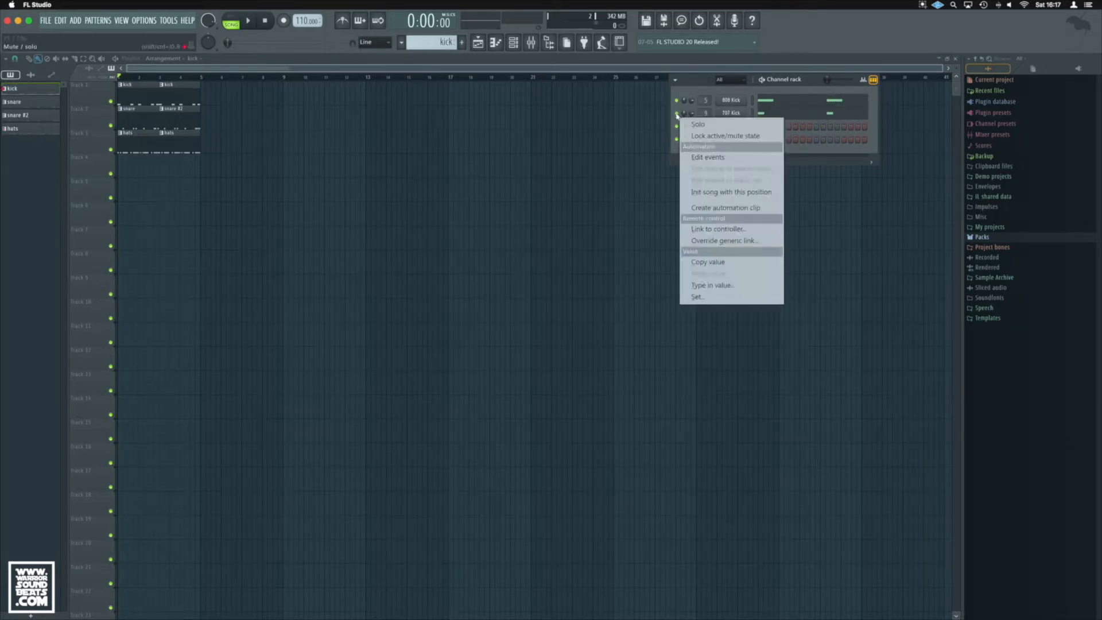
left_click(677, 114)
right_click(677, 114)
left_click(698, 125)
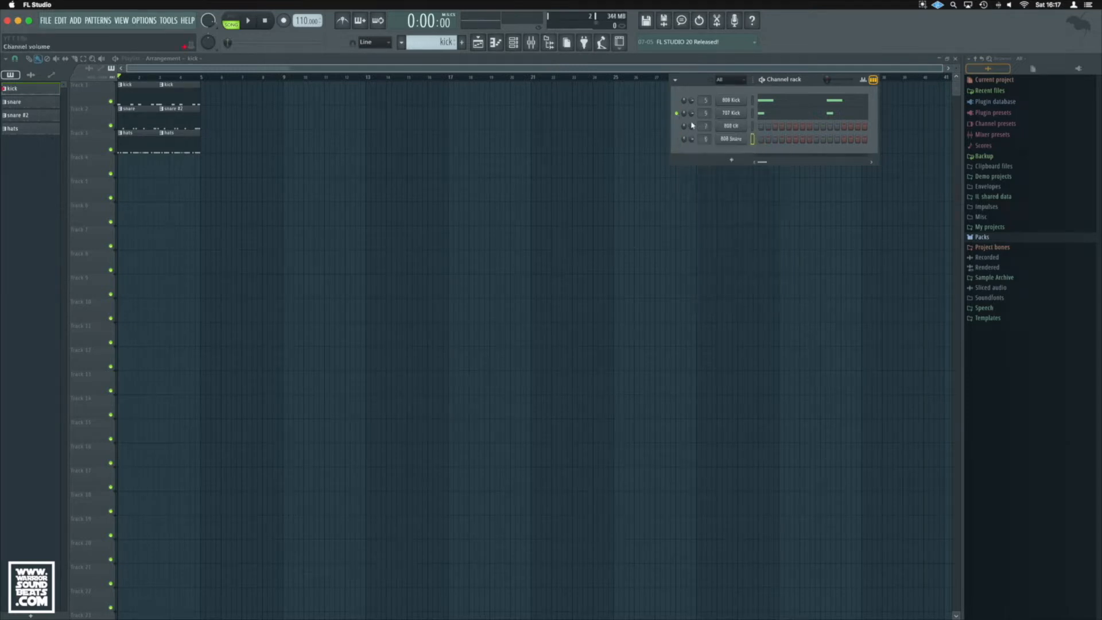
key("space")
key("space")
Solo the 808 Kick channel, listen to it alone and unmute all the channels again.
right_click(678, 101)
left_click(695, 110)
key("space")
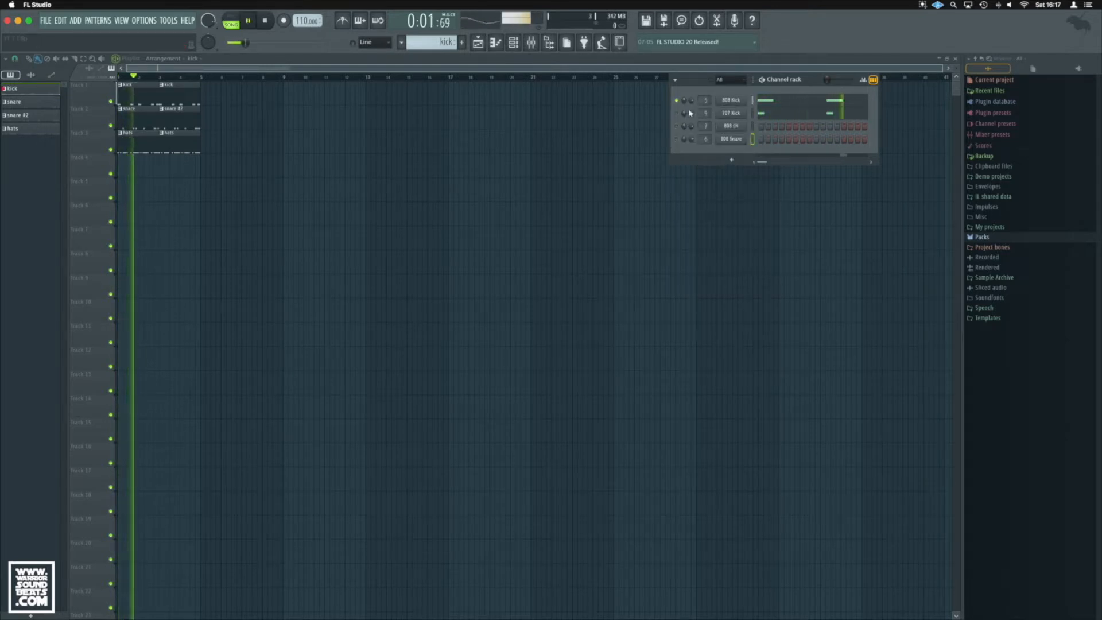
key("space")
right_click(678, 102)
left_click(694, 110)
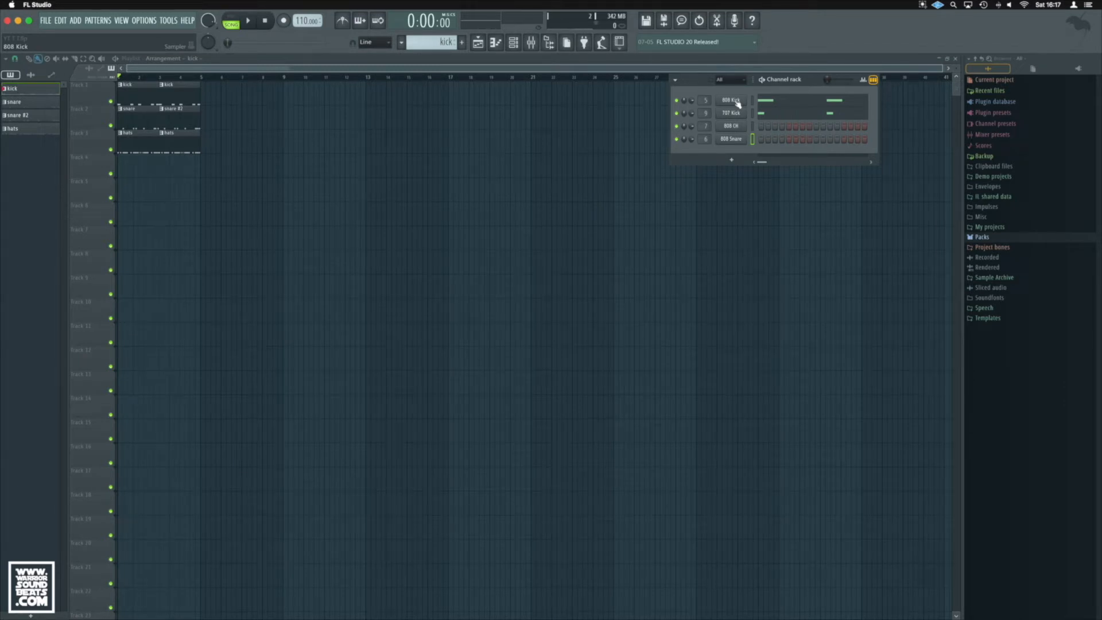
Shape the 808 Kick sample with the precomputed effects, adding a slight Boost with Clip enabled and adjusting the EQ.
left_click(738, 102)
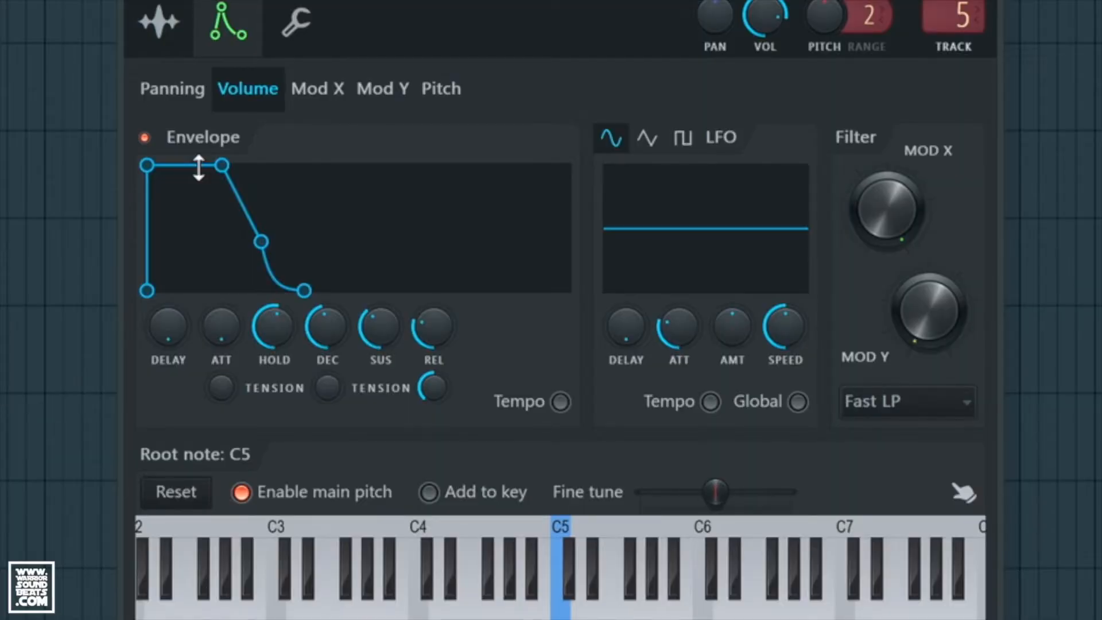
left_click(161, 36)
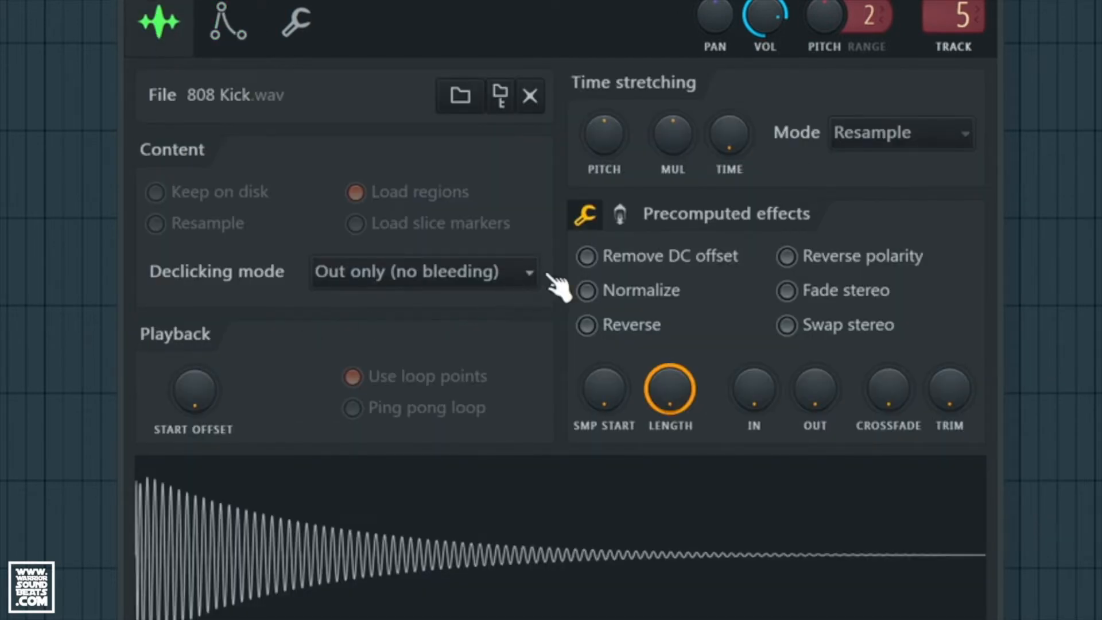
left_click(621, 218)
left_click(620, 214)
left_click_drag(606, 285, 607, 273)
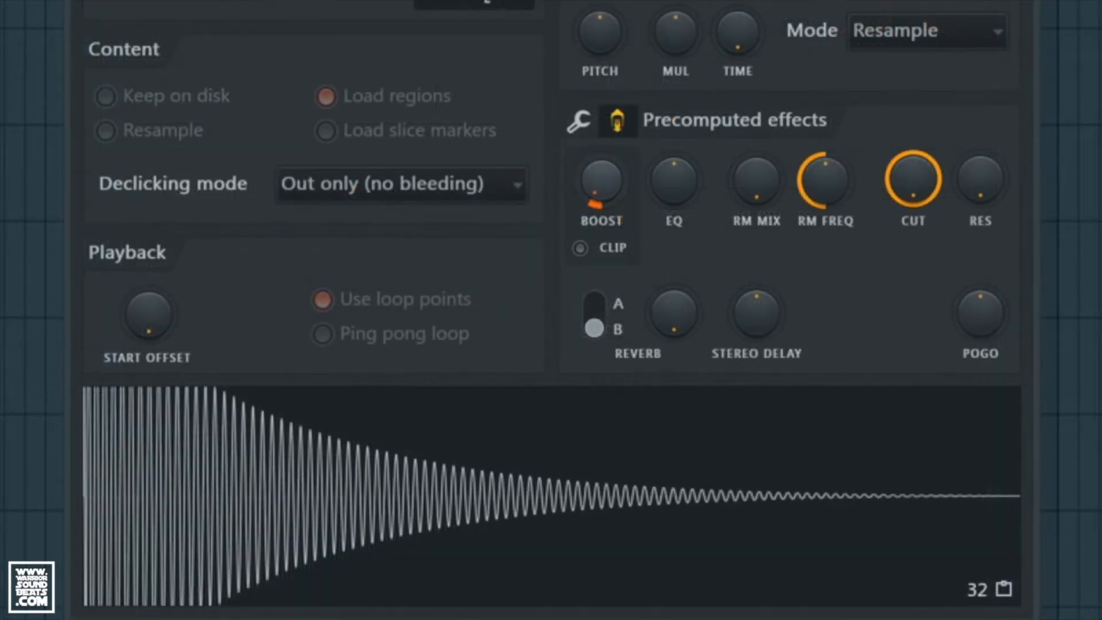
left_click_drag(602, 180, 602, 186)
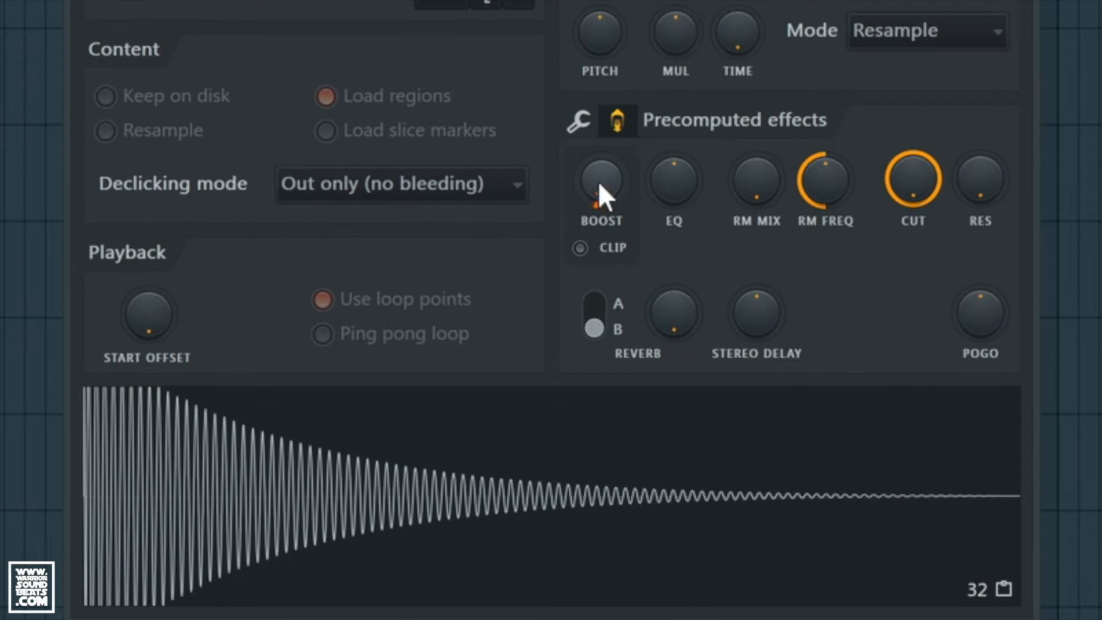
left_click(600, 248)
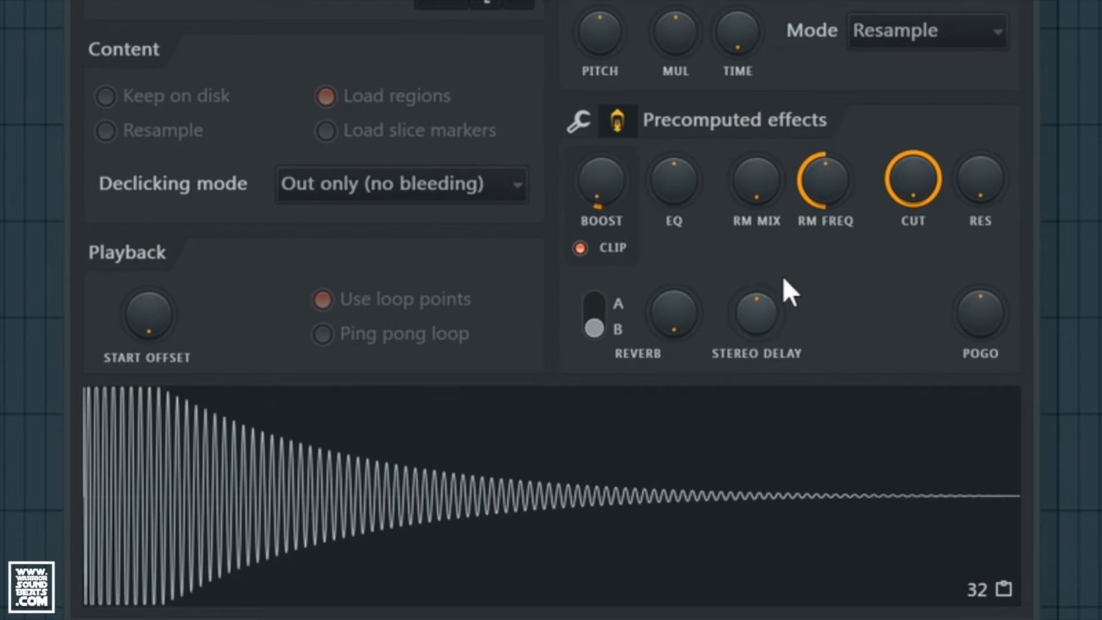
left_click_drag(597, 185, 597, 182)
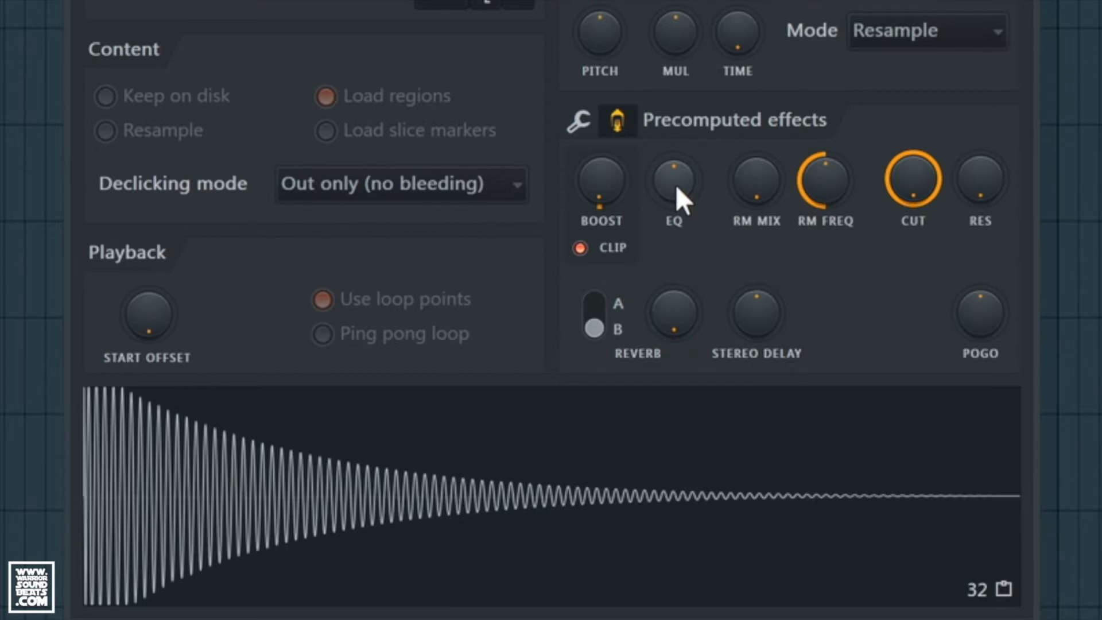
left_click_drag(674, 180, 674, 163)
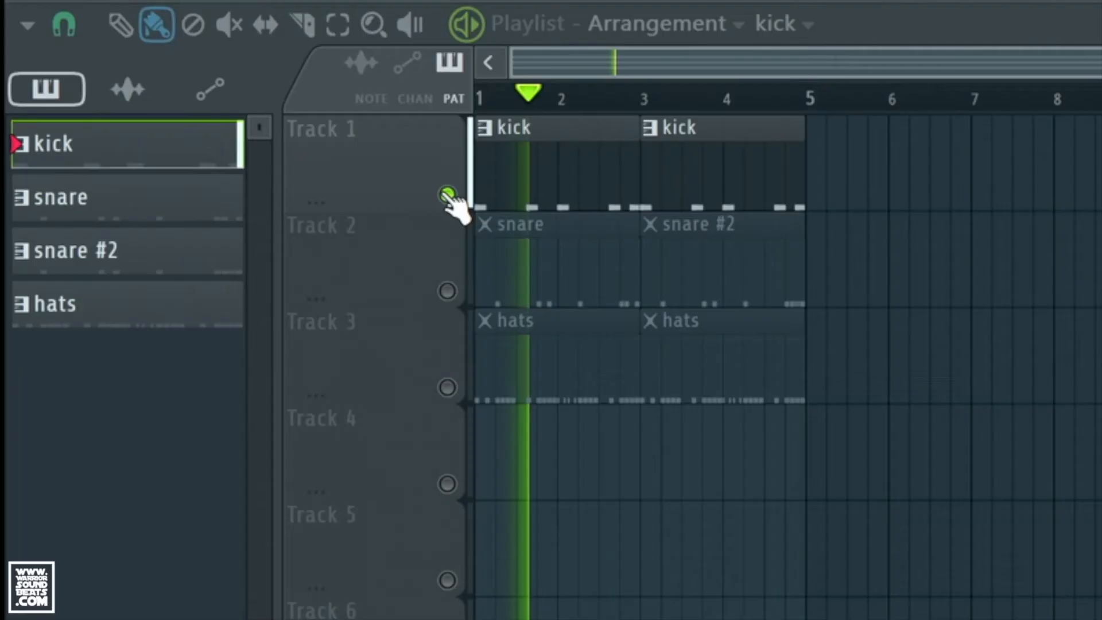
Hear the kick back in the full beat, and solo the snare on Track 2 of the Playlist for playback.
right_click(448, 196)
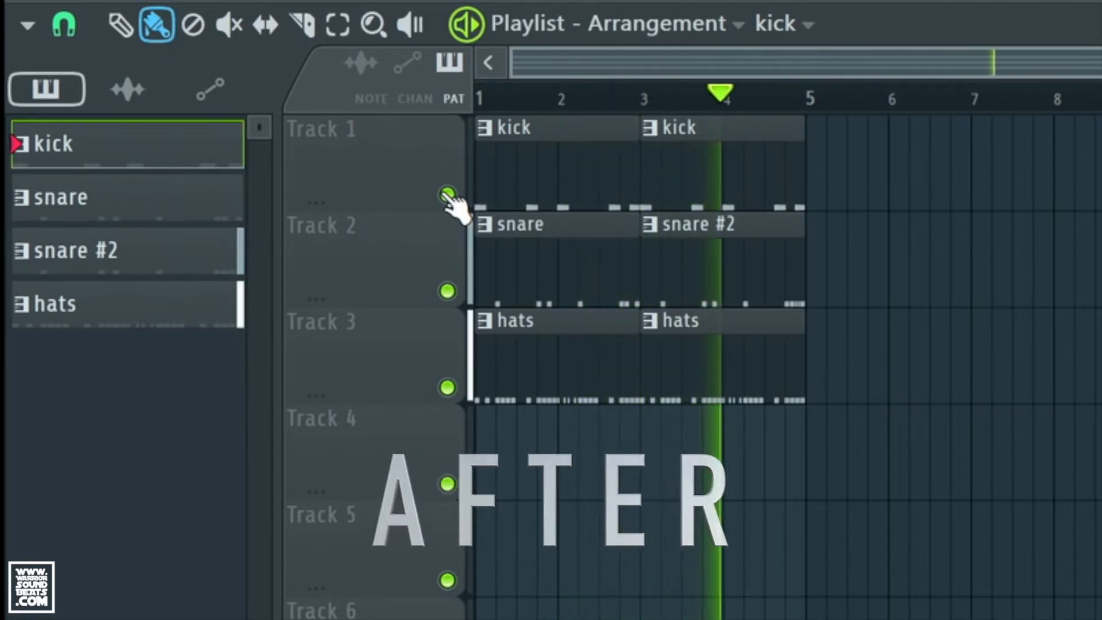
key("space")
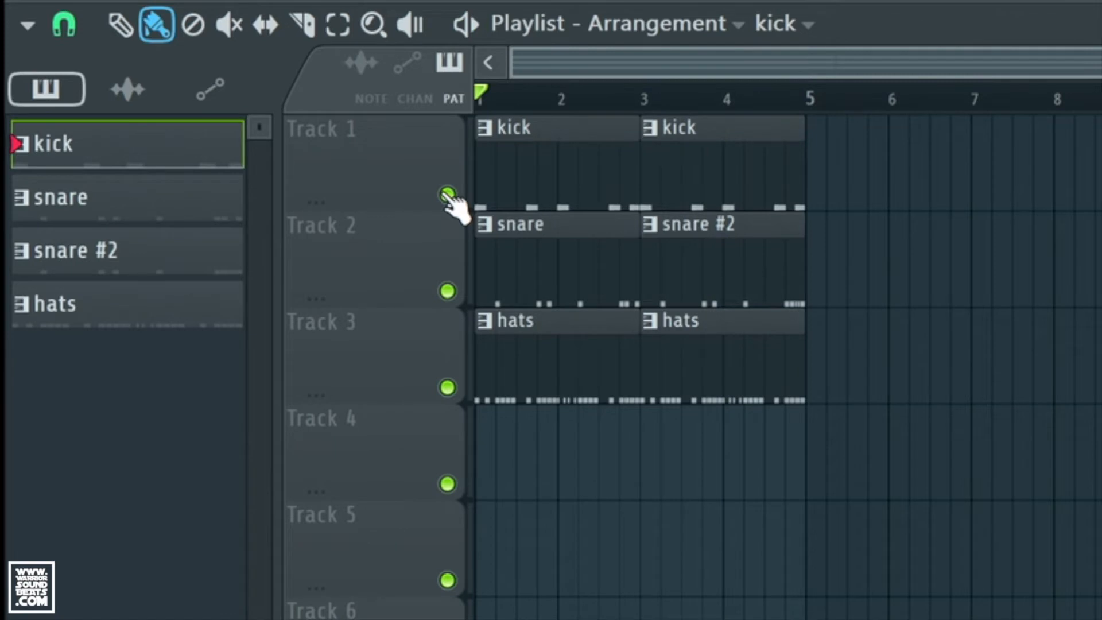
right_click(447, 291)
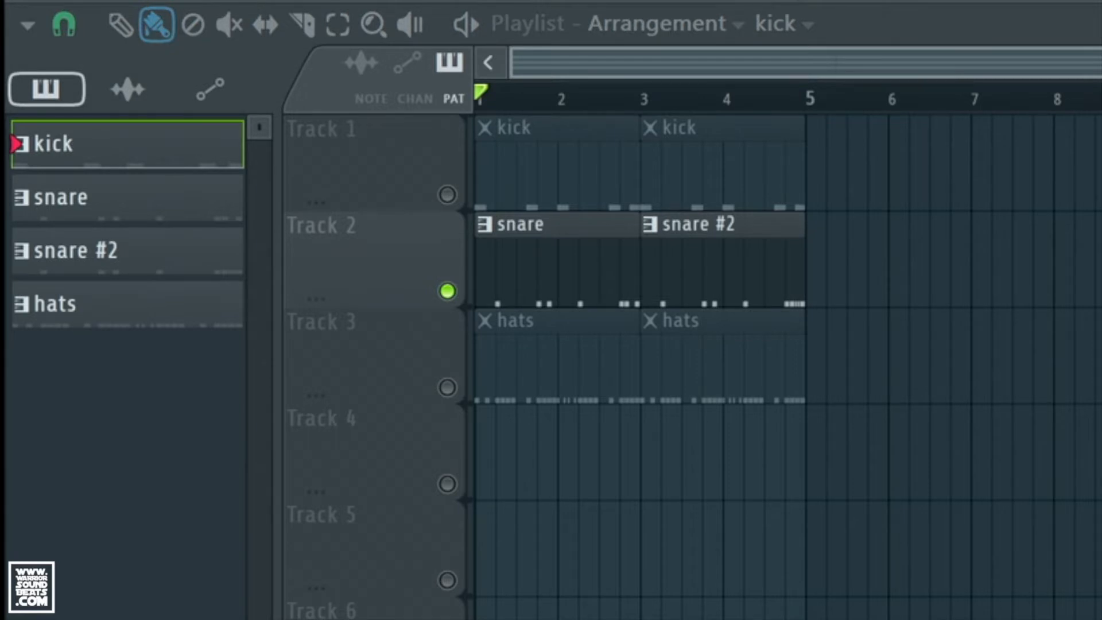
key("space")
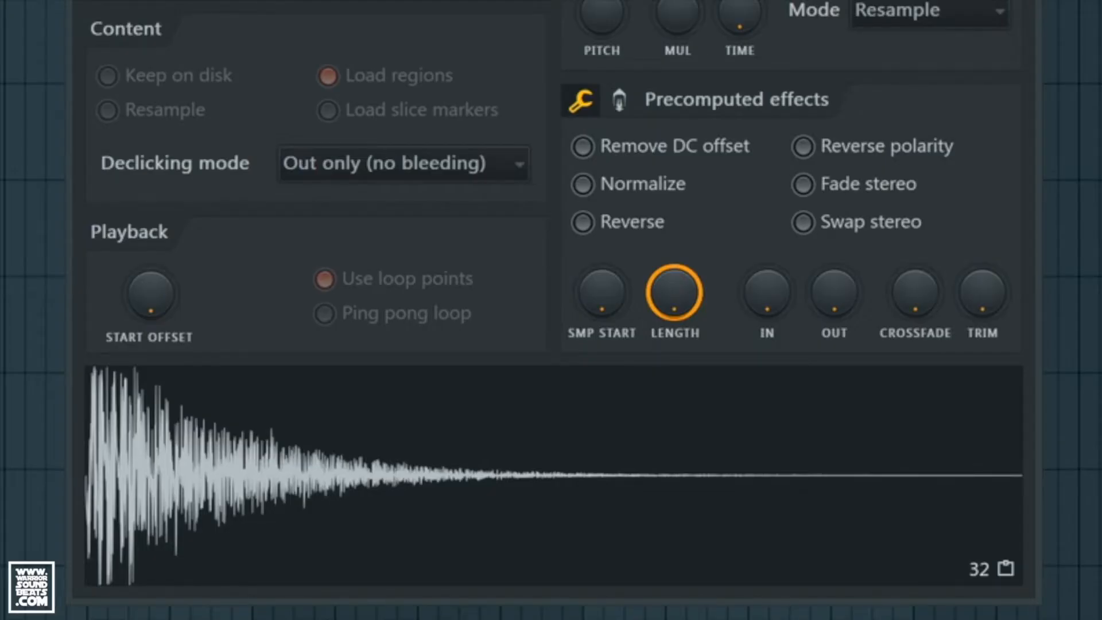
Shape the 808 Snare sample with a slight precomputed Boost, Clip enabled and a small EQ adjustment, and stop the beat's playback.
left_click(619, 101)
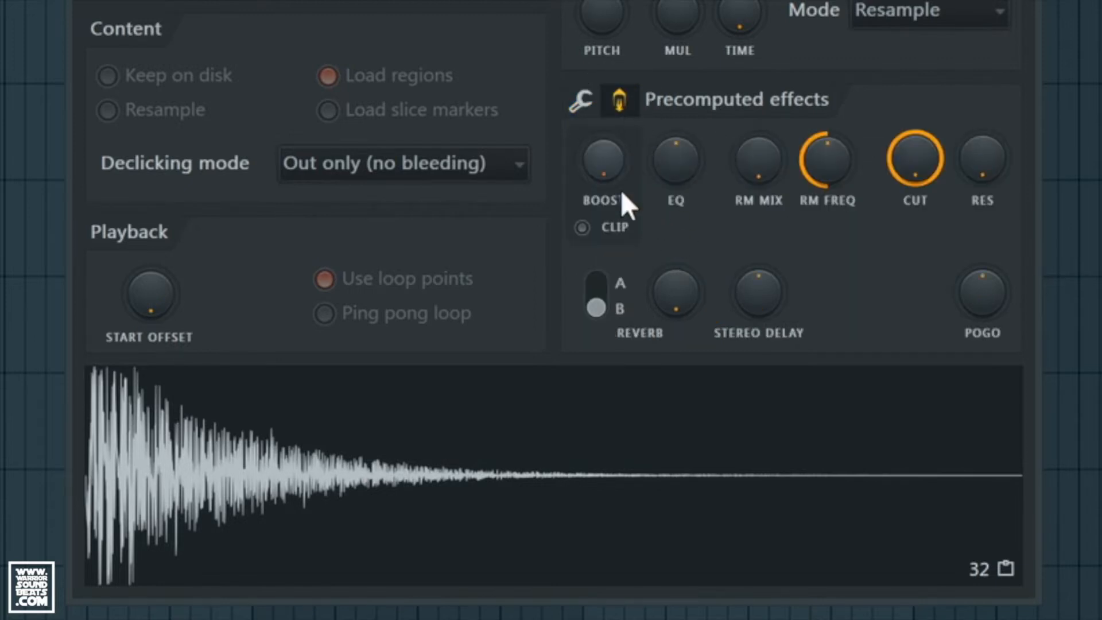
left_click(582, 227)
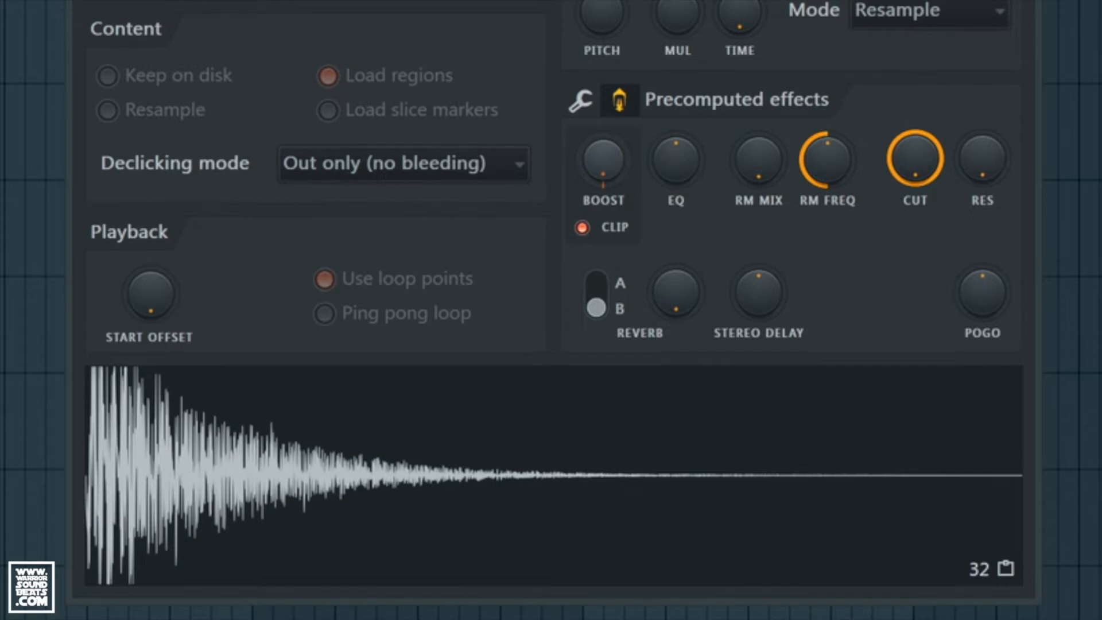
left_click_drag(614, 162, 613, 155)
left_click_drag(671, 187, 671, 175)
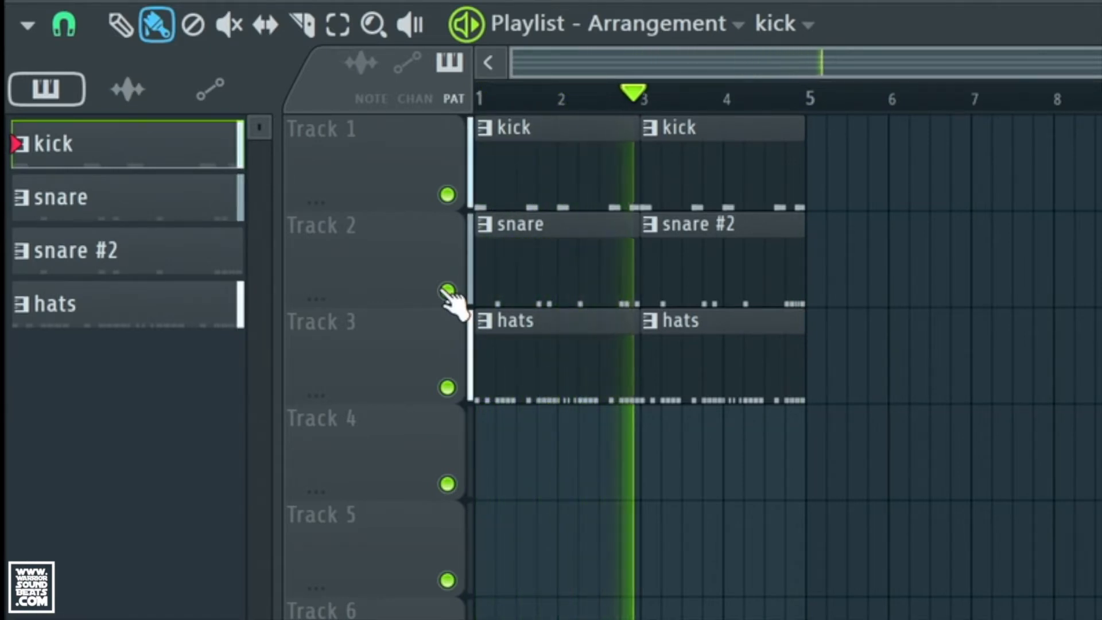
key("space")
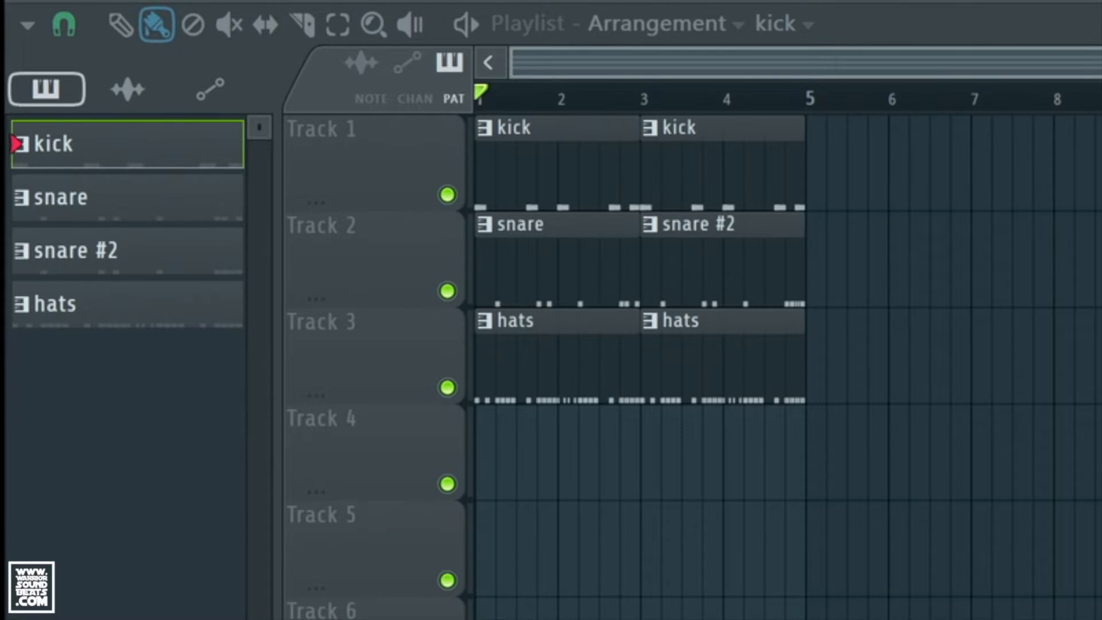
scroll(570, 173, "right", 2)
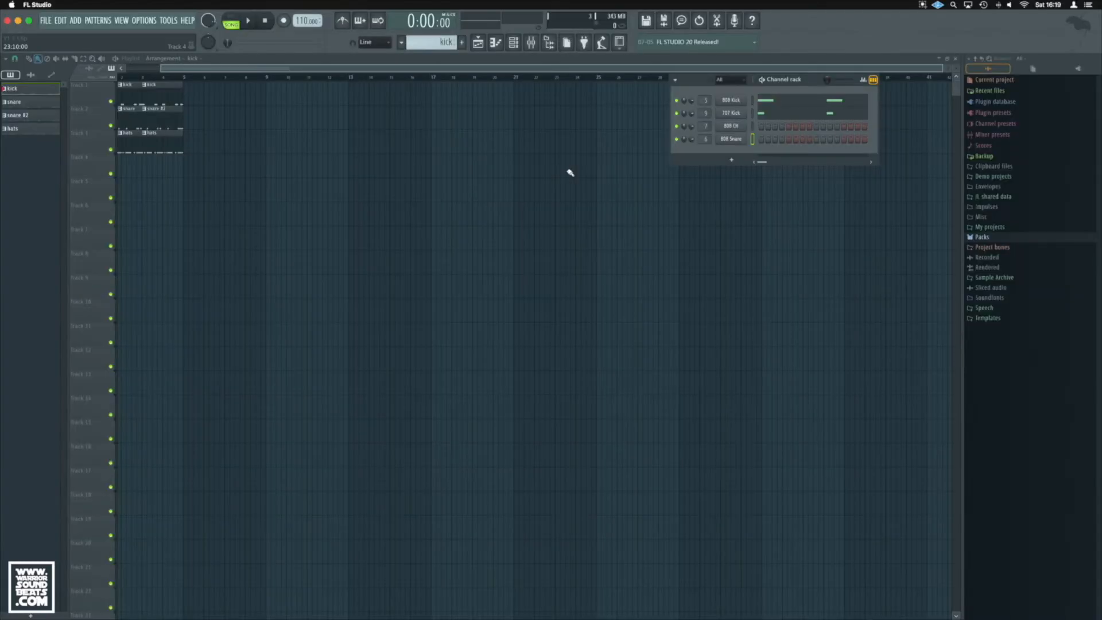
Add a Sytrus synth routed to mixer track 13 and load its E-grand piano preset.
key("F9")
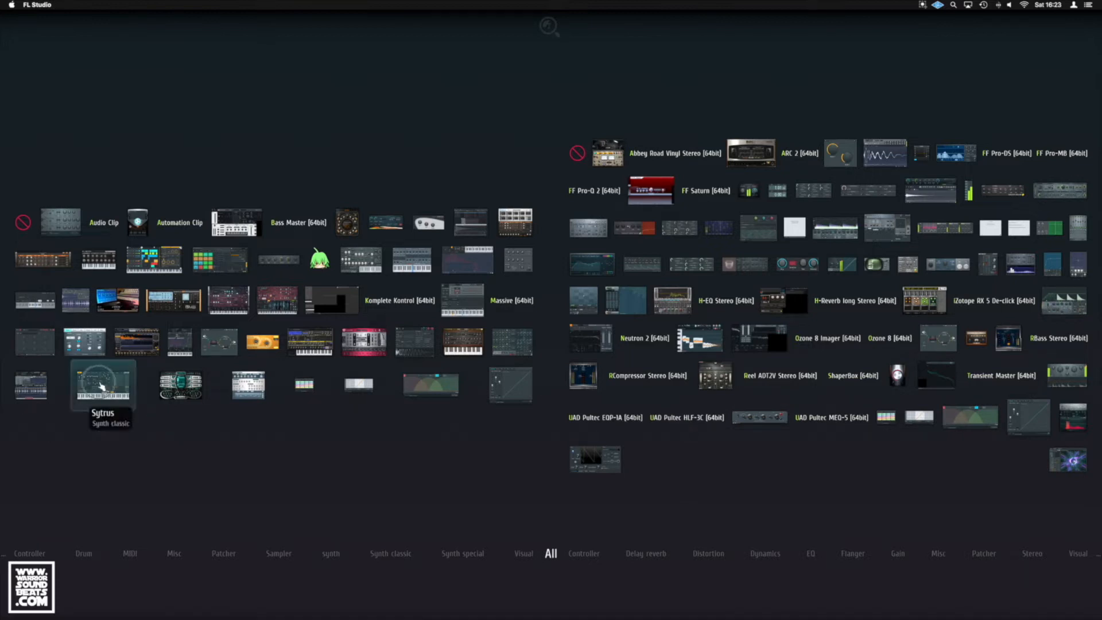
left_click_drag(102, 395, 436, 404)
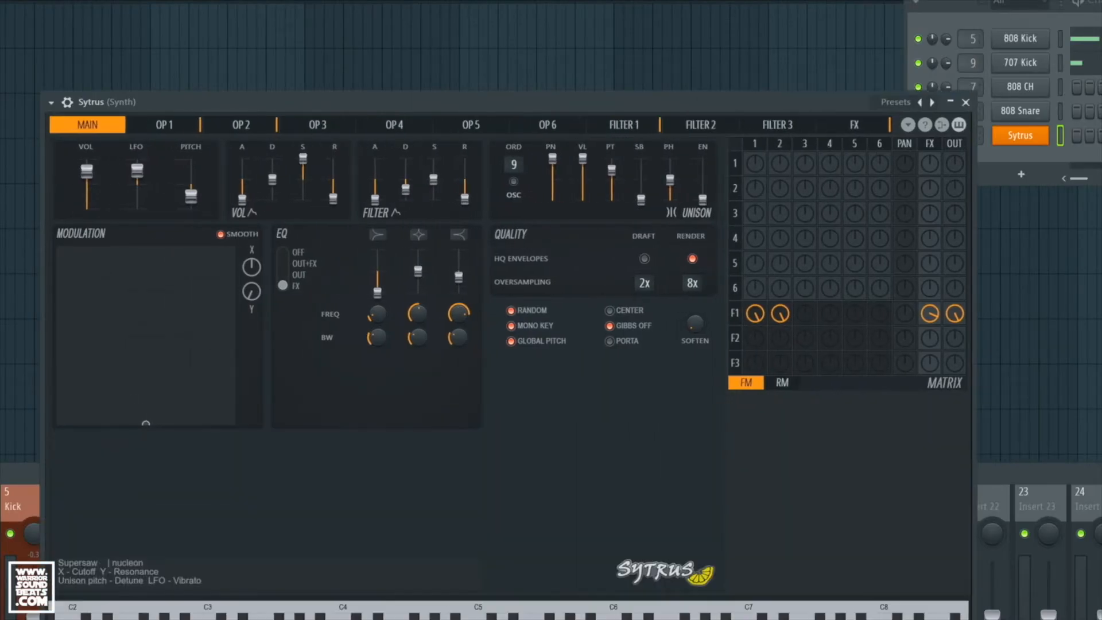
left_click_drag(970, 619, 1072, 515)
left_click_drag(804, 106, 764, 51)
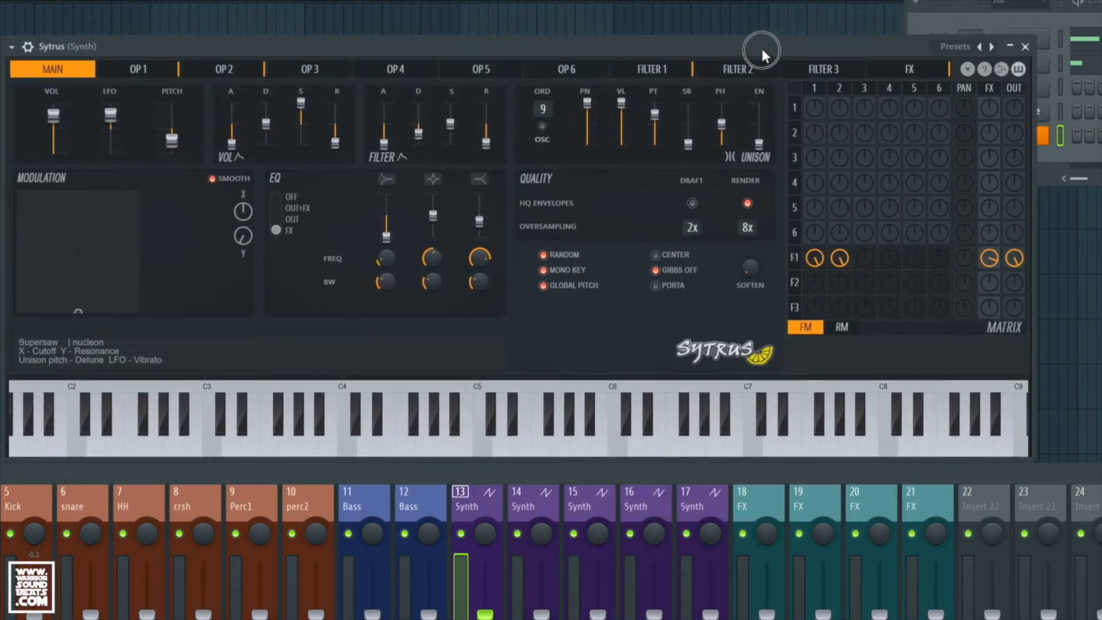
left_click(16, 48)
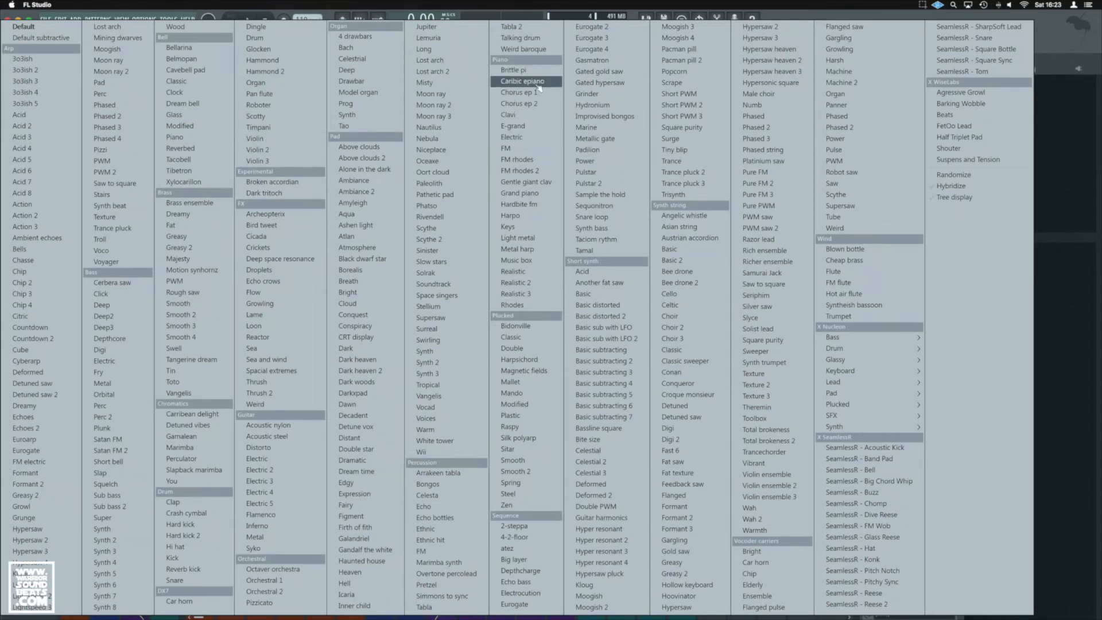
left_click(531, 126)
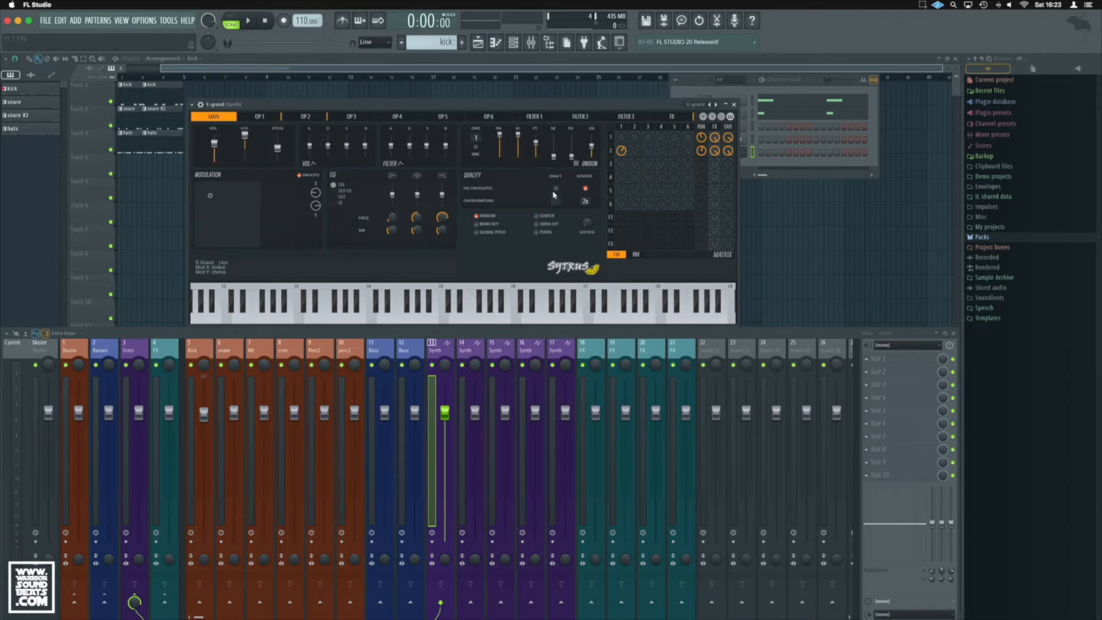
Create a new pattern named piano and open its piano roll for the Sytrus channel.
left_click(467, 47)
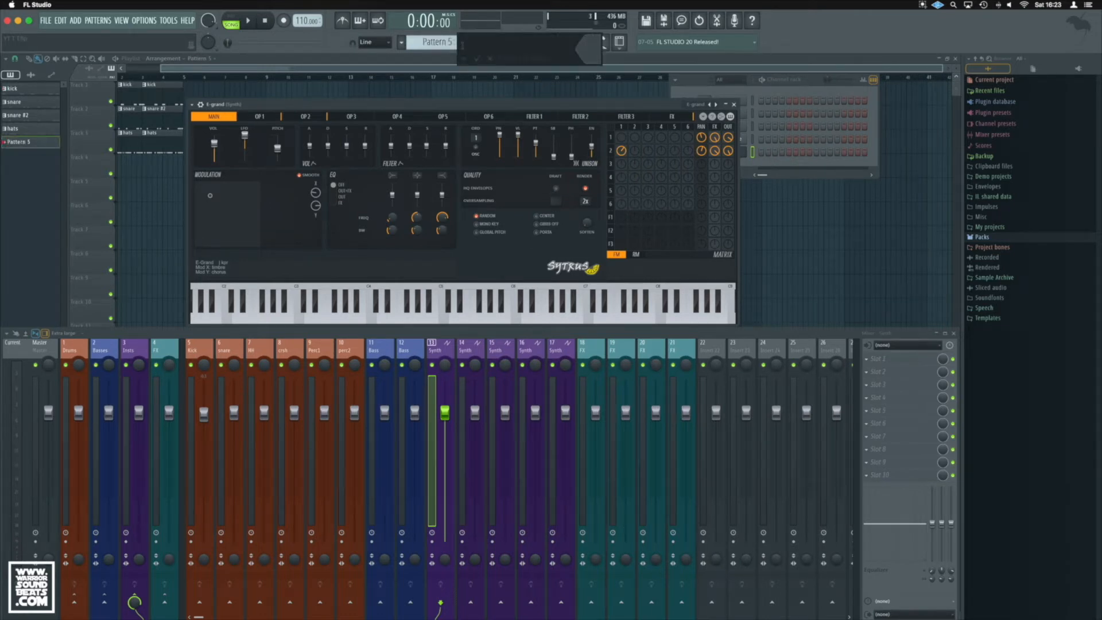
type("piano")
key("Return")
left_click(496, 43)
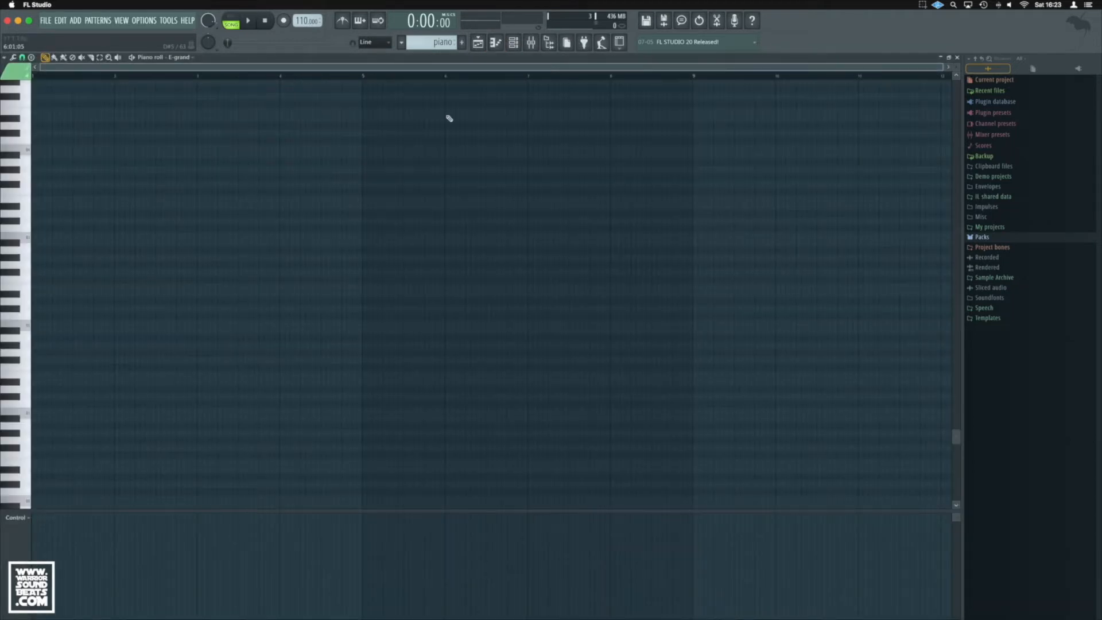
scroll(26, 258, "up", 5)
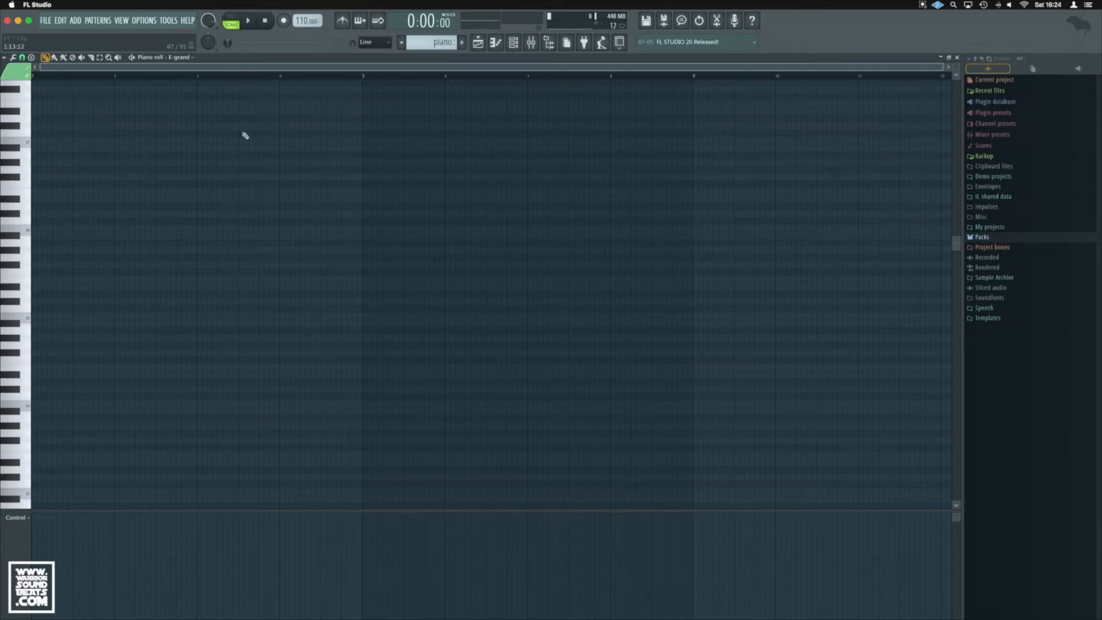
Draw four short notes of the same pitch, one on each beat of bar 1, for auditioning the synth sound.
left_click(513, 42)
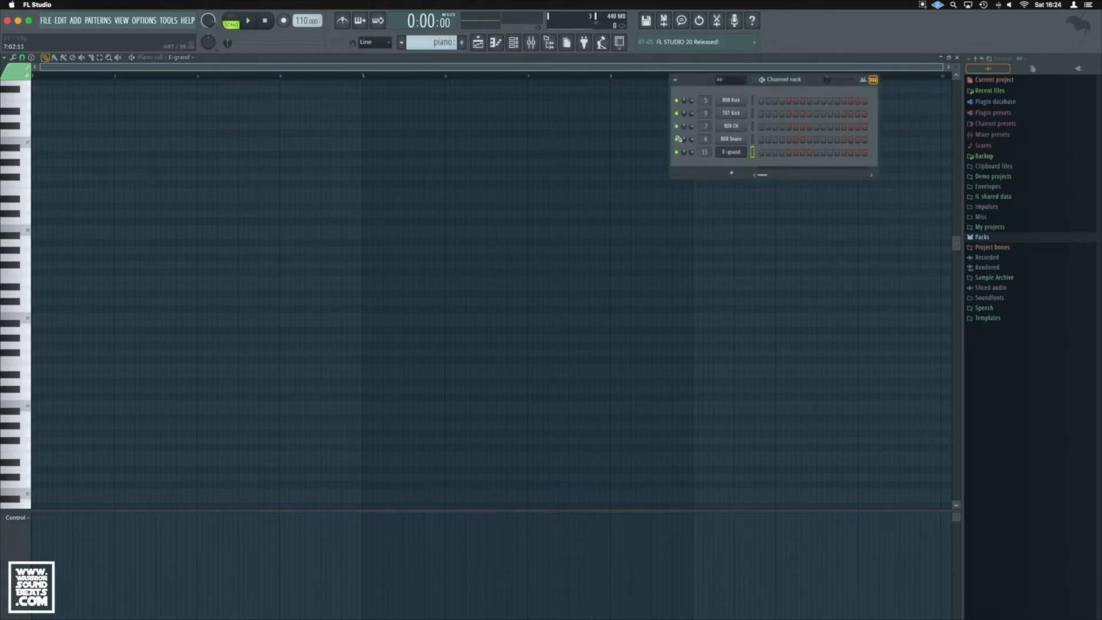
left_click_drag(37, 140, 36, 239)
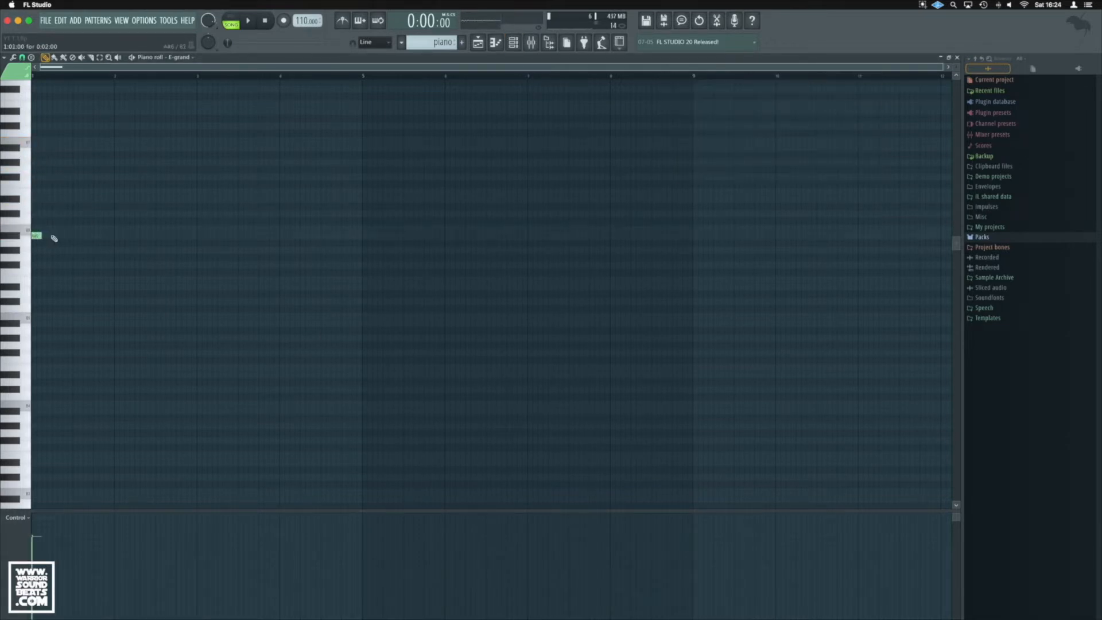
left_click(55, 238)
left_click(77, 237)
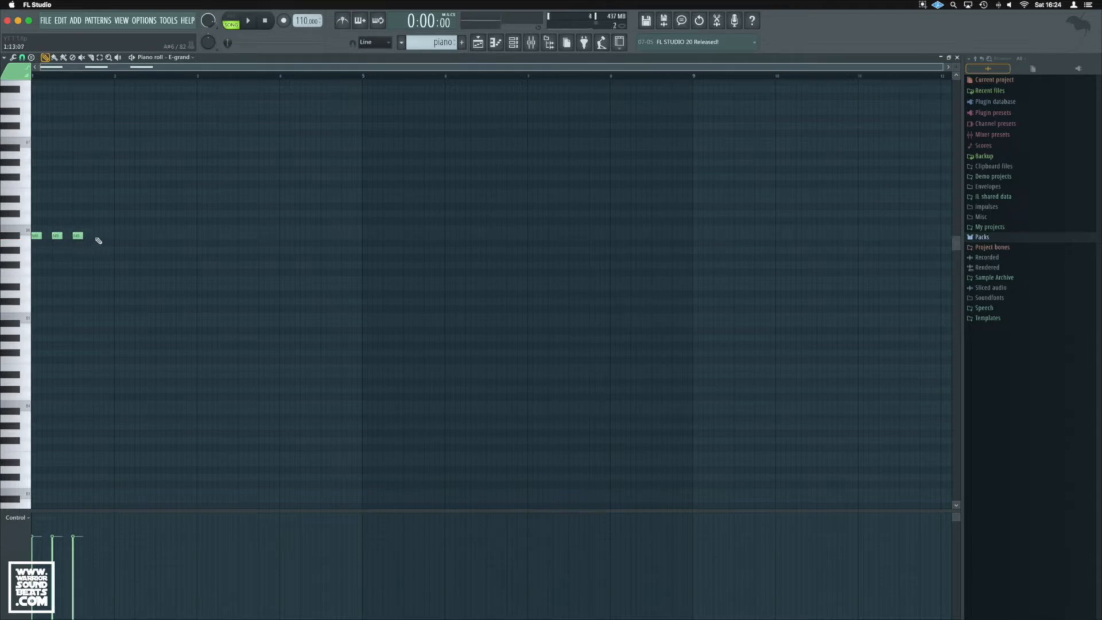
left_click(96, 238)
Loop the test notes in pattern mode while stepping through the Sytrus presets, choose FM, and close the synth.
key("space")
left_click(513, 42)
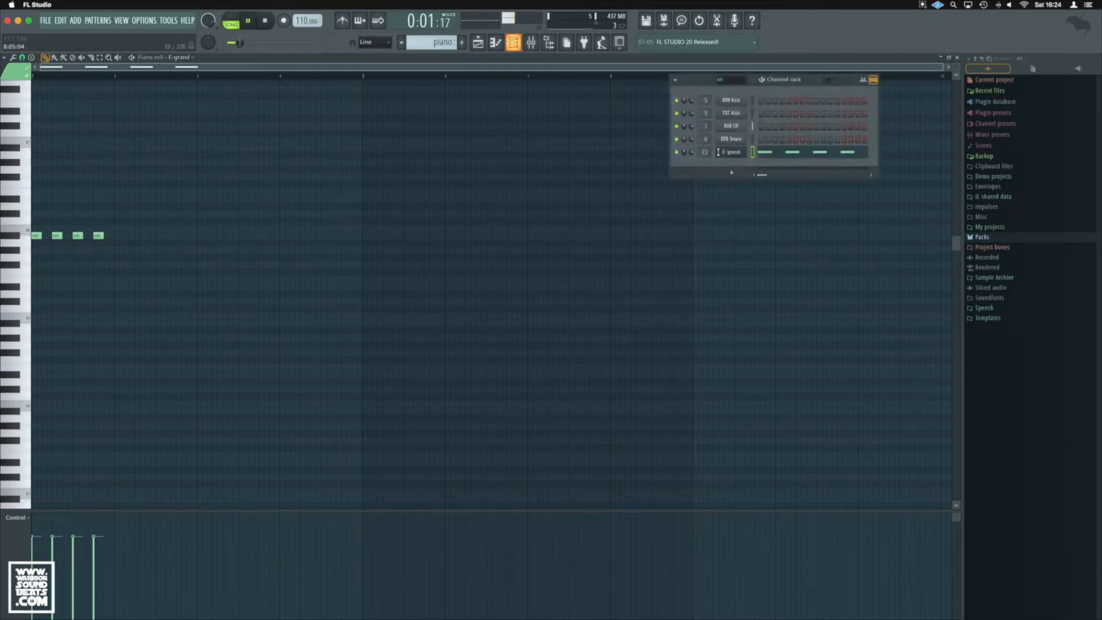
left_click(731, 151)
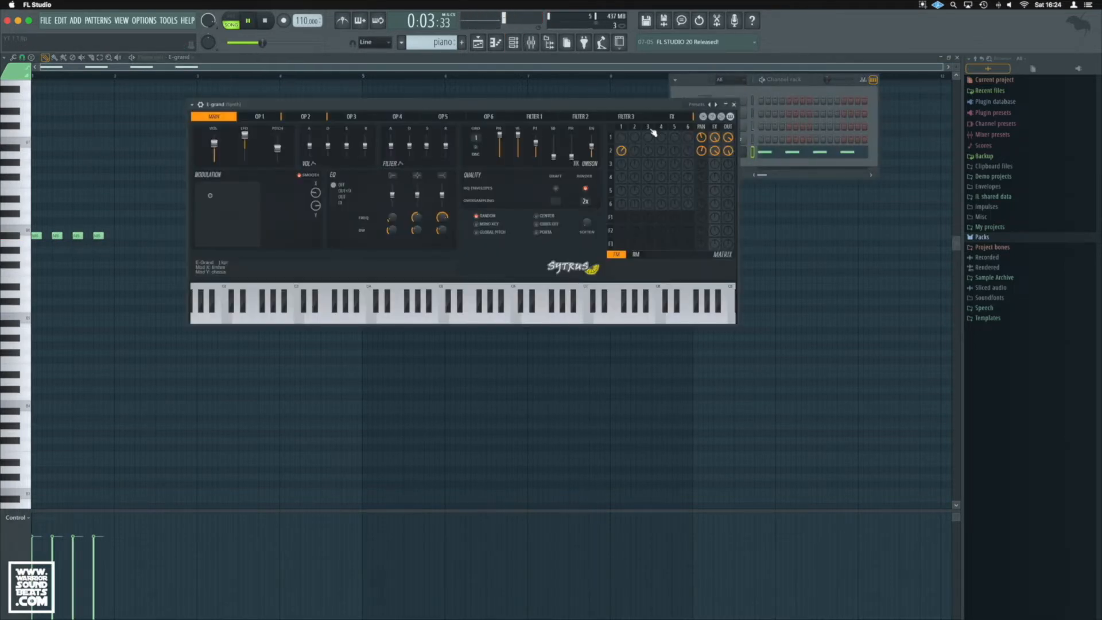
key("l")
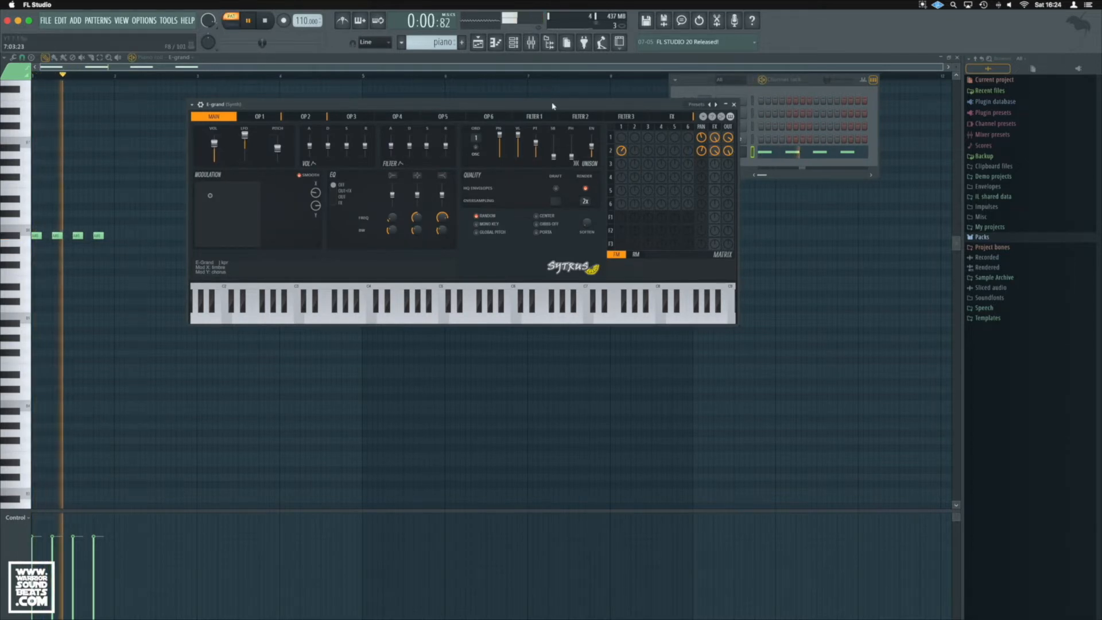
left_click(717, 104)
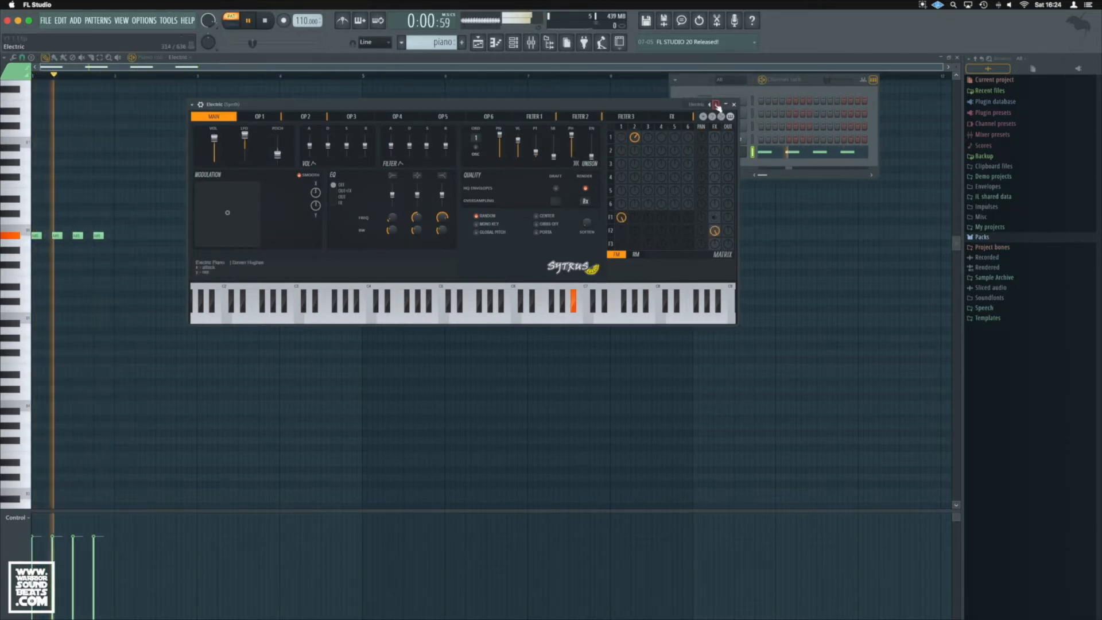
left_click(716, 104)
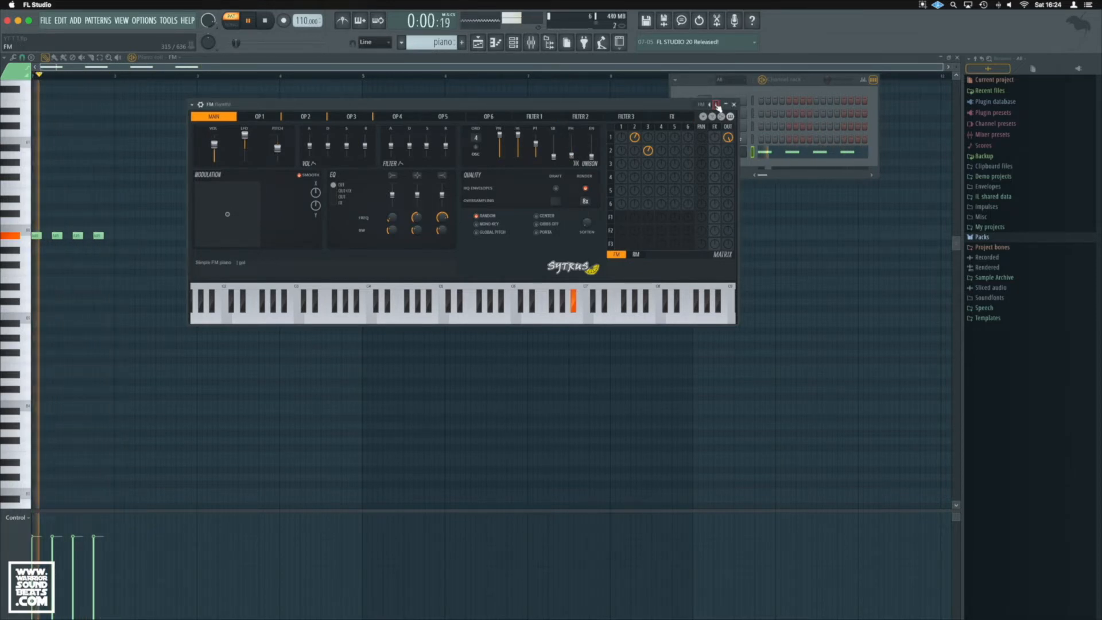
key("space")
left_click(734, 105)
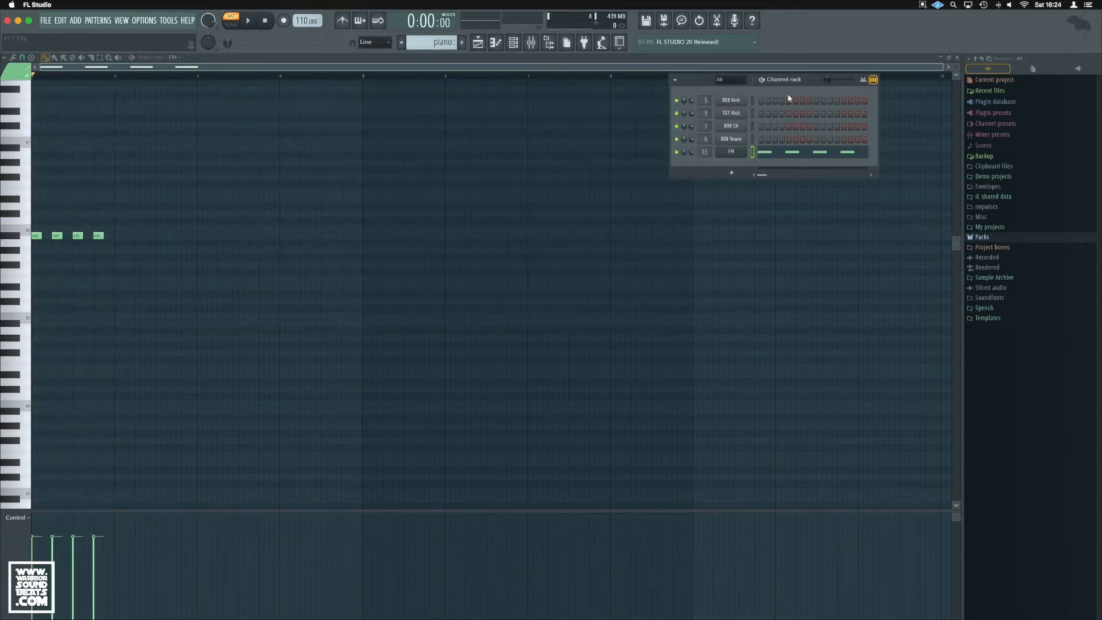
Delete the four test notes from the piano roll.
right_click(98, 235)
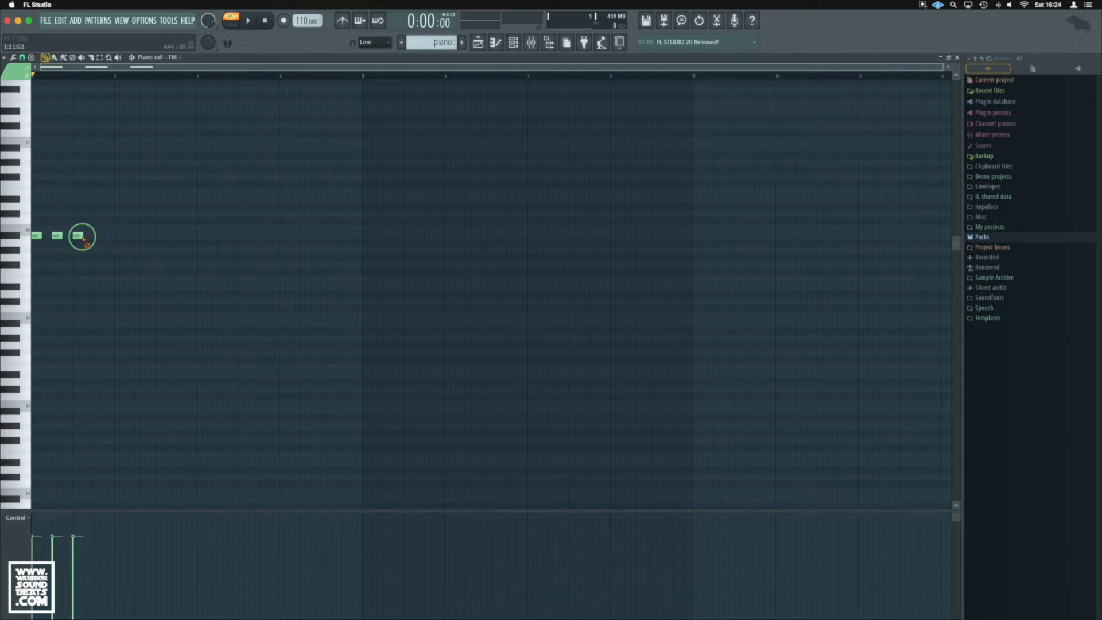
right_click(79, 236)
right_click(57, 236)
right_click(37, 236)
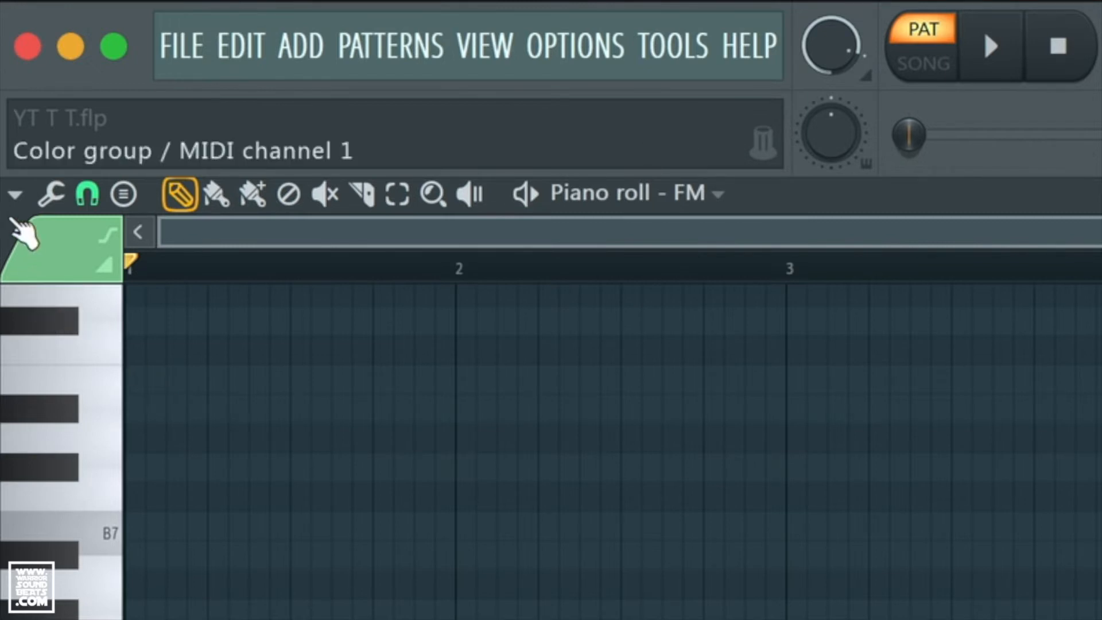
Set the piano roll's scale highlighting to root note F# with the Minor Natural (Aeolian) scale.
left_click(16, 195)
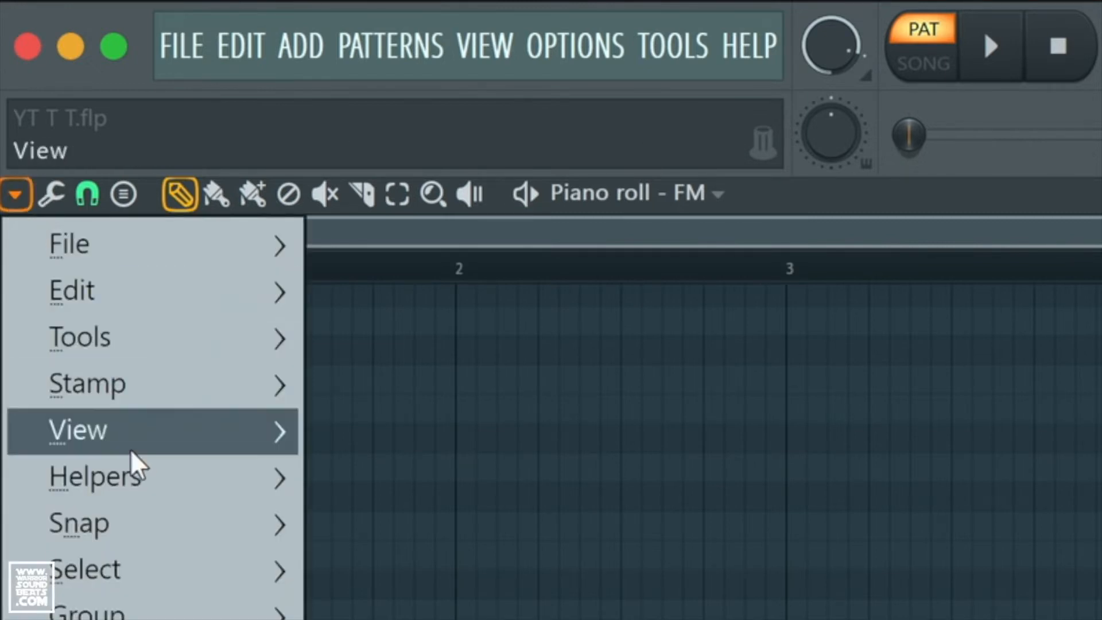
mouse_move(135, 472)
mouse_move(475, 557)
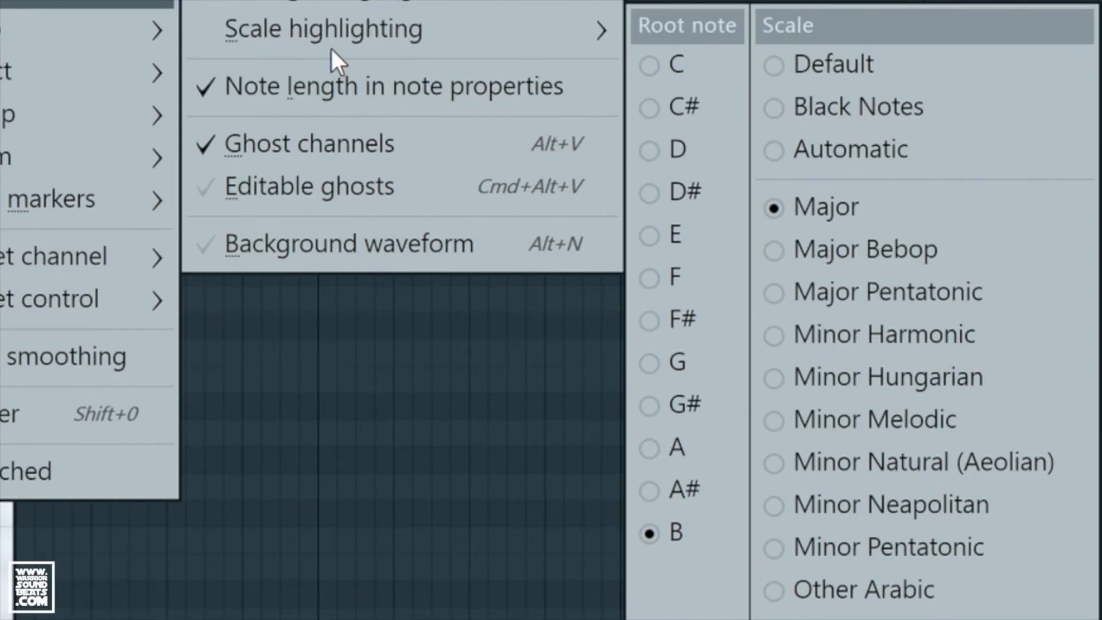
left_click(683, 325)
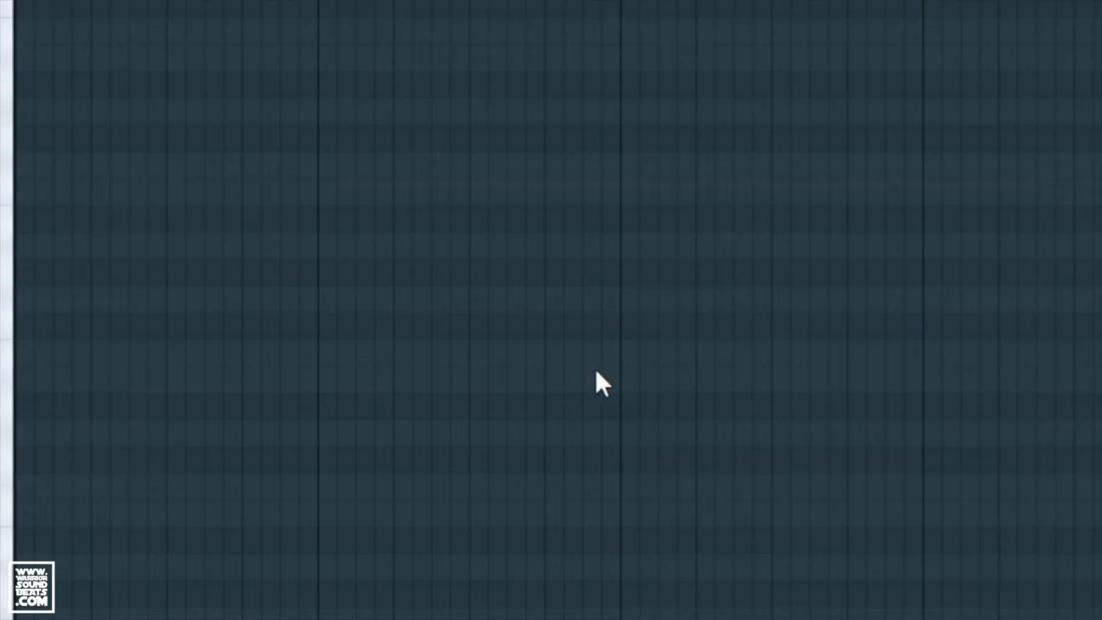
left_click(1, 1)
mouse_move(79, 2)
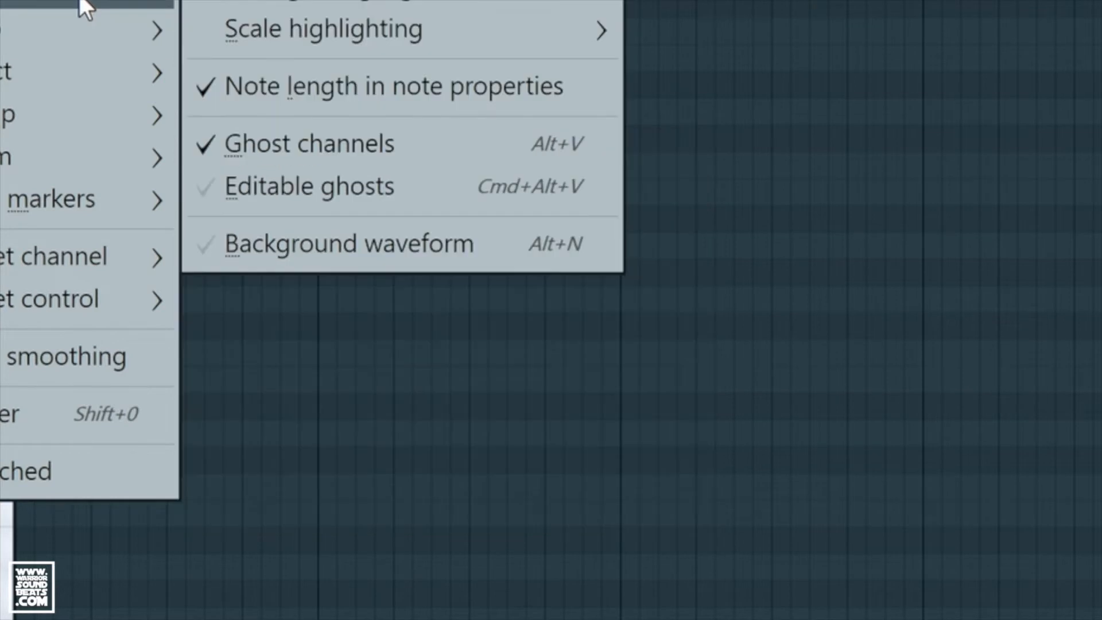
mouse_move(304, 29)
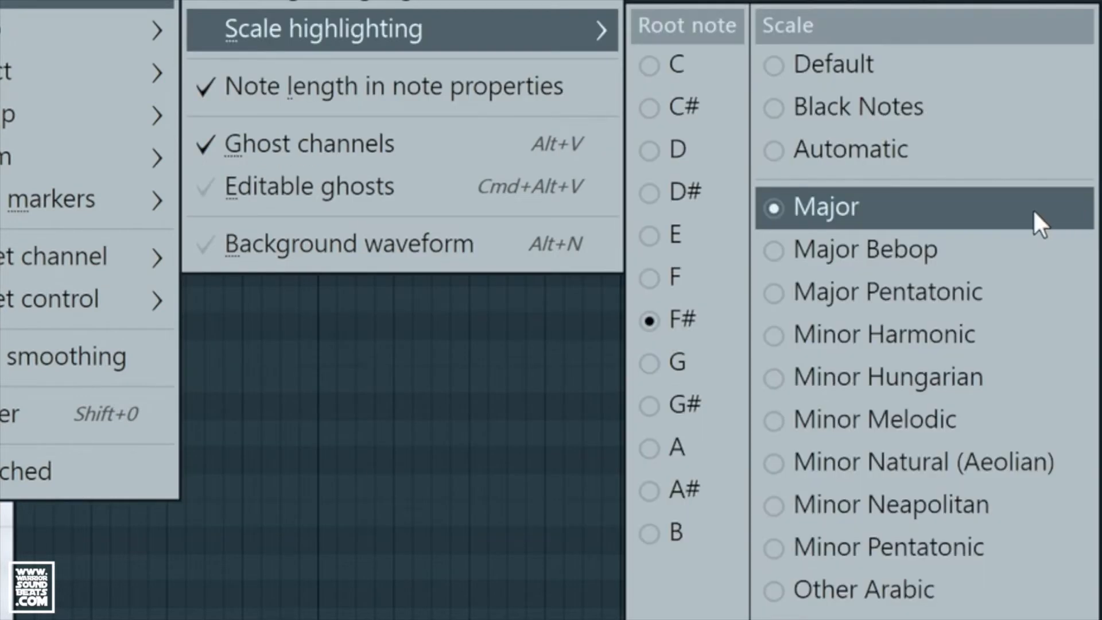
left_click(874, 462)
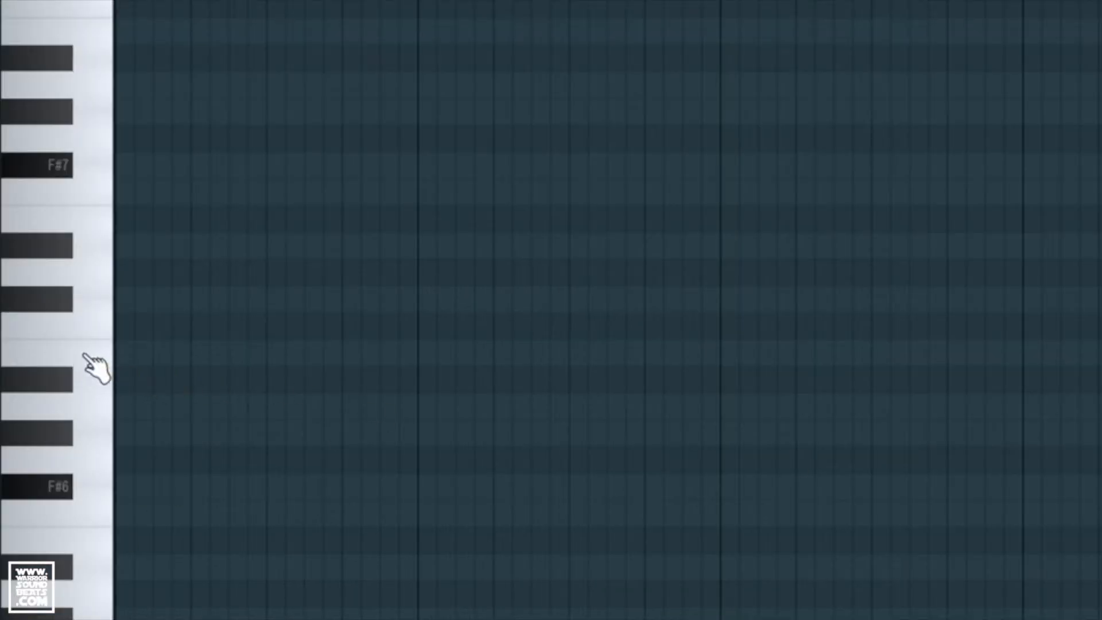
Examine the highlighted scale rows against the keyboard and the bar grid of the empty piano roll.
left_click(99, 252)
left_click(94, 156)
scroll(246, 421, "up", 2)
scroll(246, 421, "down", 1)
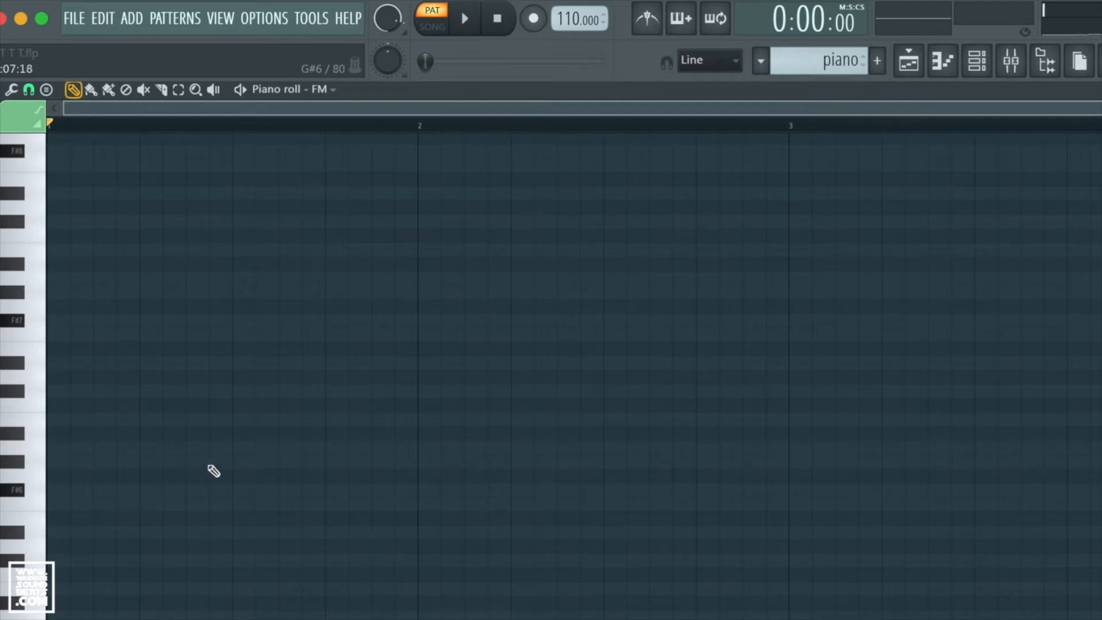
scroll(251, 460, "up", 2)
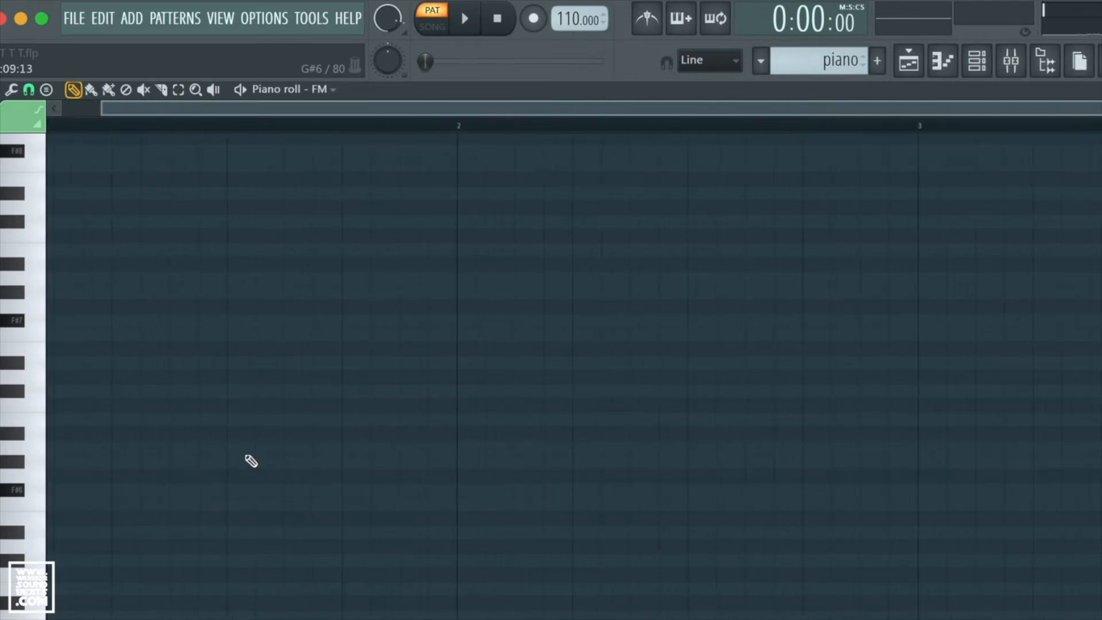
scroll(251, 460, "down", 3)
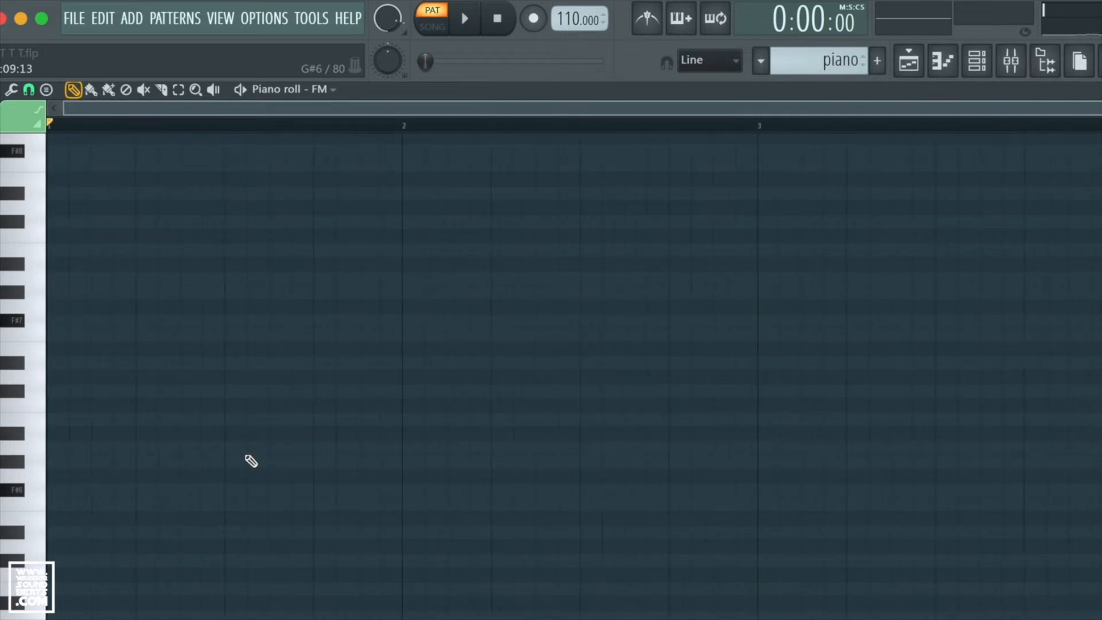
scroll(251, 461, "up", 1)
scroll(251, 460, "down", 1)
scroll(251, 461, "up", 1)
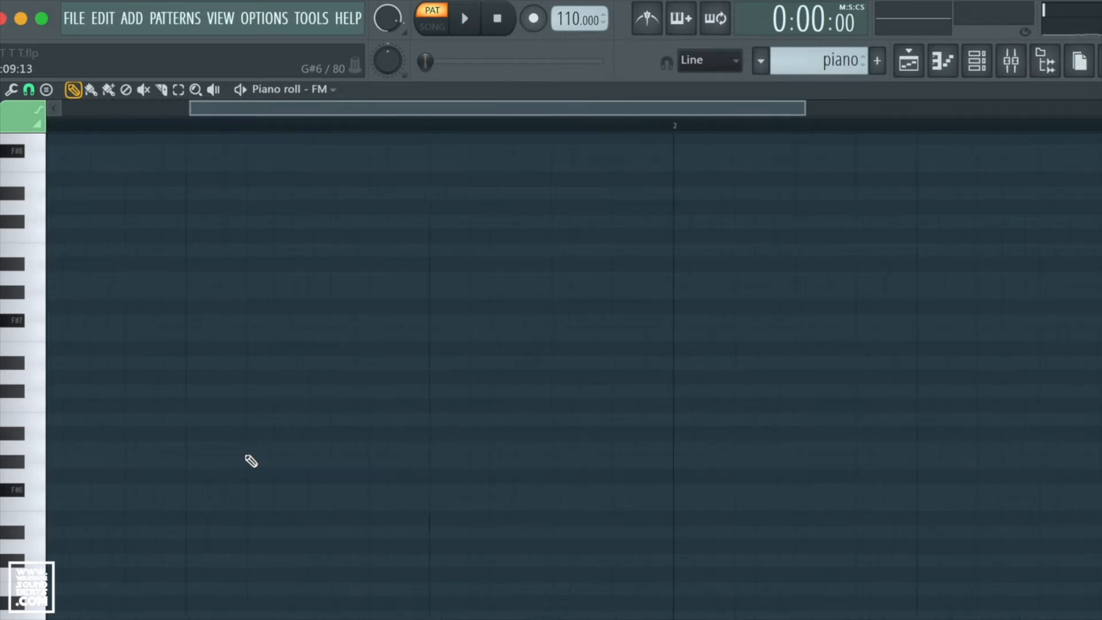
scroll(251, 461, "down", 1)
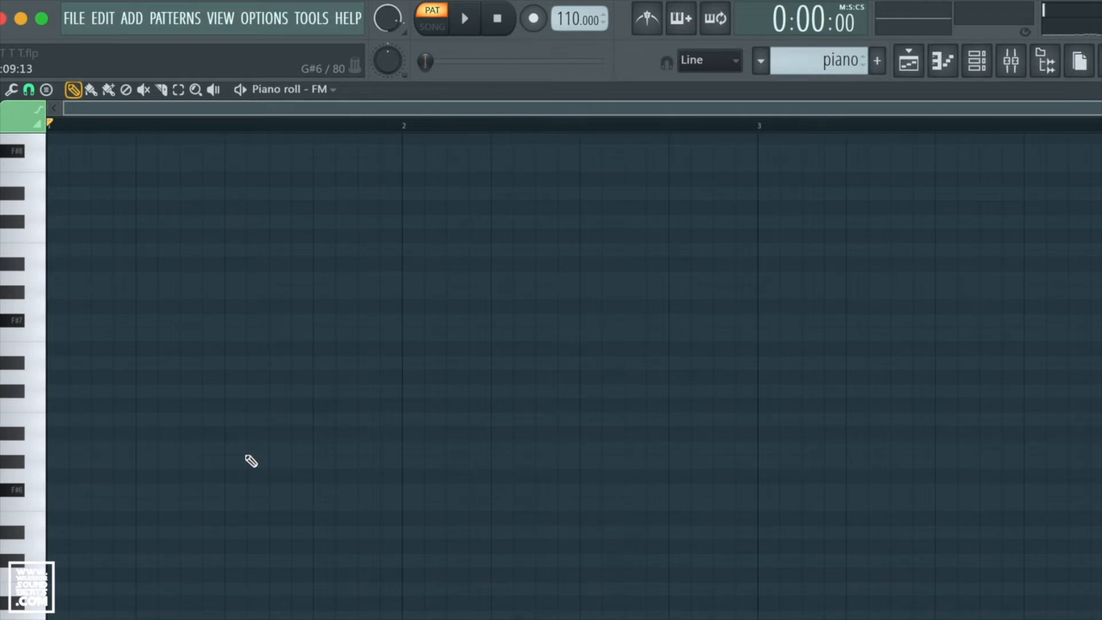
Add a two-step F#6 note at the start of bar 1 and play it back in pattern mode.
left_click(41, 422)
left_click(64, 491)
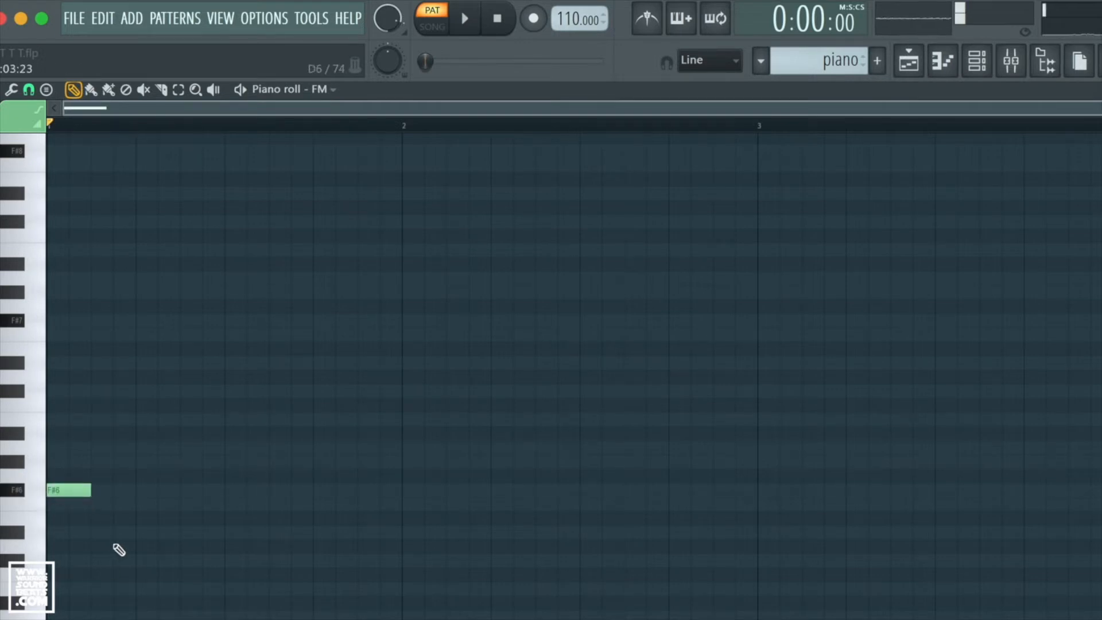
key("l")
key("space")
key("l")
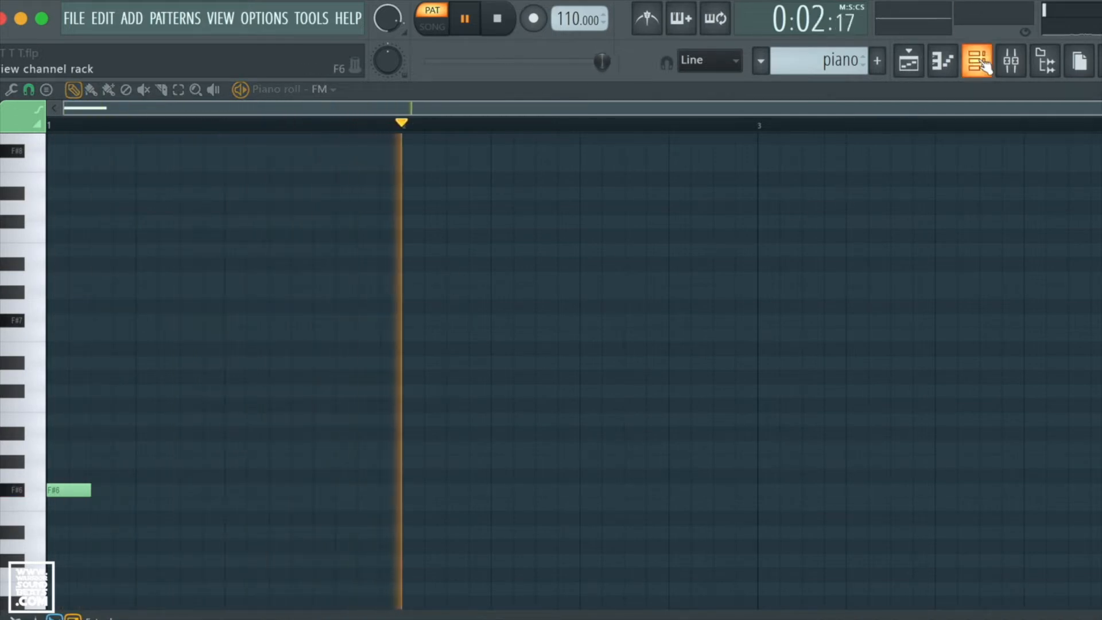
left_click(948, 66)
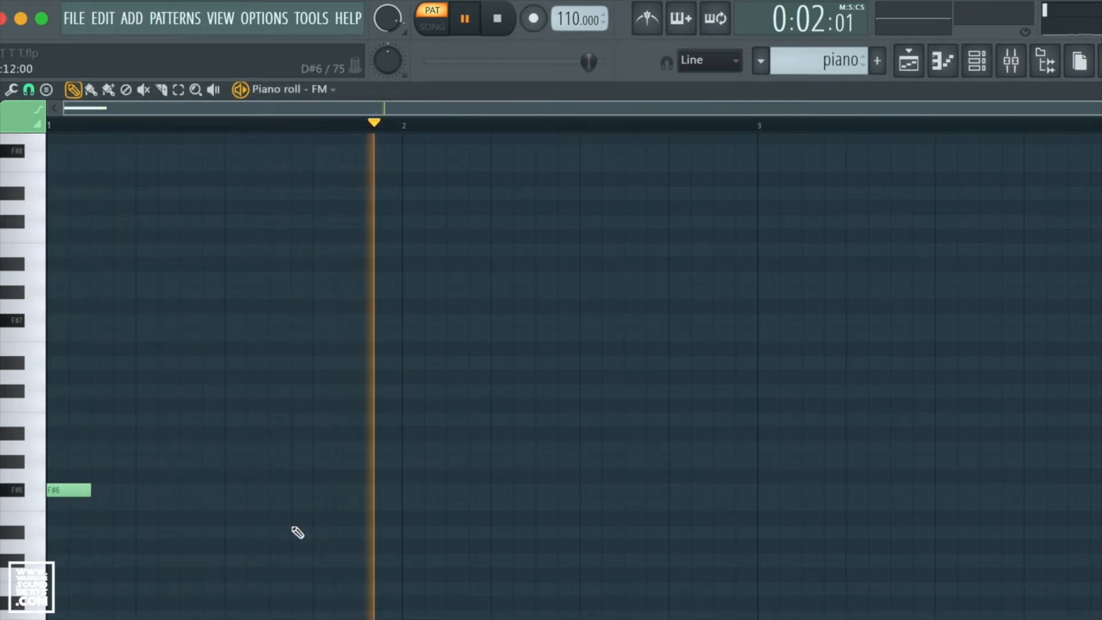
key("space")
Add one-step C#7, B6 and A6 notes at steps 9, 11 and 15 of bar 1 and audition them.
left_click(230, 391)
left_click_drag(267, 394, 251, 394)
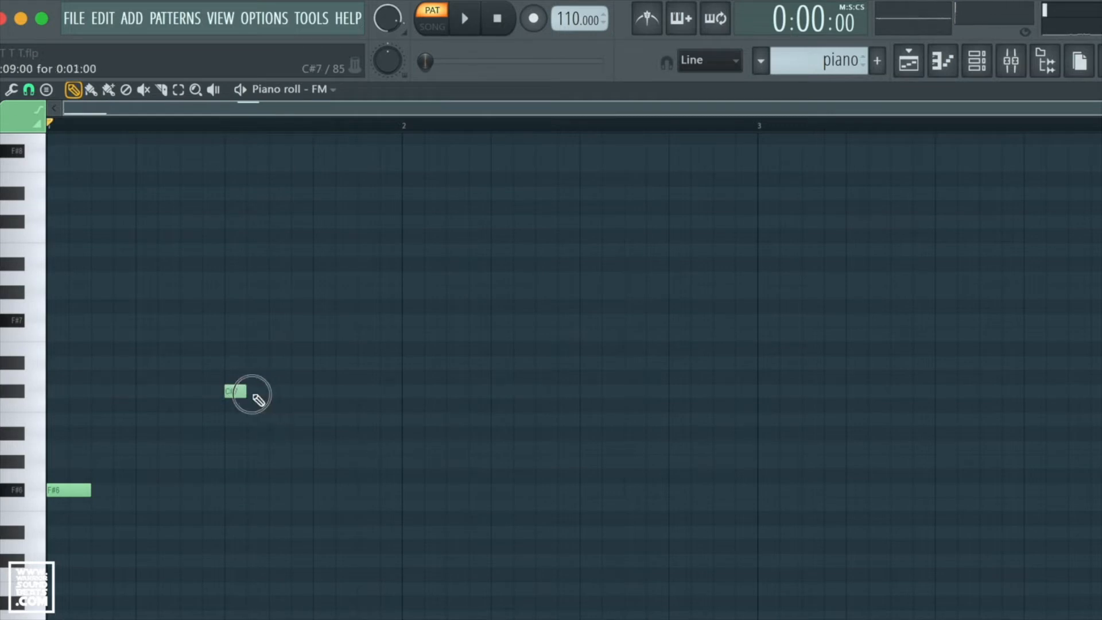
left_click(278, 419)
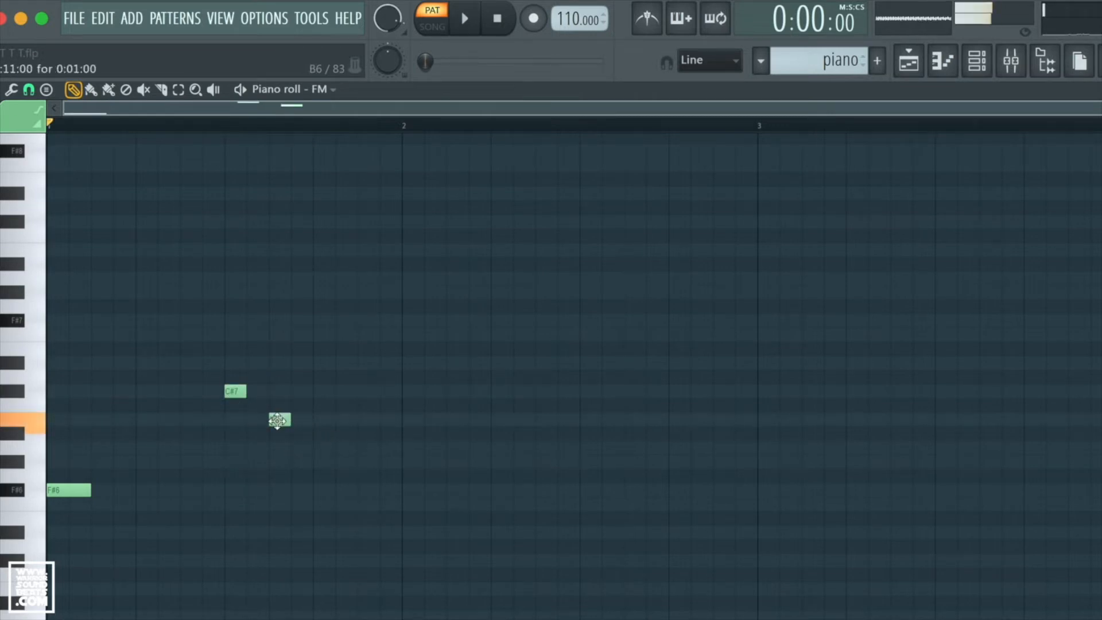
left_click(369, 449)
key("space")
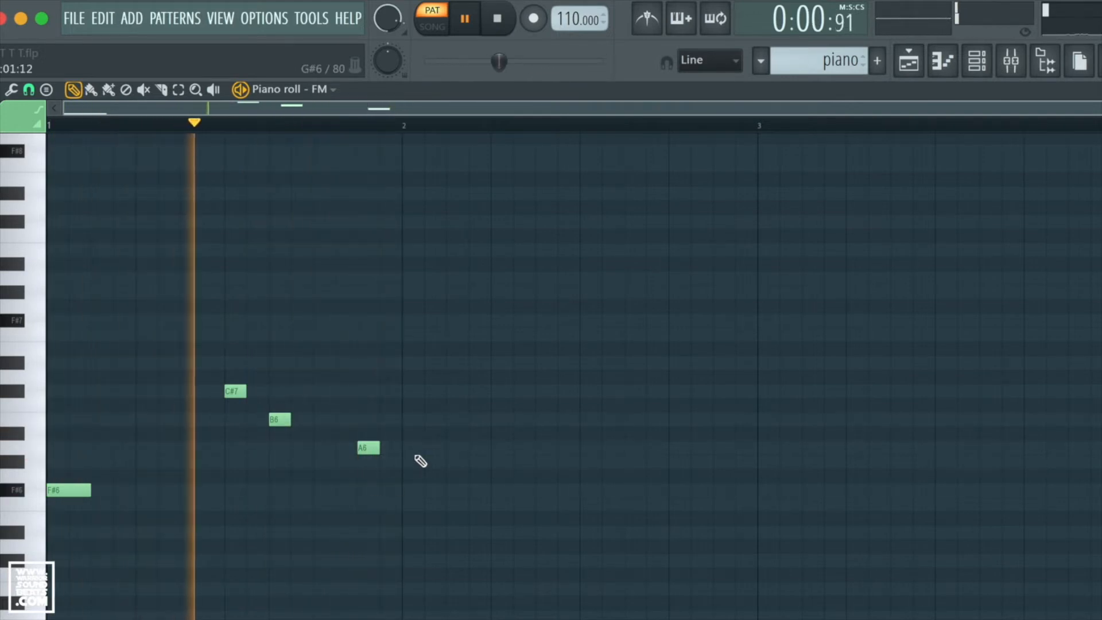
key("space")
Fill bar 2 with a two-step F6 at its start and one-step C#7, B6 and F#6 notes at steps 9, 11 and 15, auditioning the melody.
left_click(421, 505)
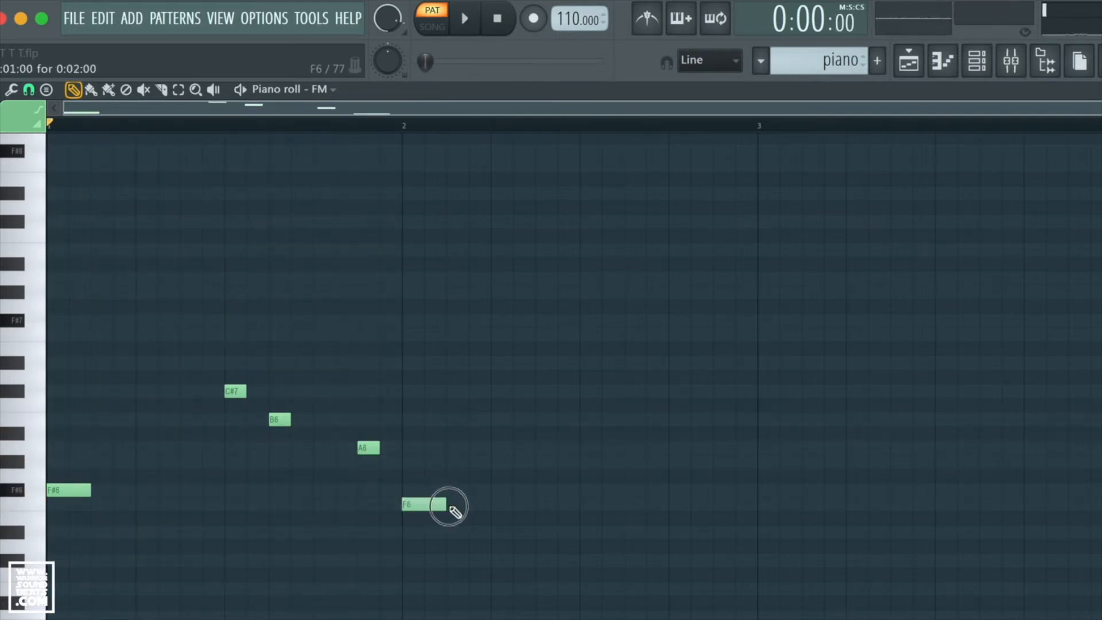
key("space")
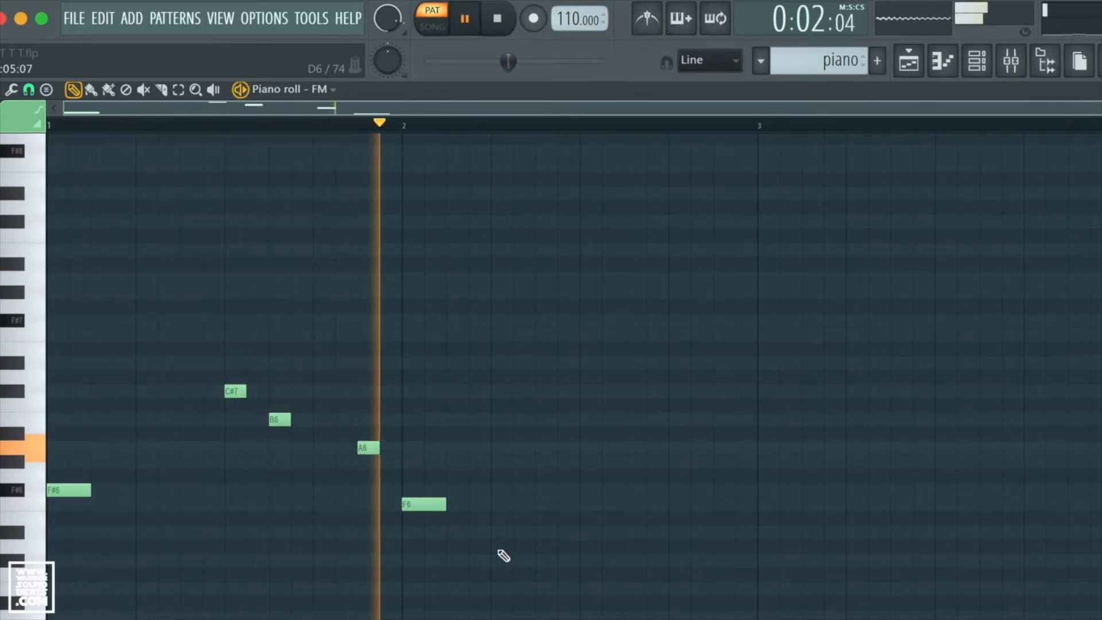
key("space")
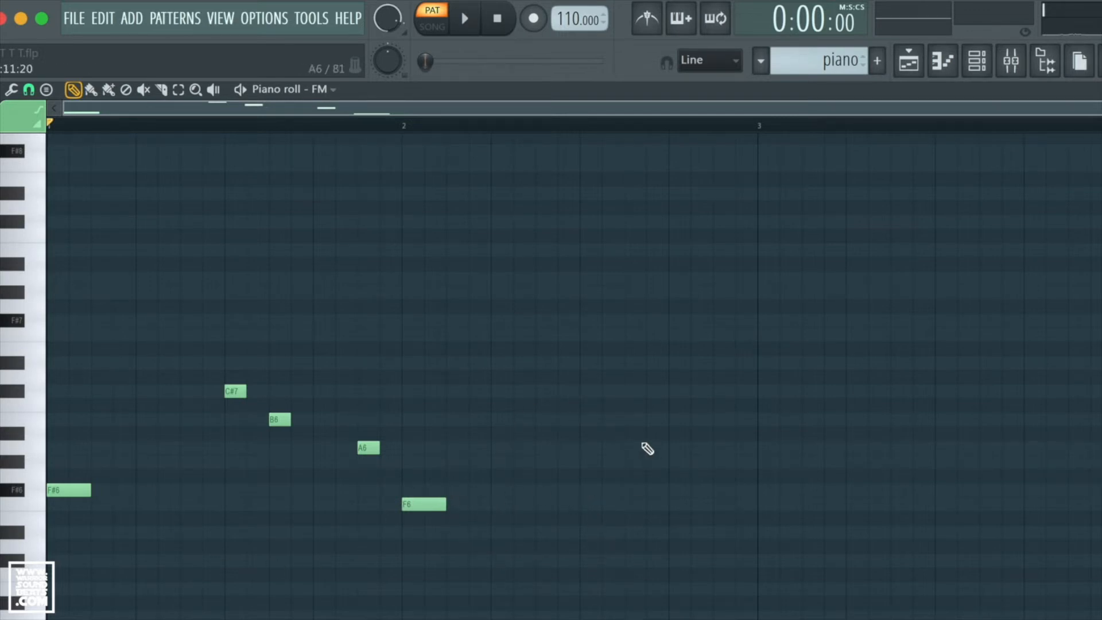
left_click(595, 397)
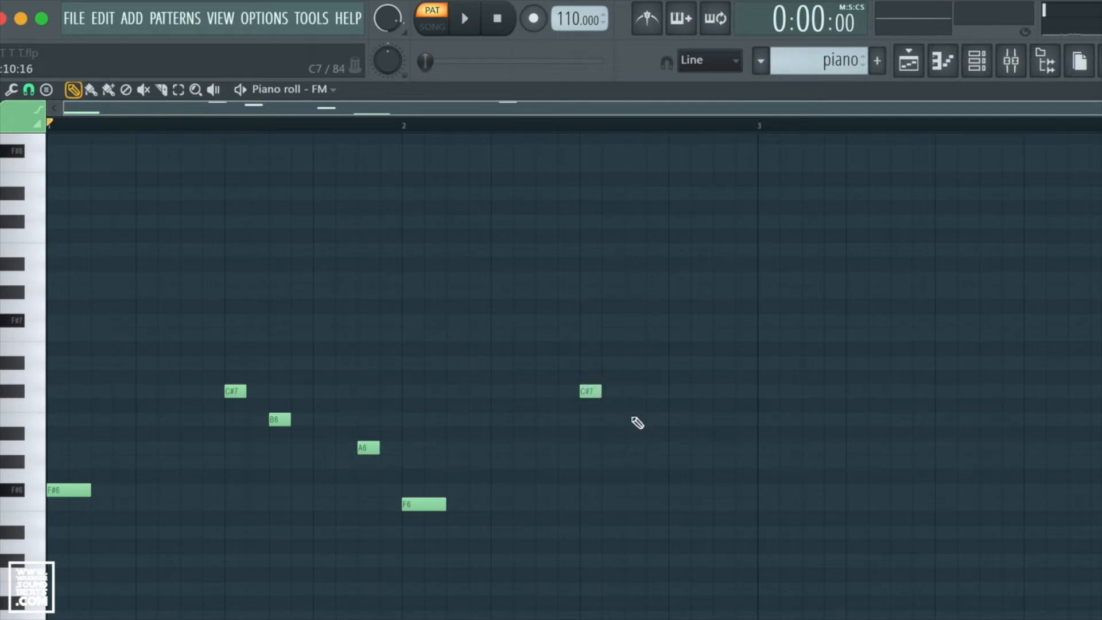
left_click(634, 420)
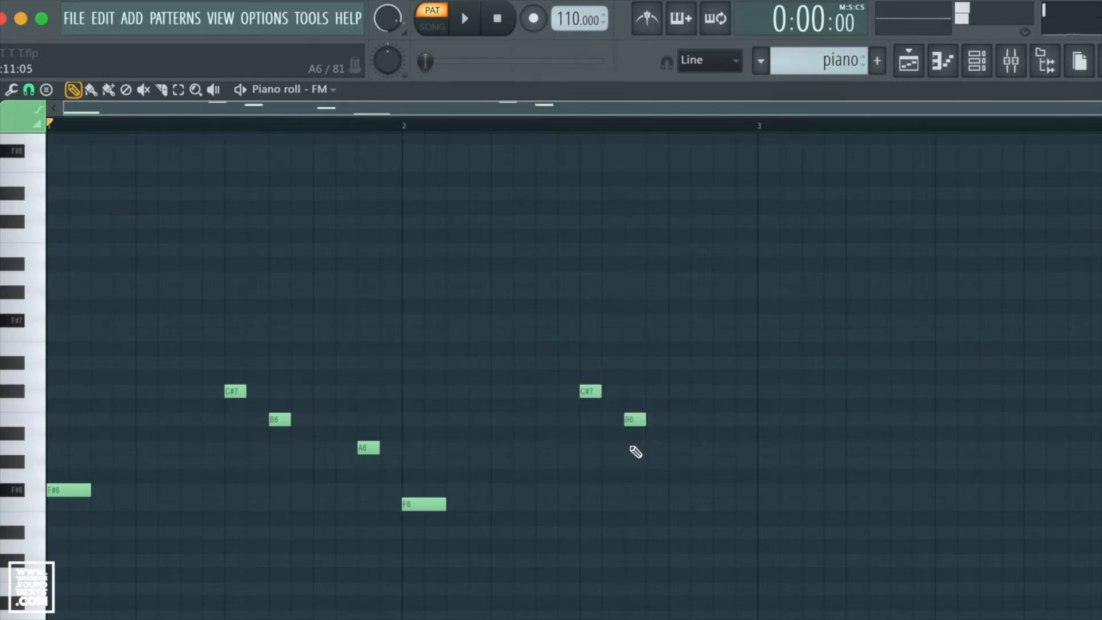
left_click(725, 492)
key("space")
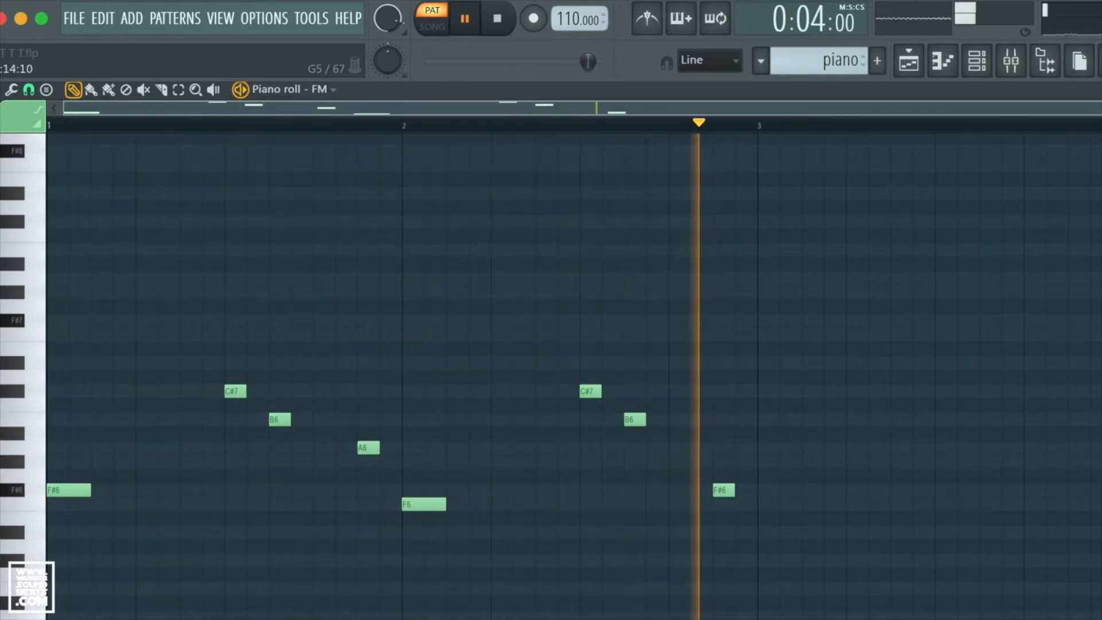
key("space")
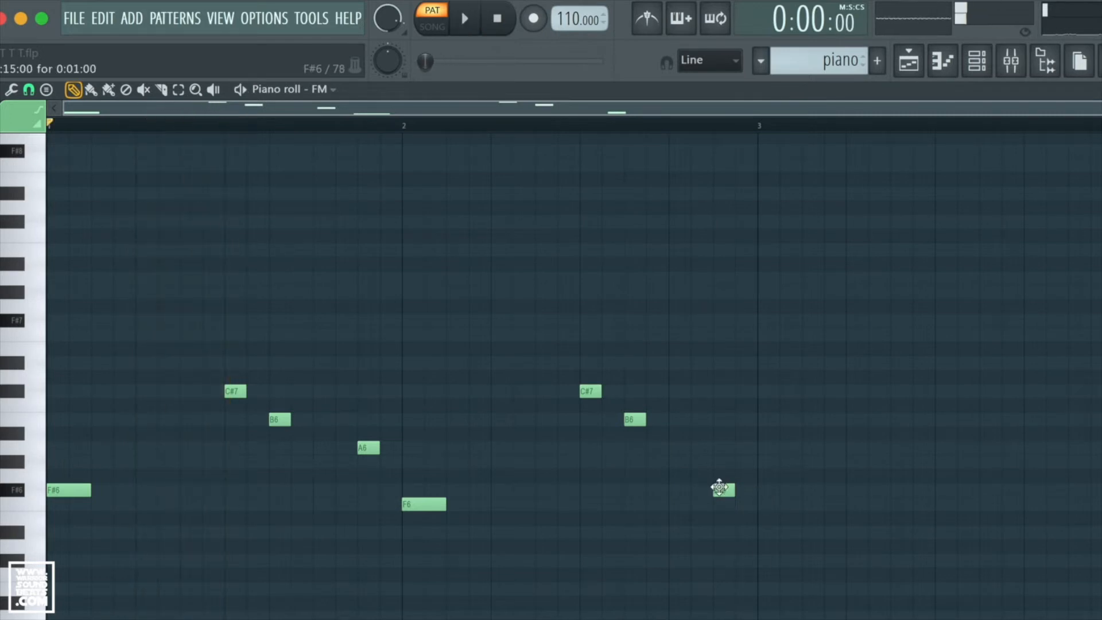
Raise the last note of bar 2 to G#6 and play the two-bar phrase.
left_click_drag(722, 489, 723, 461)
key("space")
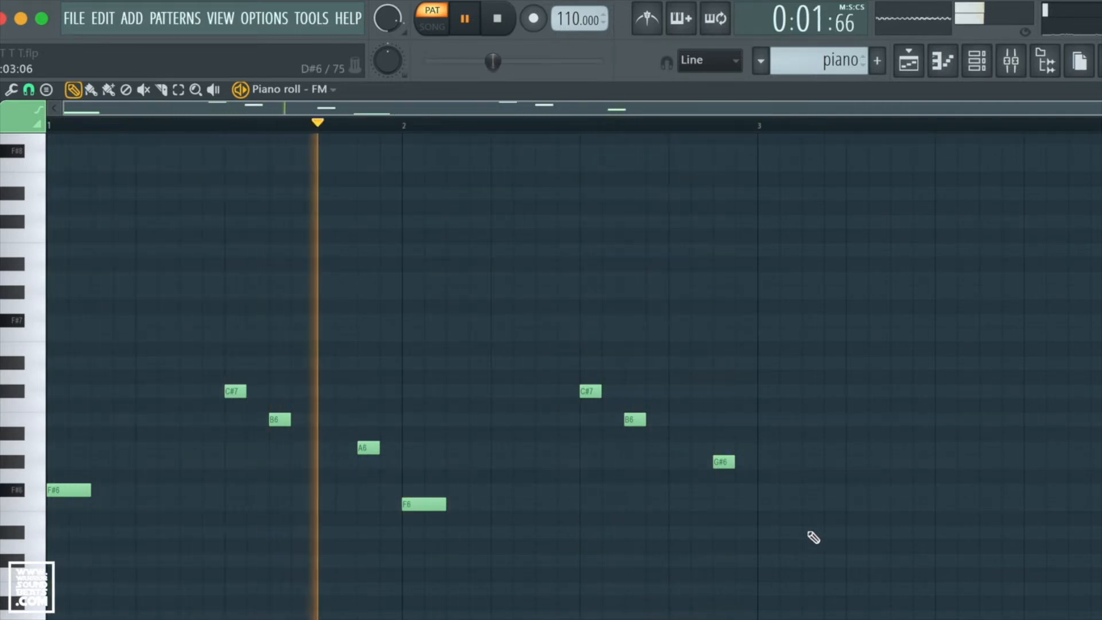
key("space")
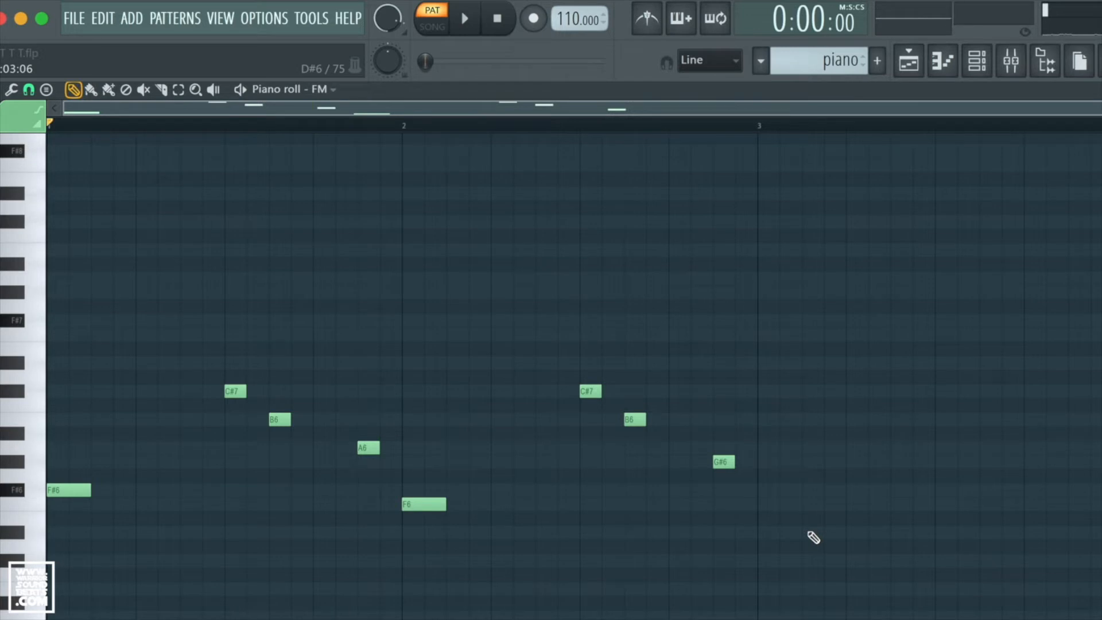
Duplicate the two-bar phrase into bars 3 and 4, add a one-step G#6 at step 7 of each copied bar, and play it.
left_click_drag(814, 553, 35, 325)
left_click_drag(78, 492, 790, 494)
left_click(894, 540)
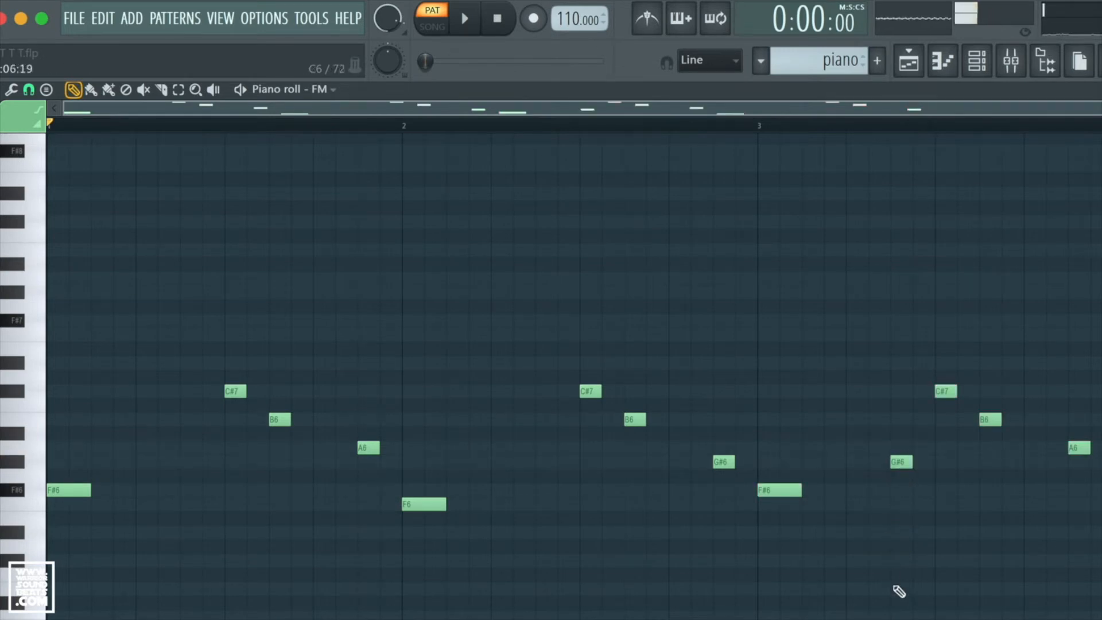
key("space")
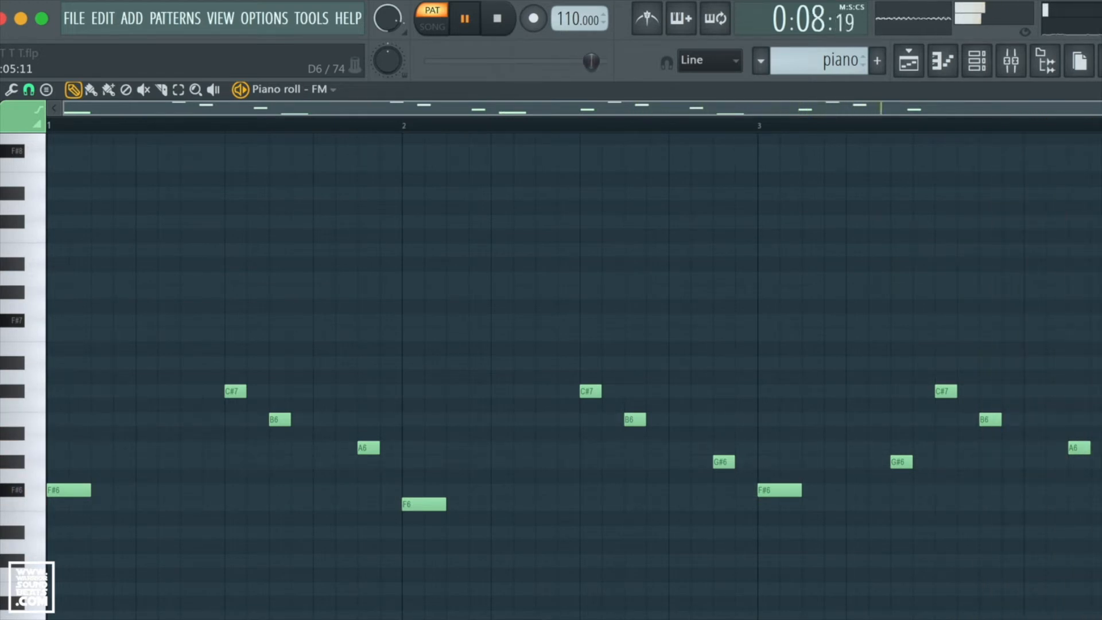
key("space")
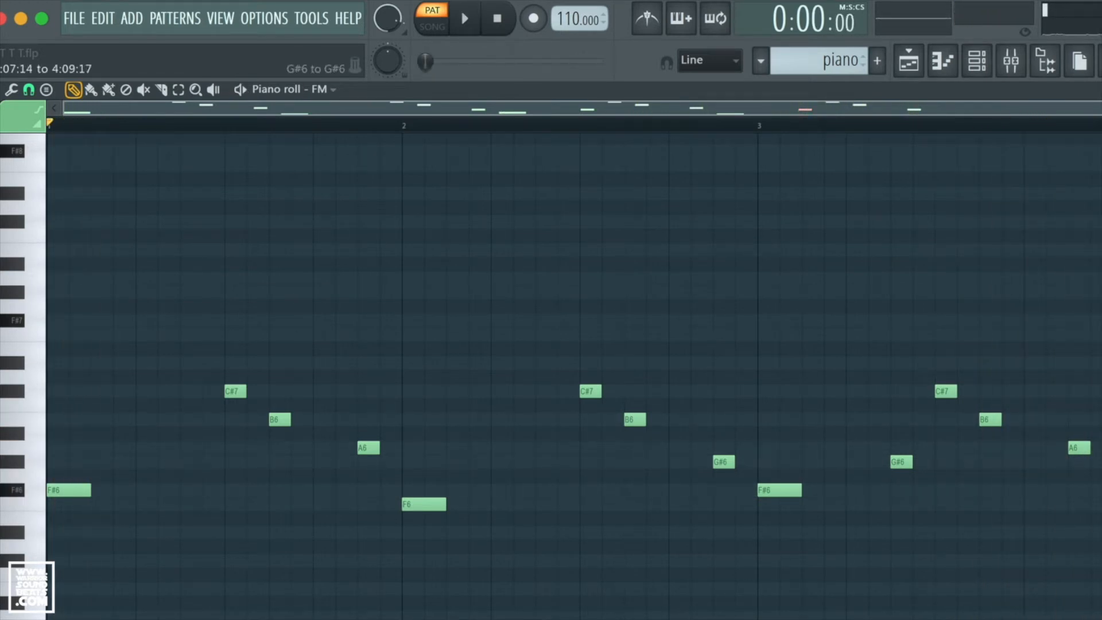
Try the added G#6 notes at step 5 and at step 8 of bars 3 and 4, auditioning each placement.
left_click(901, 463)
left_click_drag(869, 464, 849, 464)
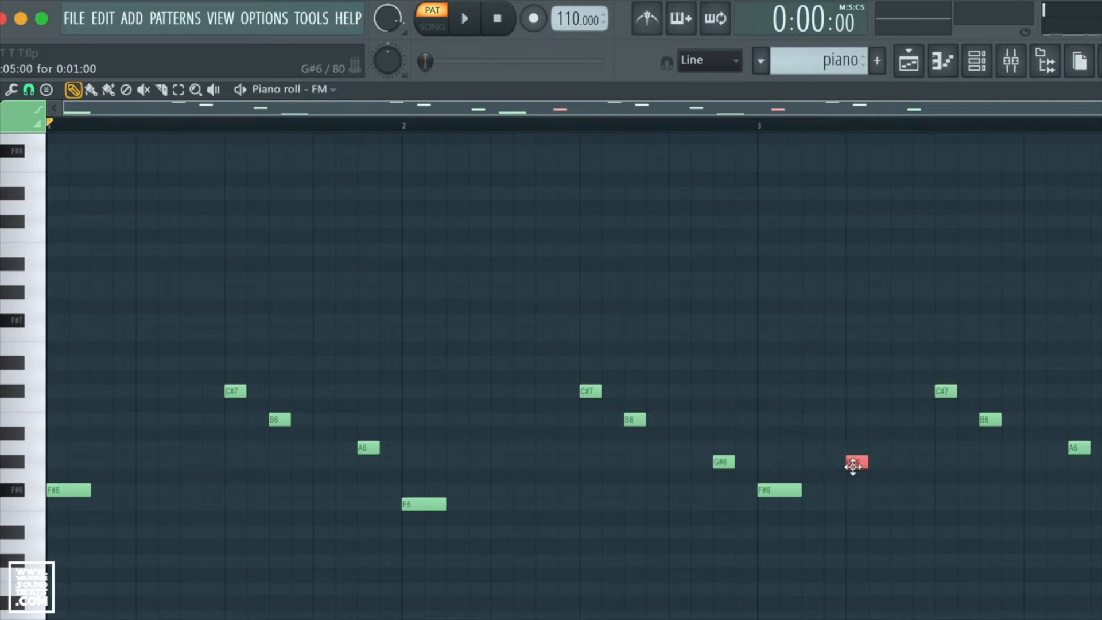
key("space")
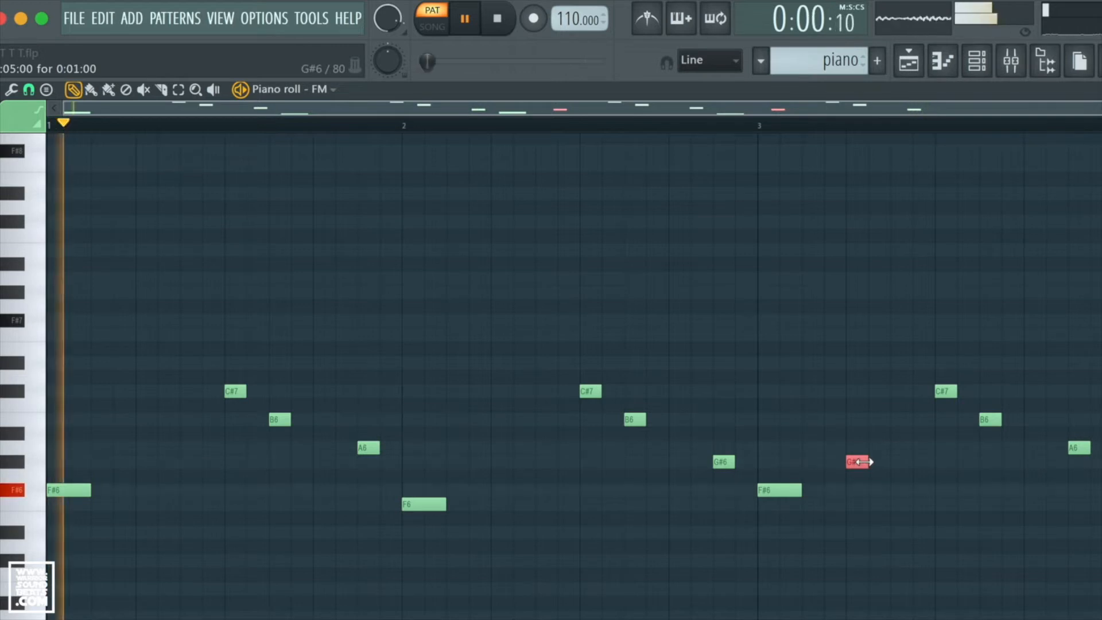
key("space")
left_click_drag(857, 461, 917, 470)
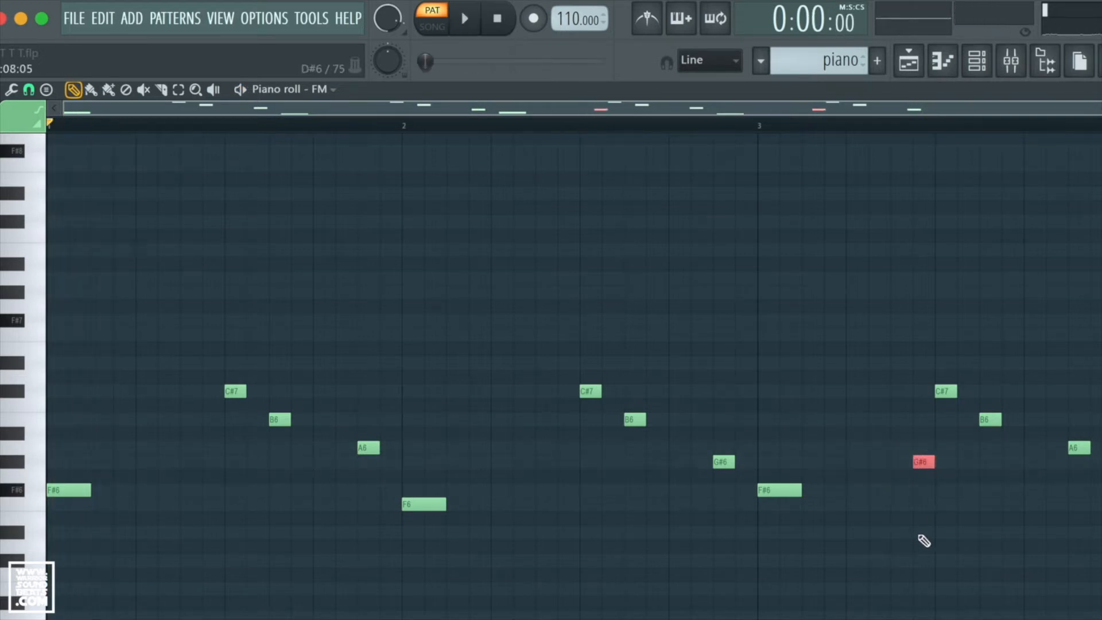
key("space")
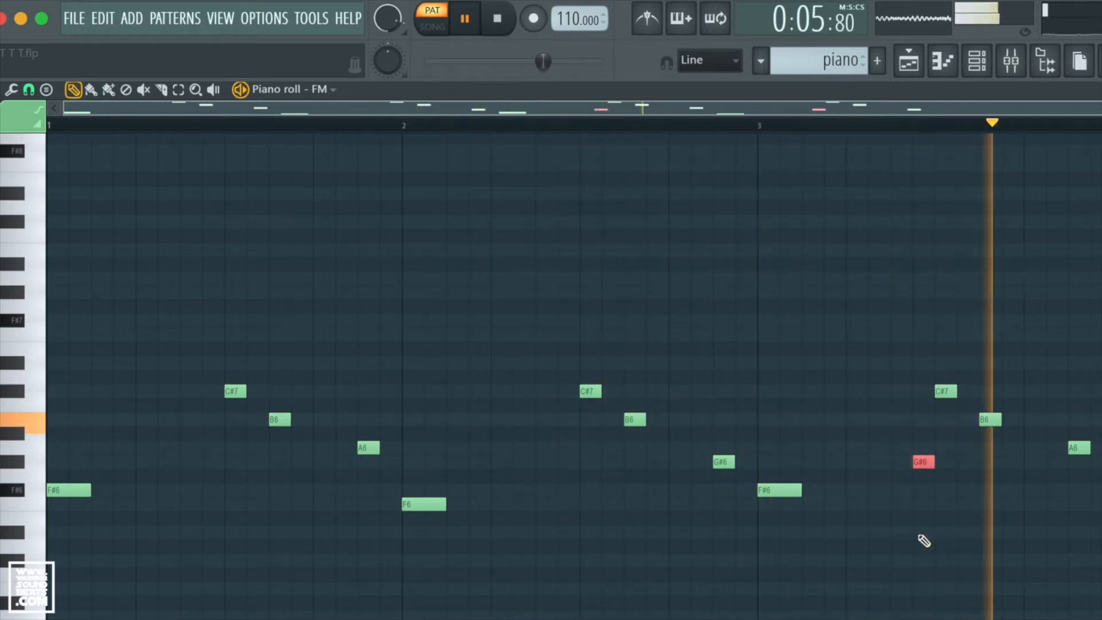
key("space")
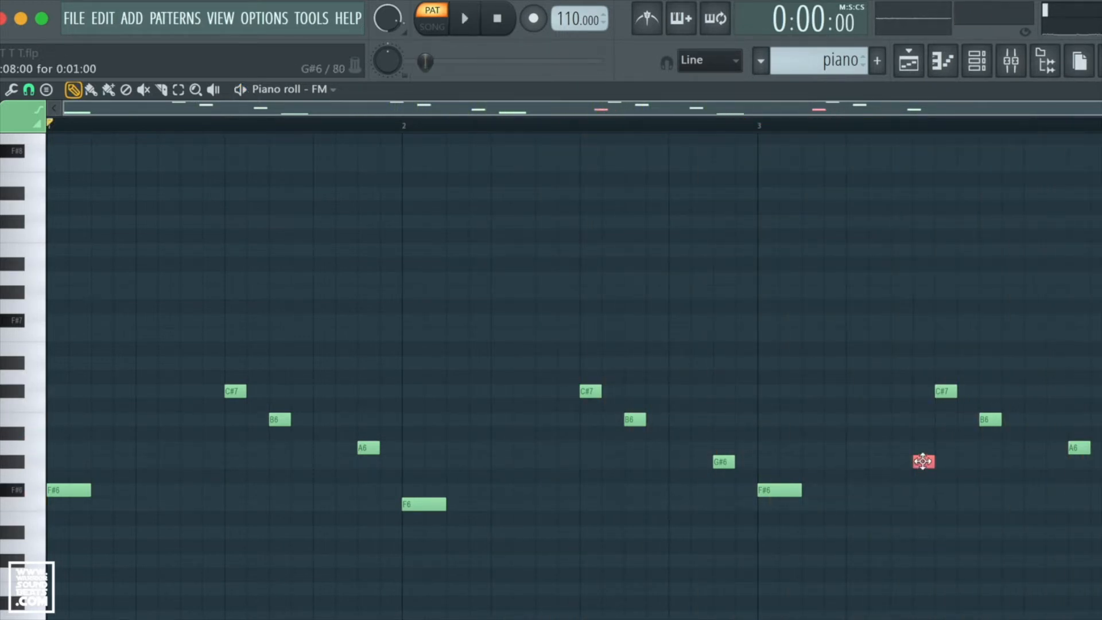
Make the added G#6 notes two steps long starting at step 7 and audition the melody.
mouse_move(923, 462)
left_mouse_down()
mouse_move(901, 462)
mouse_move(931, 464)
left_mouse_up()
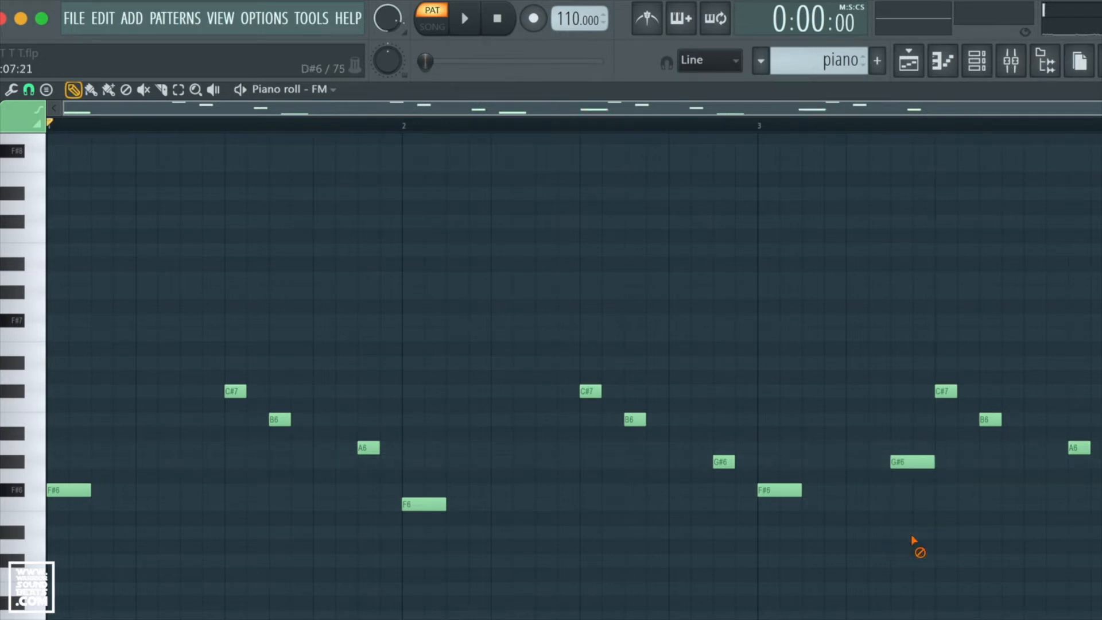
key("space")
left_click(684, 128)
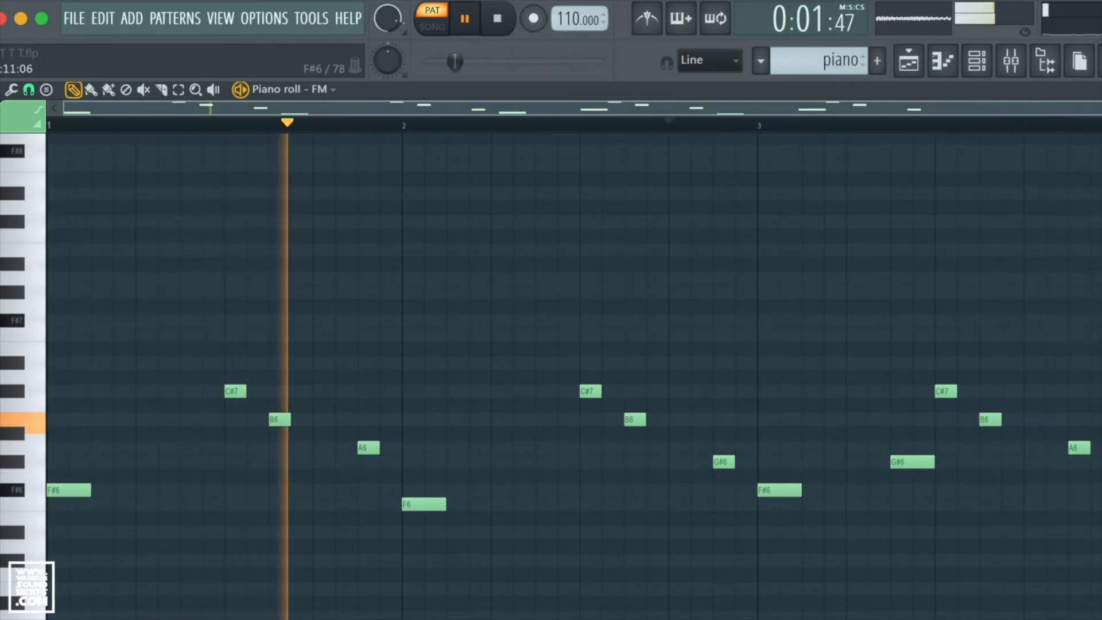
key("space")
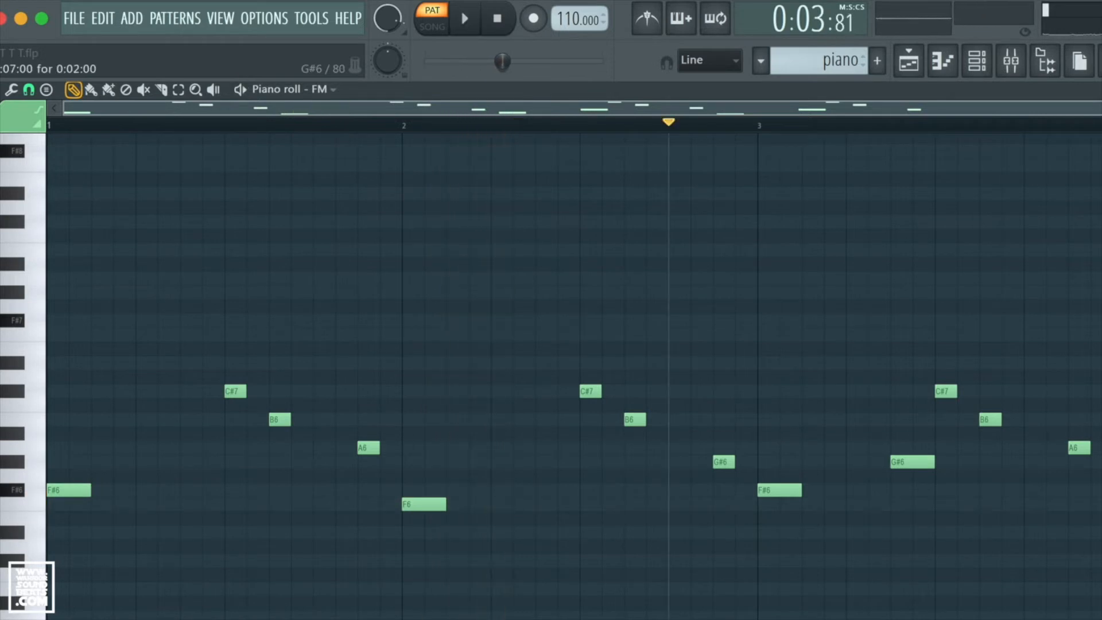
Delete the G#6 notes before the C#7 in bars 3 and 4, add a one-step B6 at the end of bar 3, and play the pattern.
right_click(905, 462)
left_click(1095, 420)
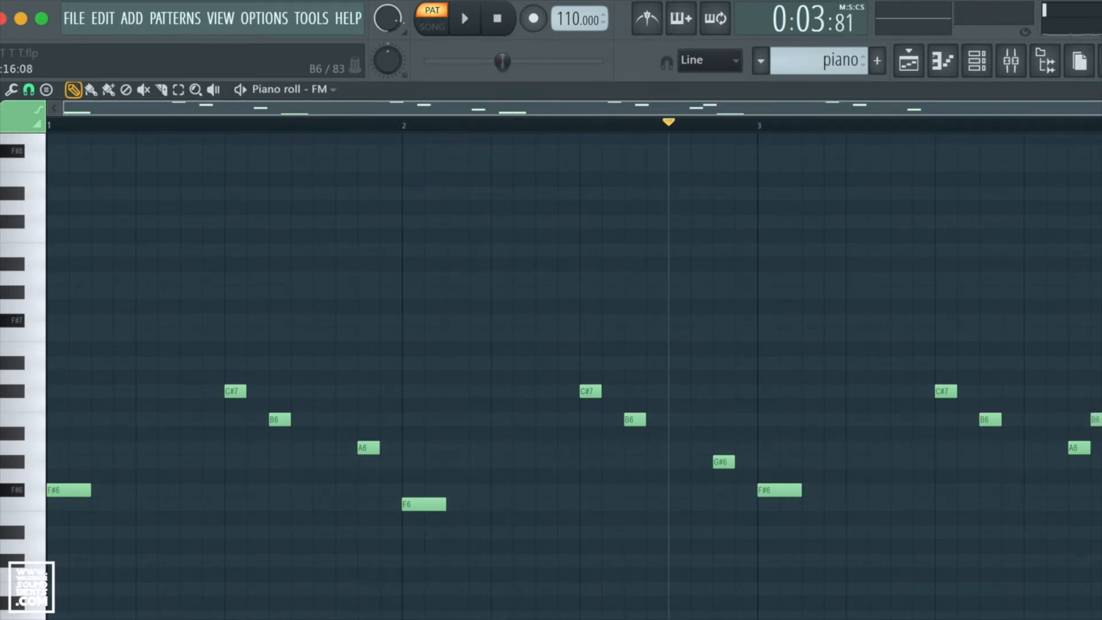
key("space")
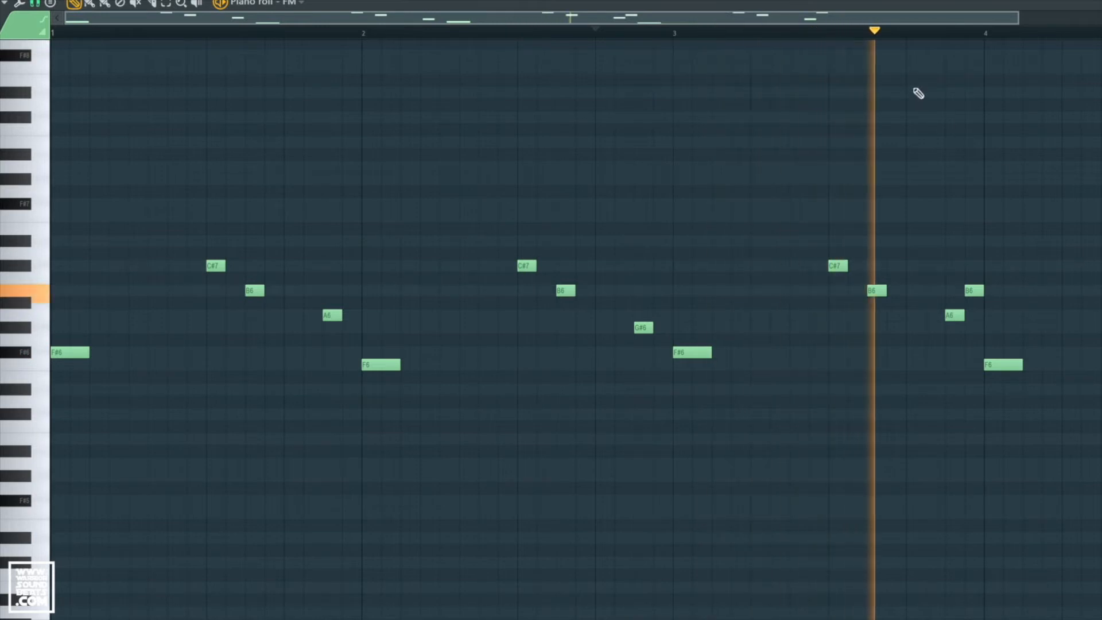
key("space")
Place the piano pattern on Track 4 of the playlist from bar 1 and play the arrangement in song mode.
key("F5")
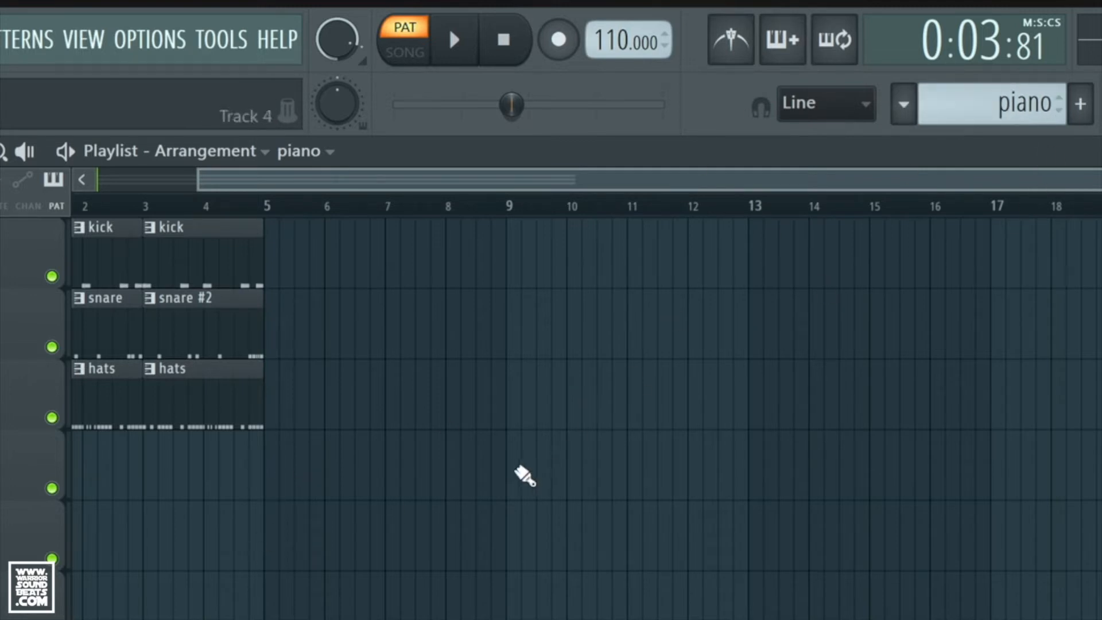
left_click(86, 482)
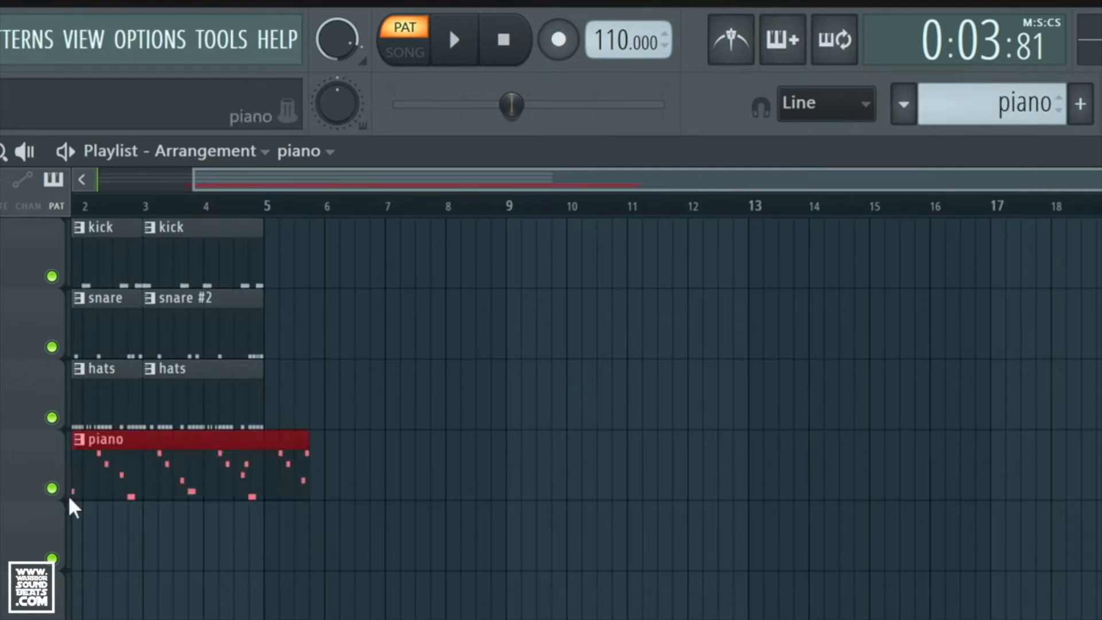
scroll(313, 546, "left", 2)
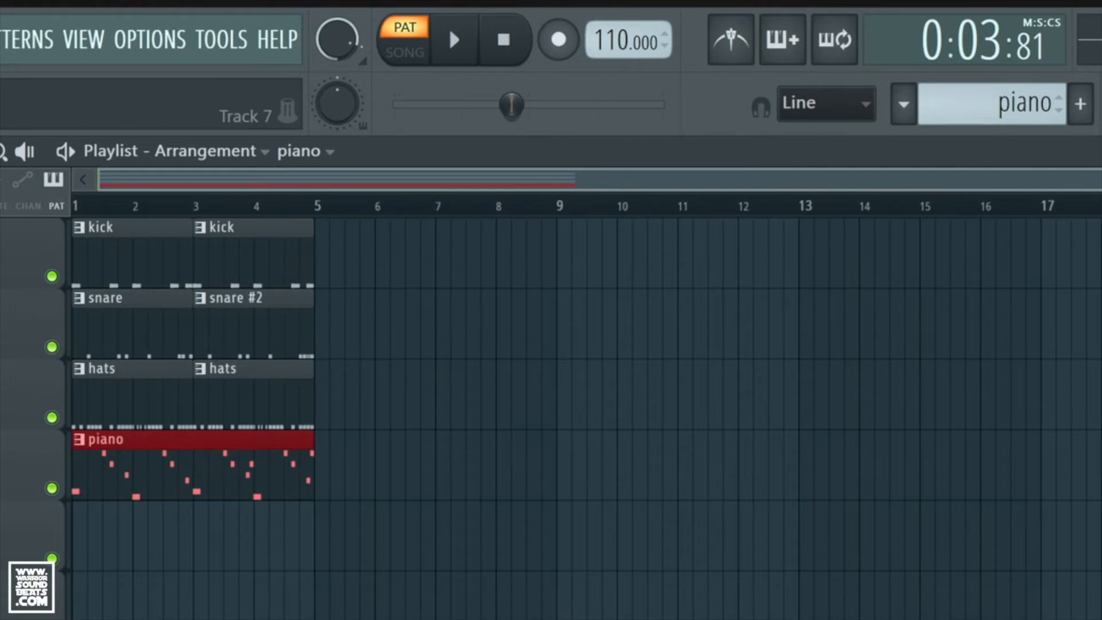
key("l")
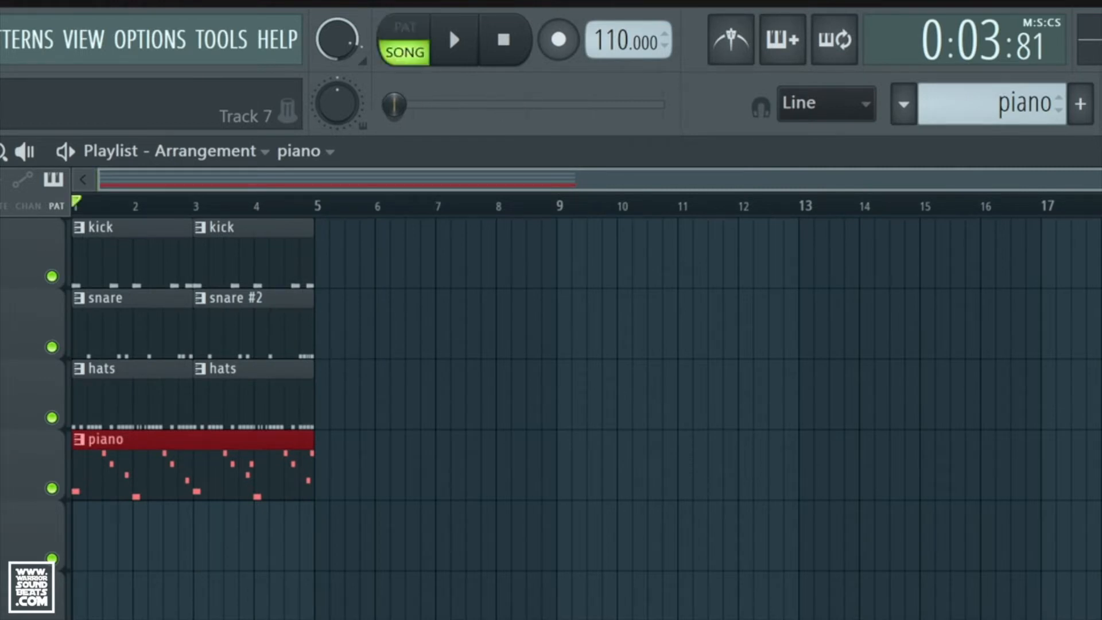
key("space")
left_click(502, 465)
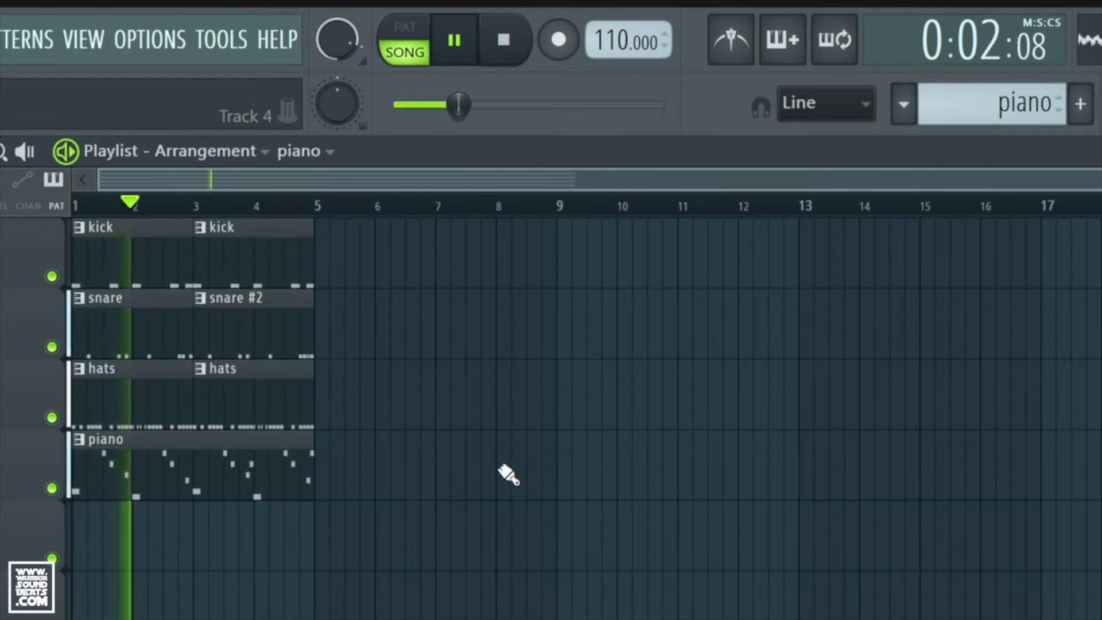
key("space")
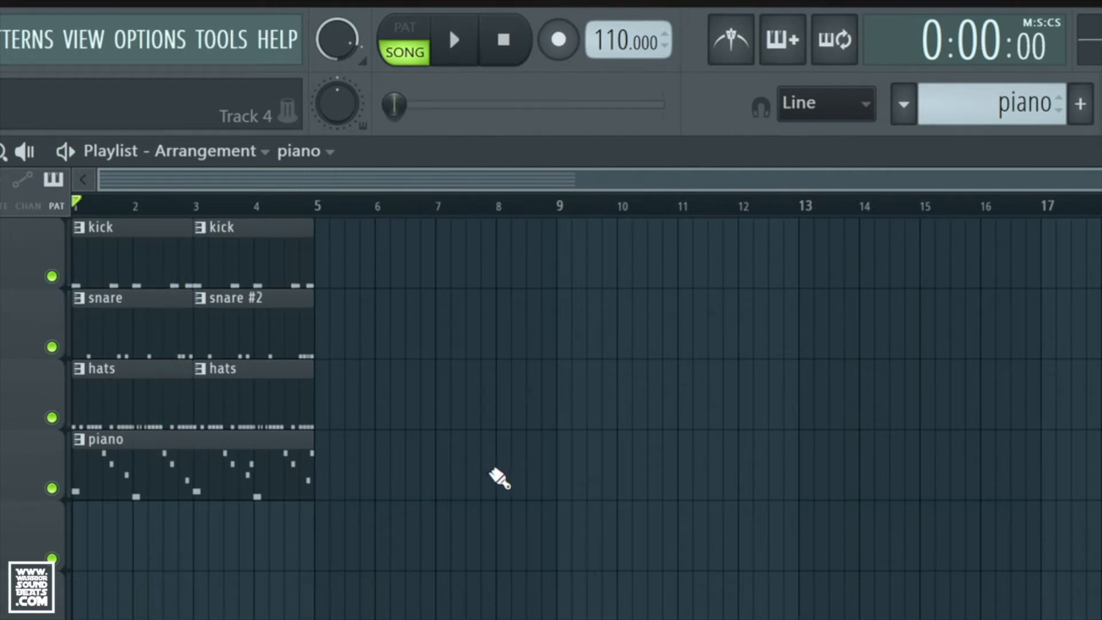
Duplicate all four-bar clips on Tracks 1 to 4 so the arrangement also fills bars 5 to 8.
left_click_drag(491, 501, 98, 239)
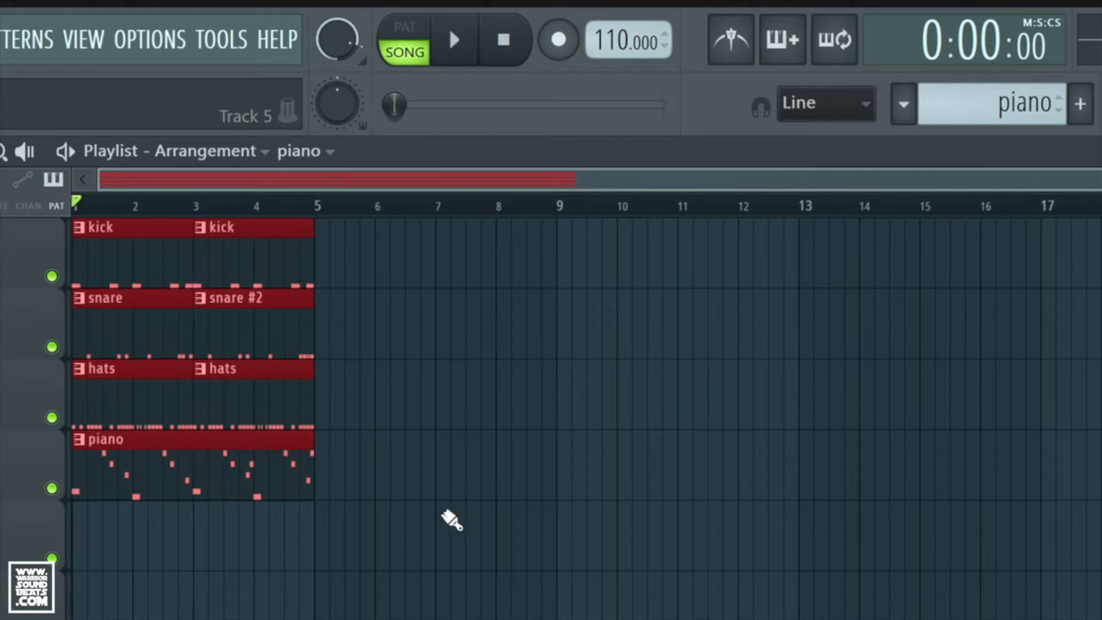
key("ctrl+b")
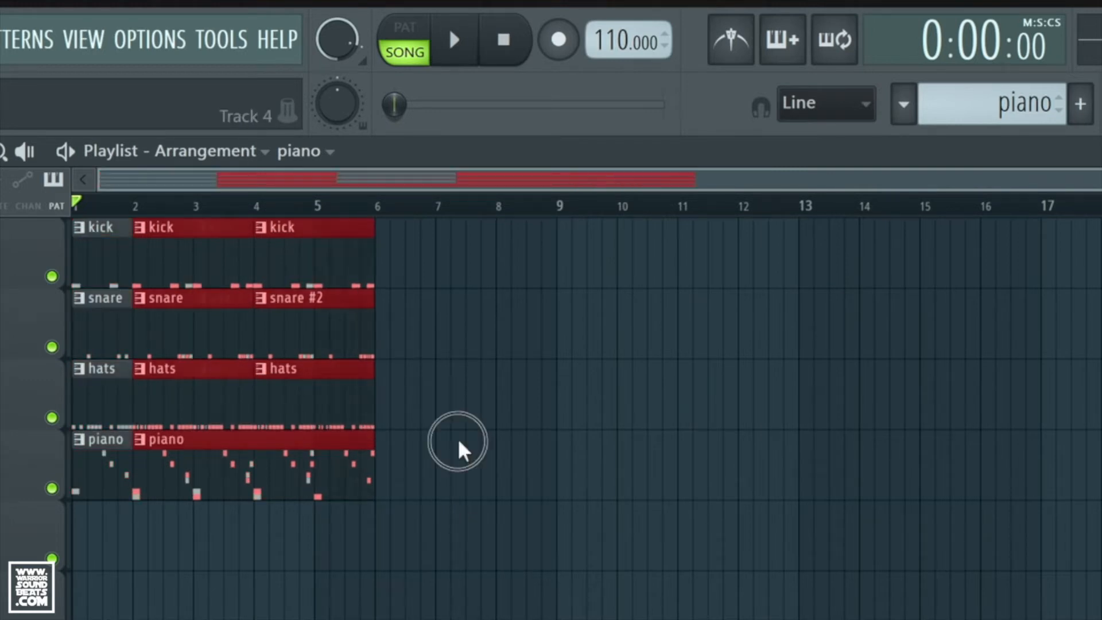
left_click(688, 569)
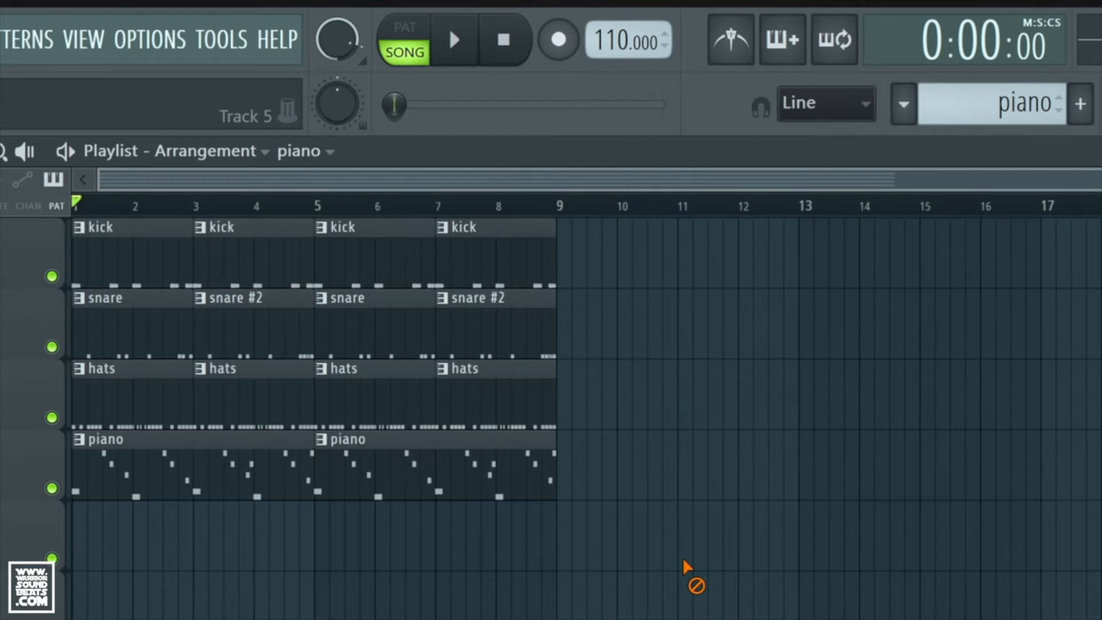
scroll(689, 568, "down", 1)
scroll(445, 488, "up", 1)
Make the hats clip at bar 5 unique and replace the hats clip at bar 7 with the hats #2 pattern.
right_click(338, 379)
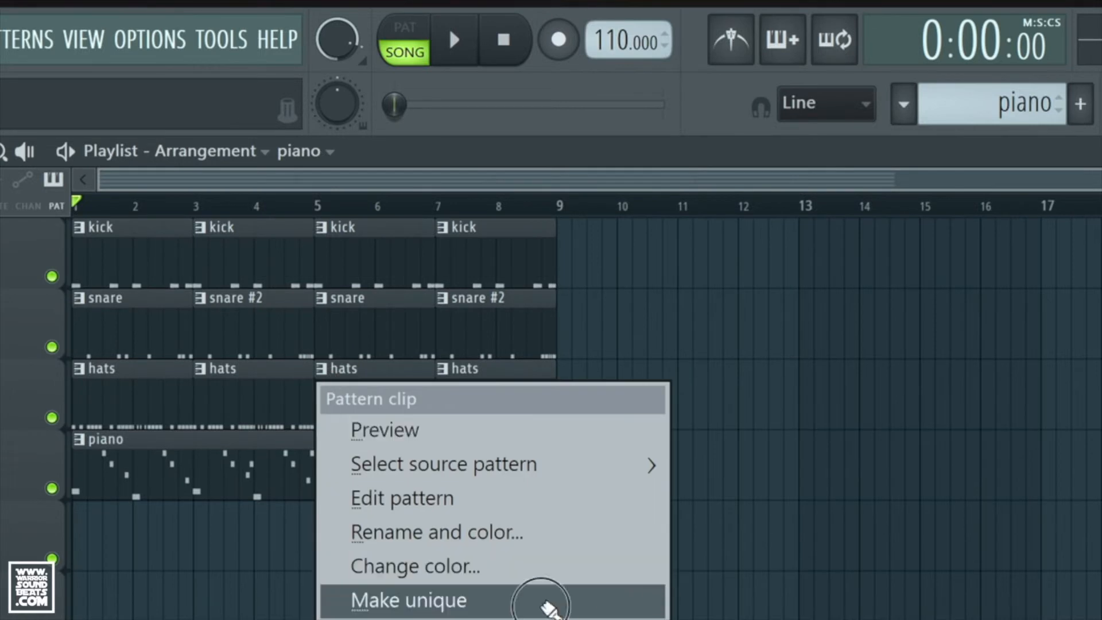
left_click(554, 597)
right_click(500, 406)
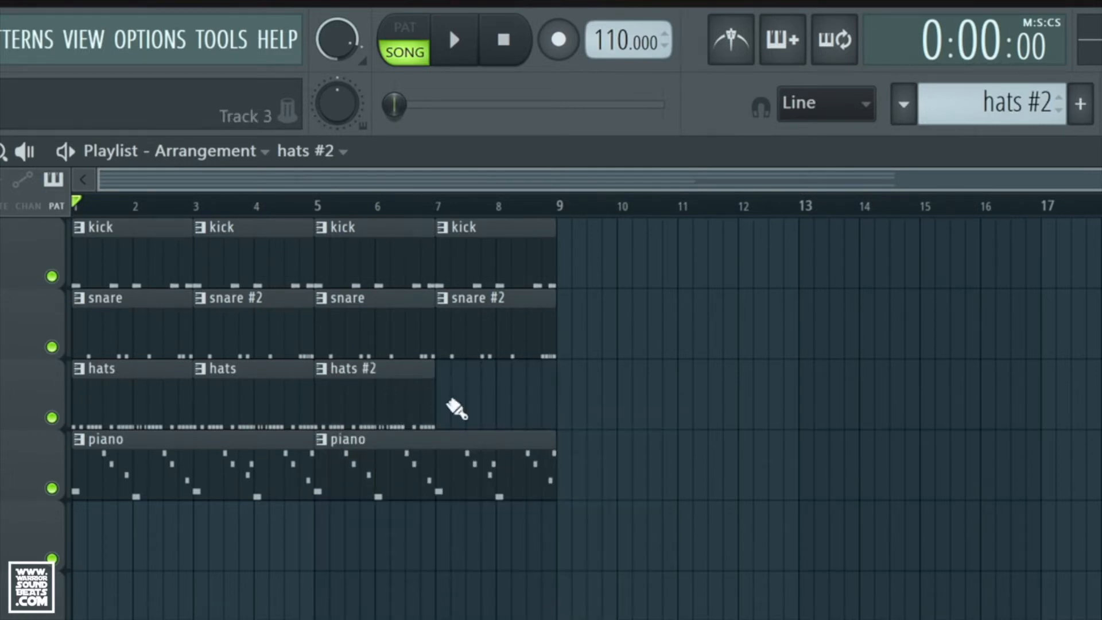
left_click(453, 407)
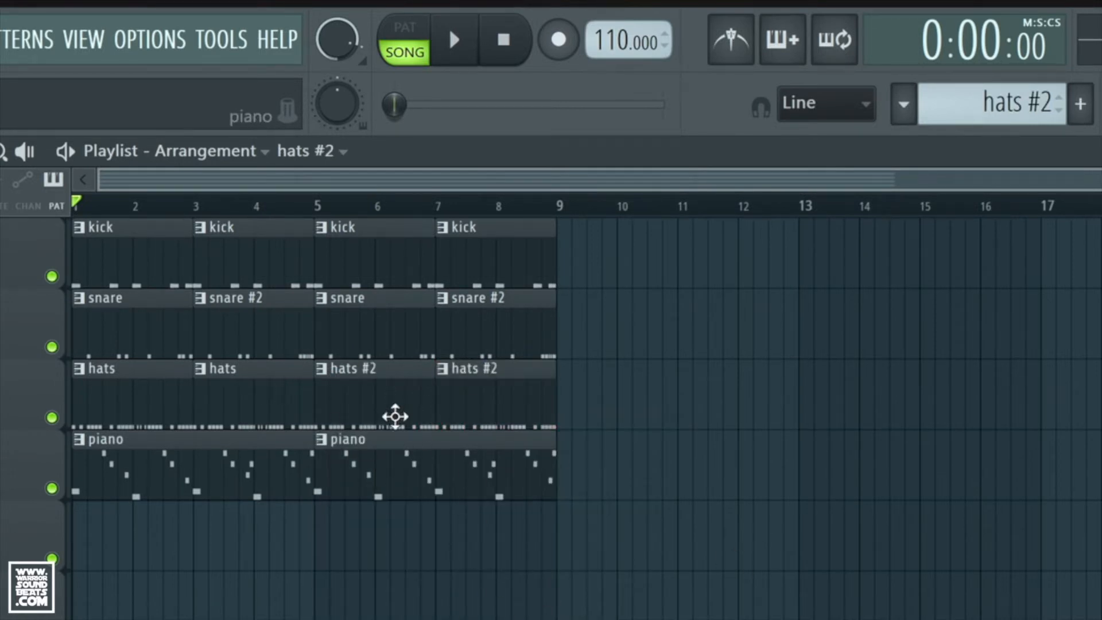
In hats #2, delete the C5 note at step 11 of both bars and copy bar 2's opening short-note group to mid-bar in each.
double_click(381, 402)
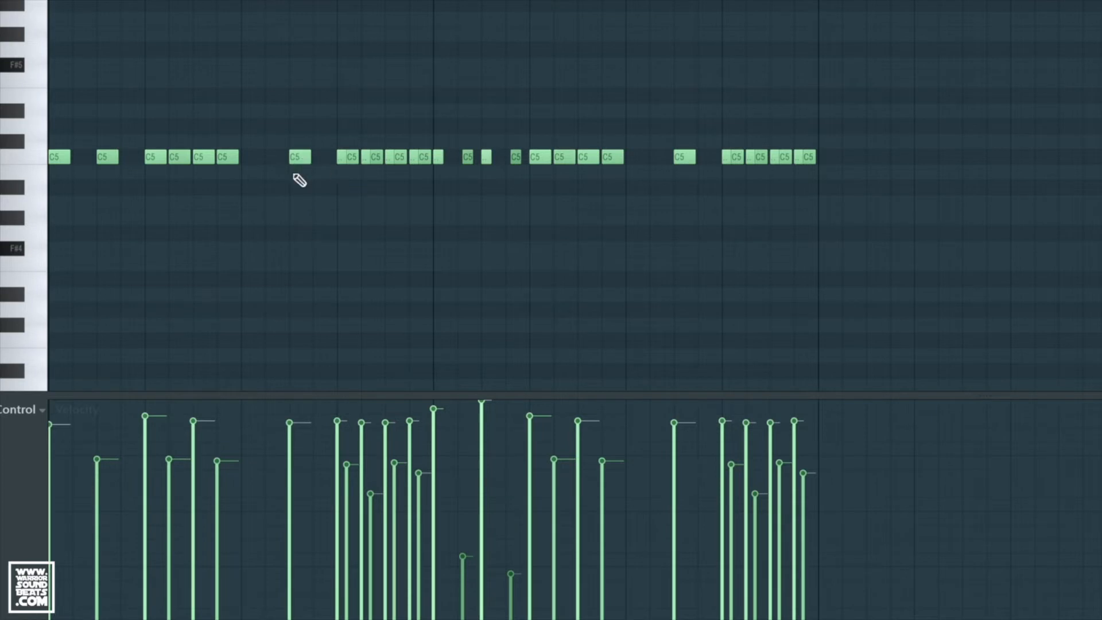
right_click(300, 158)
right_click(691, 157)
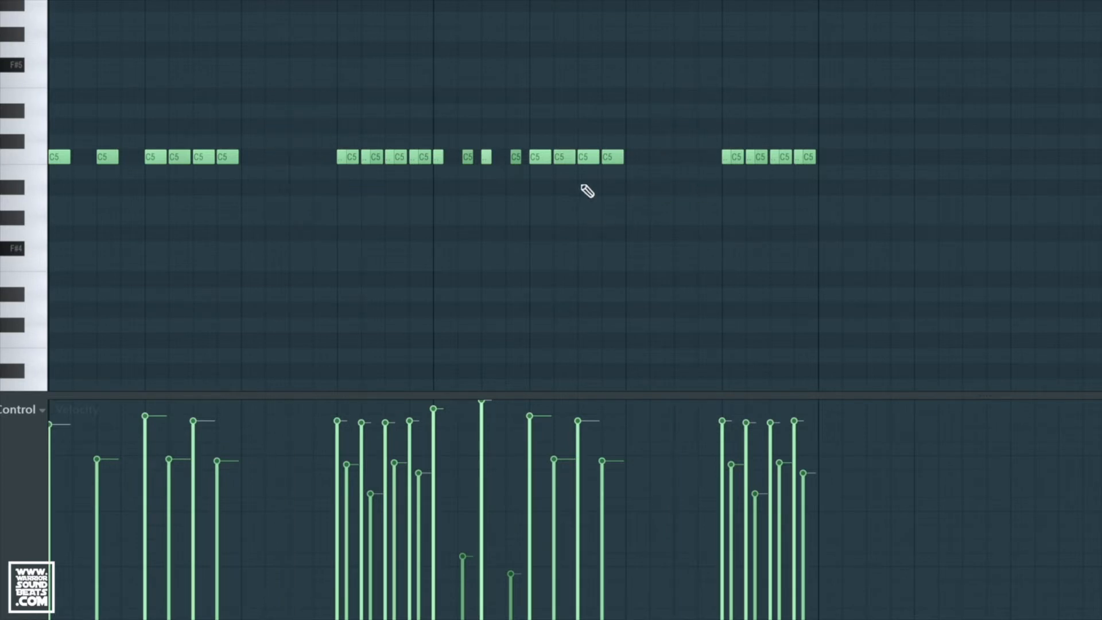
left_click_drag(520, 178, 339, 154)
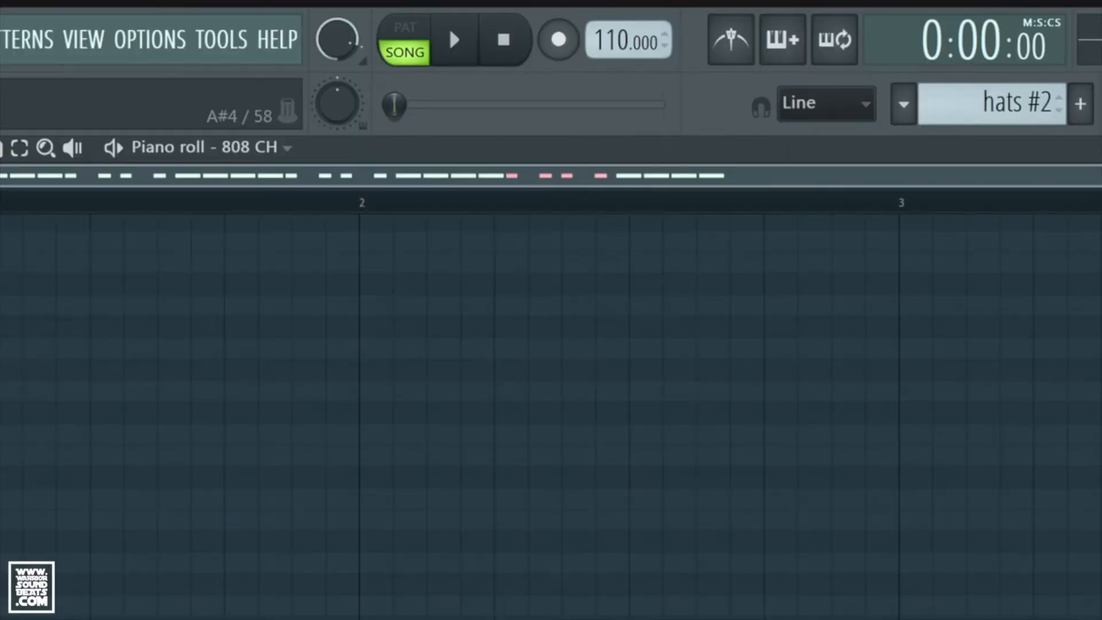
Audition the hats #2 pattern in pattern mode and play the eight-bar arrangement in song mode.
key("l")
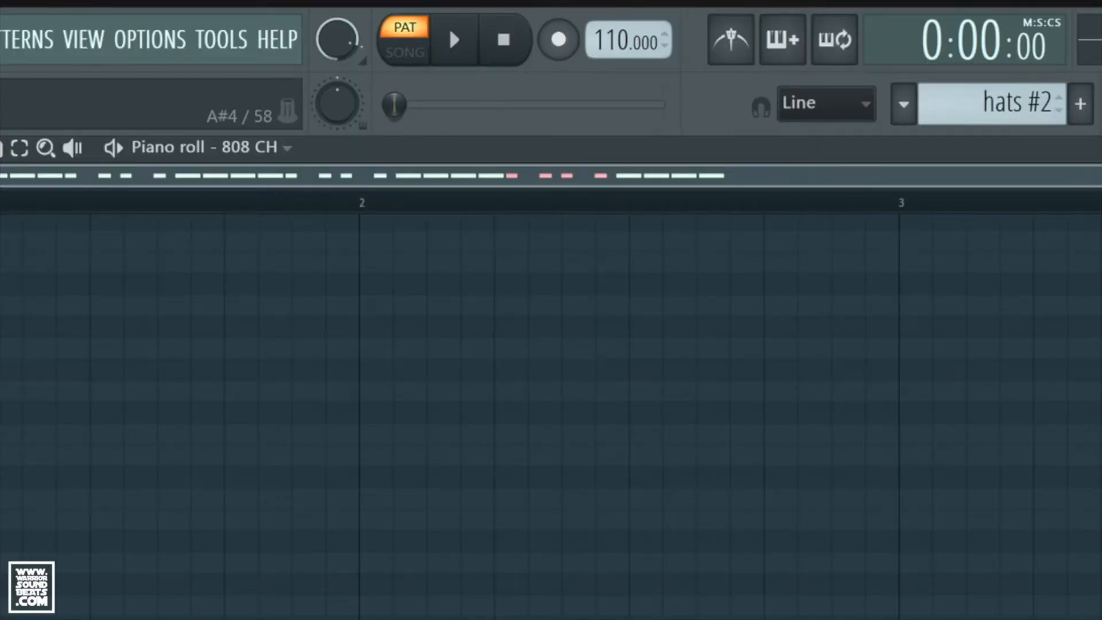
key("space")
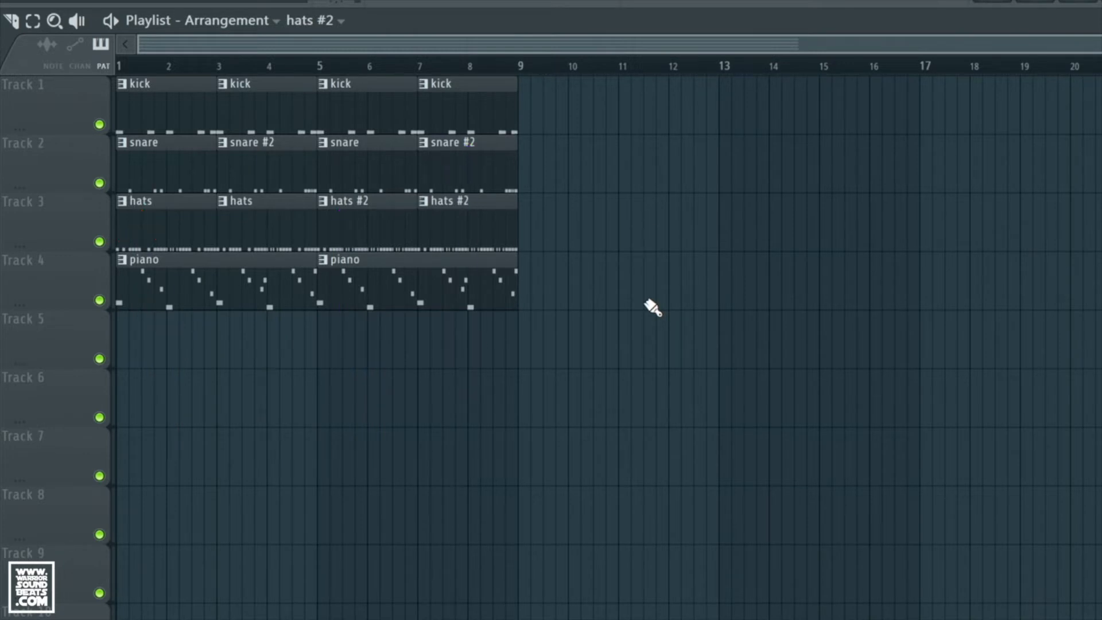
key("space")
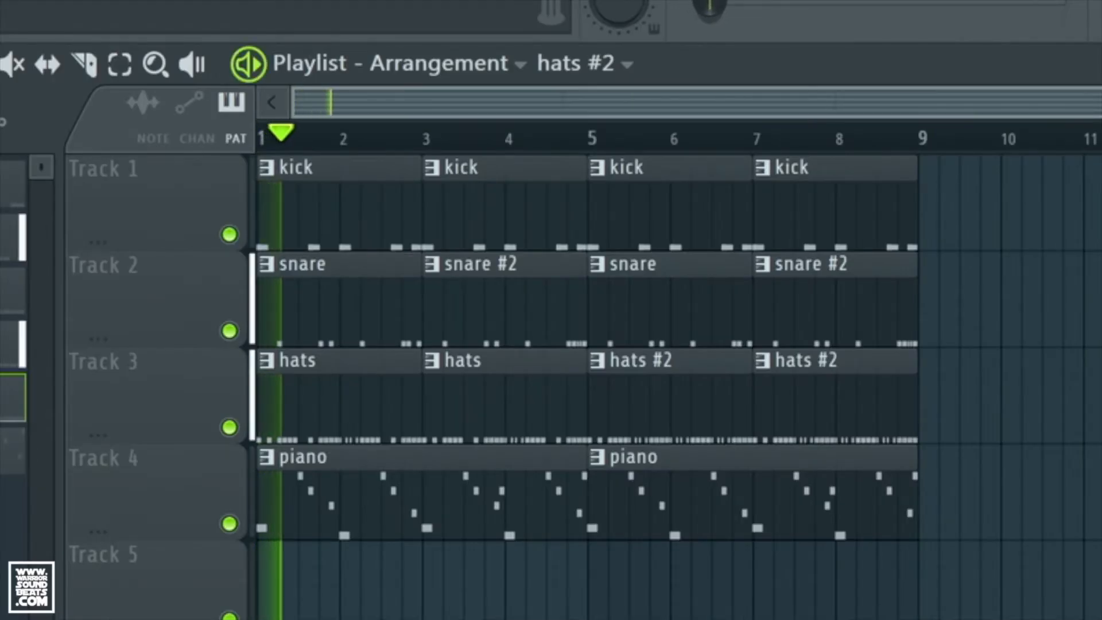
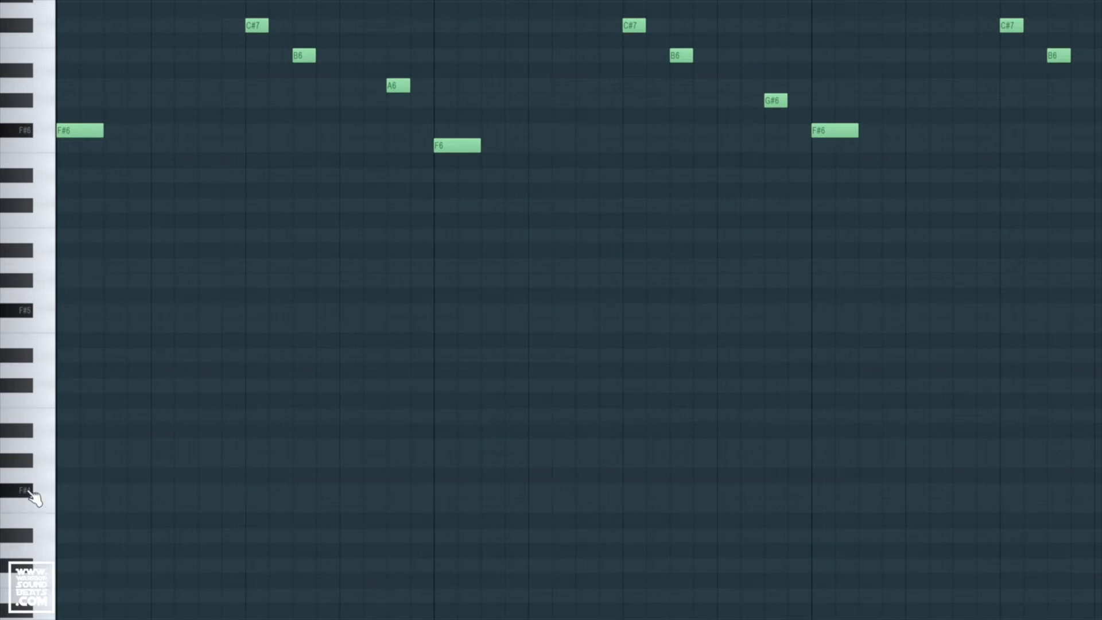
Add a five-step chord of F#4, A4 and C#5 at the start of bar 1 in the piano pattern and audition it.
left_click(91, 491)
mouse_move(93, 491)
left_mouse_down()
mouse_move(72, 492)
mouse_move(174, 492)
left_mouse_up()
left_click(74, 445)
left_click(62, 386)
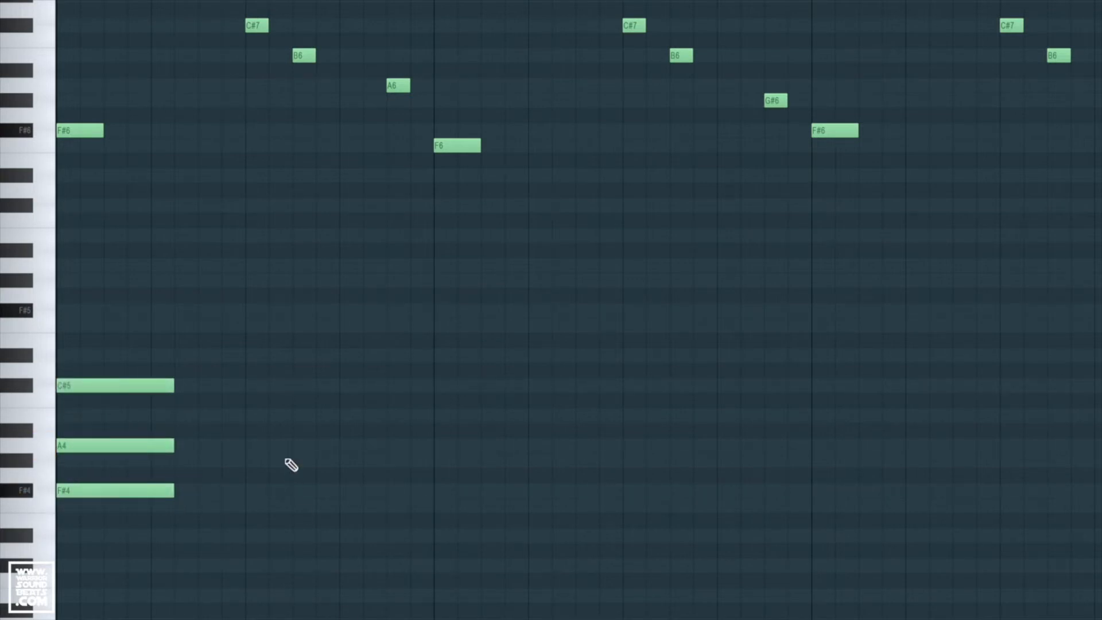
key("space")
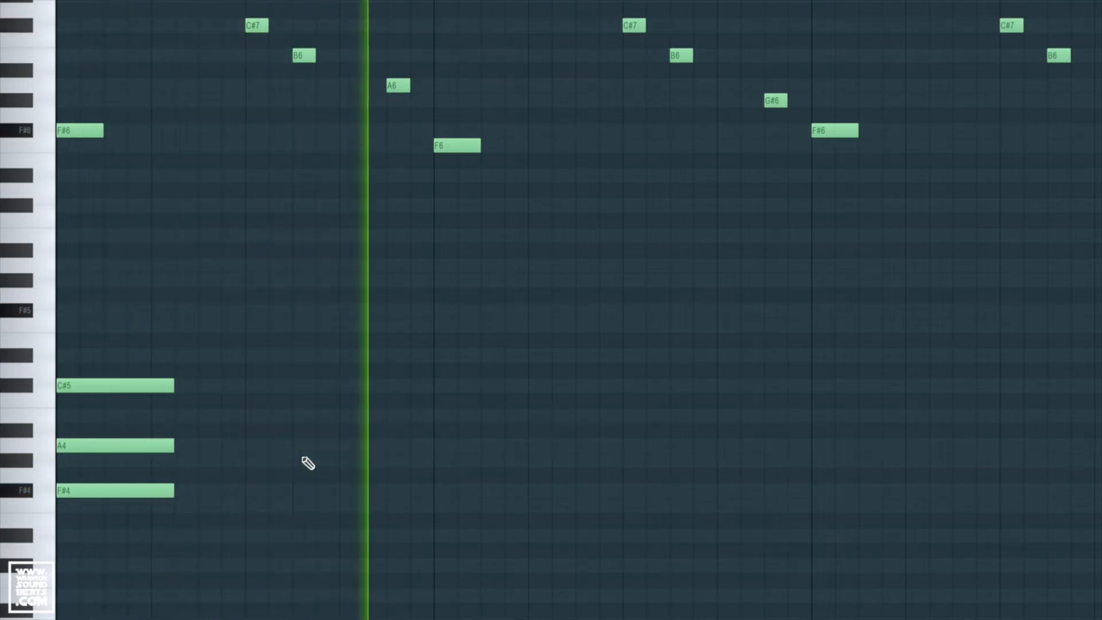
key("space")
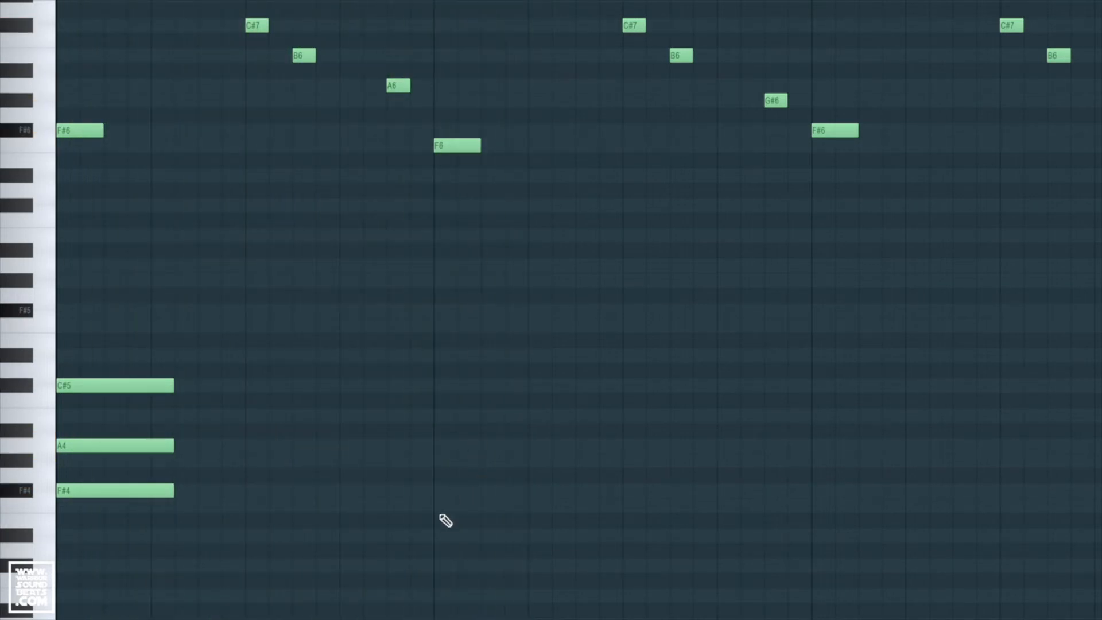
Add a five-step chord of F4, G#4 and C#5 at bar 2, and copy both chords to bars 3 and 4.
left_click(459, 507)
left_click(445, 463)
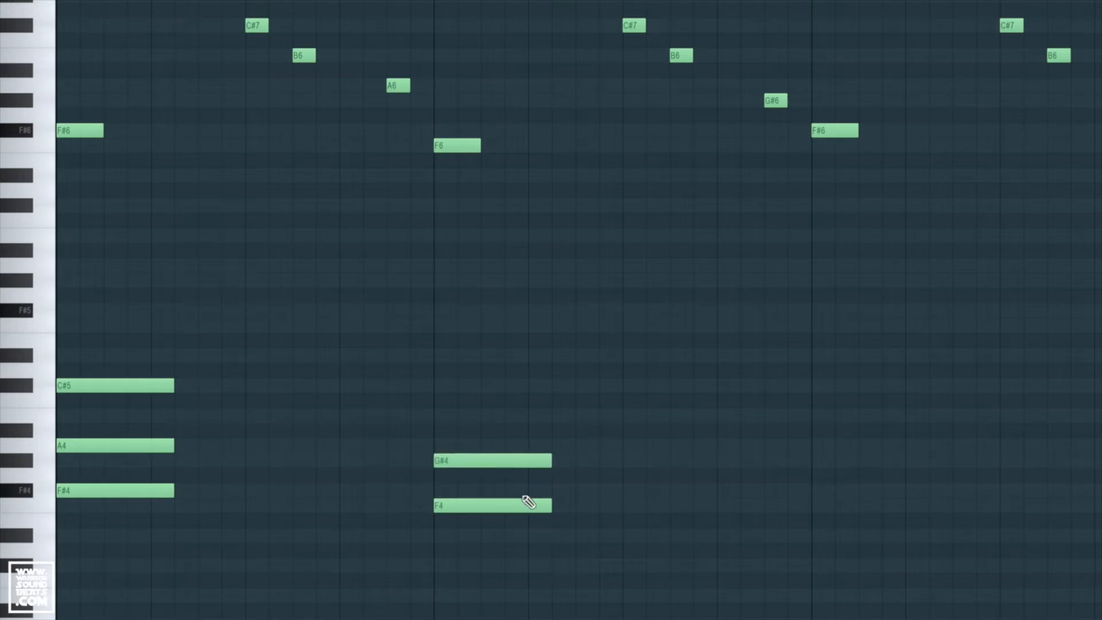
left_click(445, 387)
key("space")
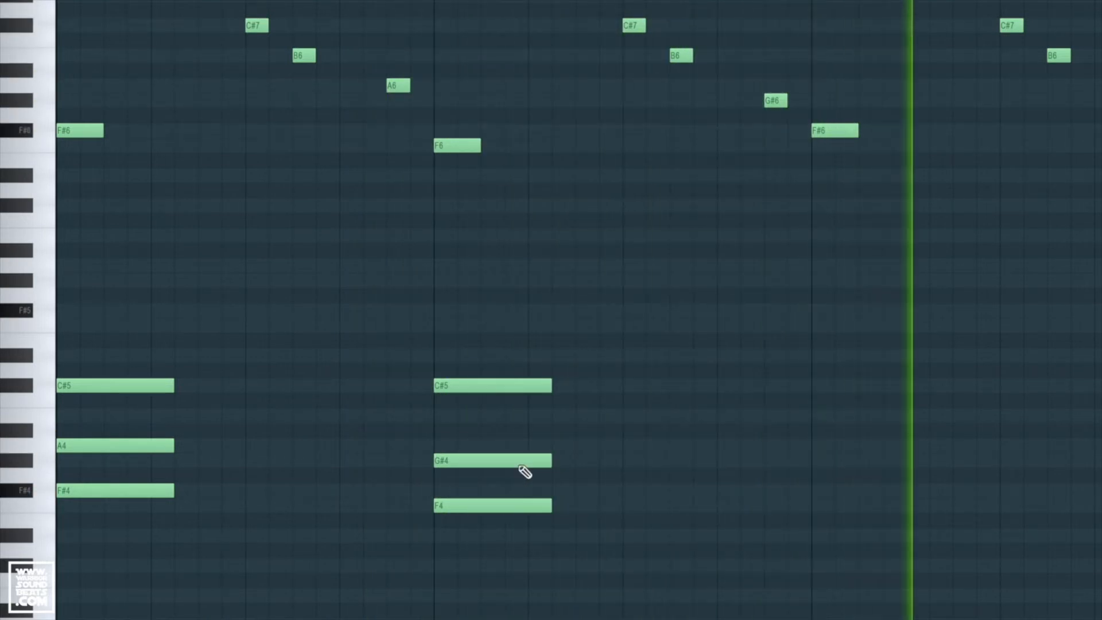
mouse_move(601, 526)
left_mouse_down()
mouse_move(210, 369)
mouse_move(102, 364)
mouse_move(897, 403)
mouse_move(878, 405)
left_mouse_up()
left_click(699, 397, "ctrl")
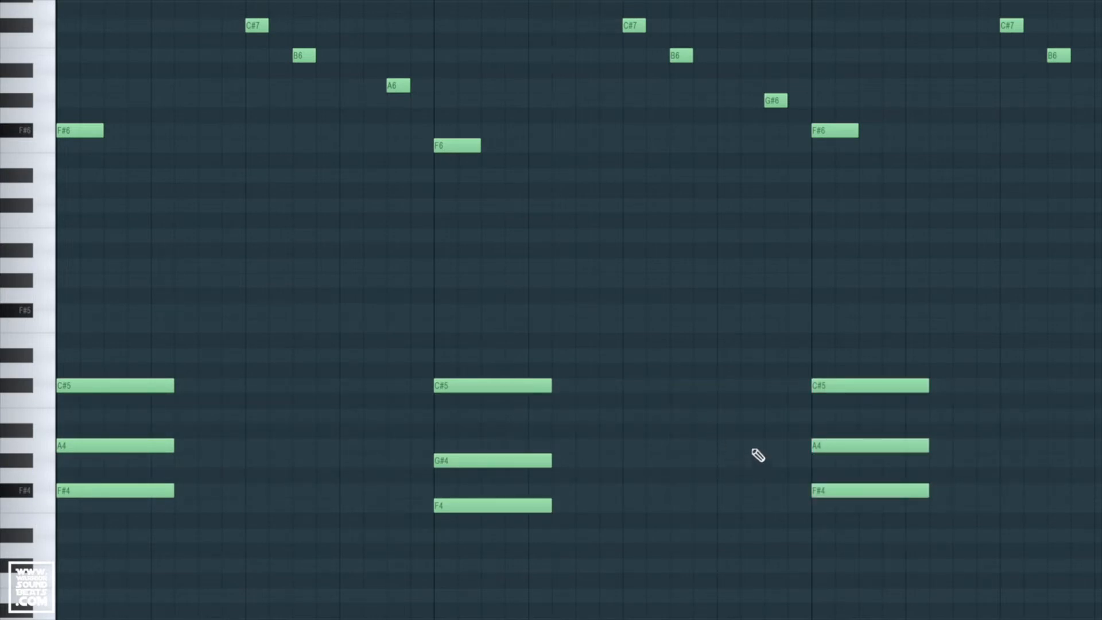
Add a two-step chord of G#4, B4 and D#5 at step 15 of bar 2 and audition it.
left_click(774, 462)
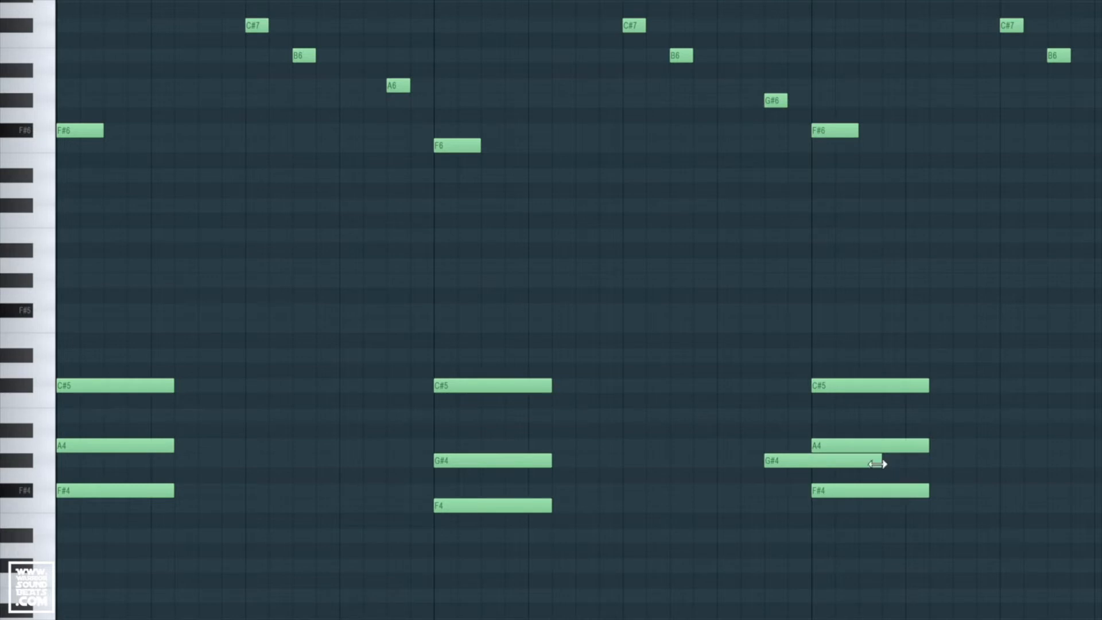
left_click_drag(877, 464, 800, 464)
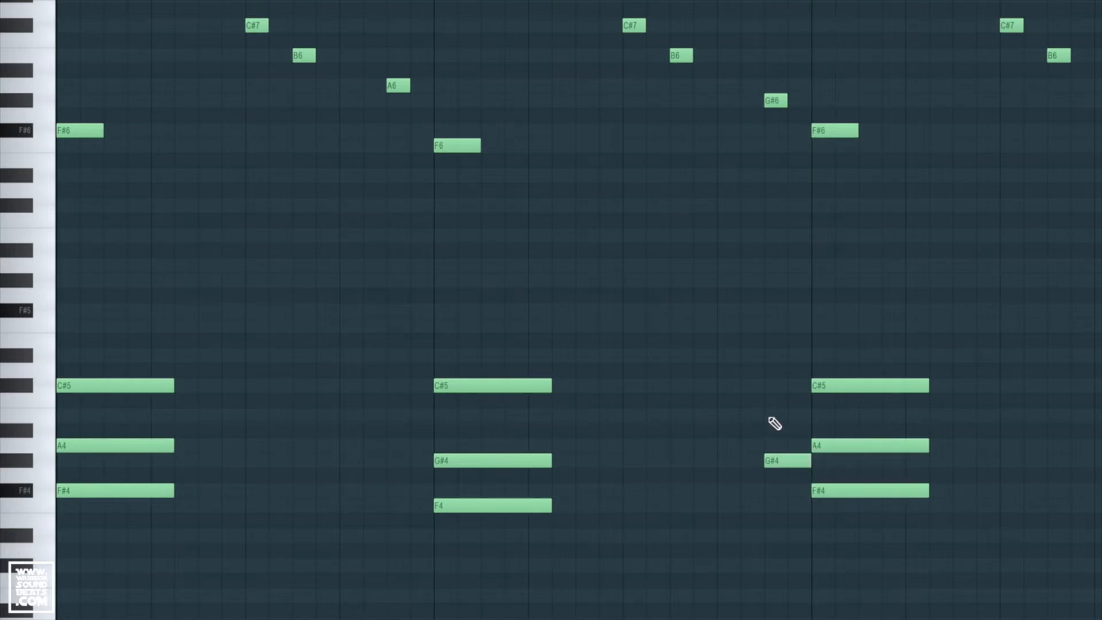
left_click(772, 416)
left_click(771, 356)
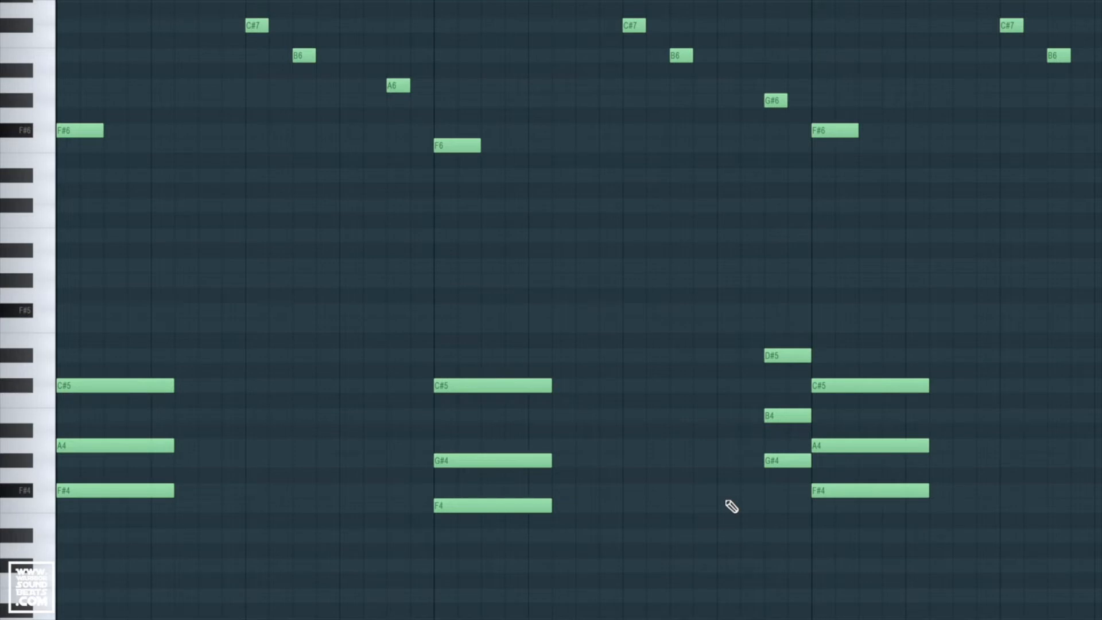
key("space")
Try the G#4, B4 and D#5 chord as a one-step hit on step 16 of bar 2 and audition it.
left_click_drag(794, 496, 792, 356)
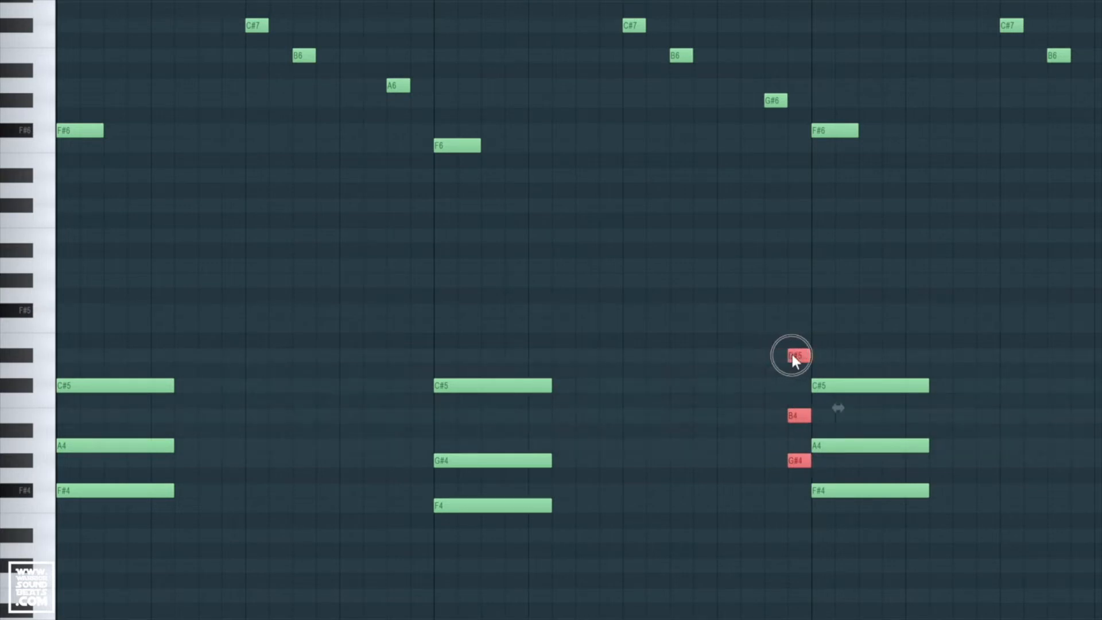
key("space")
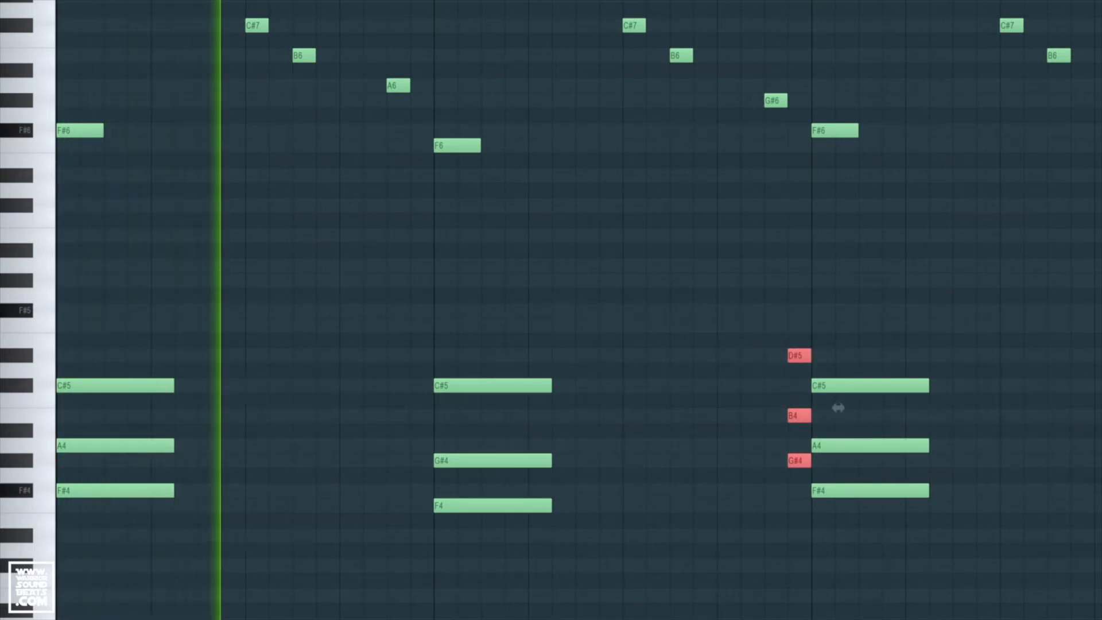
key("space")
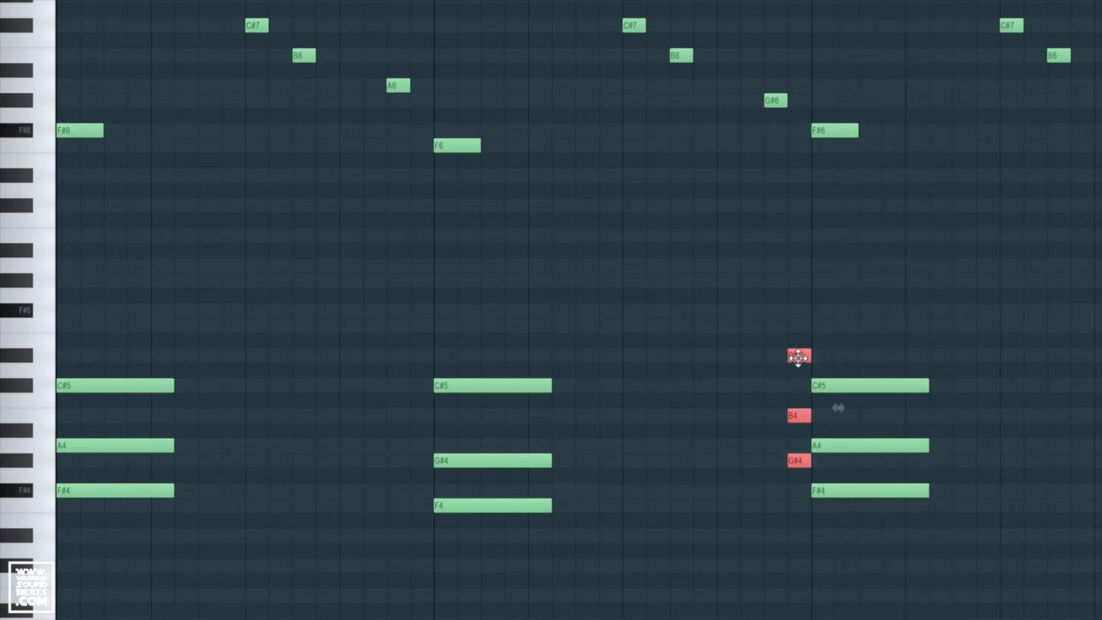
Change the short chord in bar 2 to C#5, F5 and G#5 at step 15 and audition it.
left_click_drag(786, 355, 770, 297)
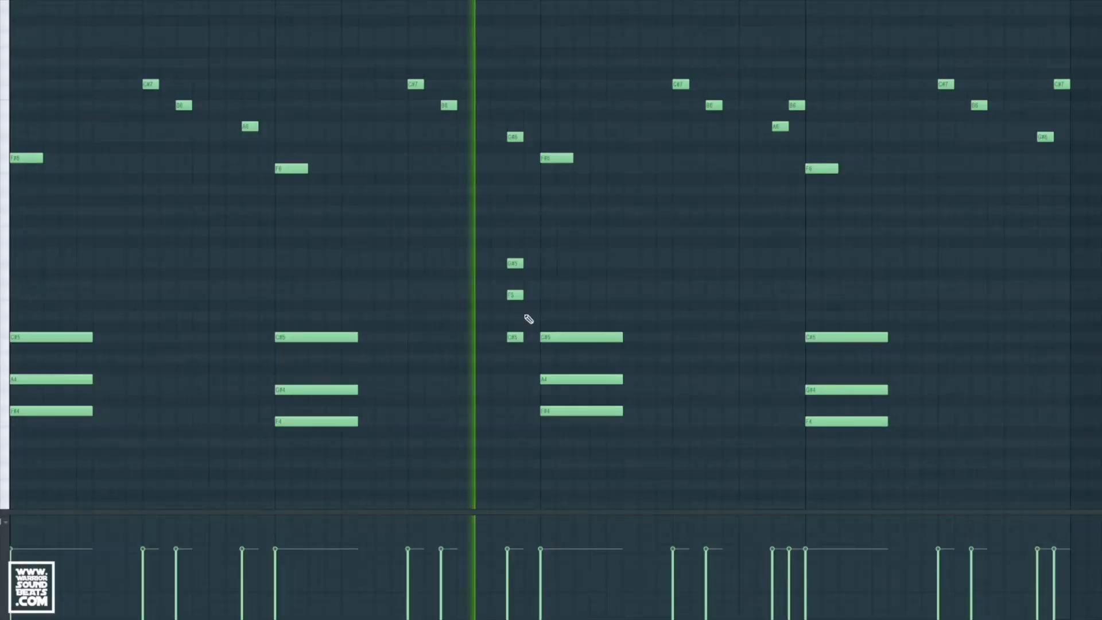
key("space")
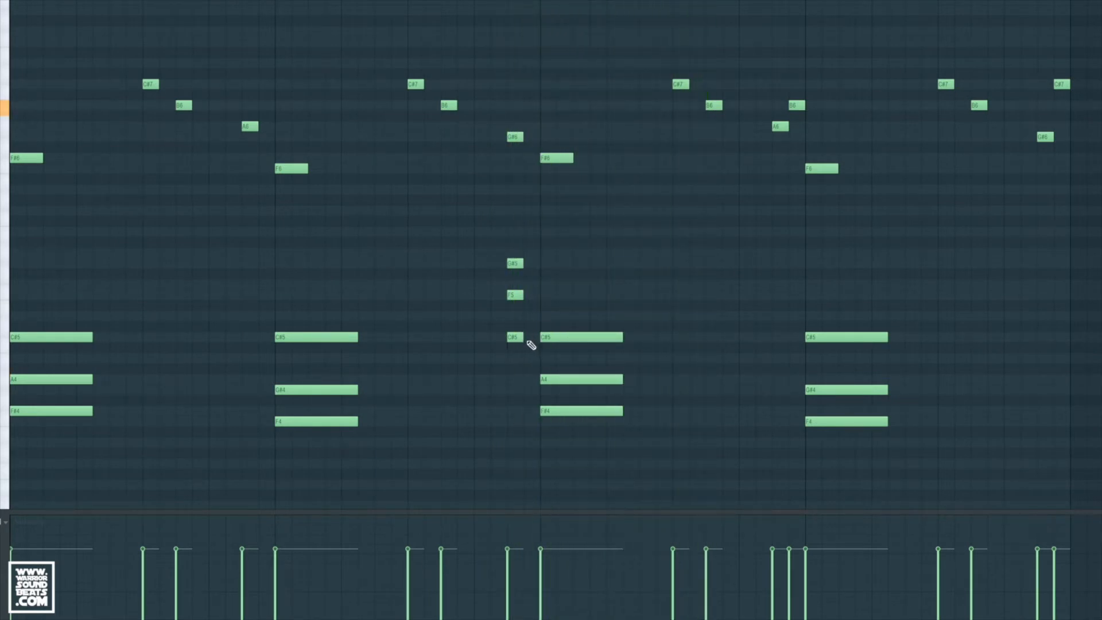
Make the C#5, F5 and G#5 chord two steps long, move it to step 13 of bar 2 and audition it.
left_click(511, 242)
right_click(510, 240)
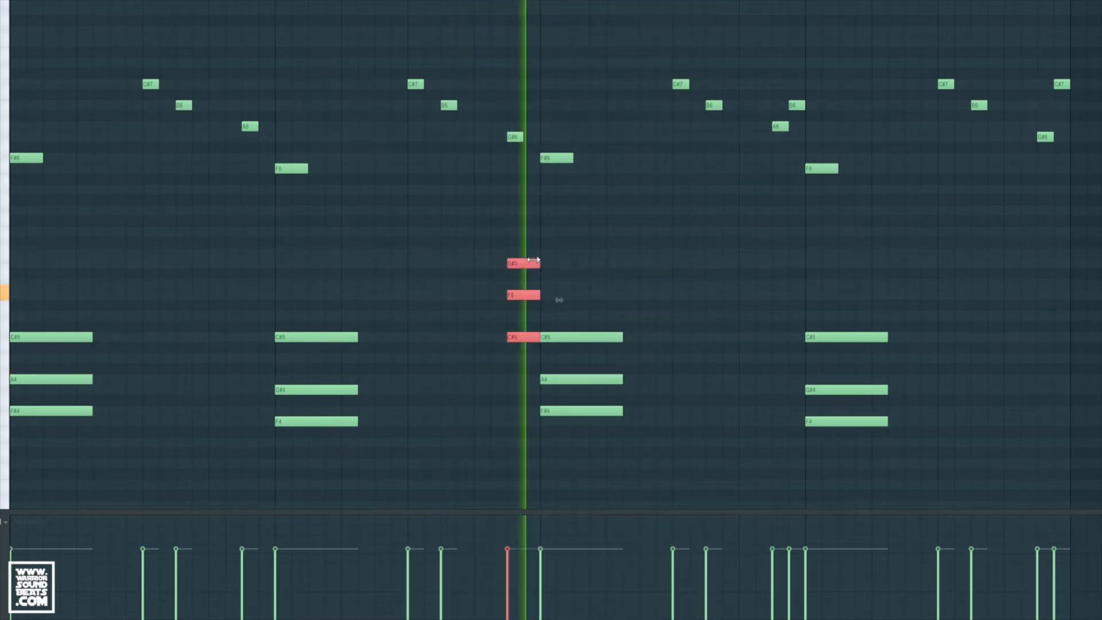
left_click_drag(522, 260, 488, 262)
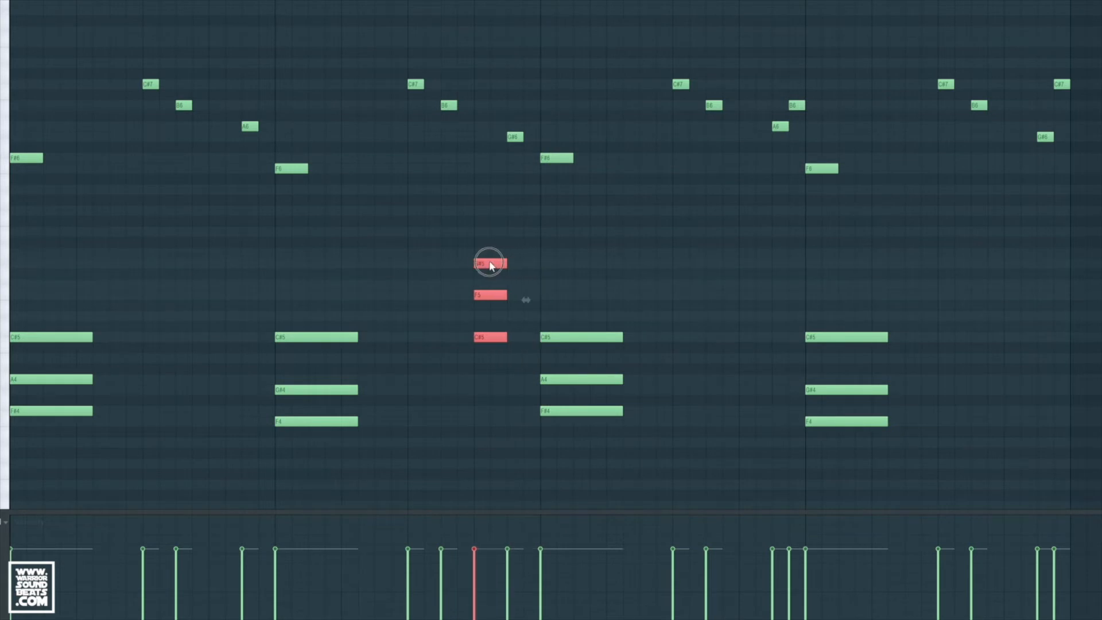
key("space")
Add a three-step F#4 note beneath the chord at step 13 of bar 2 and play the pattern.
left_click(480, 339)
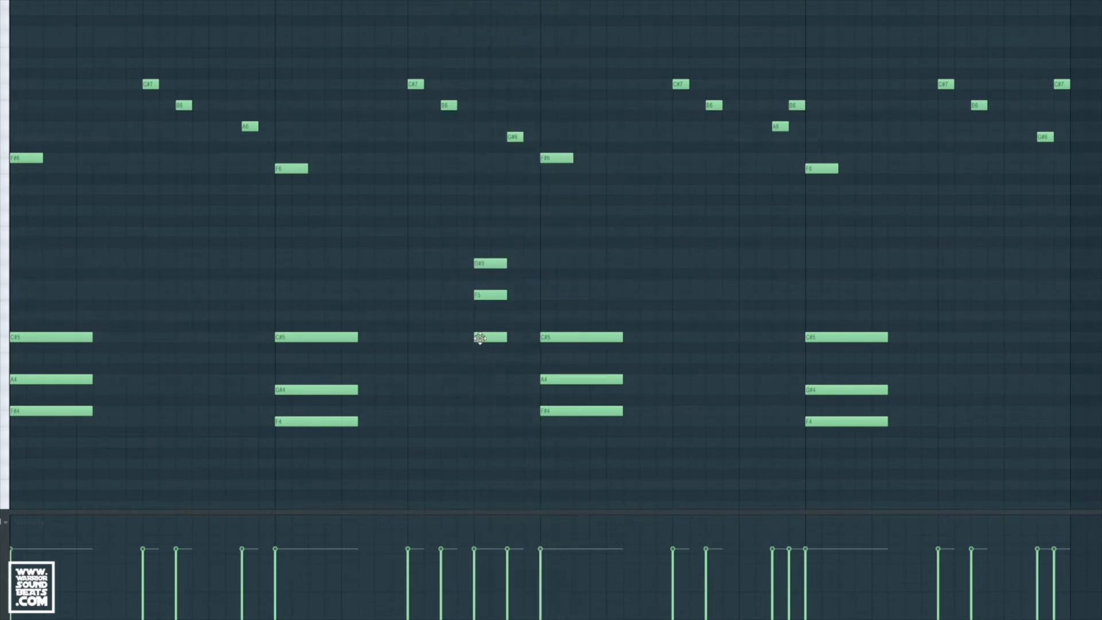
left_click(482, 410)
left_click_drag(505, 413, 519, 413)
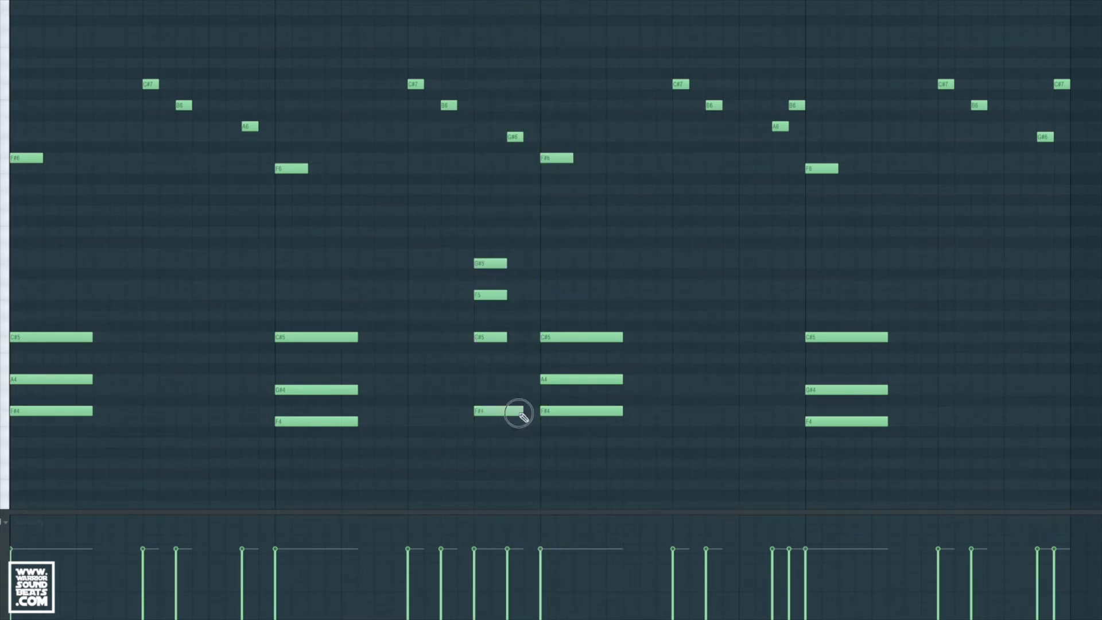
key("space")
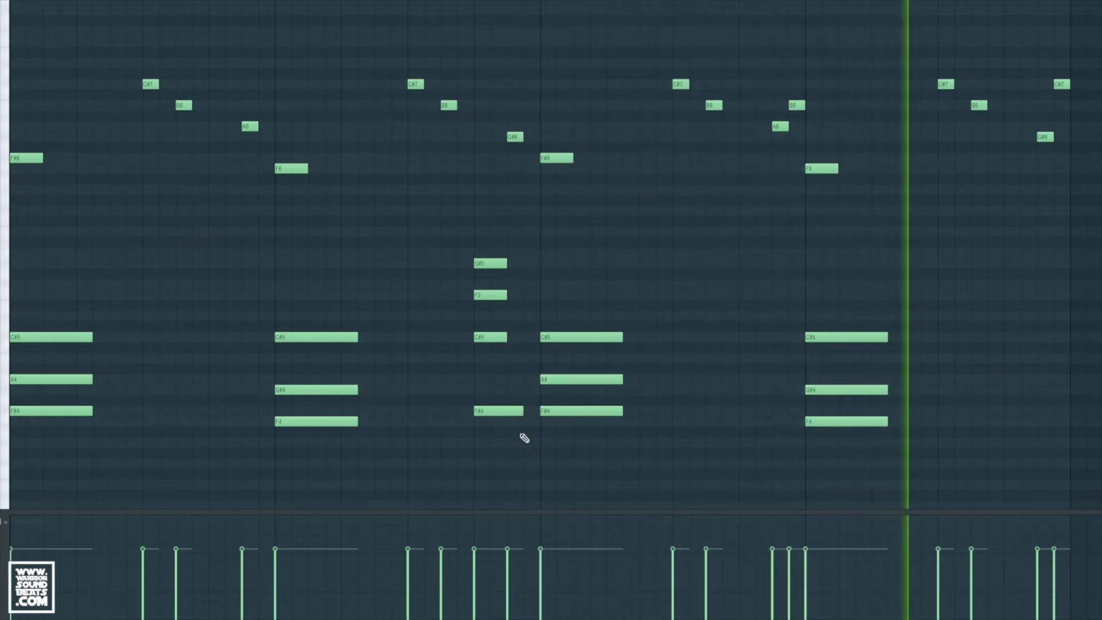
Copy the short four-note chord from bar 2 to step 13 of bar 4 and play the pattern.
left_click_drag(521, 438, 485, 247)
left_click_drag(488, 338, 1015, 349)
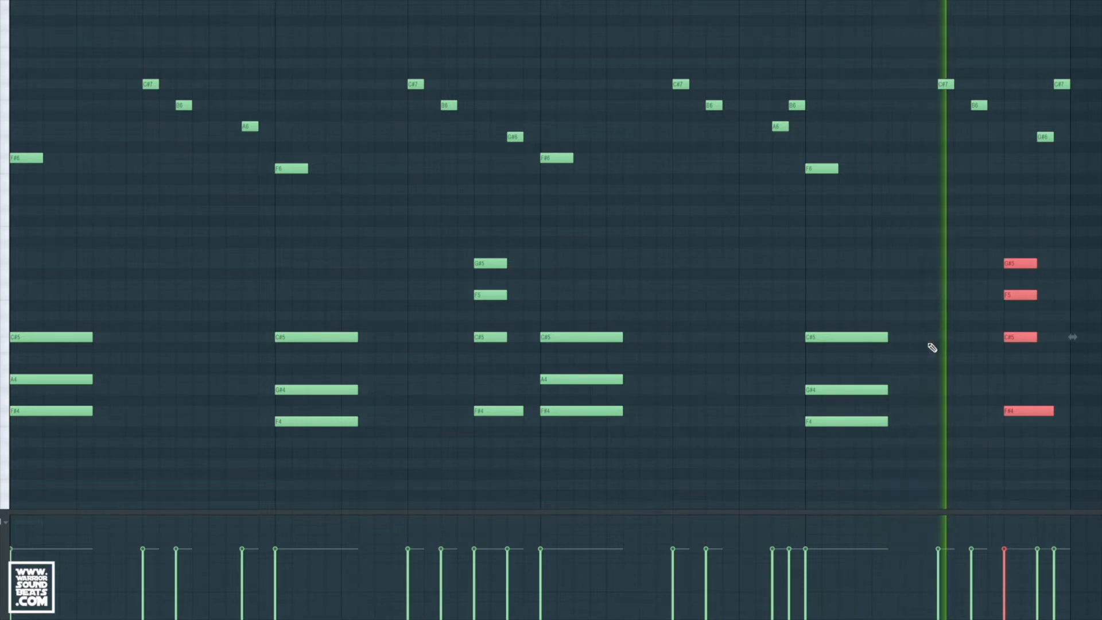
key("space")
right_click(914, 323)
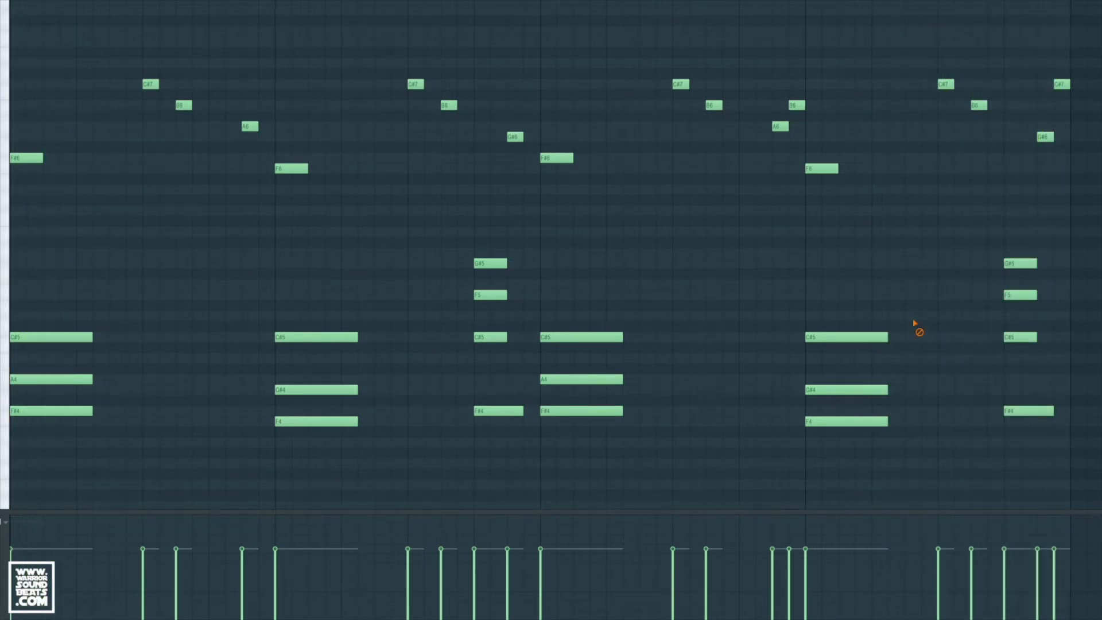
Duplicate the eight-bar playlist arrangement to bars 9 through 16 and delete the piano clip at bar 5.
left_click_drag(1101, 468, 103, 253)
right_click(204, 251)
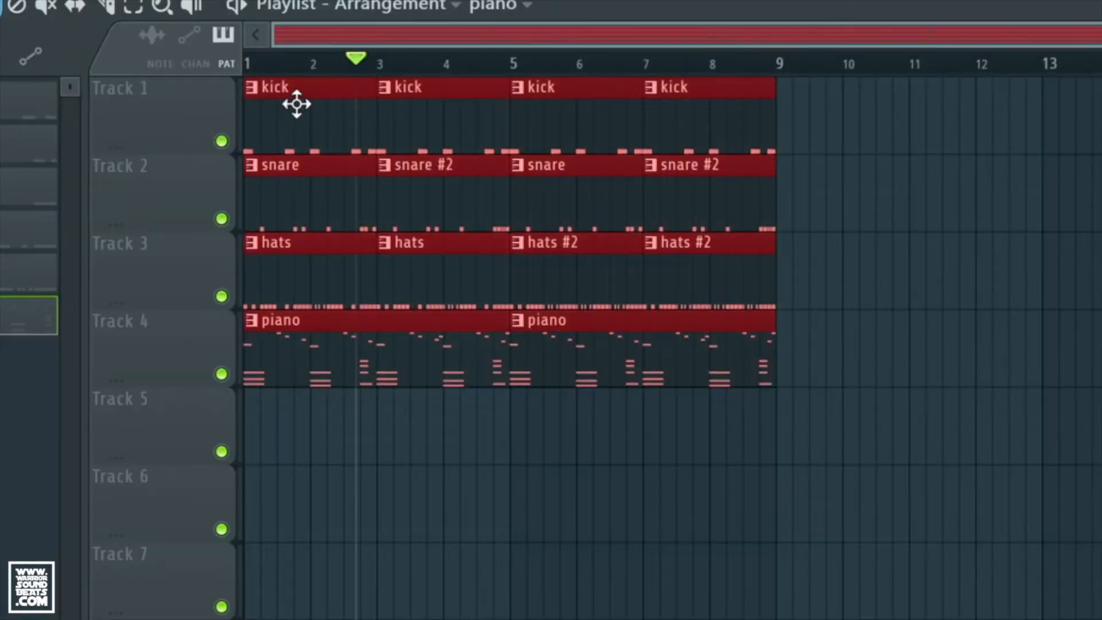
mouse_move(295, 103)
left_mouse_down()
mouse_move(955, 113)
mouse_move(898, 141)
mouse_move(839, 150)
mouse_move(824, 138)
left_mouse_up()
key("ctrl+d")
right_click(607, 338)
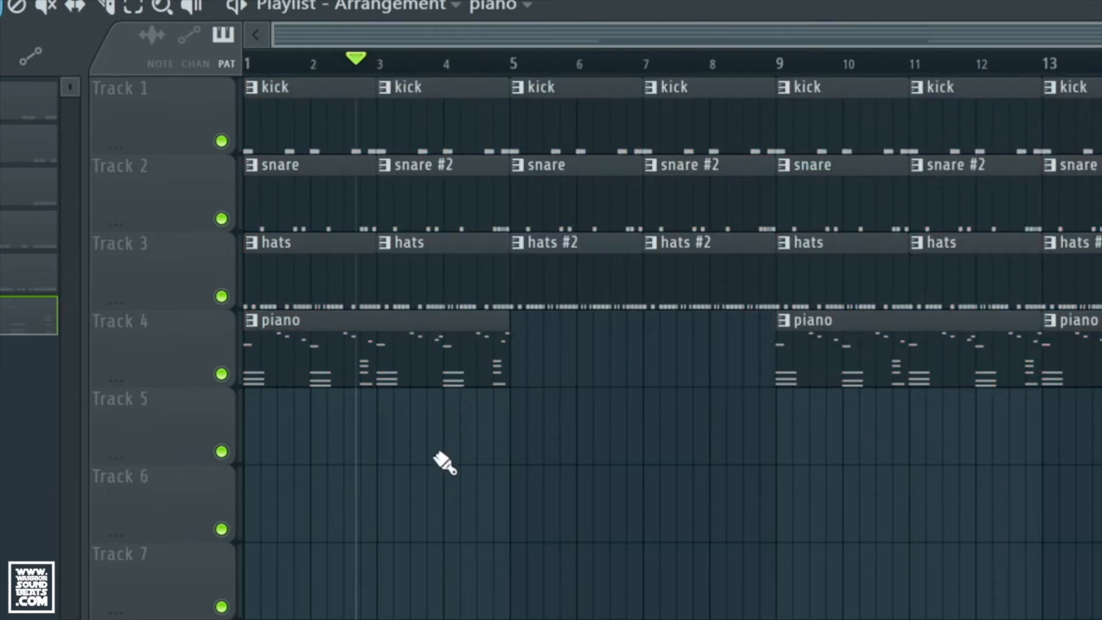
Make the piano clip at bar 1 unique and delete every chord in it except the opening F#4, A4 and C#5 chord.
left_click(266, 328)
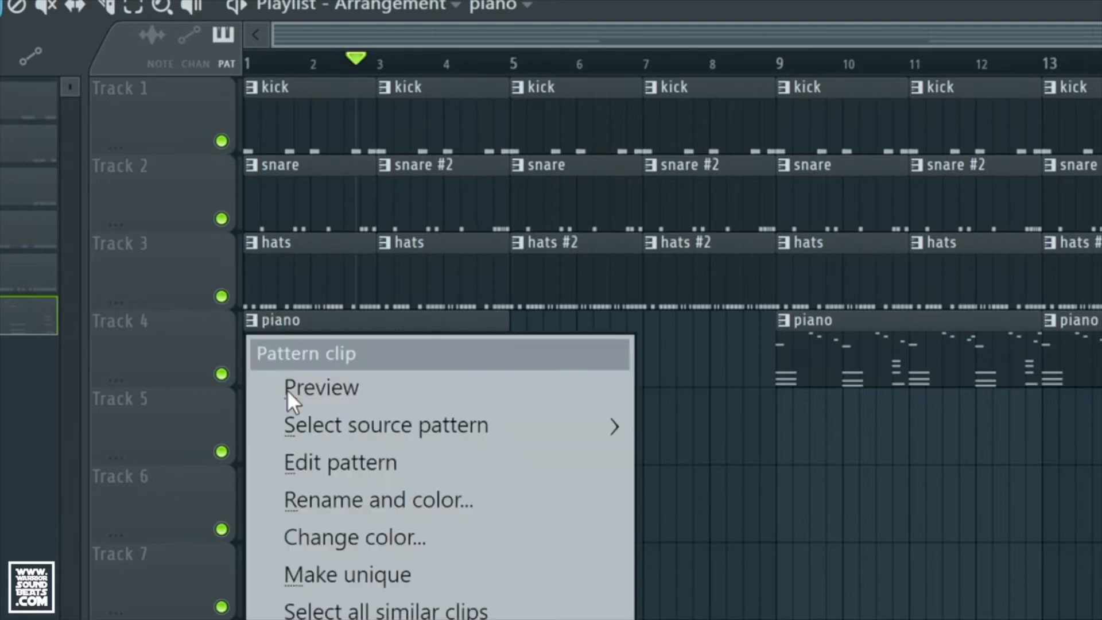
left_click(350, 573)
double_click(331, 357)
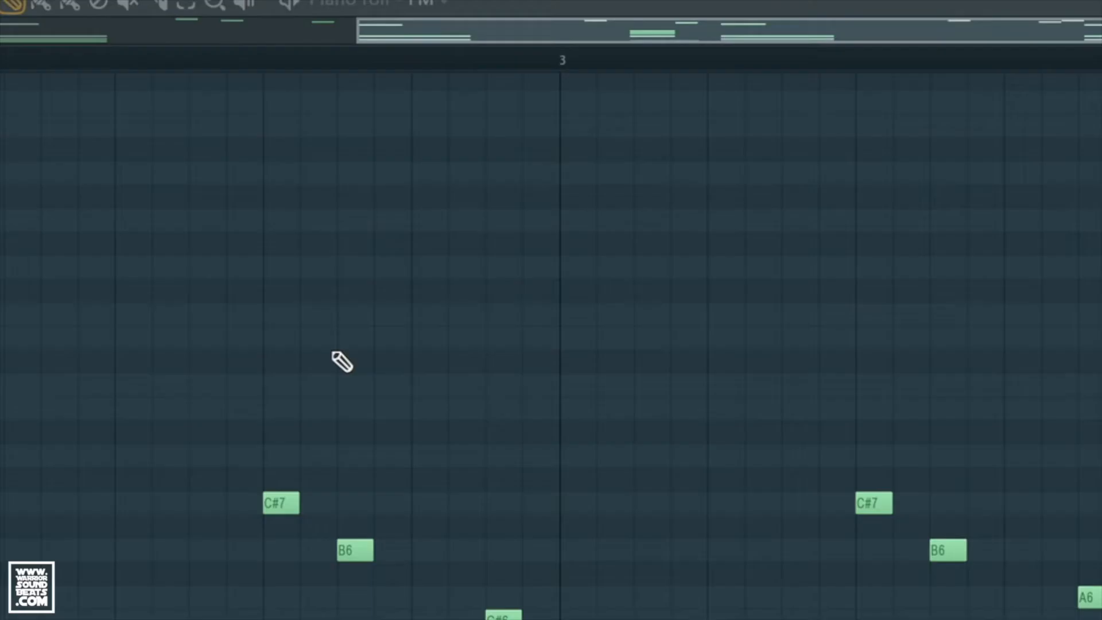
left_click(342, 361)
left_click_drag(1101, 619, 115, 619)
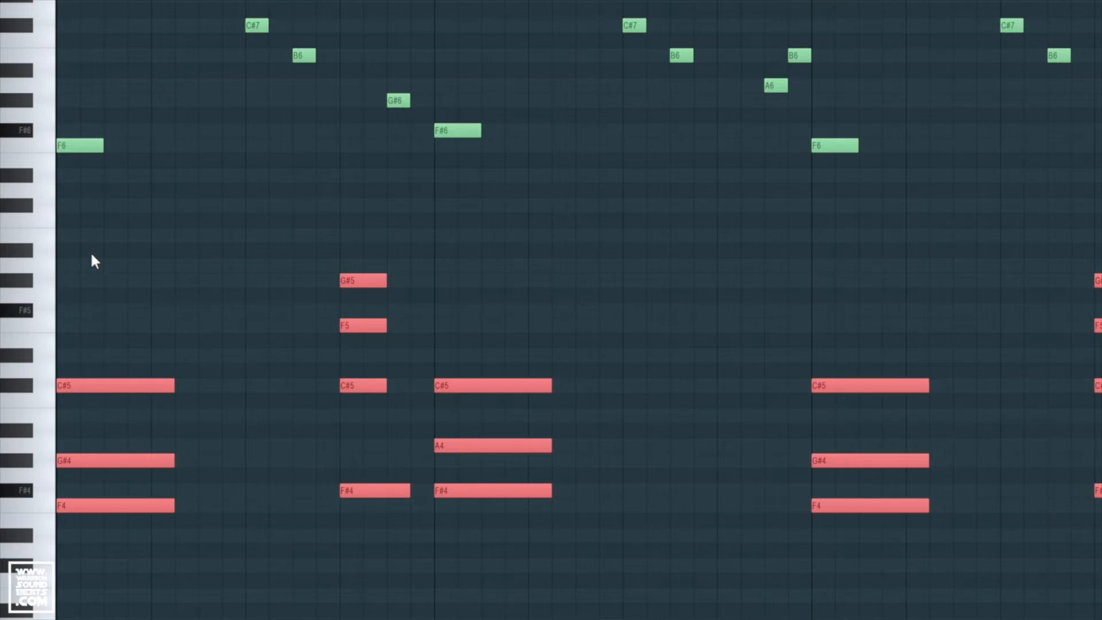
key("Delete")
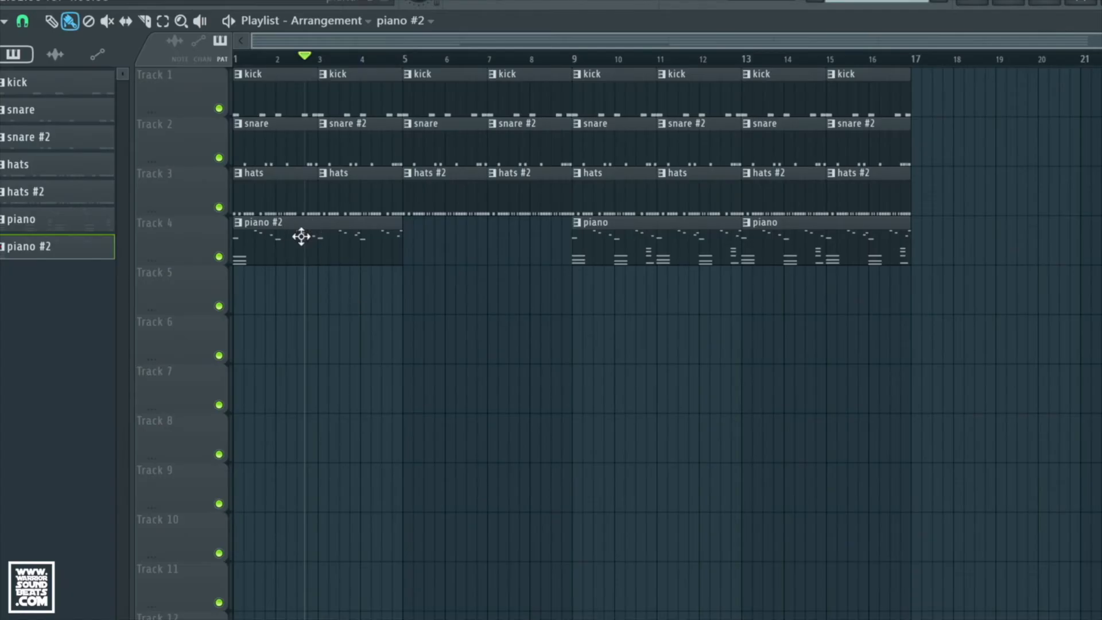
Place a piano #2 clip at bar 5 of track 4 and play the arrangement.
left_click(418, 248)
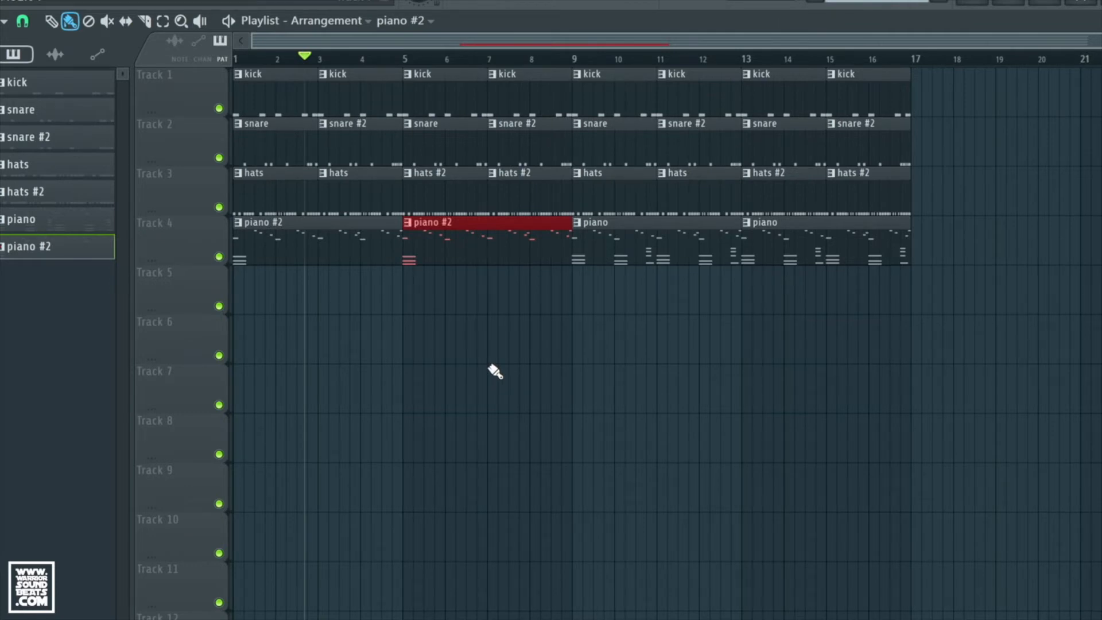
key("space")
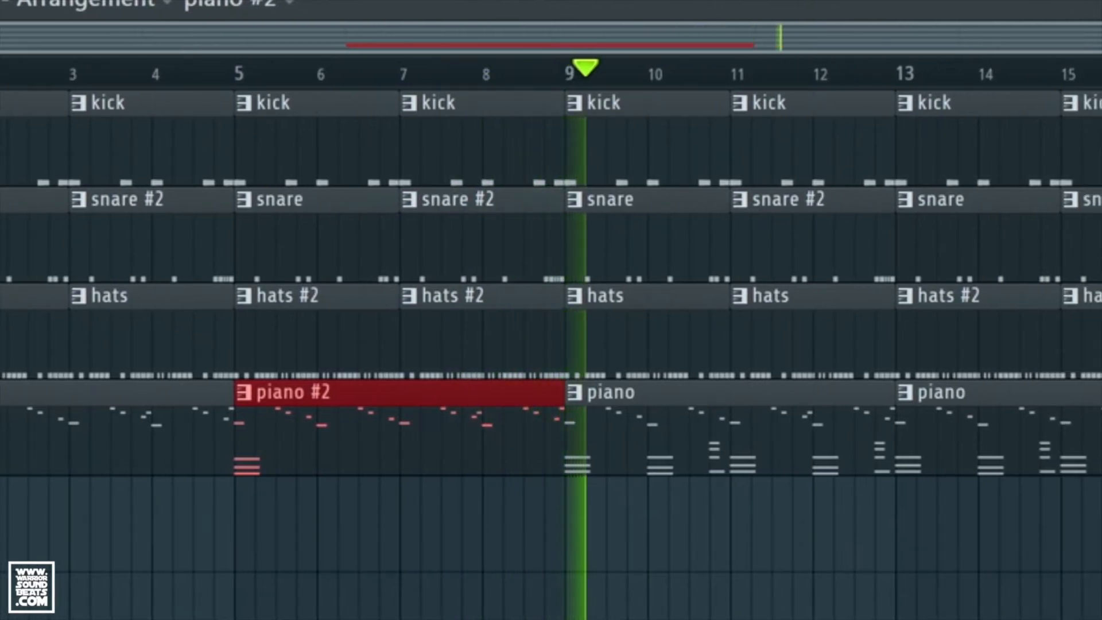
key("space")
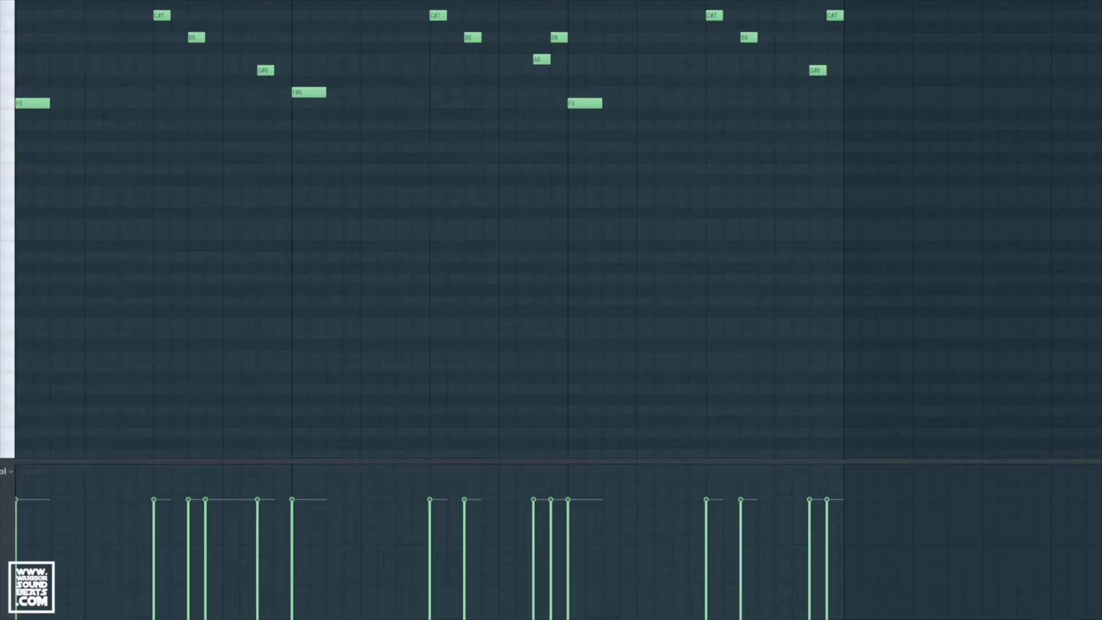
Copy the opening F#4, A4 and C#5 chord of piano #2 to step 9 of bar 1 and steps 1 and 9 of bar 2.
key("ctrl+z")
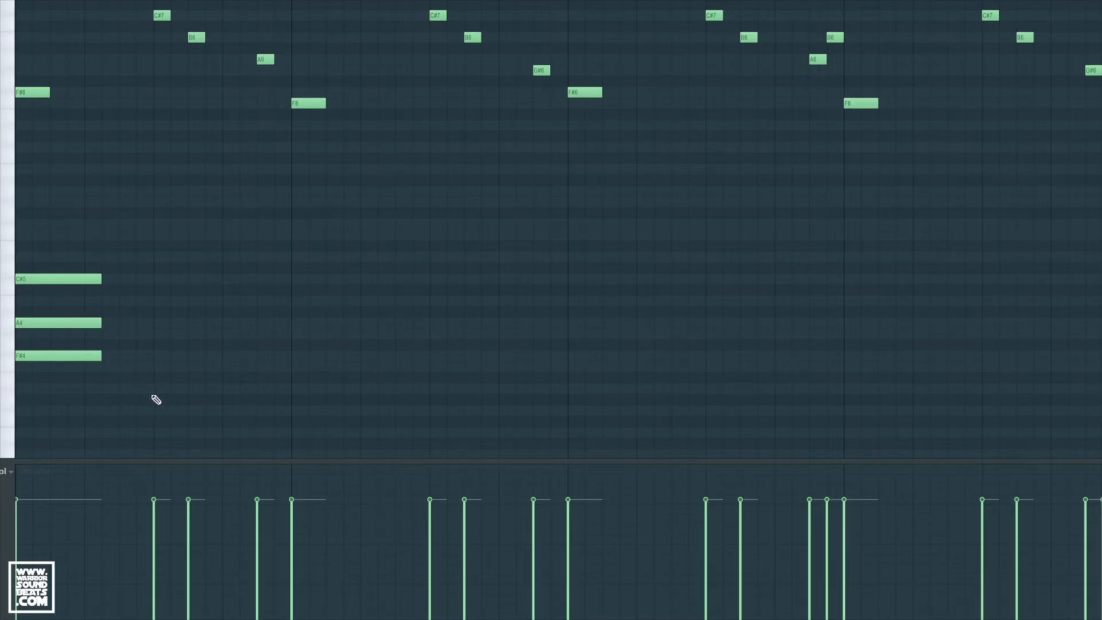
left_click_drag(152, 400, 17, 240)
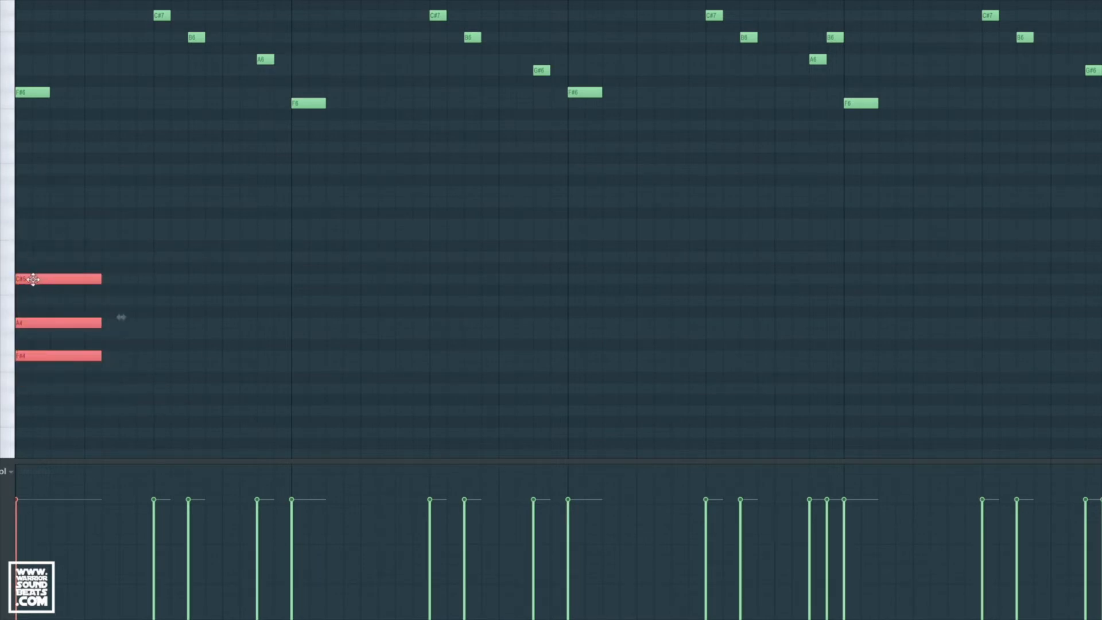
left_click_drag(34, 280, 457, 287, "shift")
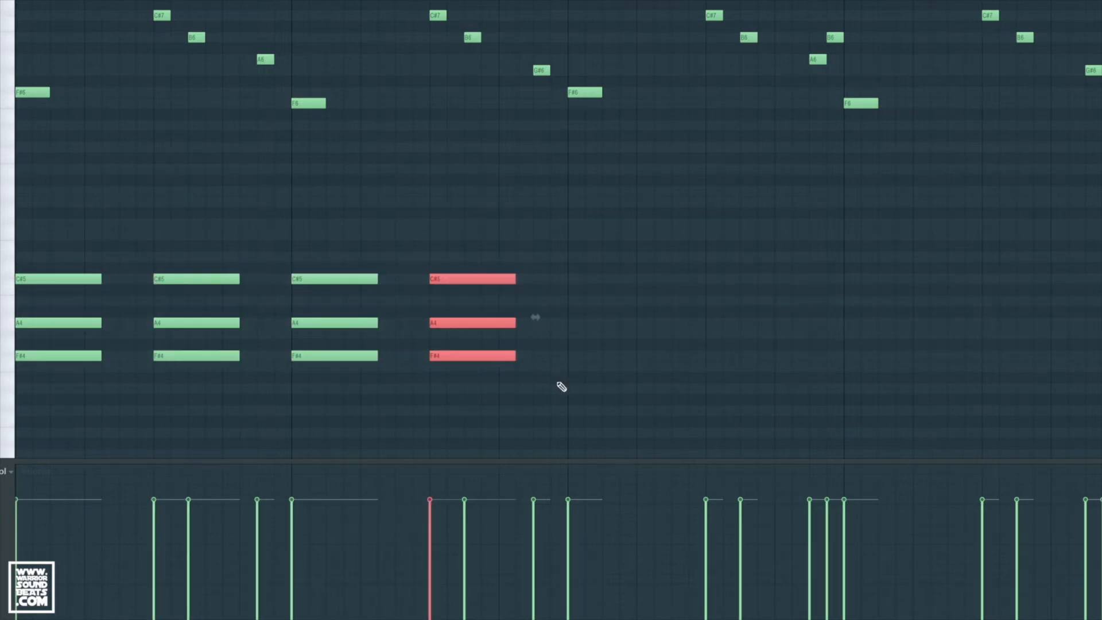
Lower the velocities of the three copied chords, each quieter than the one before, for an echo effect and play the pattern.
left_click_drag(558, 384, 167, 251, "ctrl")
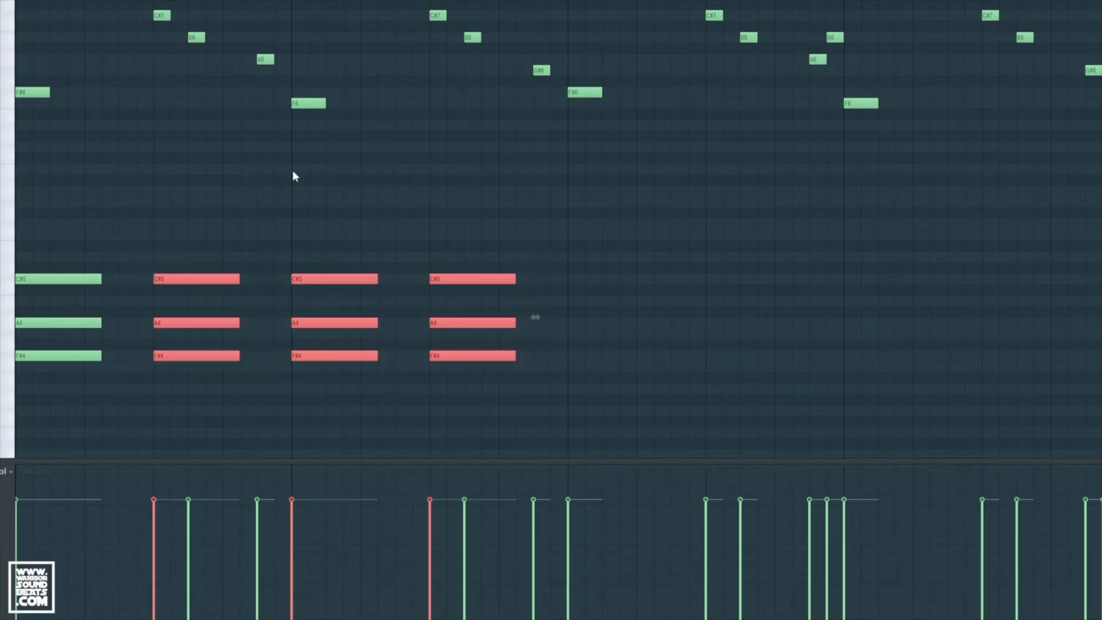
scroll(293, 171, "down", 15, "alt")
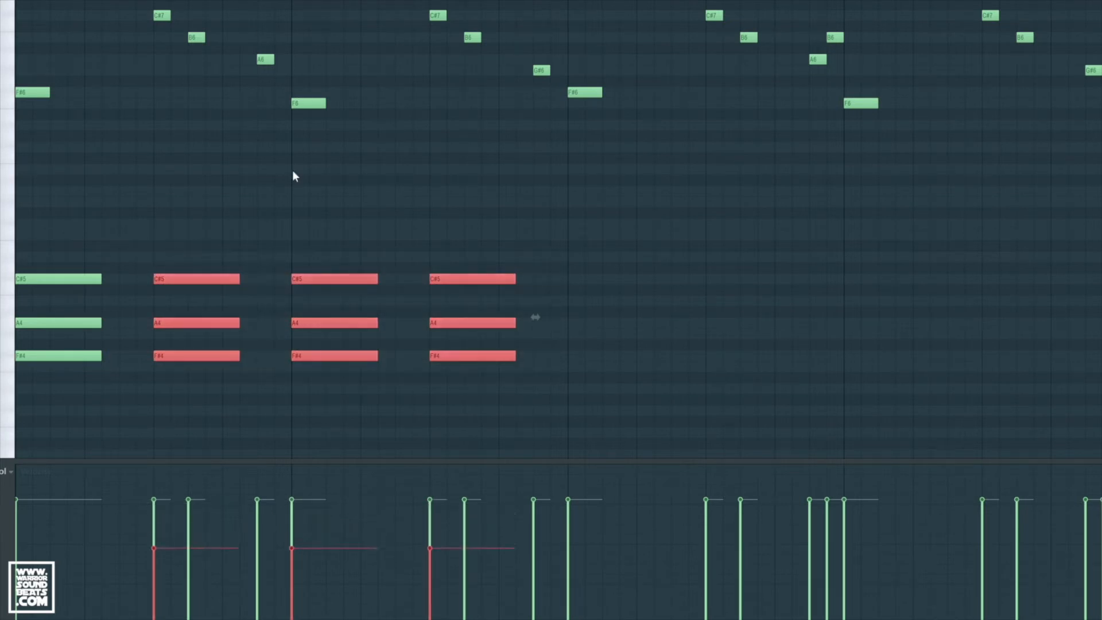
scroll(293, 177, "down", 10, "alt")
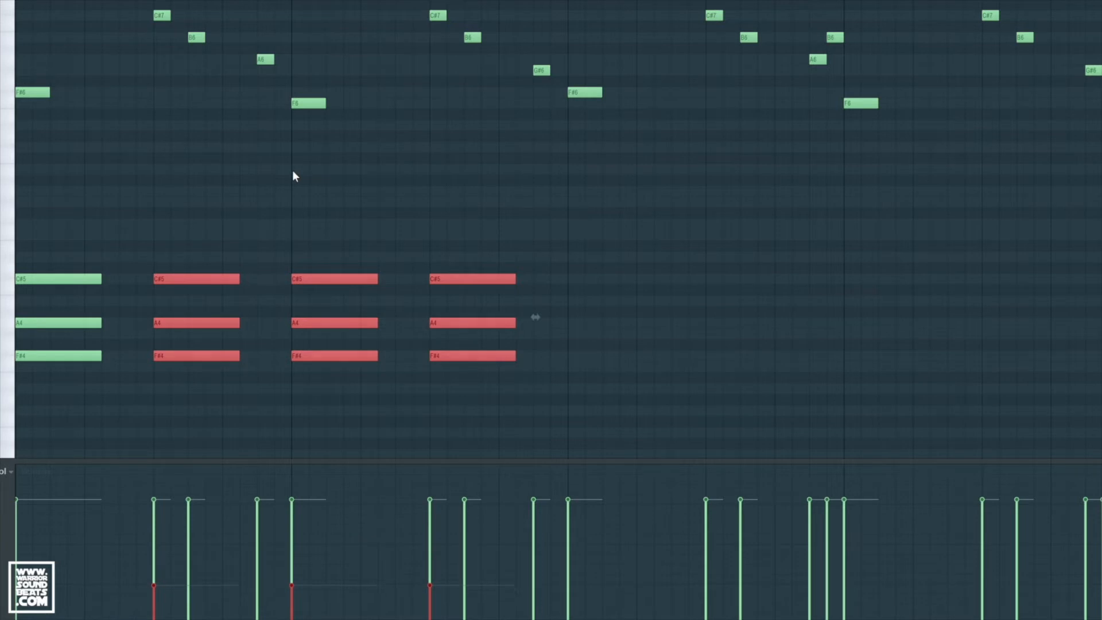
left_click(392, 377)
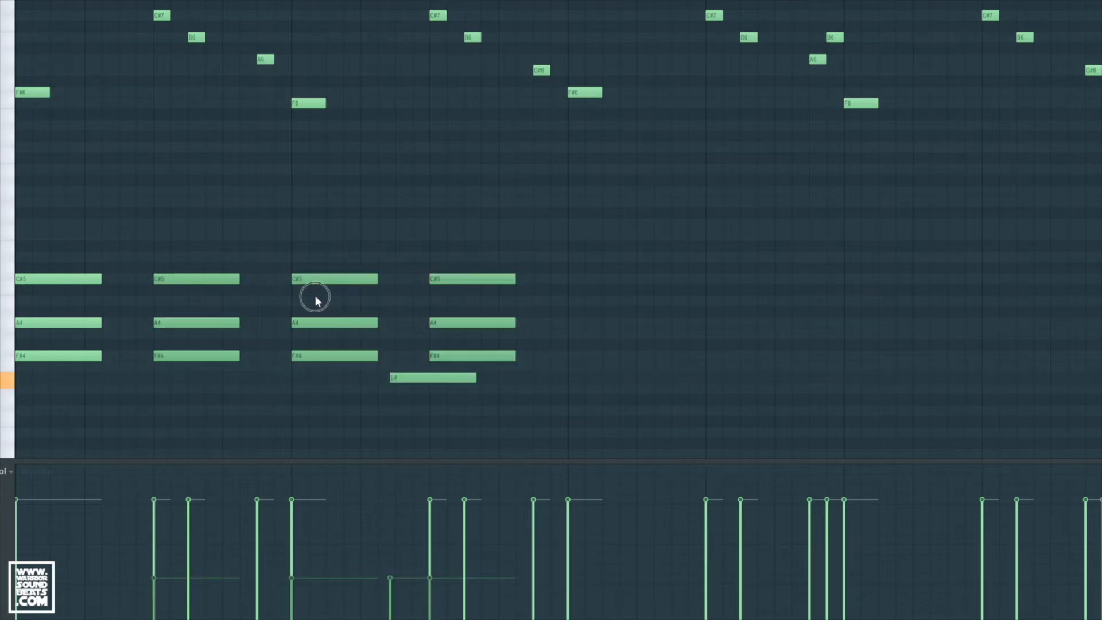
right_click(395, 376)
left_click_drag(395, 377, 315, 276)
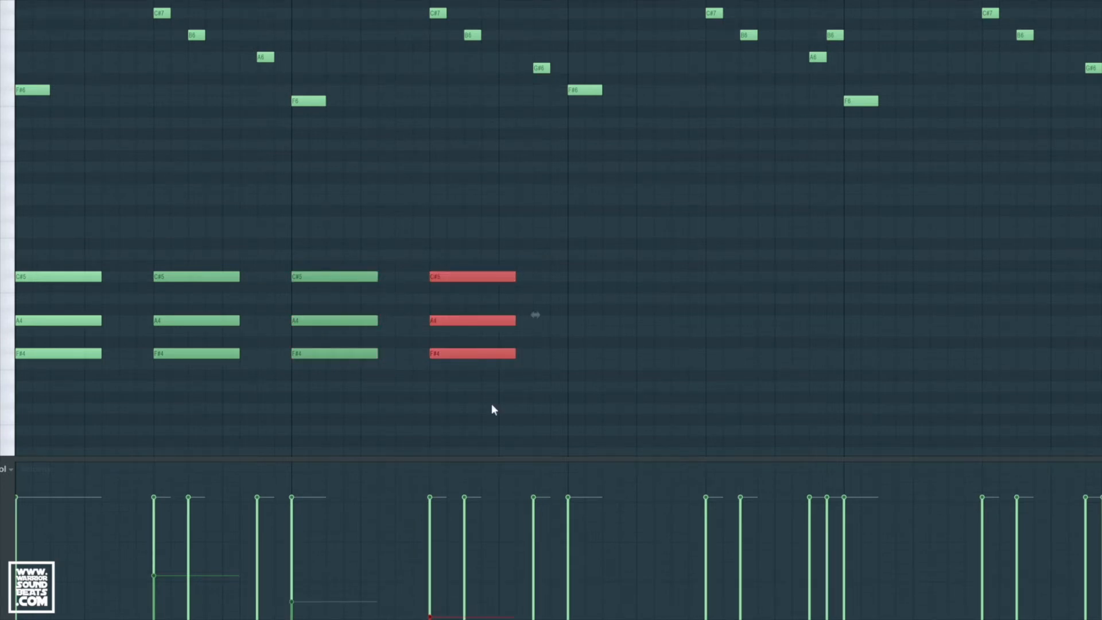
key("space")
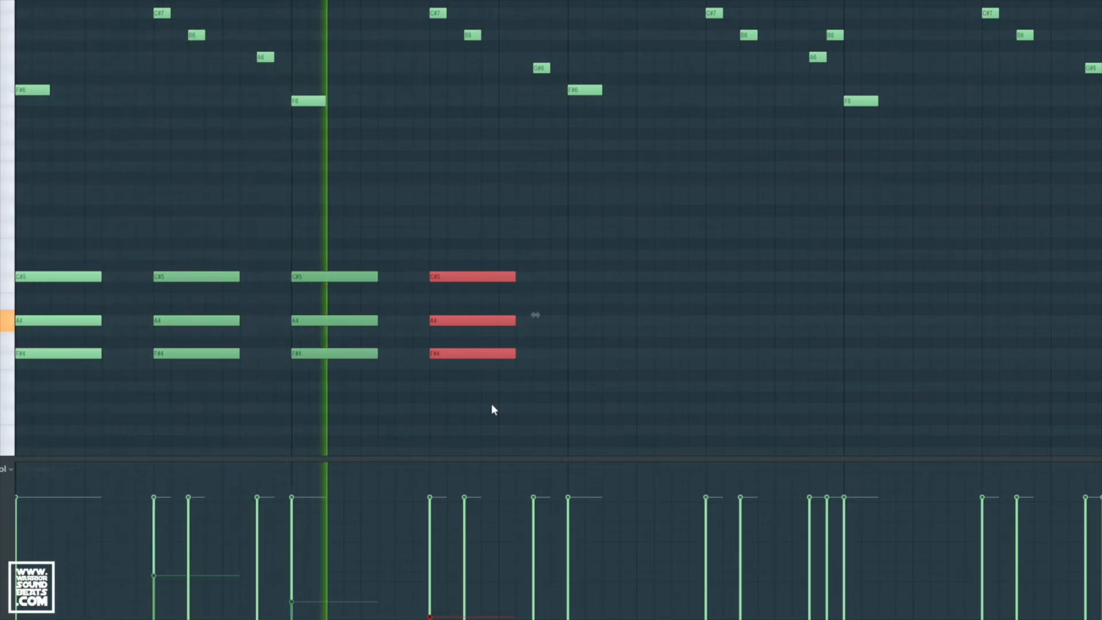
key("space")
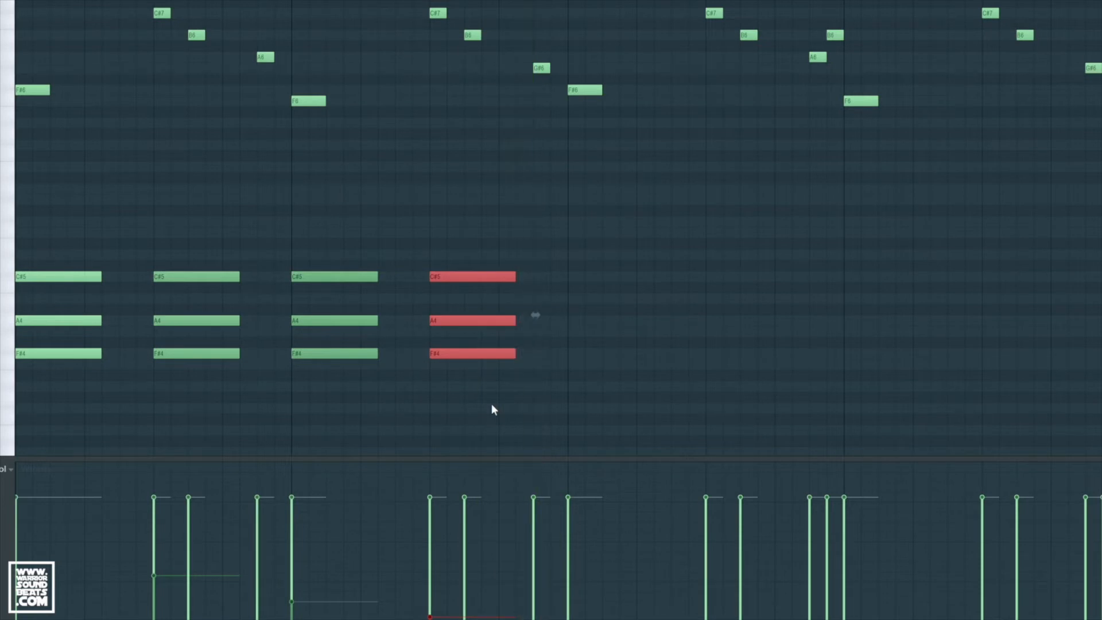
Move the three echo chords earlier so each starts five steps after the previous chord, end to end.
left_click(491, 398, "ctrl")
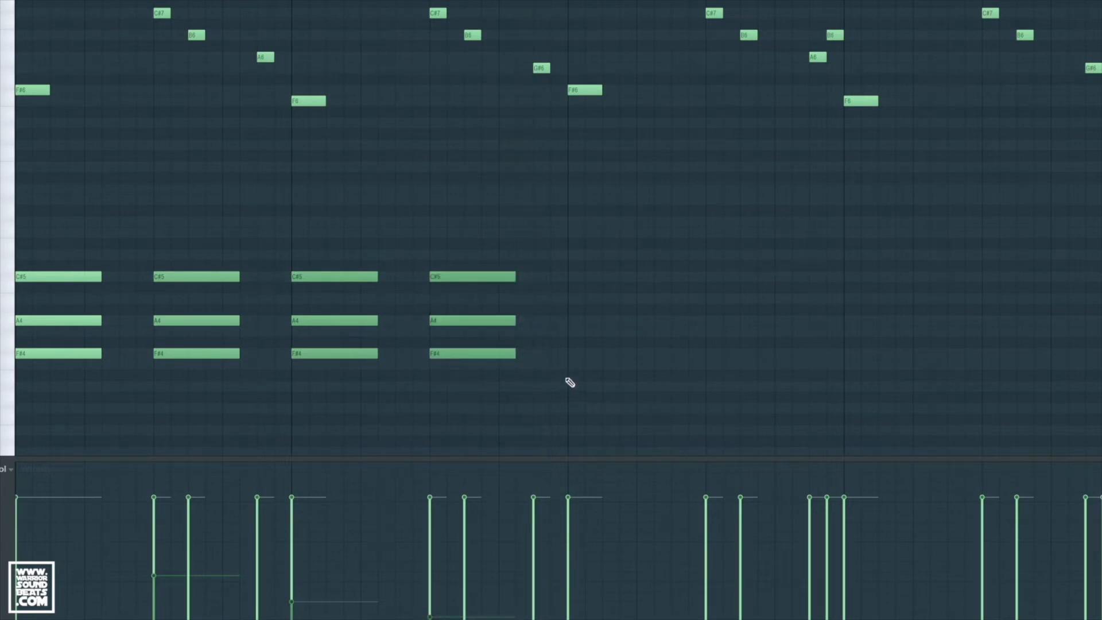
left_click_drag(567, 379, 168, 228)
left_click_drag(213, 279, 162, 277)
left_click(461, 388, "ctrl")
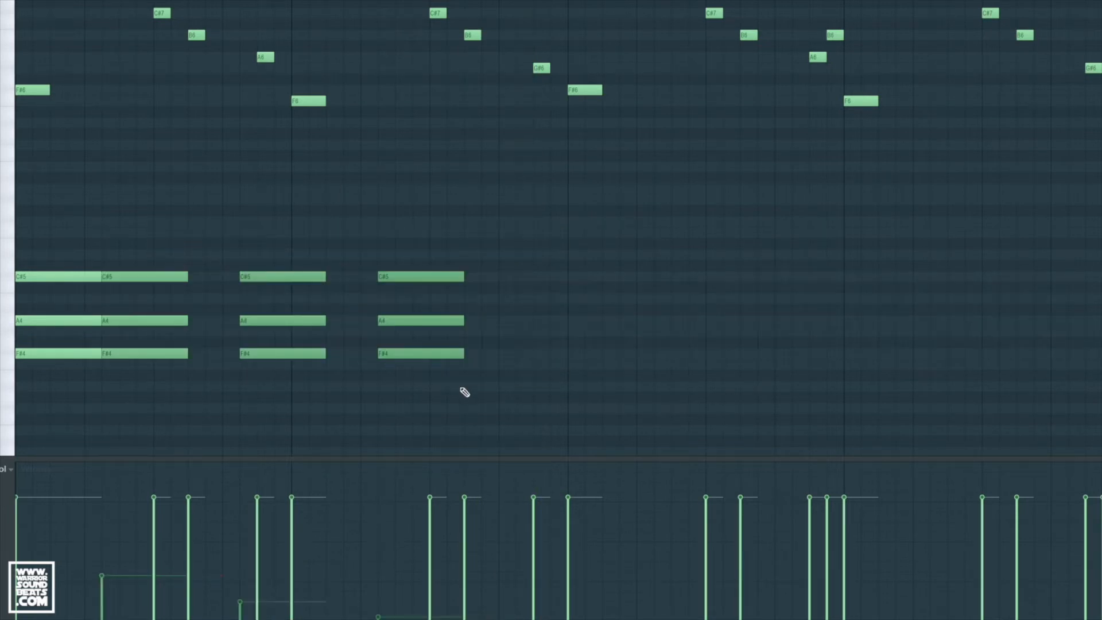
left_click_drag(486, 399, 230, 279)
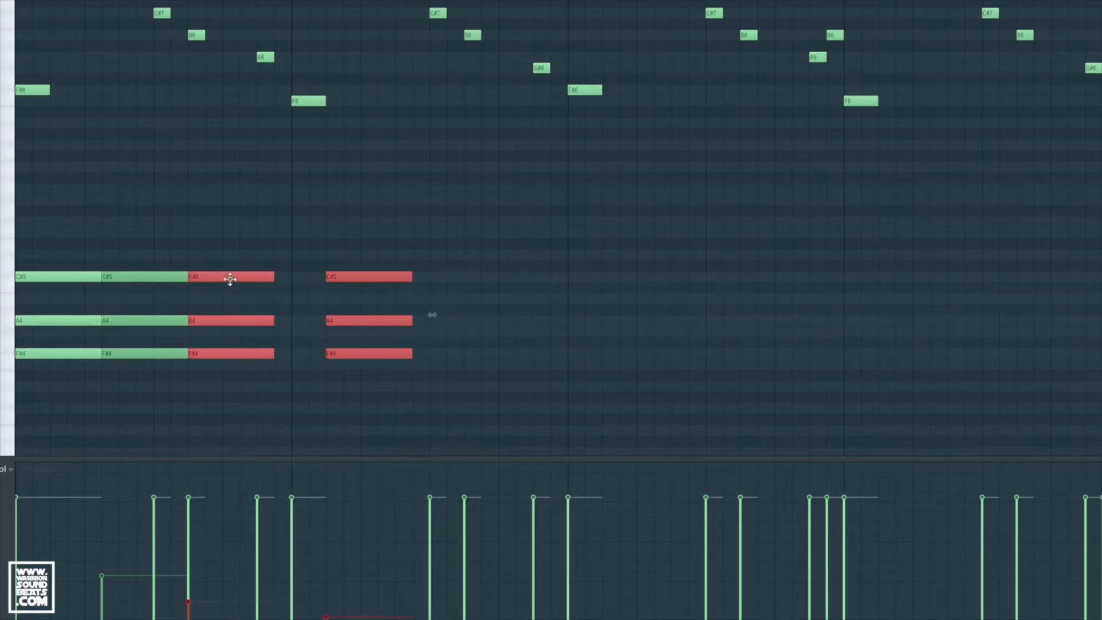
left_click_drag(438, 372, 330, 274)
left_click_drag(362, 278, 310, 278)
Raise the velocities of the three echo chords slightly and play the pattern.
left_click_drag(409, 354, 170, 269)
scroll(499, 300, "down", 1)
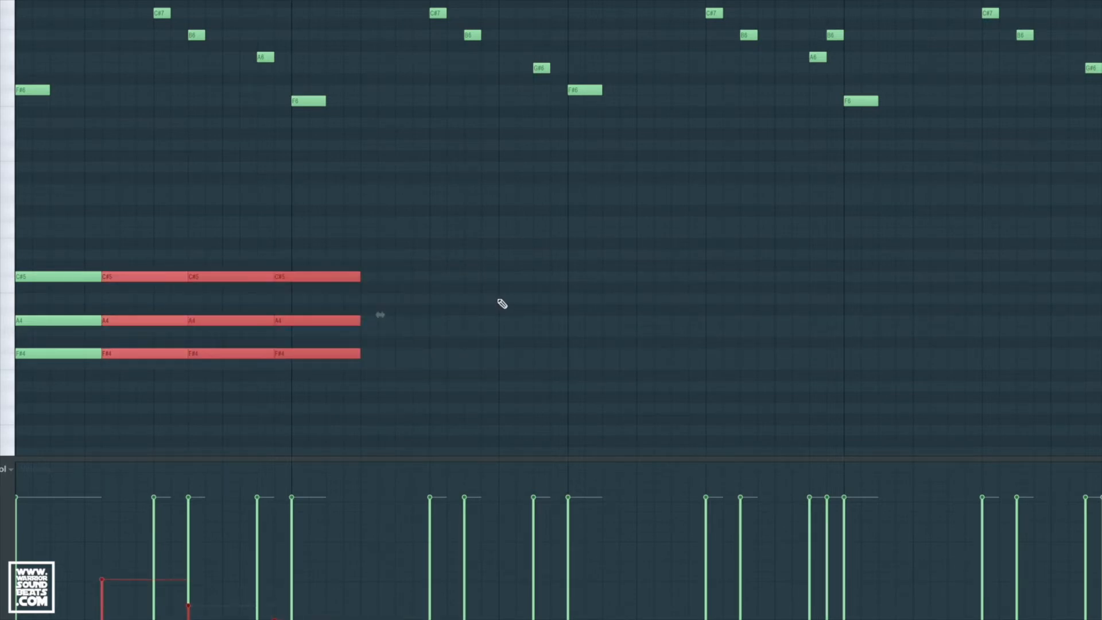
scroll(499, 300, "up", 2)
key("space")
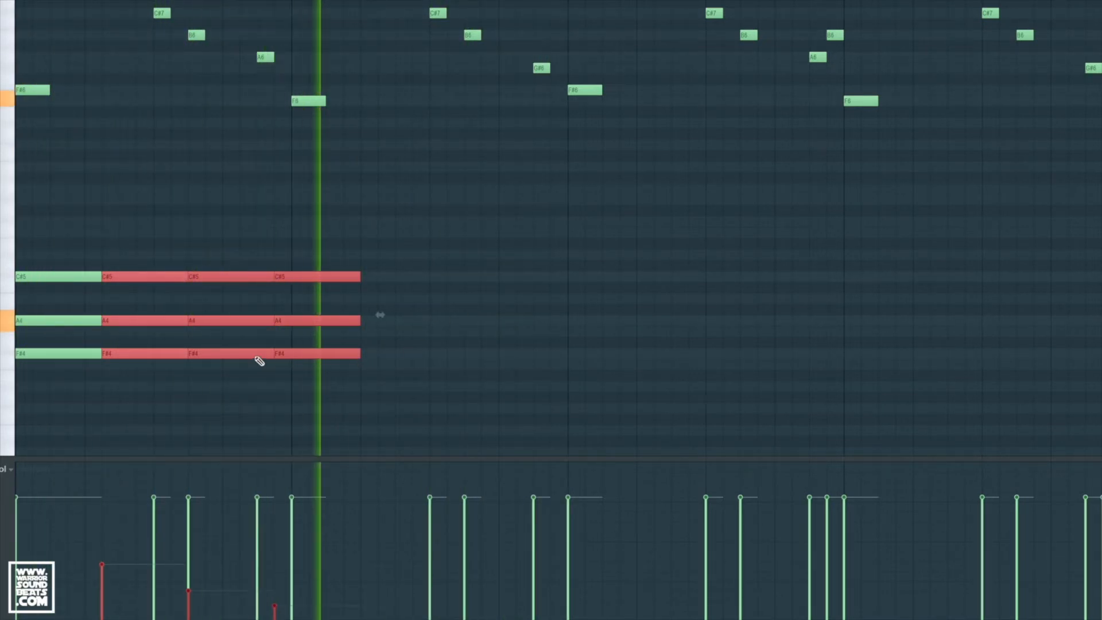
key("space")
Shift the echo chords earlier so the chords start four steps apart, and audition them.
left_click_drag(159, 275, 143, 276)
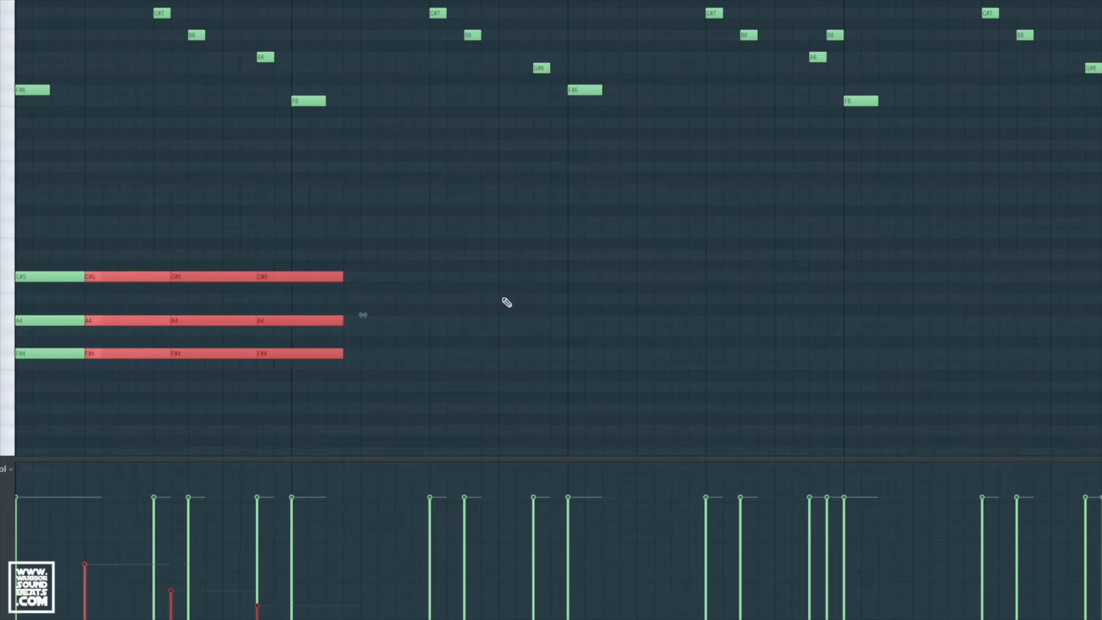
left_click_drag(496, 302, 457, 330)
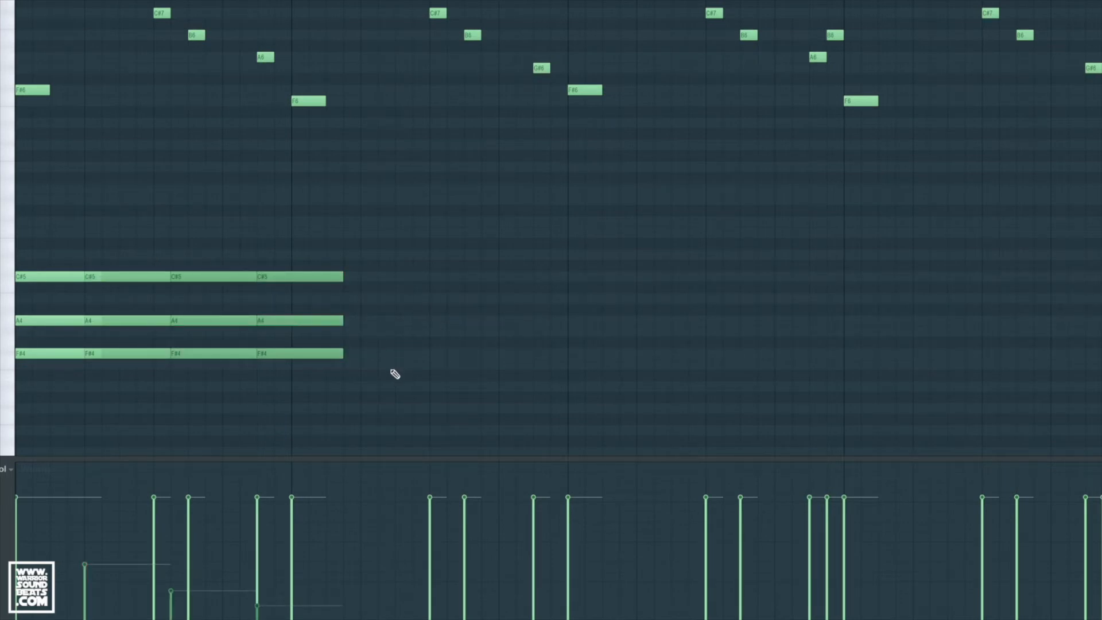
left_click_drag(303, 276, 285, 276)
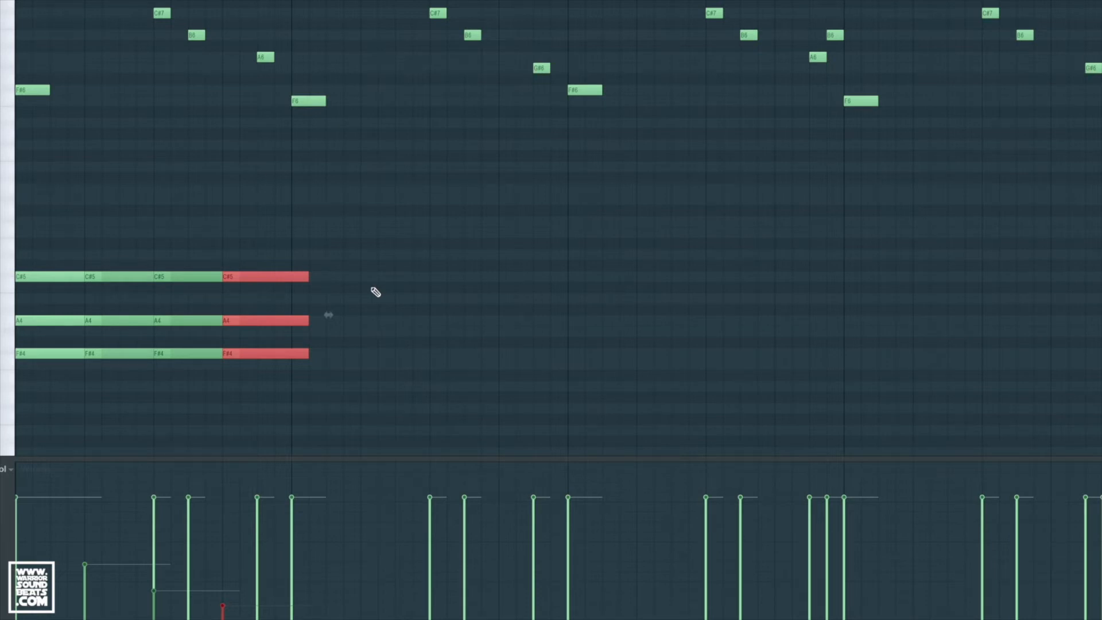
key("space")
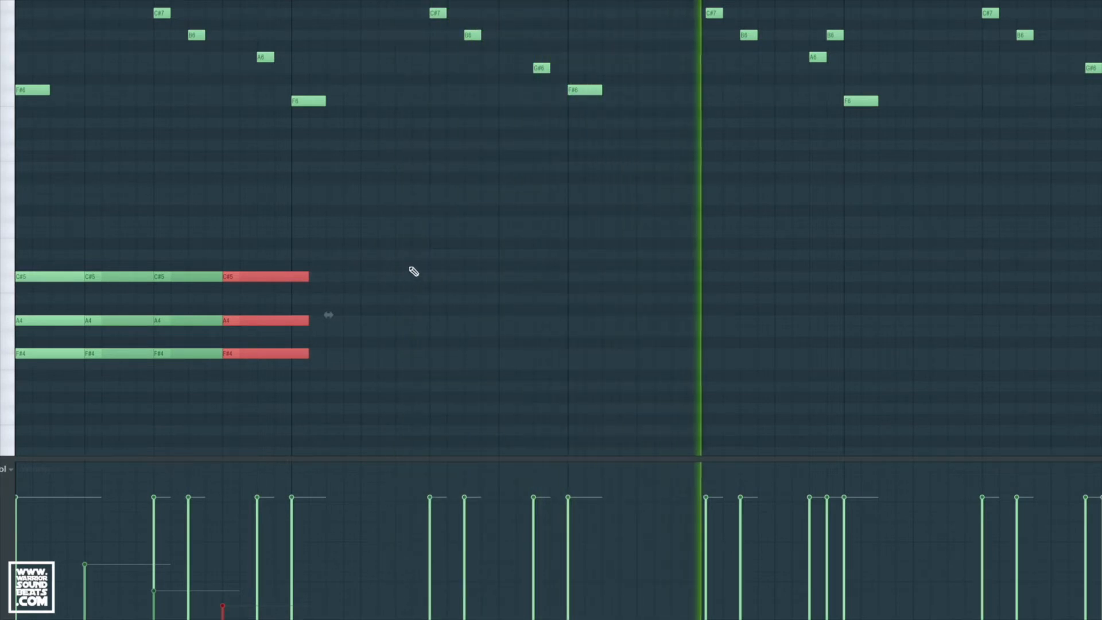
left_click(477, 267, "ctrl")
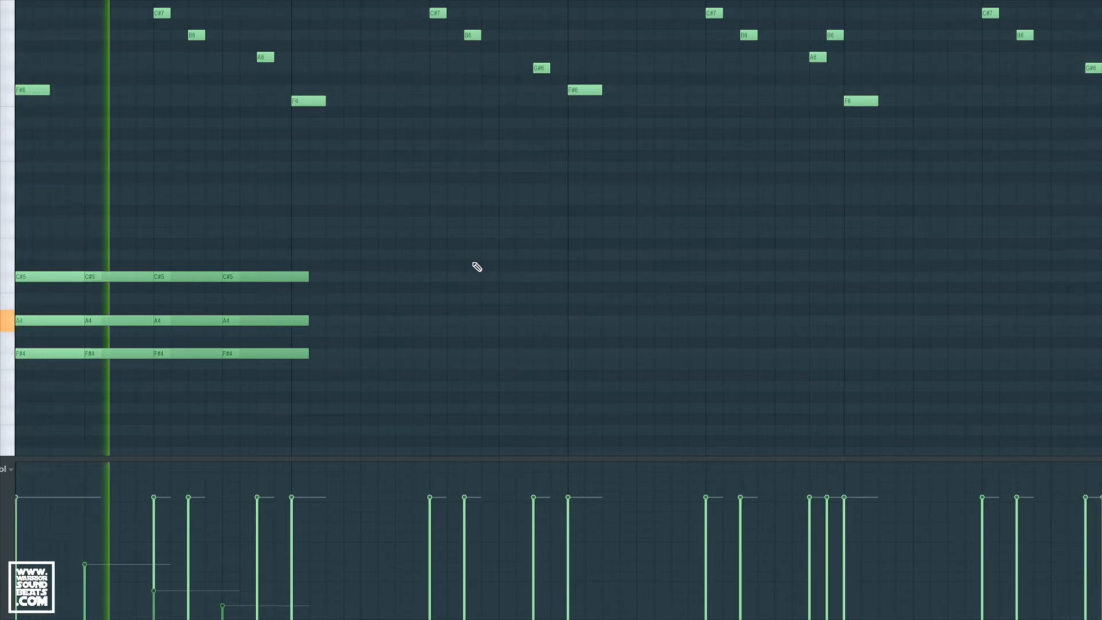
key("F7")
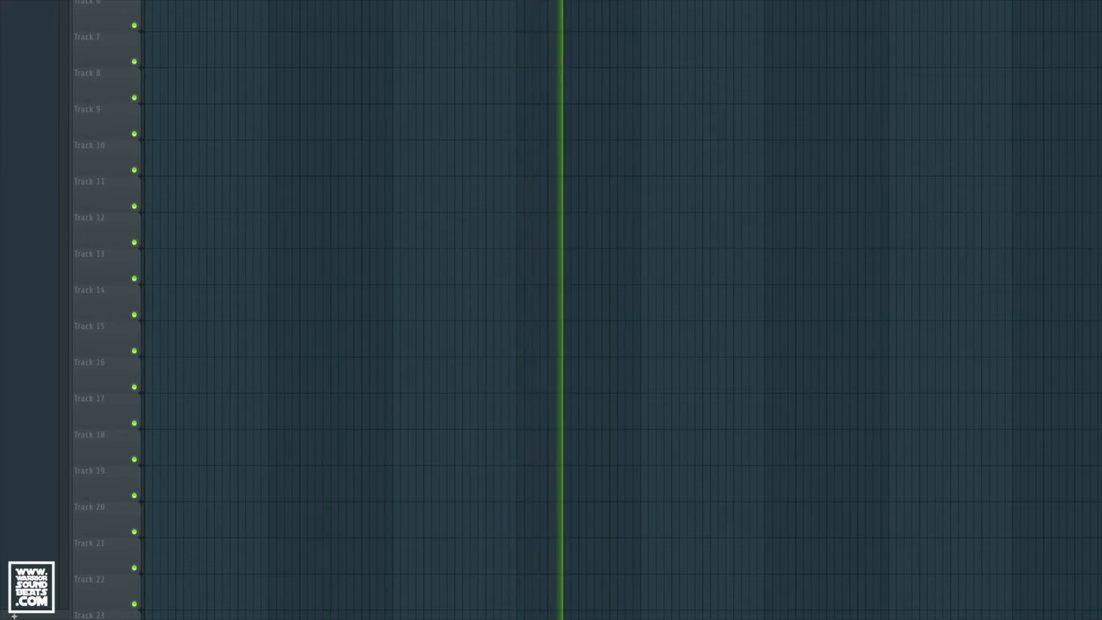
key("space")
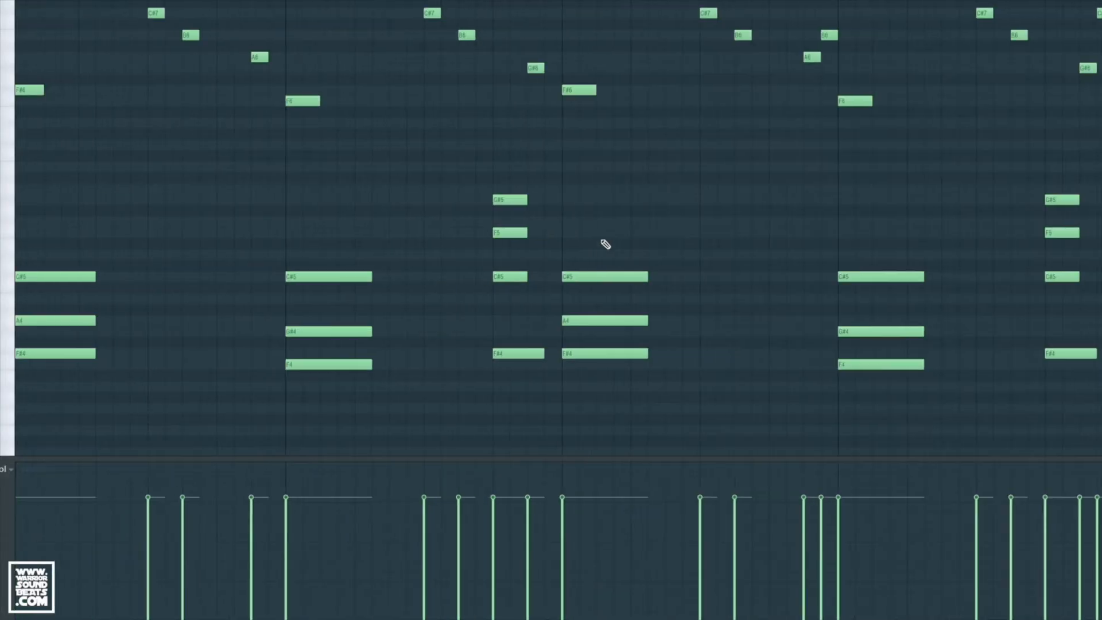
Copy all chords of the piano pattern four steps later, lower the copies' velocities as a single echo and play it.
left_click_drag(1101, 379, 13, 178)
left_click_drag(68, 280, 29, 278)
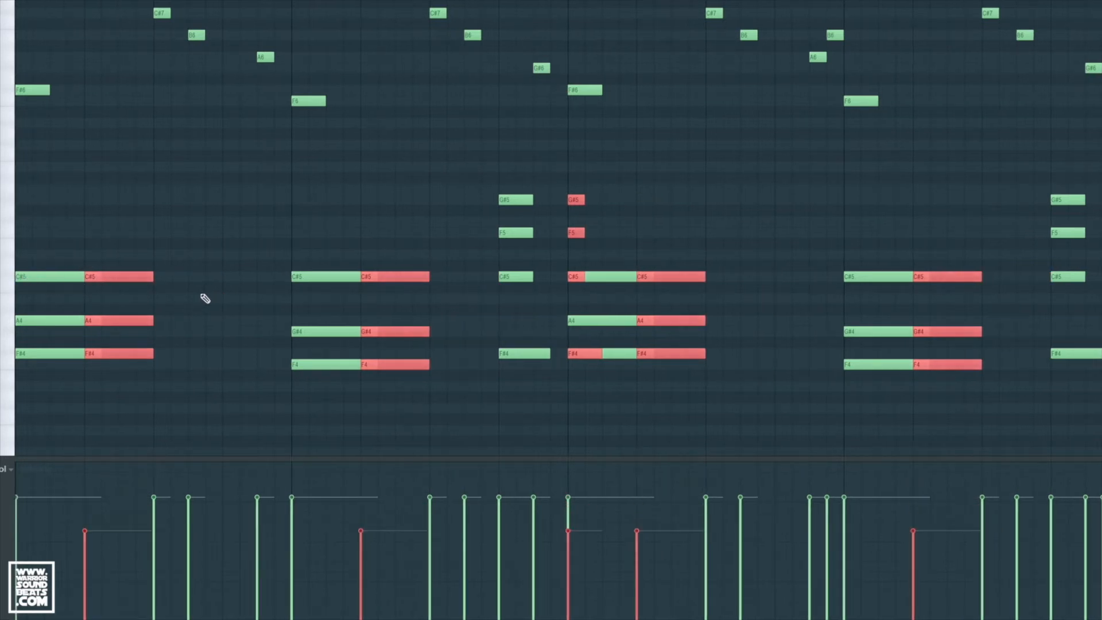
scroll(206, 299, "down", 7)
key("space")
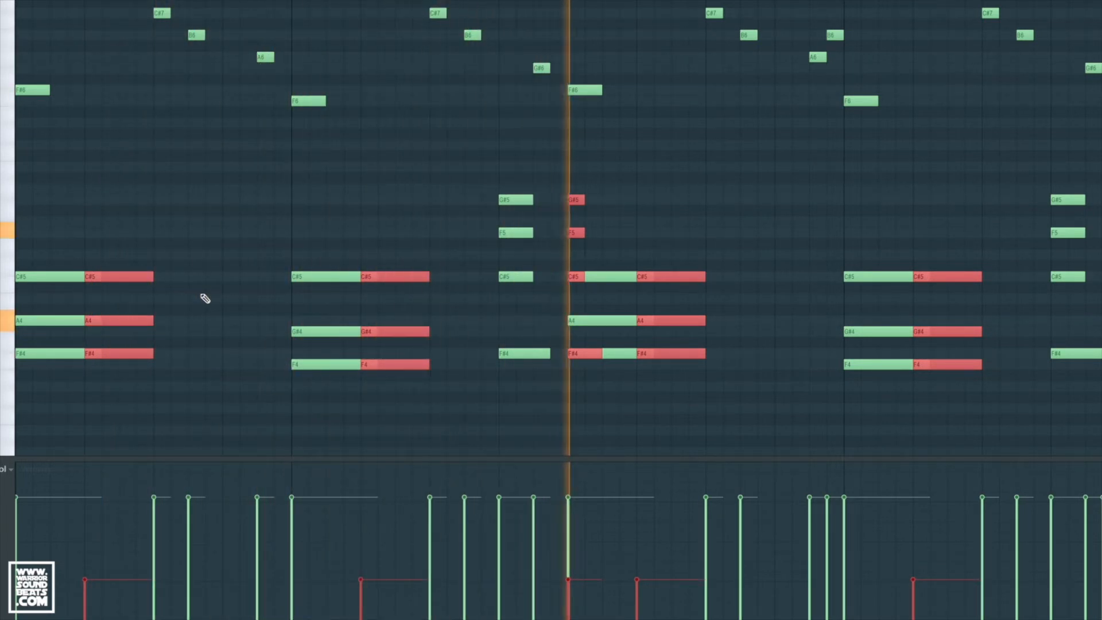
key("space")
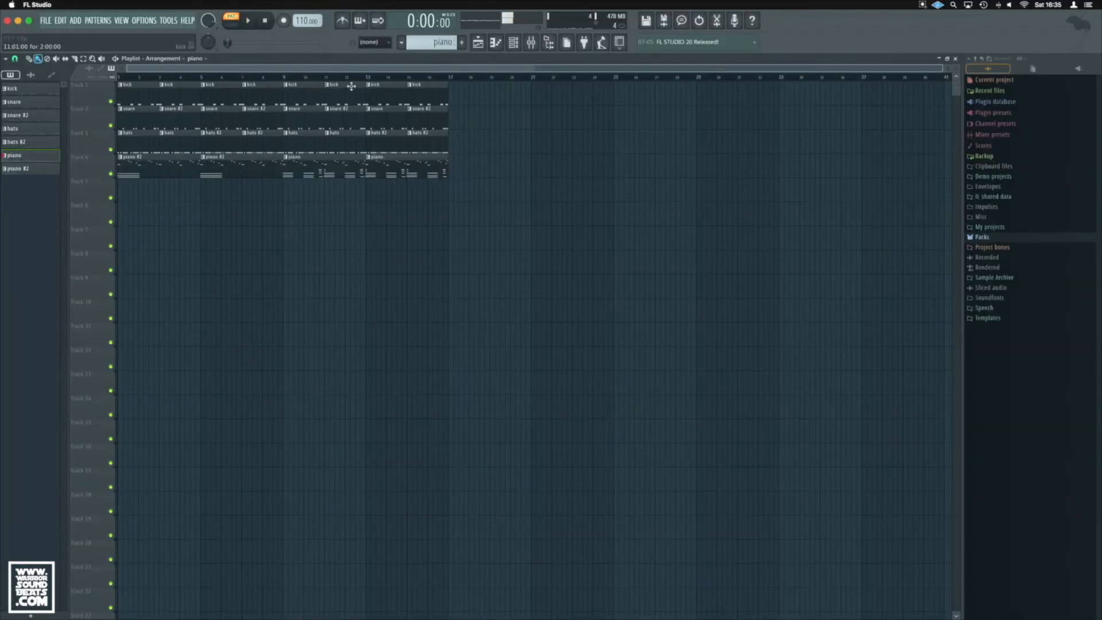
Switch playback to song mode and play the arrangement from just before bar 9.
key("l")
key("space")
left_click(276, 77)
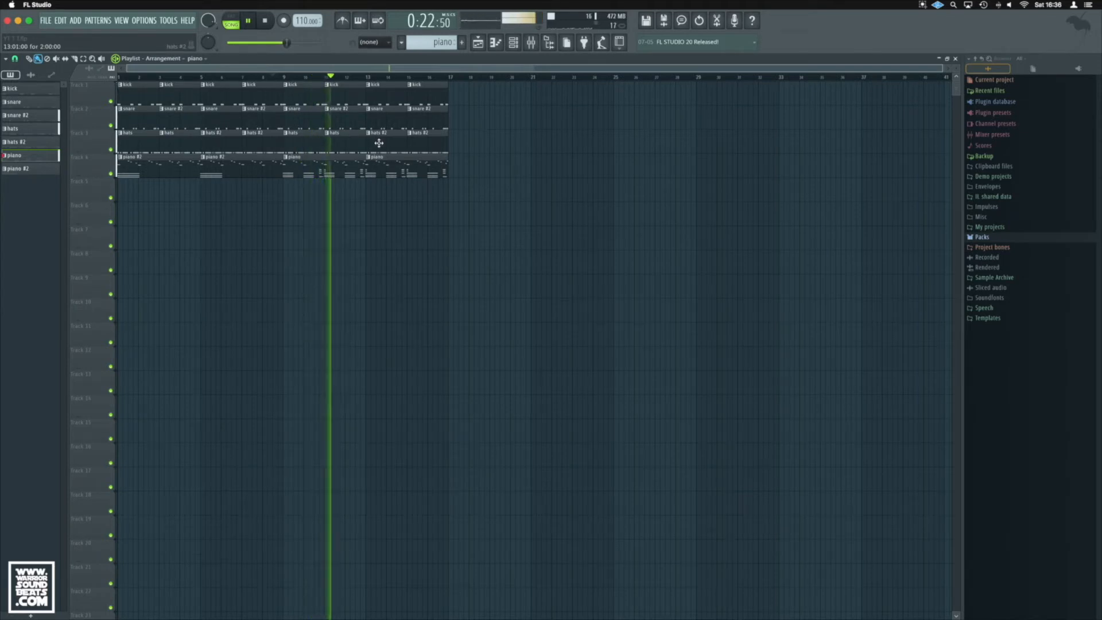
Delete the long high note just before bar 3 from the piano pattern's melody and return to the playlist.
mouse_move(390, 158)
left_mouse_down()
mouse_move(431, 163)
mouse_move(393, 165)
left_mouse_up()
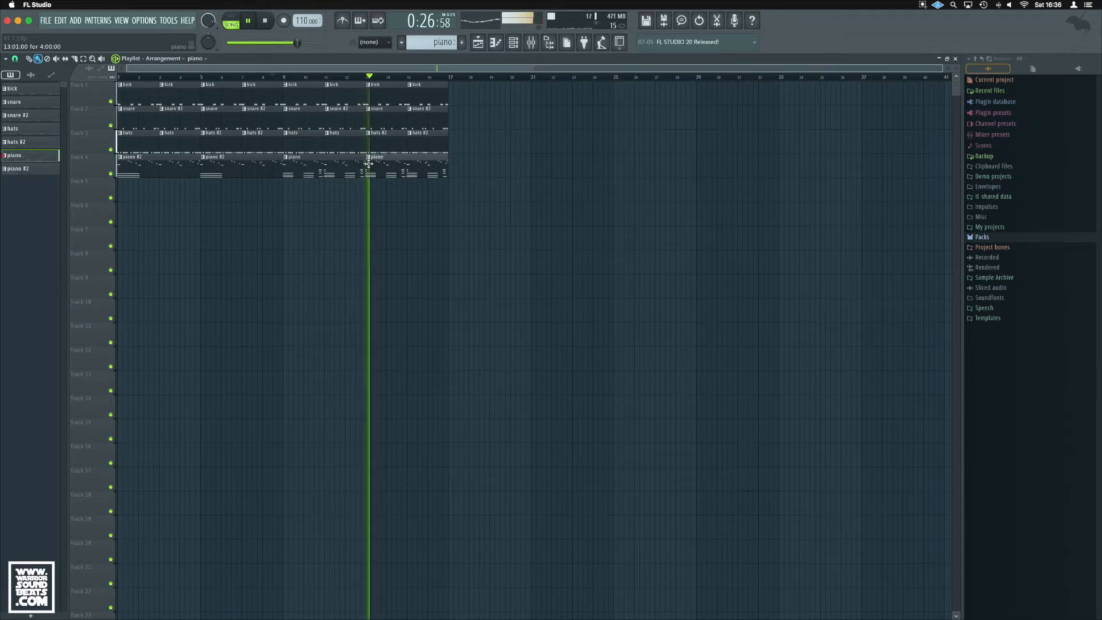
double_click(324, 165)
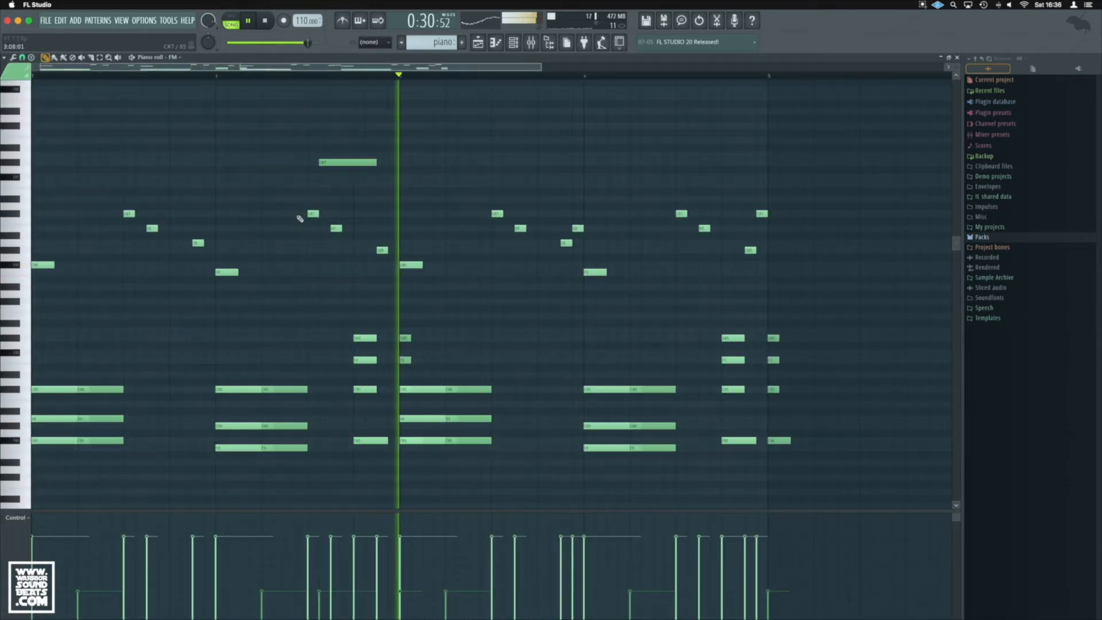
right_click(347, 161)
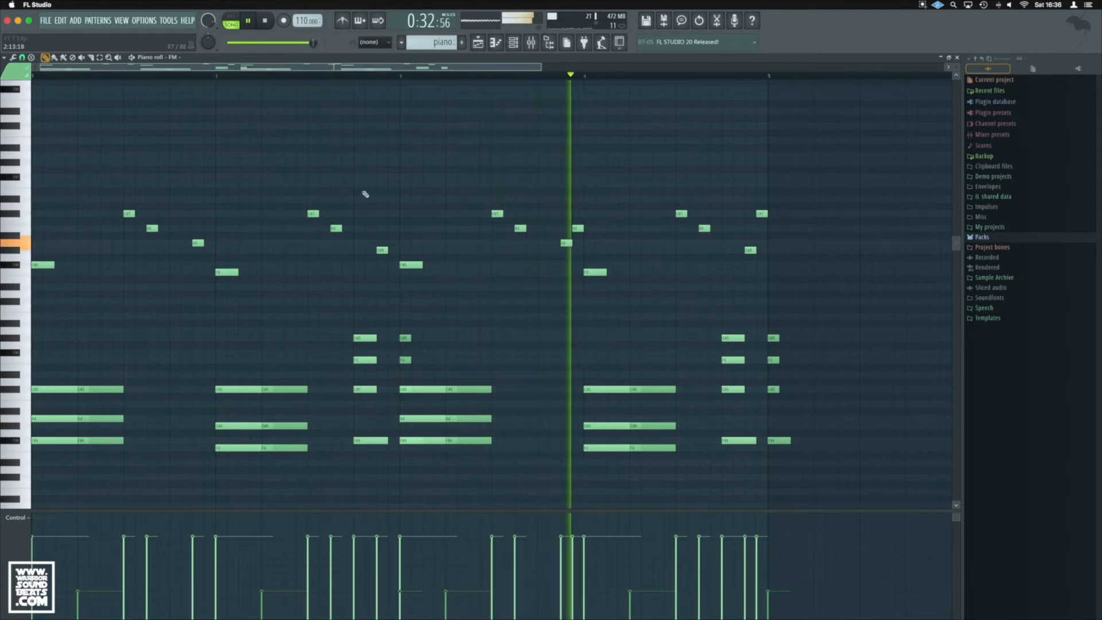
left_click(477, 43)
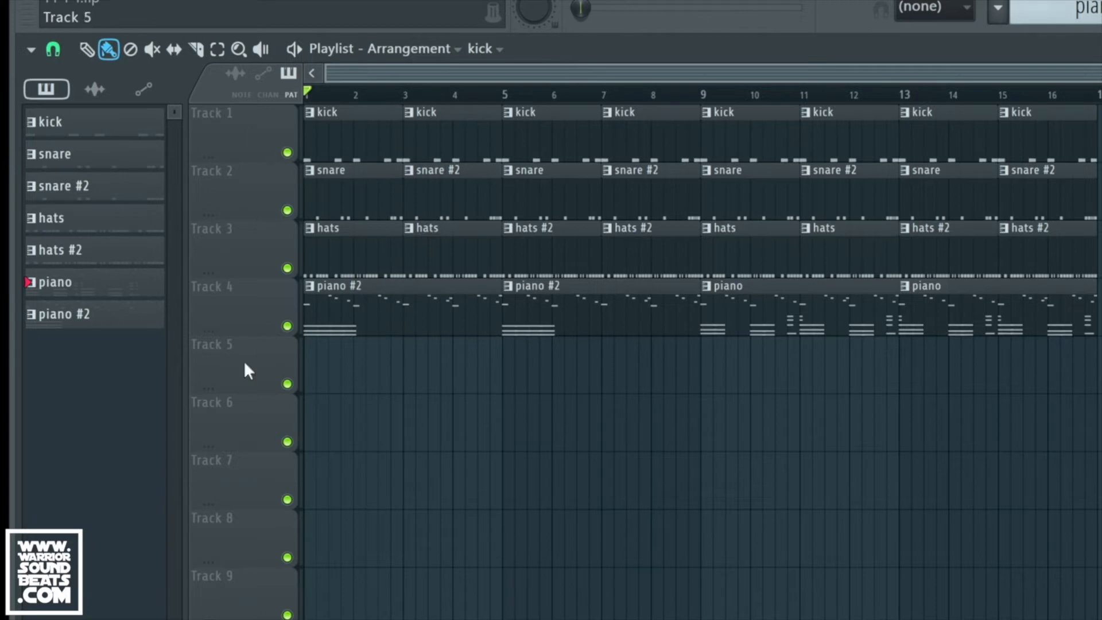
Rename playlist track 1 as Kick and colour it orange.
right_click(237, 129)
left_click(317, 126)
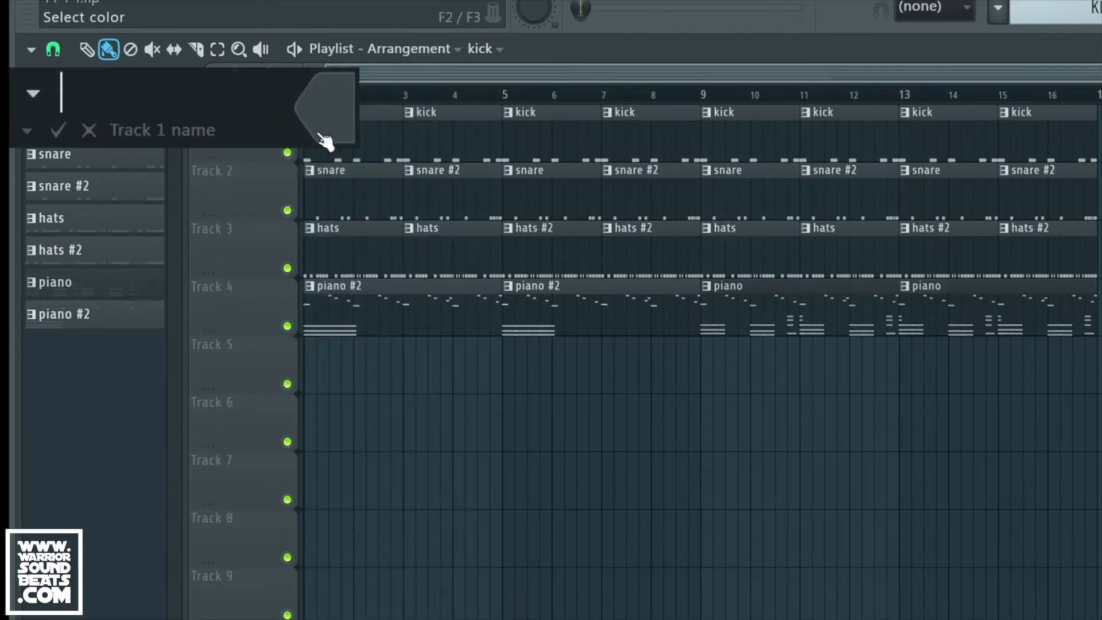
type("Kick")
left_click(320, 139)
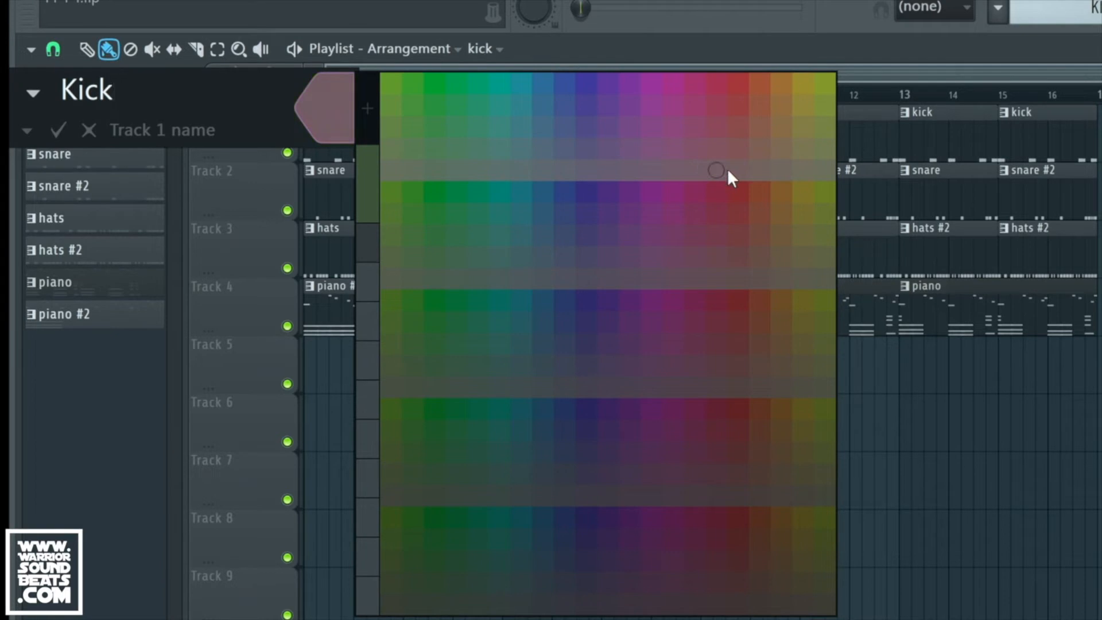
left_click(778, 89)
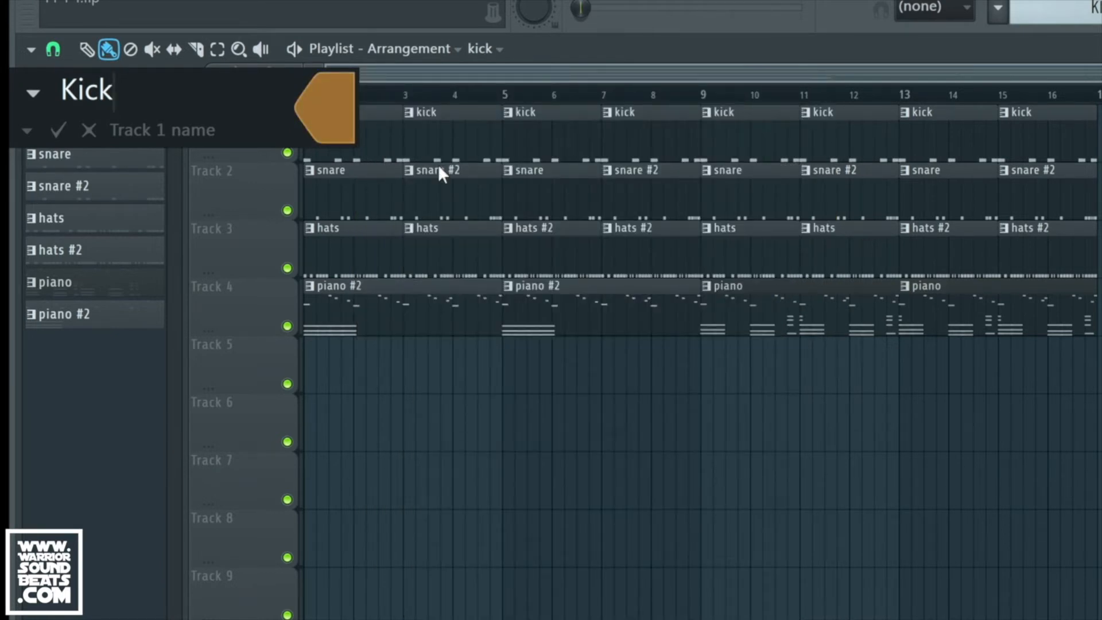
key("Return")
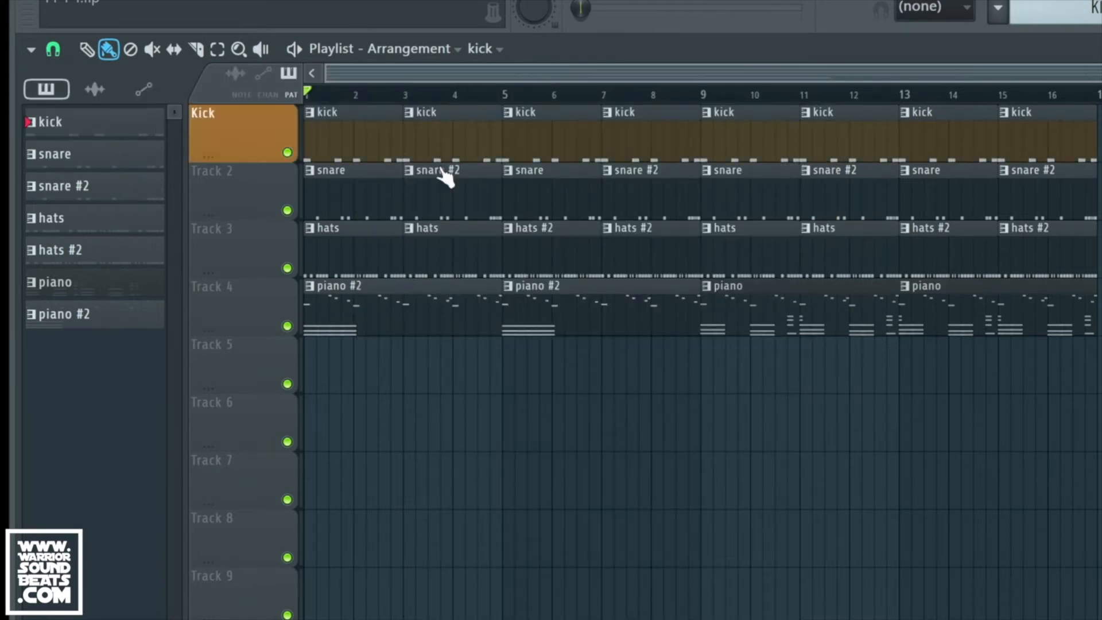
Rename playlist track 2 as Snare and give it a muted brownish-red colour.
right_click(229, 181)
left_click(253, 180)
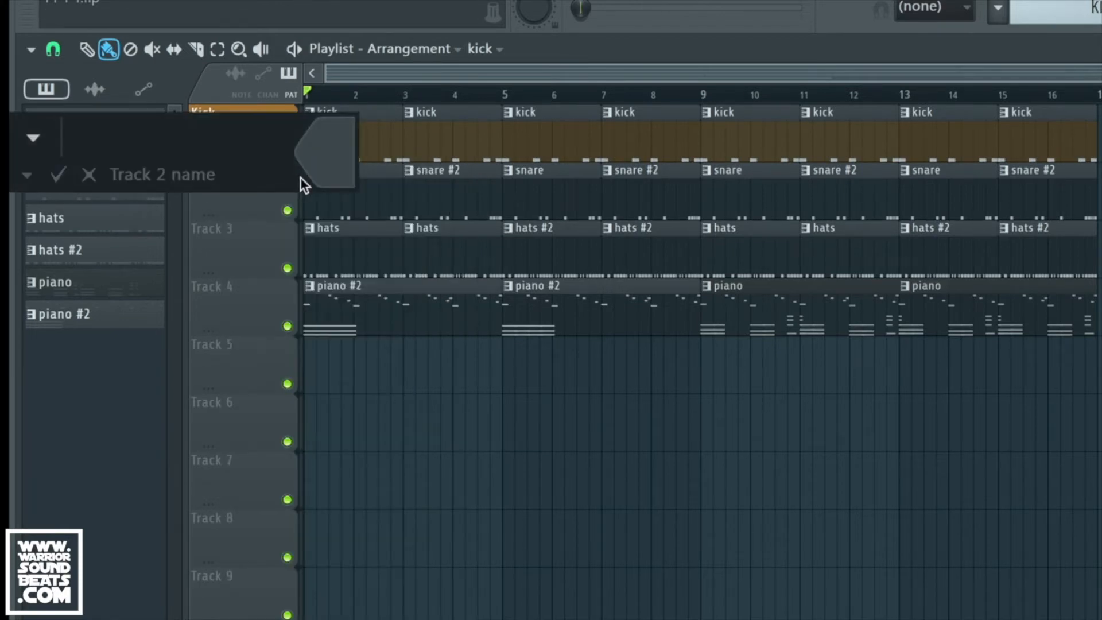
type("Snare")
left_click(325, 152)
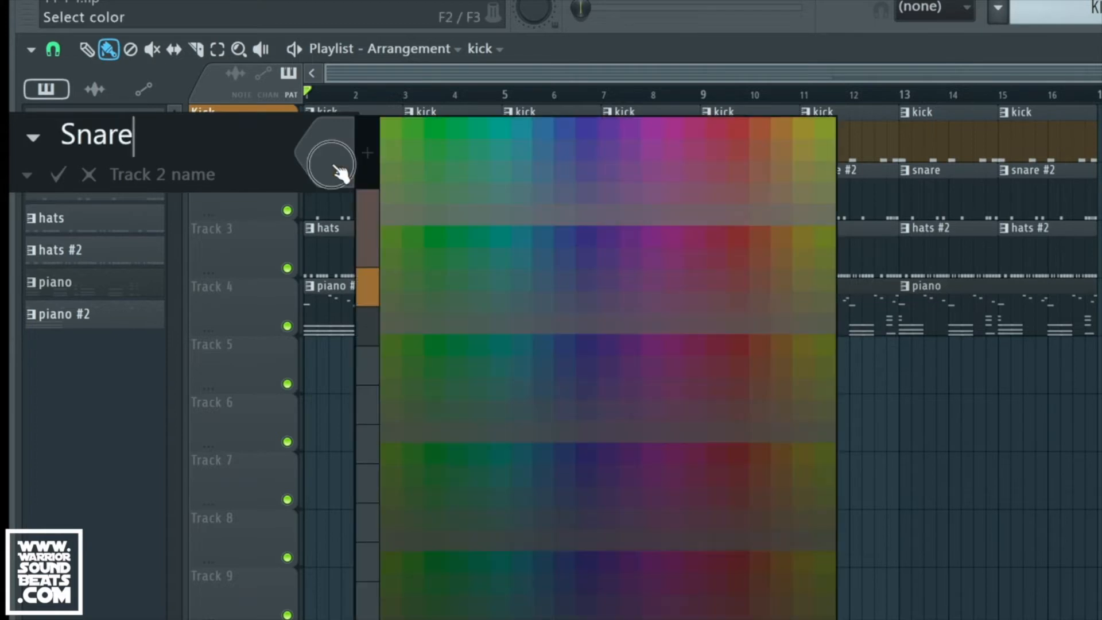
left_click(758, 163)
key("Tab")
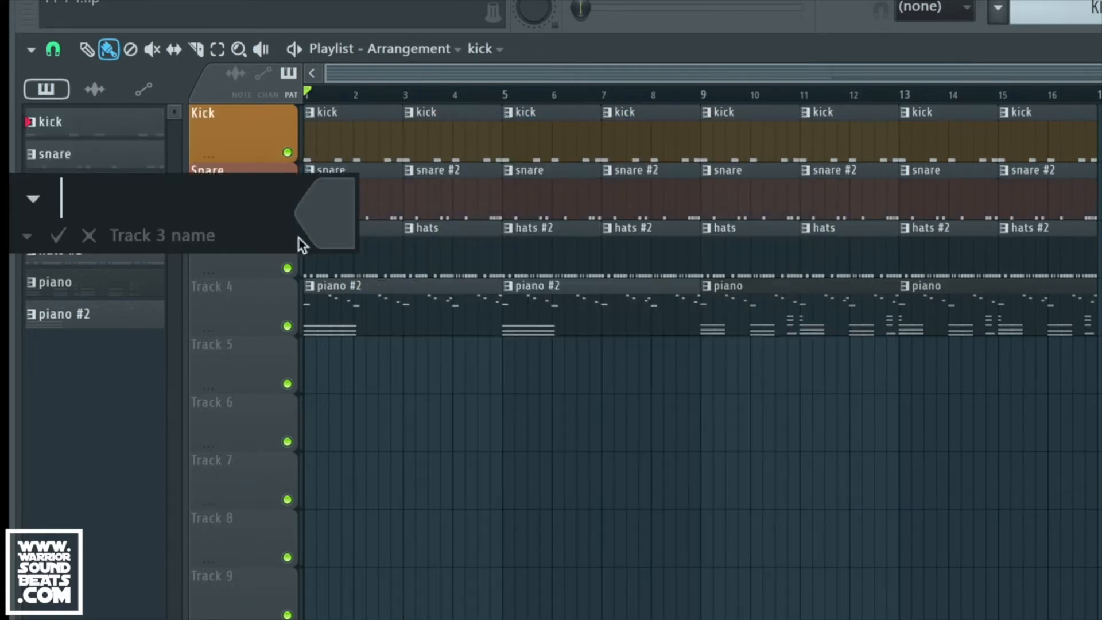
Colour playlist track 3 yellow-green and rename it as Tops.
left_click(322, 228)
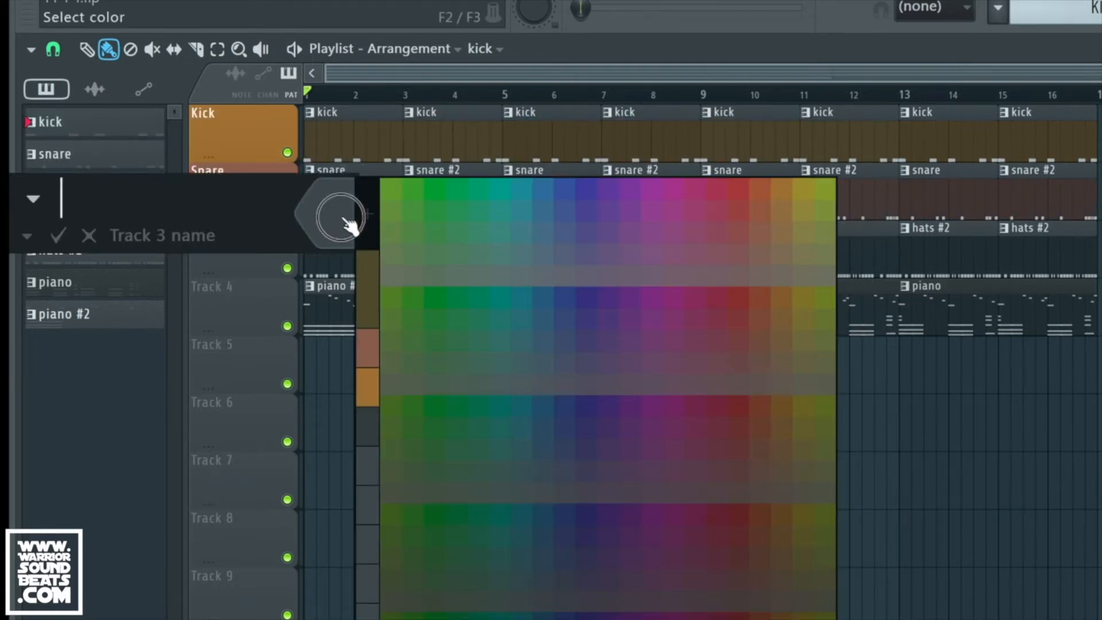
left_click(827, 205)
type("T")
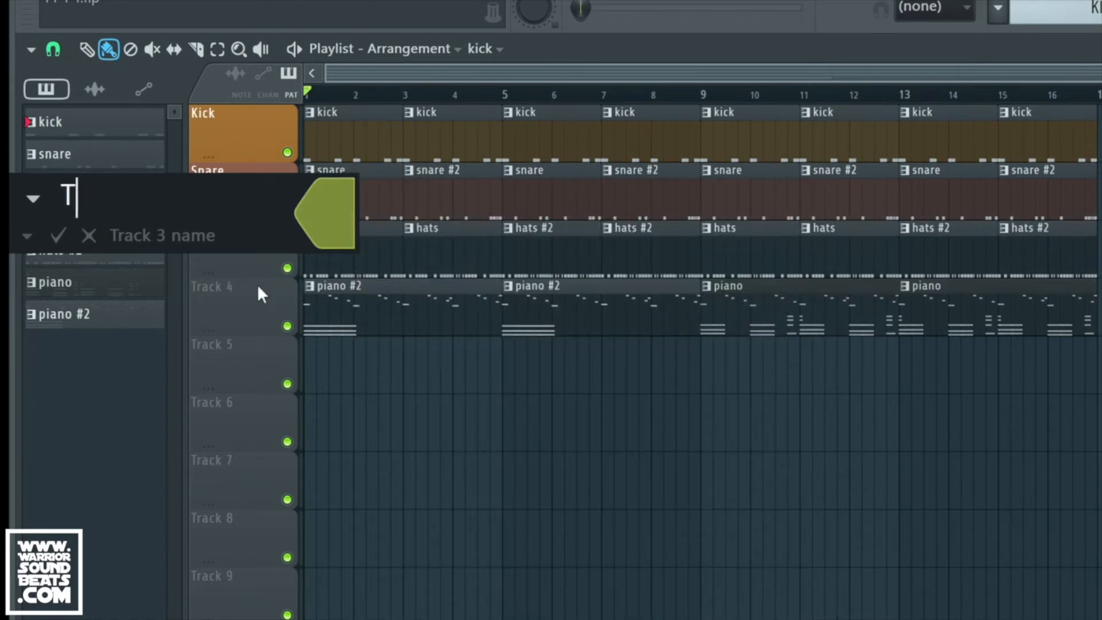
type("ops")
key("Return")
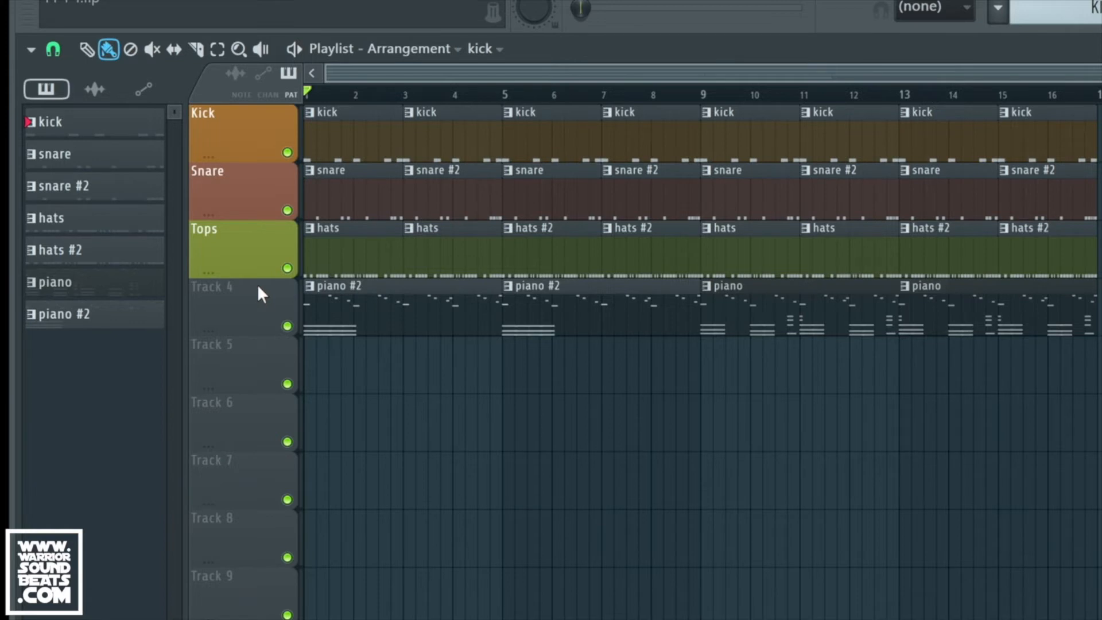
Rename playlist track 4 as Keys and colour it violet-blue.
right_click(246, 289)
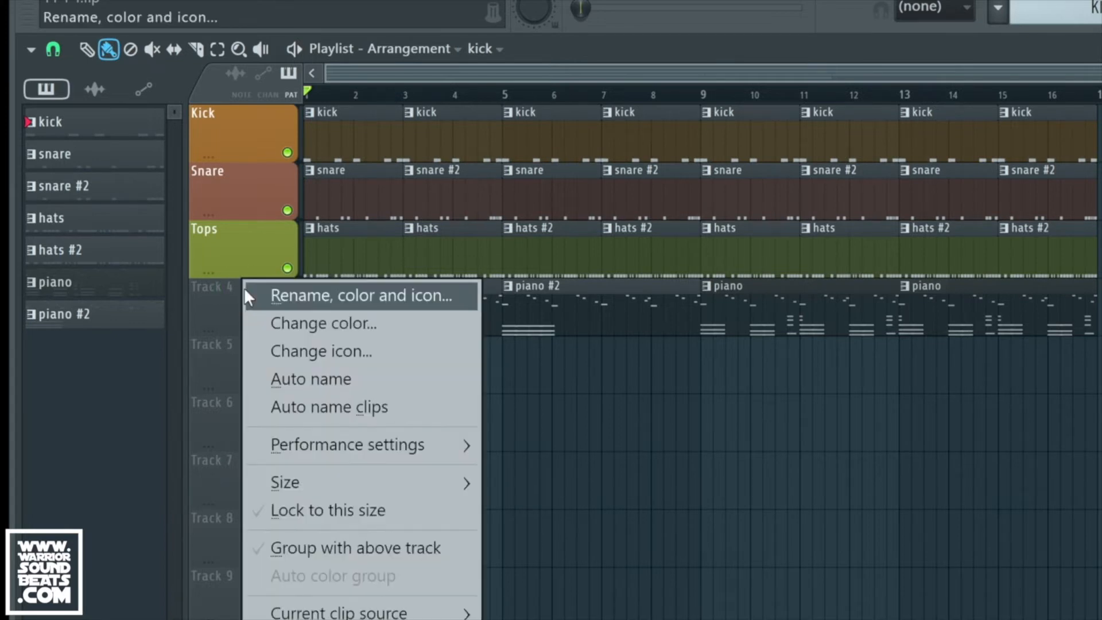
left_click(270, 295)
type("Keys")
left_click(138, 154)
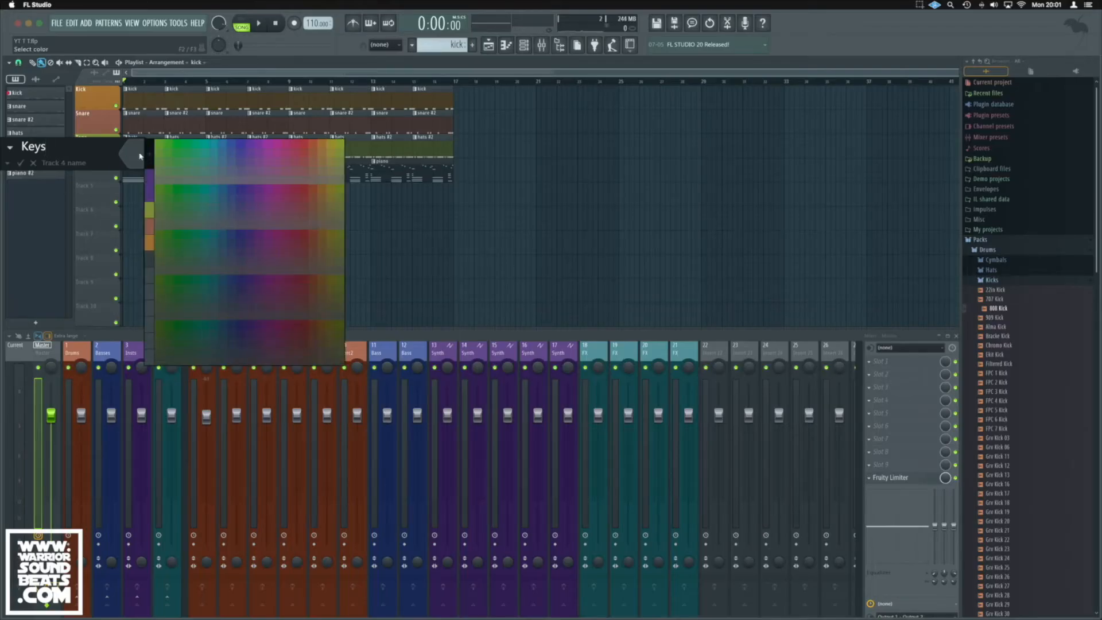
left_click(240, 206)
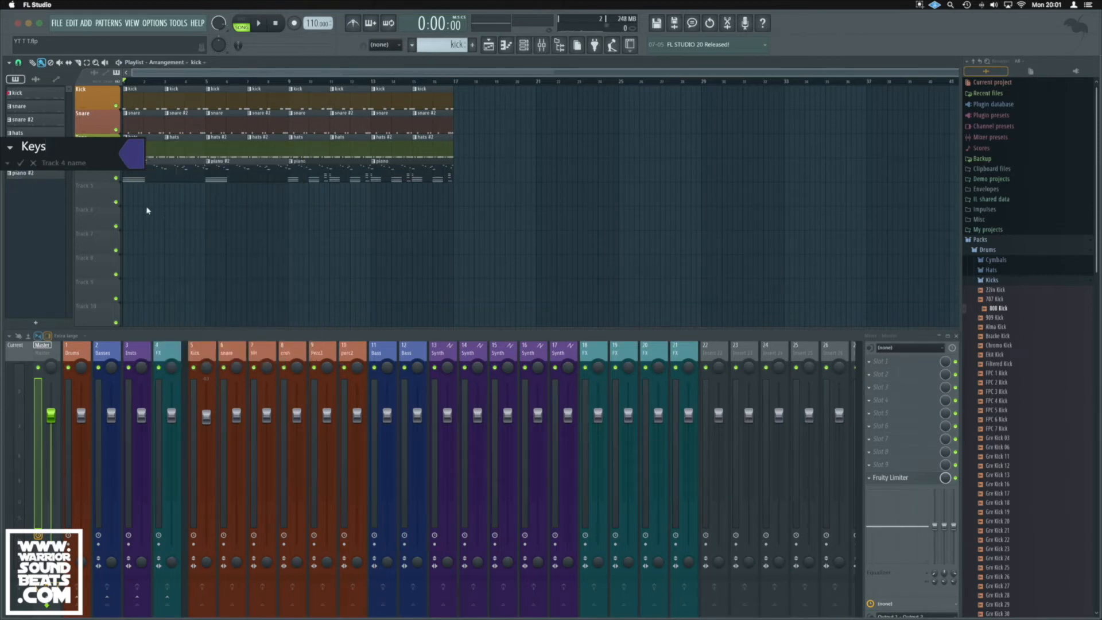
key("Return")
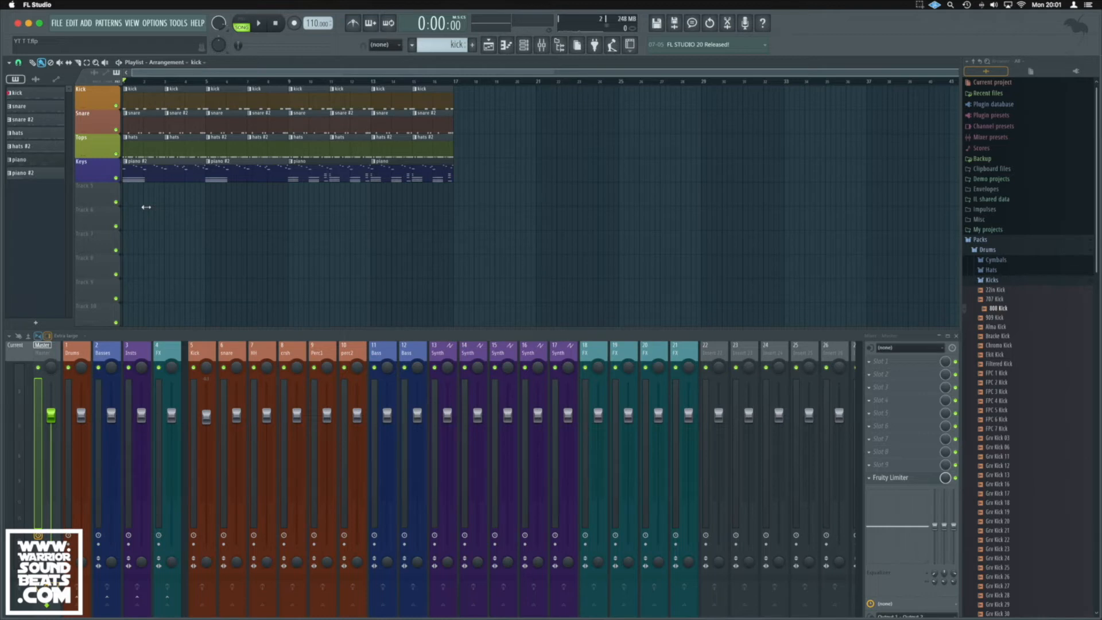
Rename playlist track 5 as Bass and colour it red.
right_click(97, 192)
left_click(116, 193)
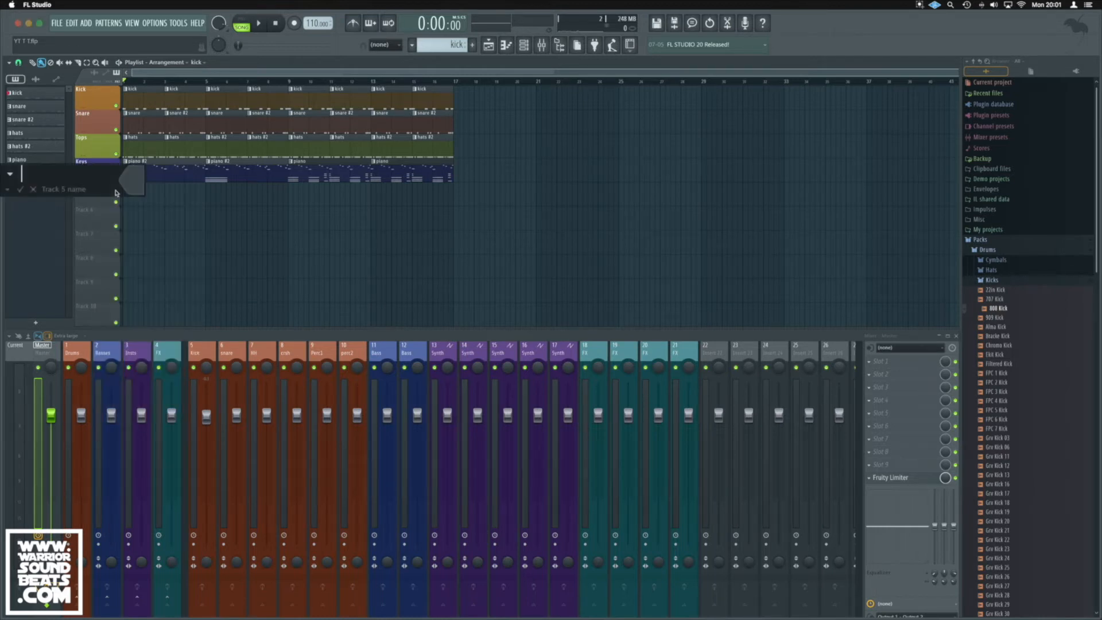
type("Bass")
left_click(137, 180)
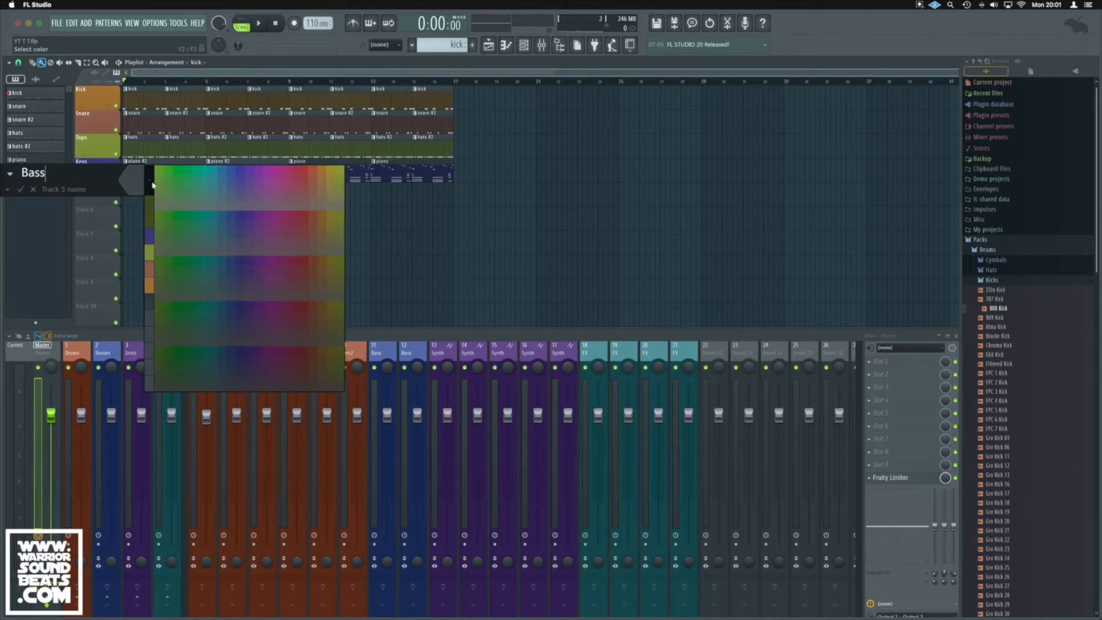
left_click(304, 217)
key("Return")
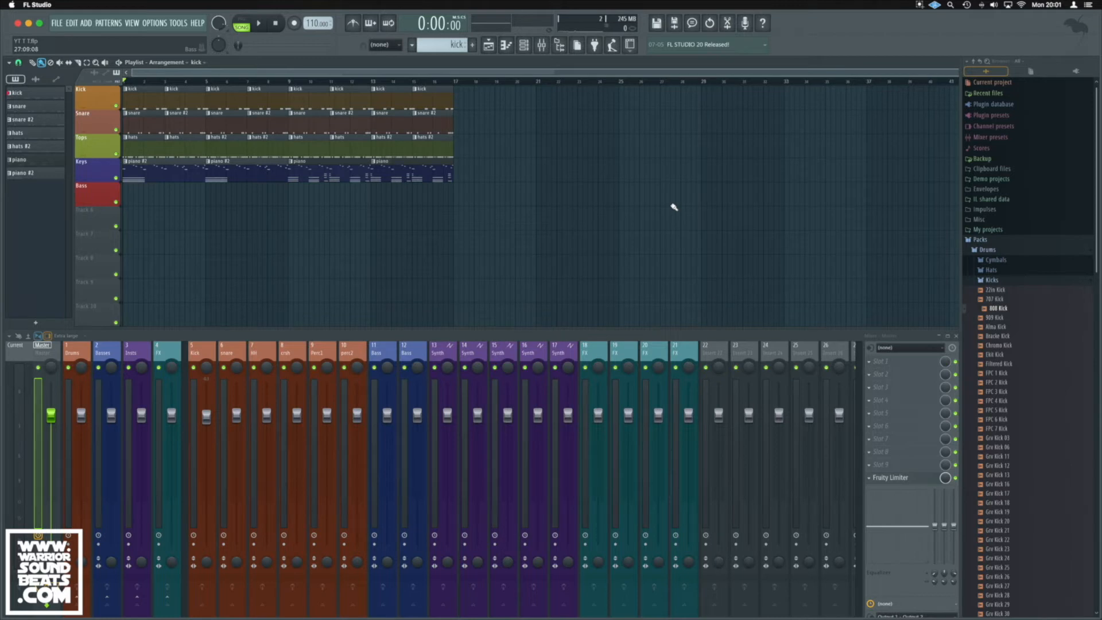
Audition the 909 Kick and 808 Kick samples in the Drums pack's Kicks folder and bring up the 808 Kick's loading options.
right_click(1002, 309)
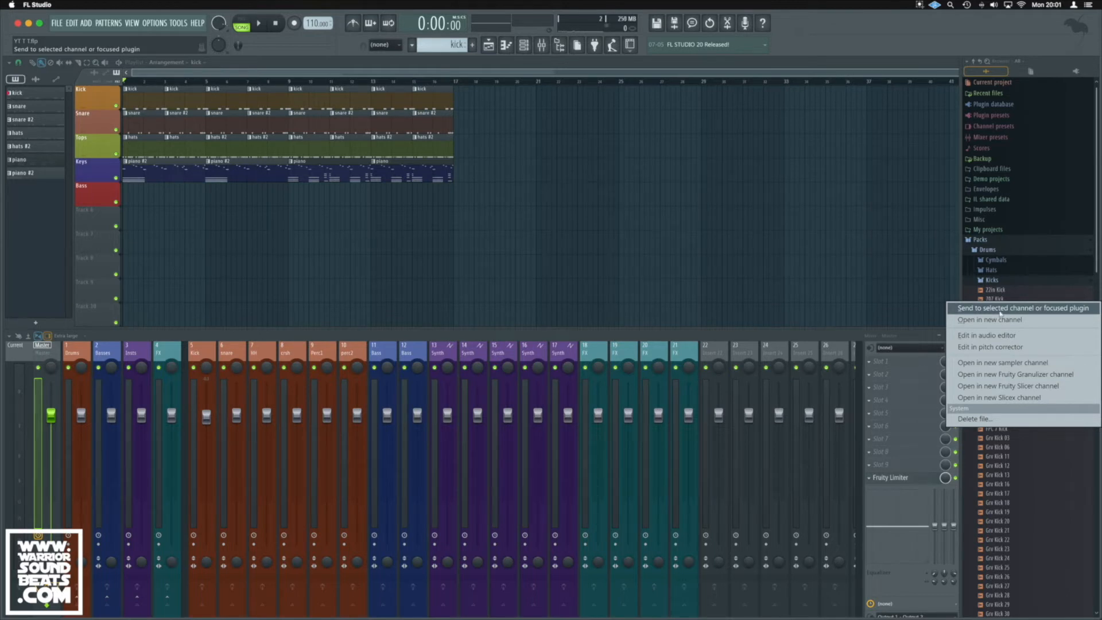
left_click(915, 295)
left_click(990, 317)
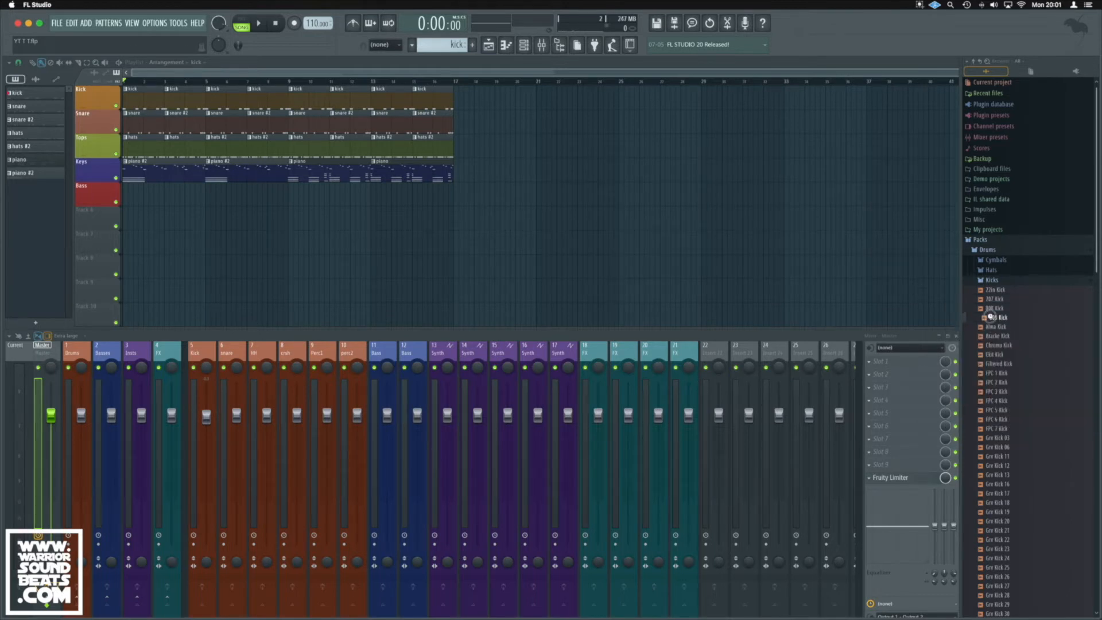
left_click(997, 309)
right_click(997, 313)
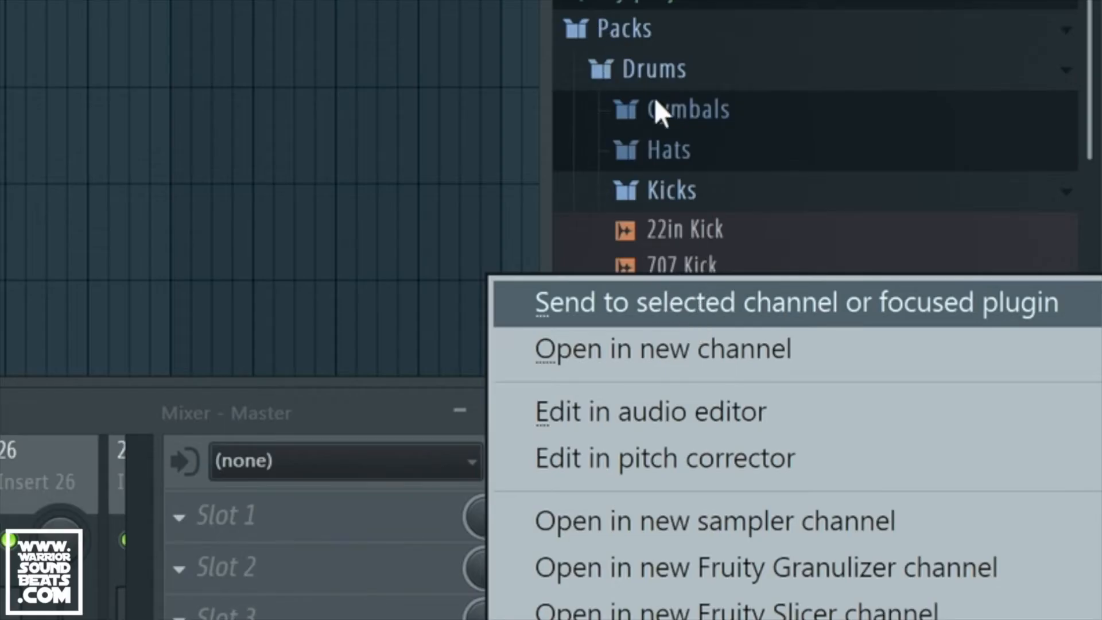
Open the 808 Kick sample from the Kicks folder in a new channel, move its window aside and preview the sound.
key("Escape")
left_click(692, 306)
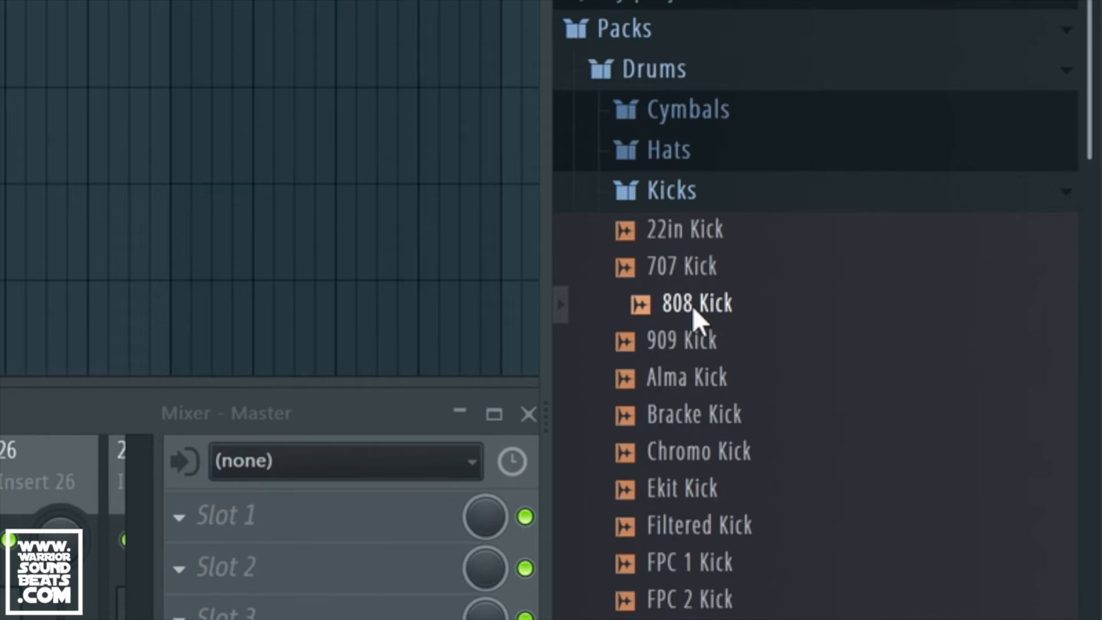
right_click(692, 305)
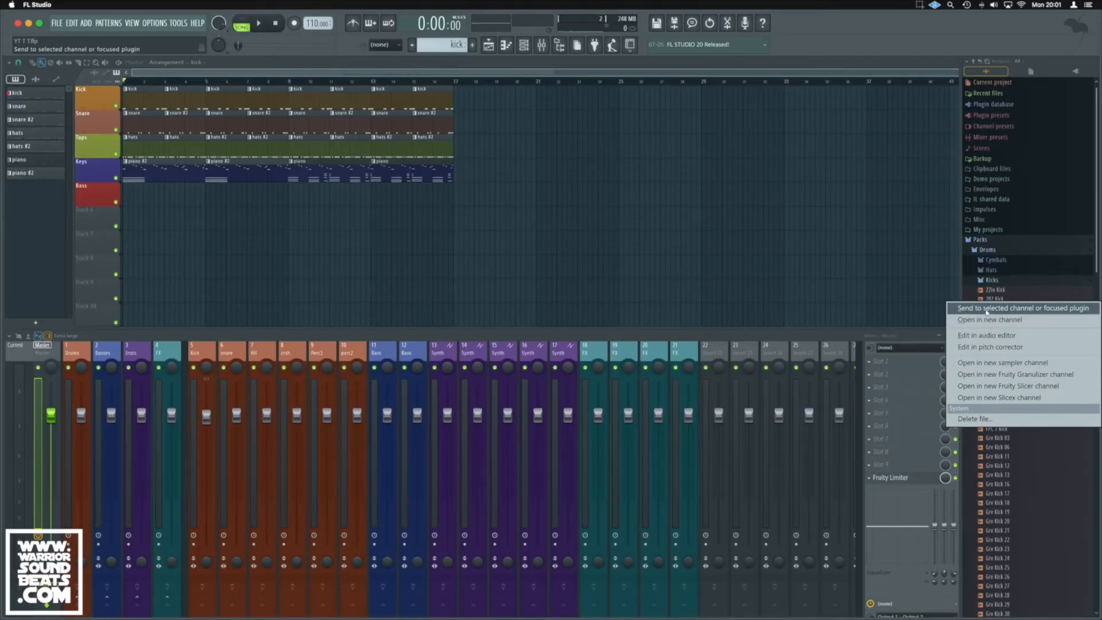
left_click(986, 311)
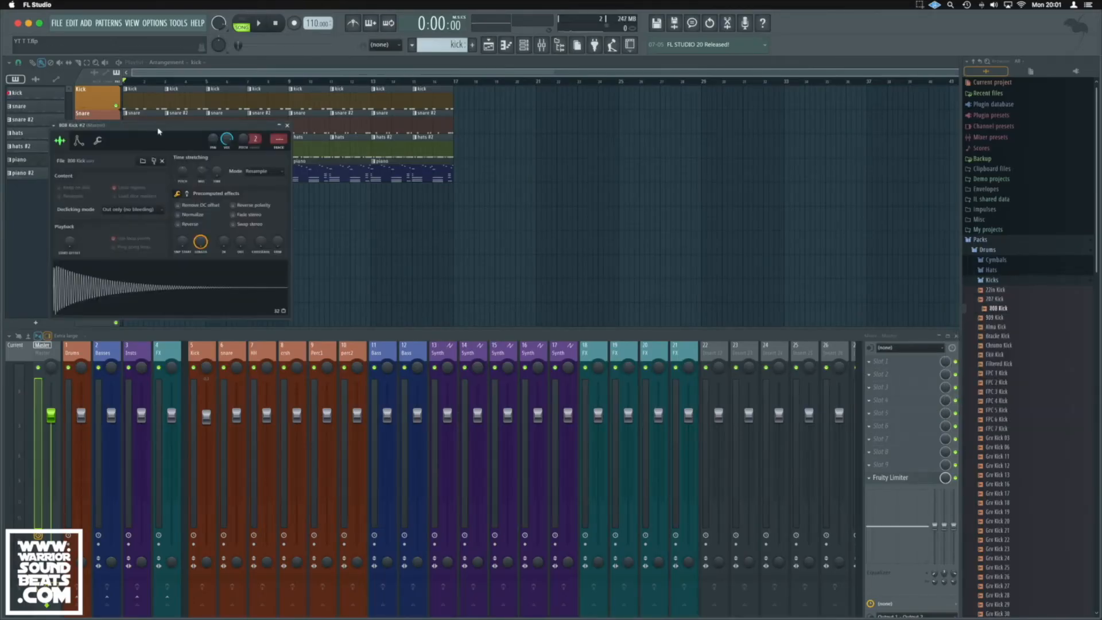
left_click_drag(158, 131, 693, 150)
left_click(686, 305)
left_click(687, 306)
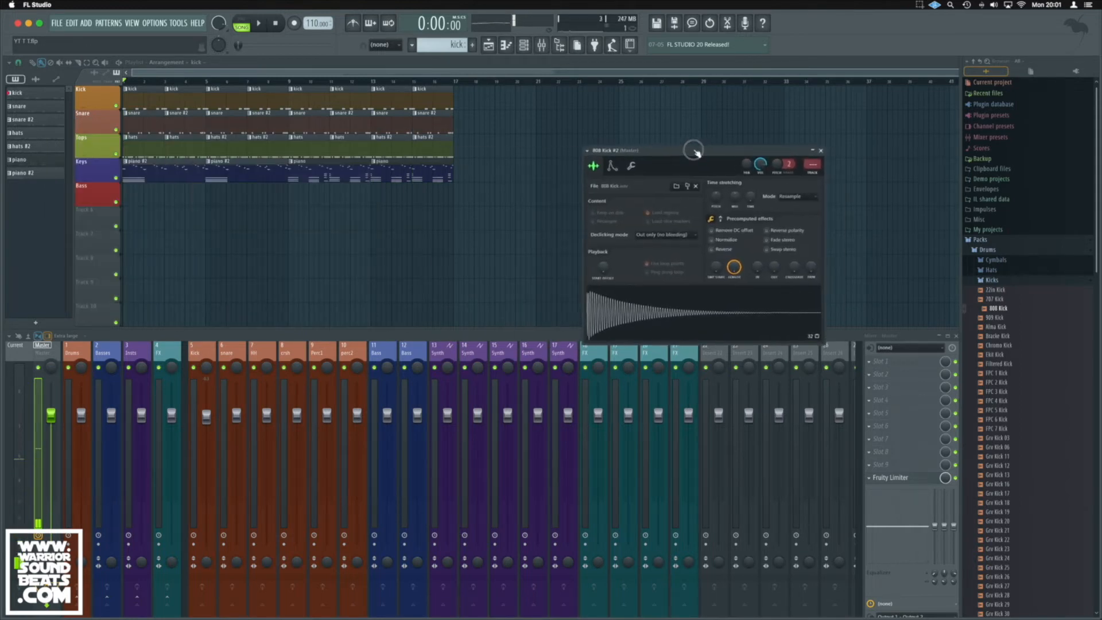
Open the piano #2 pattern's notes and select only the upper melody notes, leaving out the low held chord.
double_click(155, 168)
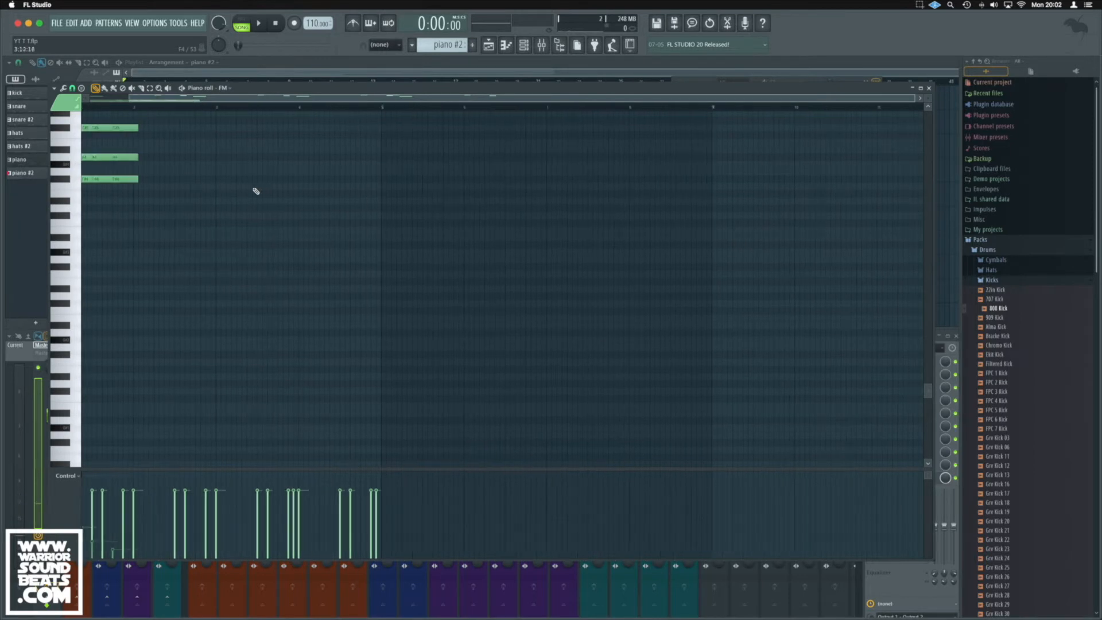
scroll(273, 192, "up", 5)
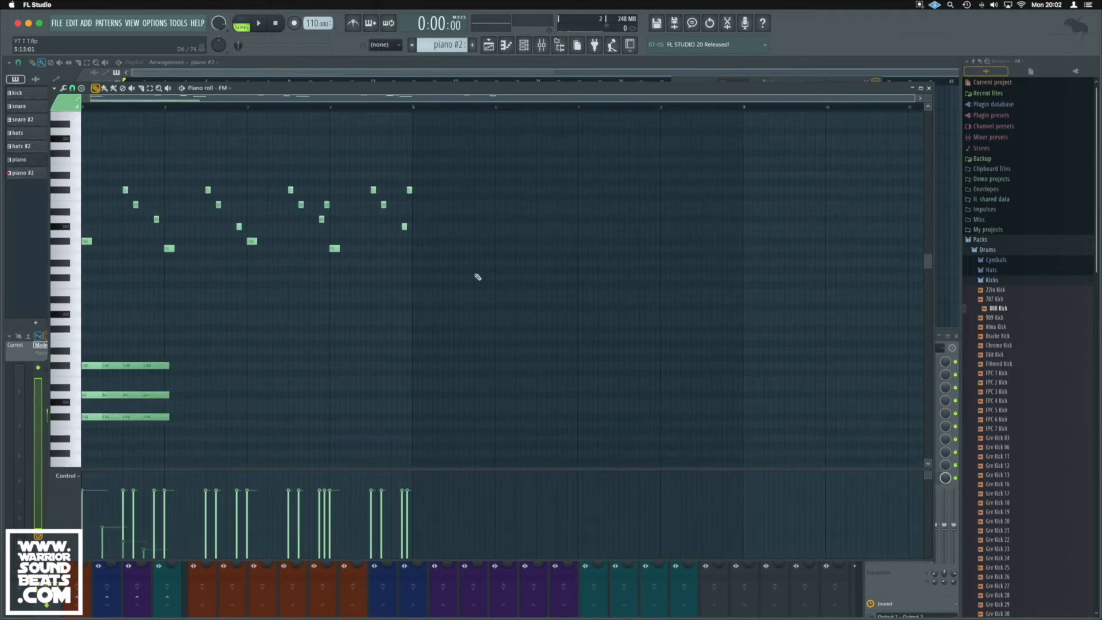
left_click_drag(466, 298, 81, 157)
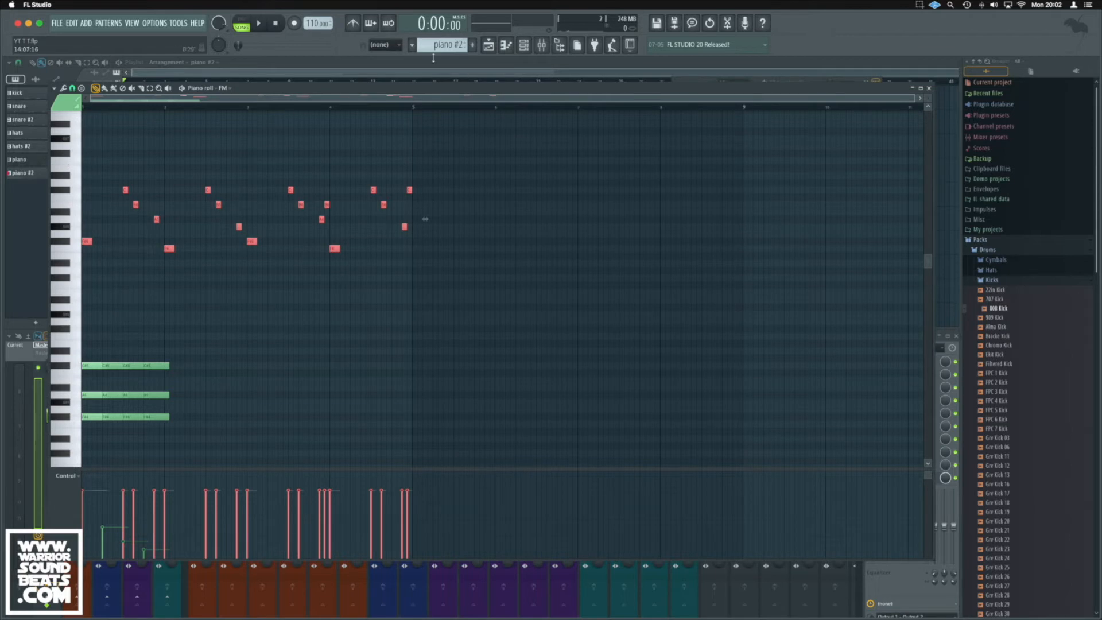
Create a new empty pattern named Bass.
key("F2")
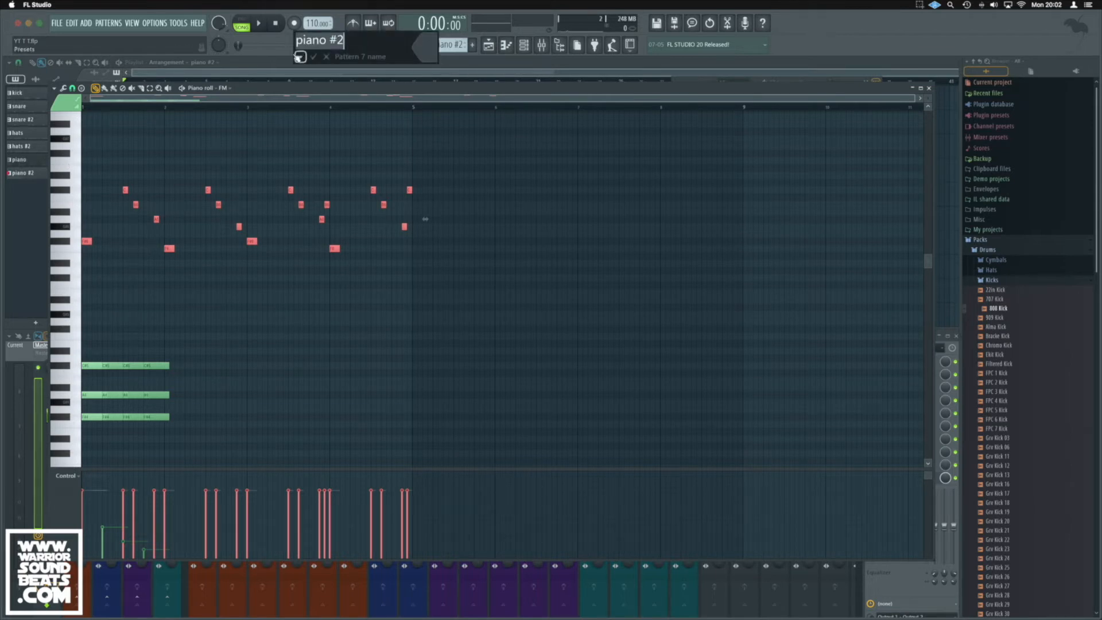
key("Return")
left_click(471, 46)
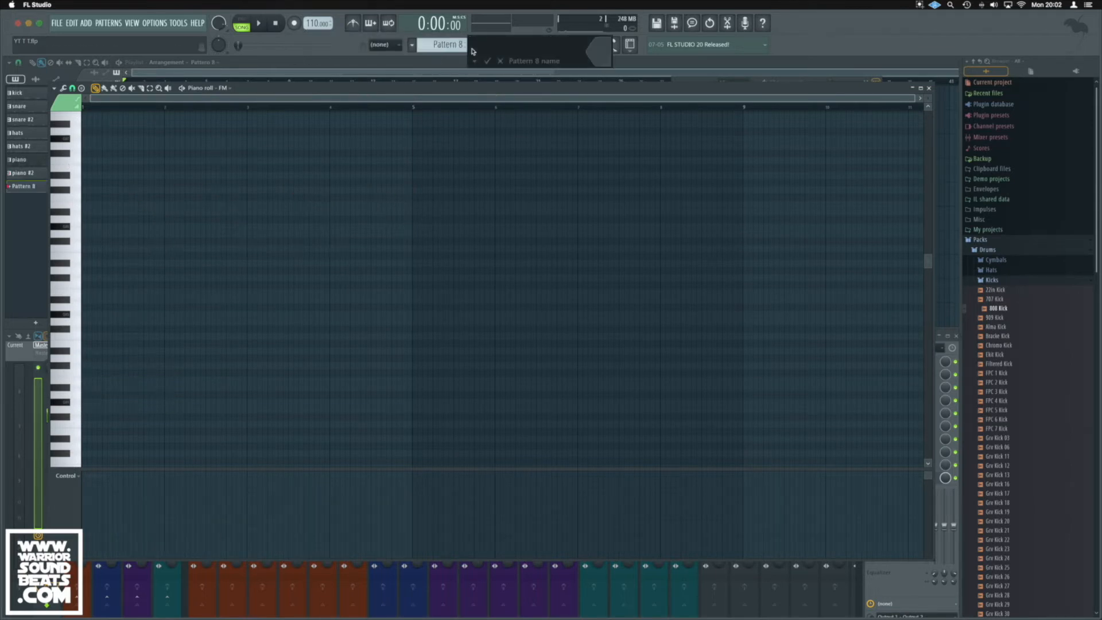
key("Return")
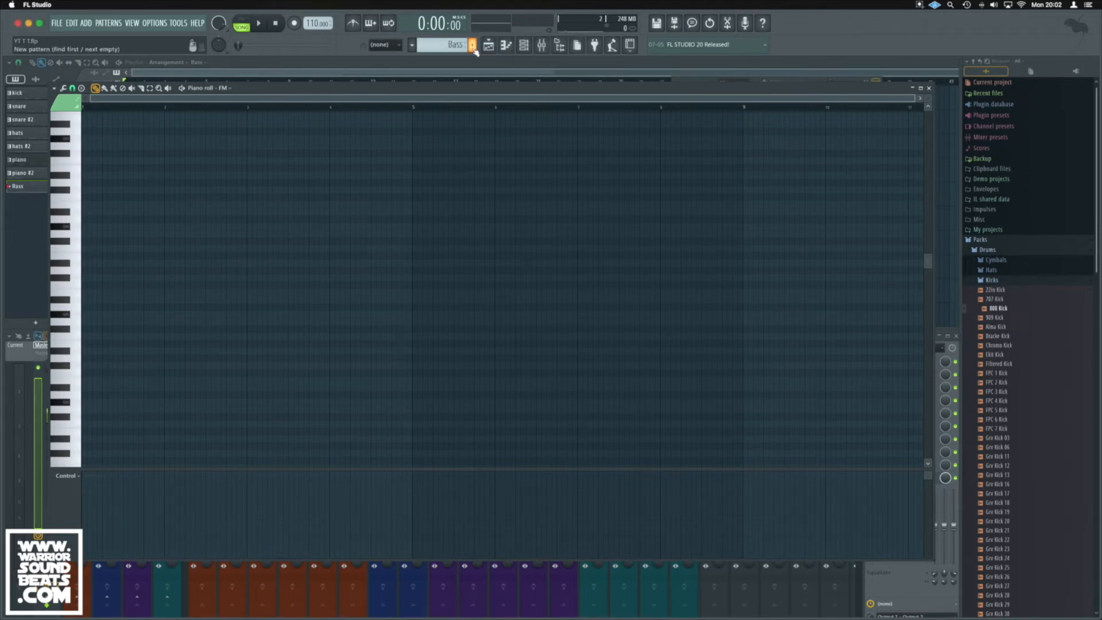
Paste the copied piano melody into the Bass pattern's notes for the 808 Kick #2 channel.
left_click(224, 88)
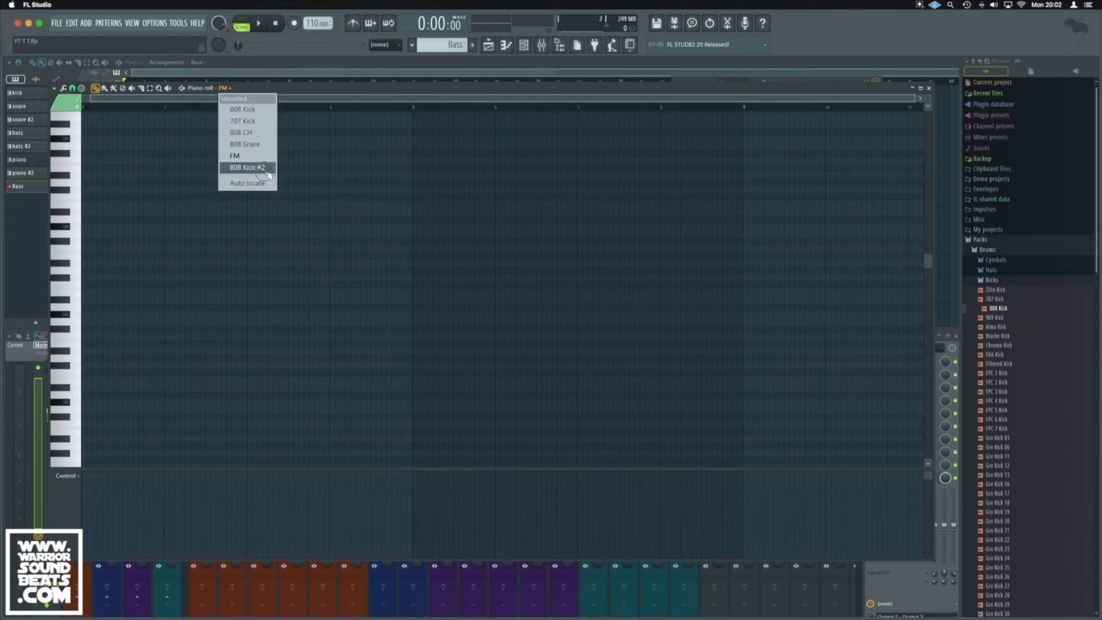
left_click(267, 173)
key("ctrl+v")
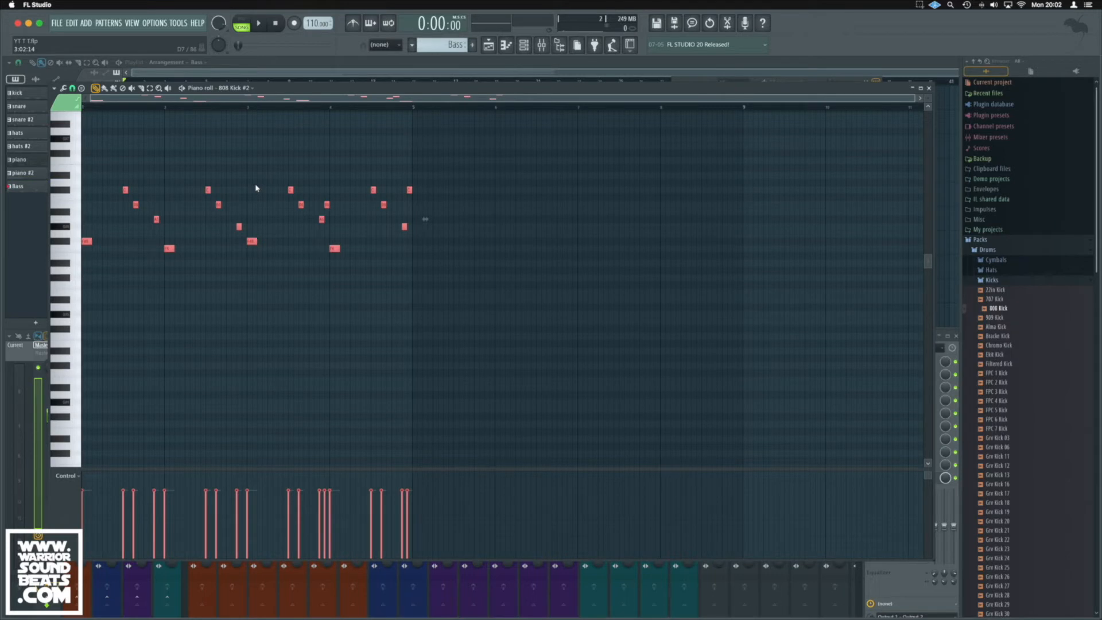
Audition the 808 Kick #2 sound at several pitches on the piano keyboard.
left_click(66, 227)
left_click(75, 205)
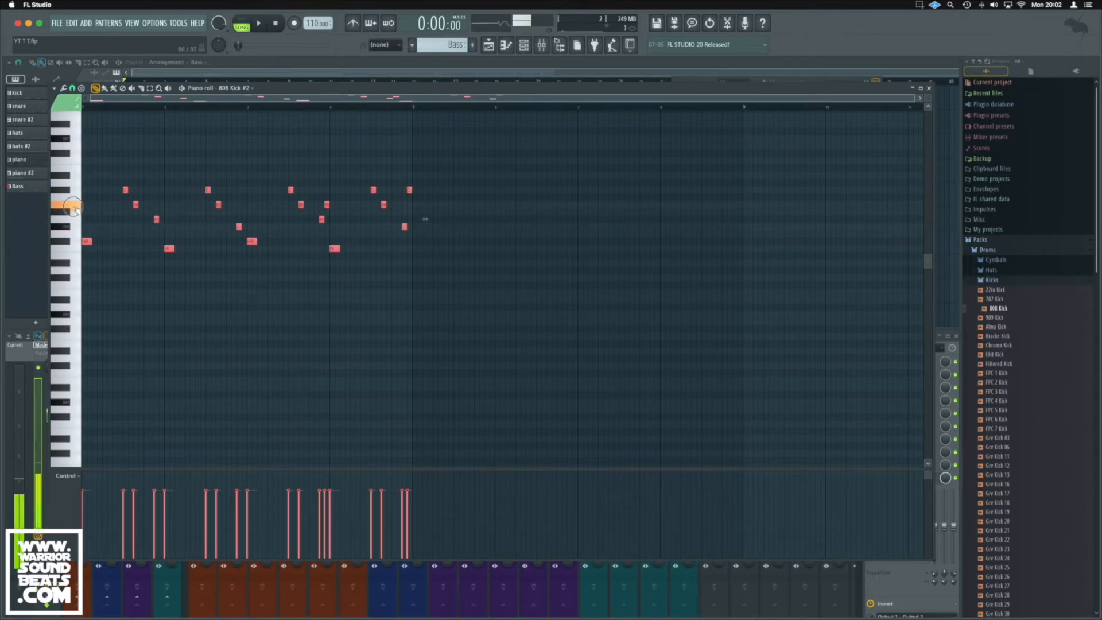
left_click(77, 182)
left_click(76, 197)
left_click_drag(76, 197, 75, 220)
left_click(74, 237)
left_click(74, 238)
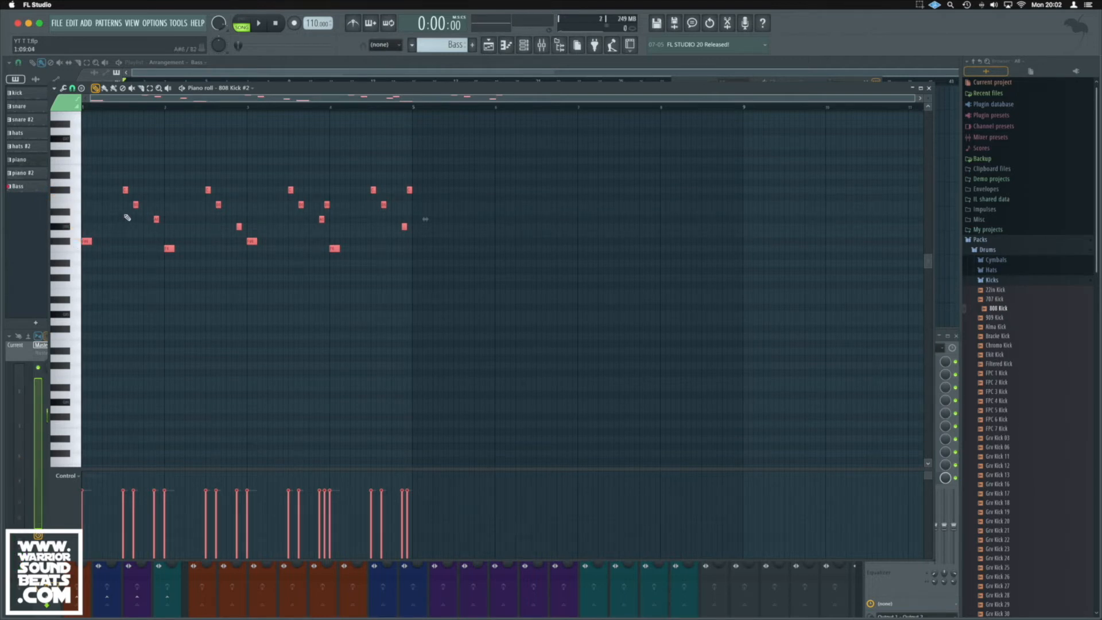
Transpose the pasted bass melody down two octaves and play it back in pattern mode.
key("ctrl+Down")
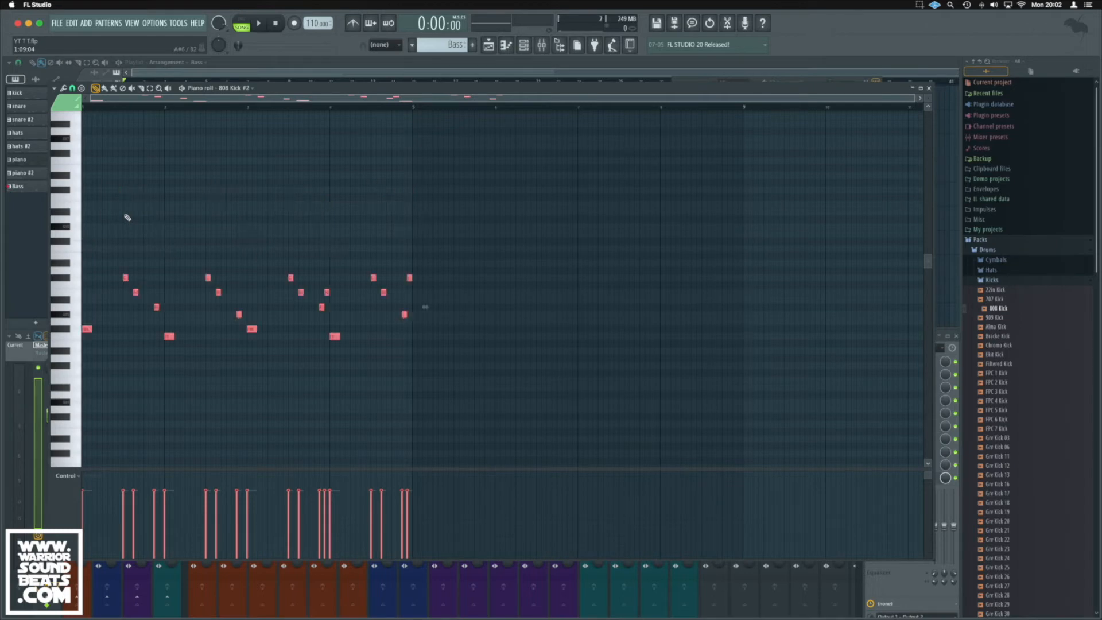
key("ctrl+Down")
key("l")
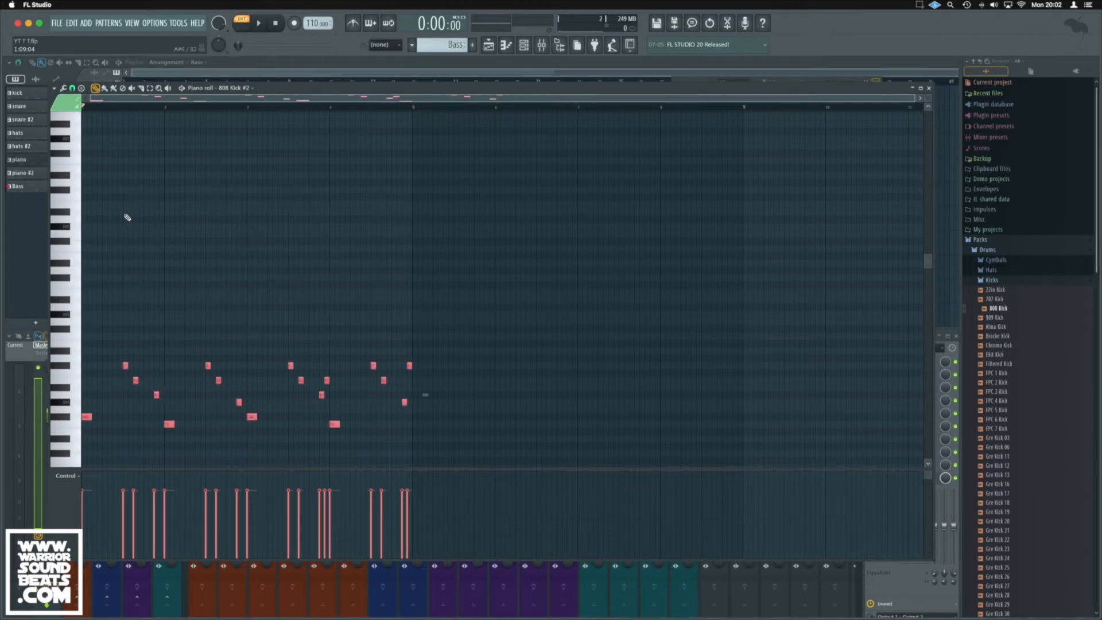
key("space")
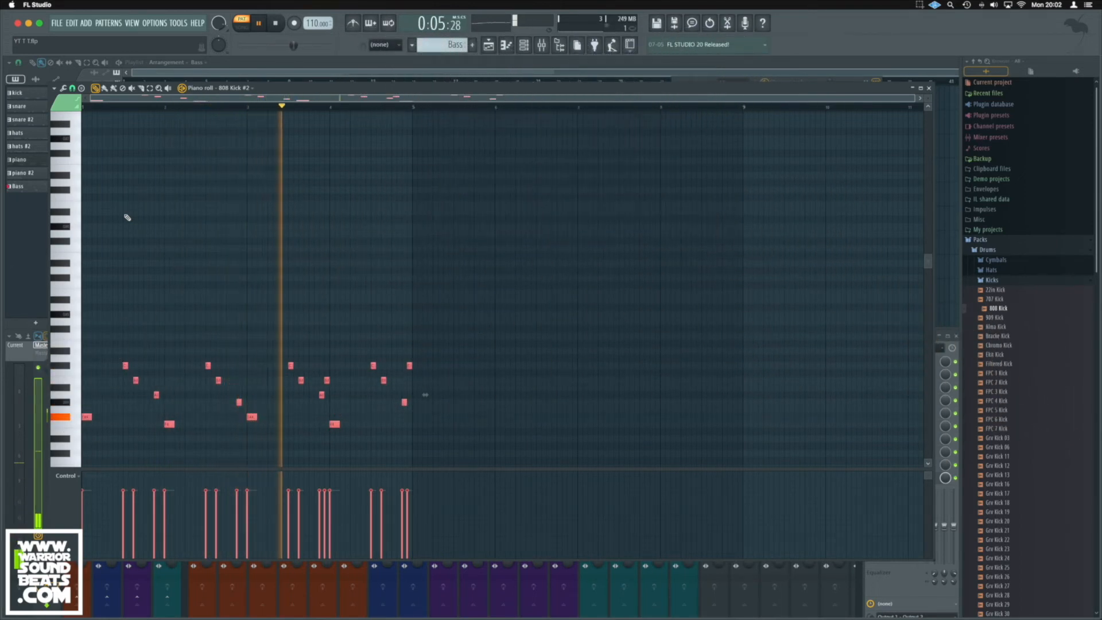
key("space")
Place the Bass pattern at bar 1 of the Bass track and select the first four bars as the playback range.
key("F5")
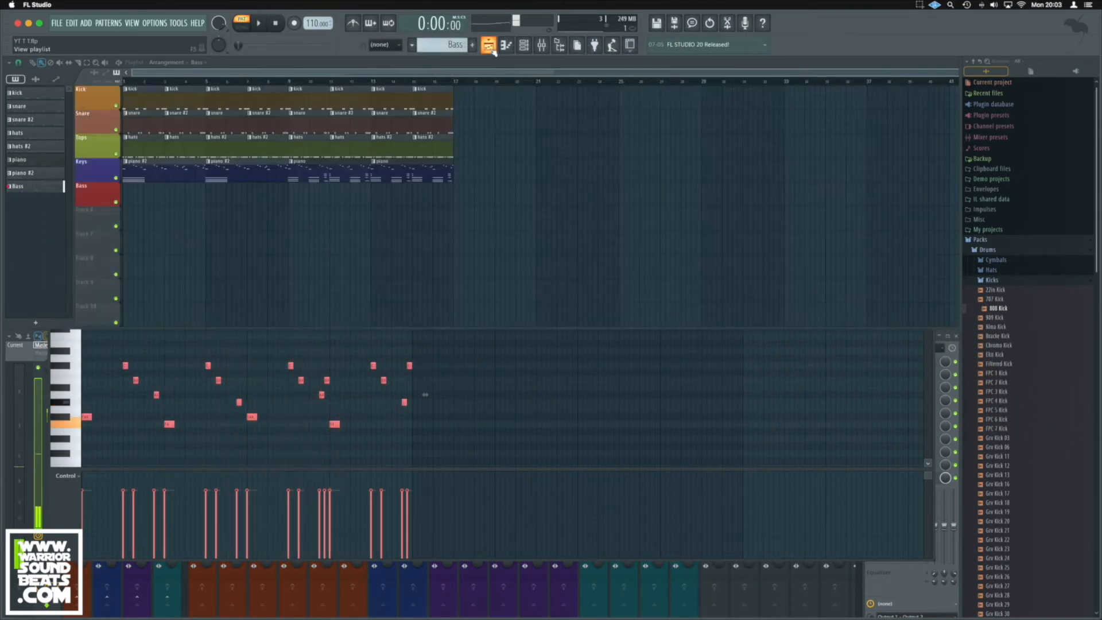
left_click(138, 195)
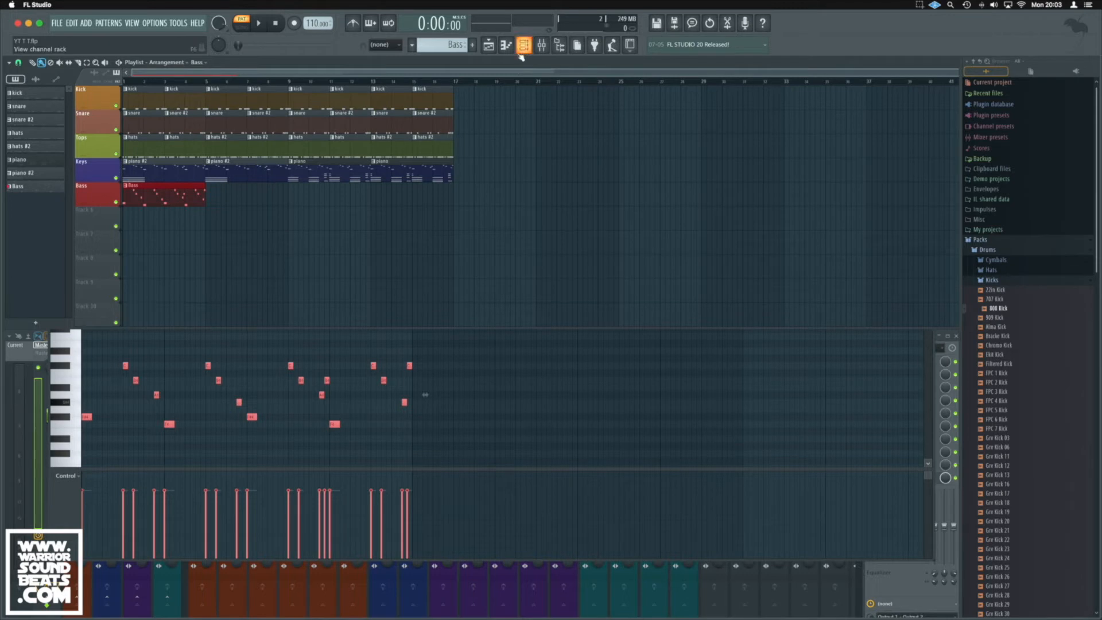
key("F6")
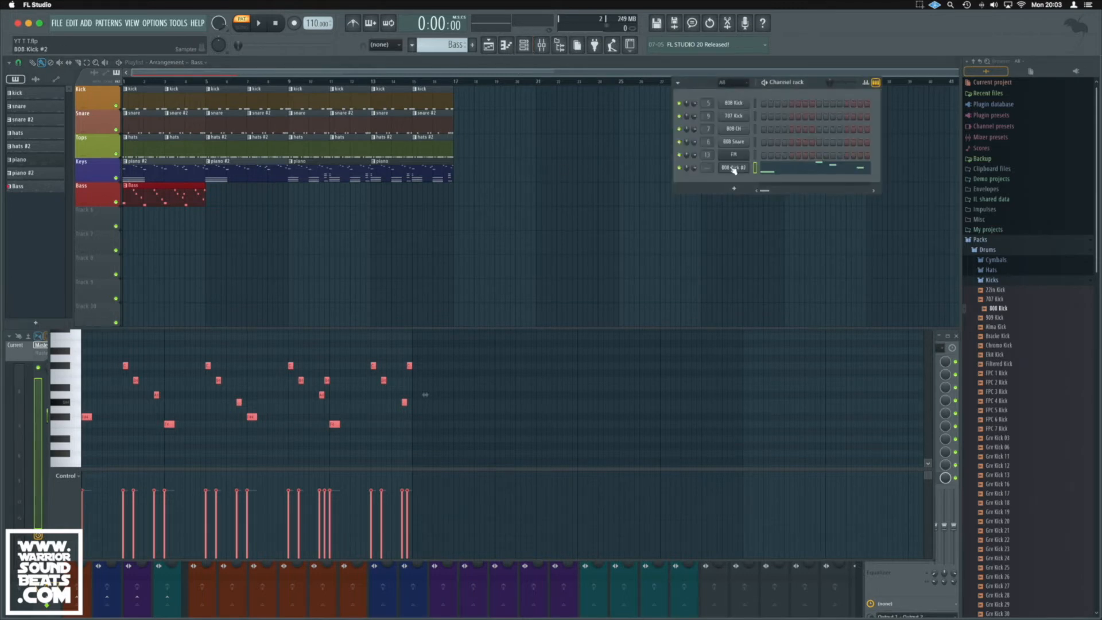
left_click(734, 169)
left_click_drag(204, 84, 118, 86)
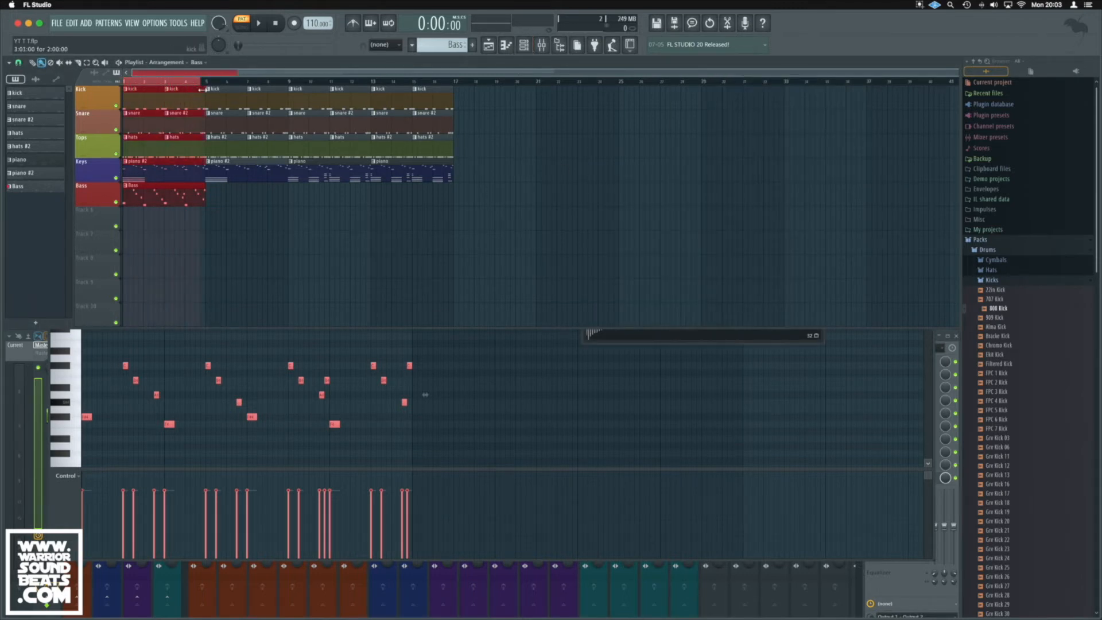
left_click(206, 85)
Play the four selected bars in song mode with the mixer and channel rack open.
key("space")
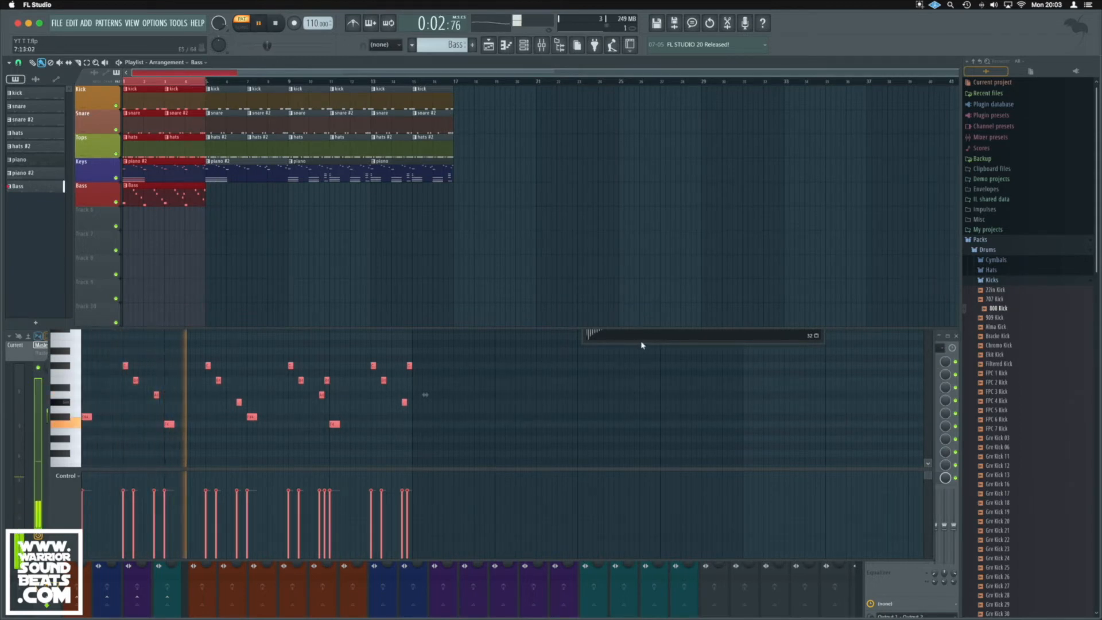
key("F9")
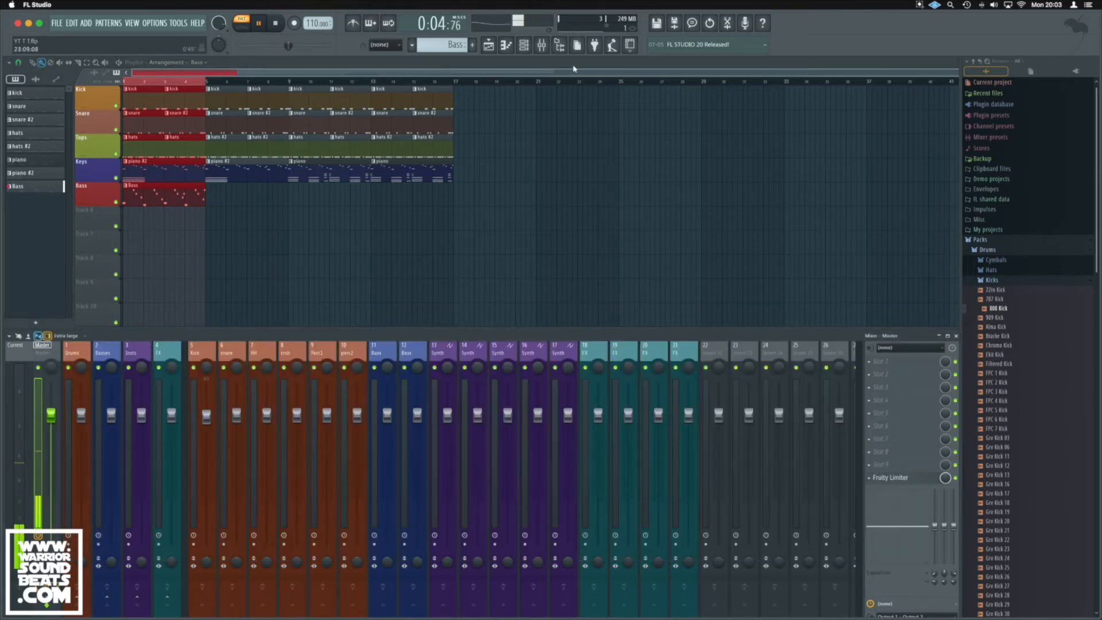
left_click(523, 44)
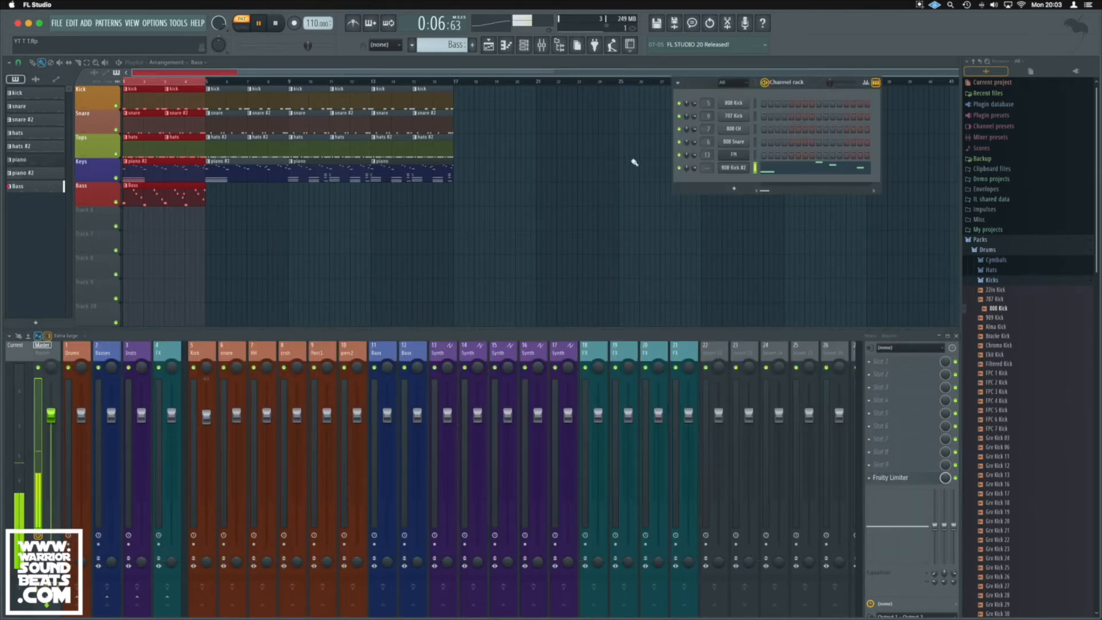
key("l")
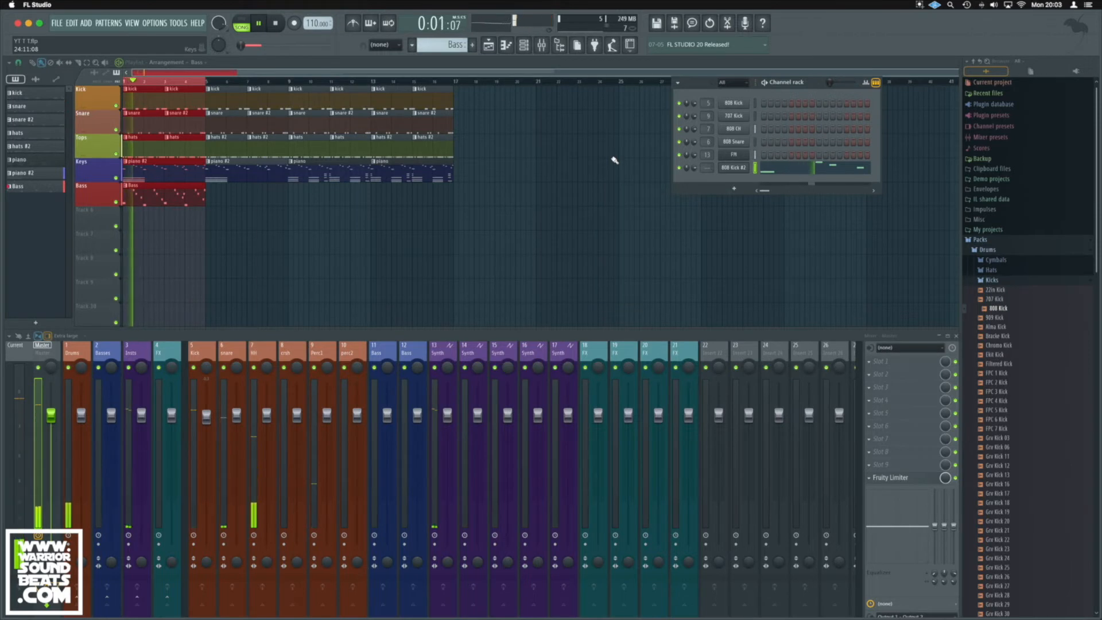
Stop playback and route the 808 Kick #2 channel to mixer track 11.
left_click(734, 167)
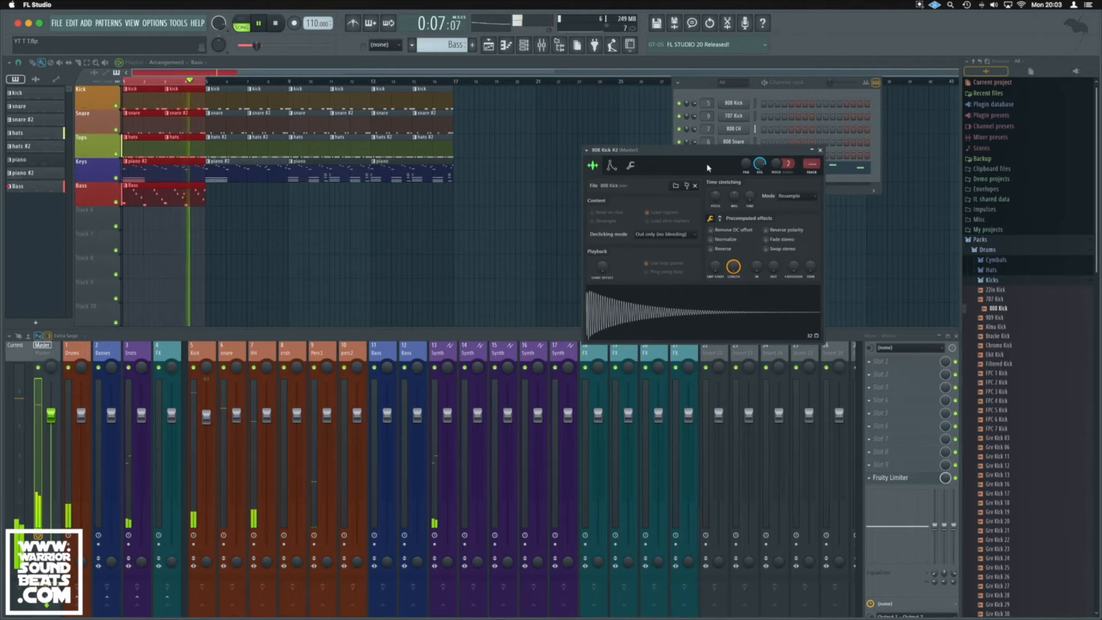
key("space")
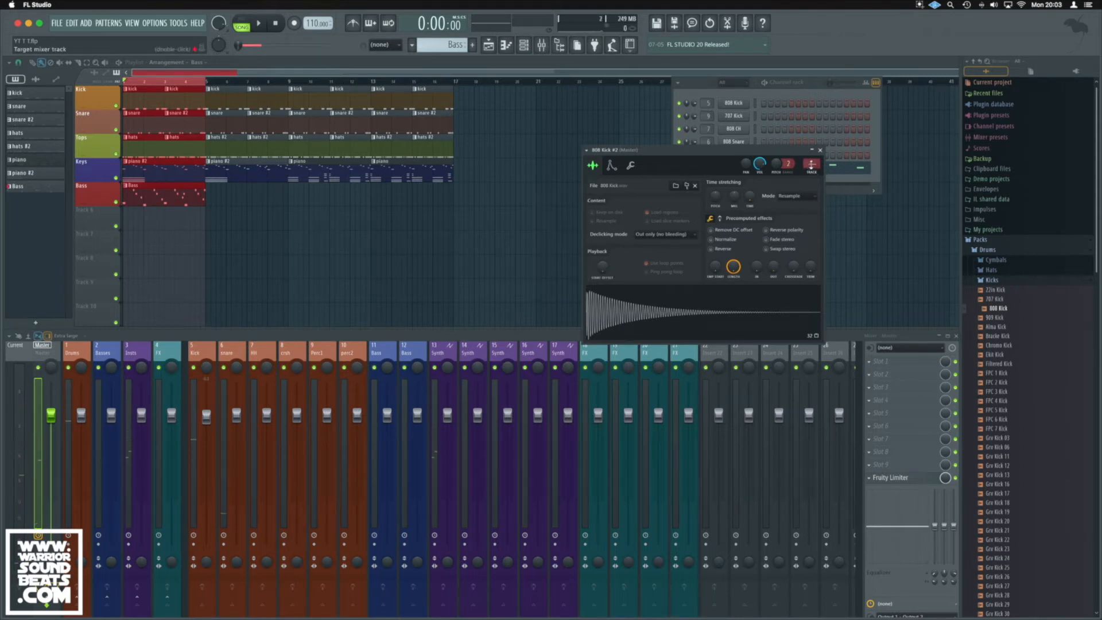
left_click_drag(812, 164, 771, 199)
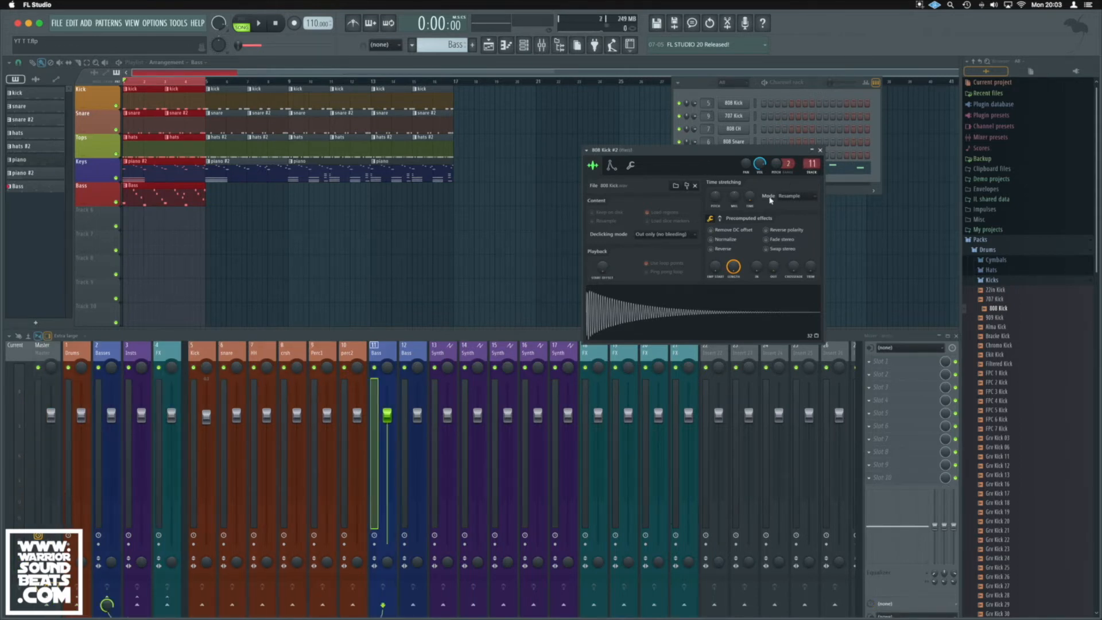
left_click_drag(737, 154, 587, 100)
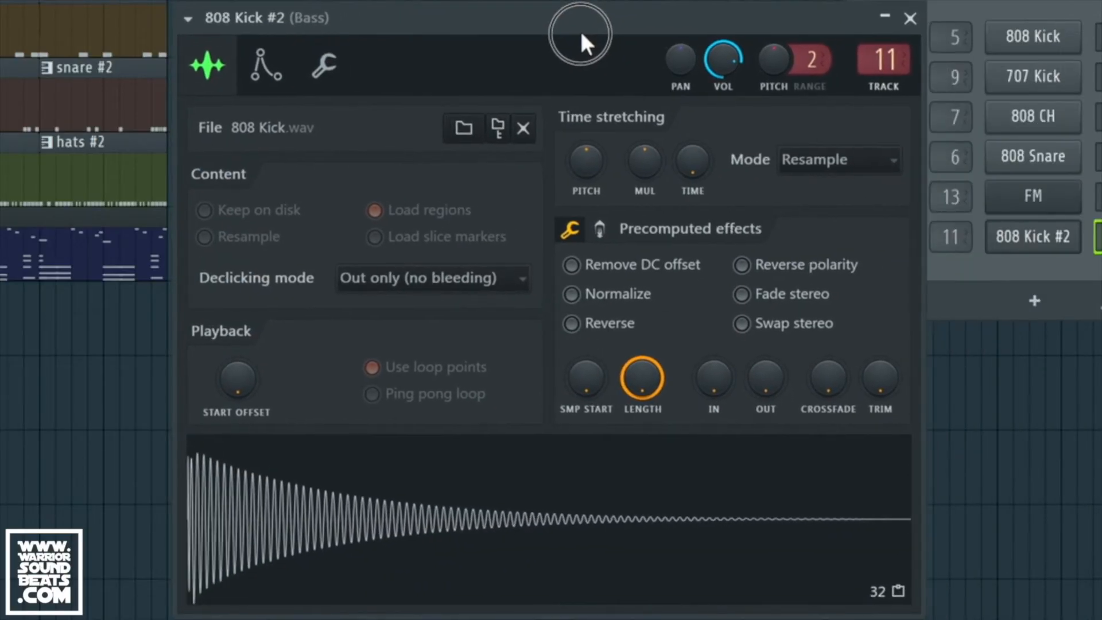
Turn on Clip and add a slight Boost in the 808 Kick #2 precomputed effects.
left_click(600, 230)
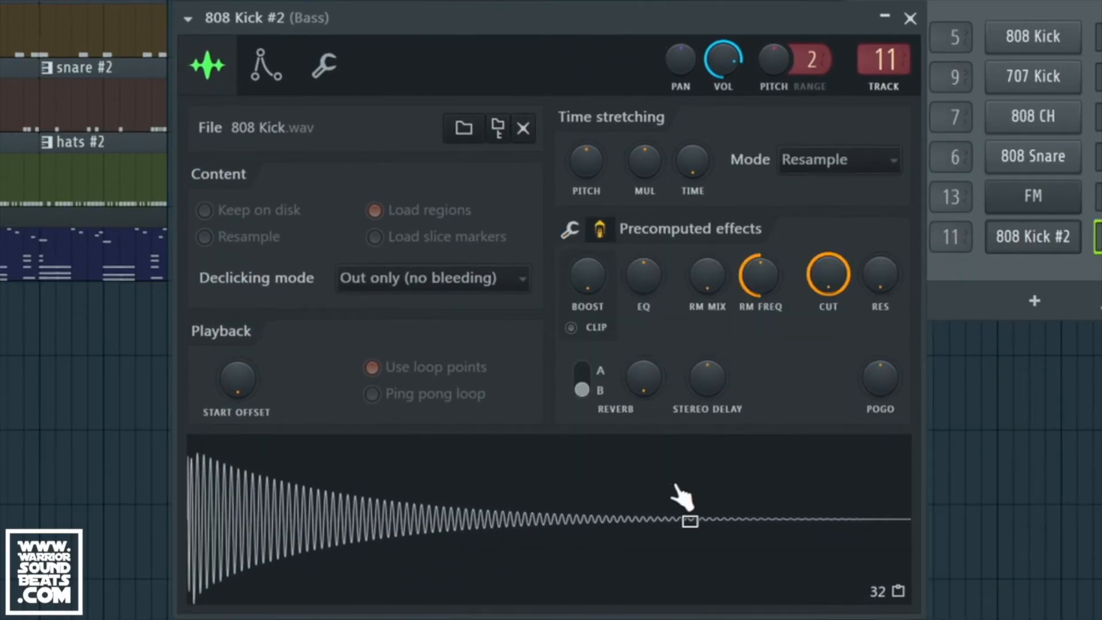
left_click(571, 327)
left_click_drag(587, 275, 587, 264)
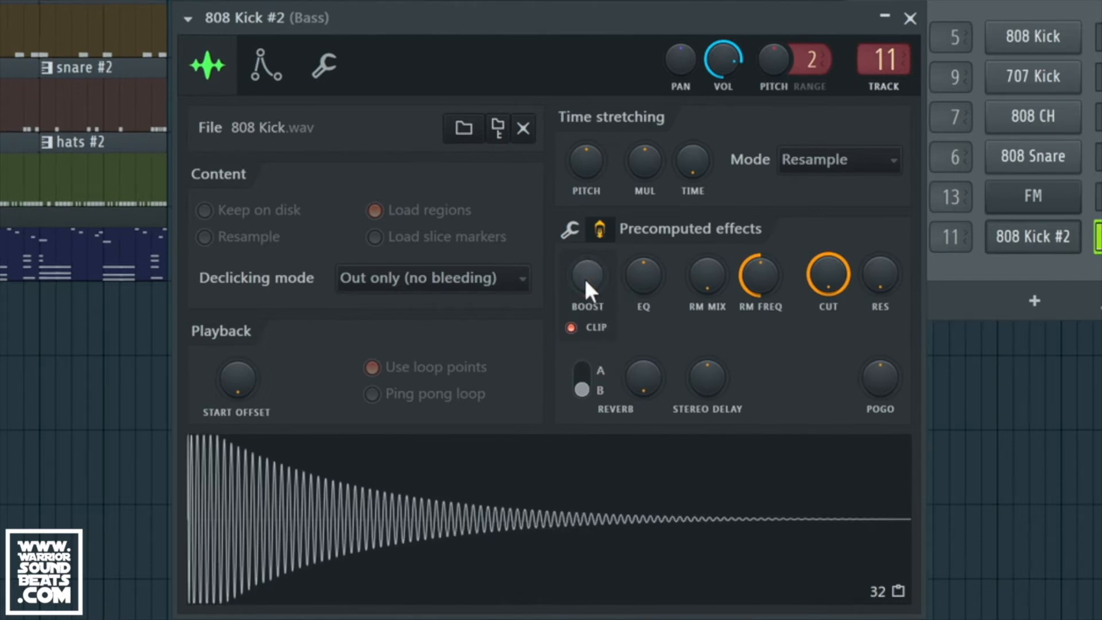
left_click_drag(591, 285, 590, 291)
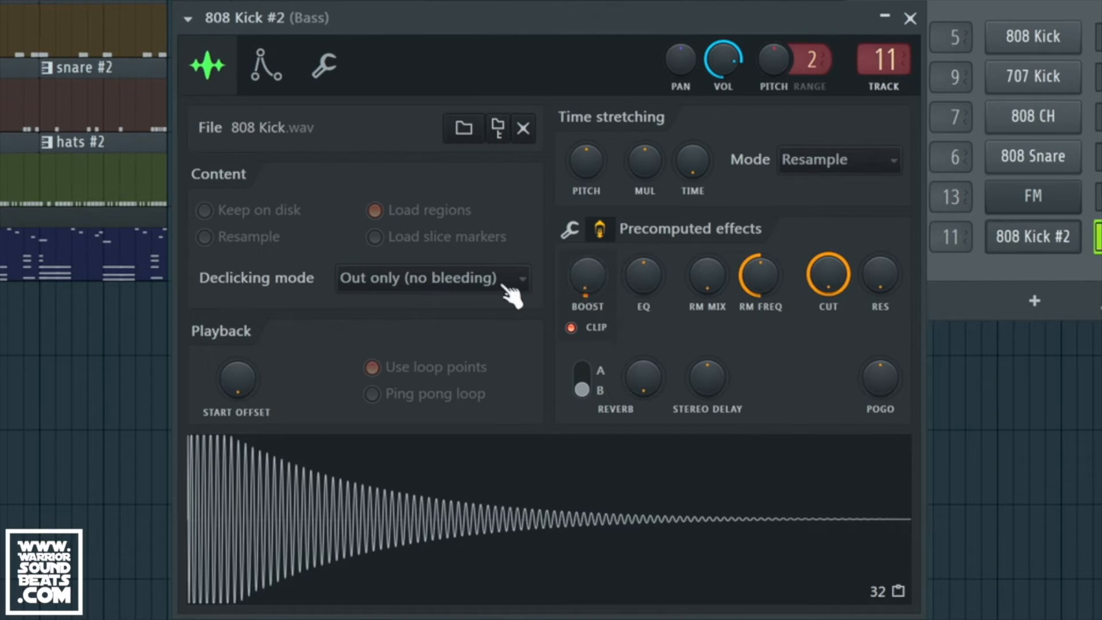
Enable the 808 Kick #2 volume envelope and shorten its attack to almost nothing.
left_click(267, 74)
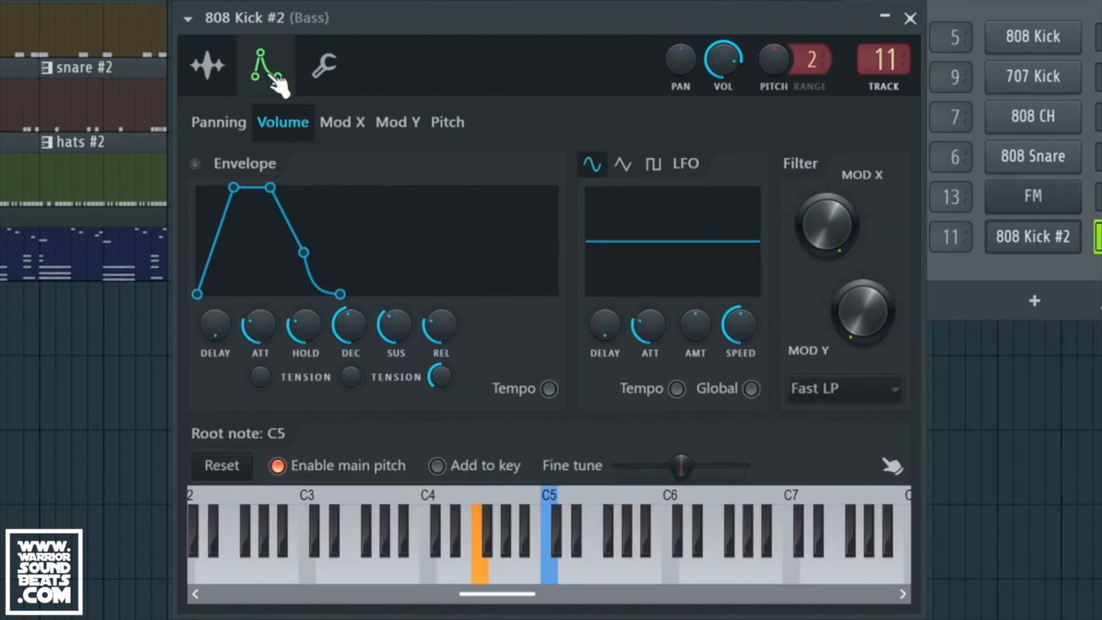
left_click(195, 164)
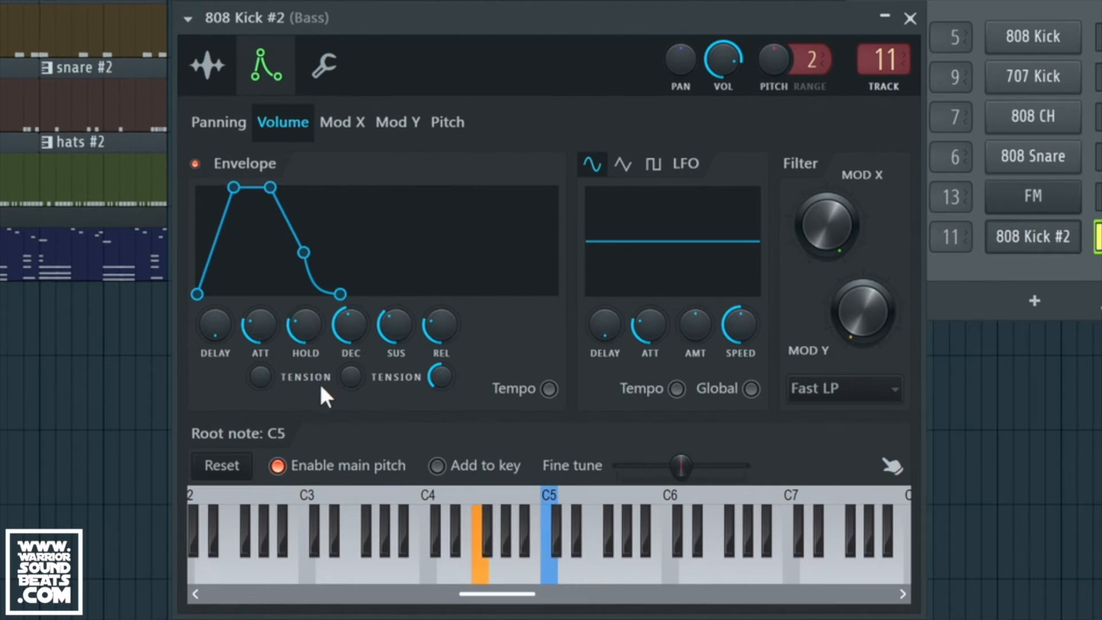
mouse_move(257, 329)
left_mouse_down()
mouse_move(259, 340)
mouse_move(259, 322)
left_mouse_up()
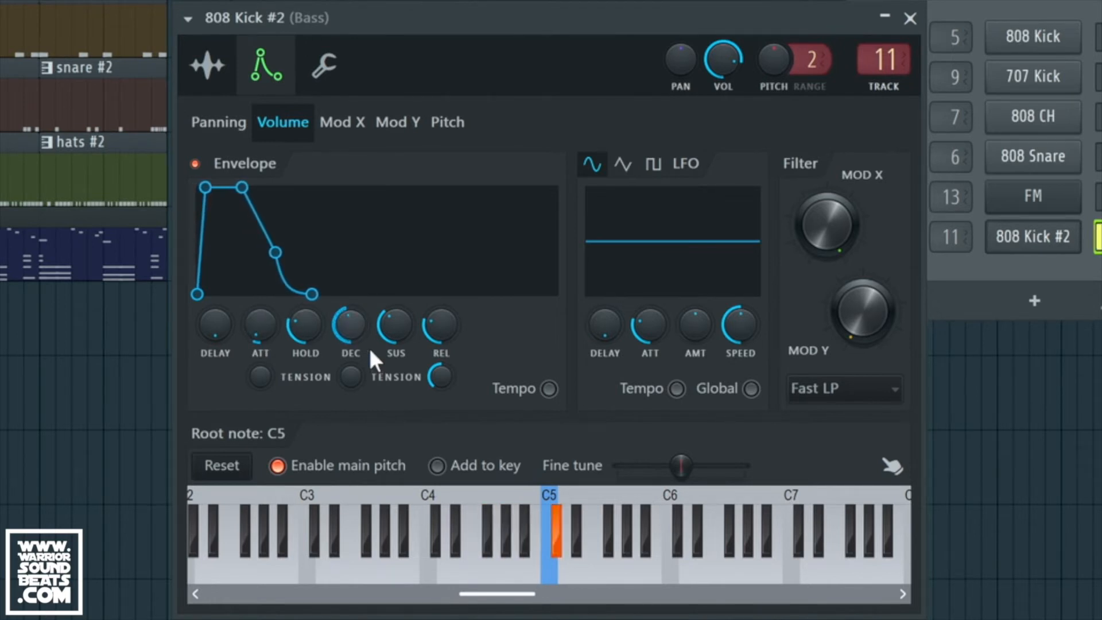
Shorten the decay and raise the sustain and release of the 808 Kick #2 volume envelope, comparing with the envelope off and on.
left_click_drag(445, 327, 356, 339)
mouse_move(441, 325)
left_mouse_down()
mouse_move(443, 335)
mouse_move(436, 329)
left_mouse_up()
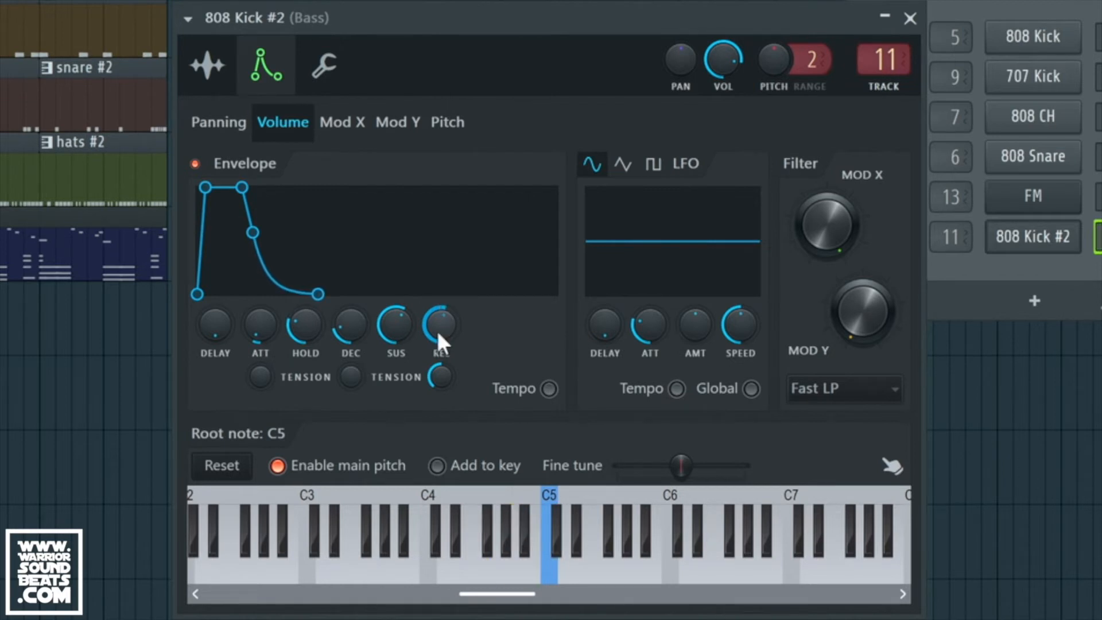
left_click(198, 166)
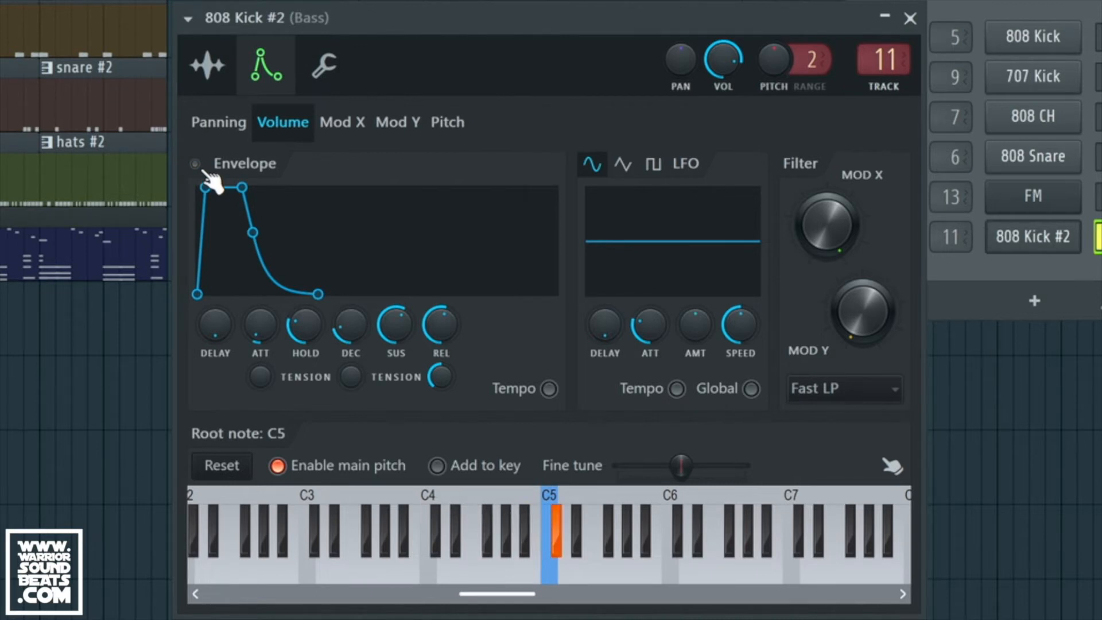
left_click(201, 167)
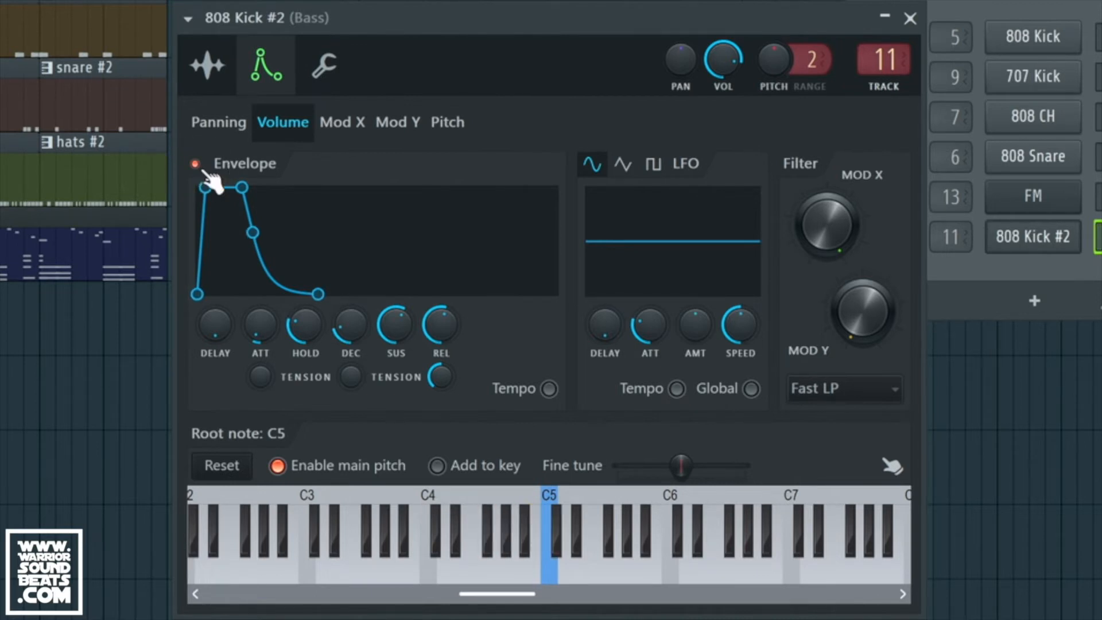
Fine-tune the Boost in the 808 Kick #2 precomputed effects, switching Clip off and on to compare.
left_click(208, 65)
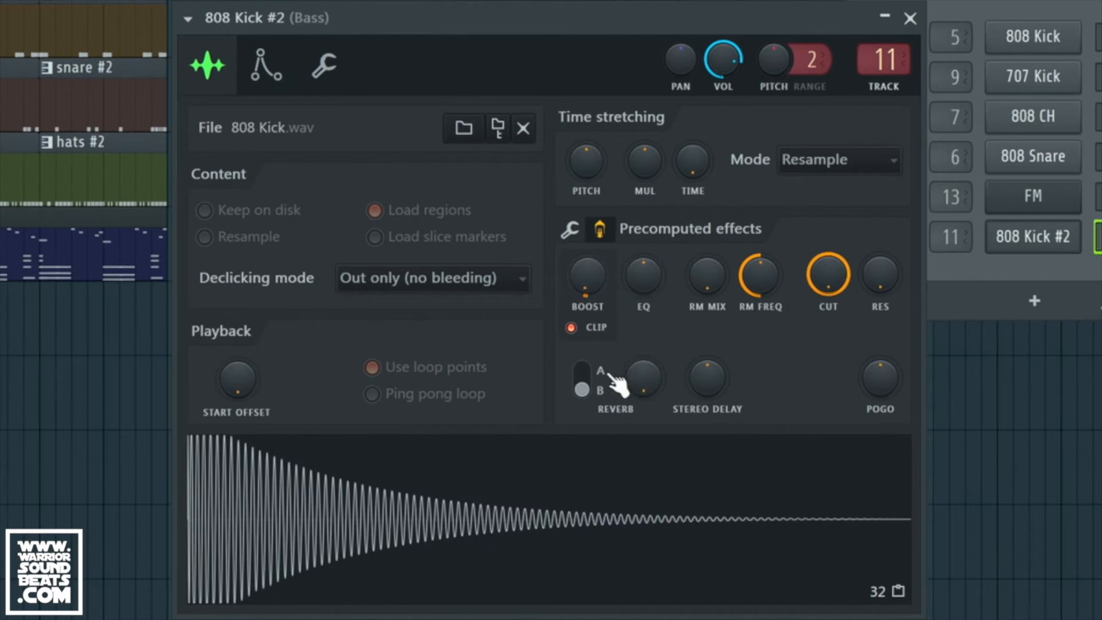
left_click_drag(588, 276, 588, 273)
mouse_move(581, 312)
left_mouse_down()
mouse_move(587, 283)
mouse_move(588, 299)
left_mouse_up()
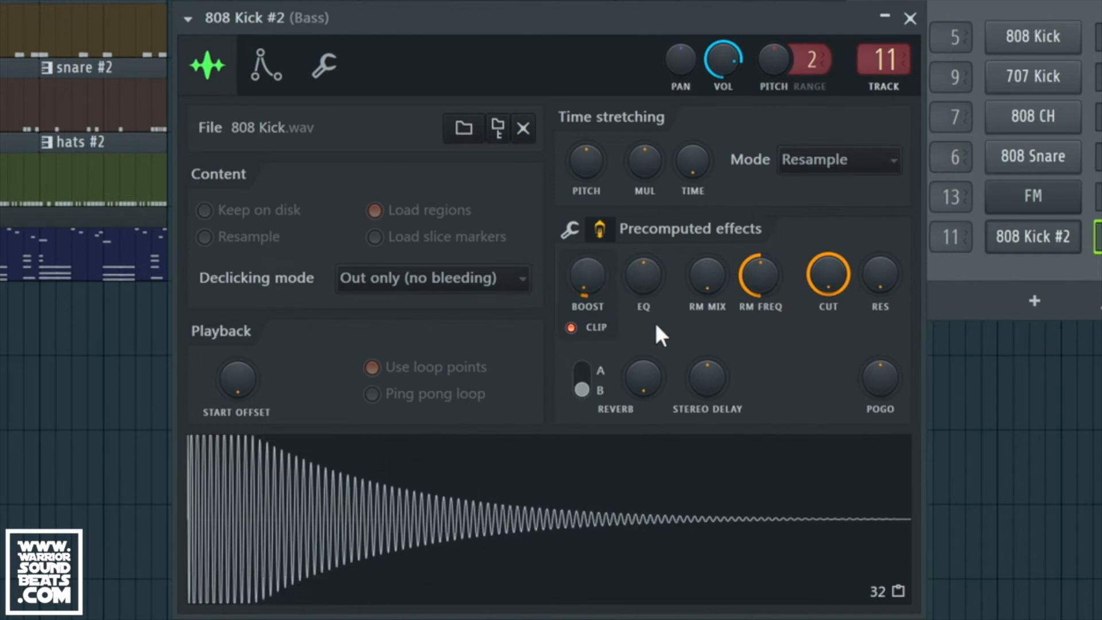
left_click(576, 329)
left_click_drag(587, 275, 591, 299)
left_click(571, 328)
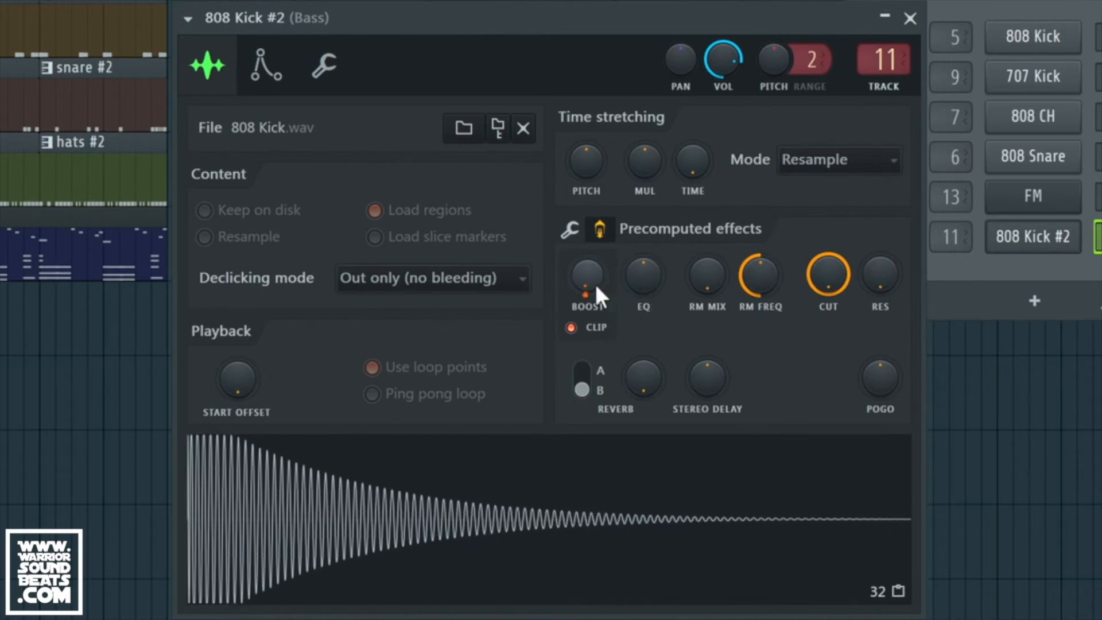
Raise the EQ amount of the 808 Kick #2 sample and try out its RM Mix and RM Freq.
left_click_drag(644, 276, 713, 307)
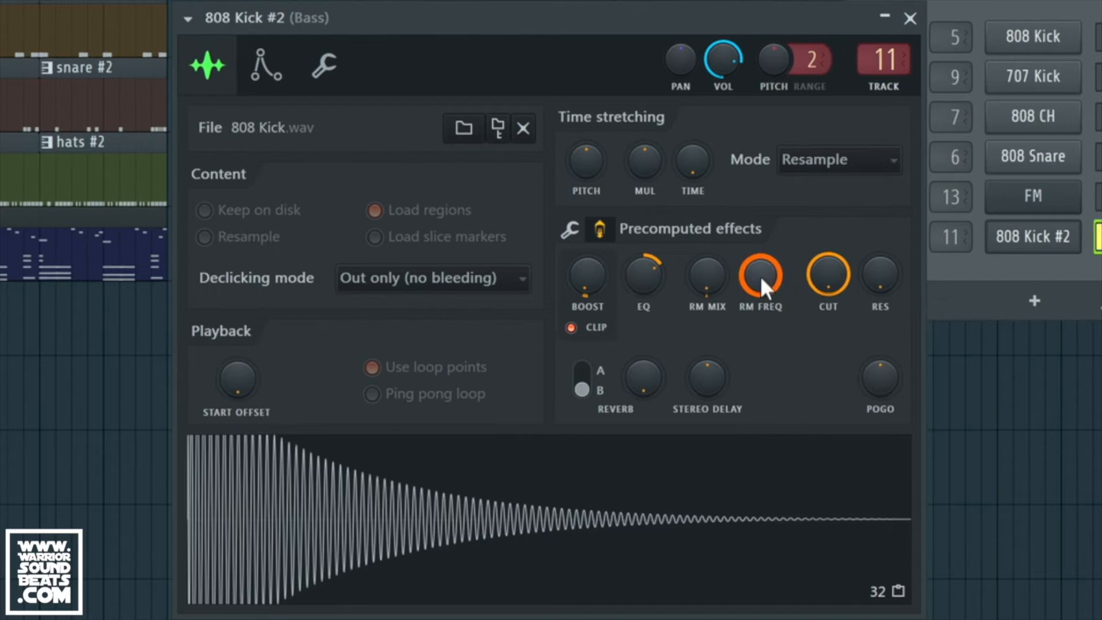
left_click_drag(767, 275, 767, 315)
mouse_move(716, 278)
left_mouse_down()
mouse_move(716, 254)
mouse_move(710, 301)
mouse_move(758, 274)
left_mouse_up()
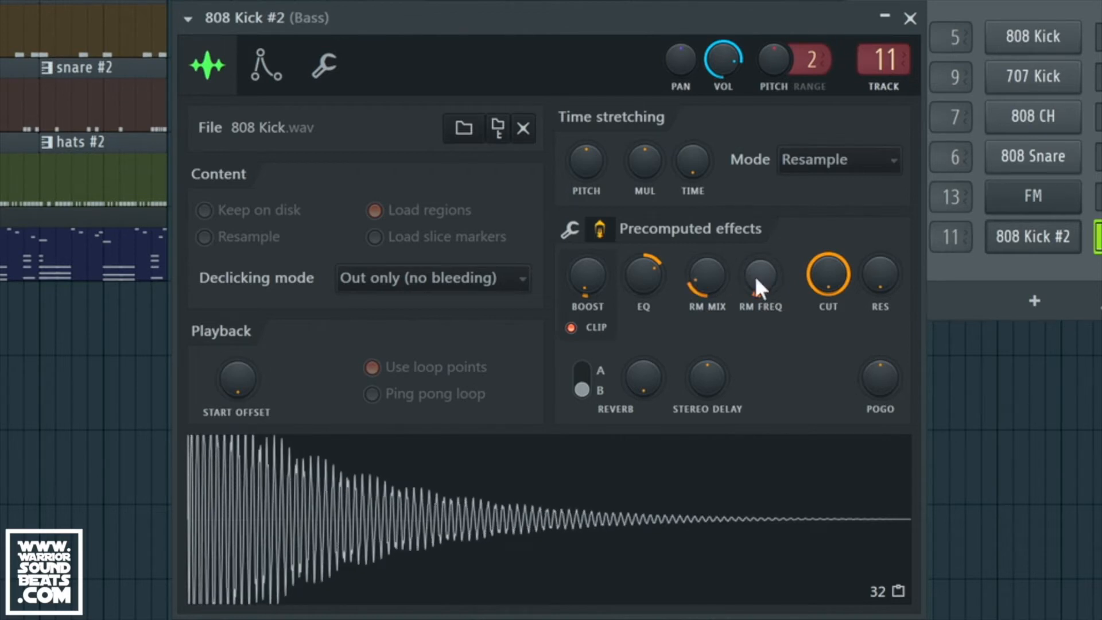
left_click_drag(706, 281, 711, 291)
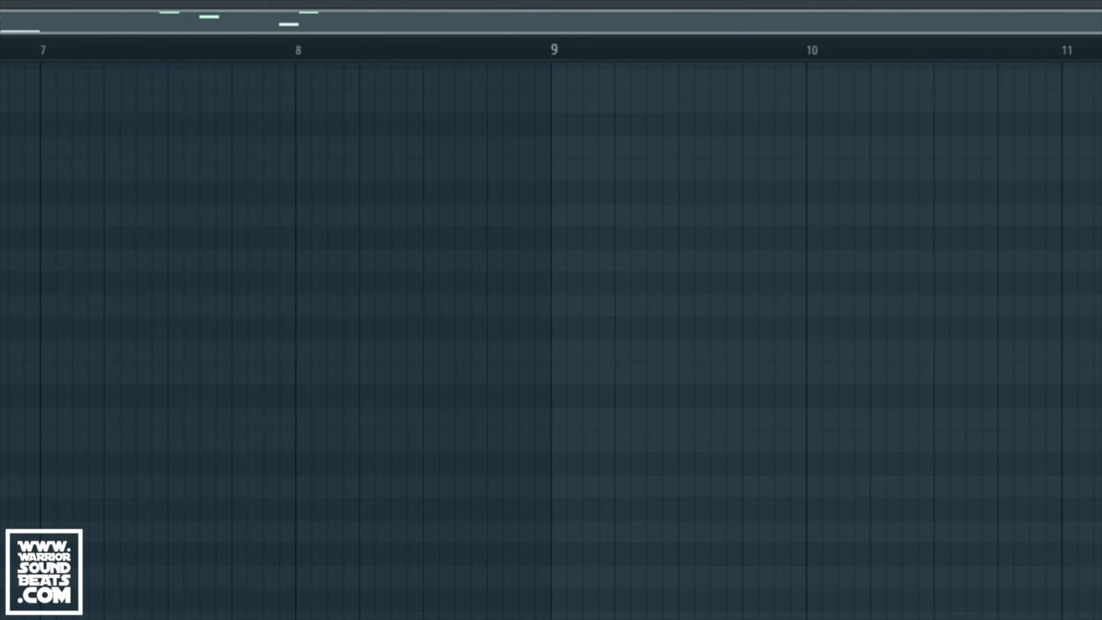
Set Trim to full and Crossfade almost to full for the 808 Kick #2 sample, and close the channel settings.
scroll(551, 339, "left", 8)
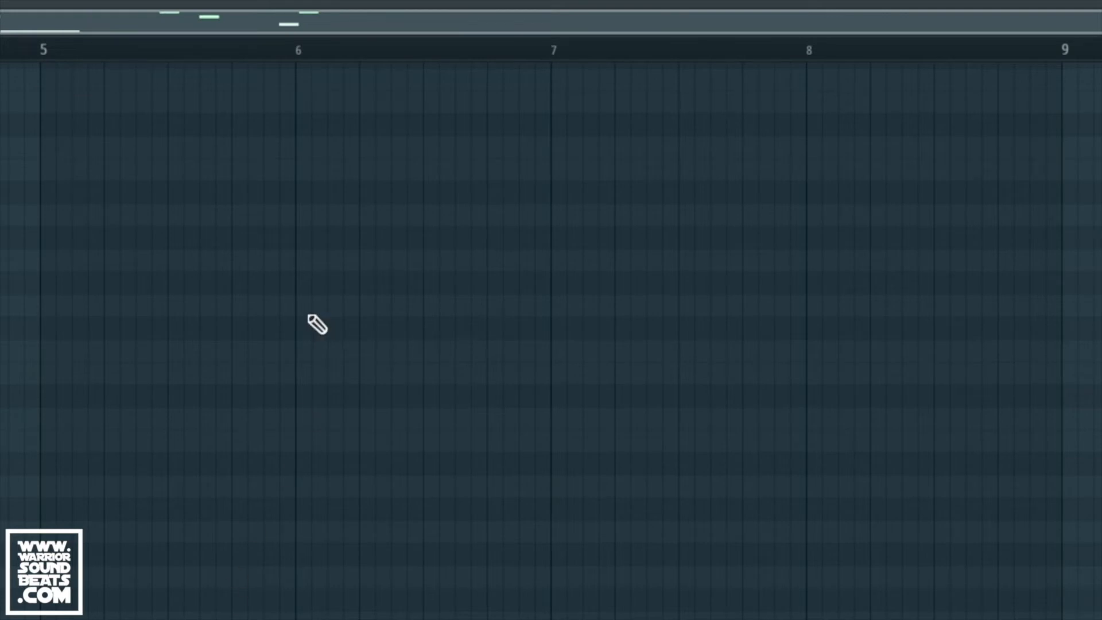
key("F6")
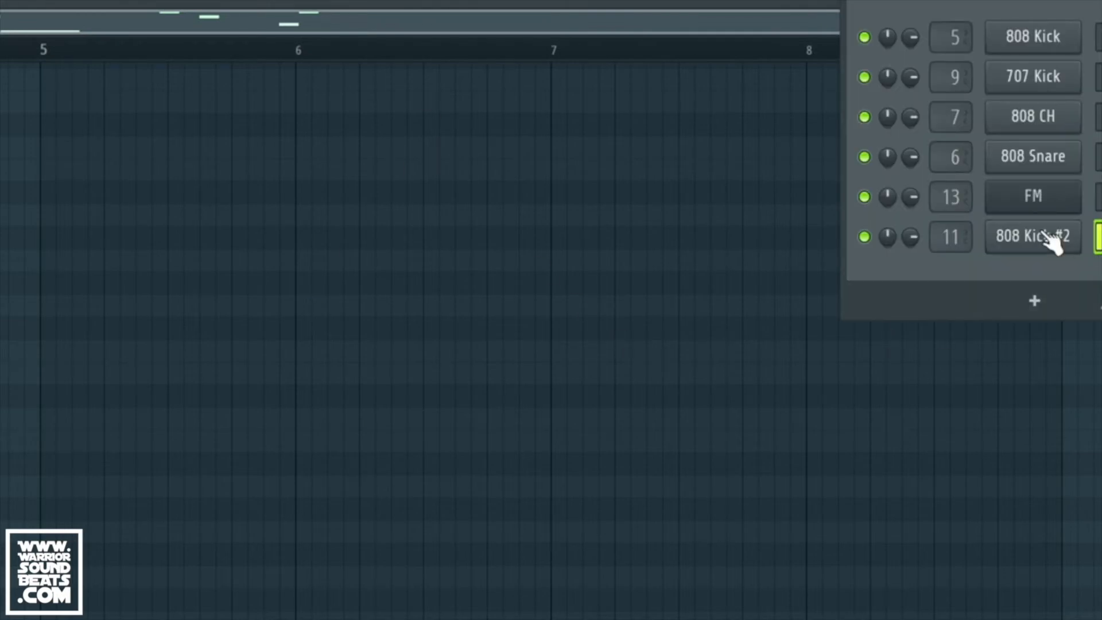
left_click(1054, 239)
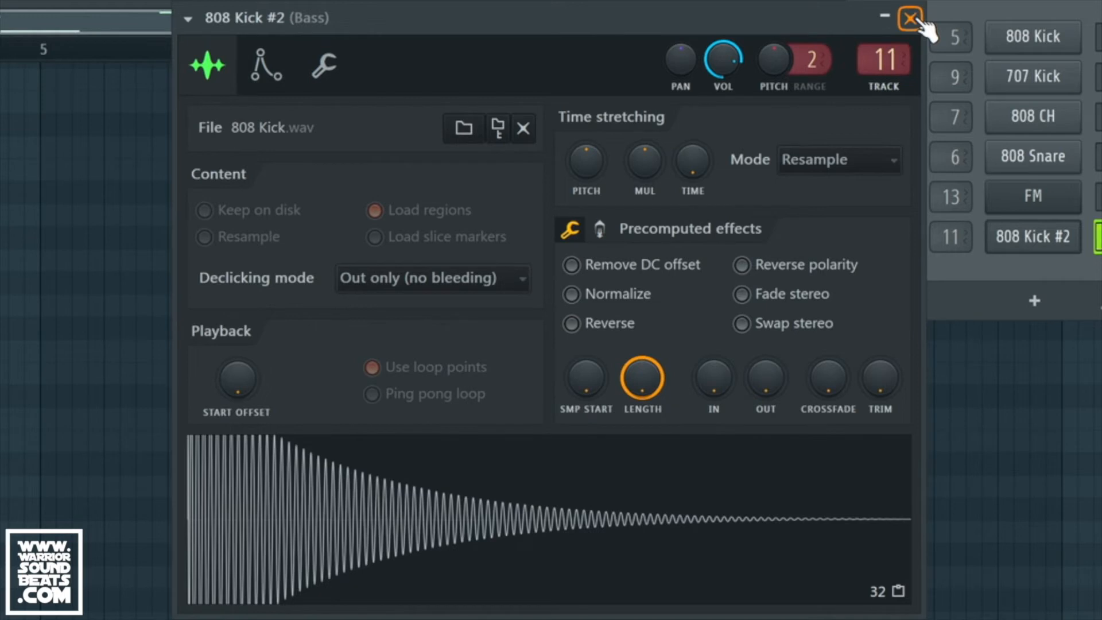
left_click_drag(829, 379, 824, 385)
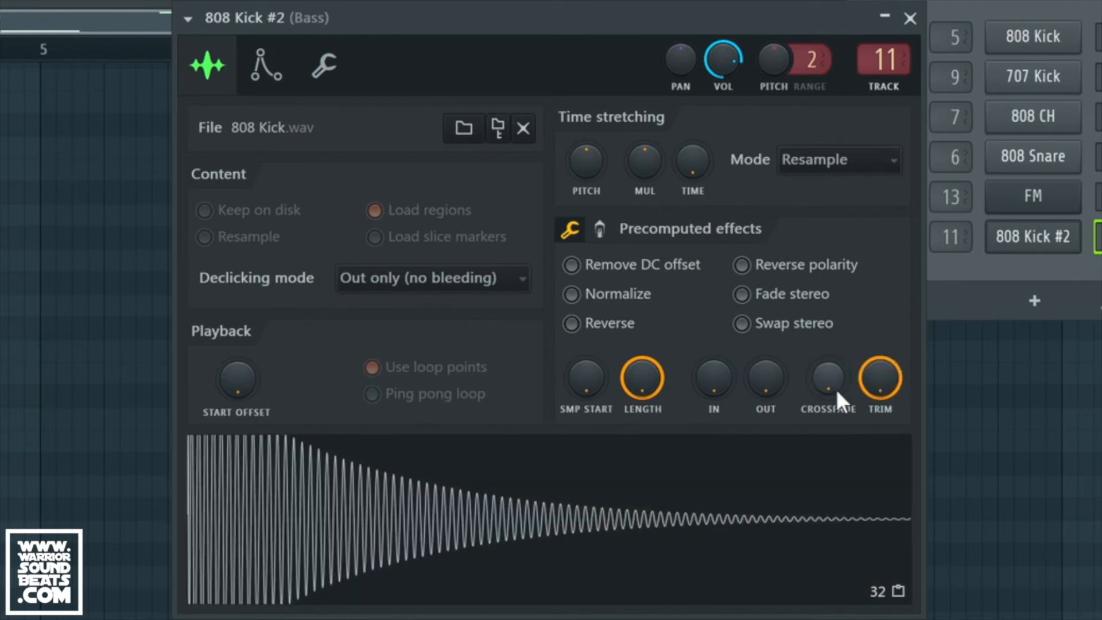
mouse_move(836, 390)
left_mouse_down()
mouse_move(836, 327)
mouse_move(829, 384)
left_mouse_up()
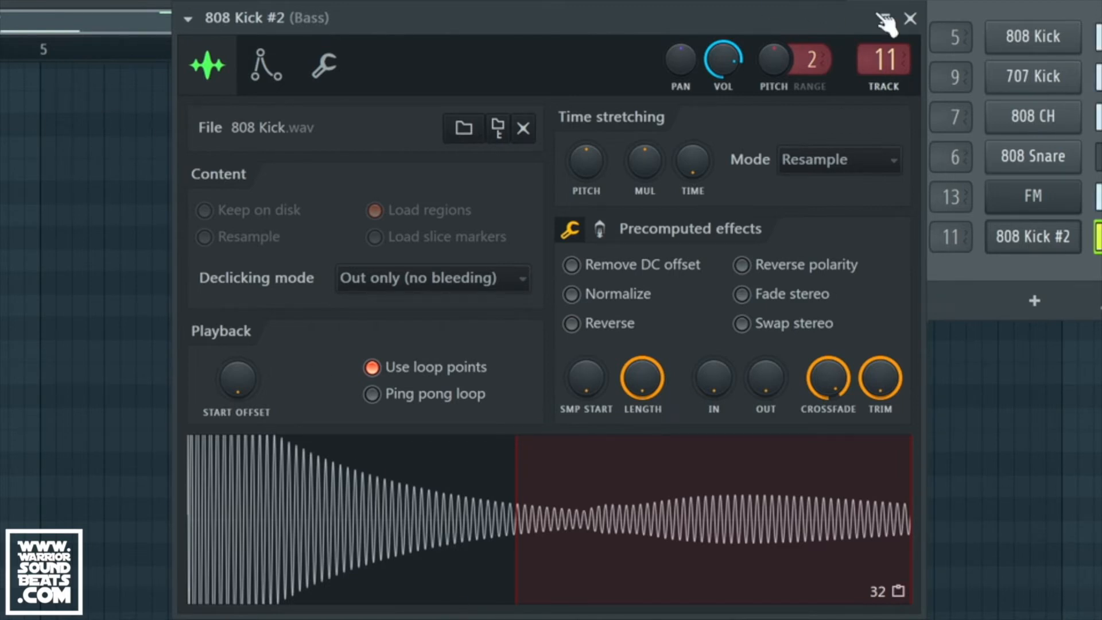
left_click(911, 19)
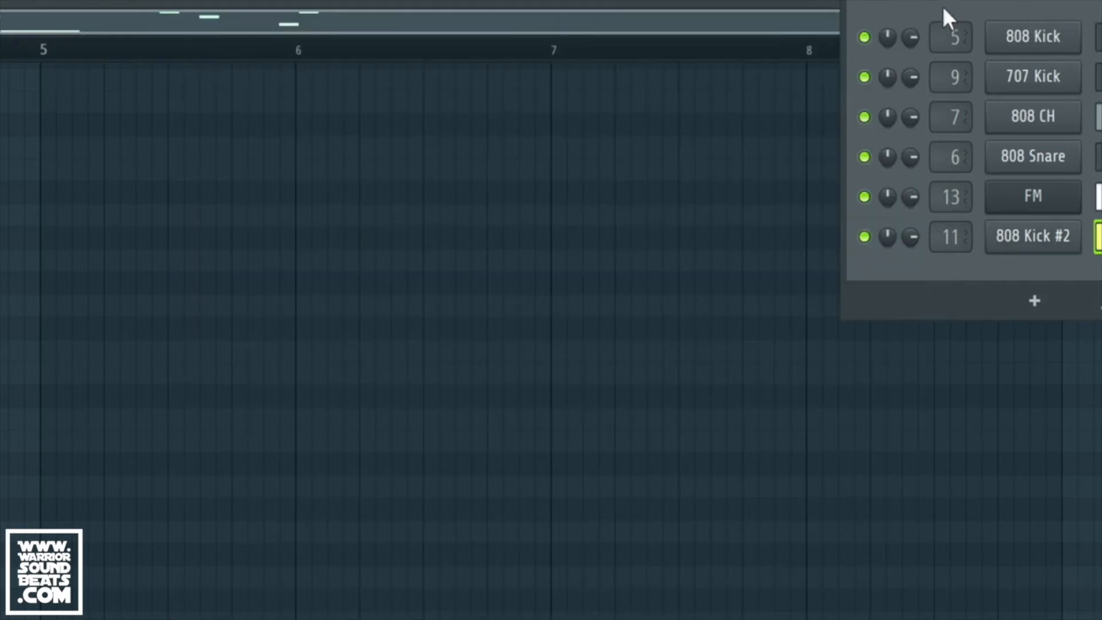
Duplicate the Bass clip along the playlist to match the other tracks, and select the full range of the arrangement.
key("F6")
key("F5")
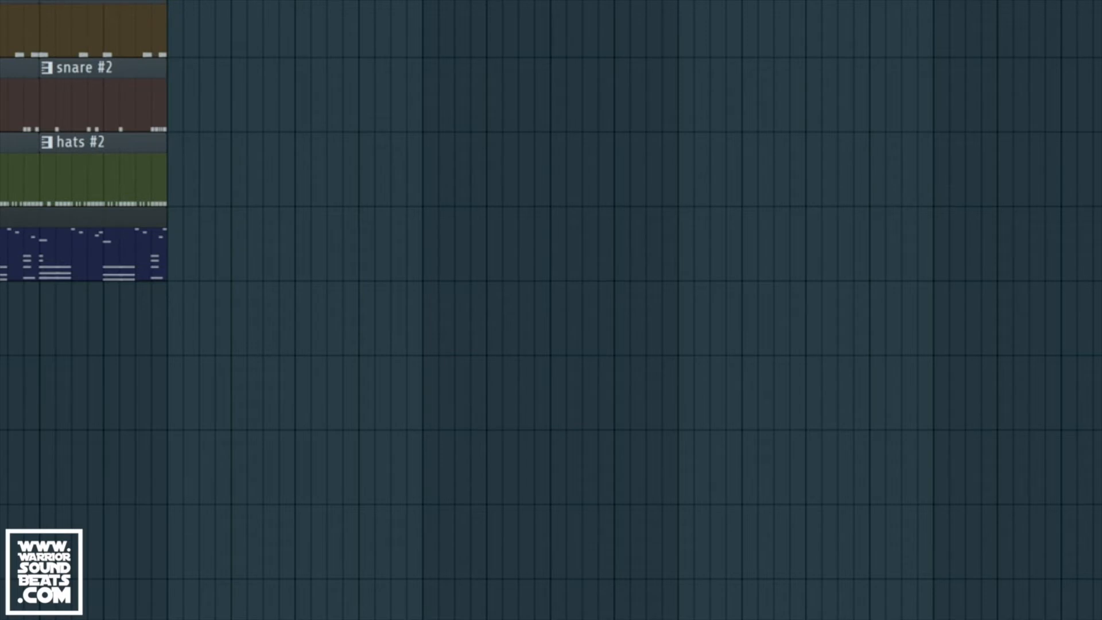
key("ctrl+b")
right_click(227, 403)
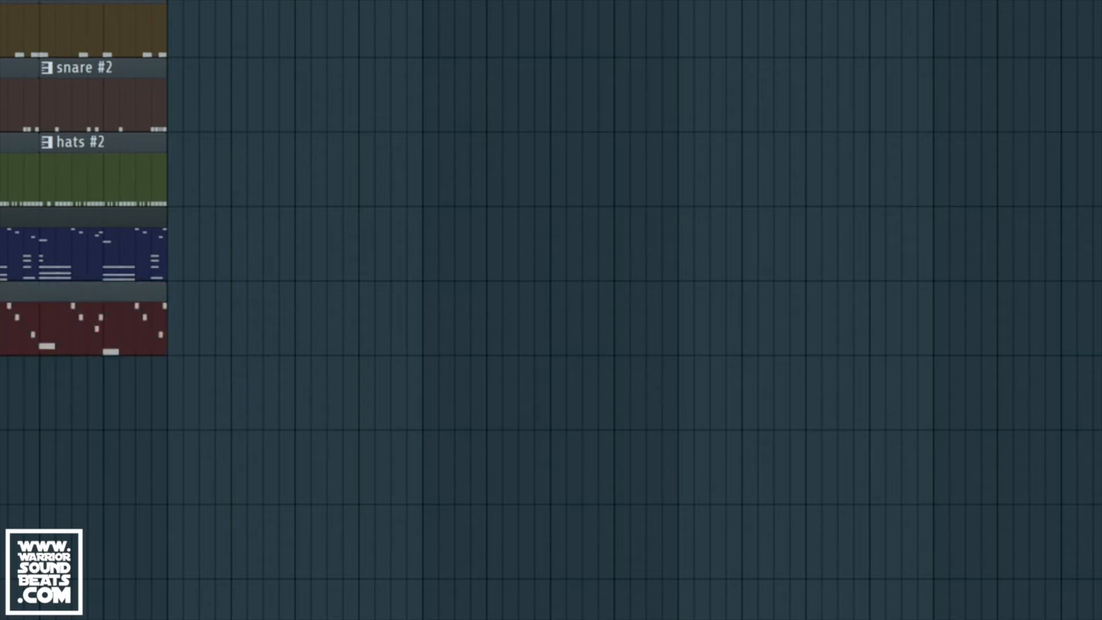
left_click_drag(0, 2, 172, 13)
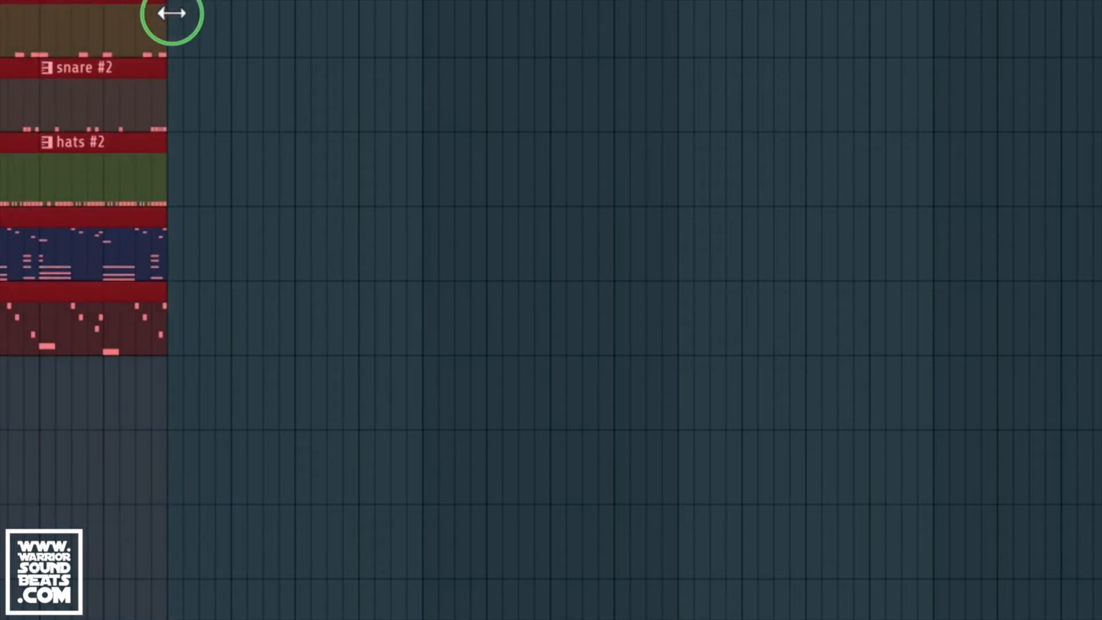
right_click(225, 271)
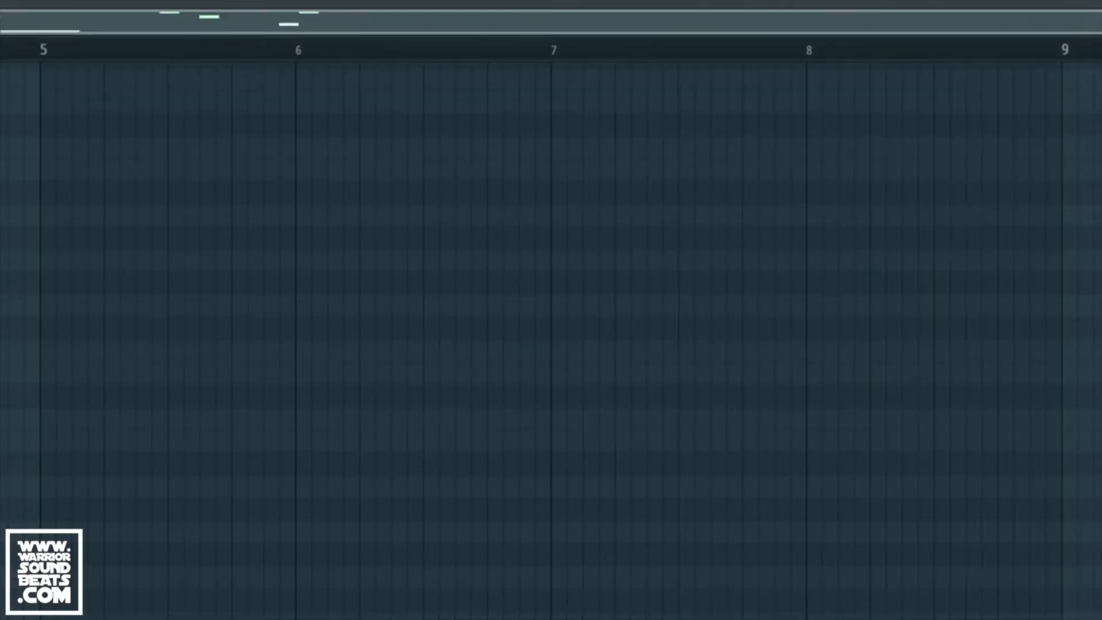
Select all the 808 Kick #2 notes, play them, and open the channel's envelope and root note settings.
key("ctrl+a")
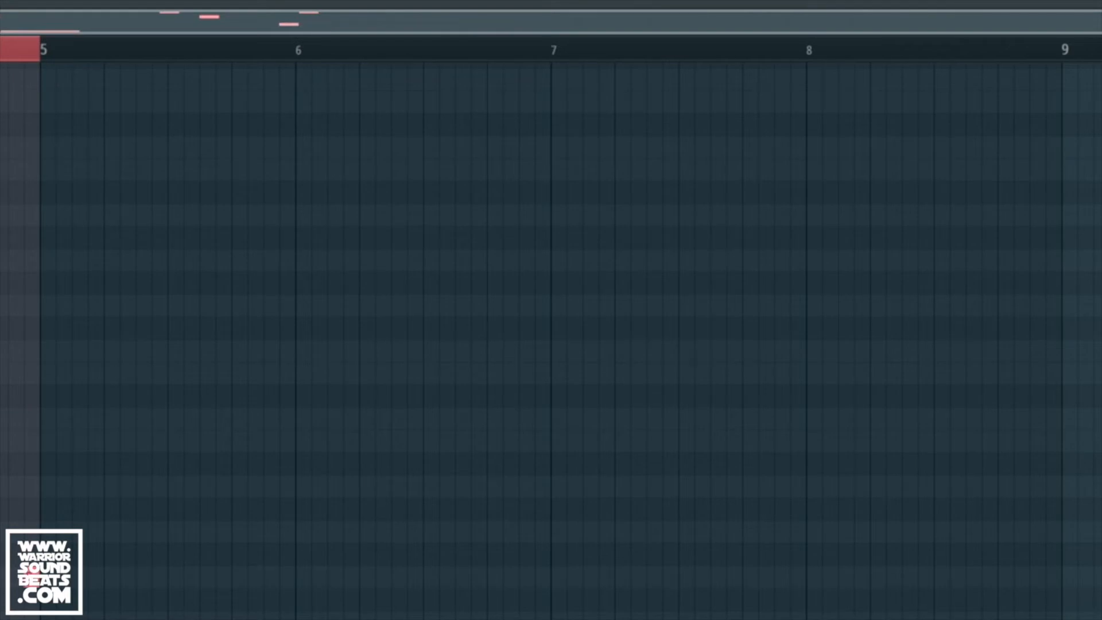
key("space")
key("F6")
left_click(1034, 242)
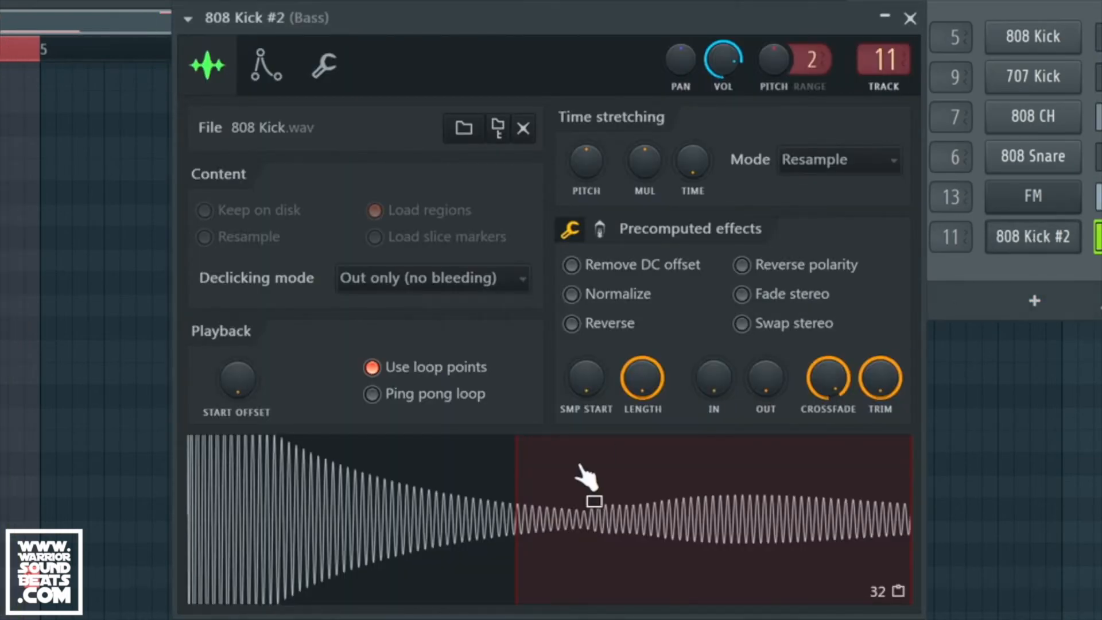
left_click(267, 66)
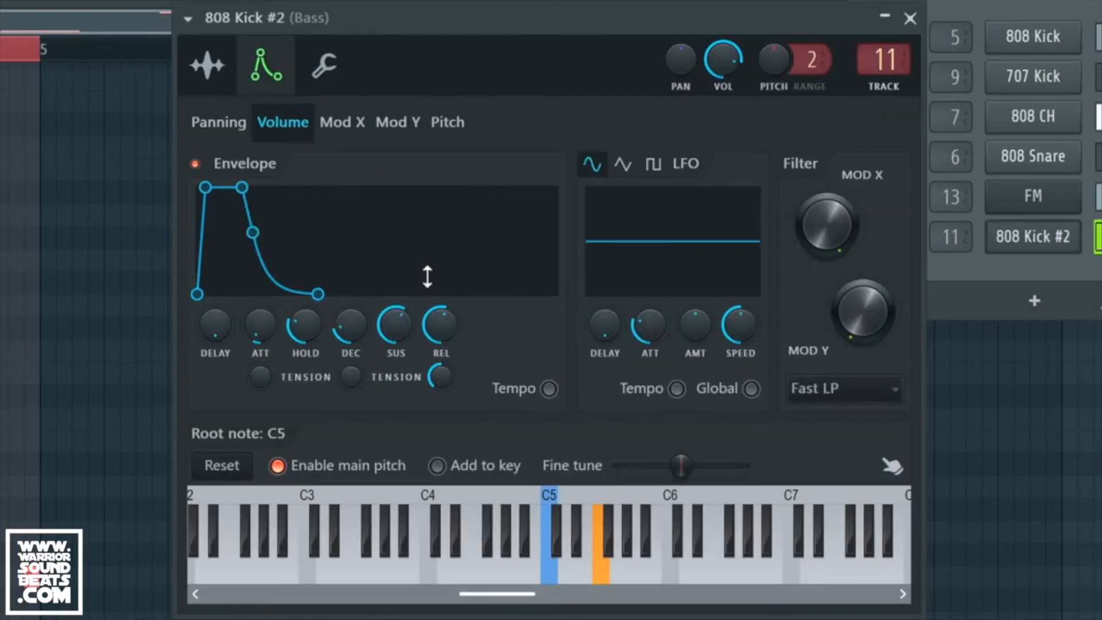
Audition C6, D5 and D#5 as root notes, set the 808 Kick #2 root note to E5, and adjust the filter's Mod X.
left_click(681, 505)
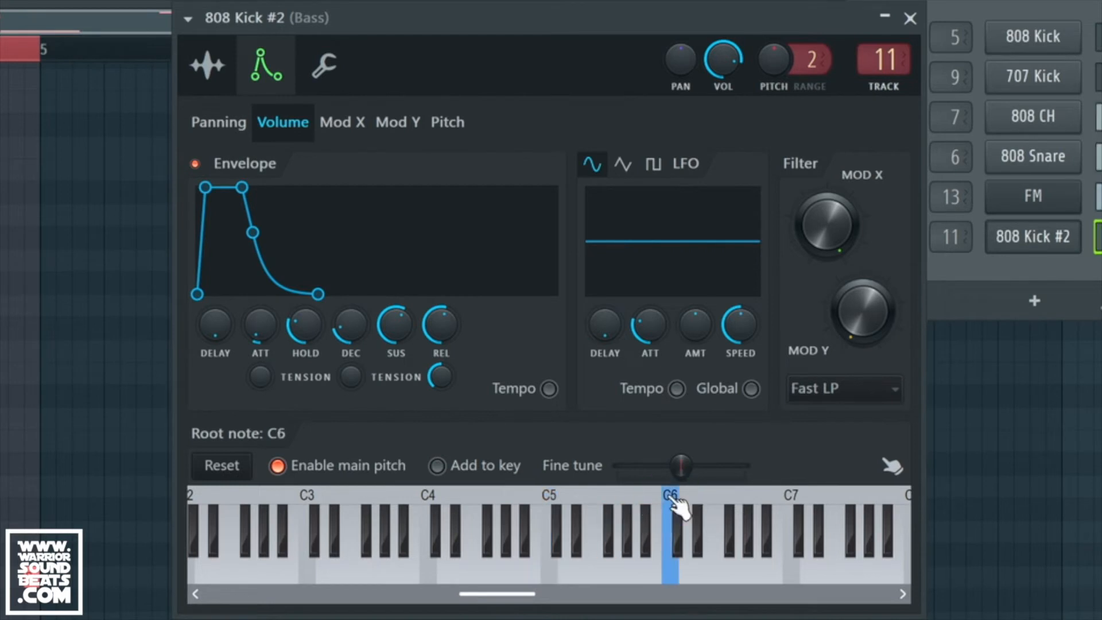
left_click(550, 505)
left_click(568, 525)
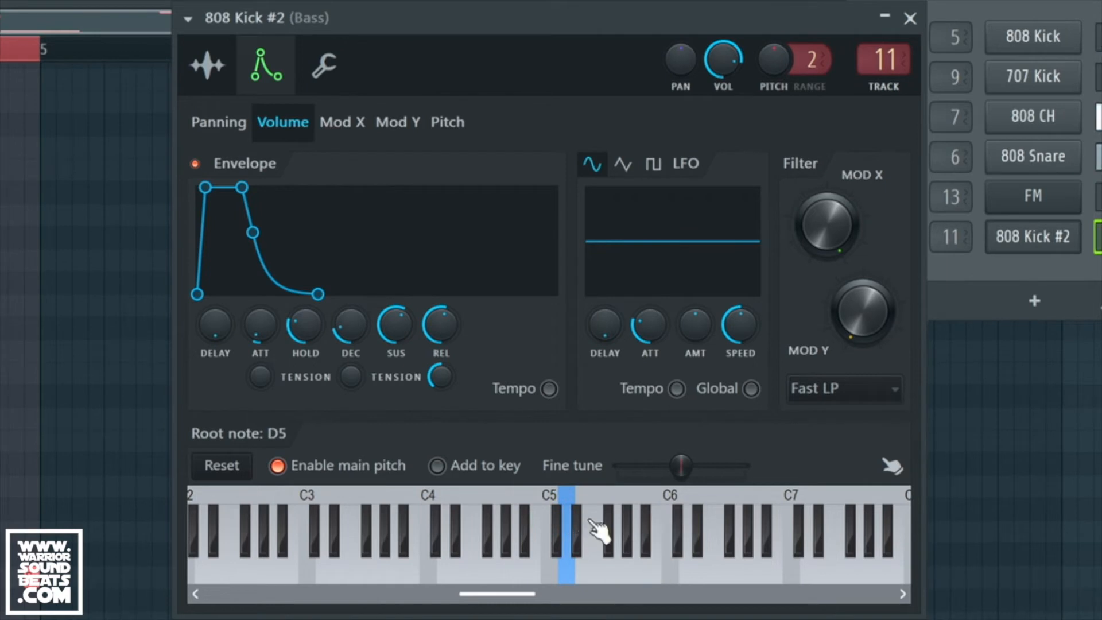
left_click(591, 521)
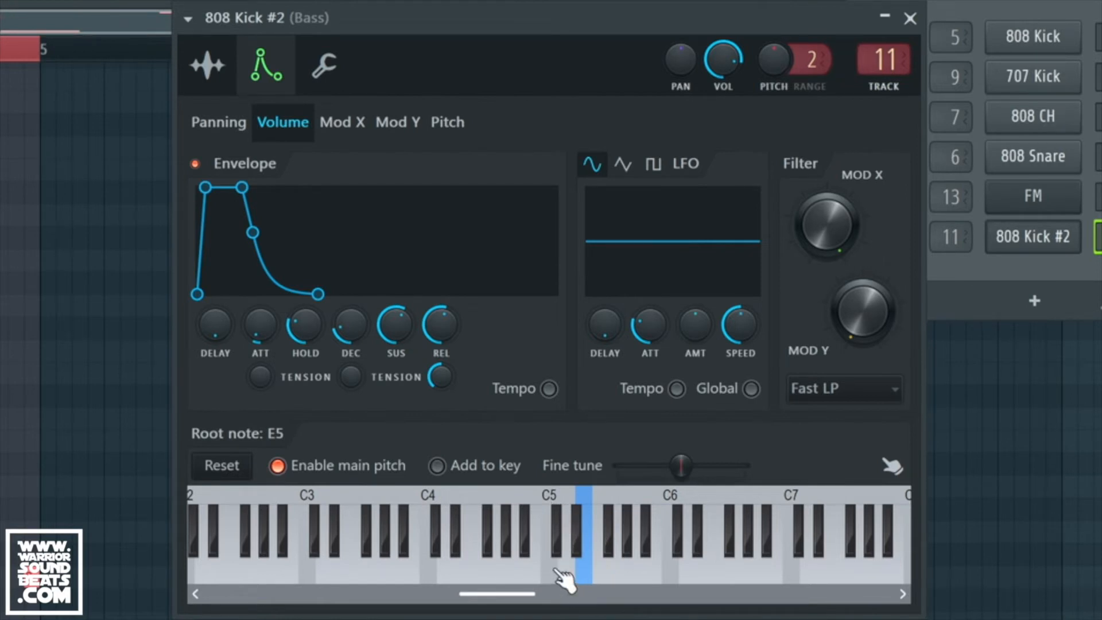
left_click(580, 505)
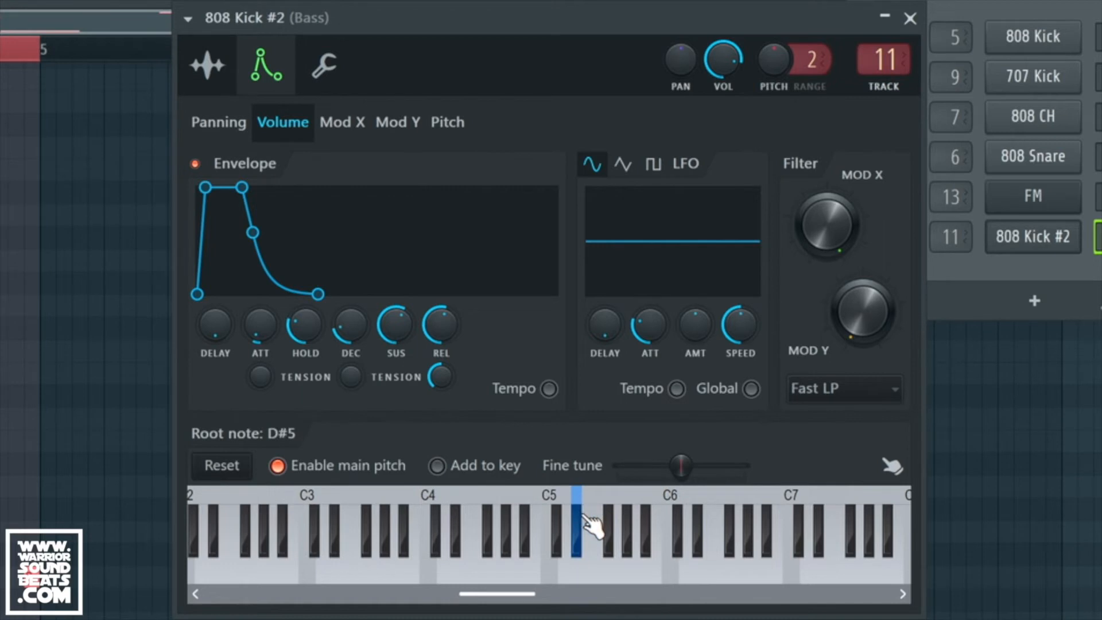
left_click(587, 573)
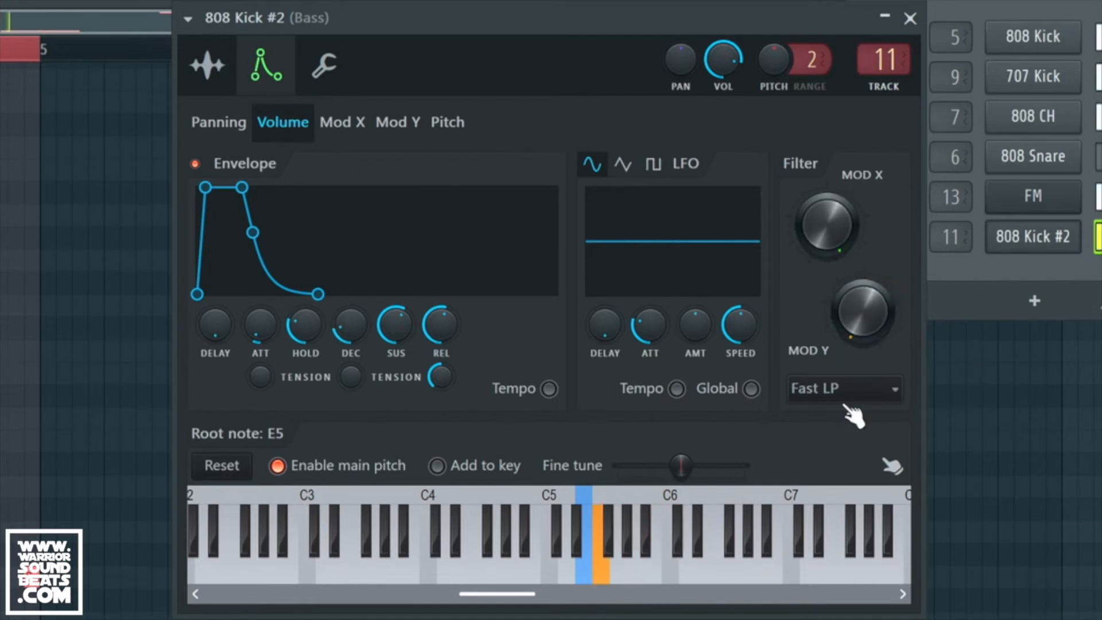
left_click_drag(831, 216, 831, 183)
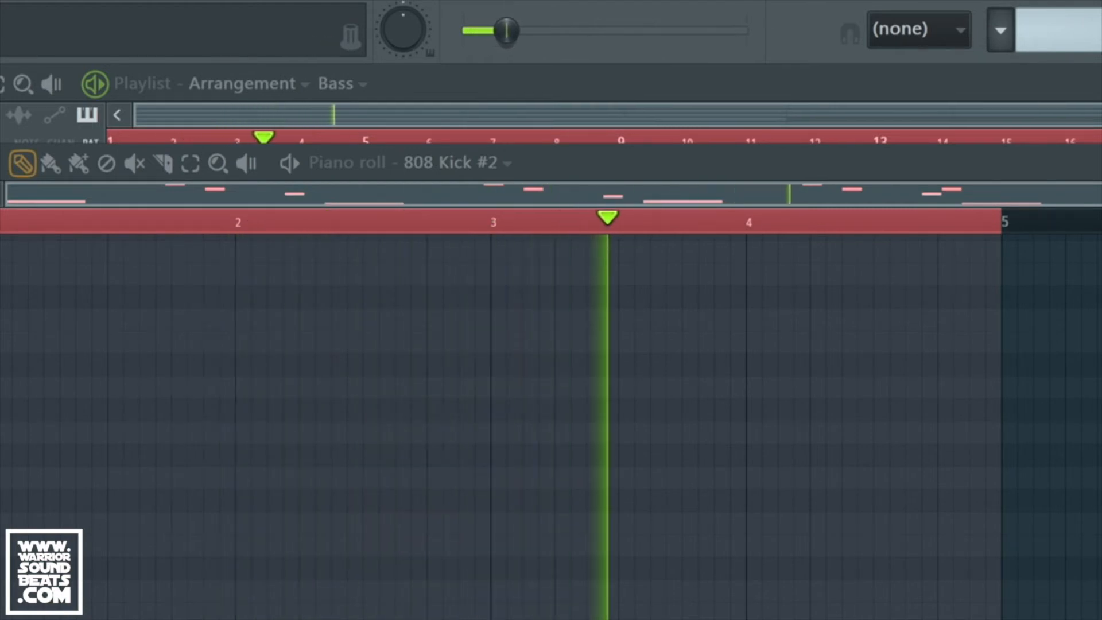
Close the piano roll, listen to the arrangement with the Bass clips in the playlist, and stop playback.
left_click(1099, 163)
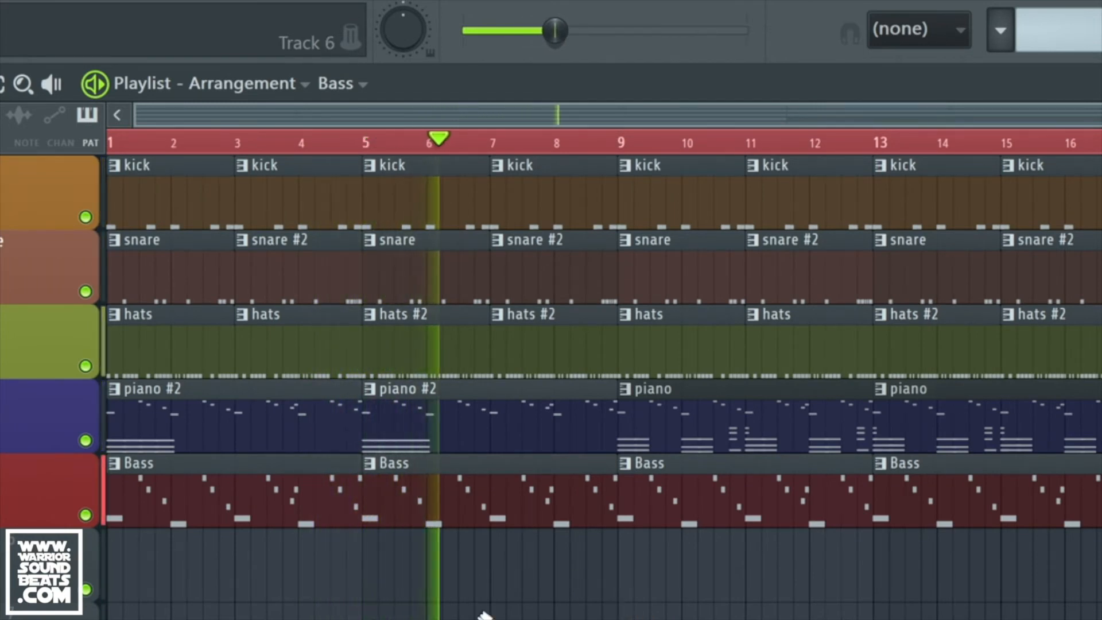
scroll(486, 615, "down", 1)
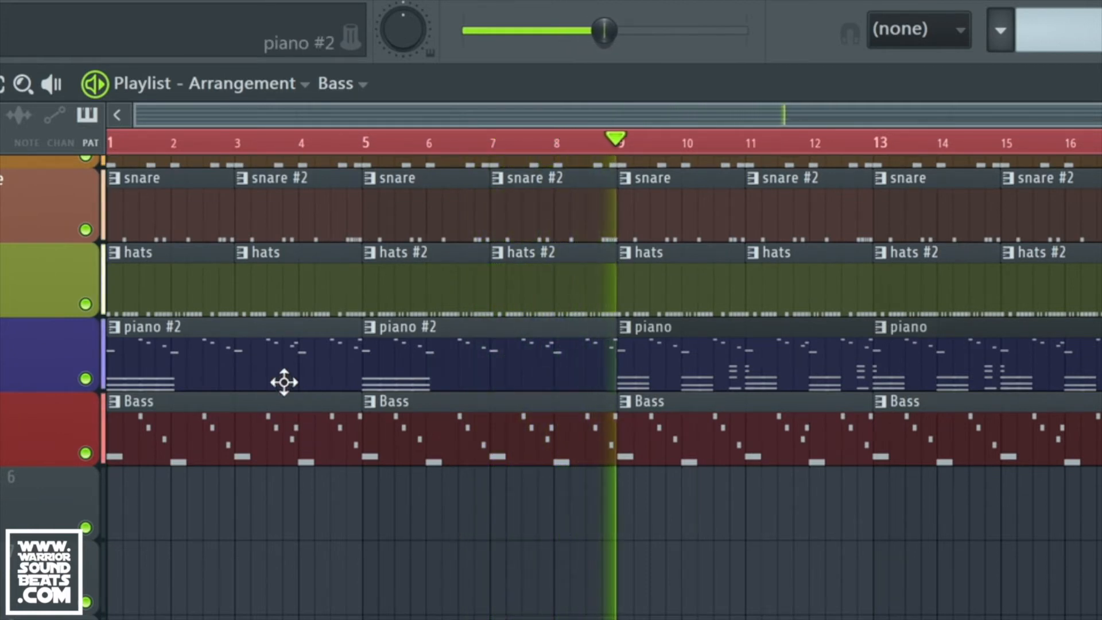
key("space")
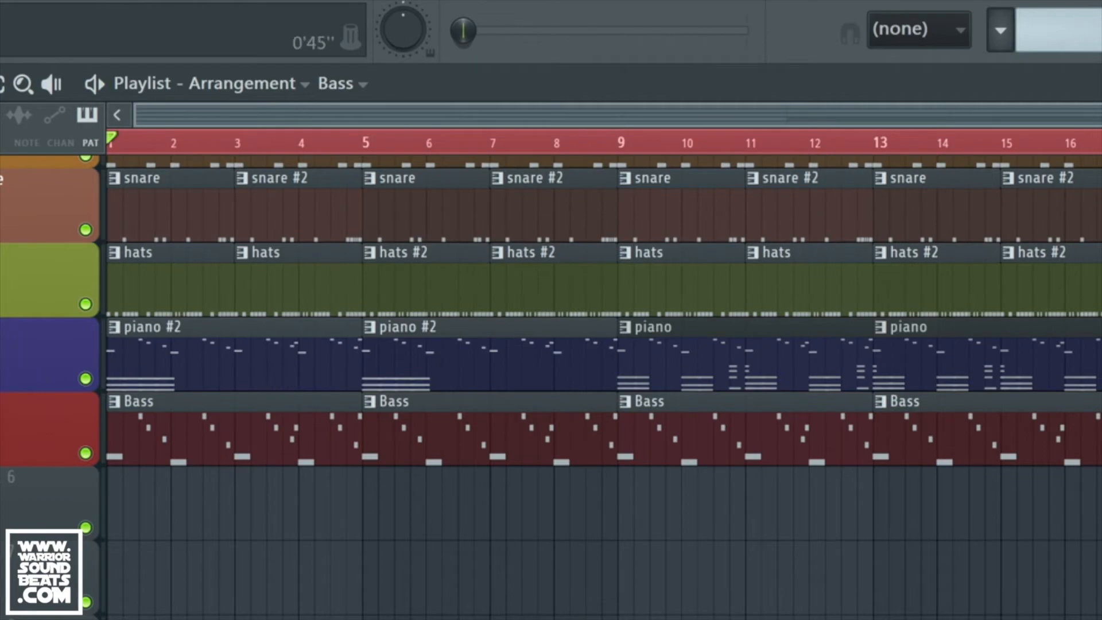
Open the piano #2 pattern in the piano roll, select all its notes, and play them while examining the melody and chords.
double_click(284, 381)
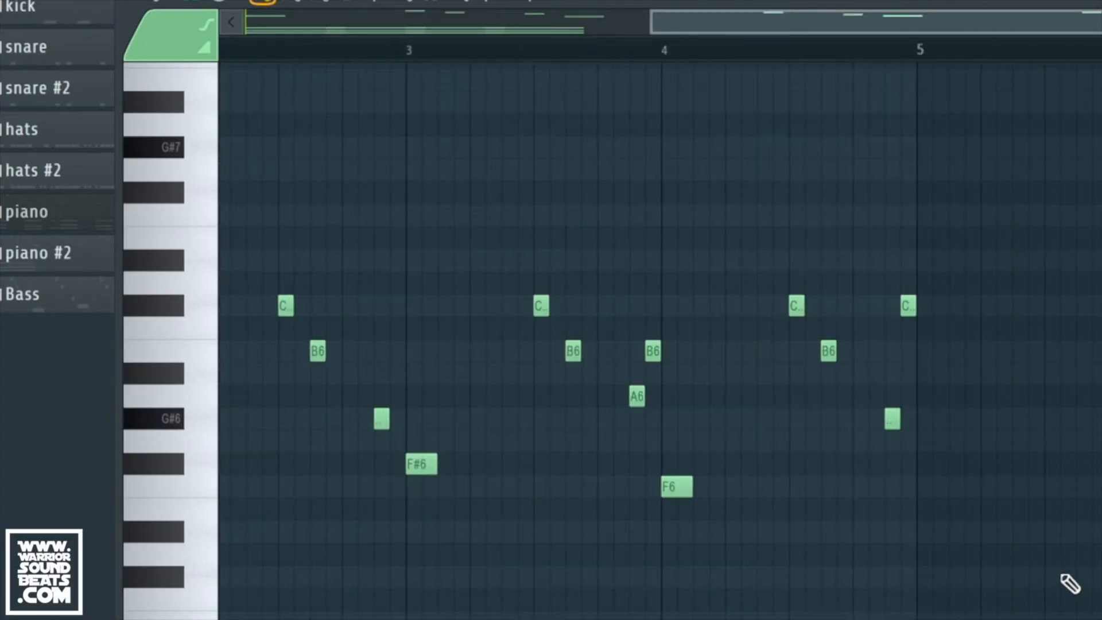
key("ctrl+a")
scroll(1071, 584, "up", 3)
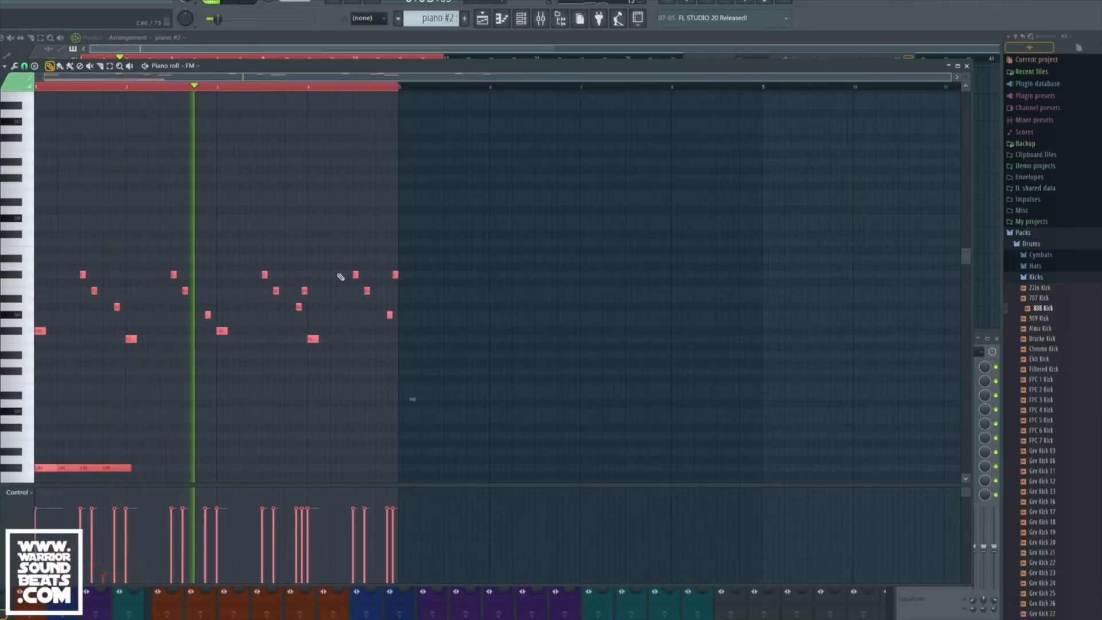
scroll(341, 276, "up", 1)
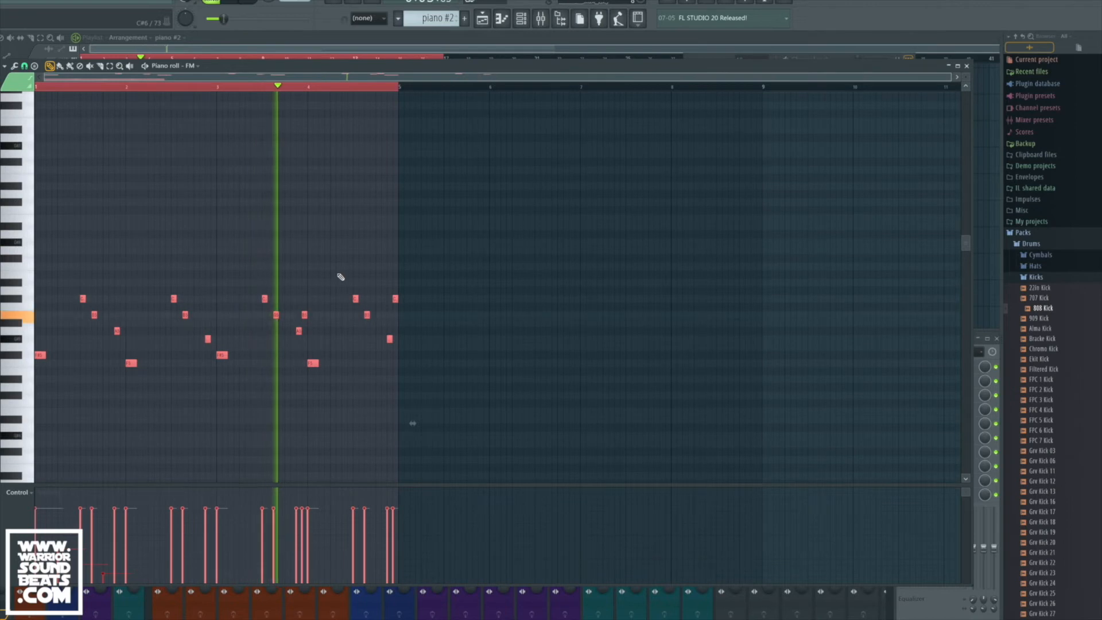
key("space")
key("space")
scroll(341, 277, "down", 10)
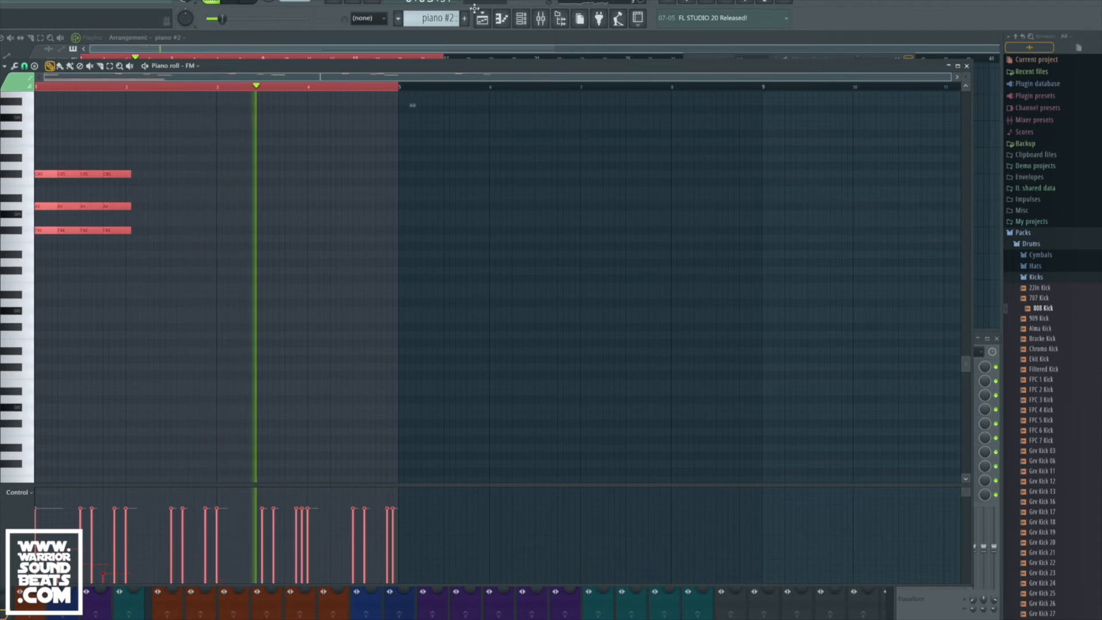
Replace the FM channel's instrument with FL Keys and play the arrangement from the start with the new sound.
key("F5")
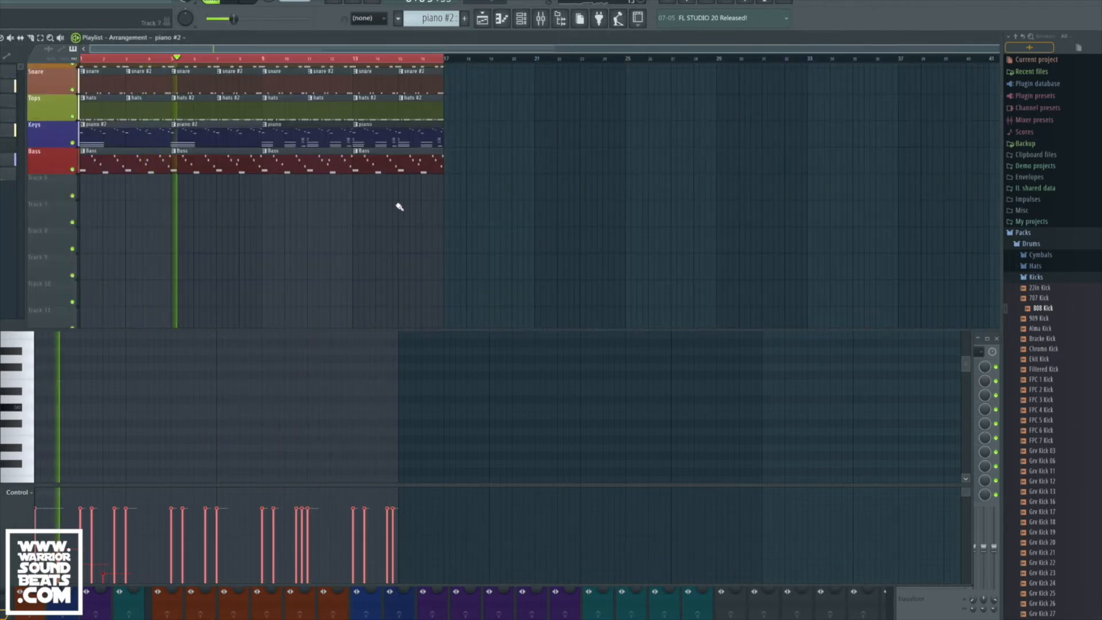
key("space")
left_click(522, 20)
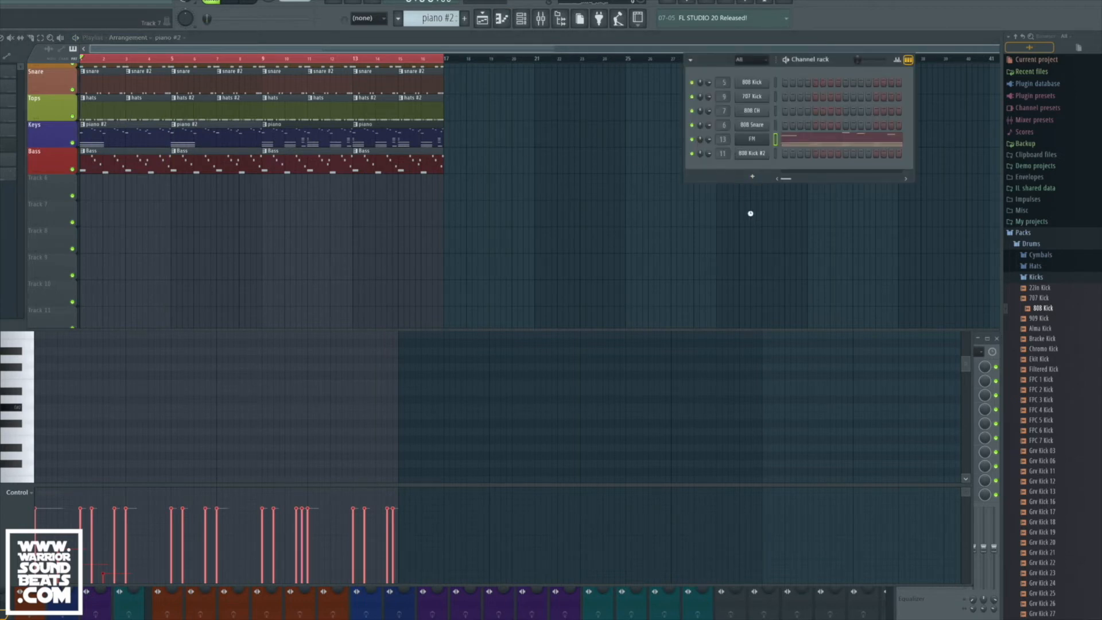
key("F8")
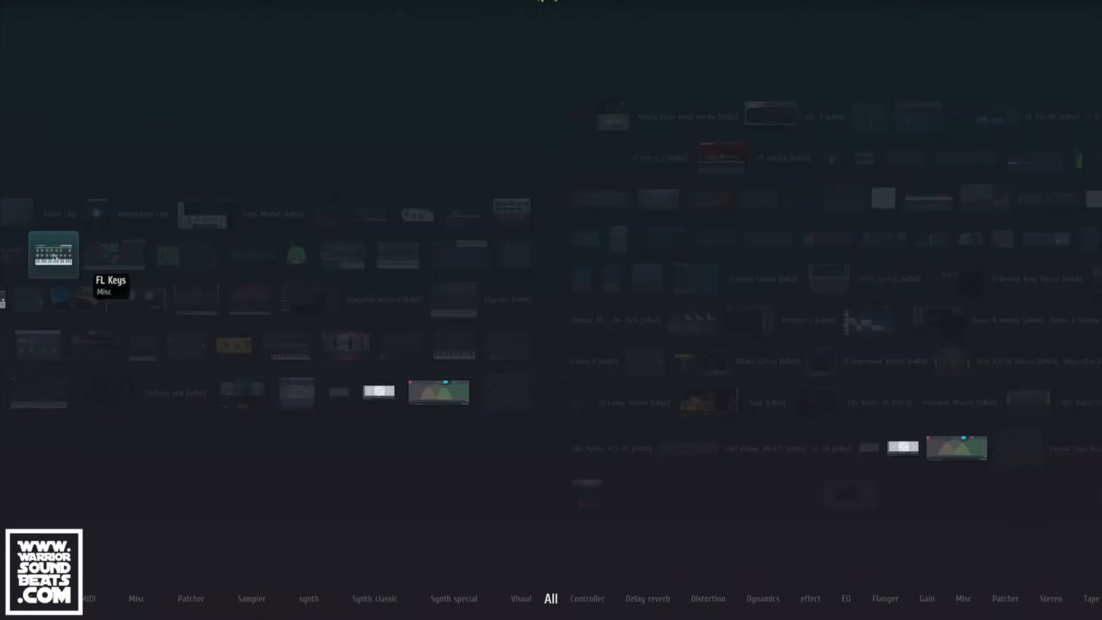
left_click(54, 255)
key("space")
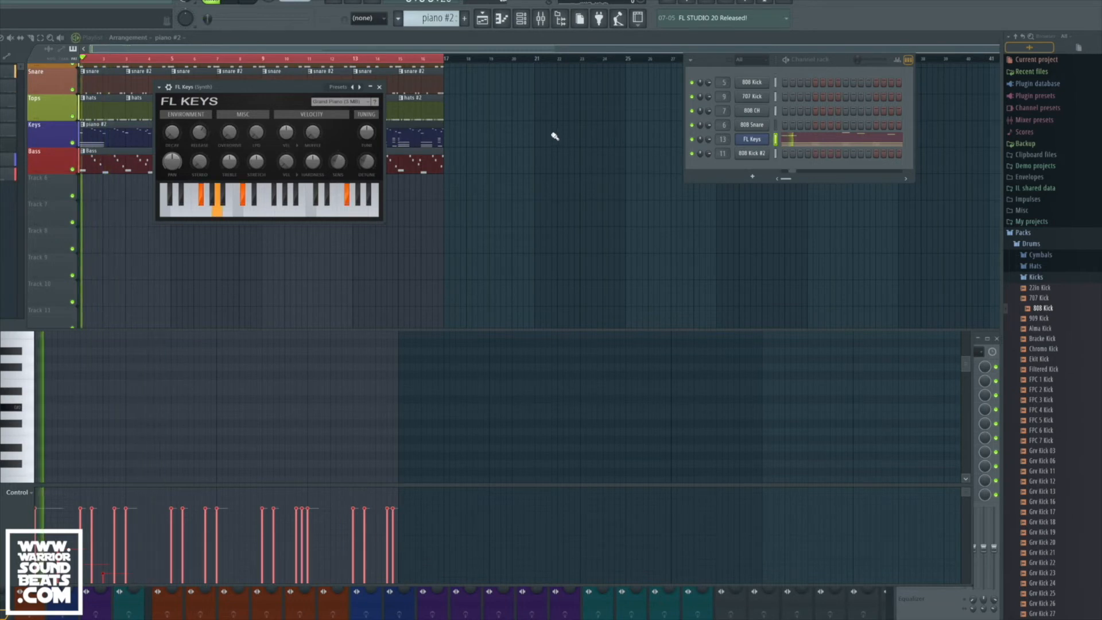
left_click(379, 87)
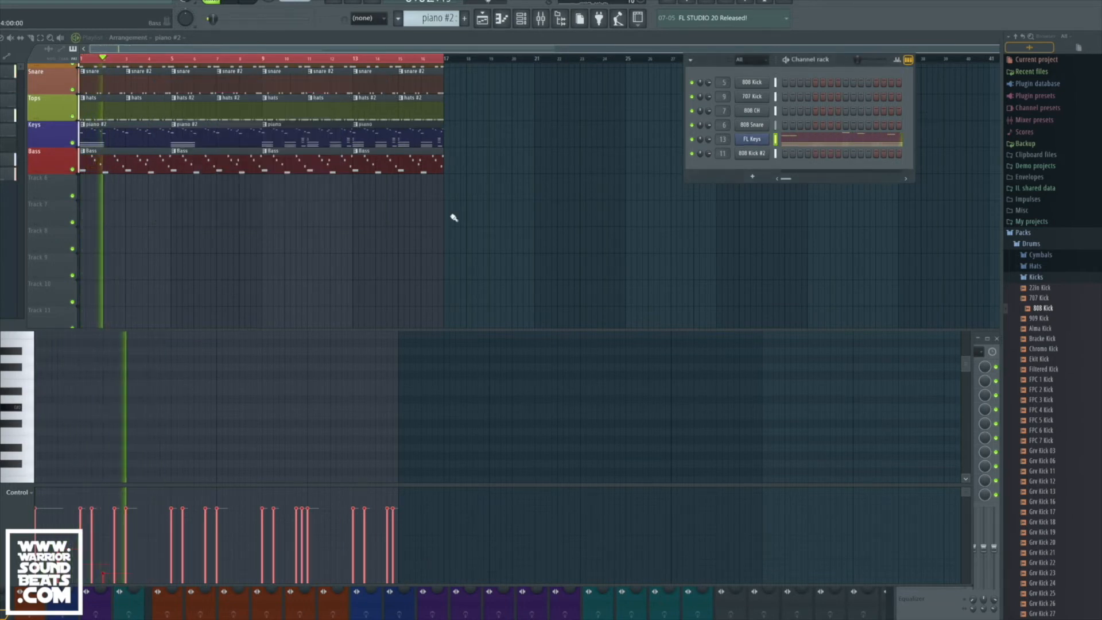
Open the piano #2 pattern in the piano roll, raise its melody notes by one octave, and play the result.
double_click(115, 139)
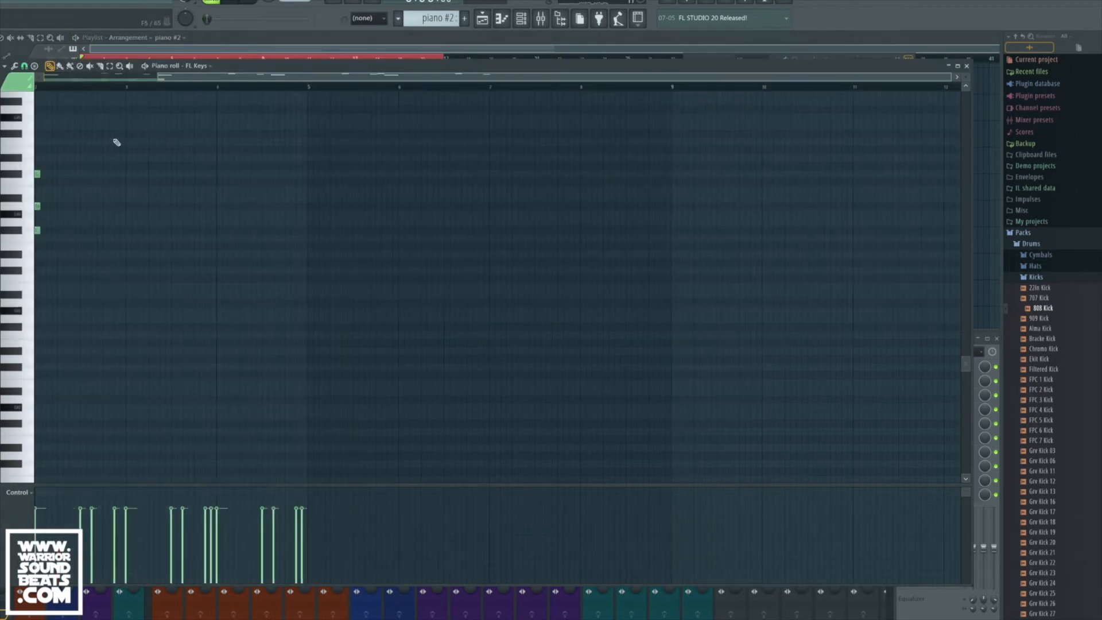
left_click_drag(452, 289, 11, 143)
key("ctrl+Up")
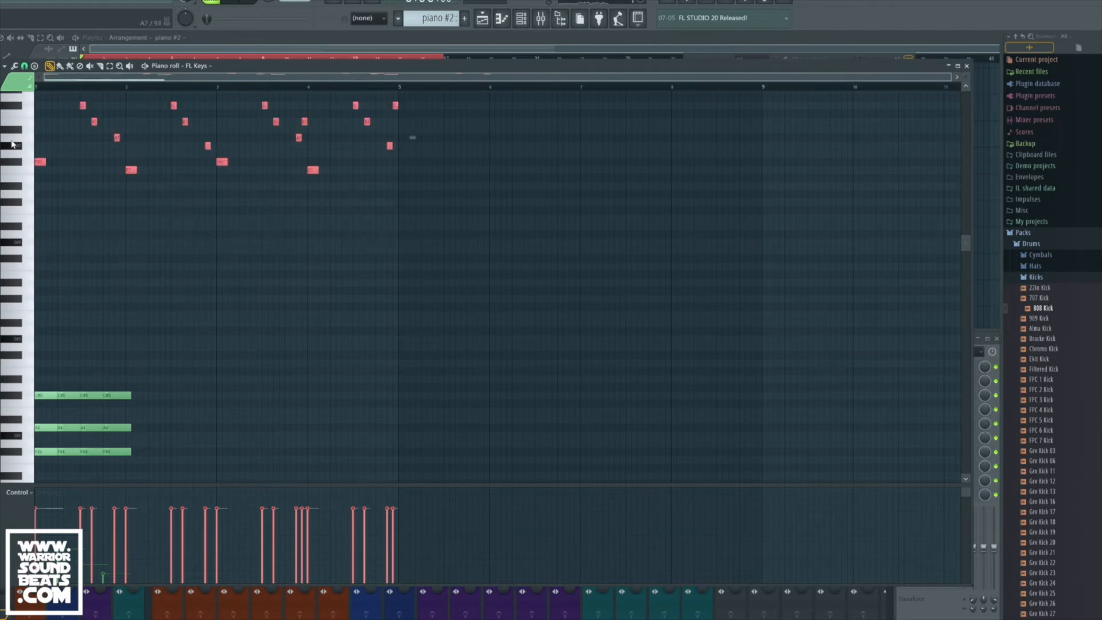
key("space")
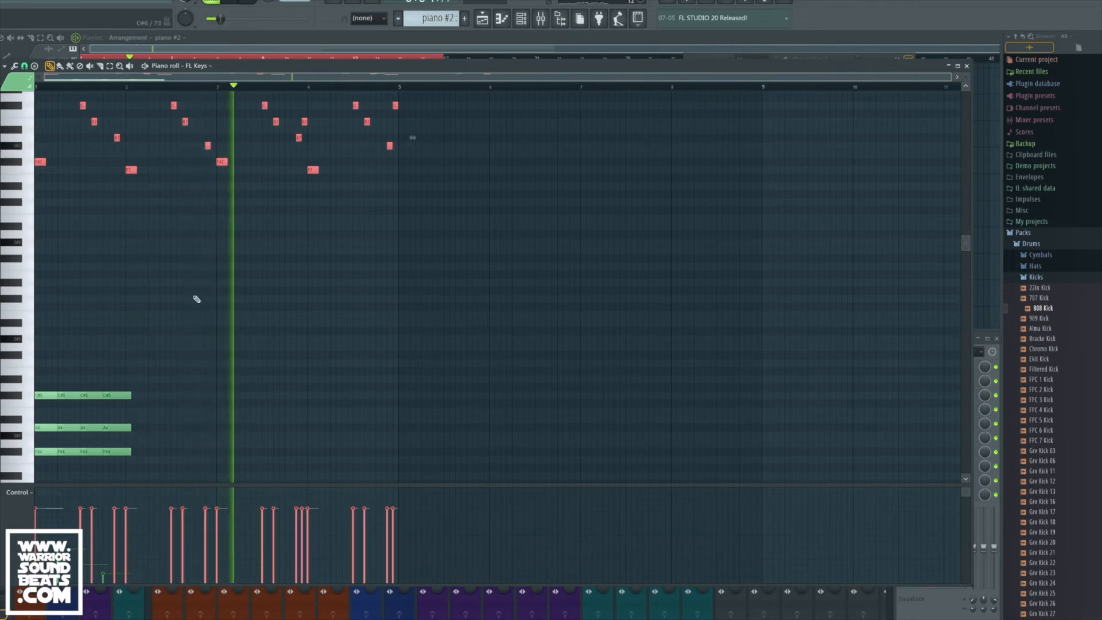
key("space")
Delete the repeated chord notes and stretch the three remaining notes into one sustained chord across most of bar 1.
right_click(128, 453)
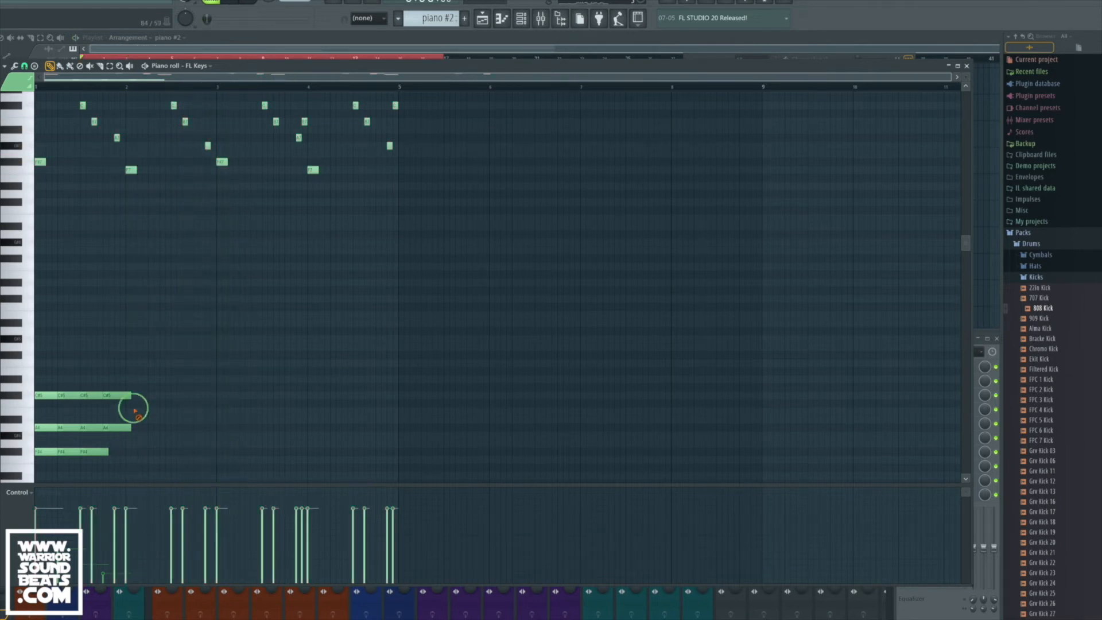
right_click(98, 451)
right_click(83, 396)
left_click_drag(97, 465, 32, 372)
left_click_drag(75, 425, 123, 424)
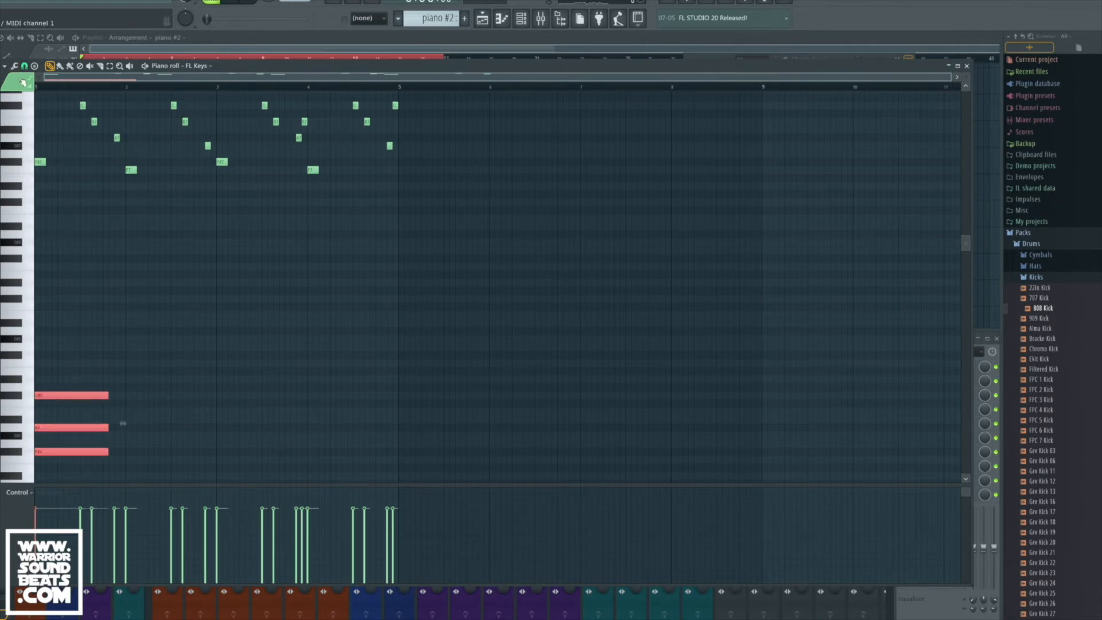
Set the root note of the piano roll's scale highlighting to F#.
left_click(5, 65)
mouse_move(34, 144)
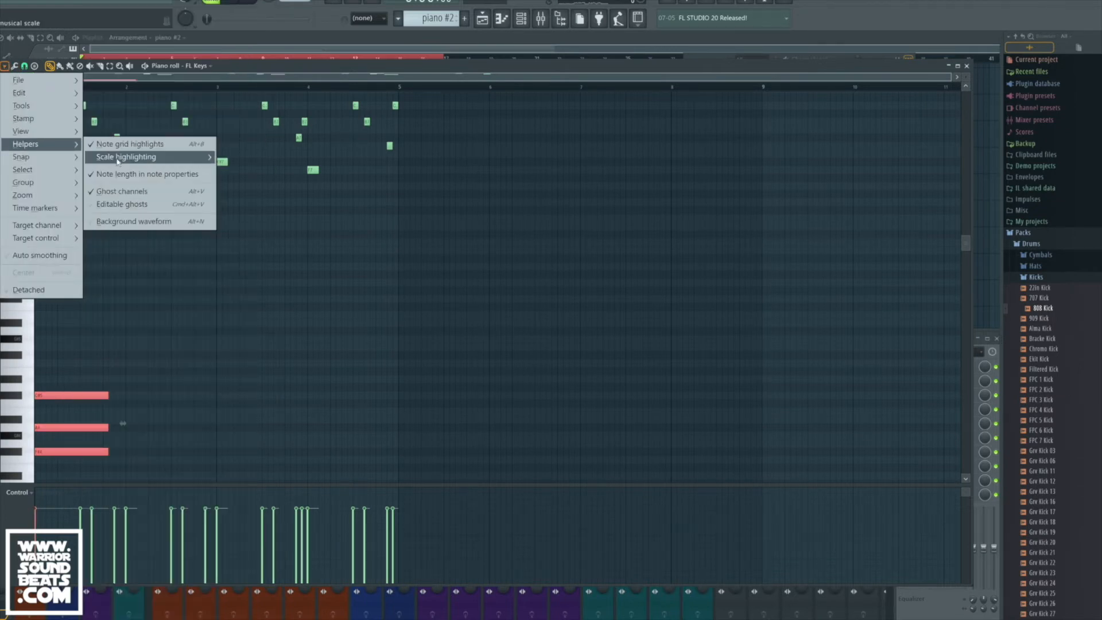
mouse_move(133, 165)
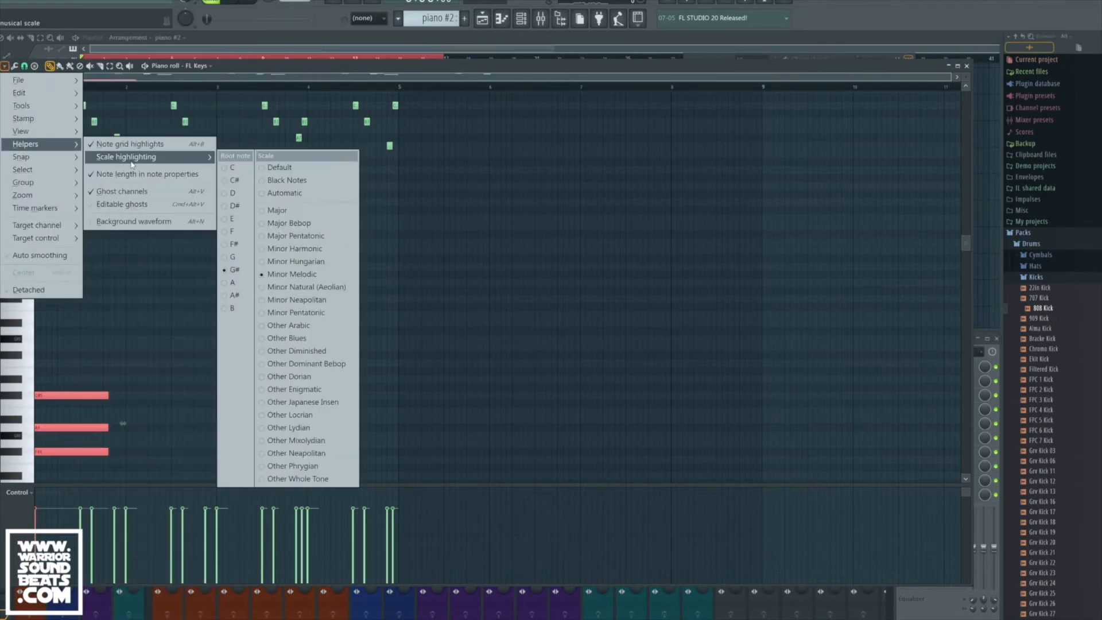
left_click(245, 246)
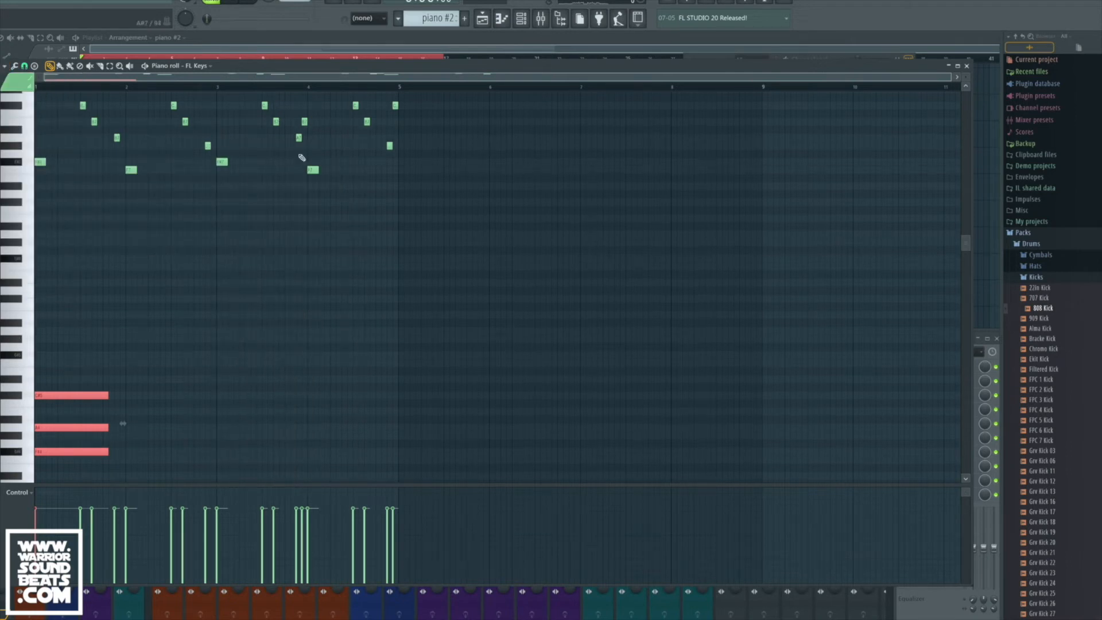
scroll(251, 190, "down", 1)
scroll(174, 256, "up", 1)
scroll(177, 253, "down", 5)
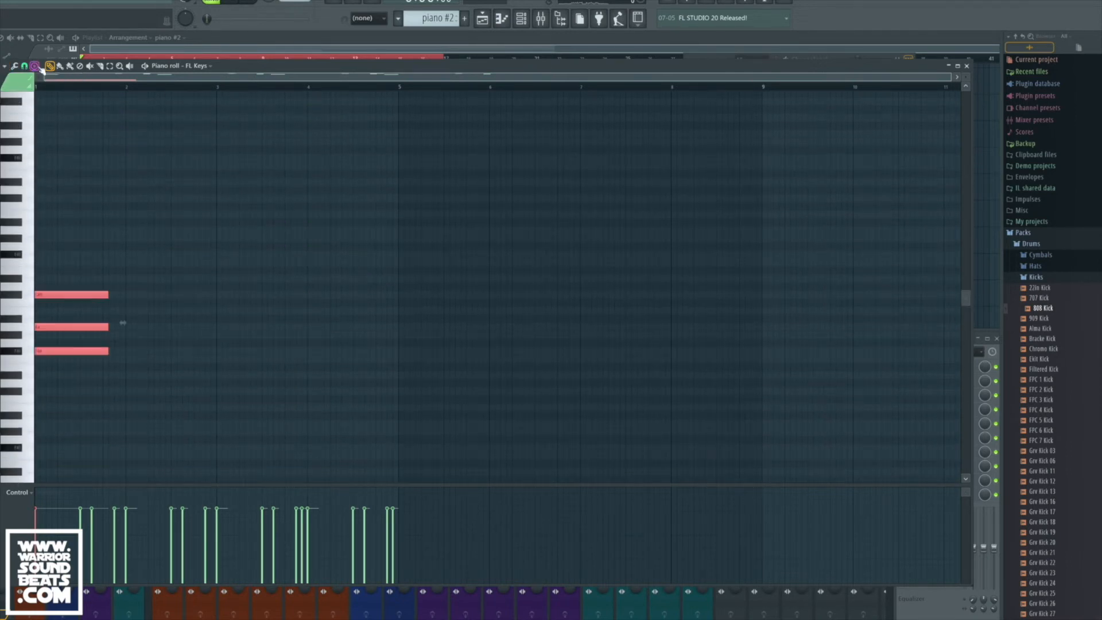
left_click(37, 67)
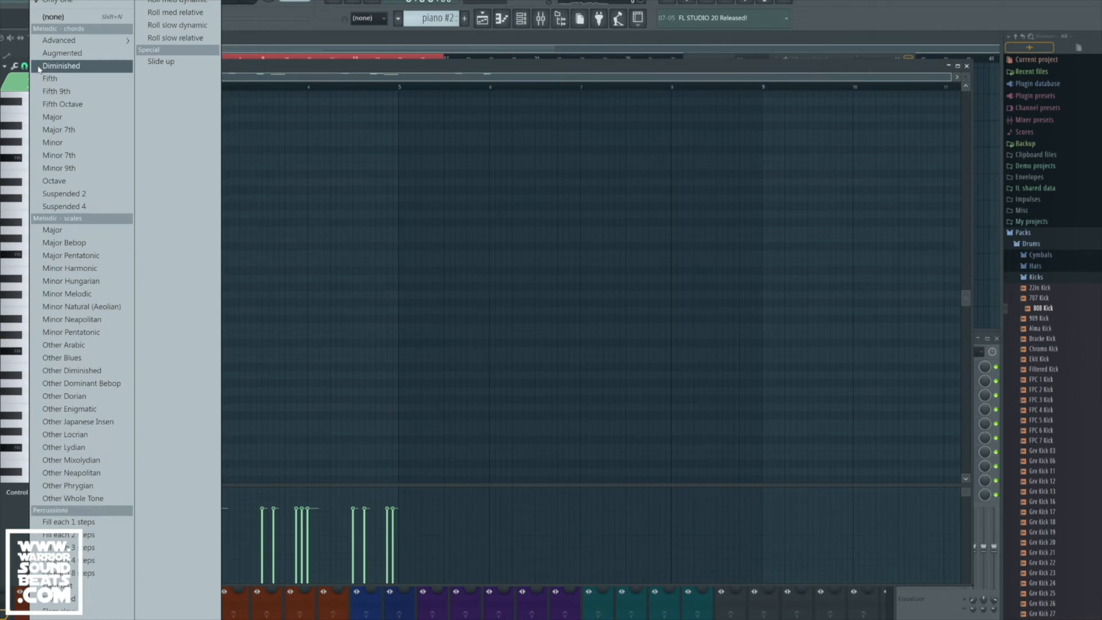
left_click(39, 67)
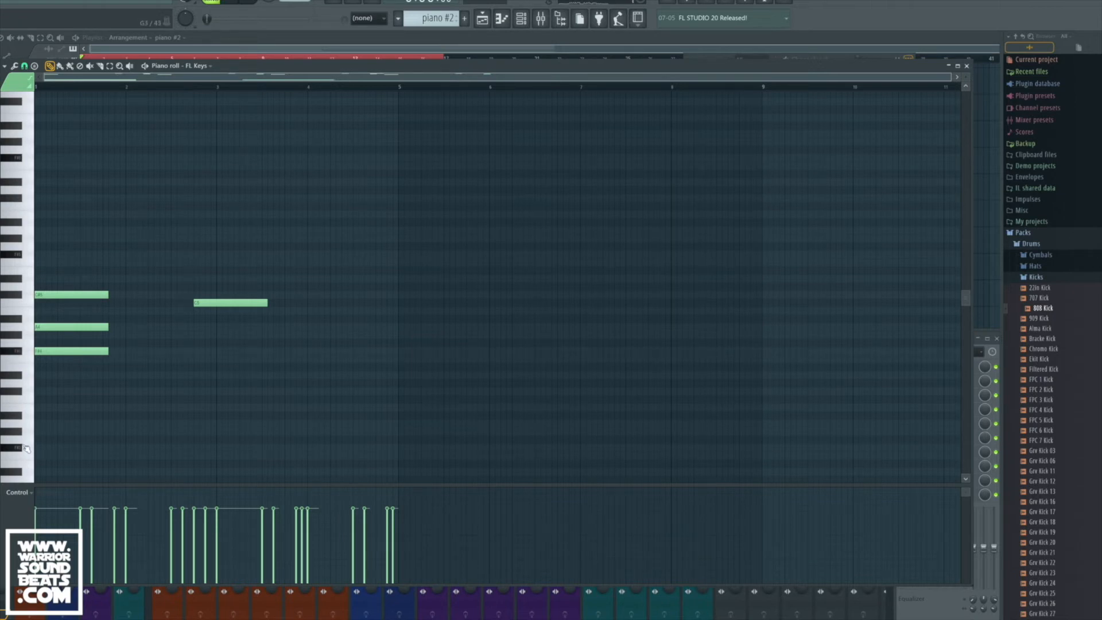
scroll(23, 385, "down", 5)
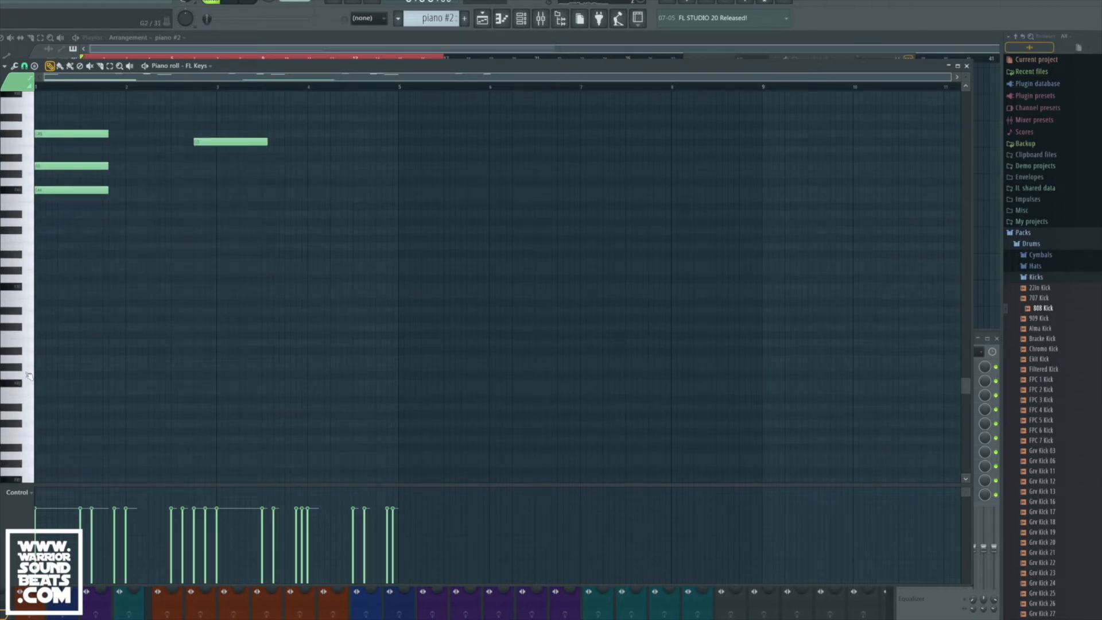
scroll(24, 360, "up", 6)
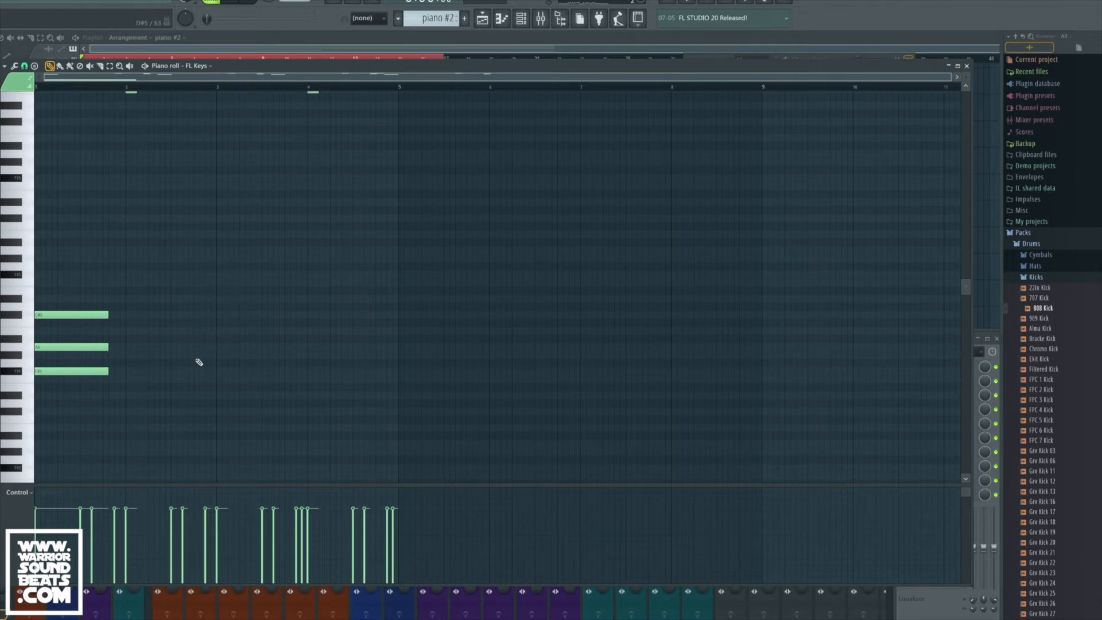
Lower the three sustained chord notes in bar 1 by one octave and play them with the arrangement.
left_click_drag(173, 406, 68, 280)
key("ctrl+Down")
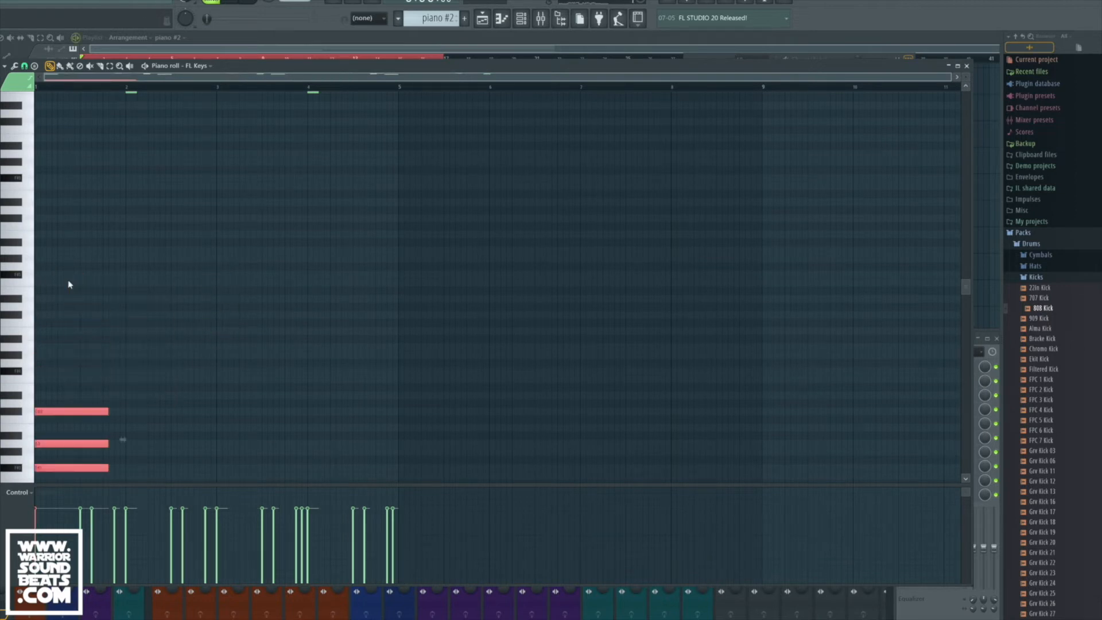
key("space")
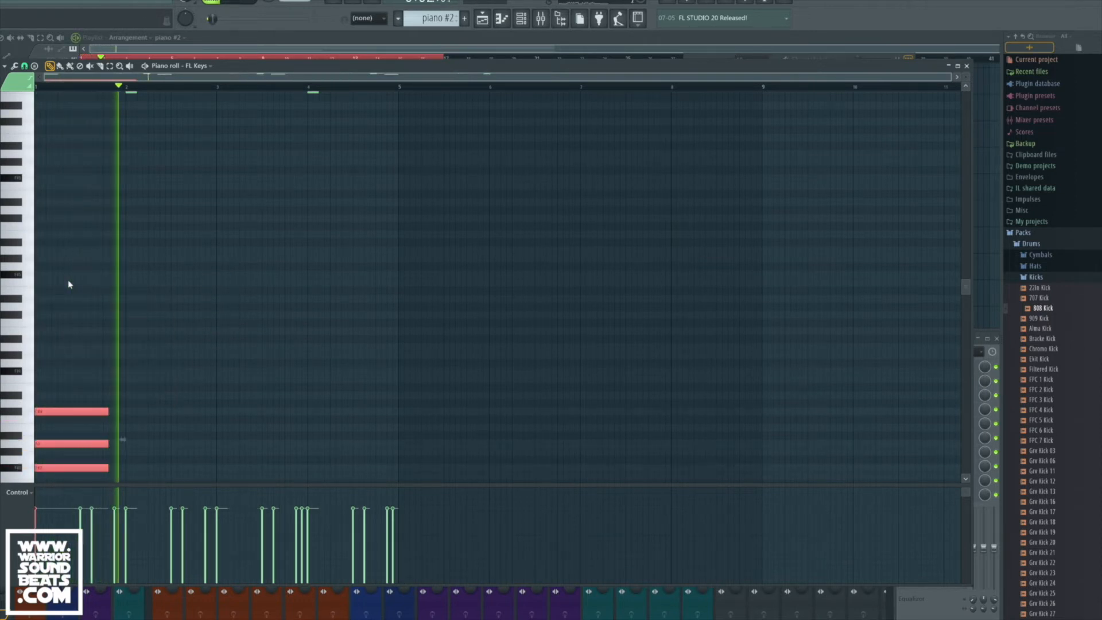
key("space")
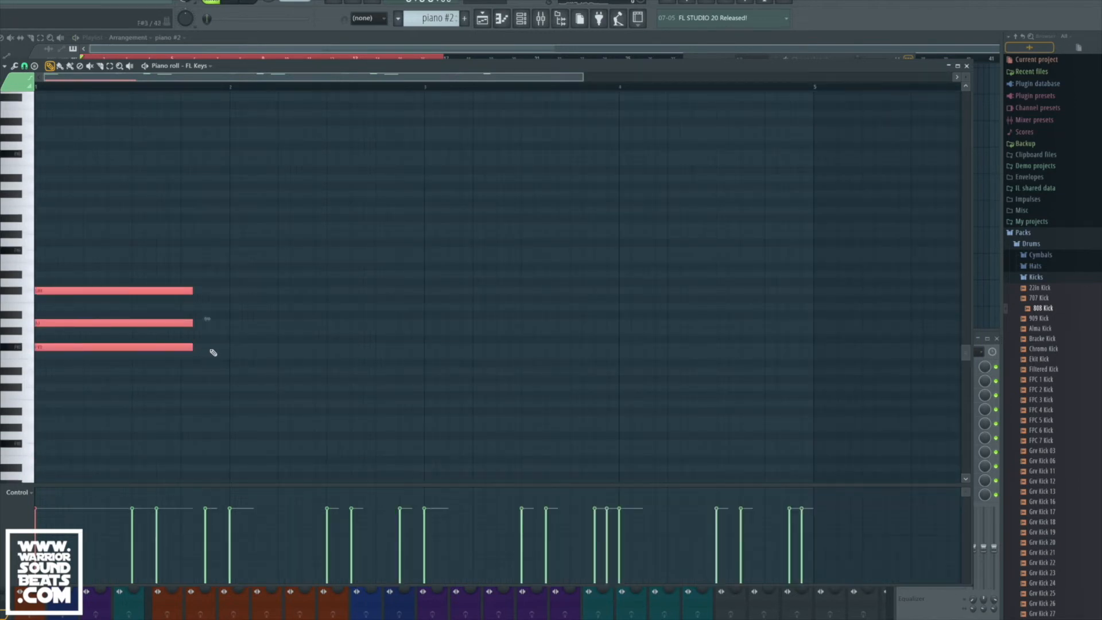
Add short and sustained chords through bar 3, audition them, and shift the short chord near the end of bar 2 slightly earlier.
left_click(211, 350)
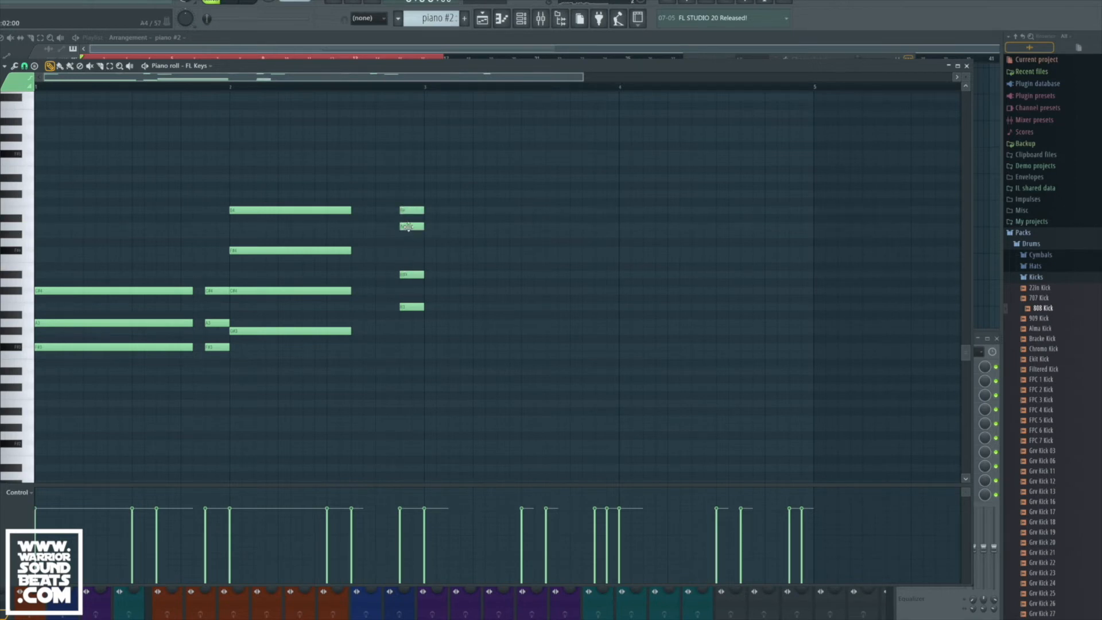
key("space")
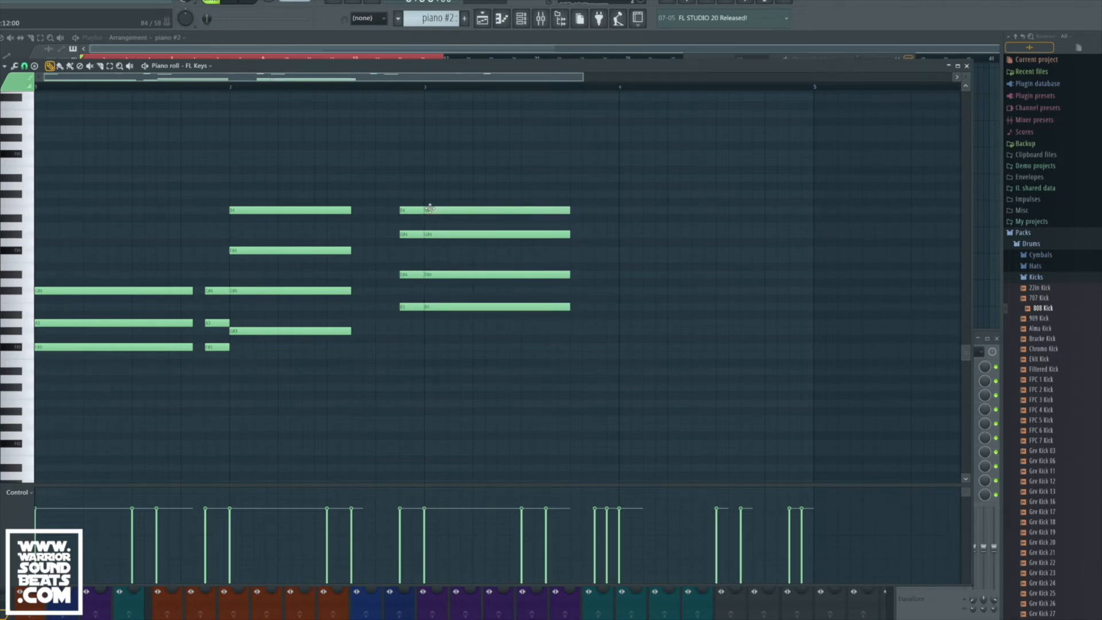
key("space")
key("space")
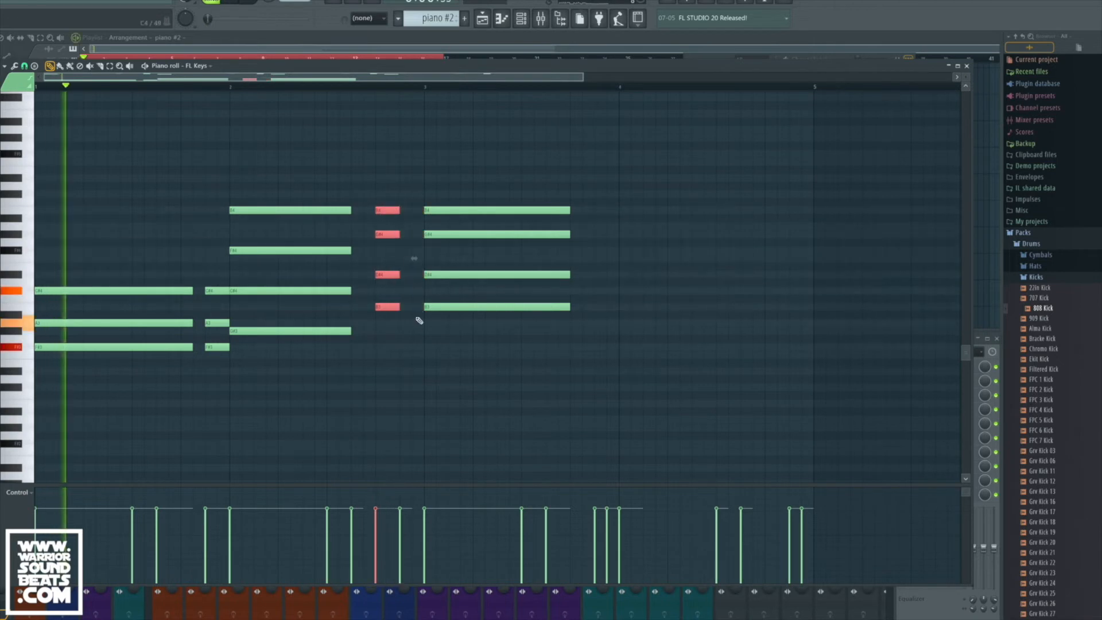
right_click(415, 332)
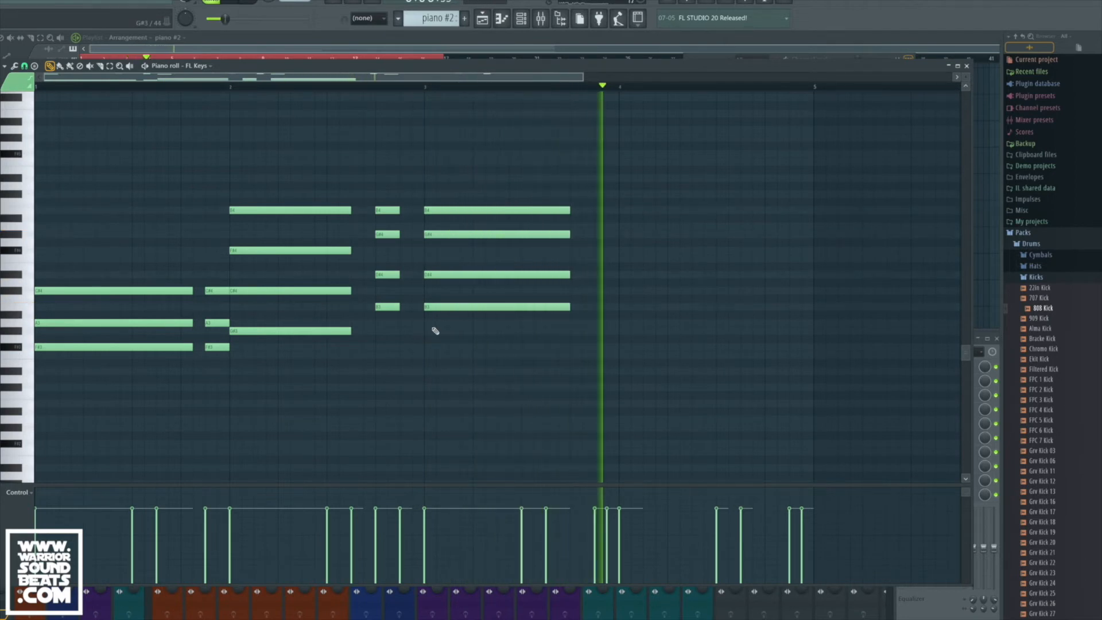
Reuse bar 2's four-note chord at the end of bar 3 and build bar 4's sustained and closing chords while auditioning.
left_click_drag(323, 355, 283, 195)
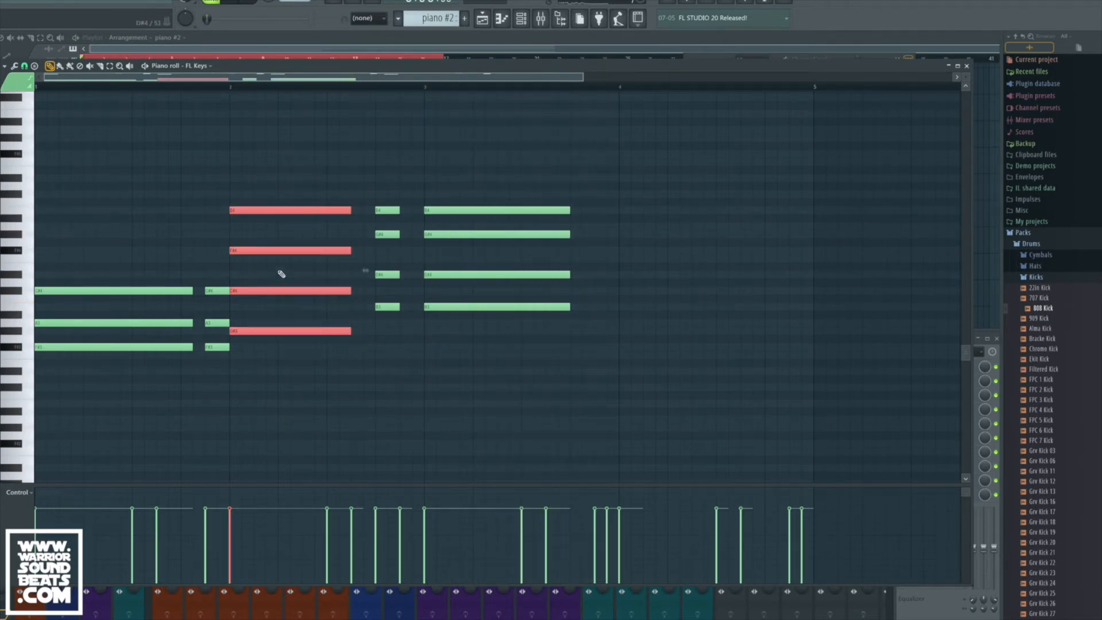
left_click_drag(272, 251, 605, 259)
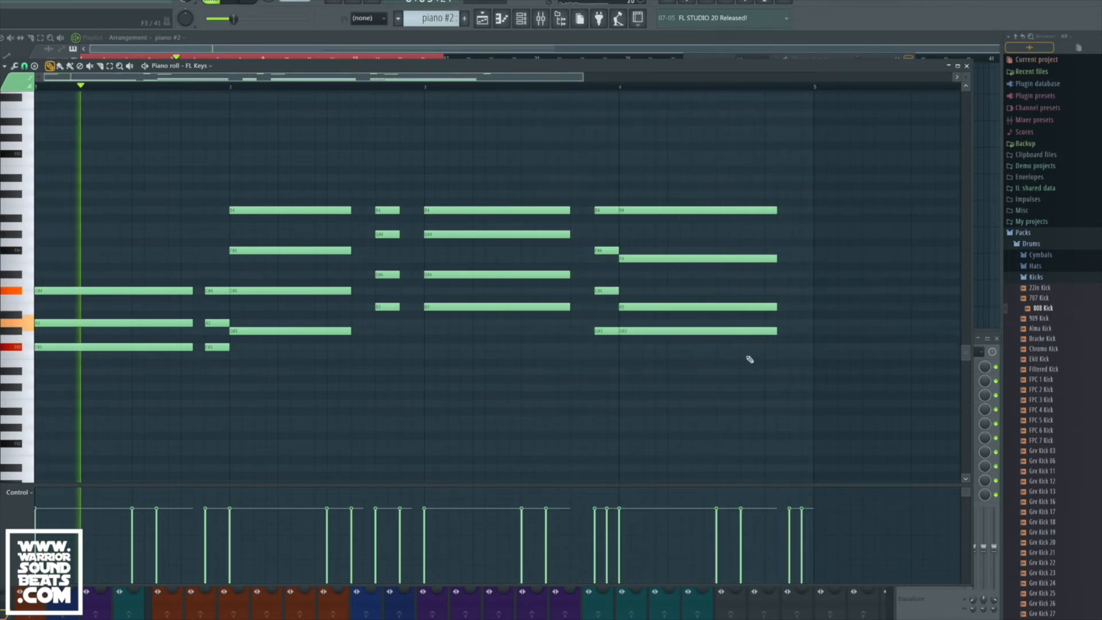
key("space")
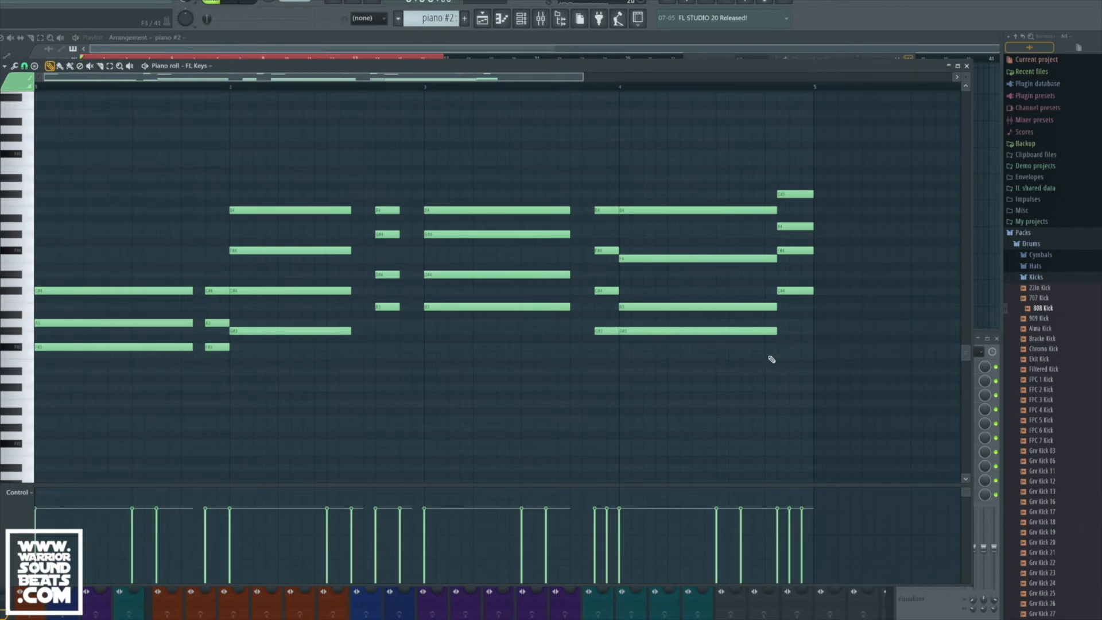
Shorten bar 4's sustained chord and extend the start of the closing four-note chord earlier, then play the progression.
left_click_drag(766, 356, 709, 179)
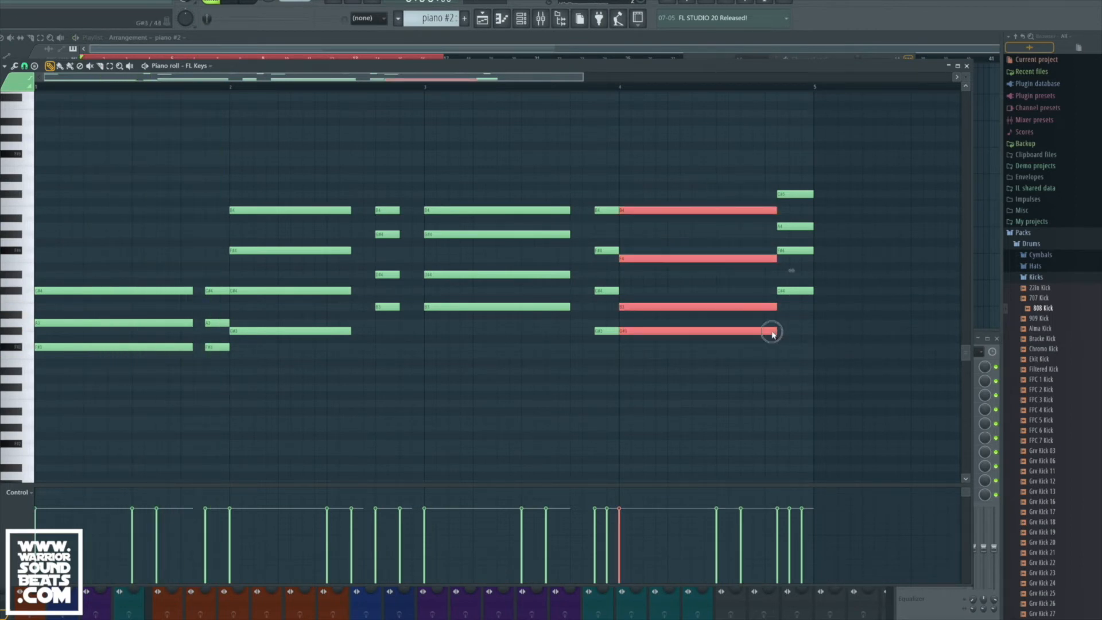
left_click_drag(735, 335, 724, 335)
left_click(780, 291)
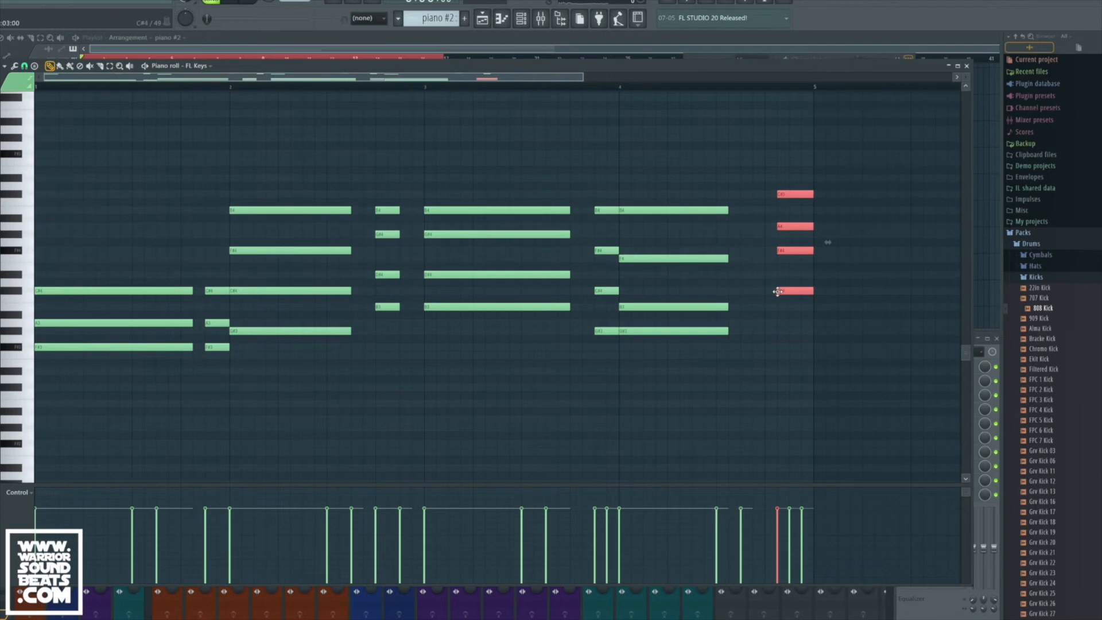
right_click(781, 314)
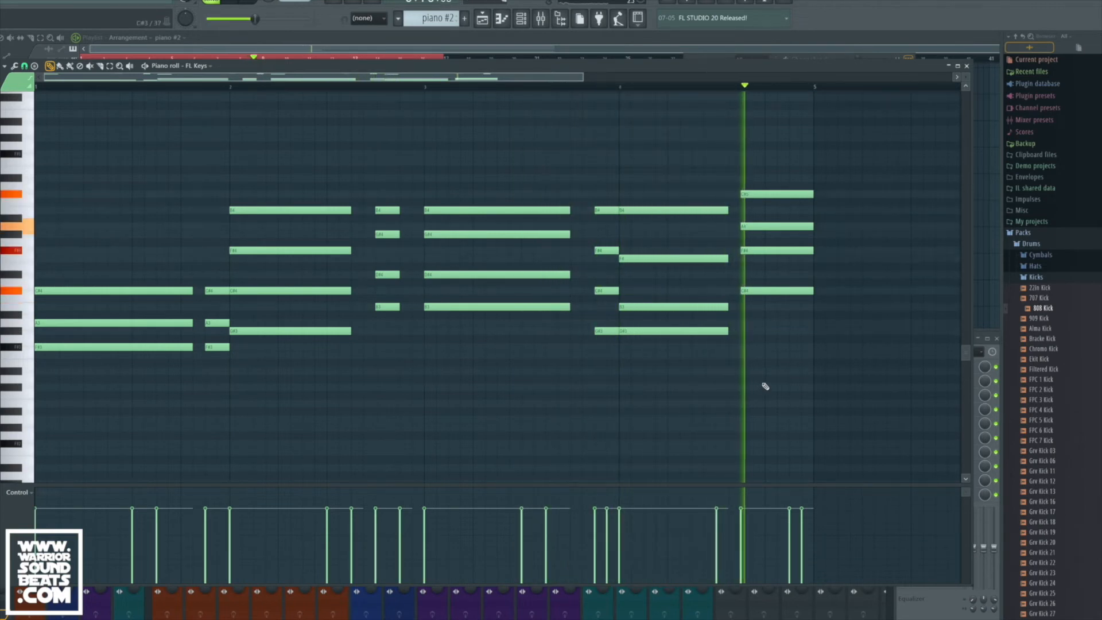
Select all the melody notes above the chords, lower them by one octave, and play them with the progression.
left_click_drag(832, 382, 56, 288)
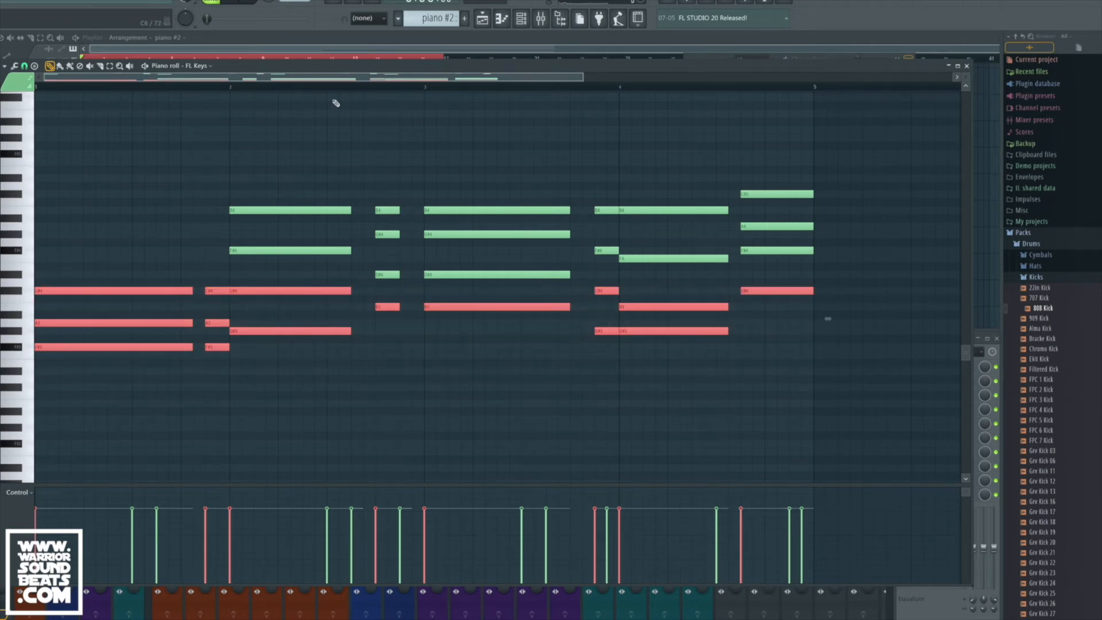
scroll(413, 115, "up", 5)
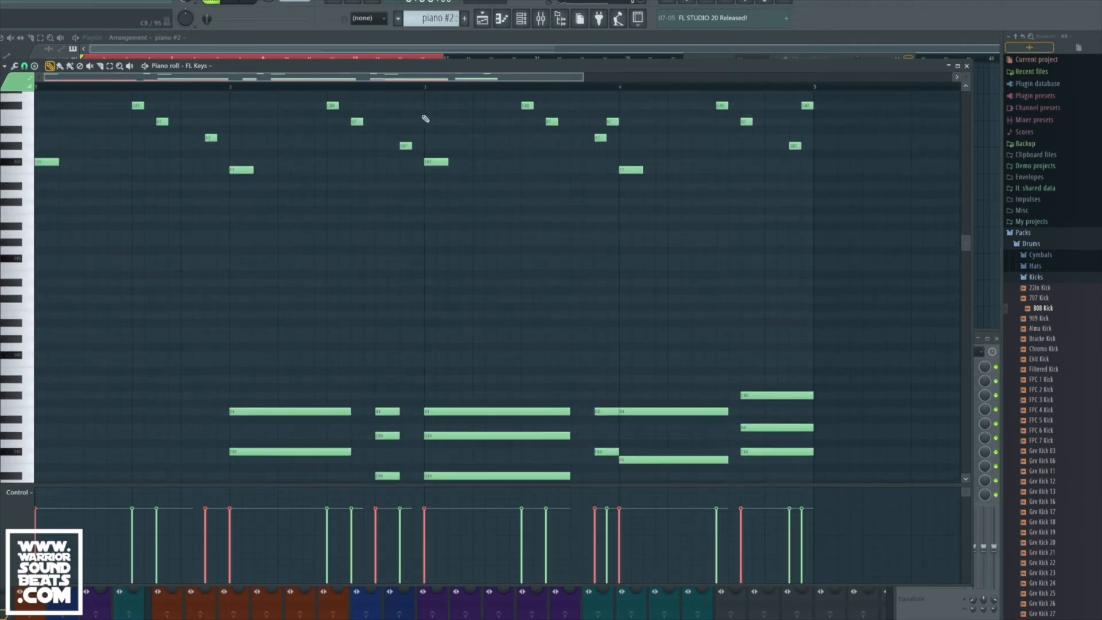
left_click_drag(835, 213, 7, 110)
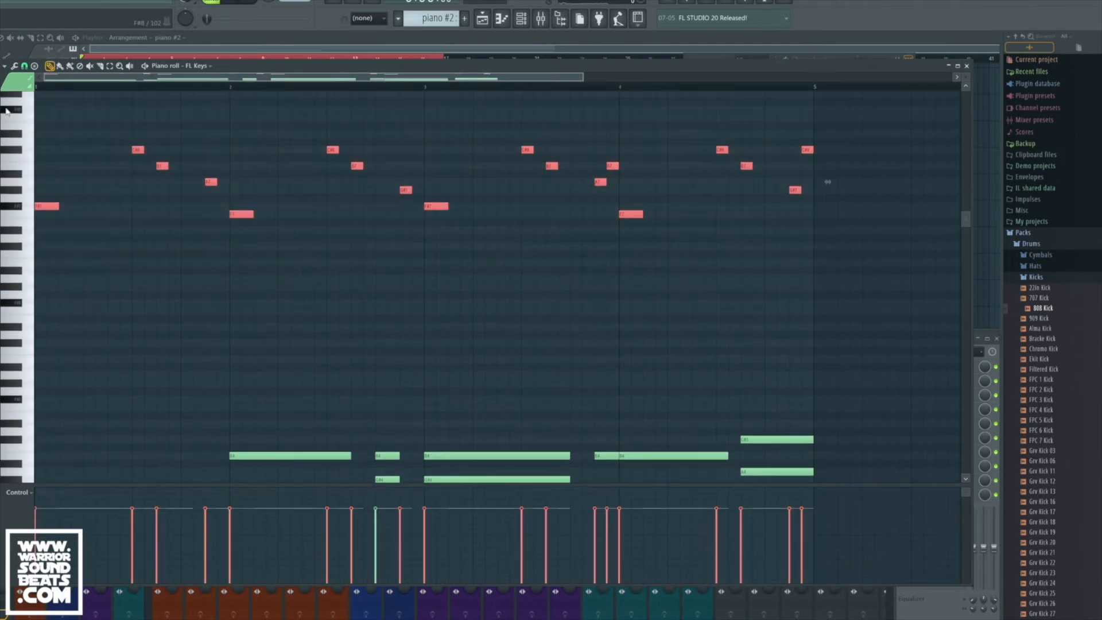
key("ctrl+Down")
key("space")
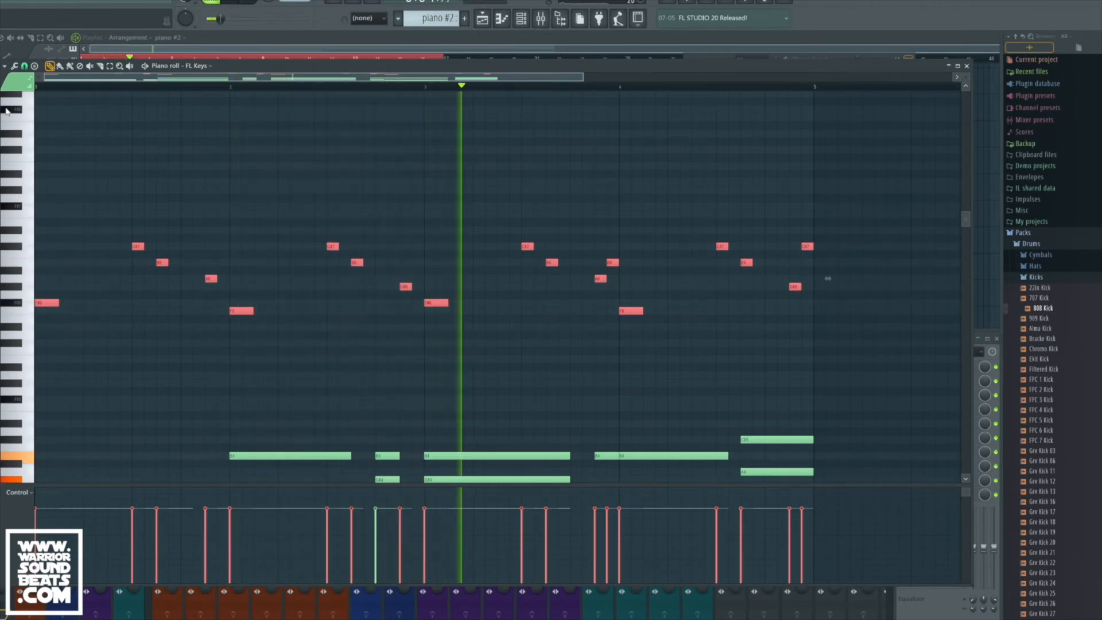
Try the melody notes one octave higher, return them to their original octave with reduced velocity, and play the pattern.
key("ctrl+Up")
key("space")
key("space")
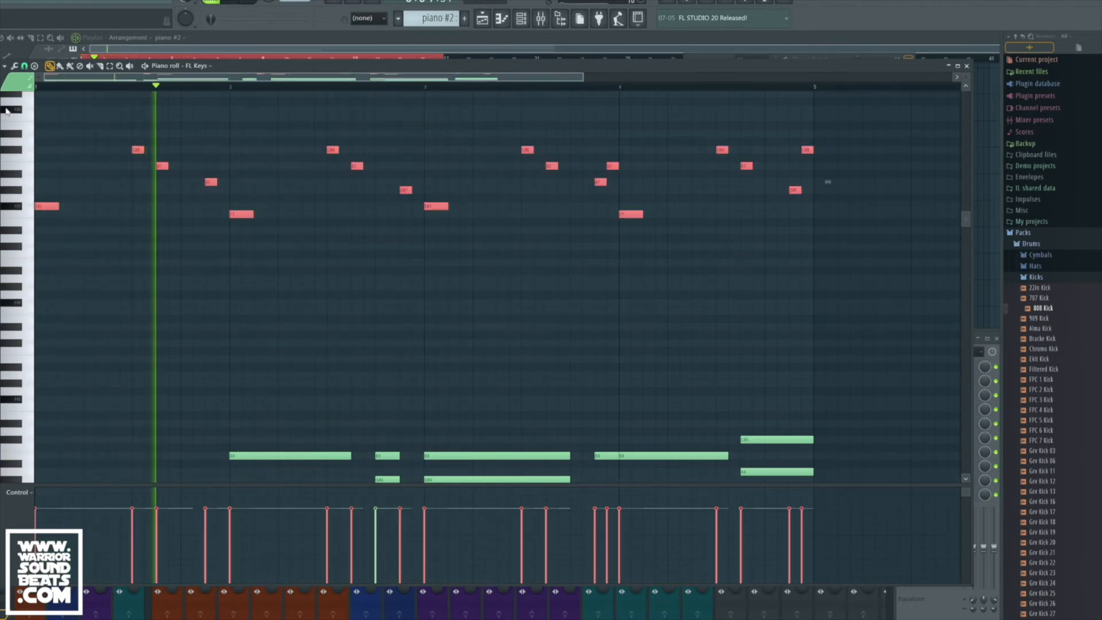
key("space")
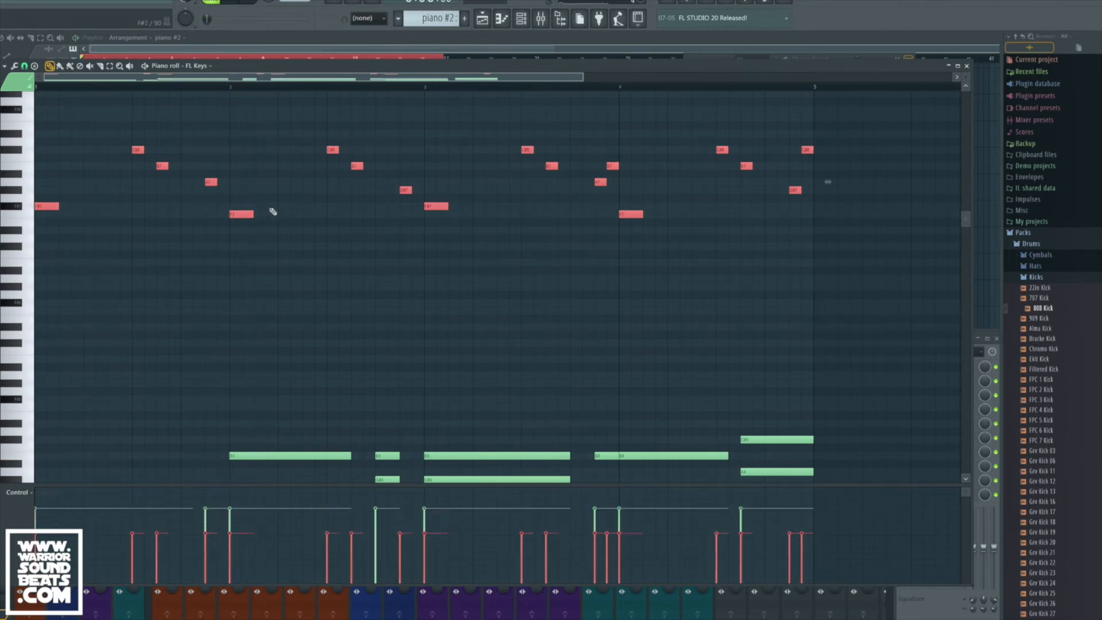
key("space")
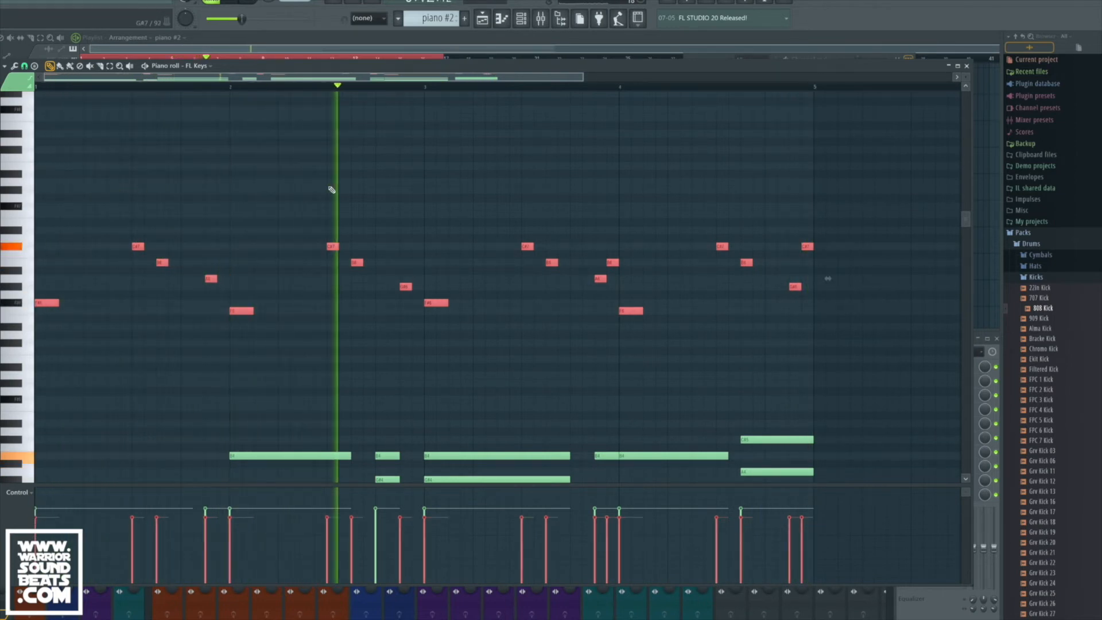
Open the Bass pattern and replace all its 808 Kick #2 notes with the chord notes from piano #2.
left_click(485, 27)
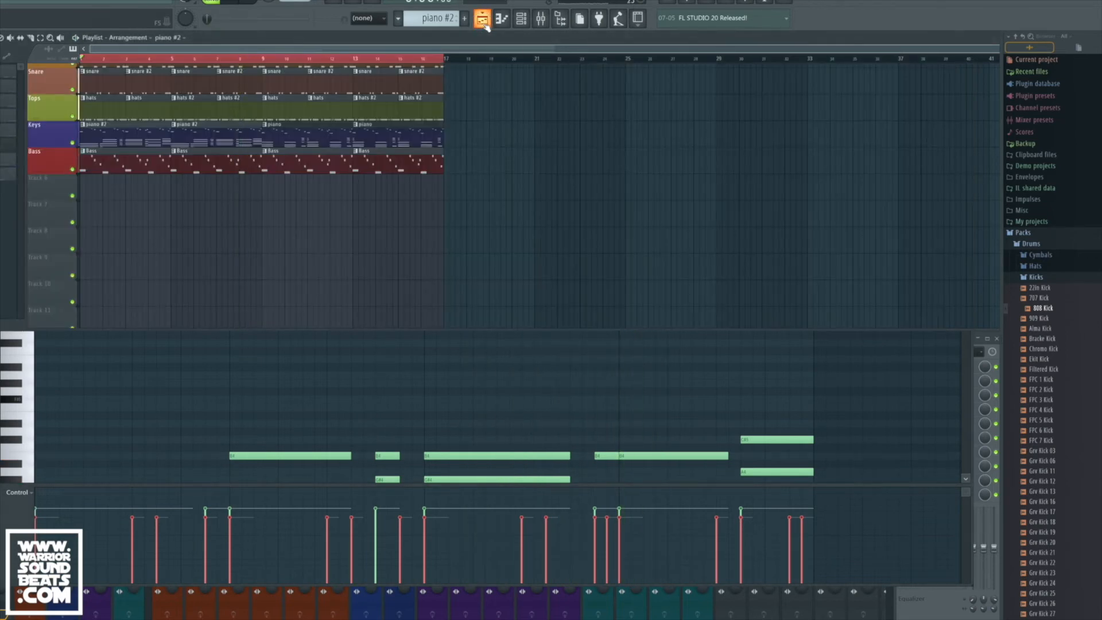
double_click(104, 165)
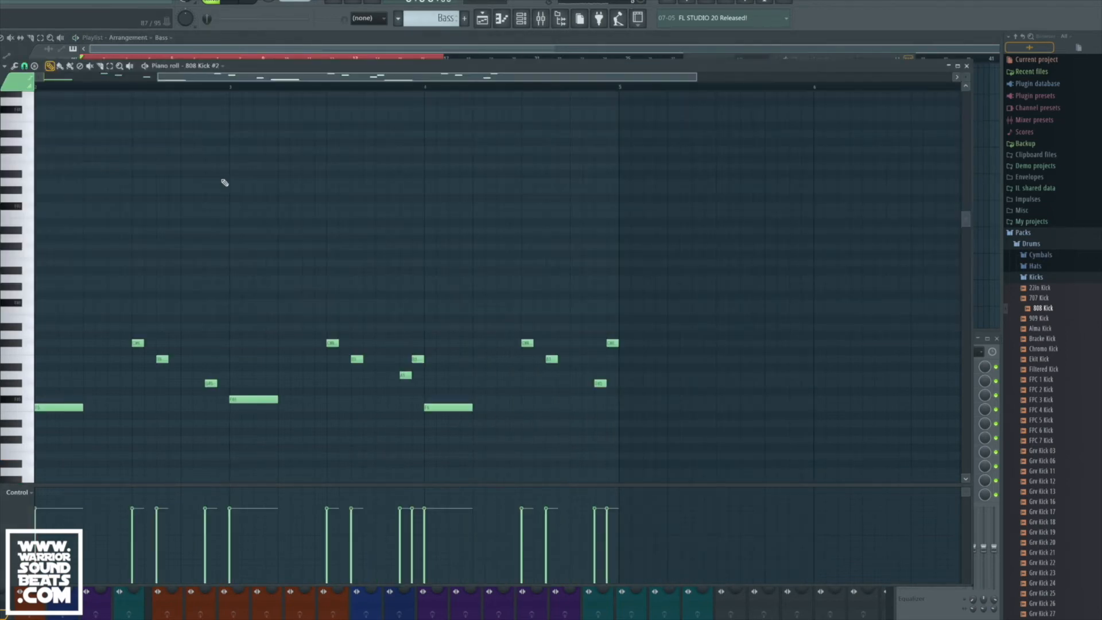
scroll(247, 226, "left", 1)
key("ctrl+a")
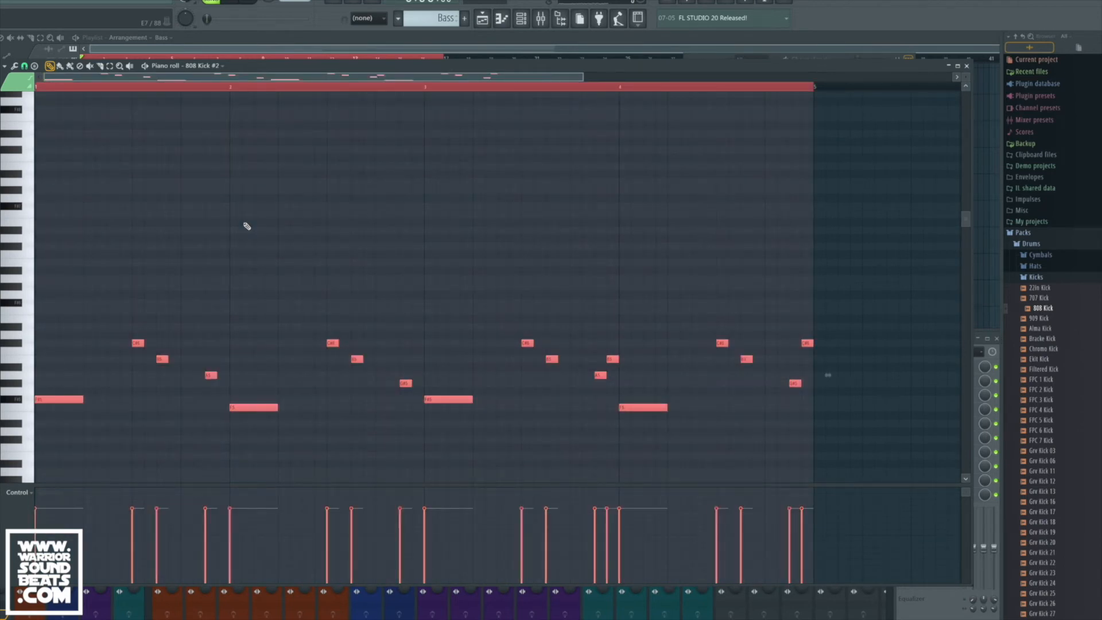
key("ctrl+a")
key("Delete")
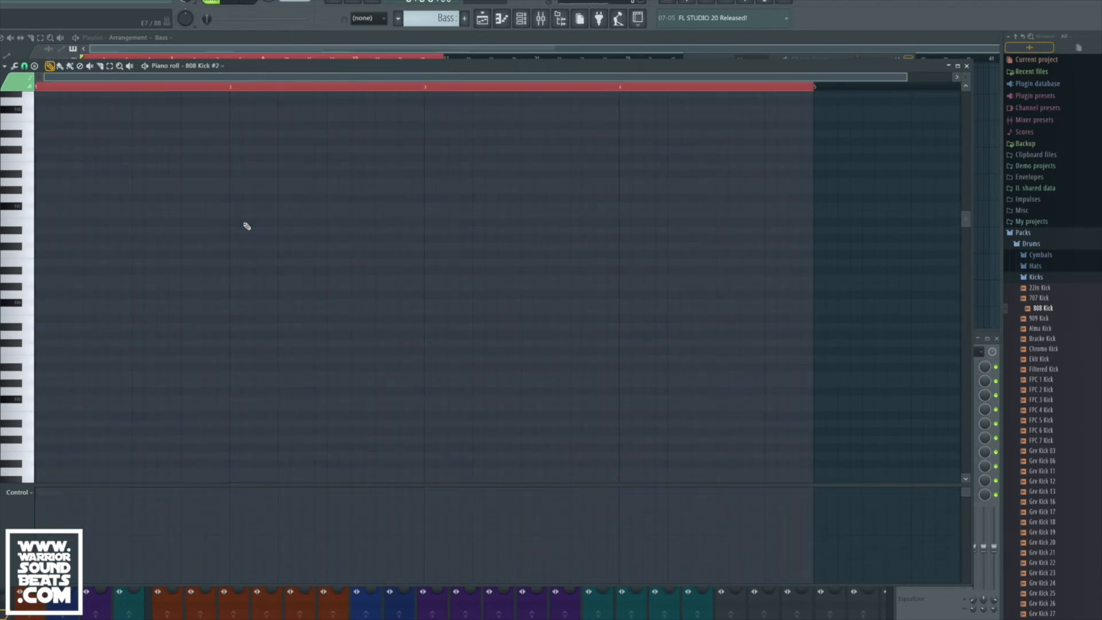
key("ctrl+z")
Thin the bass chords to single notes, transpose the whole line up two octaves at full velocity, and audition it.
scroll(247, 226, "down", 10)
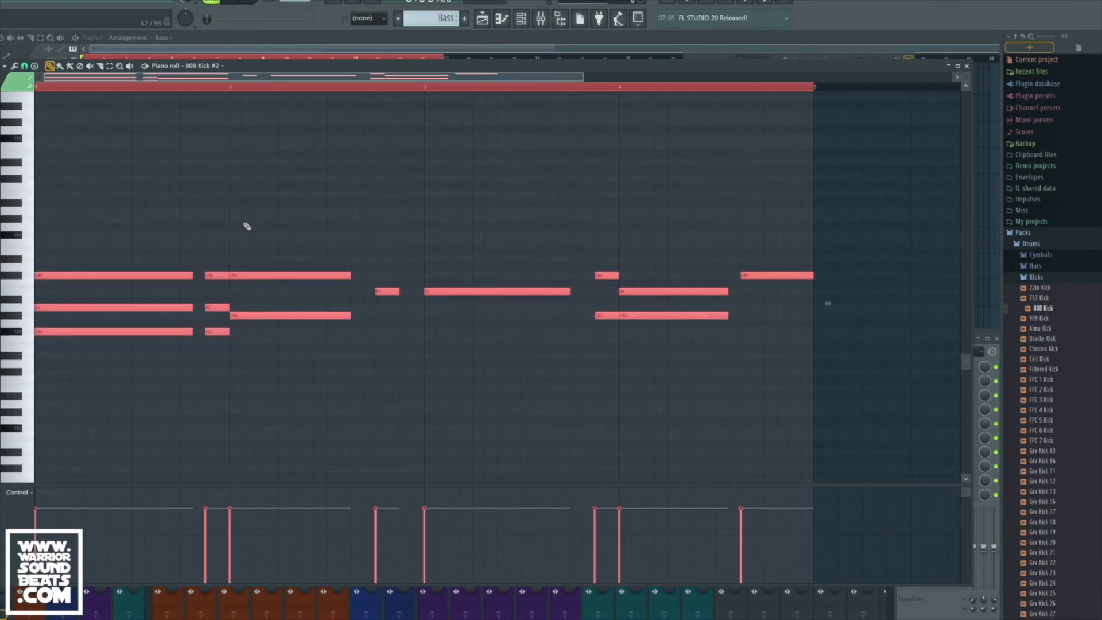
right_click(225, 373)
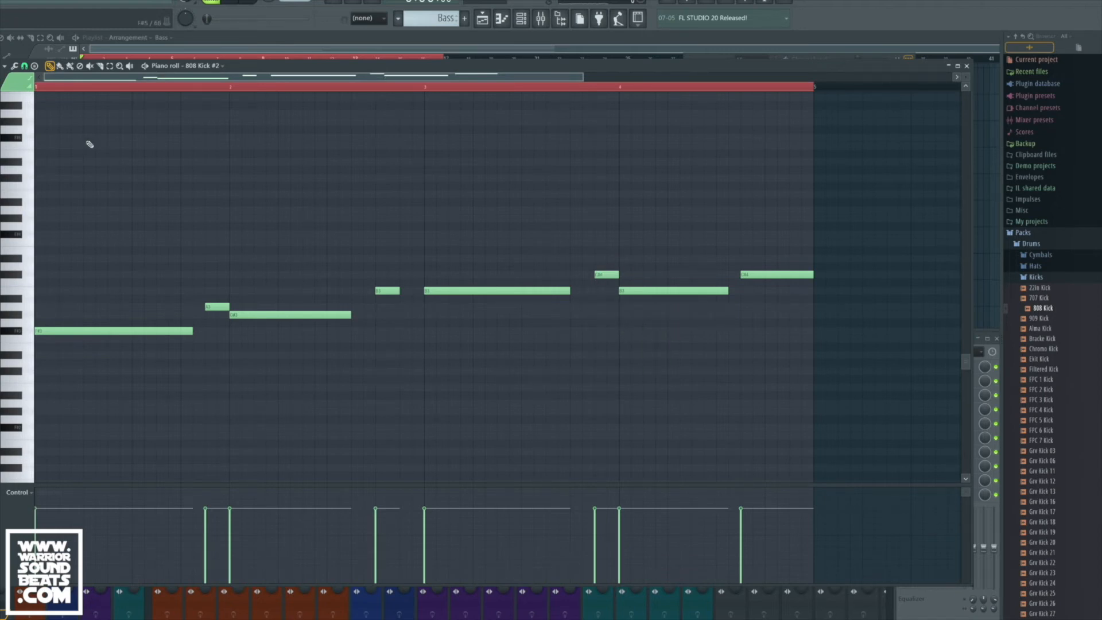
key("space")
key("ctrl+a")
key("ctrl+Up")
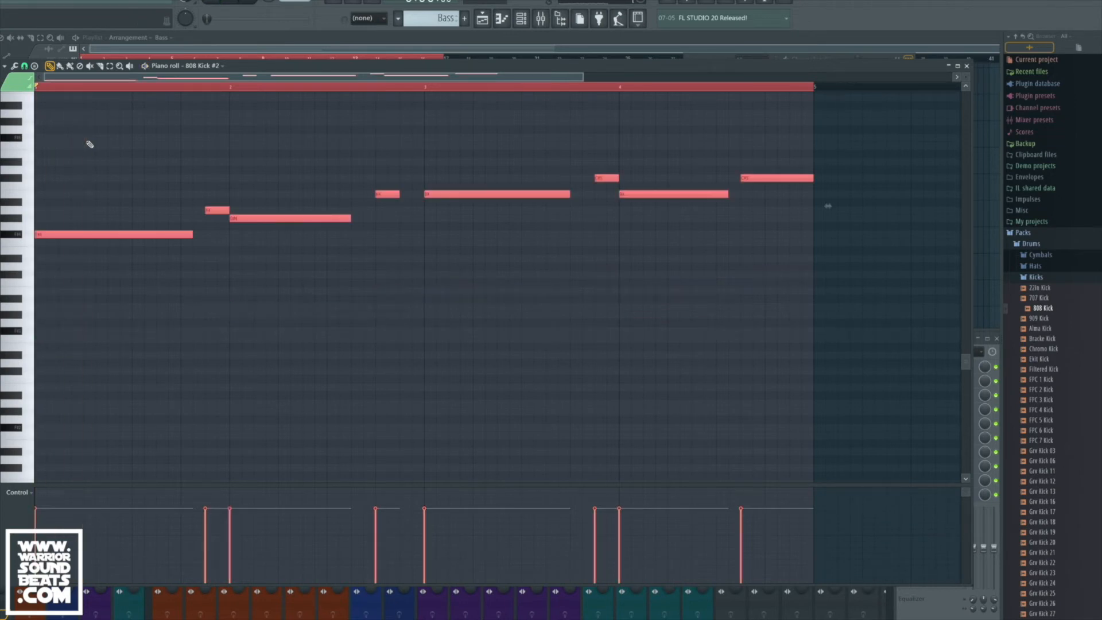
key("ctrl+Up")
key("space")
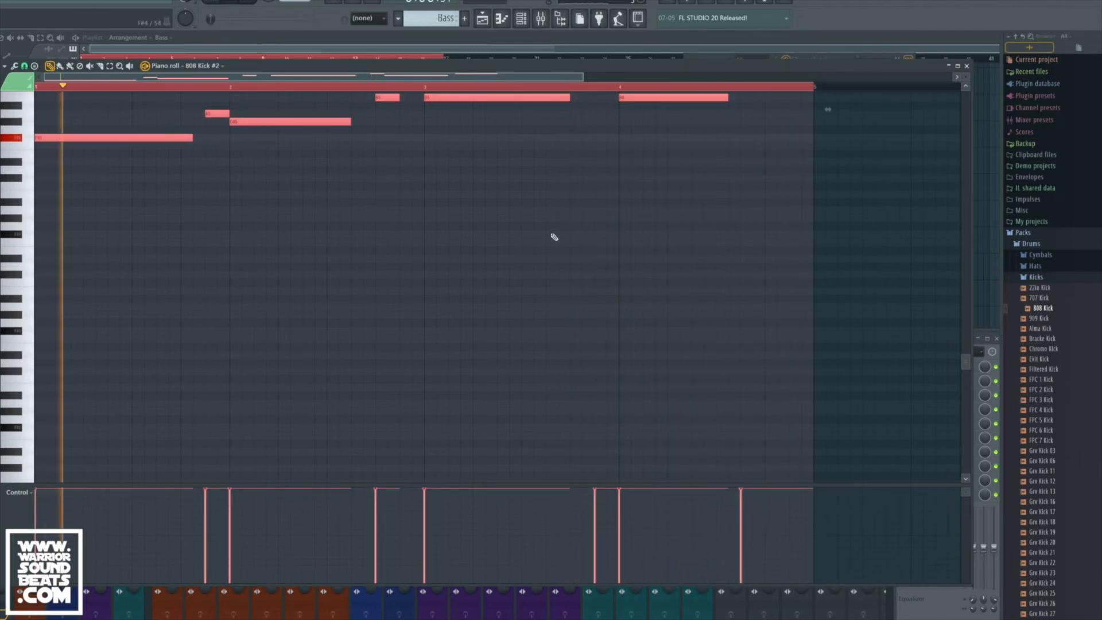
scroll(556, 237, "up", 5)
scroll(556, 237, "up", 2)
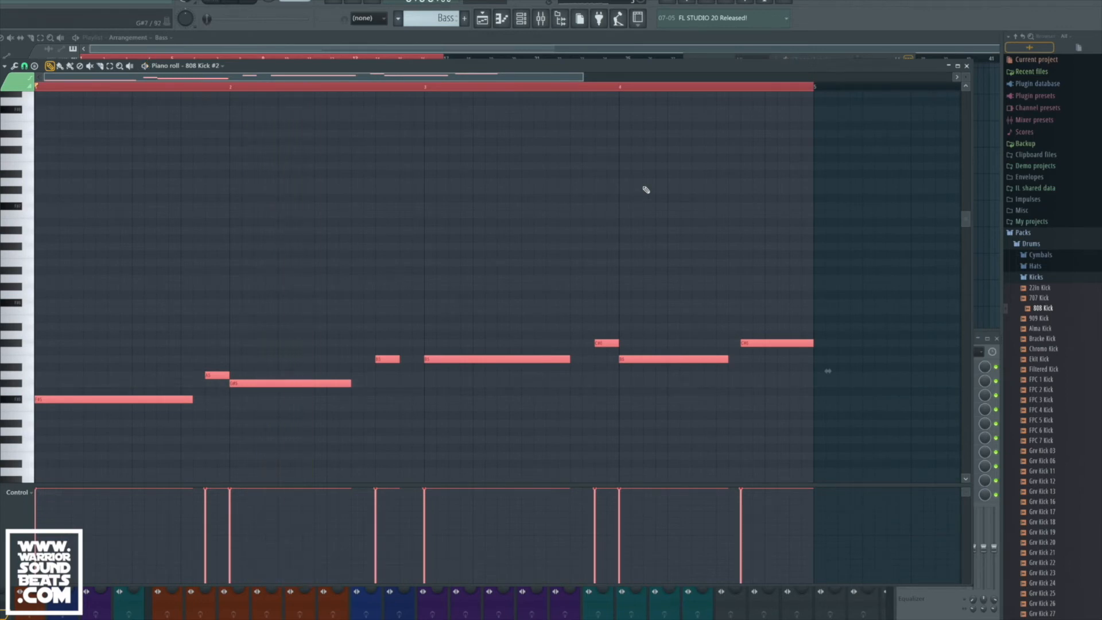
Add a Fruity Limiter to the Bass mixer track and increase its gain while the bass line plays.
key("F9")
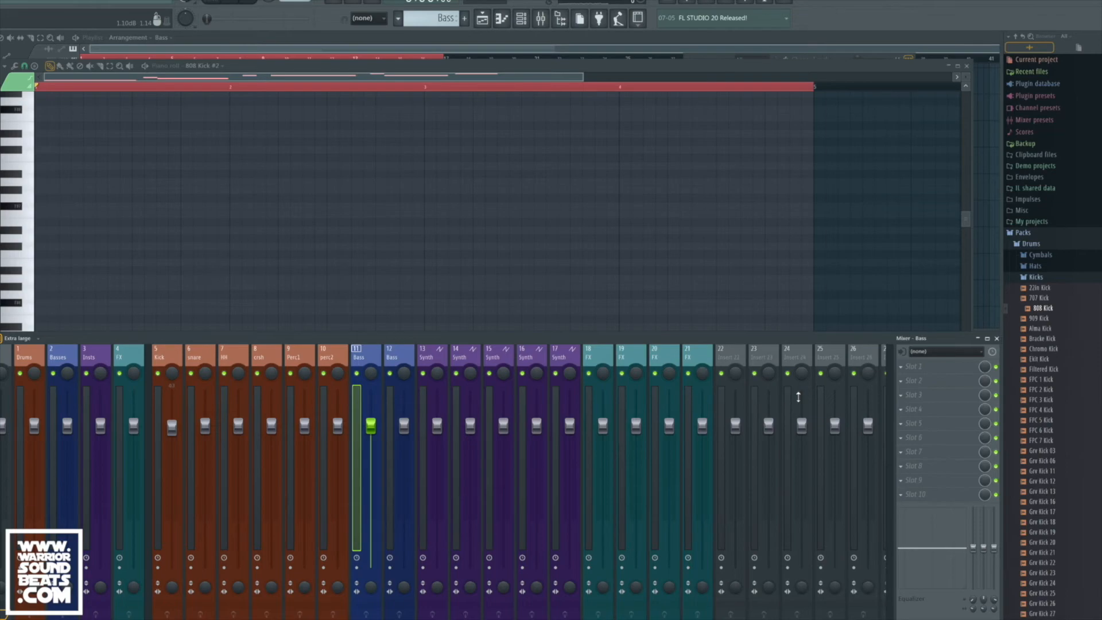
key("F8")
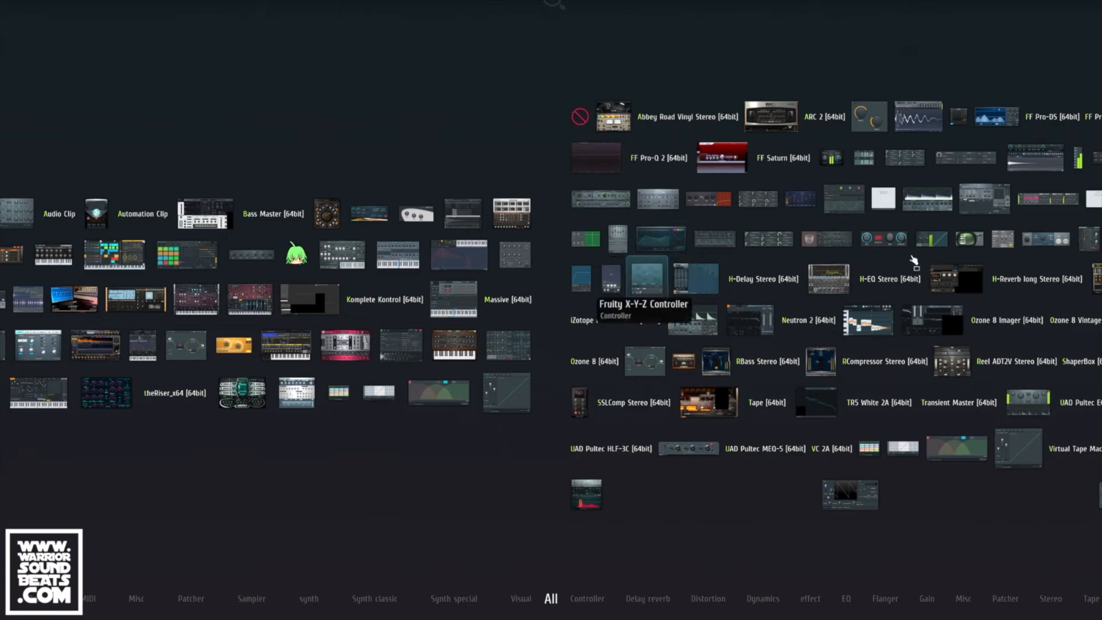
left_click_drag(911, 251, 926, 374)
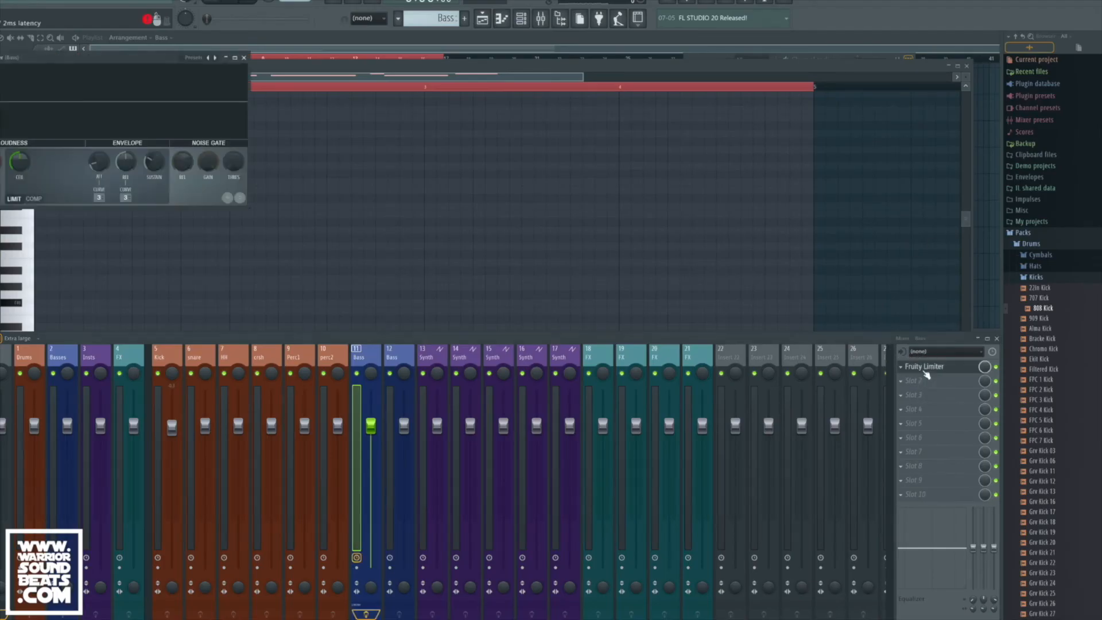
left_click_drag(136, 57, 591, 154)
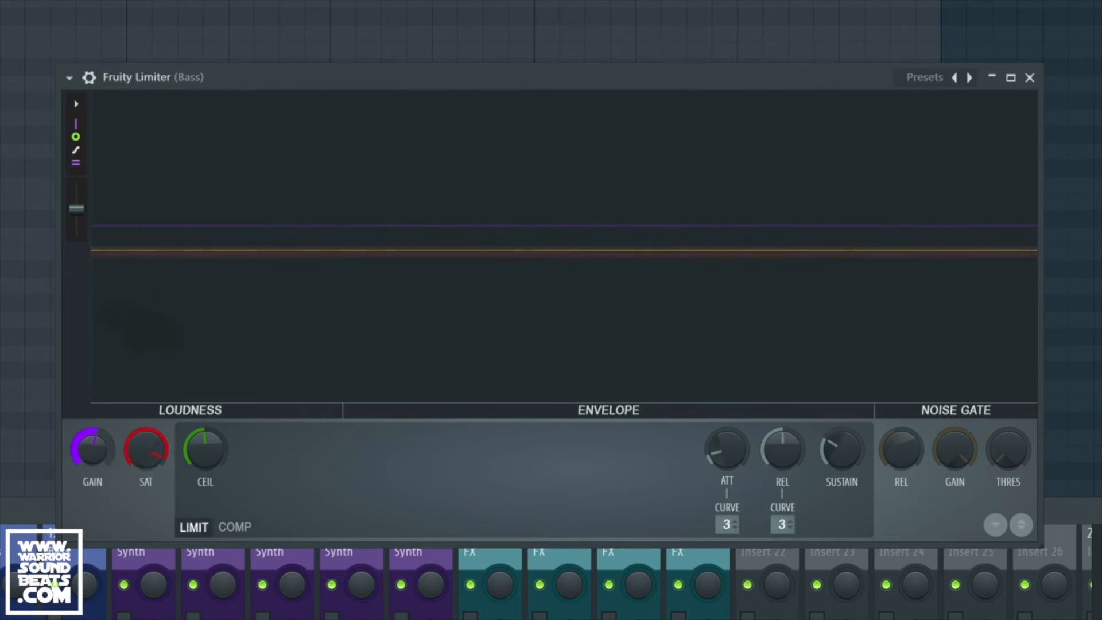
key("space")
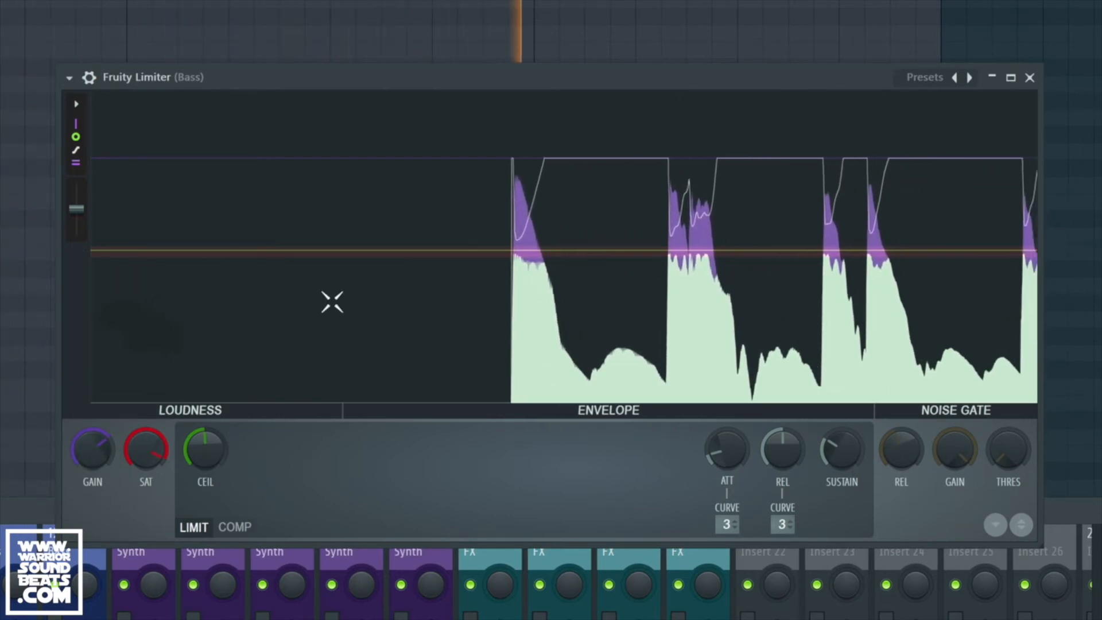
Adjust the precomputed Boost and EQ of the 808 Kick #2 sample while the bass plays, and close its settings.
key("F6")
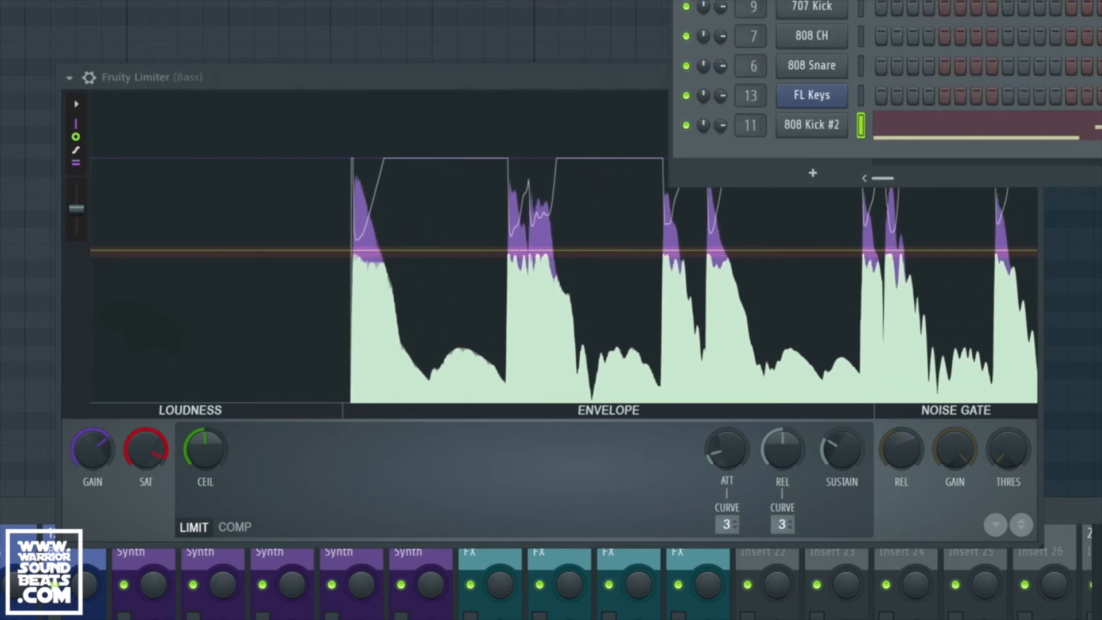
left_click(829, 133)
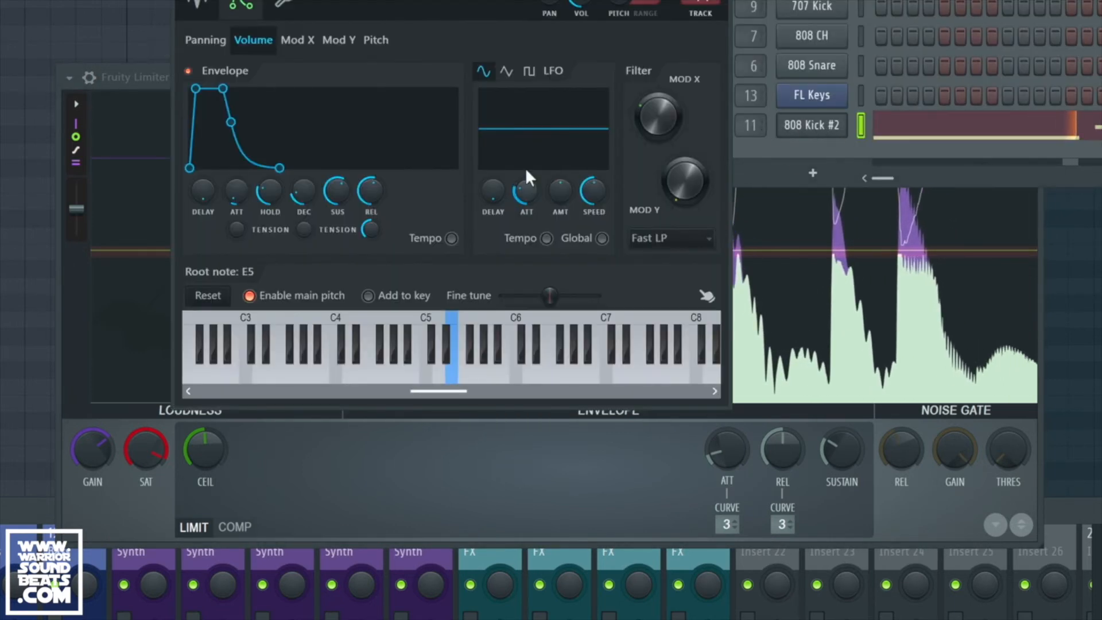
left_click_drag(529, 2, 63, 1)
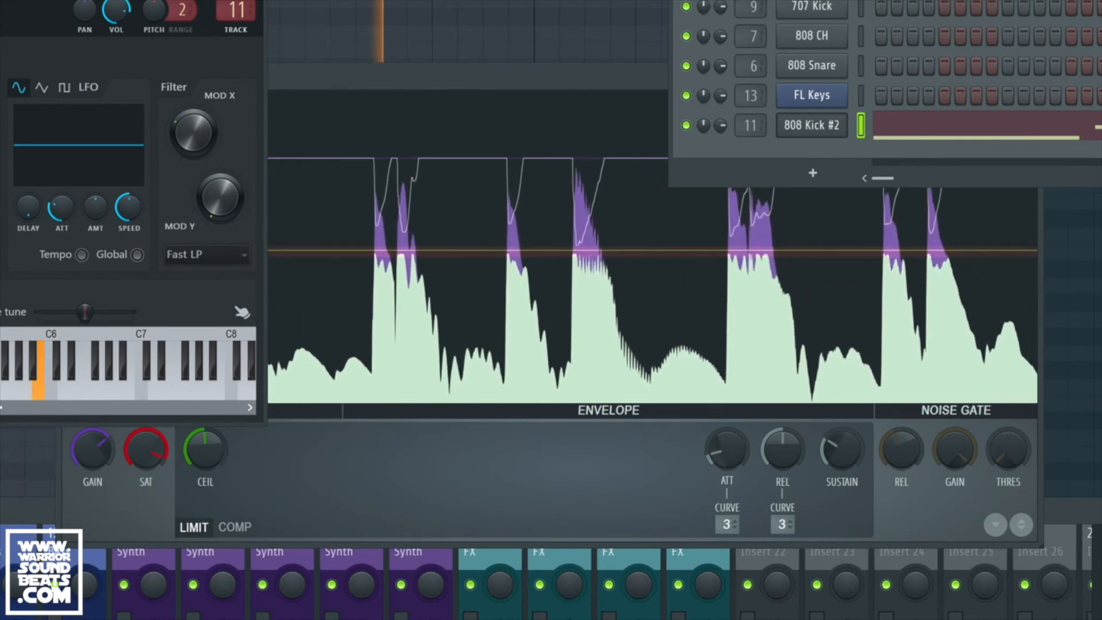
left_click(1, 9)
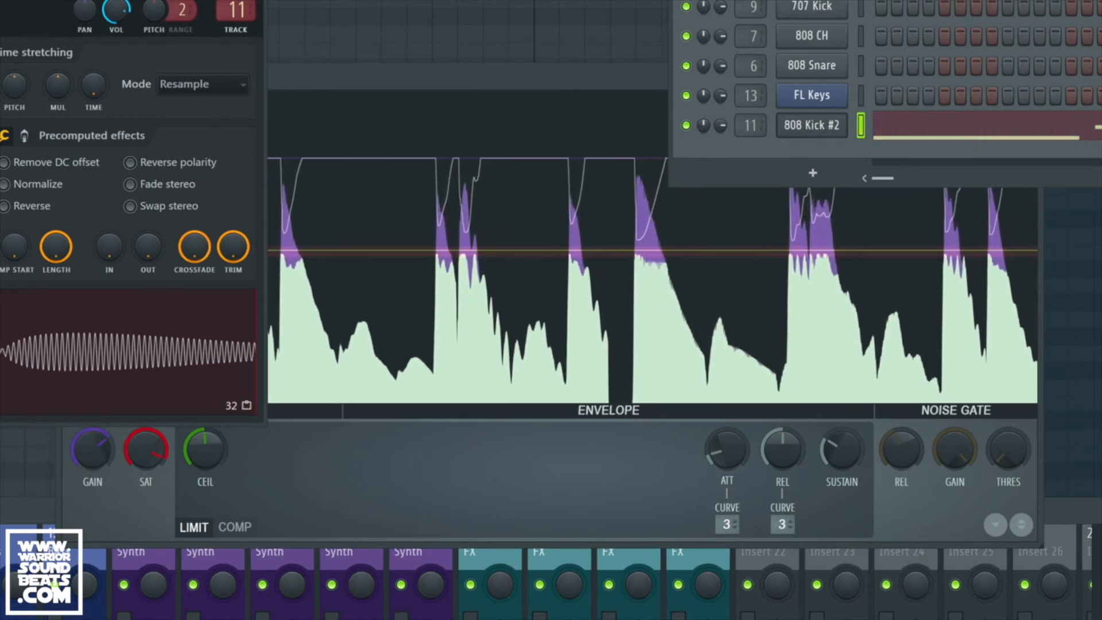
left_click(25, 136)
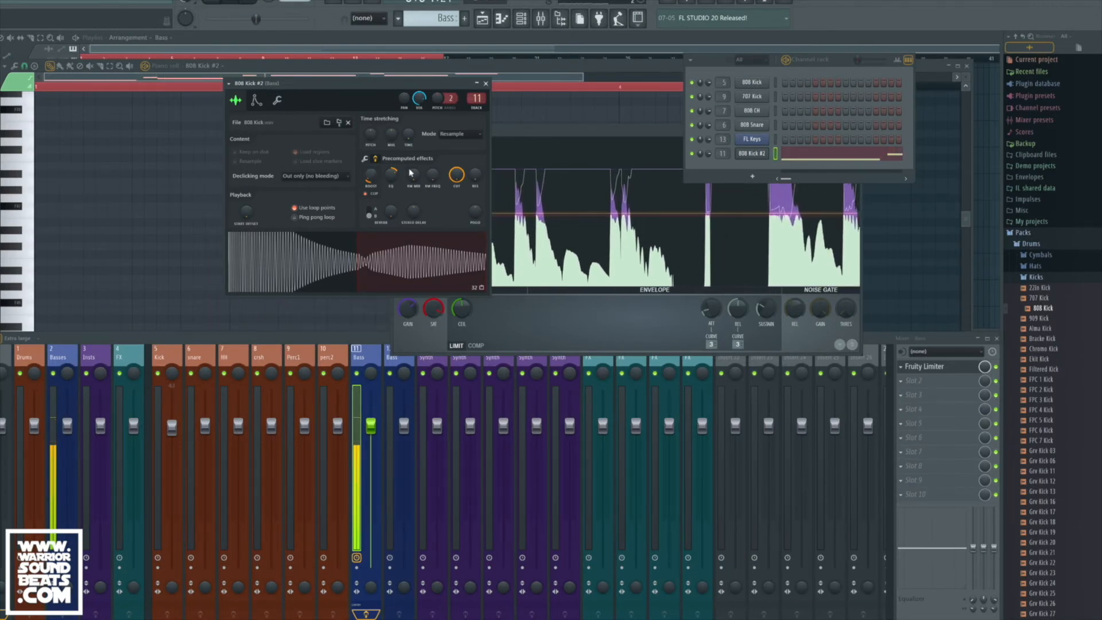
left_click(487, 84)
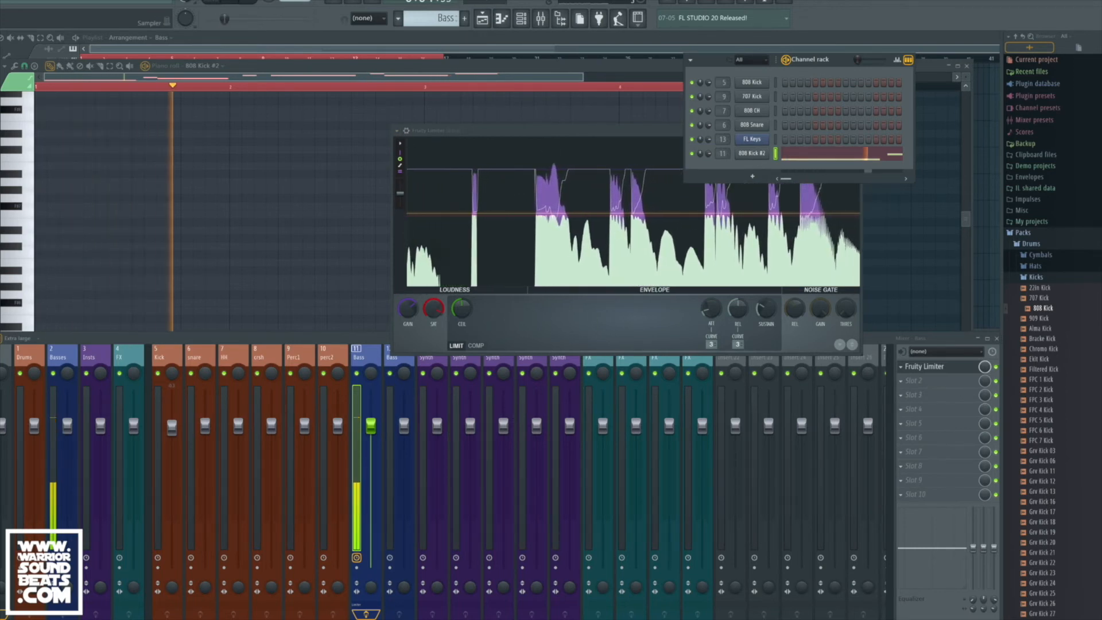
Close the Fruity Limiter, lower the Bass mixer track's fader, and play the arrangement.
left_click(644, 140)
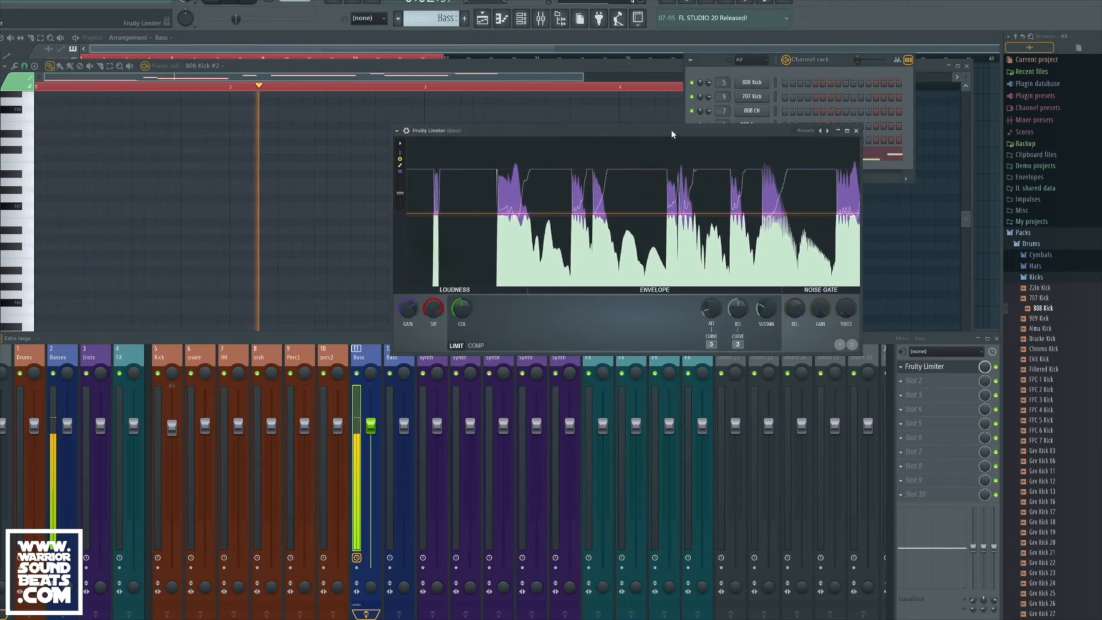
left_click(856, 131)
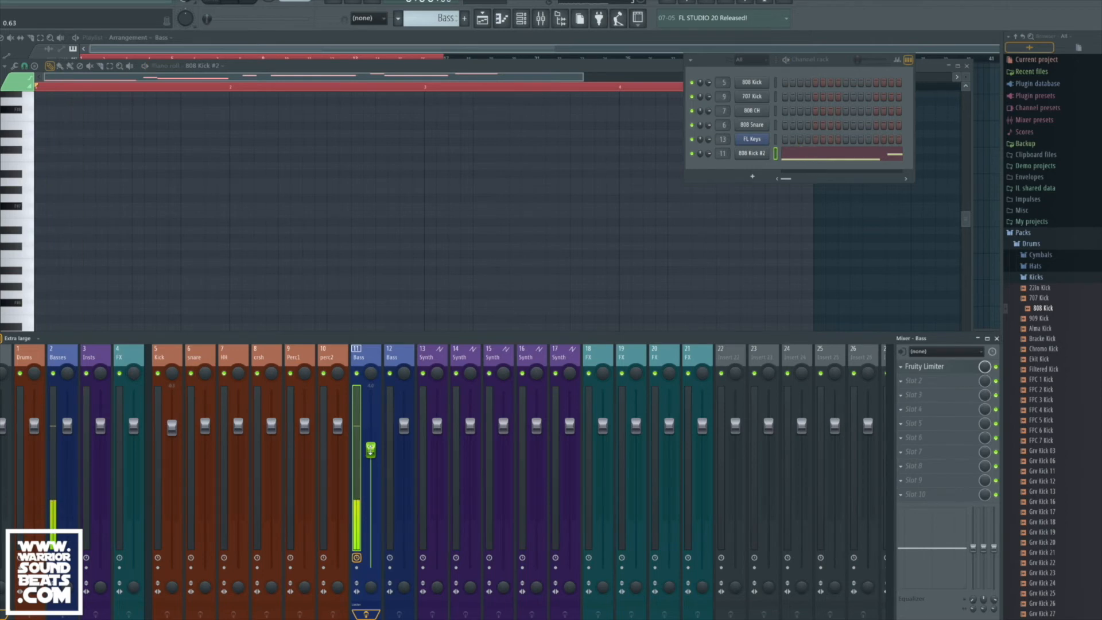
key("space")
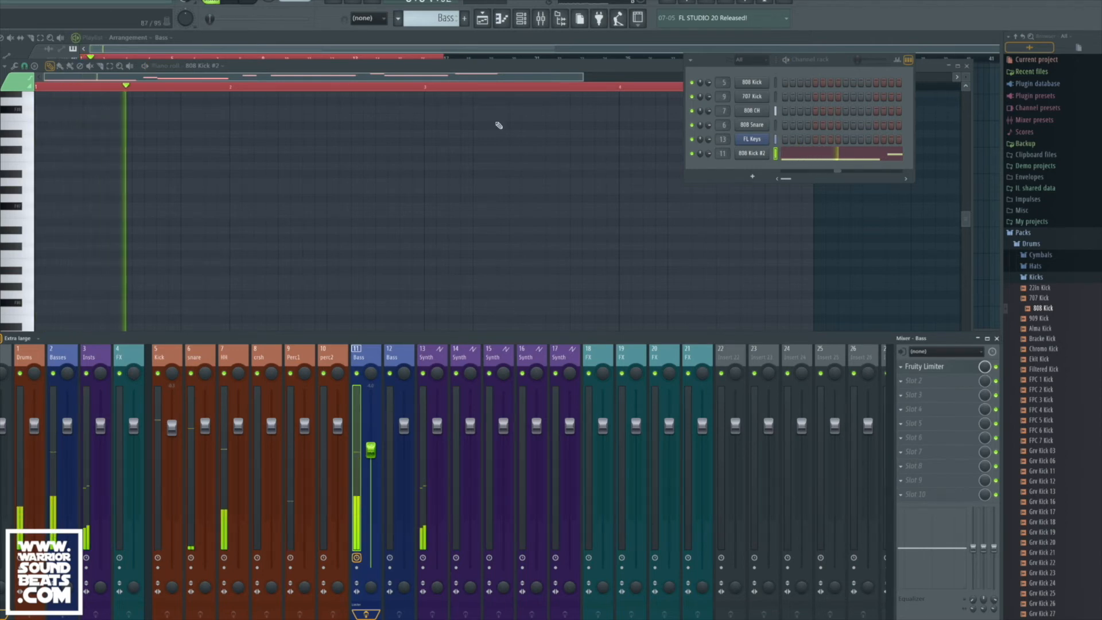
Replace the two piano clips from bar 9 onward on the Keys track with piano #2 clips.
left_click(476, 17)
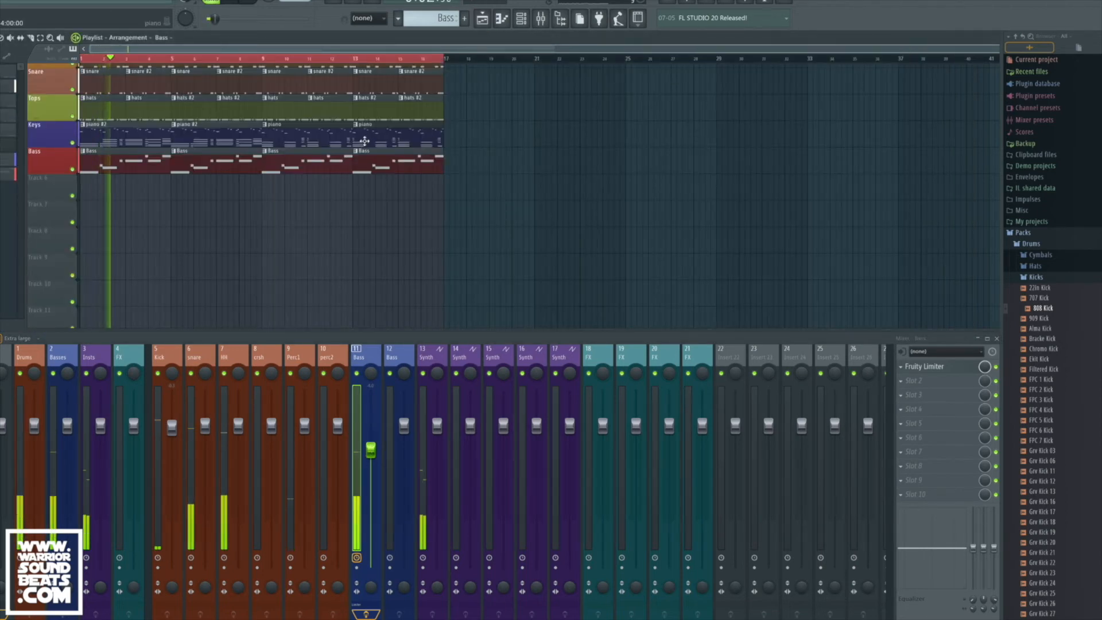
double_click(114, 131)
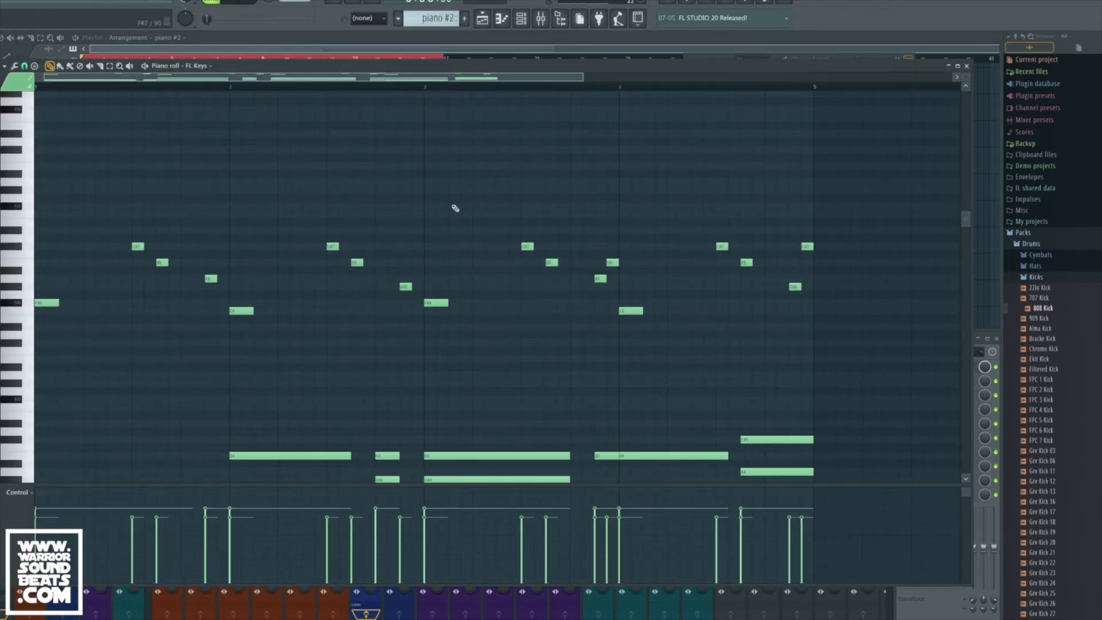
left_click(488, 22)
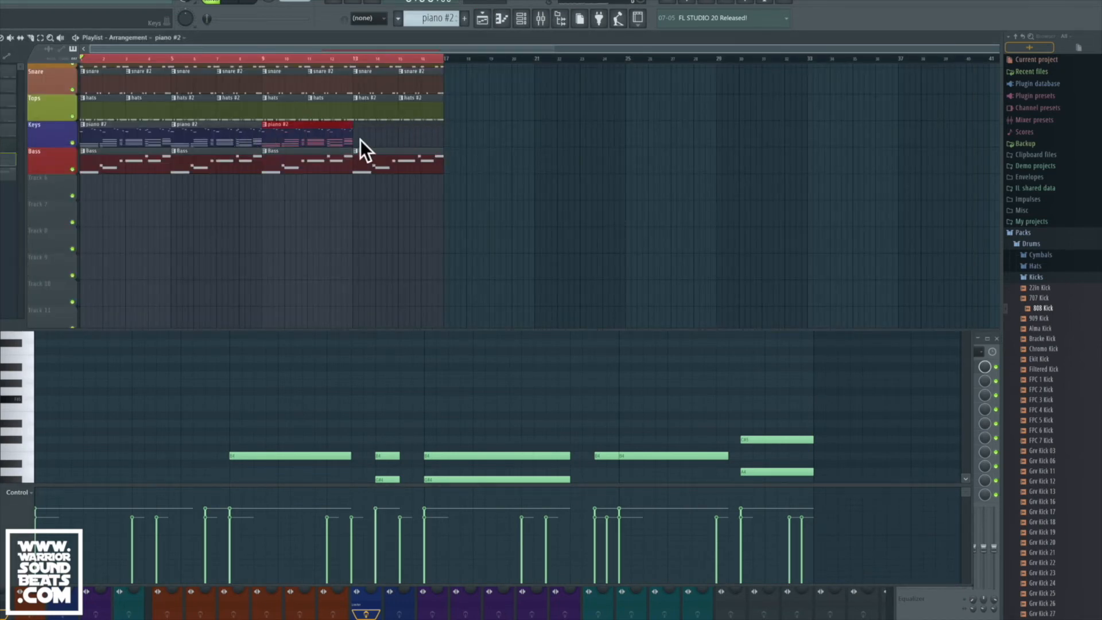
Delete all the melody notes above the chords in the piano #2 pattern and play the arrangement in the playlist.
double_click(140, 142)
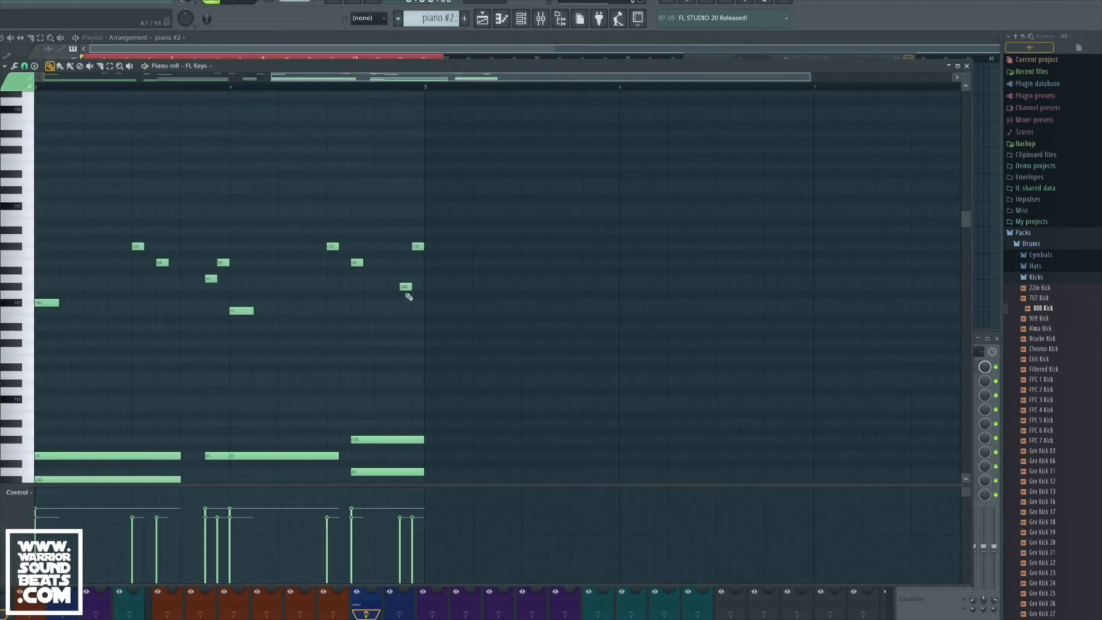
scroll(405, 307, "left", 8)
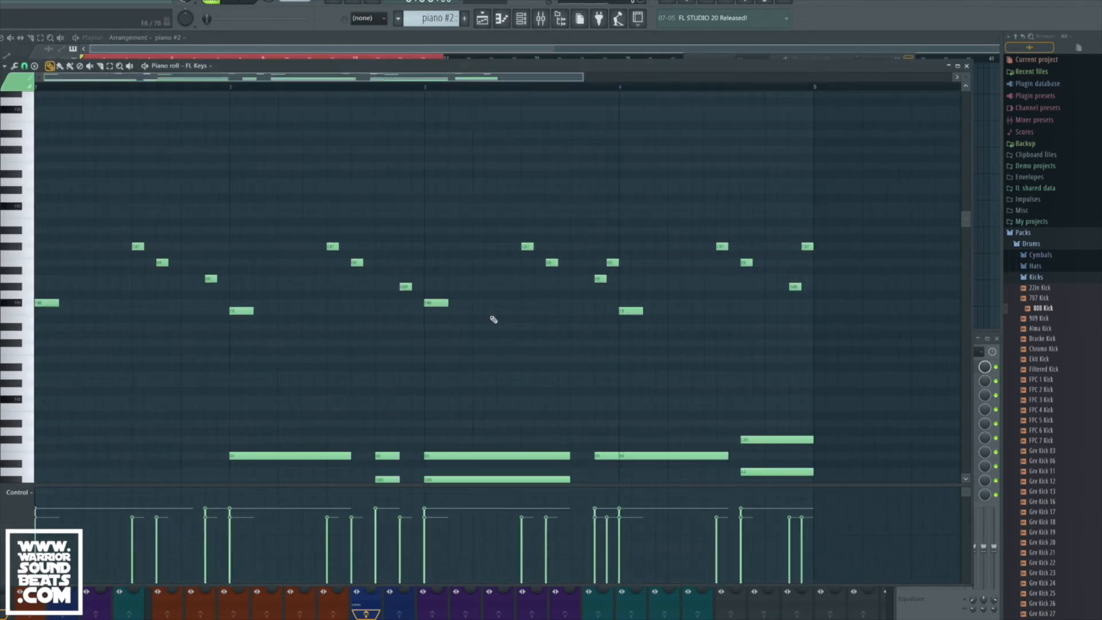
left_click_drag(764, 347, 48, 197)
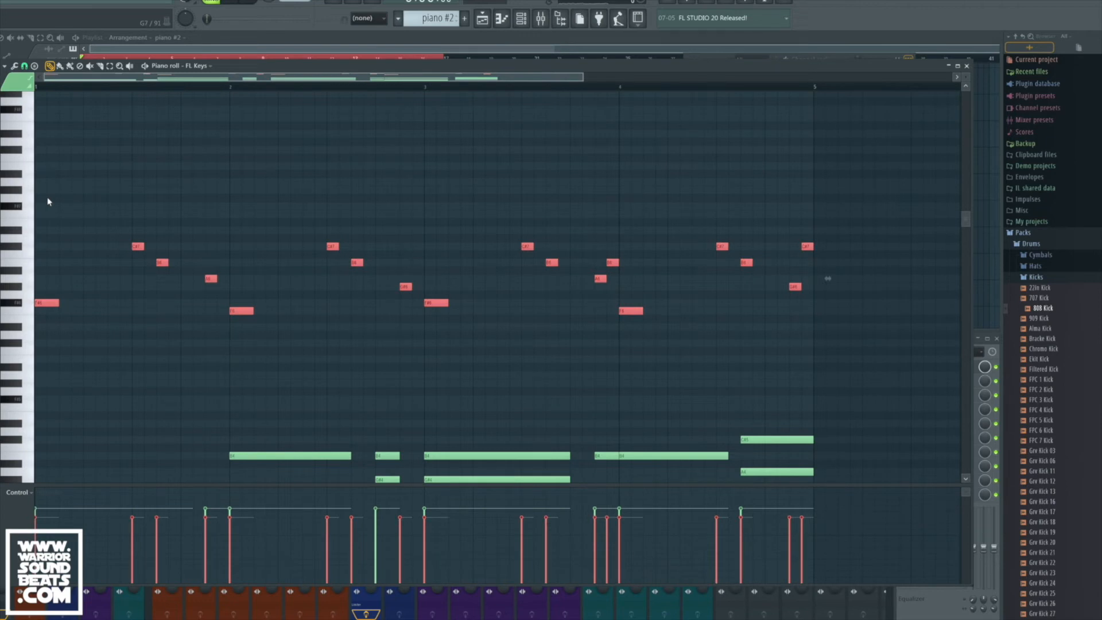
key("Delete")
key("space")
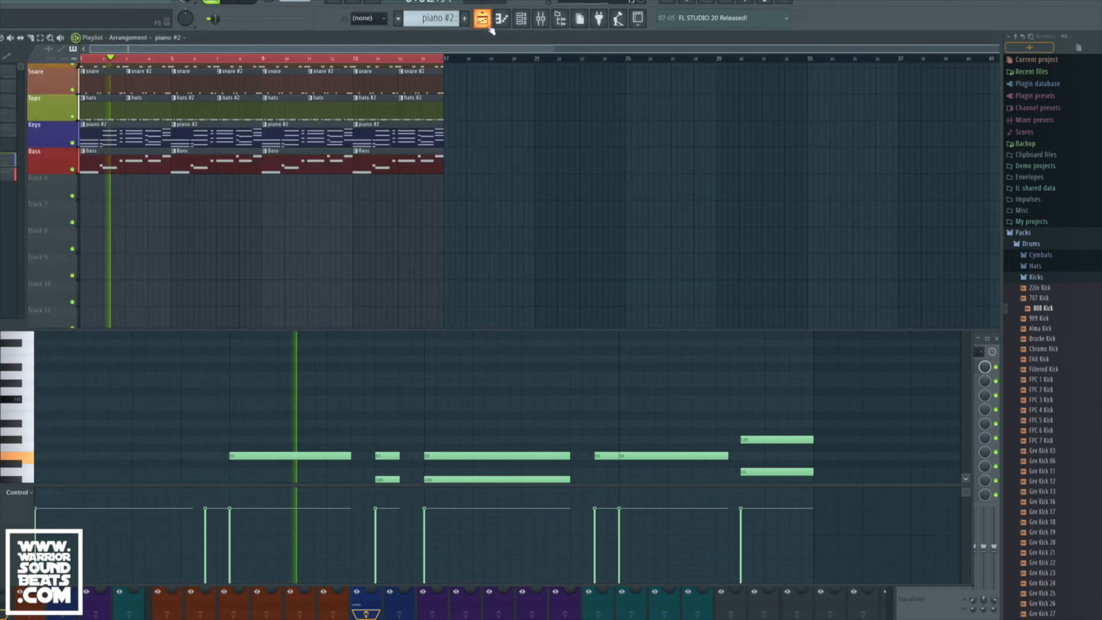
left_click(450, 51)
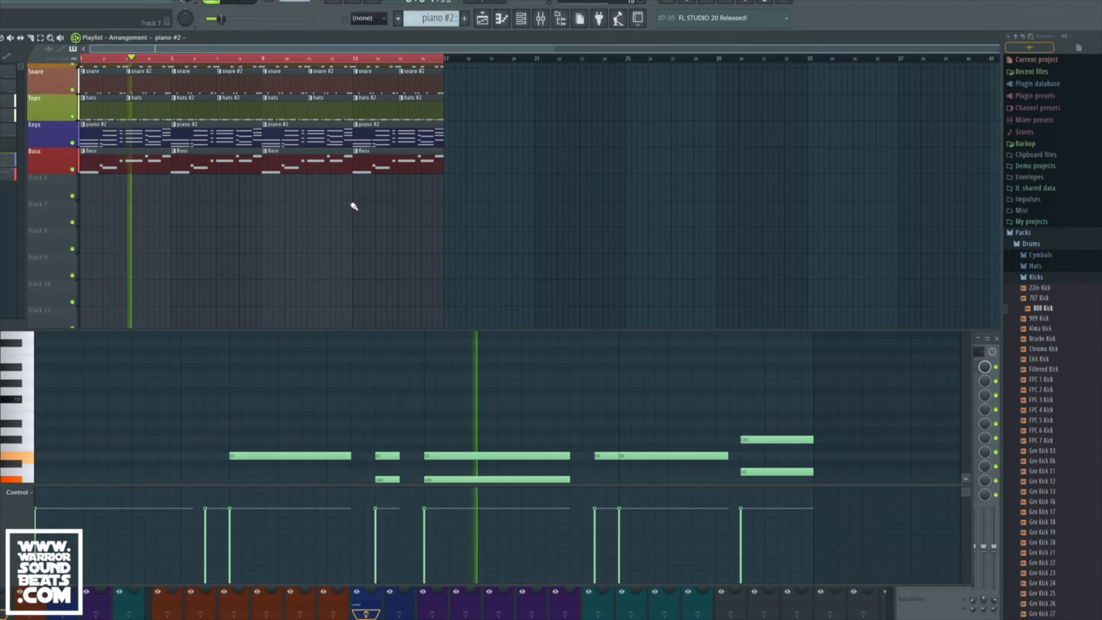
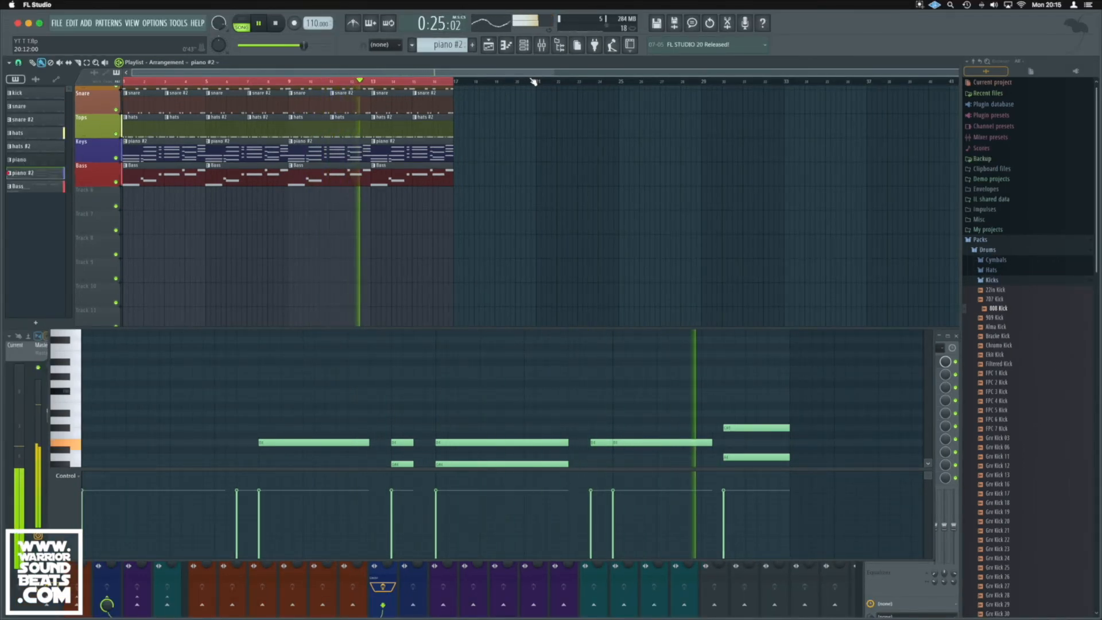
Show the channel rack and the mixer, and play the arrangement from the start in short passes.
key("space")
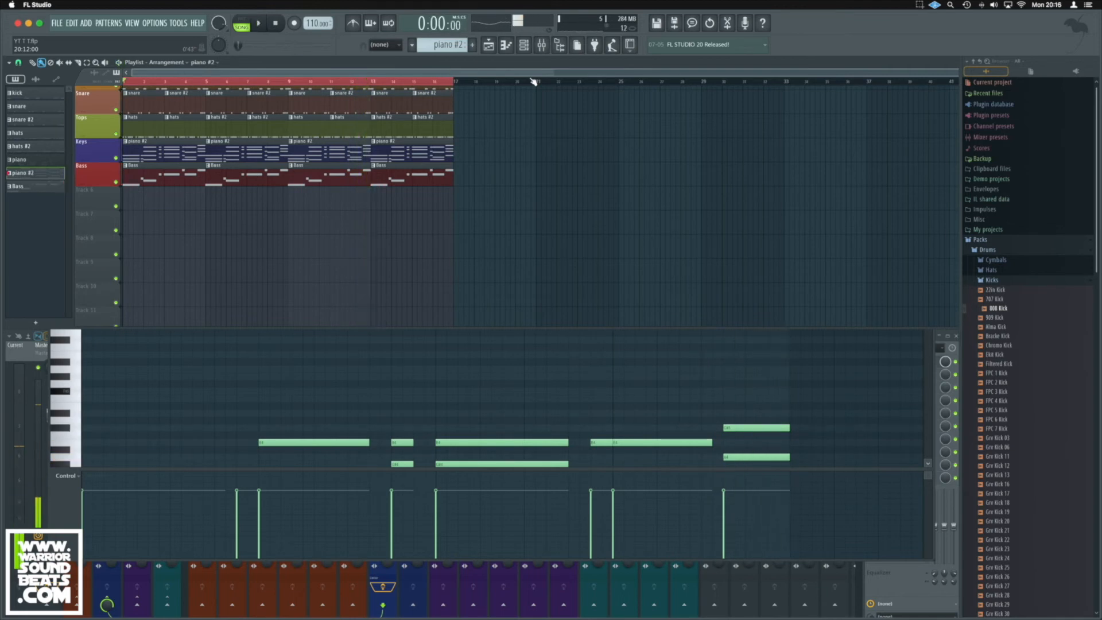
left_click(524, 46)
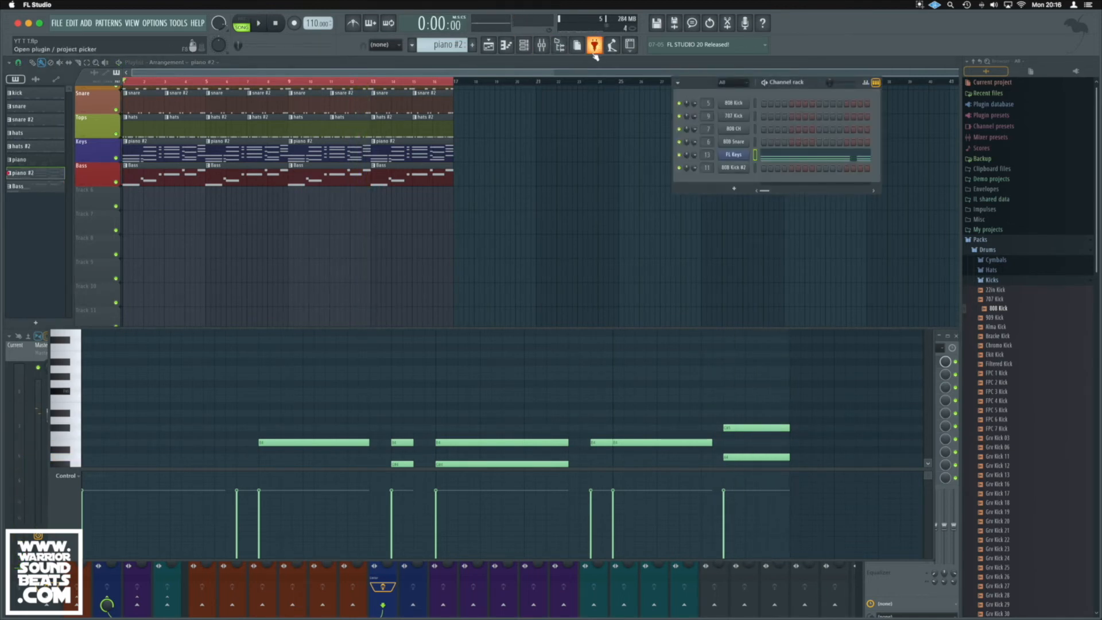
key("F9")
key("space")
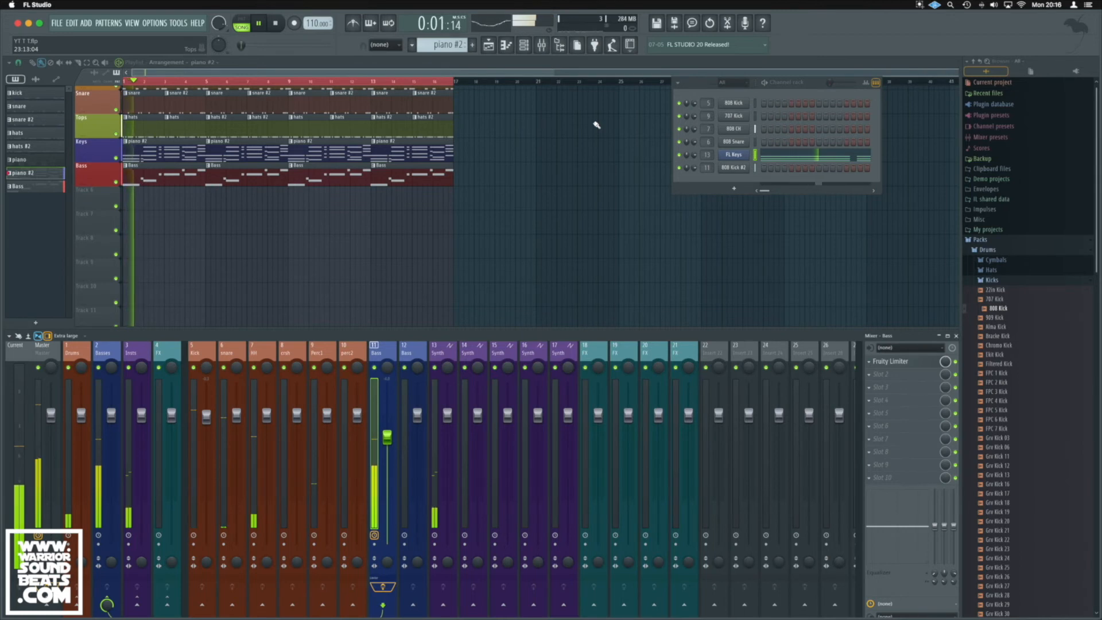
key("space")
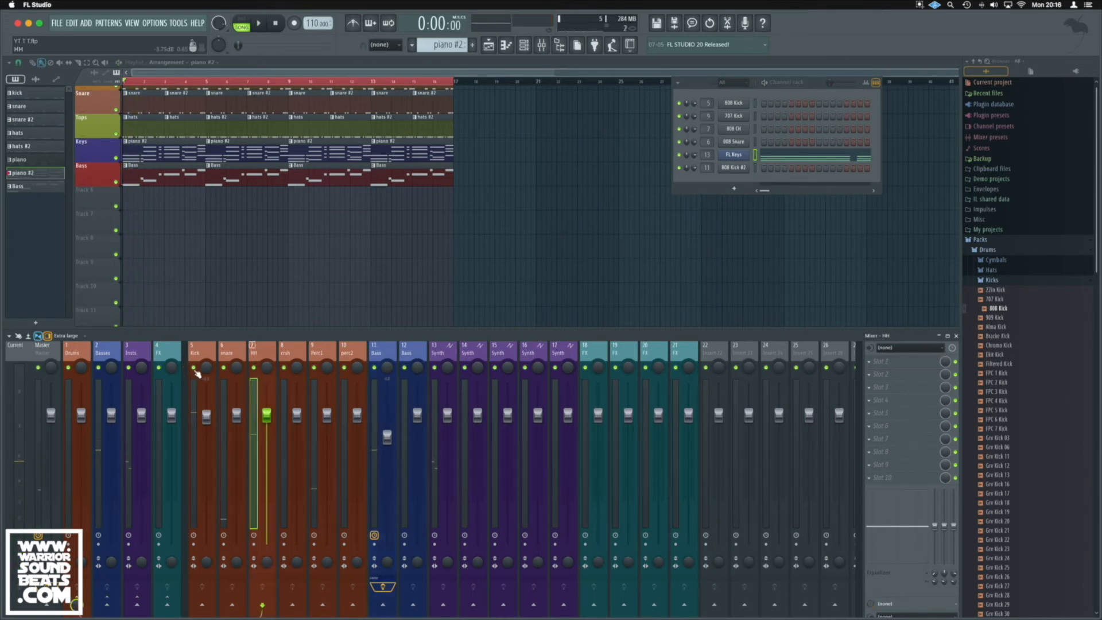
key("space")
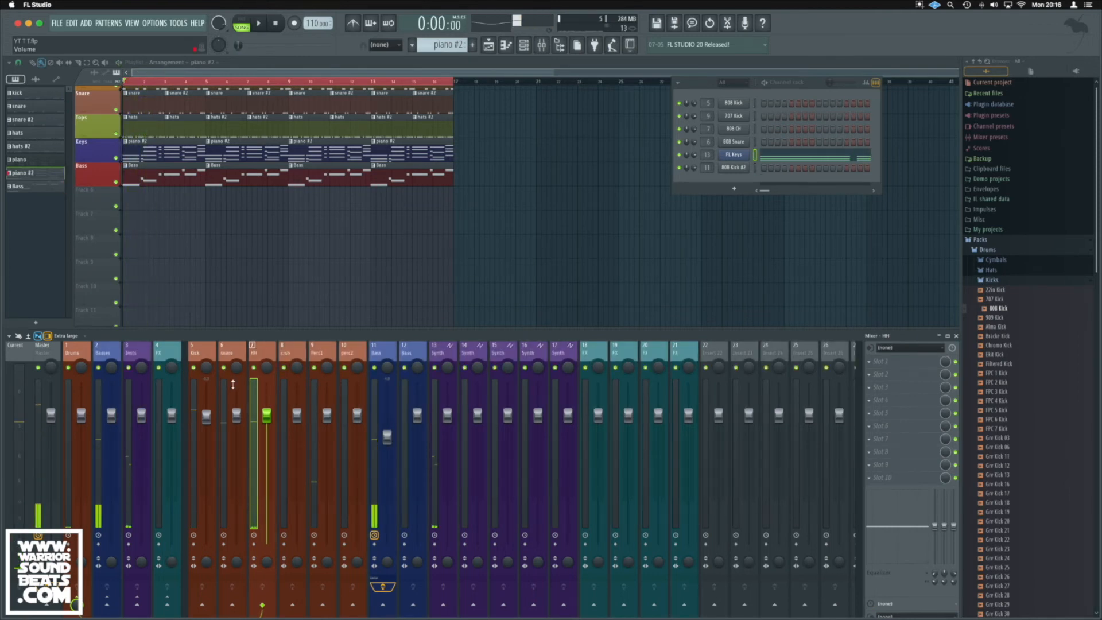
Sidechain the Kick mixer track to the first Bass track.
left_click(198, 417)
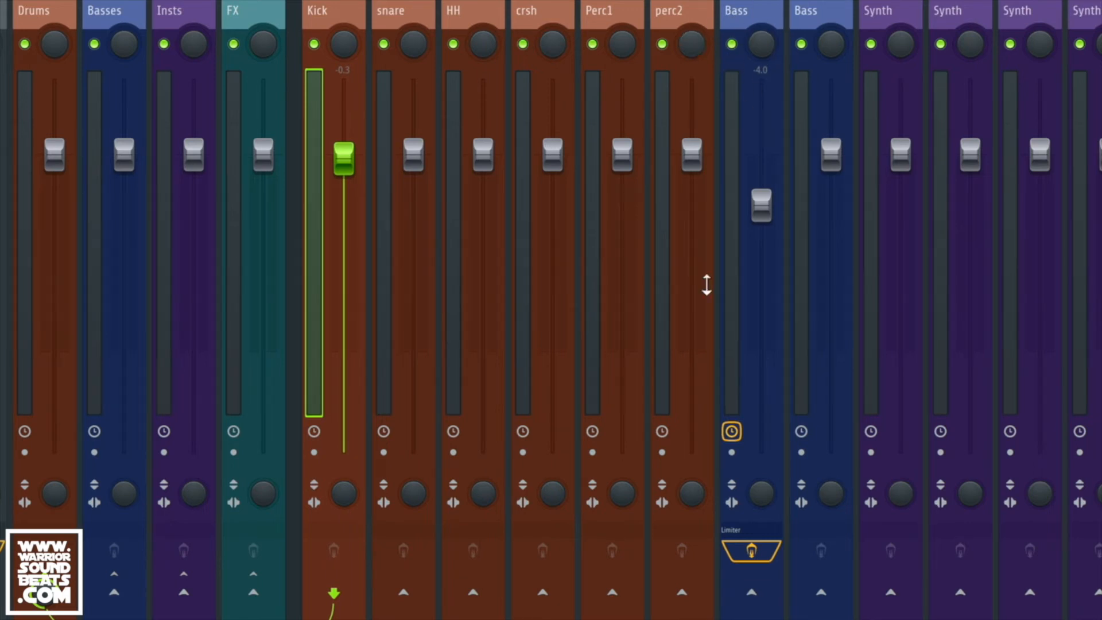
right_click(765, 593)
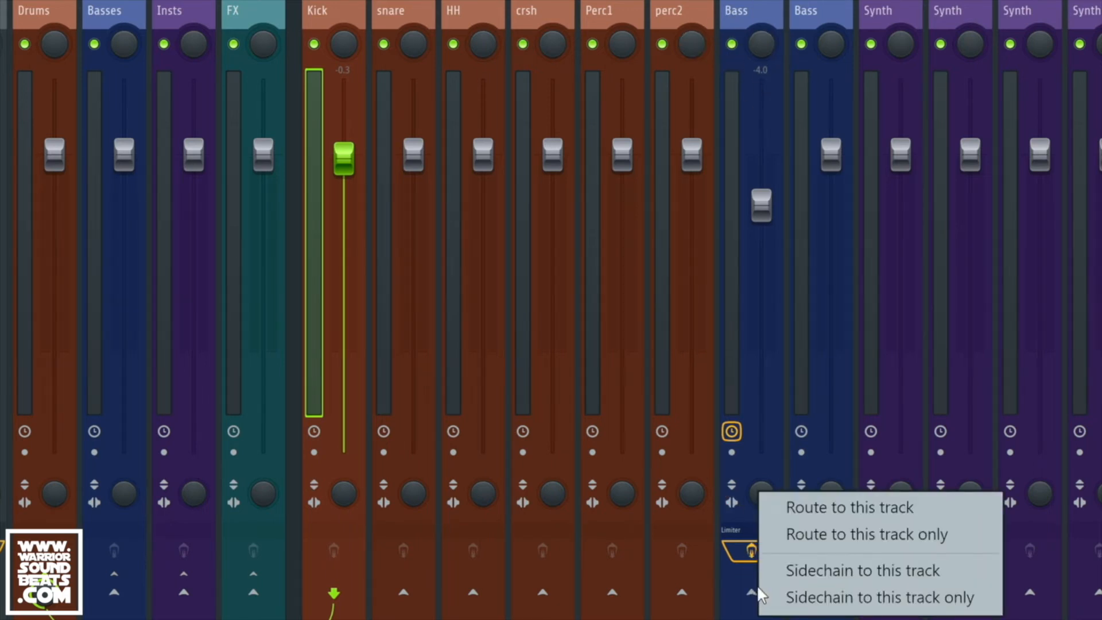
left_click(846, 572)
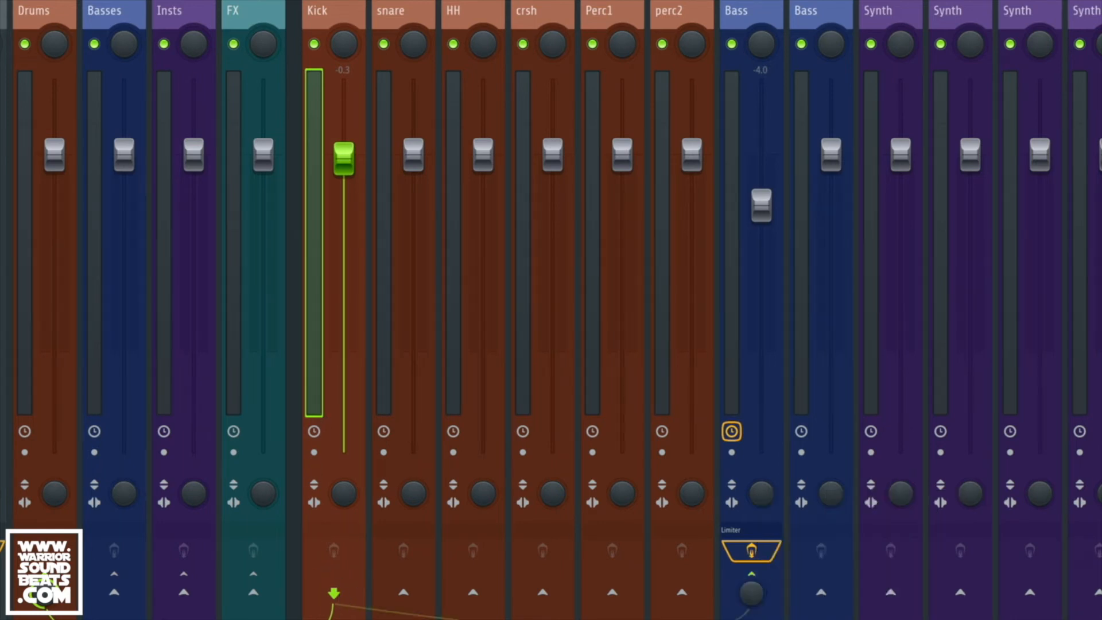
Set the Bass track's Fruity Limiter to compressor mode with the Kick as its sidechain source.
left_click(740, 151)
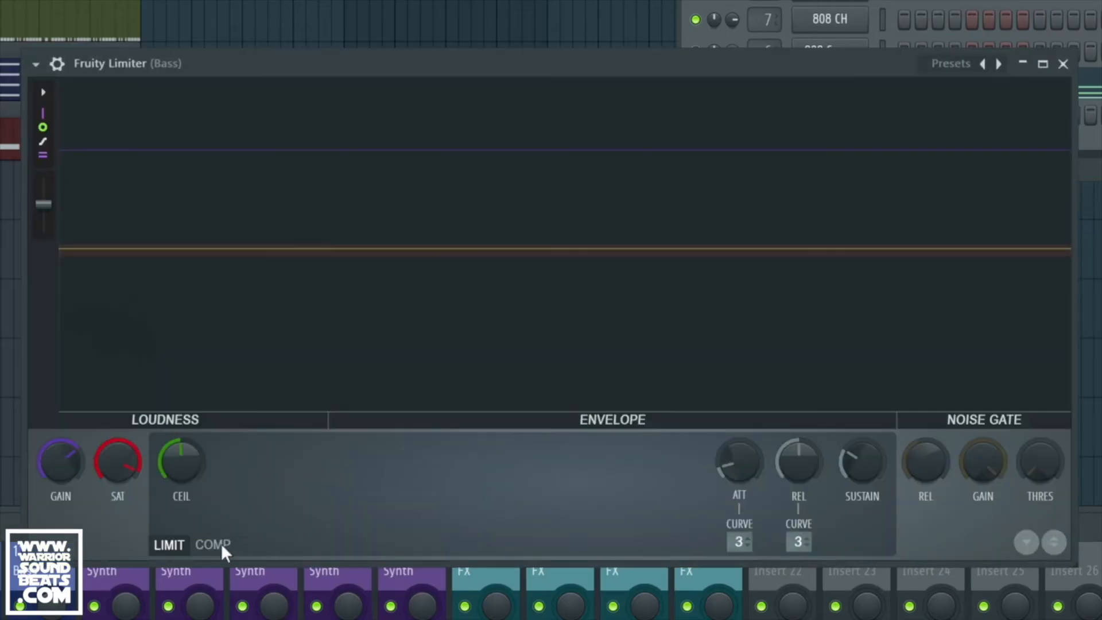
left_click(214, 544)
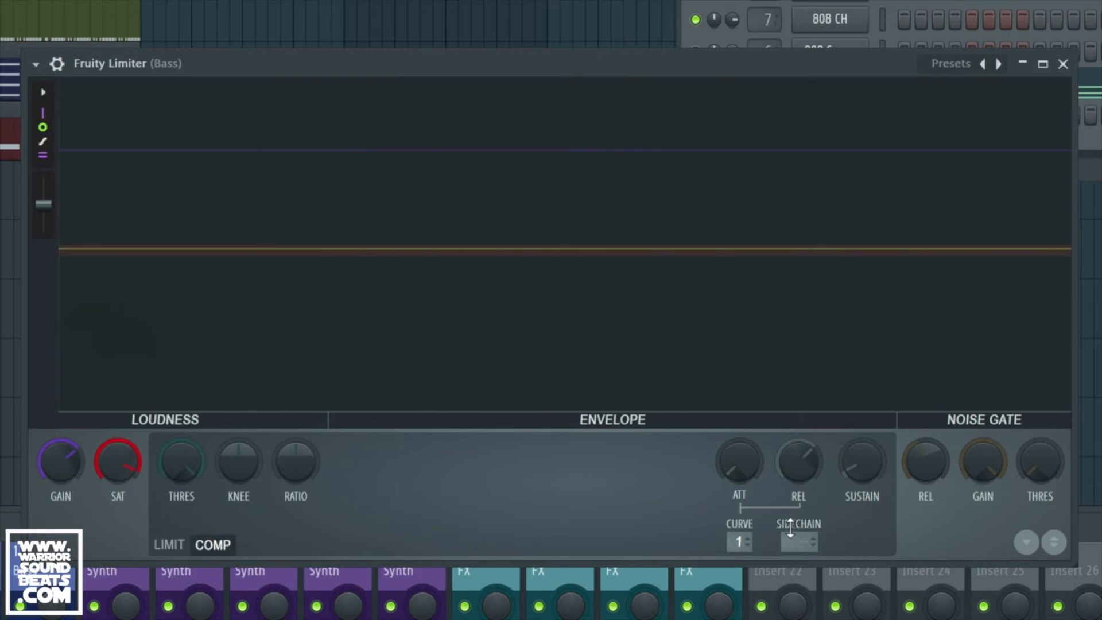
left_click(801, 541)
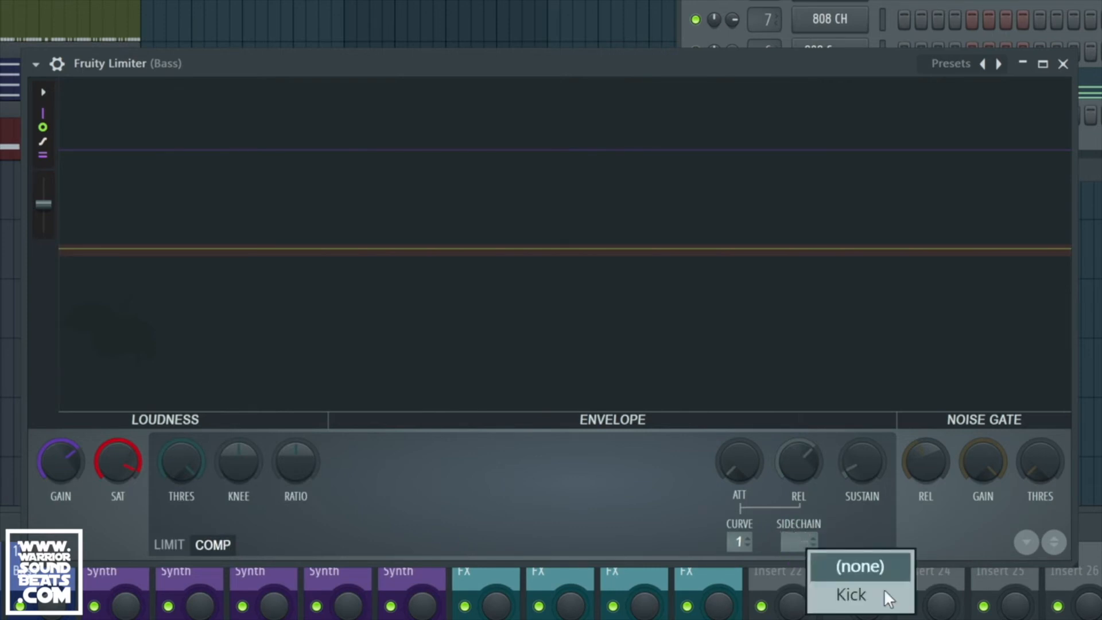
left_click(848, 521)
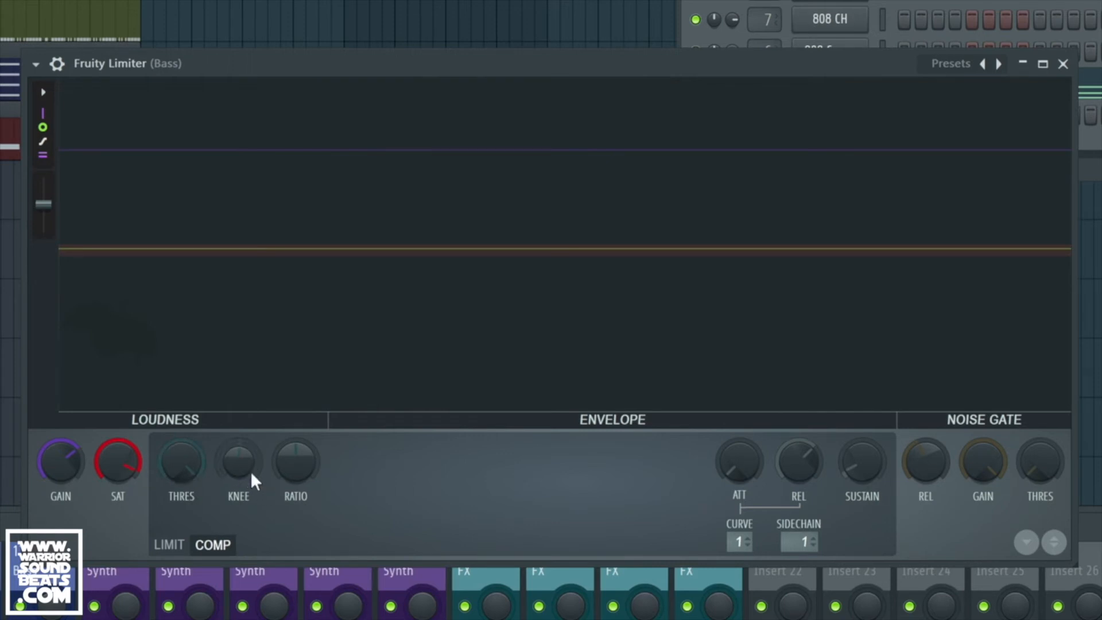
Lower the compressor's threshold and raise its ratio, then freeze the limiter display during playback.
left_click_drag(312, 471, 312, 468)
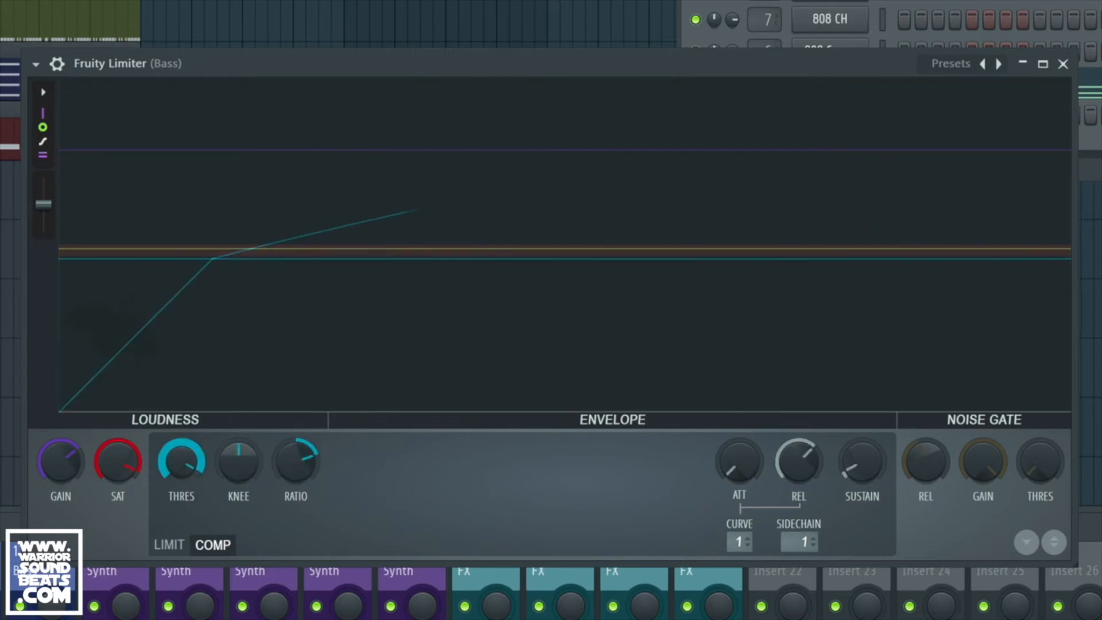
mouse_move(296, 471)
left_mouse_down()
mouse_move(296, 459)
mouse_move(296, 471)
left_mouse_up()
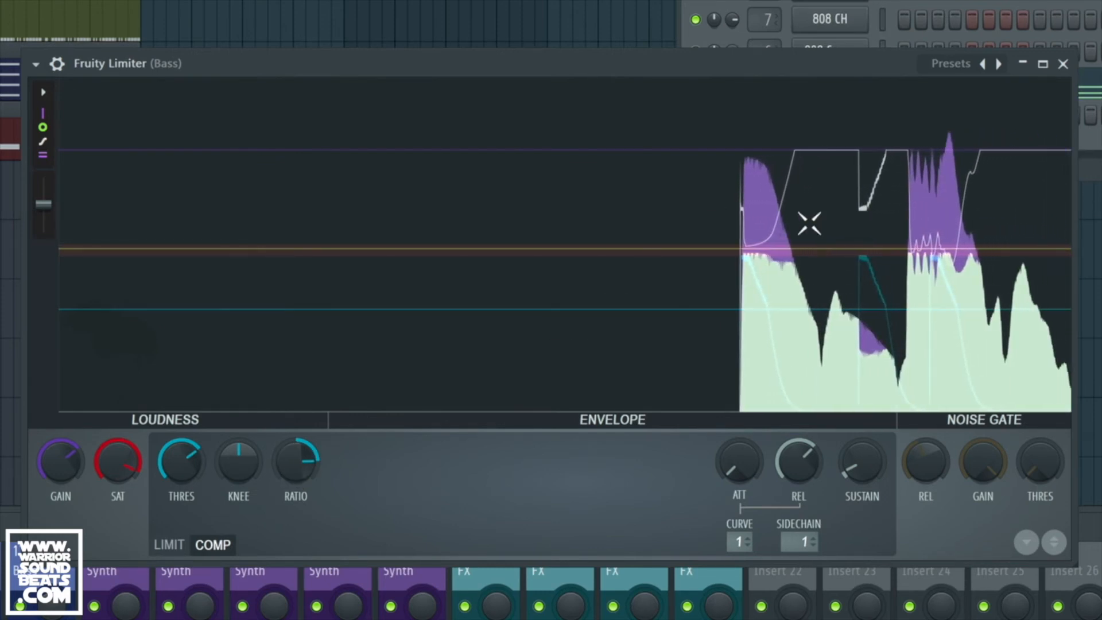
left_click(707, 144)
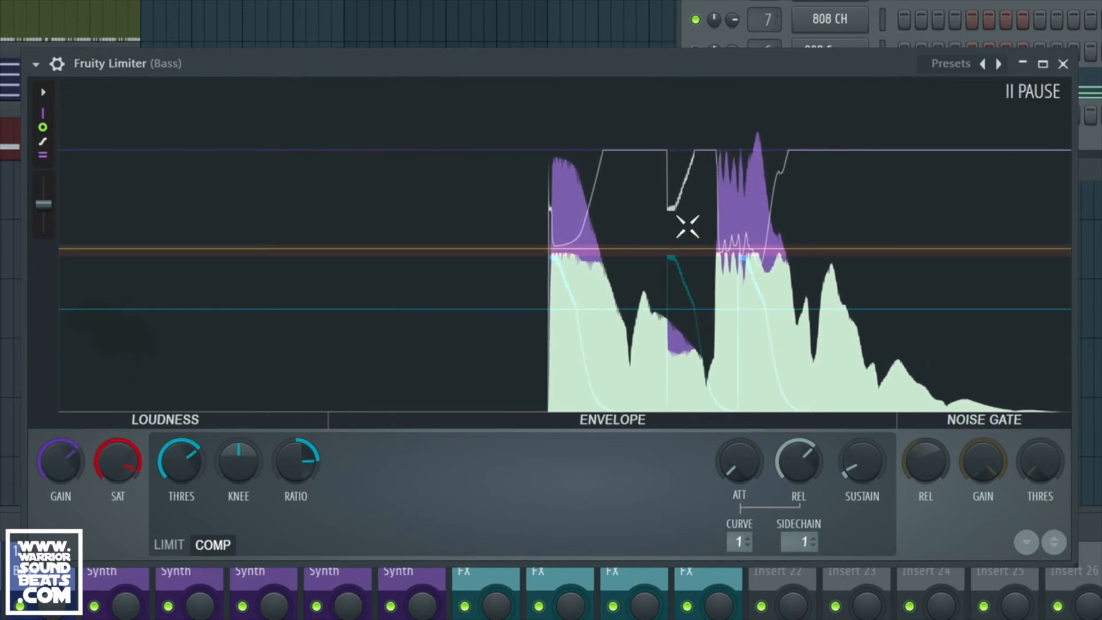
Set the compressor's curve to 2 and inspect the bass ducking in the limiter display during playback.
left_click(642, 221)
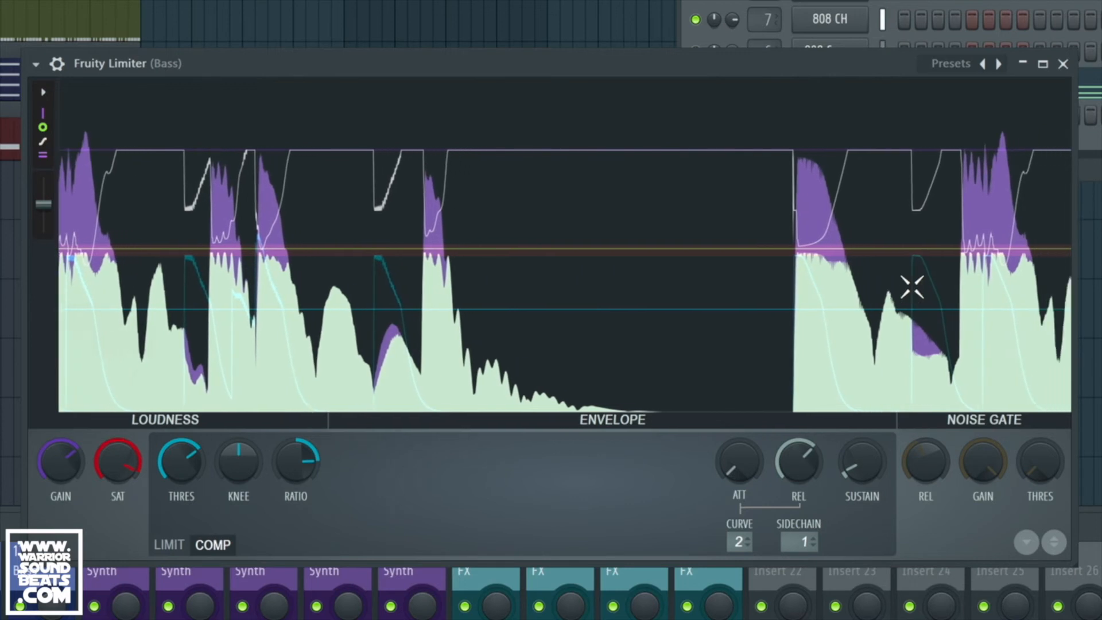
left_click(868, 239)
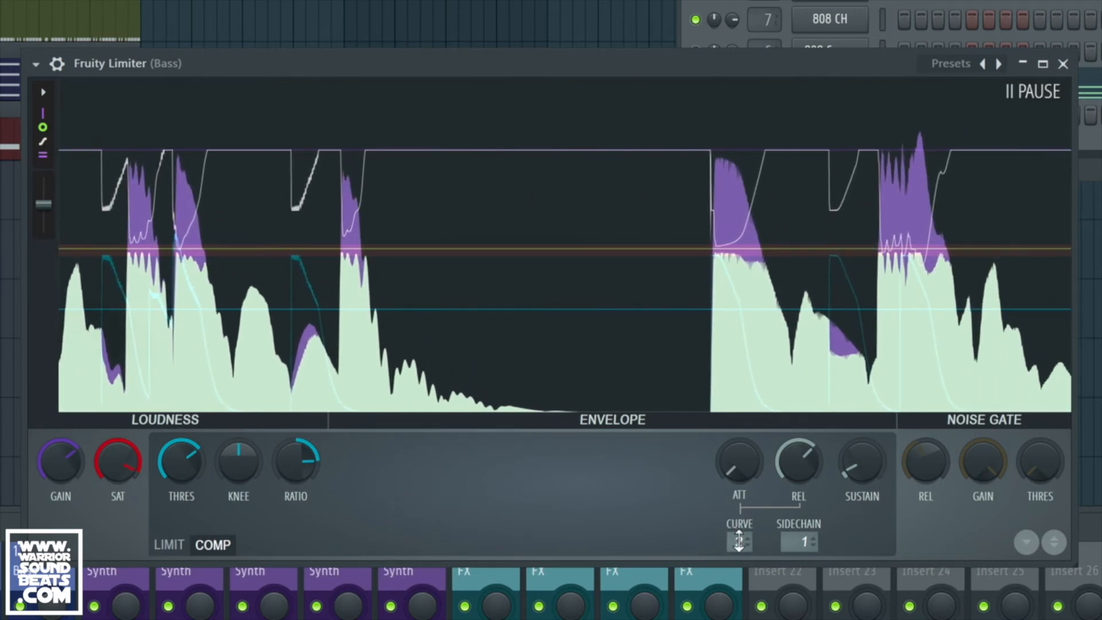
left_click(626, 272)
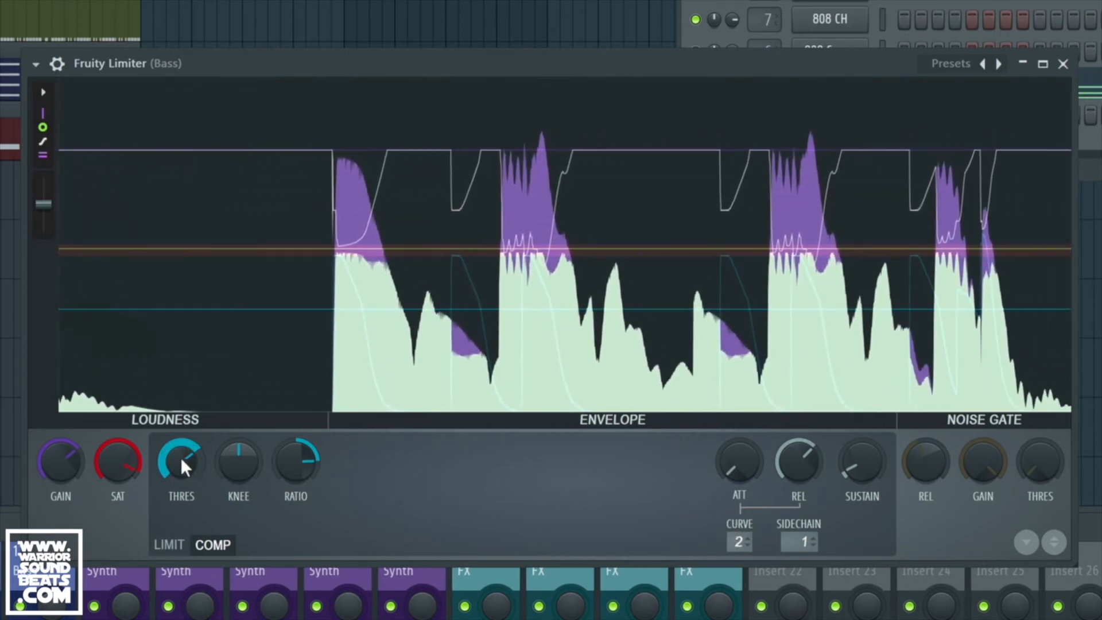
Sweep the compressor's threshold to its minimum and back to a middle setting during playback, then close the Fruity Limiter.
left_click_drag(180, 457, 181, 493)
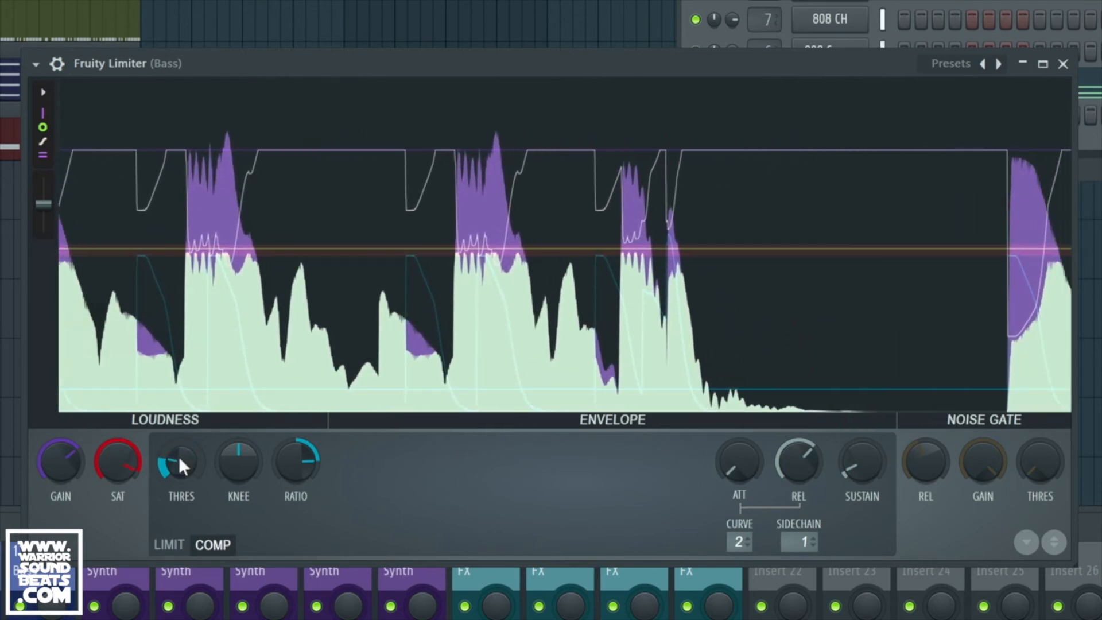
left_click_drag(173, 457, 173, 482)
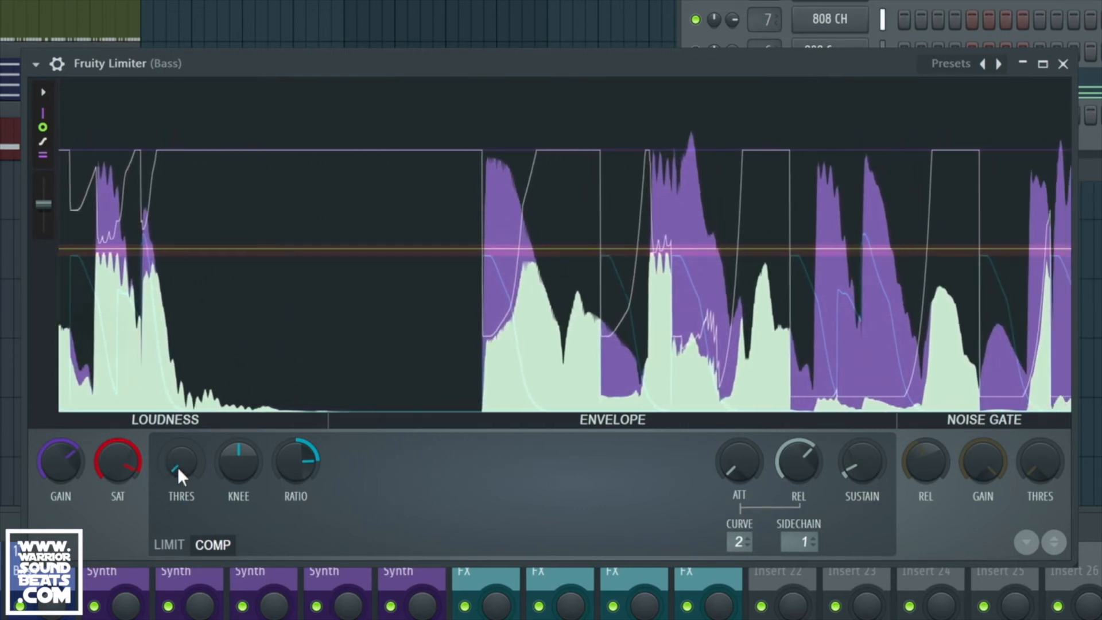
left_click_drag(186, 470, 163, 495)
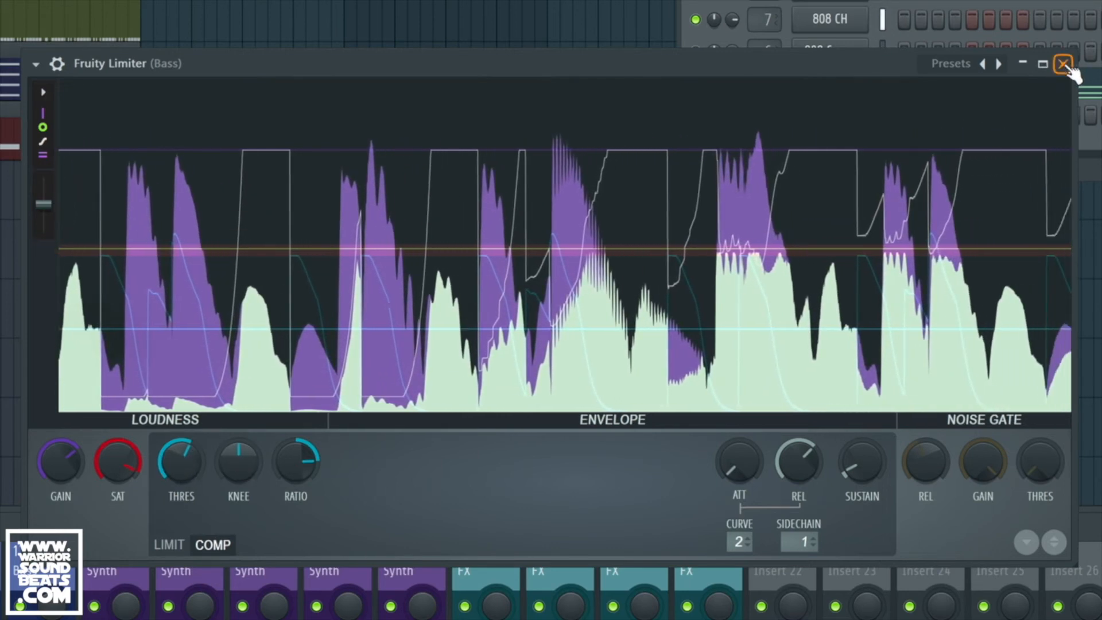
left_click(1063, 64)
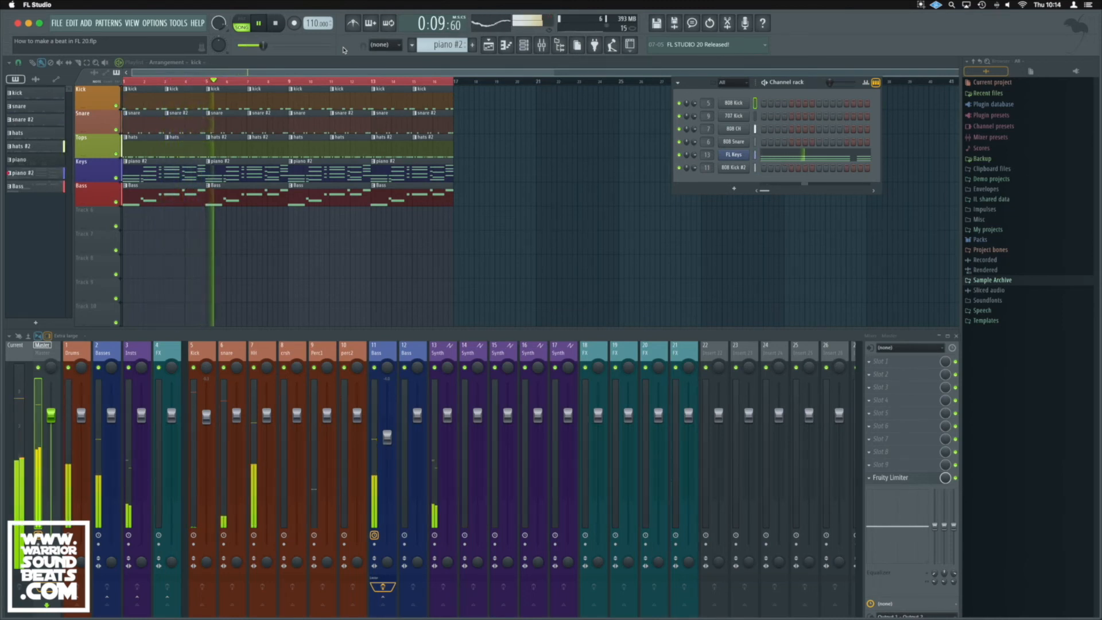
Stop playback, open the piano #2 pattern in the piano roll and select all its FL Keys notes.
key("space")
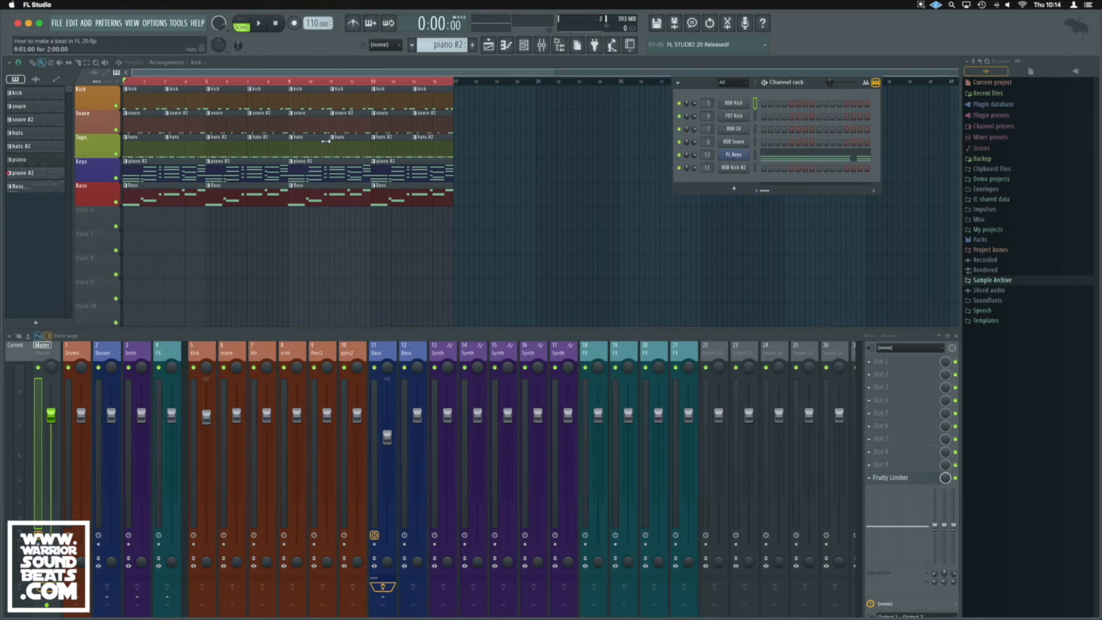
double_click(153, 174)
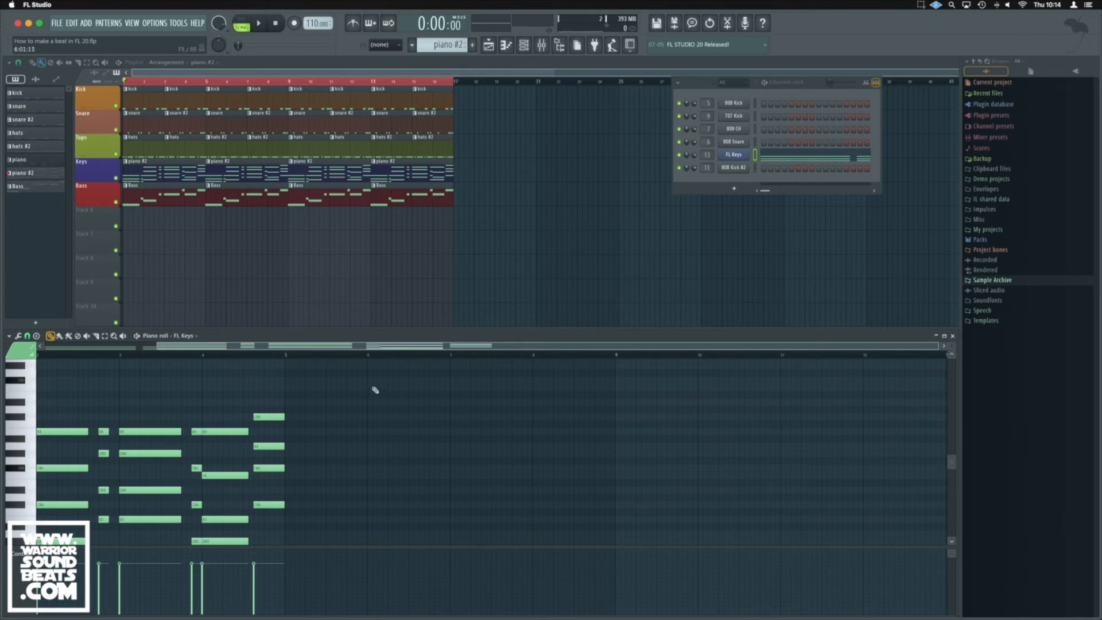
scroll(376, 438, "left", 2)
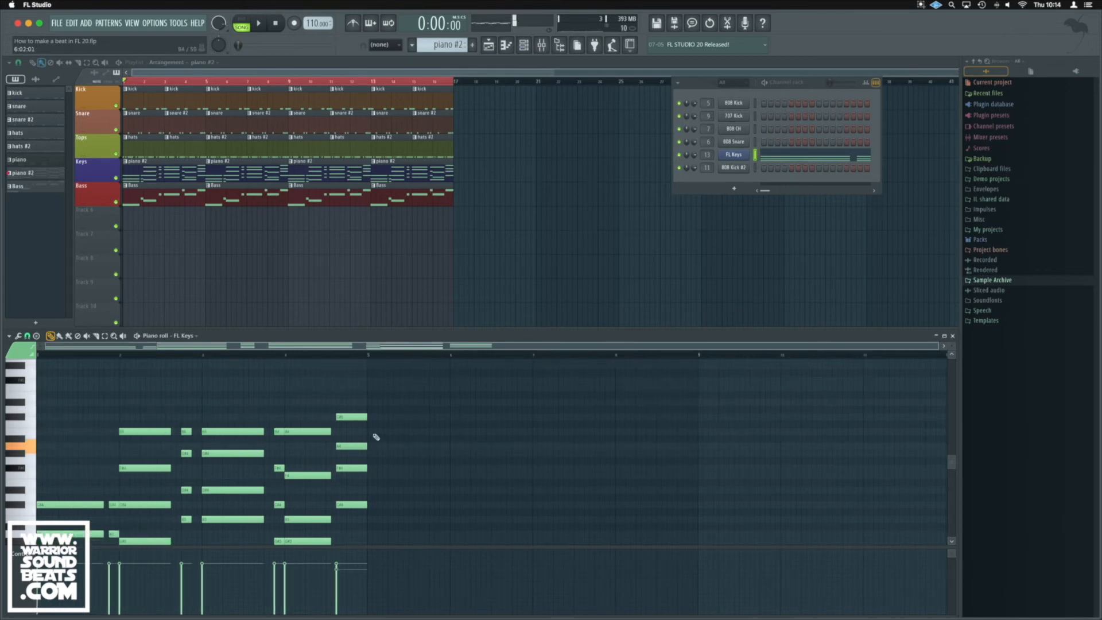
key("ctrl+a")
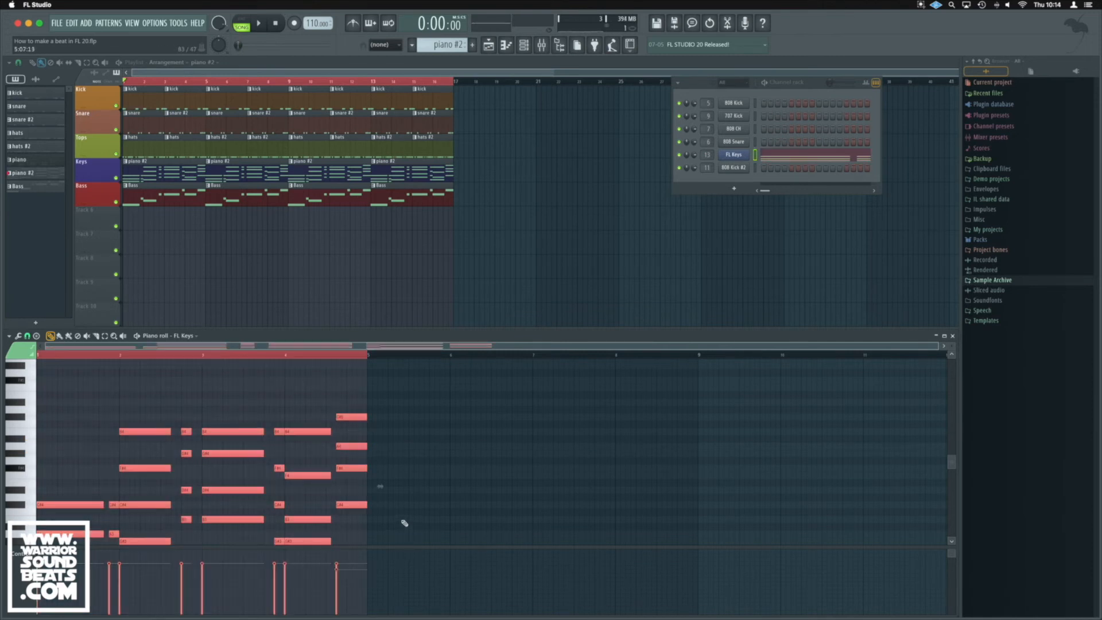
Clone the FL Keys channel in the channel rack and close the clone's plugin window.
right_click(731, 158)
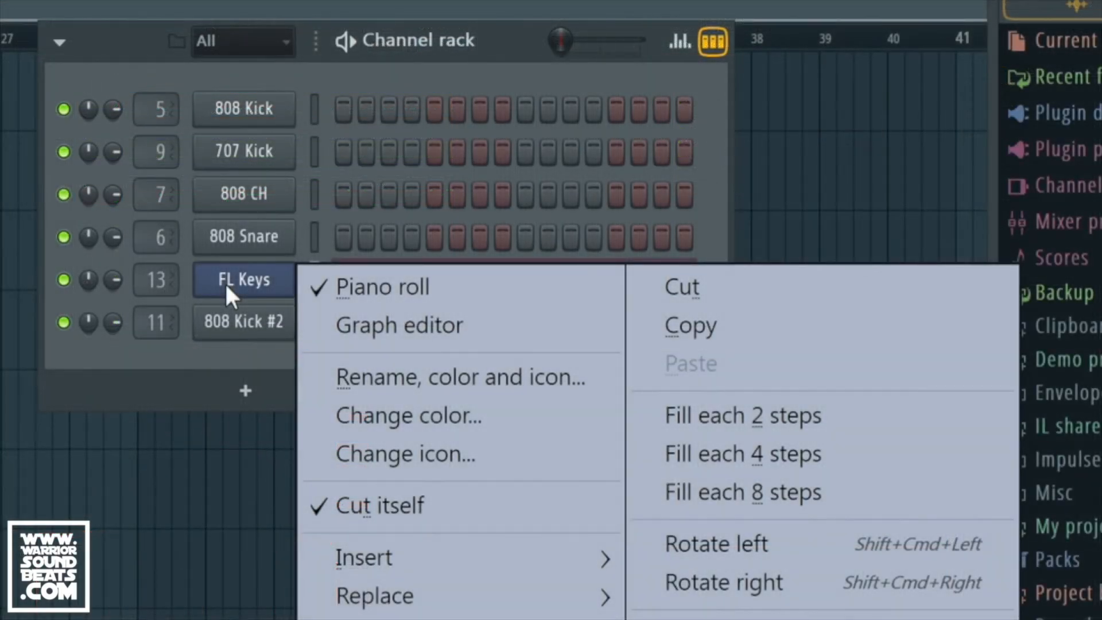
left_click(368, 618)
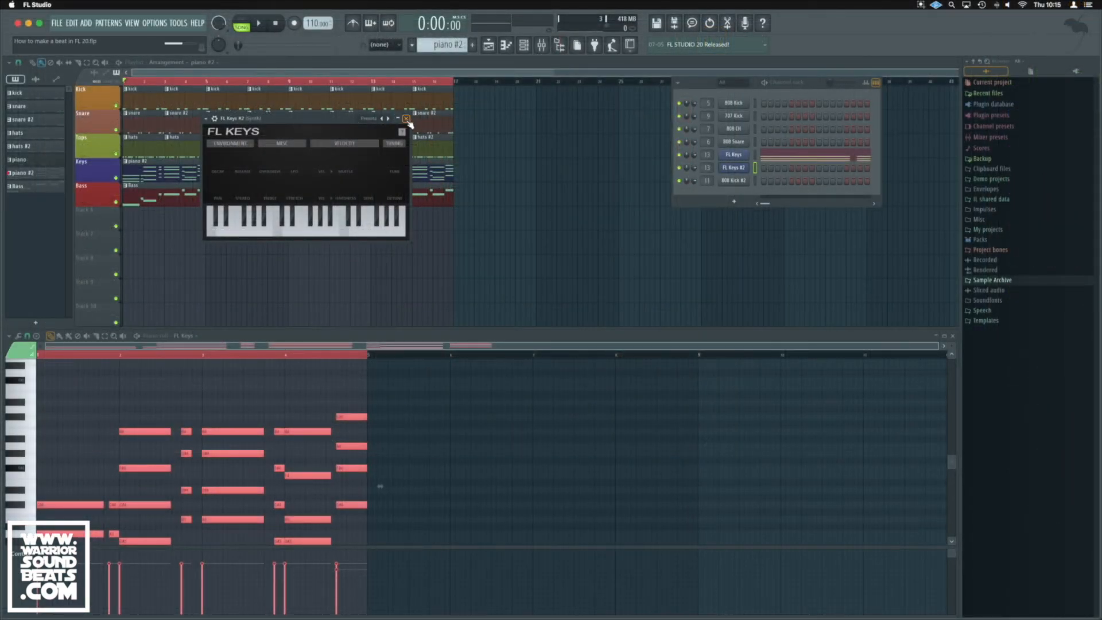
left_click(406, 118)
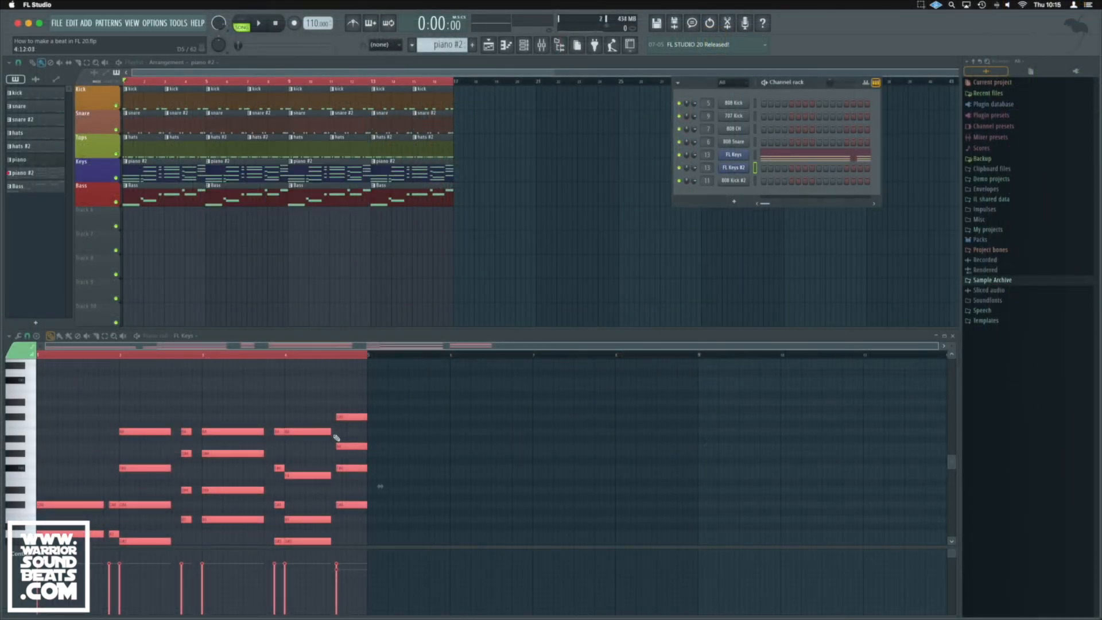
Switch the piano roll to the FL Keys #2 channel and bring the ghosted chord notes into view.
left_click(189, 336)
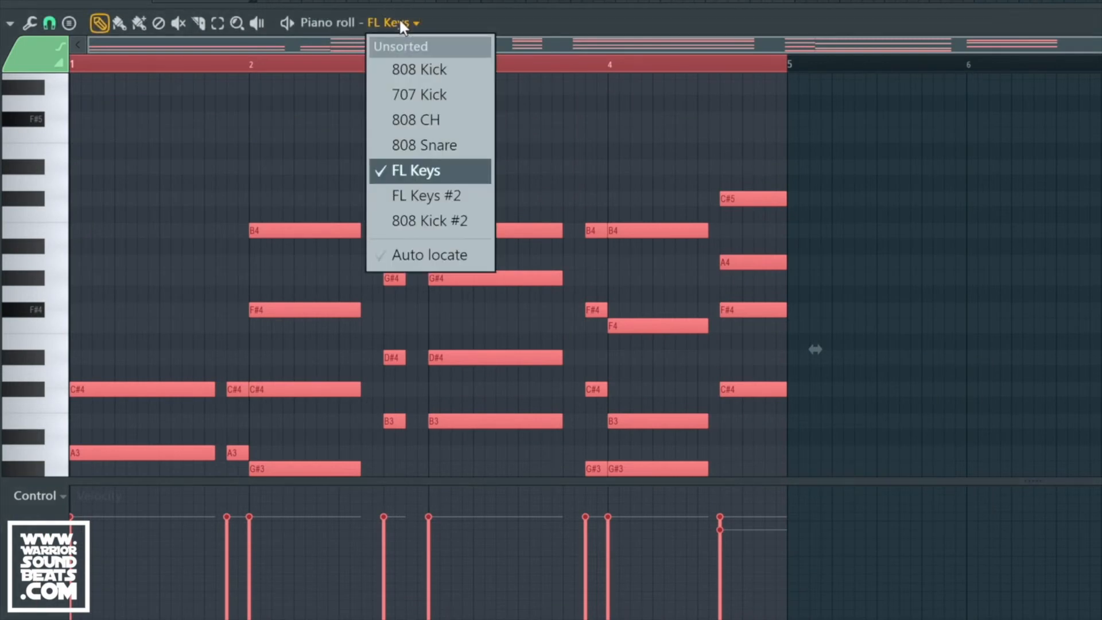
left_click(450, 194)
scroll(519, 198, "up", 3)
scroll(519, 199, "down", 8)
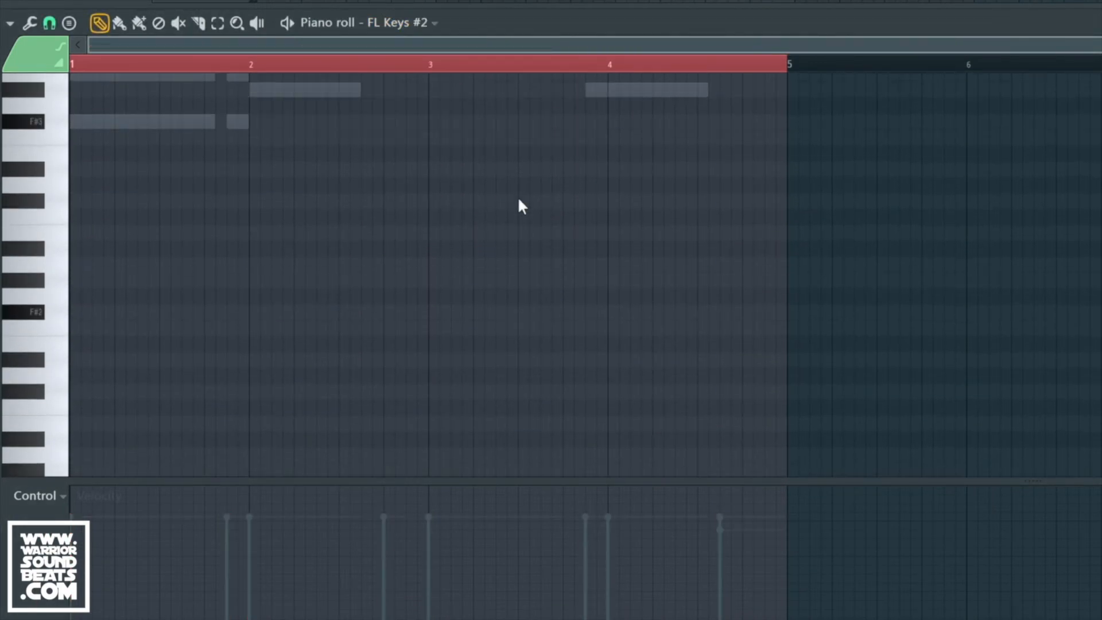
scroll(519, 199, "up", 4)
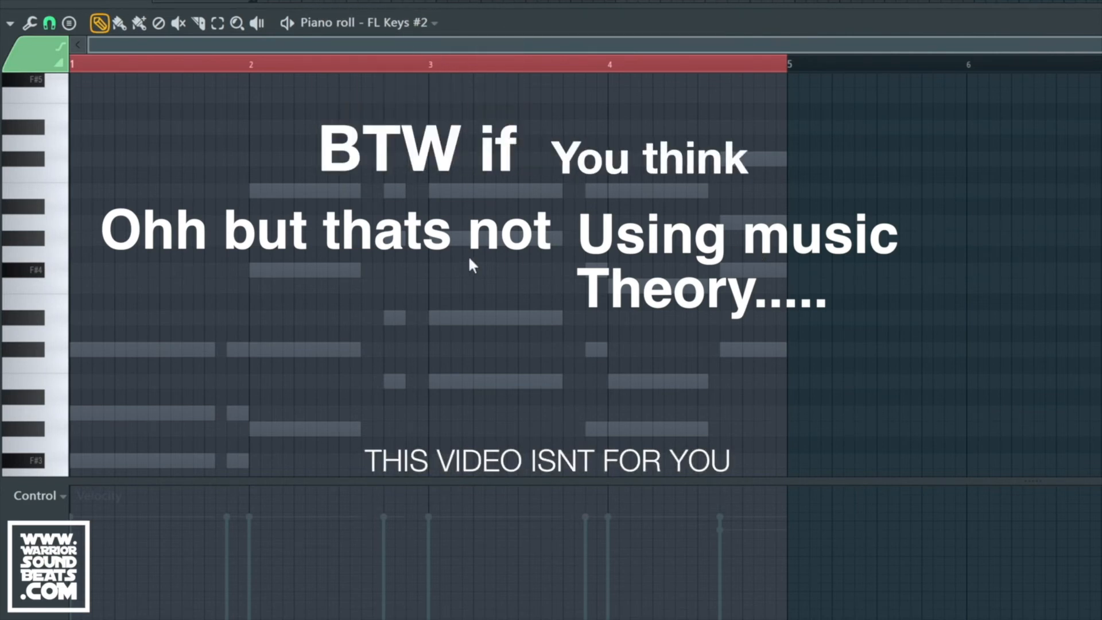
Check whether ghost channels are enabled among the piano roll's helper options.
left_click(11, 23)
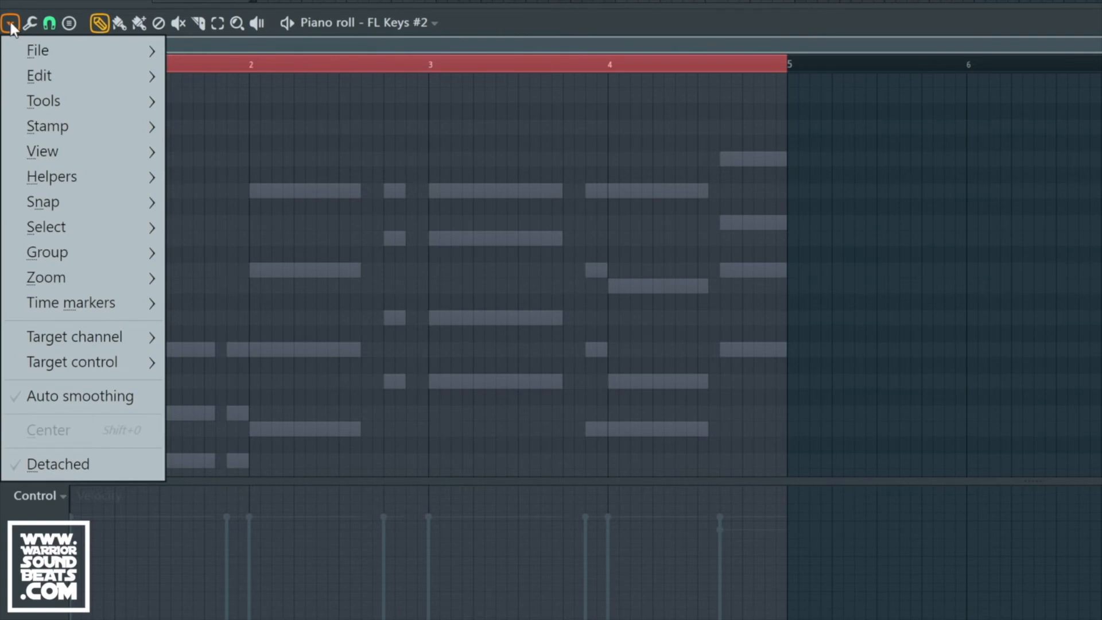
mouse_move(77, 184)
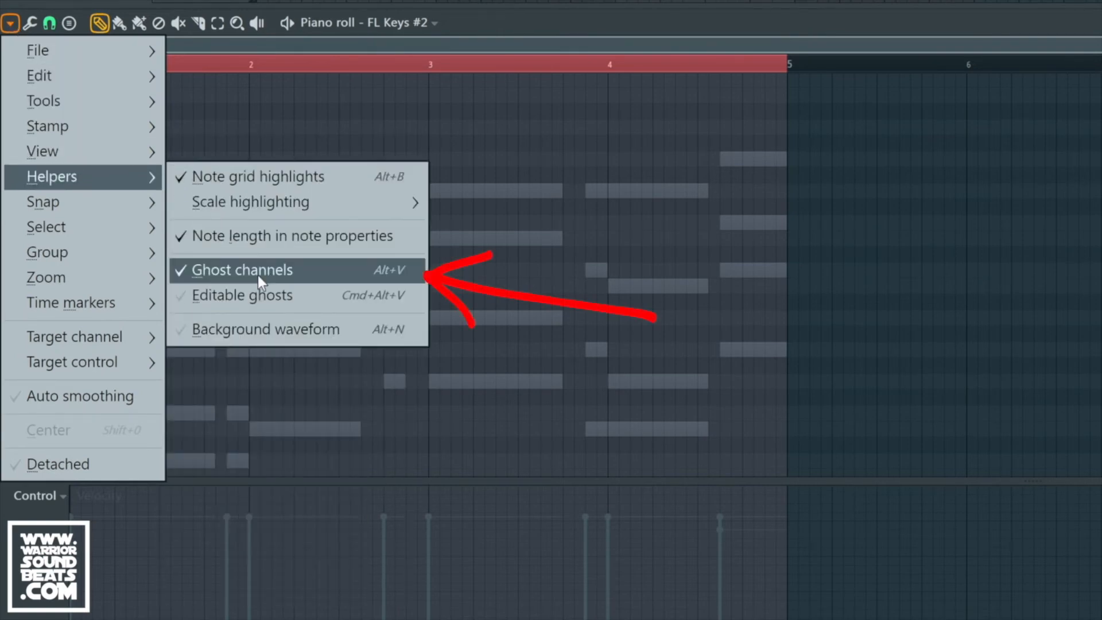
left_click(18, 25)
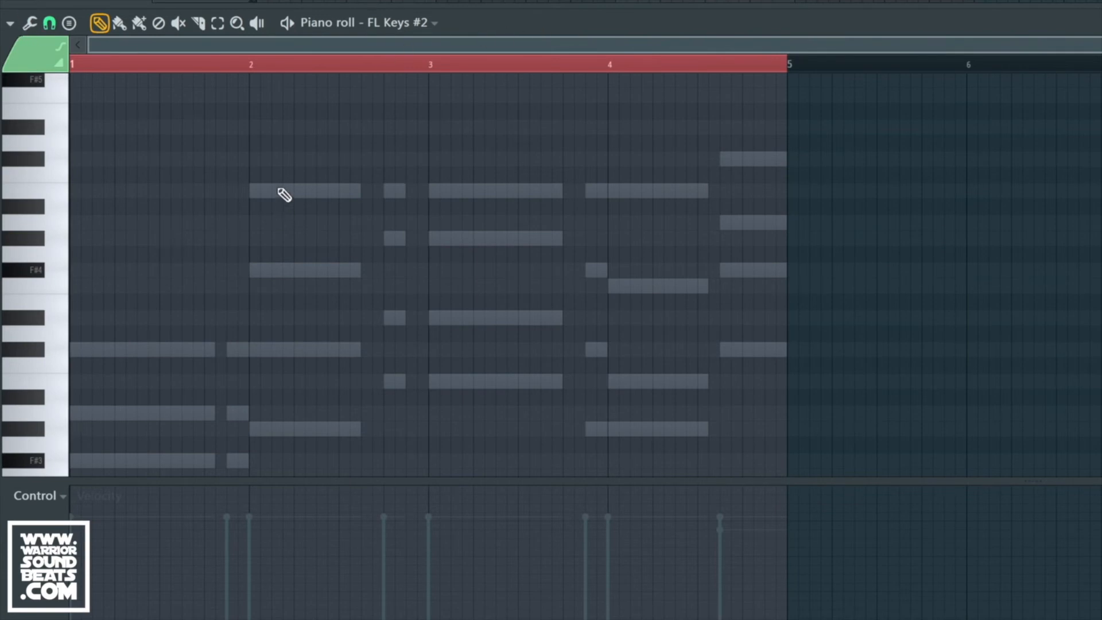
Look over the ghosted chords across the piano roll and audition the F#6 key of FL Keys #2.
scroll(421, 230, "up", 4)
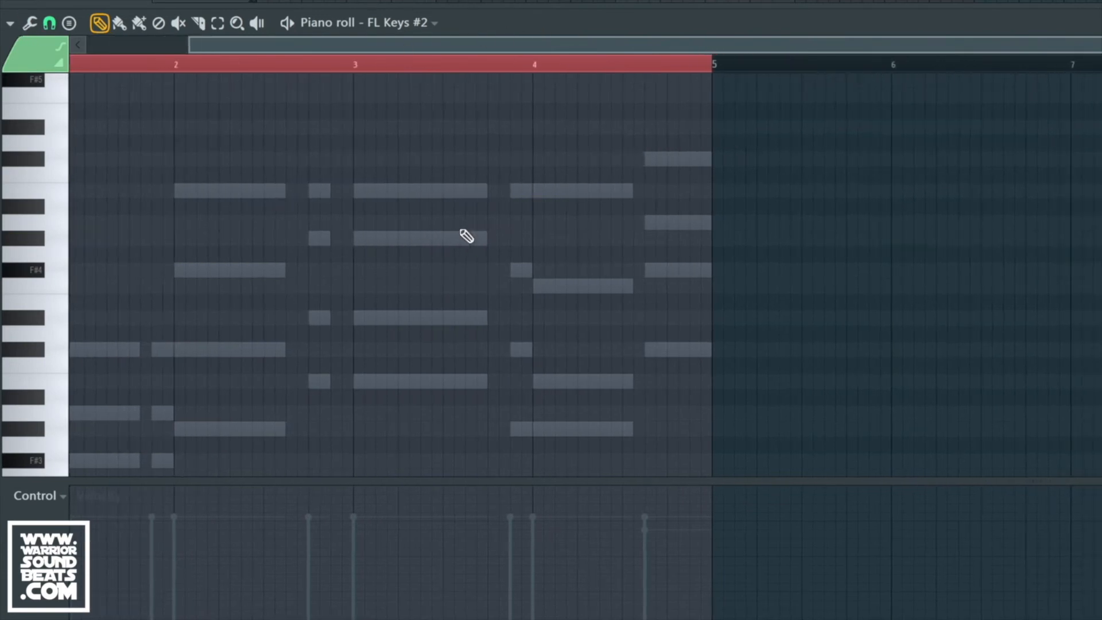
scroll(578, 236, "left", 4)
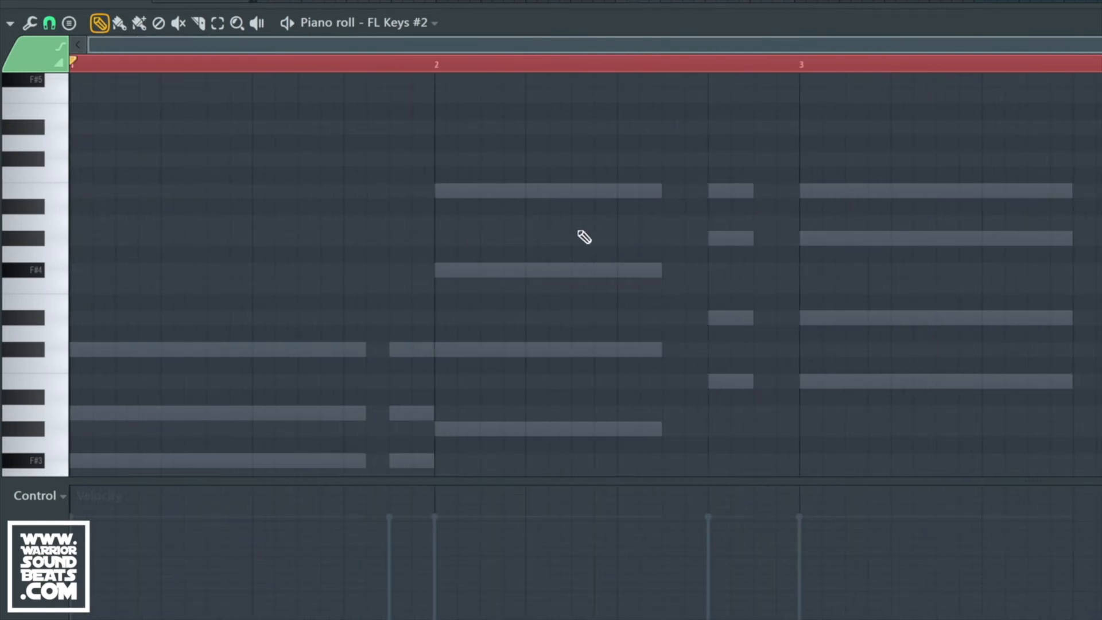
scroll(45, 266, "down", 5)
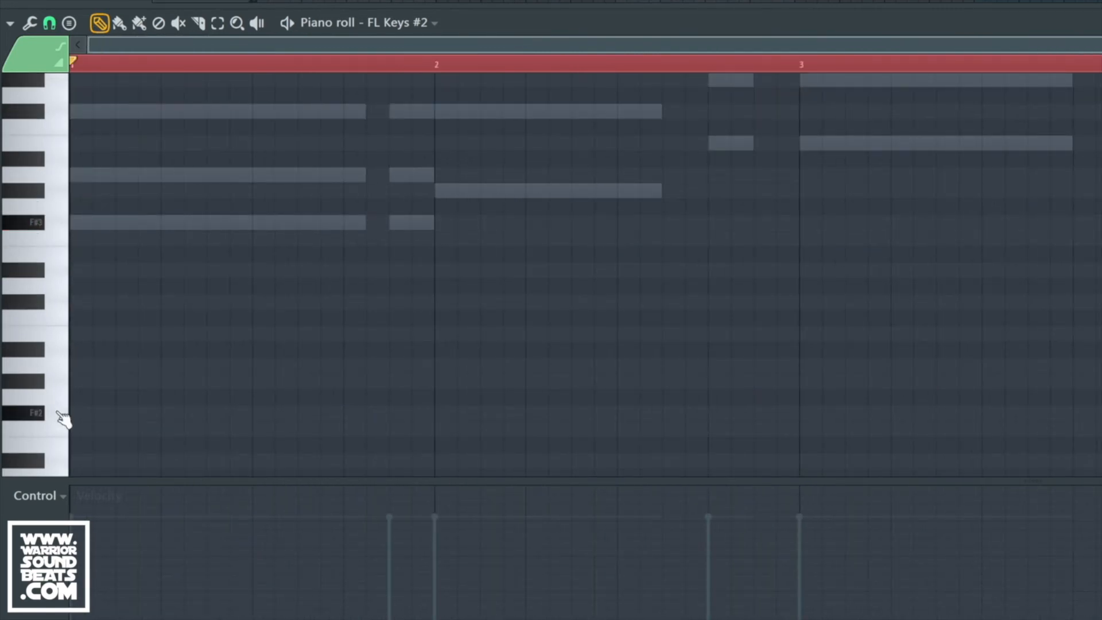
scroll(250, 198, "up", 10)
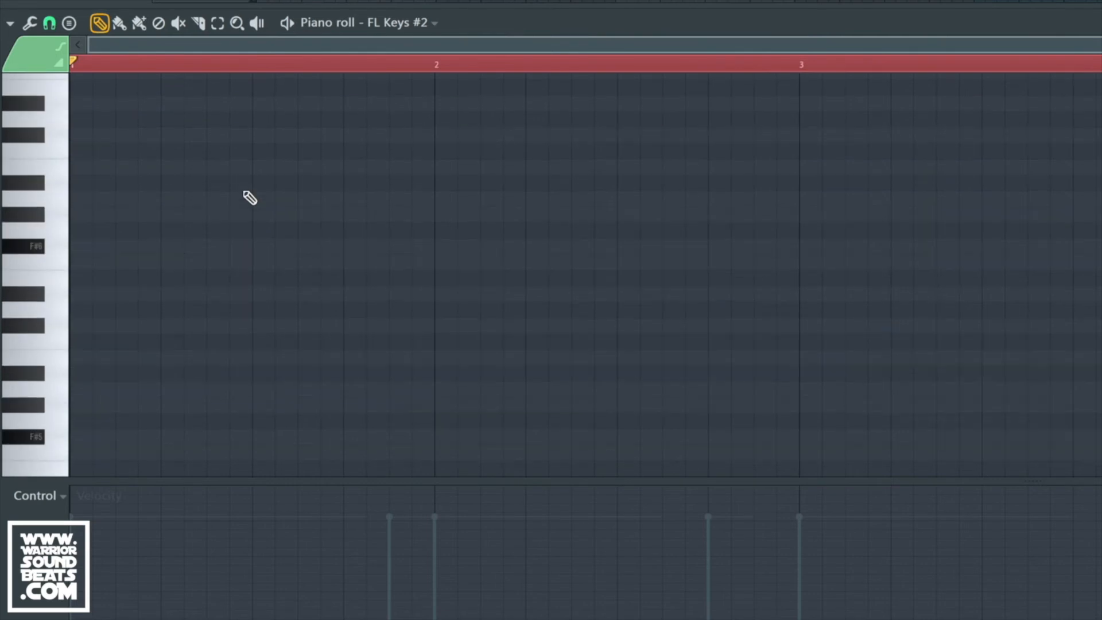
left_click(59, 247)
scroll(222, 270, "down", 6)
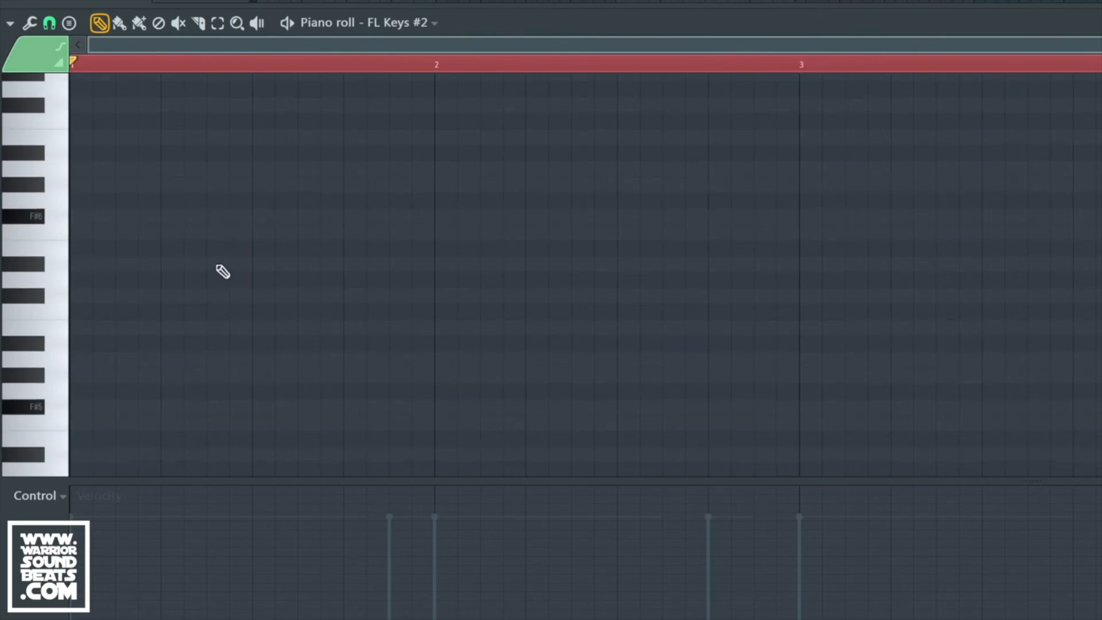
scroll(222, 270, "down", 6)
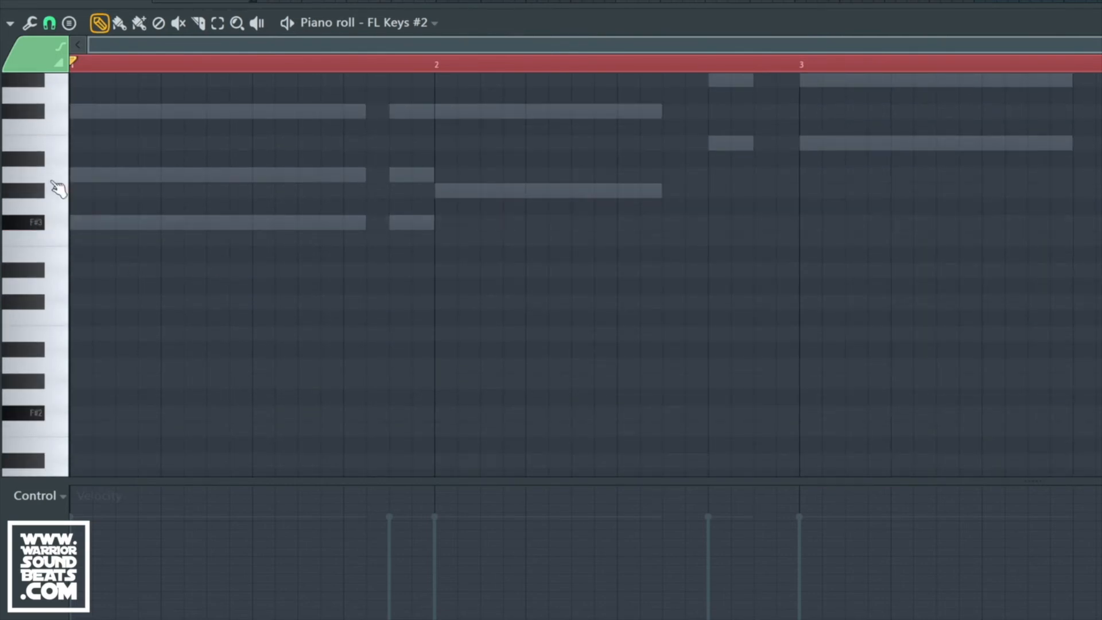
Place F#3, C#4 and A3 notes over the first ghosted chord in bar 1 and play them back.
left_click(171, 224)
scroll(278, 240, "up", 3)
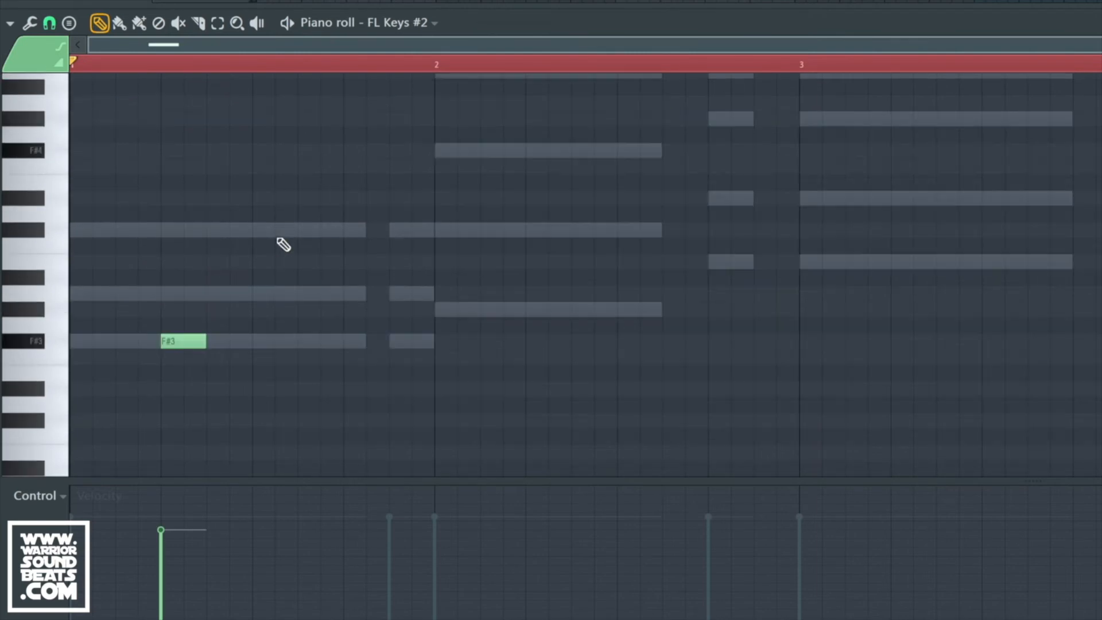
left_click(263, 230)
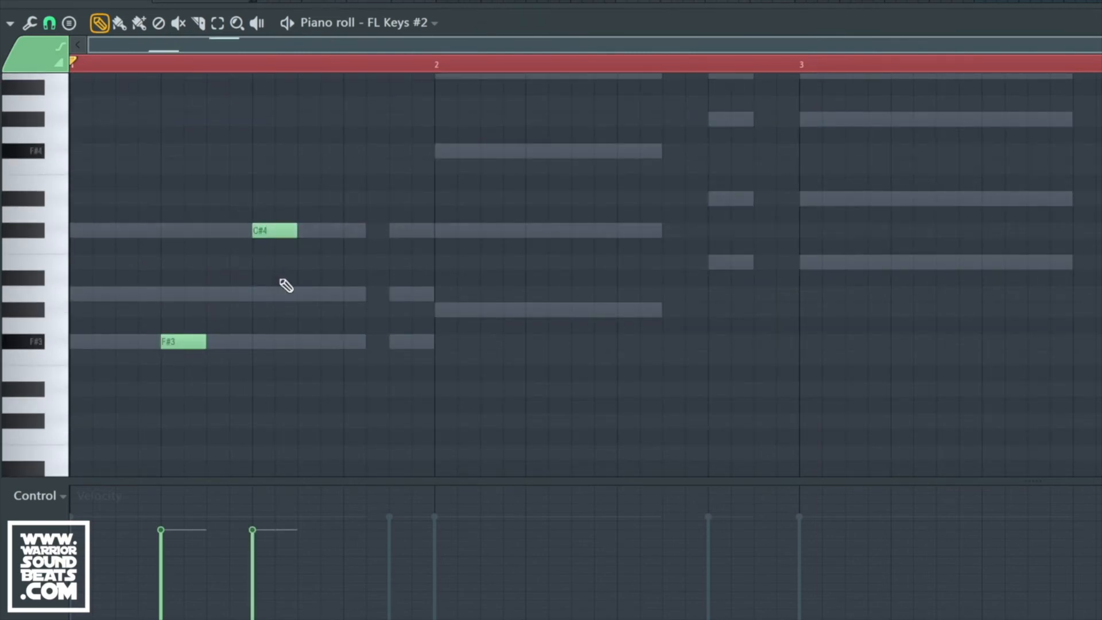
left_click(305, 294)
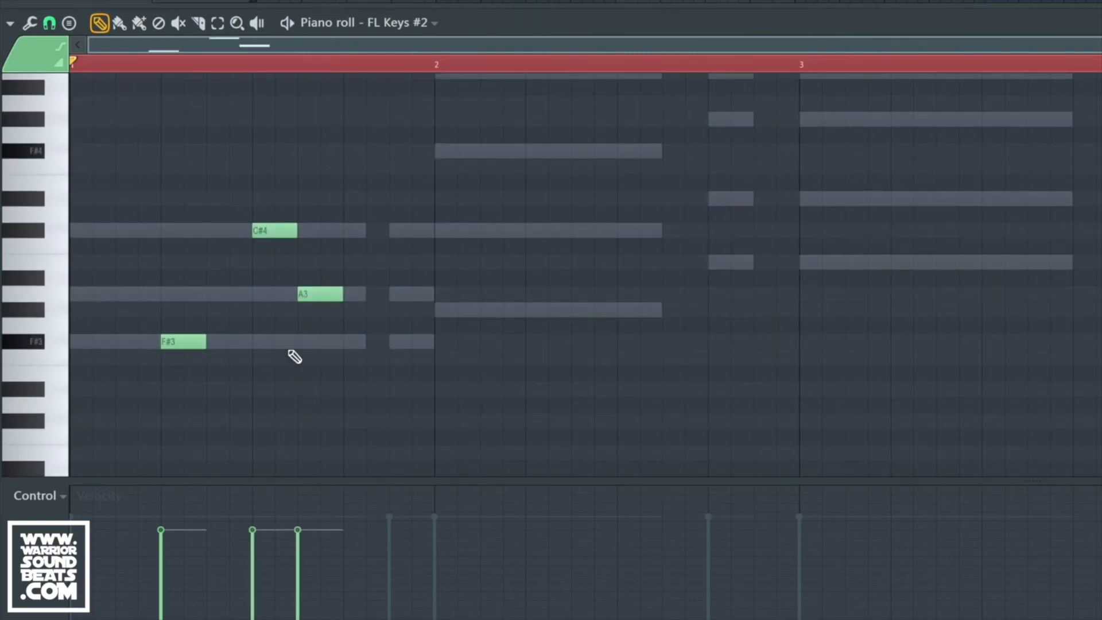
key("space")
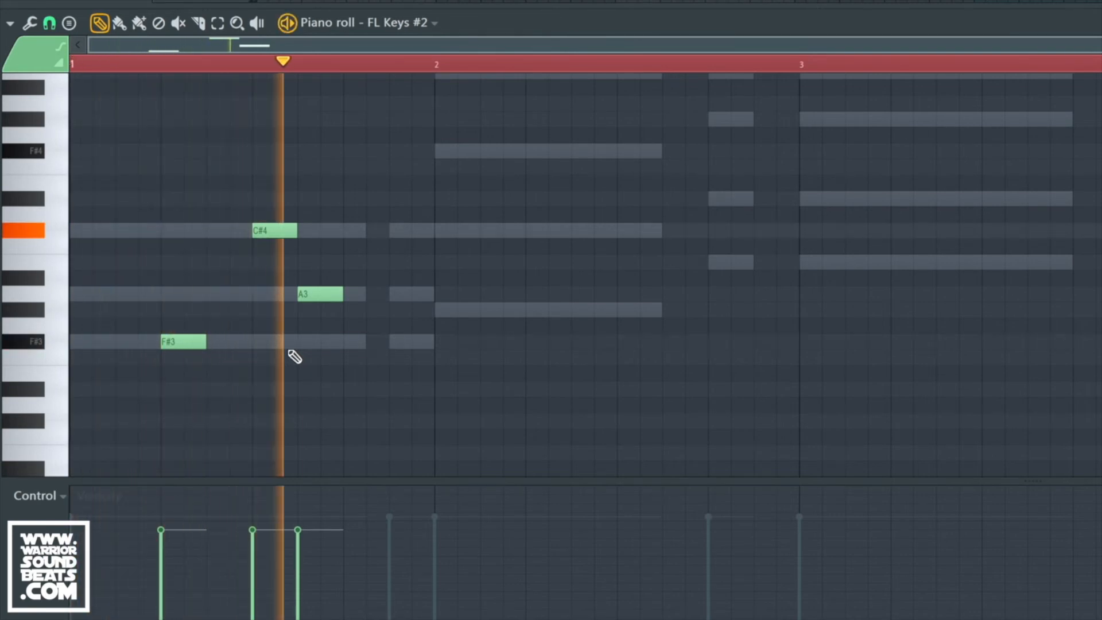
key("space")
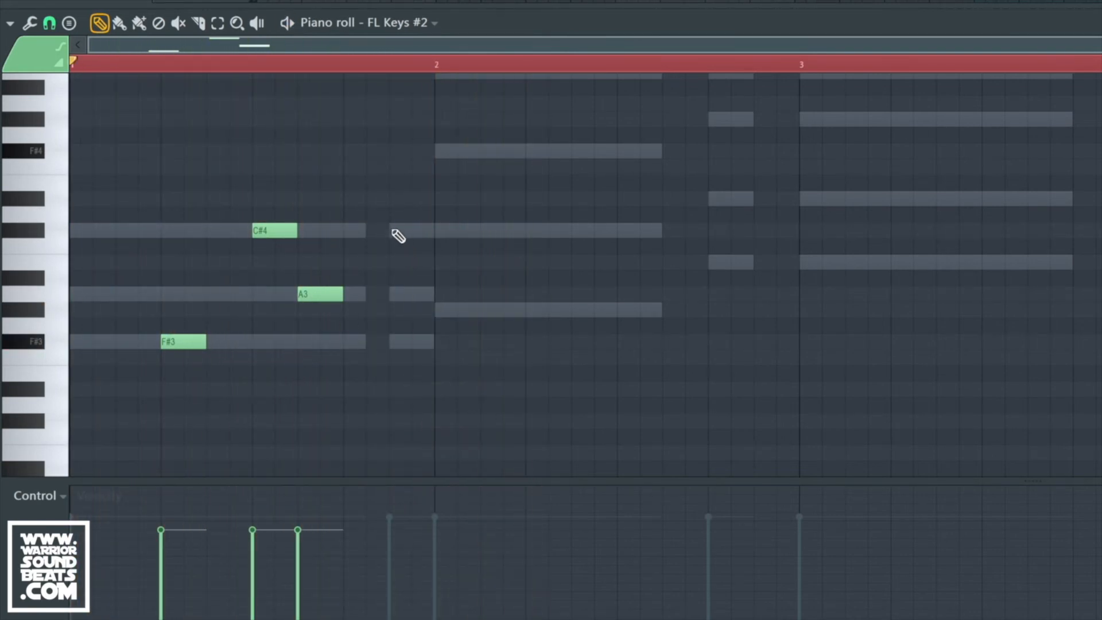
Add a shortened C#4 note at the end of bar 1 and a G#3 at the start of bar 2, and audition them.
left_click(418, 235)
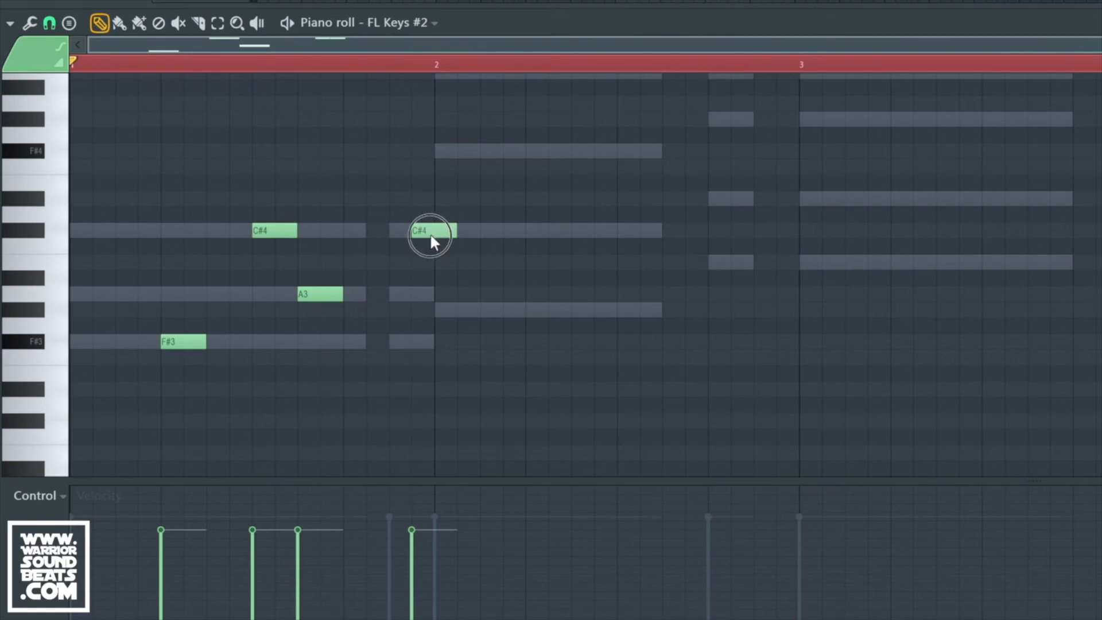
left_click(442, 314)
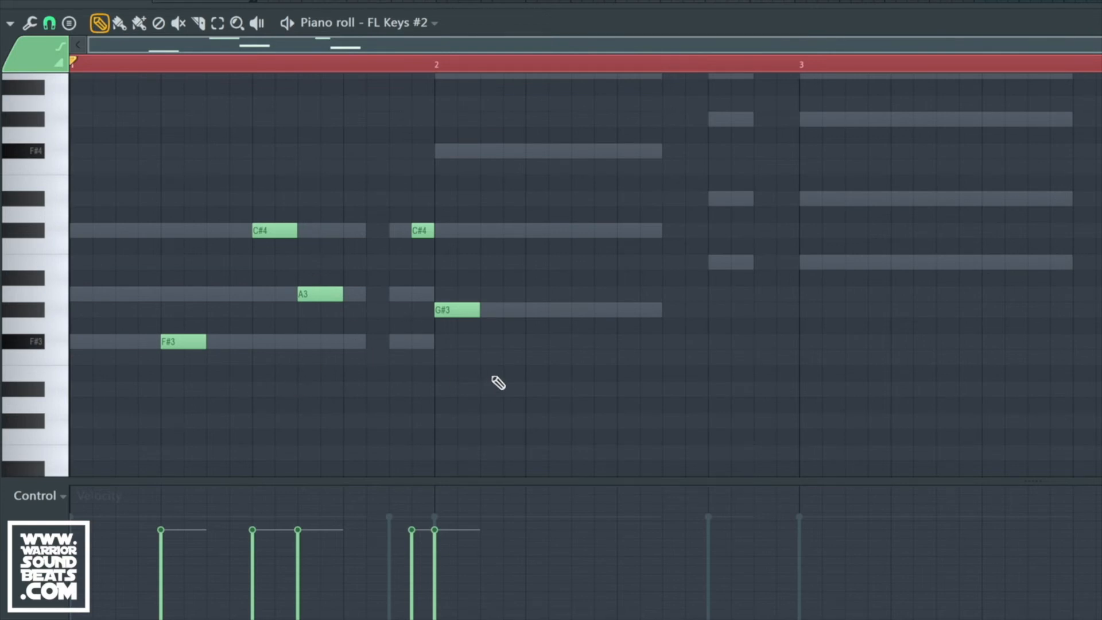
key("space")
scroll(492, 377, "up", 2)
scroll(532, 312, "down", 4)
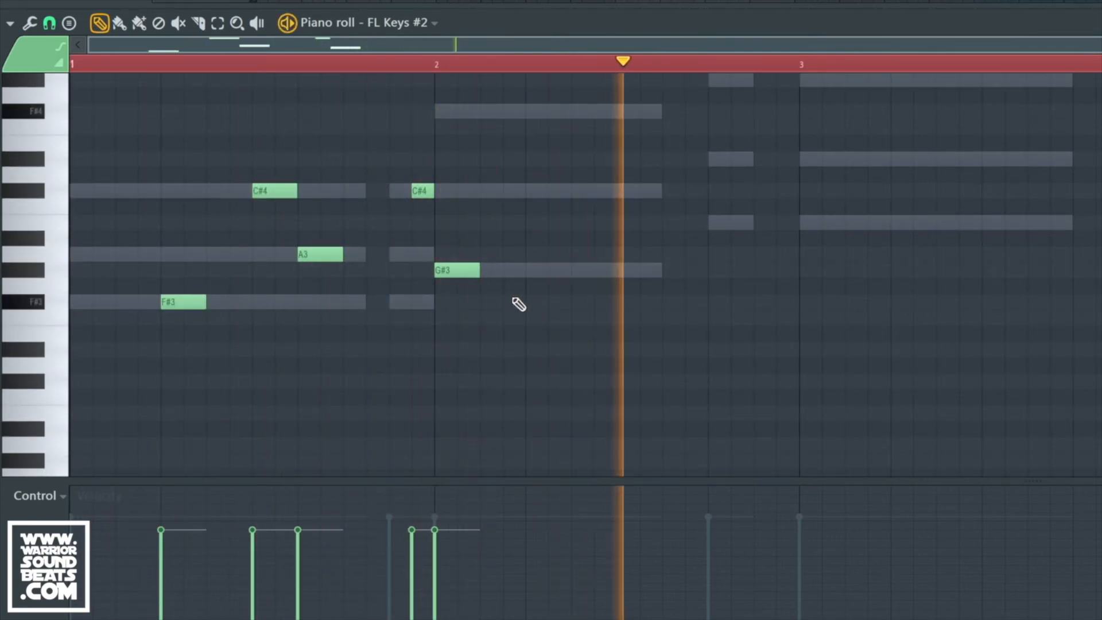
key("space")
Move the G#3 note to the second beat of bar 2, checking it by playback, and add an F#4 on the third beat.
left_click_drag(454, 270, 502, 269)
key("space")
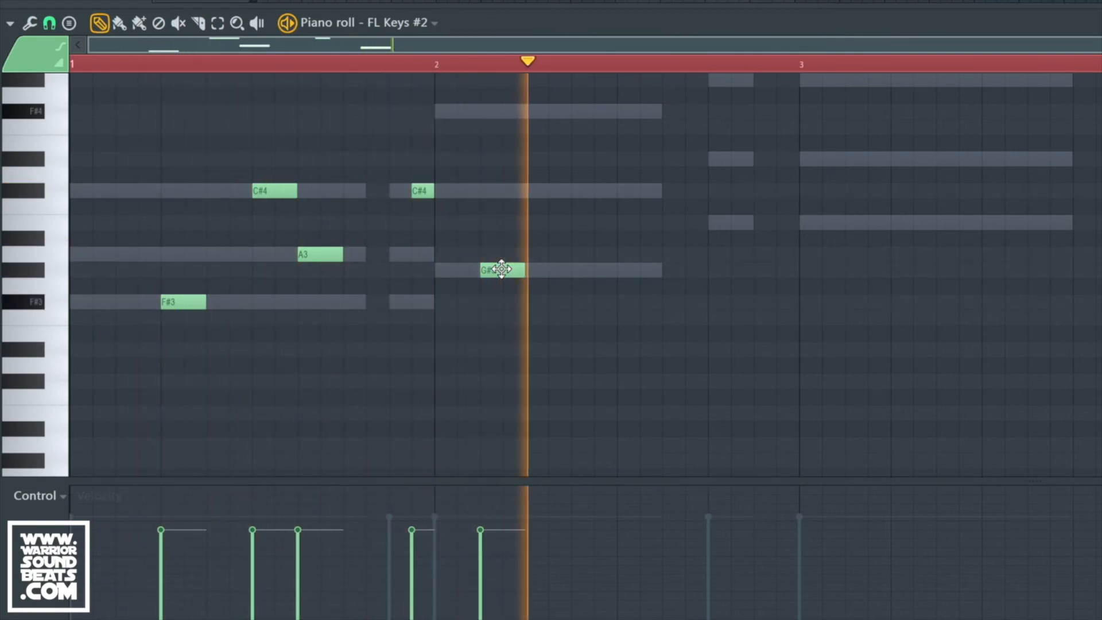
key("space")
left_click_drag(502, 269, 550, 271)
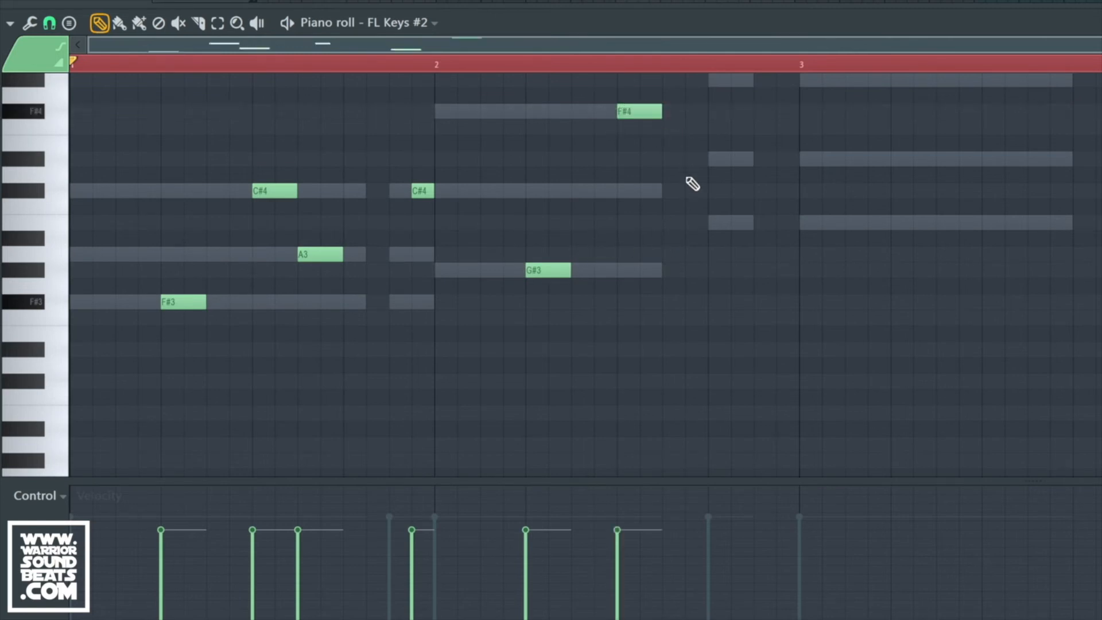
Add a D#4 note on the fourth beat of bar 2 and a short G#4 ending the bar, and play the melody.
key("space")
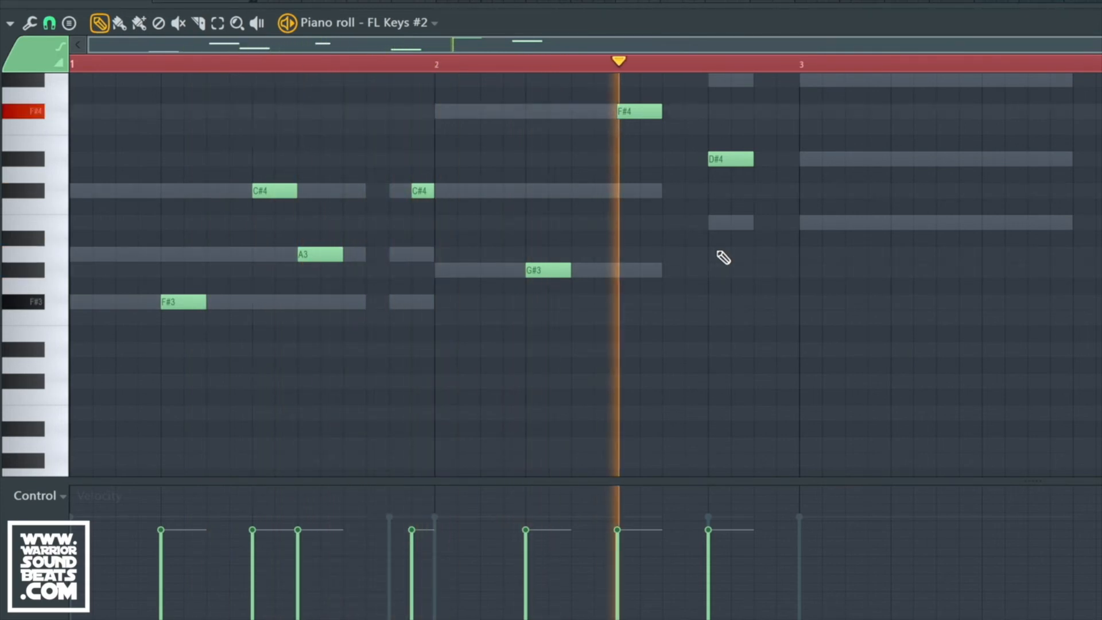
key("space")
scroll(777, 203, "up", 5)
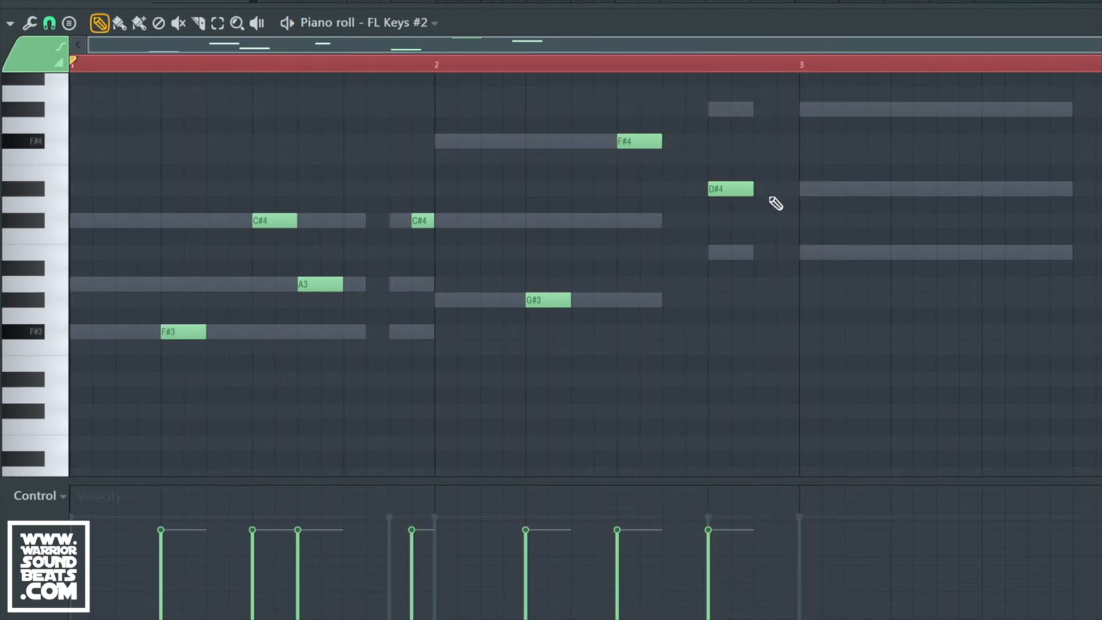
scroll(804, 299, "down", 5)
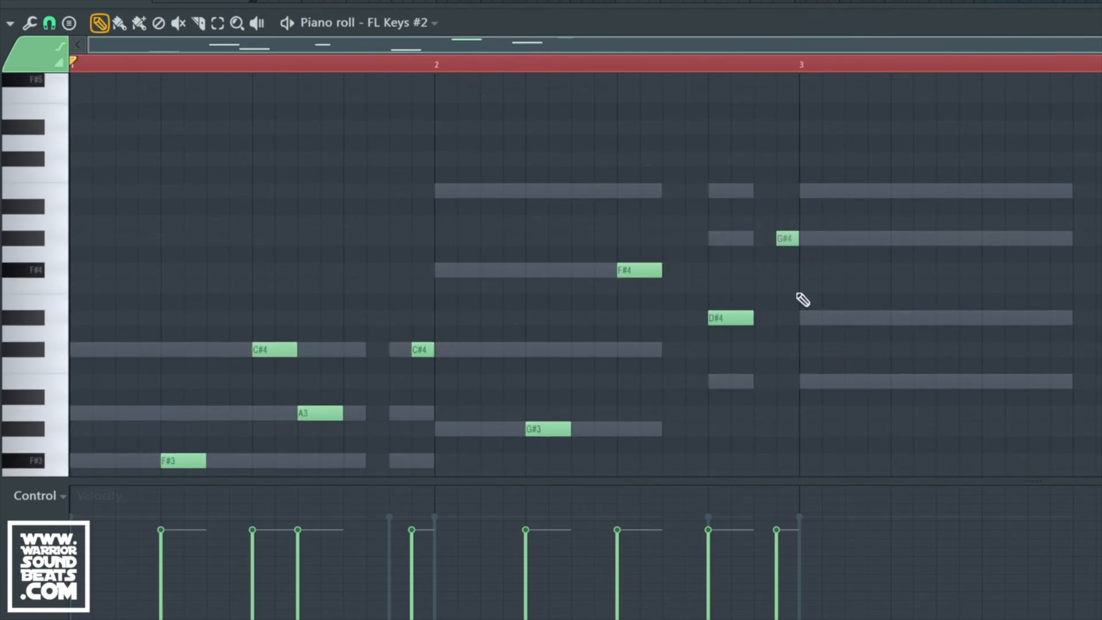
key("space")
scroll(821, 291, "down", 5)
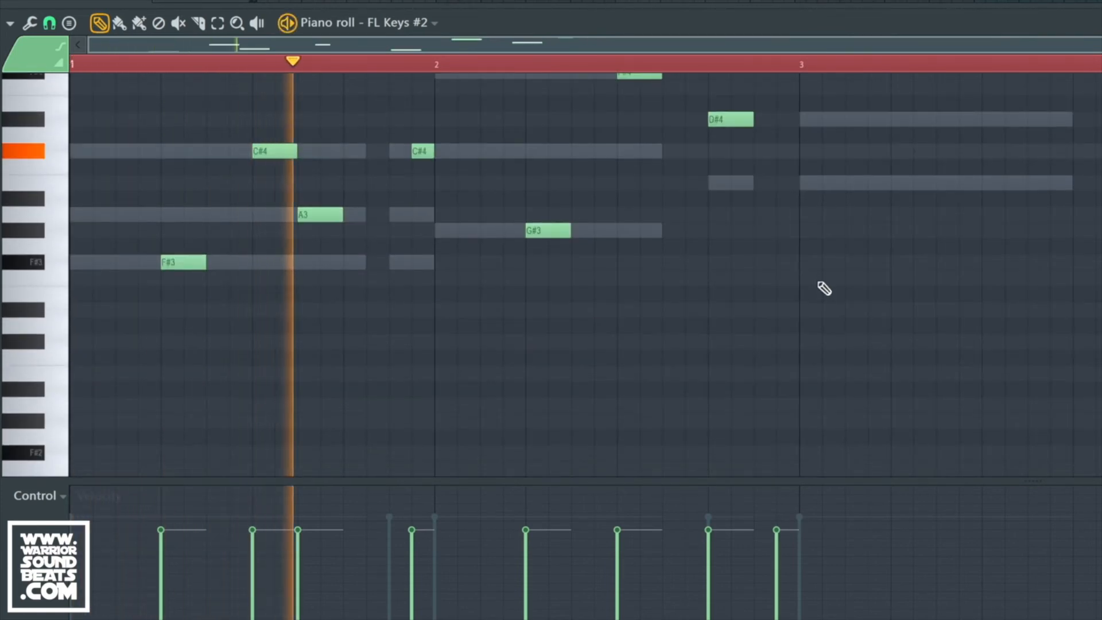
scroll(825, 287, "up", 2)
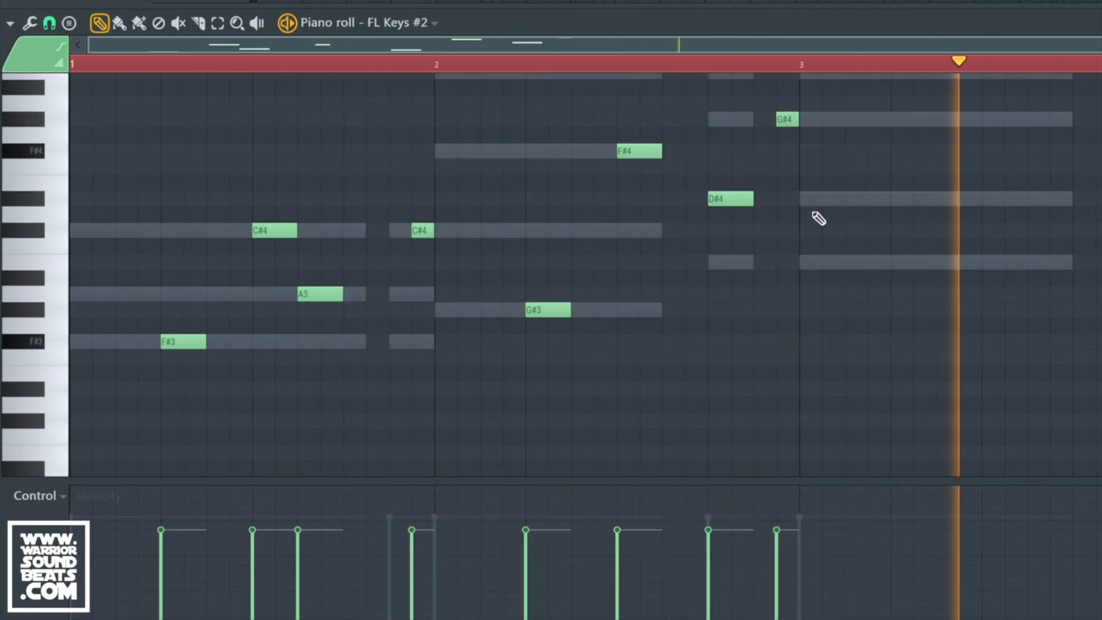
Continue the melody through bar 3 with B3, D#4, G#4 and F#4 notes and play it back.
key("space")
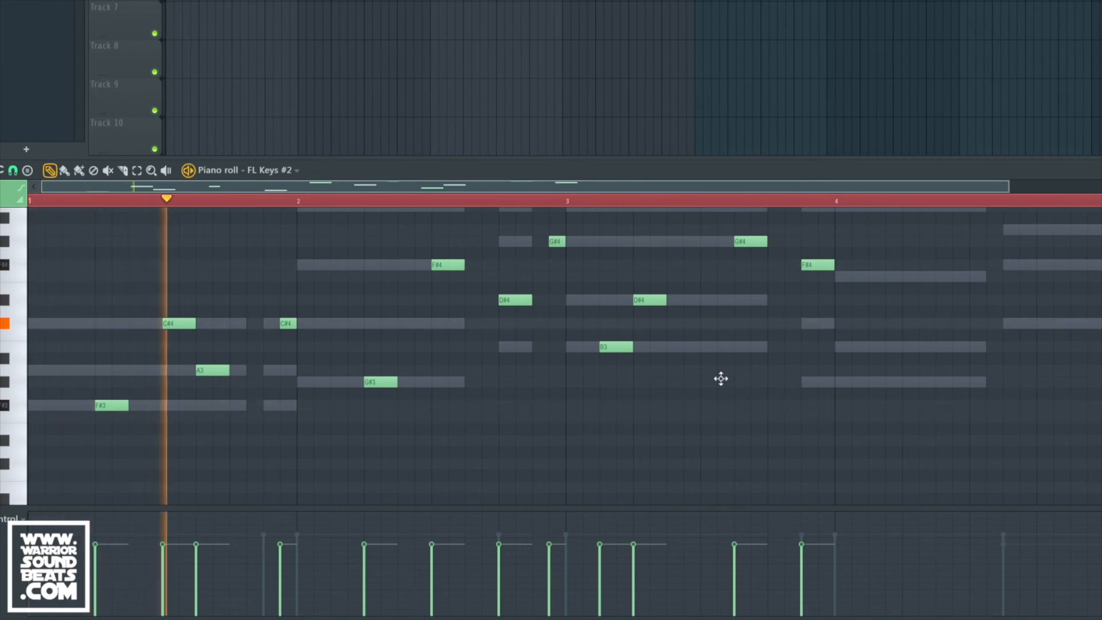
scroll(721, 379, "down", 1)
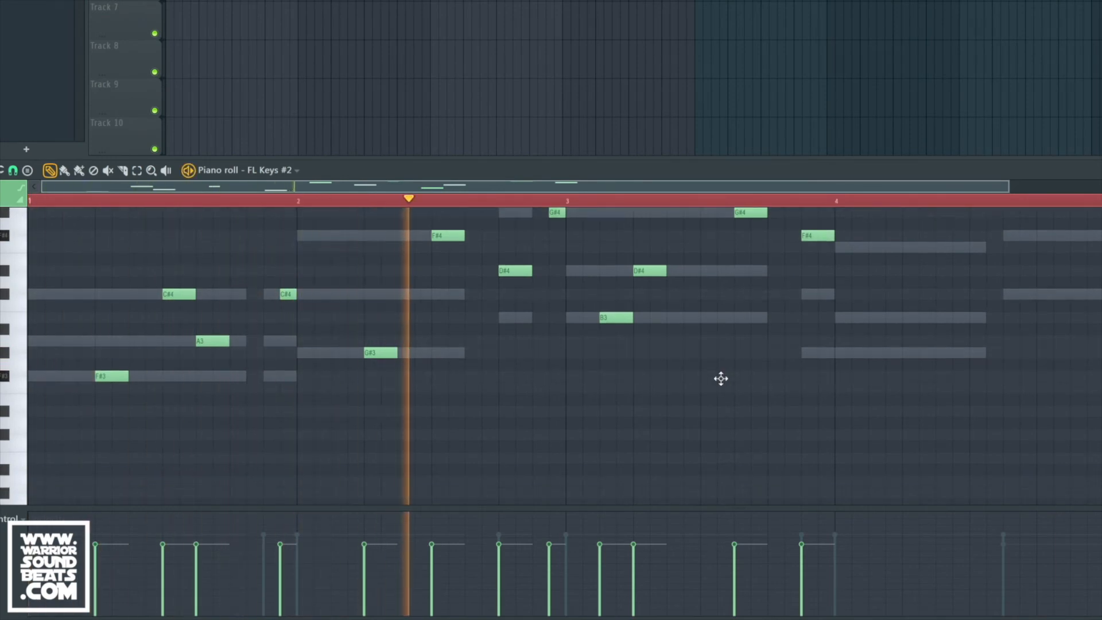
scroll(721, 378, "up", 5)
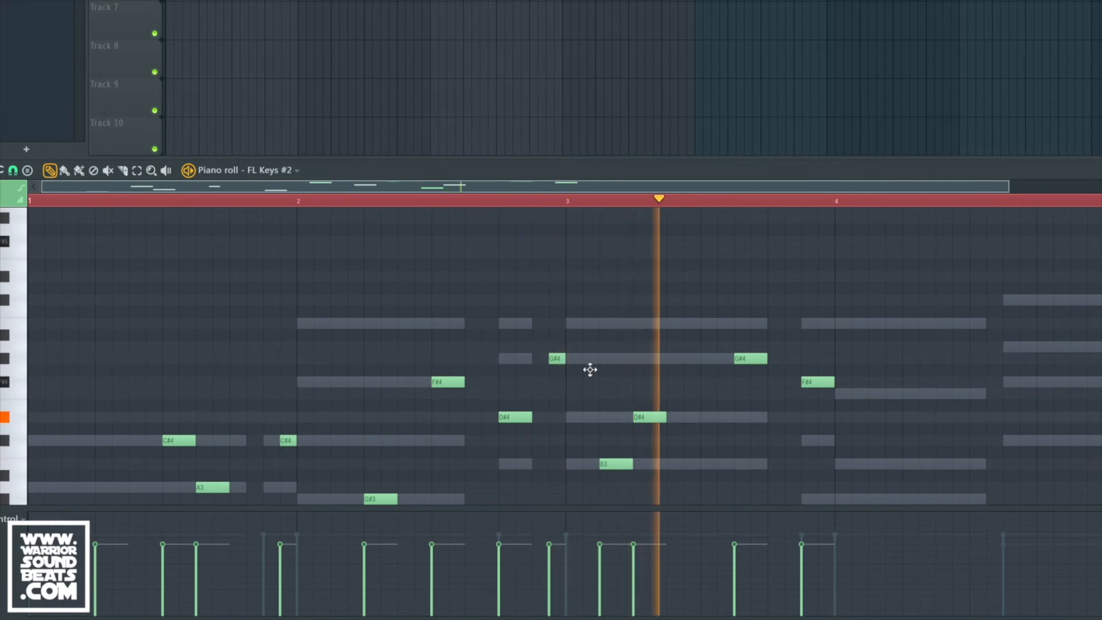
Lengthen the short G#4 at the end of bar 2 by starting it right after the D#4, and stop playback.
mouse_move(557, 358)
left_mouse_down()
mouse_move(541, 359)
mouse_move(563, 359)
left_mouse_up()
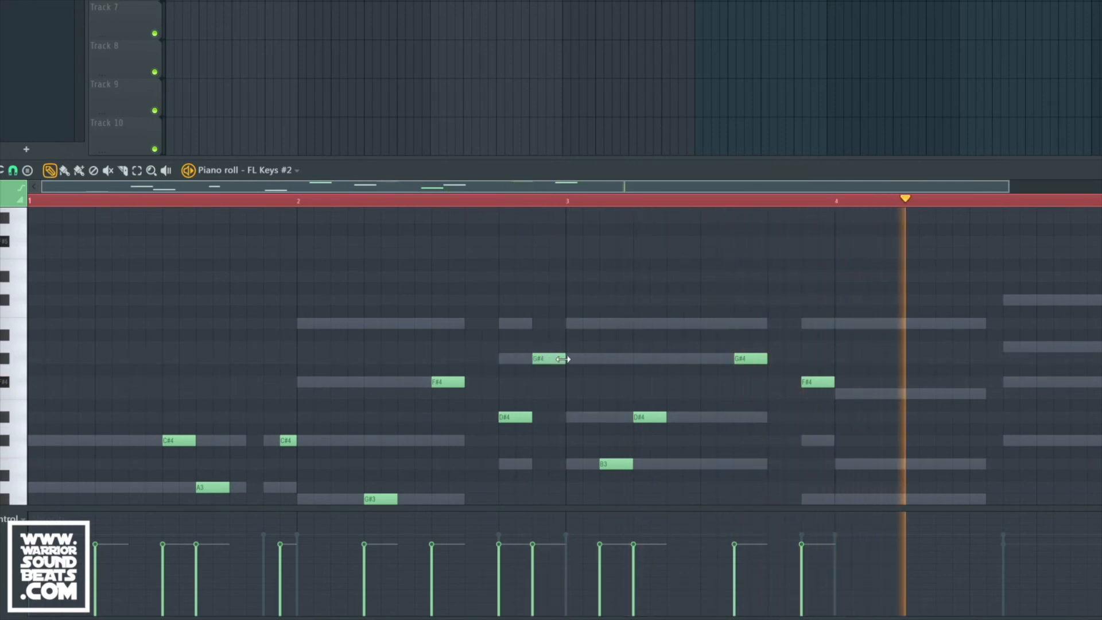
scroll(578, 352, "down", 5)
scroll(740, 351, "up", 2)
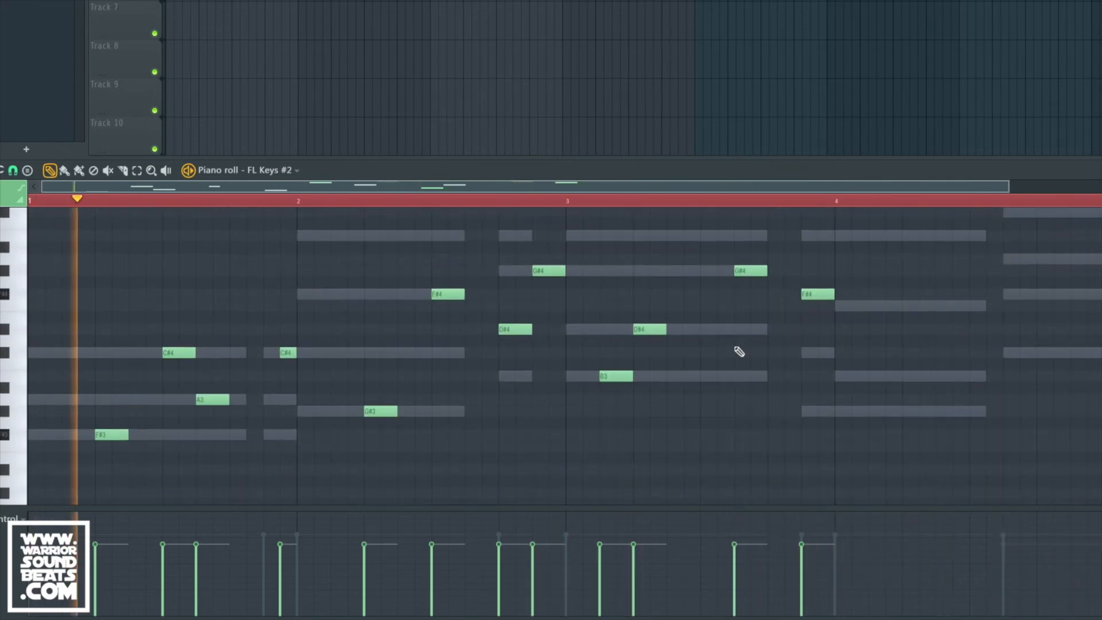
key("space")
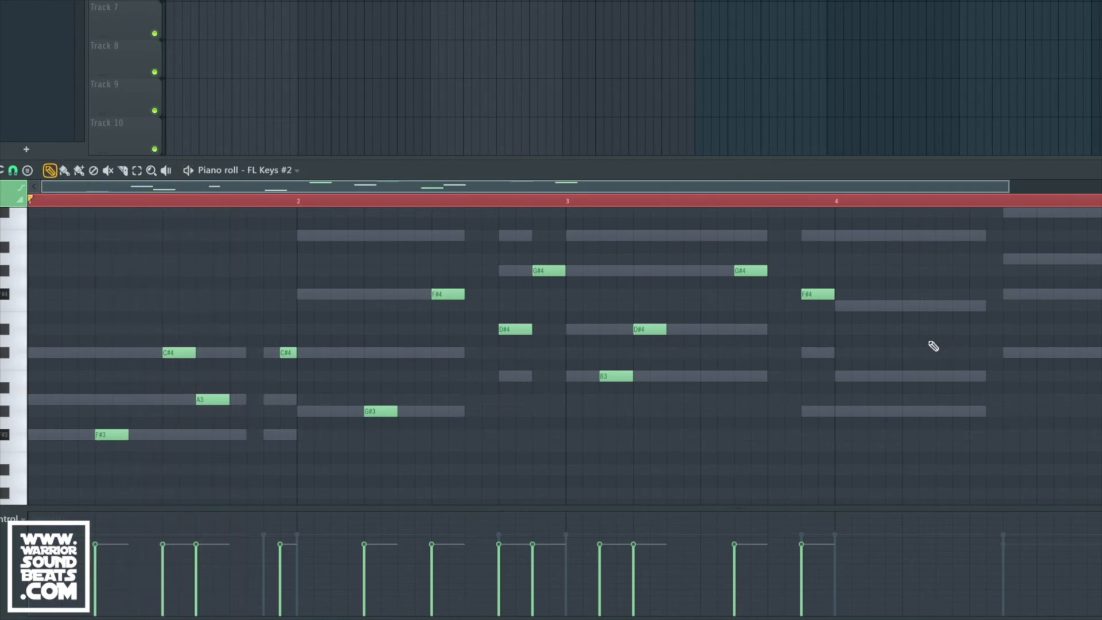
Complete bar 4 with B4, A4, B4 and C#5 notes, and transpose the whole melody up two octaves.
scroll(889, 291, "up", 1)
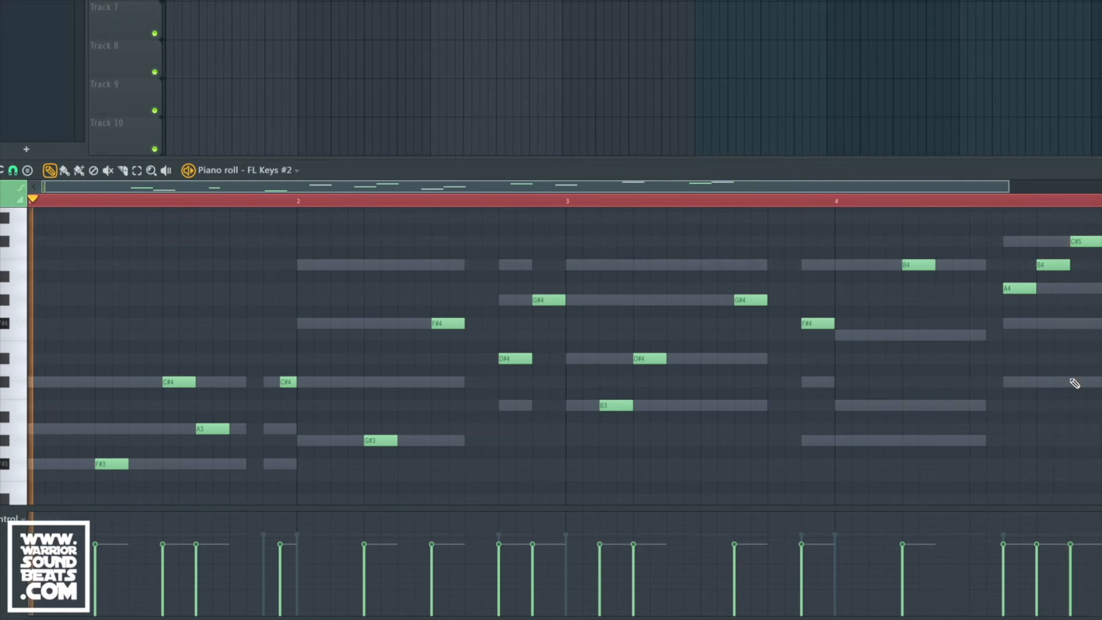
key("ctrl+a")
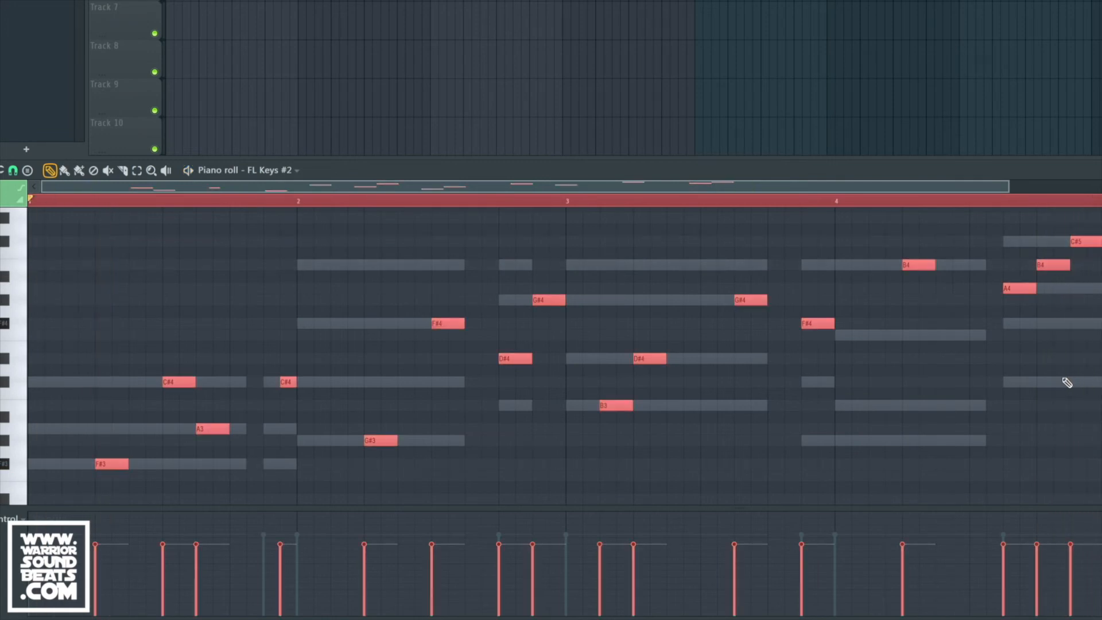
key("ctrl+Up")
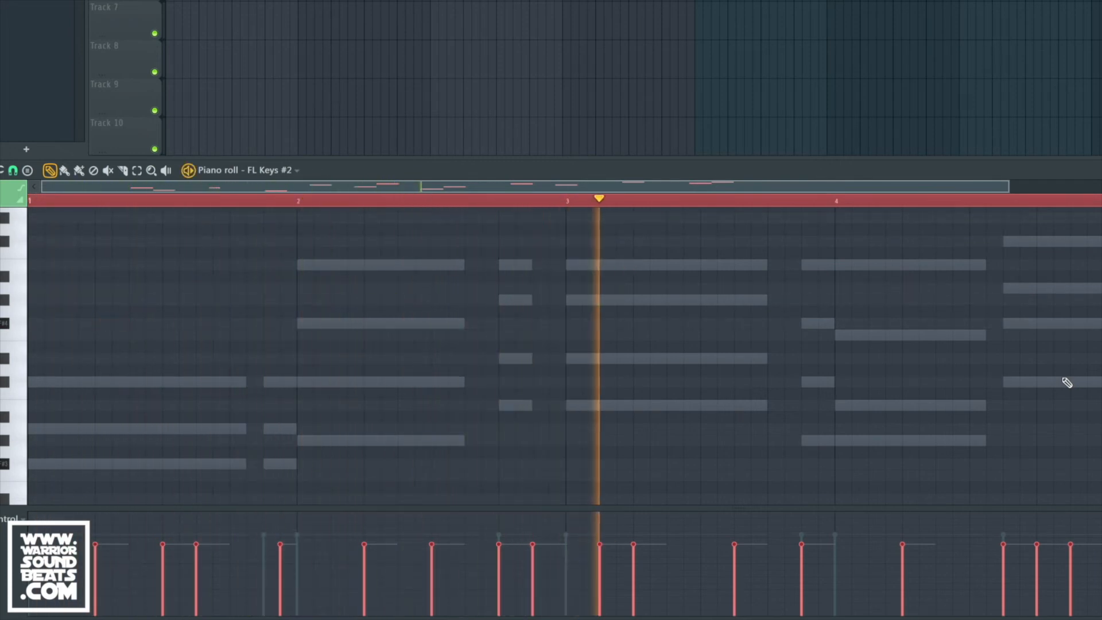
key("space")
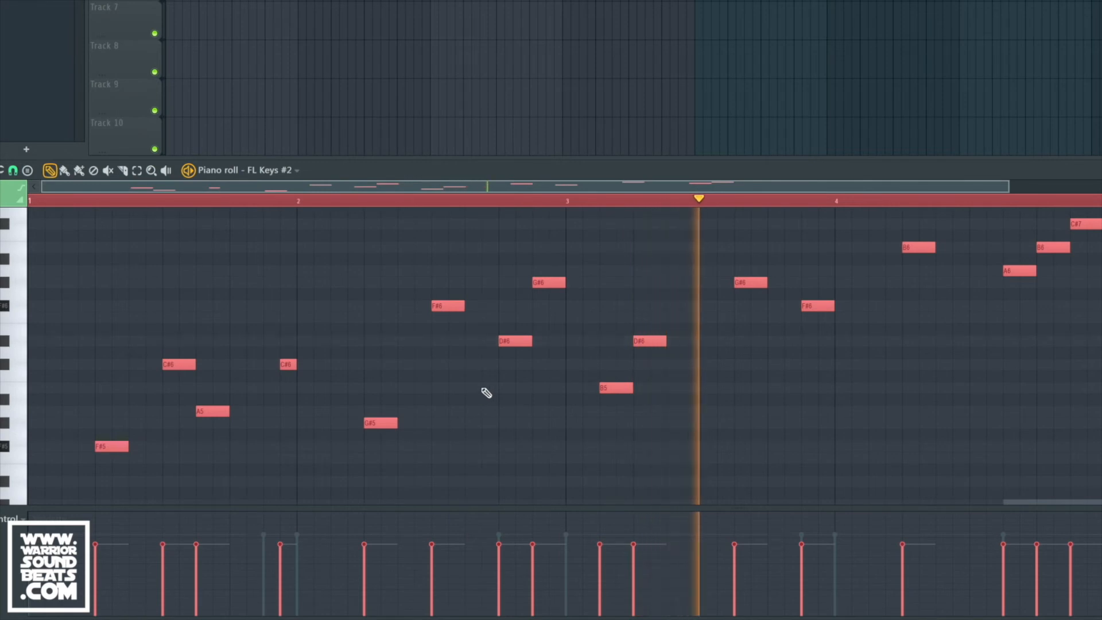
scroll(485, 389, "down", 3)
key("space")
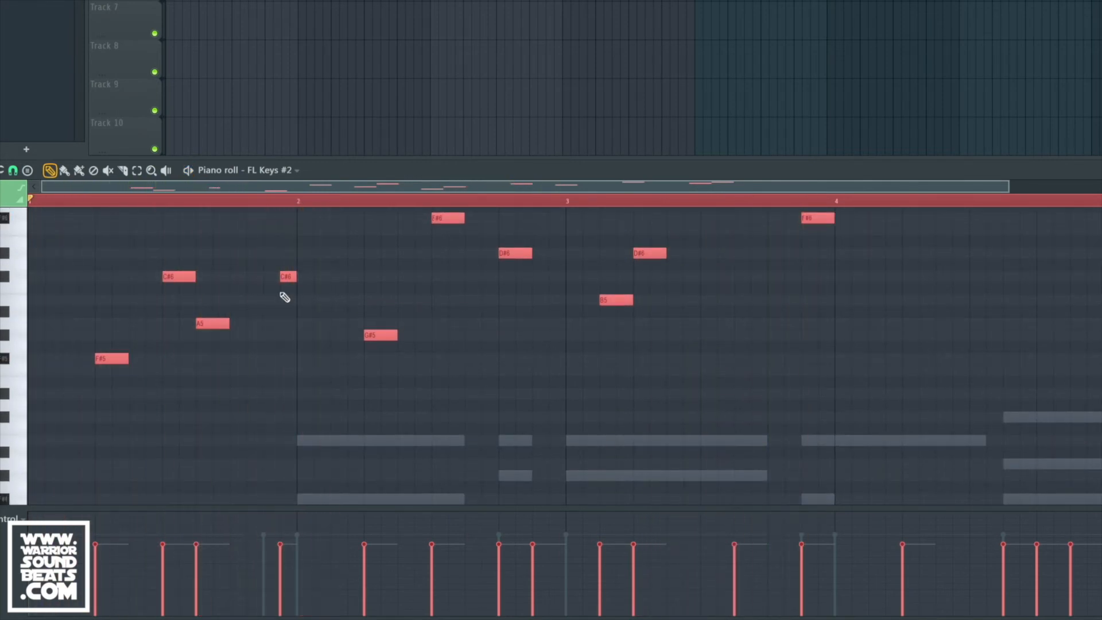
Deselect the melody notes, delete the short C#6 at the end of bar 1 and play the result.
key("ctrl+d")
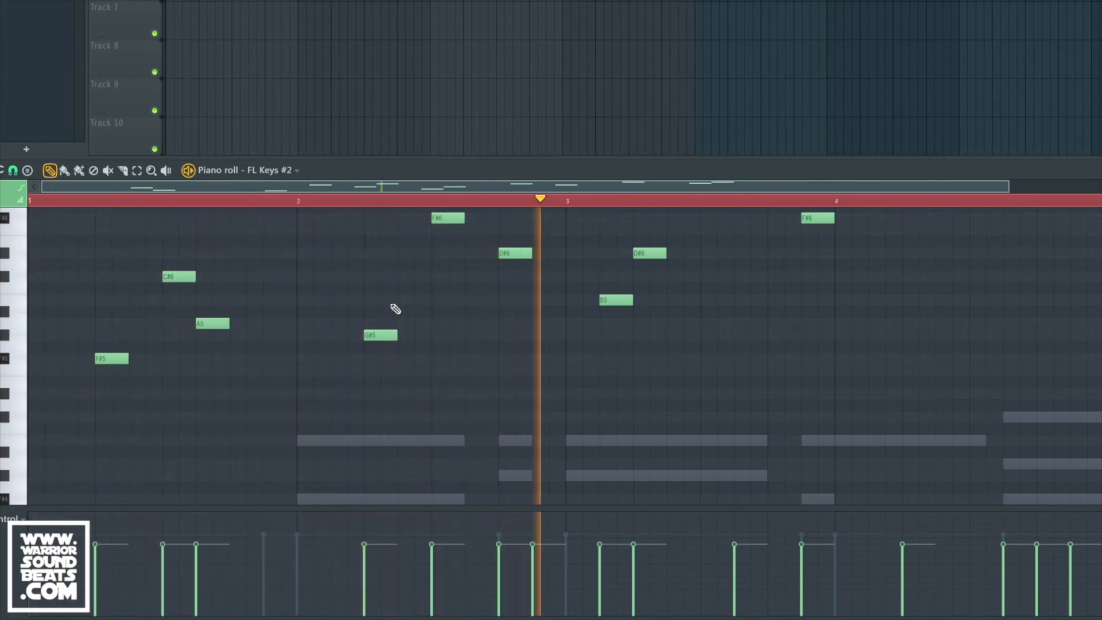
scroll(511, 324, "up", 5)
scroll(512, 325, "down", 1)
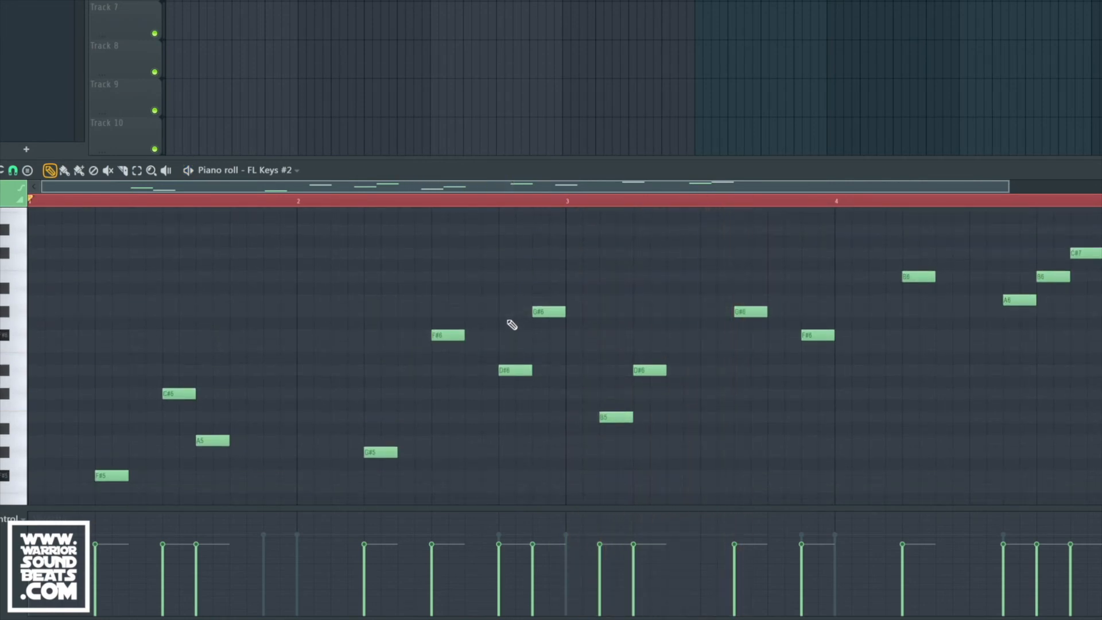
Transpose the F#6, D#6 and G#6 notes at the end of bar 2 down one octave, play the melody and deselect them.
left_click_drag(421, 295, 572, 393)
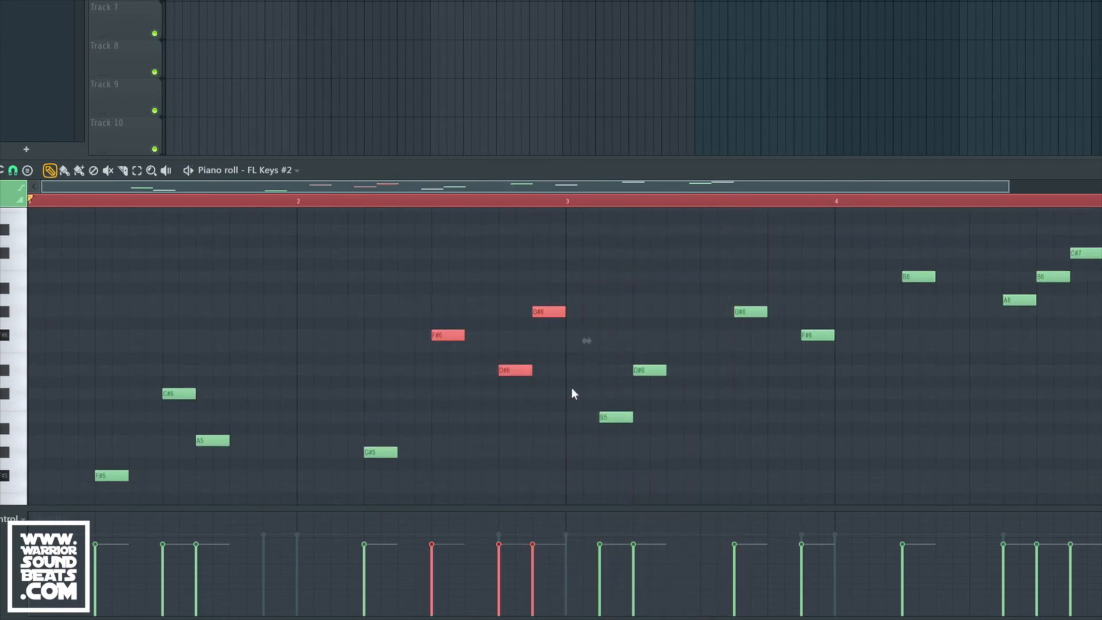
scroll(572, 394, "down", 1)
key("ctrl+Down")
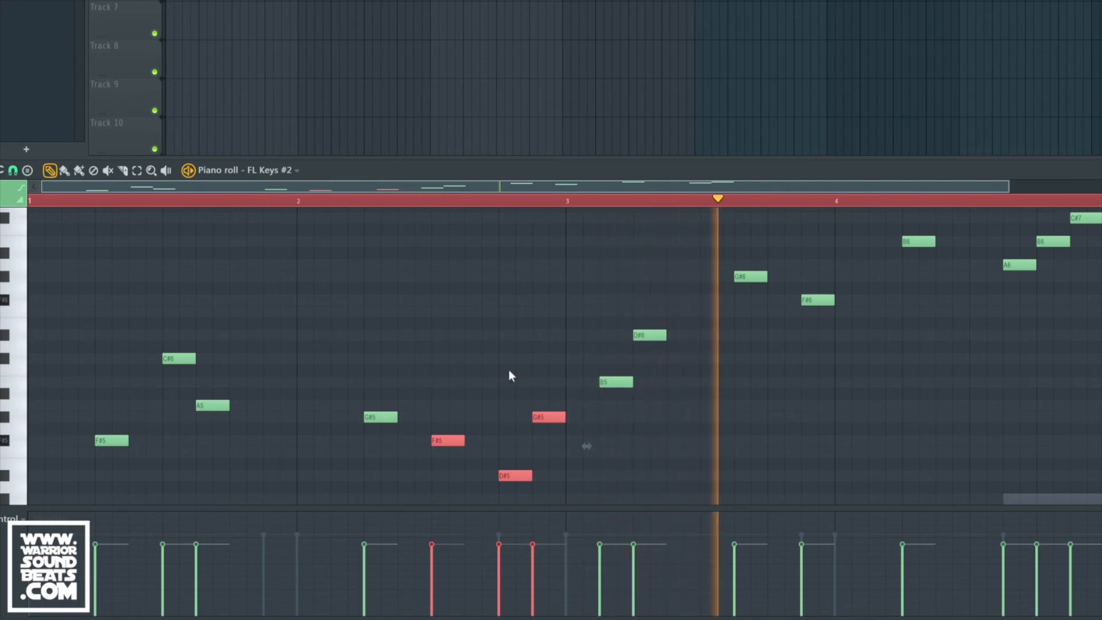
key("space")
key("ctrl+d")
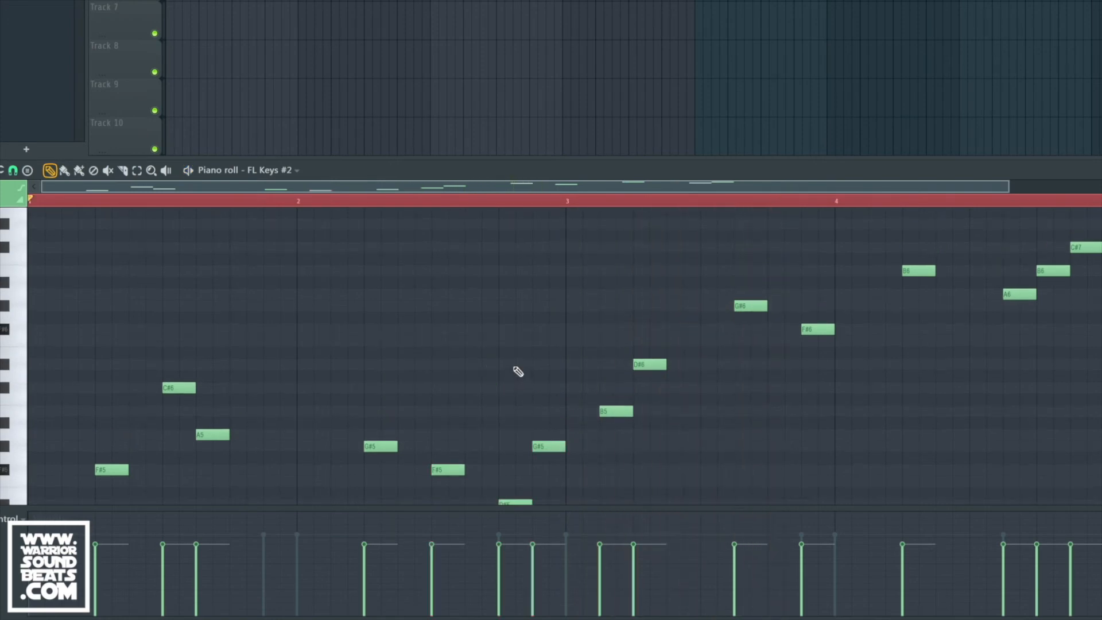
Move bar 2's D#5 directly after the F#5, raise it to A5 and play the melody.
scroll(515, 370, "down", 4)
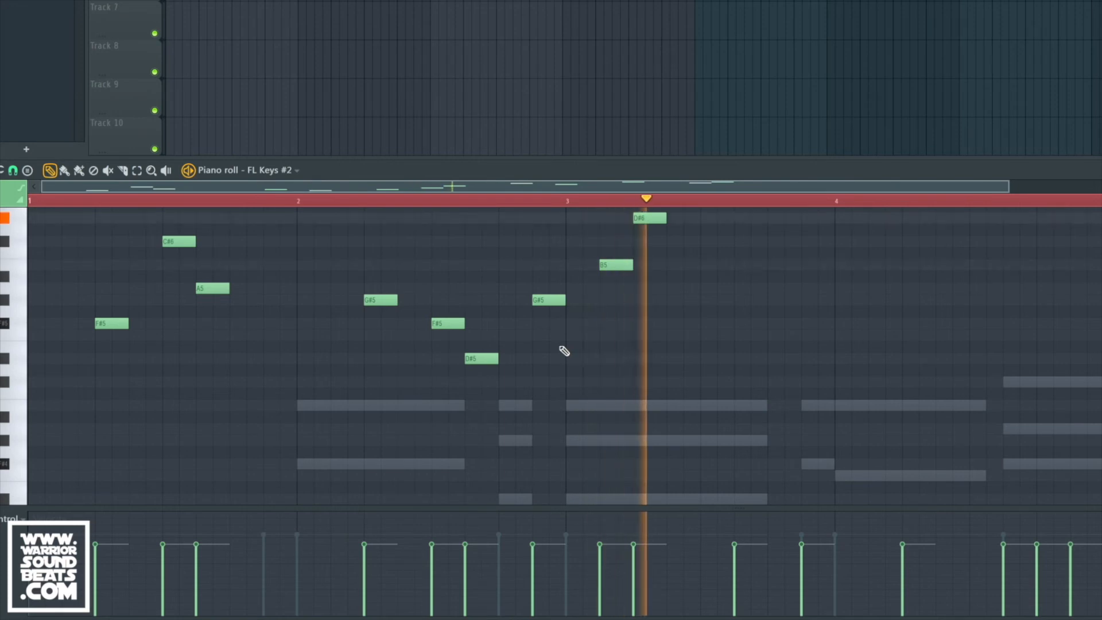
key("space")
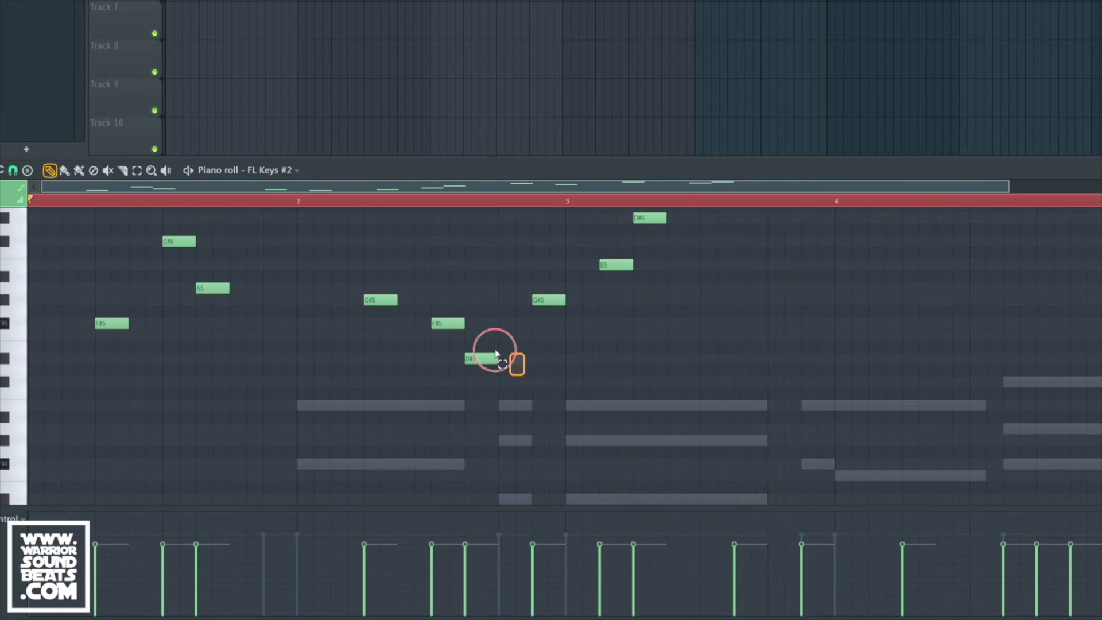
key("ctrl+Up")
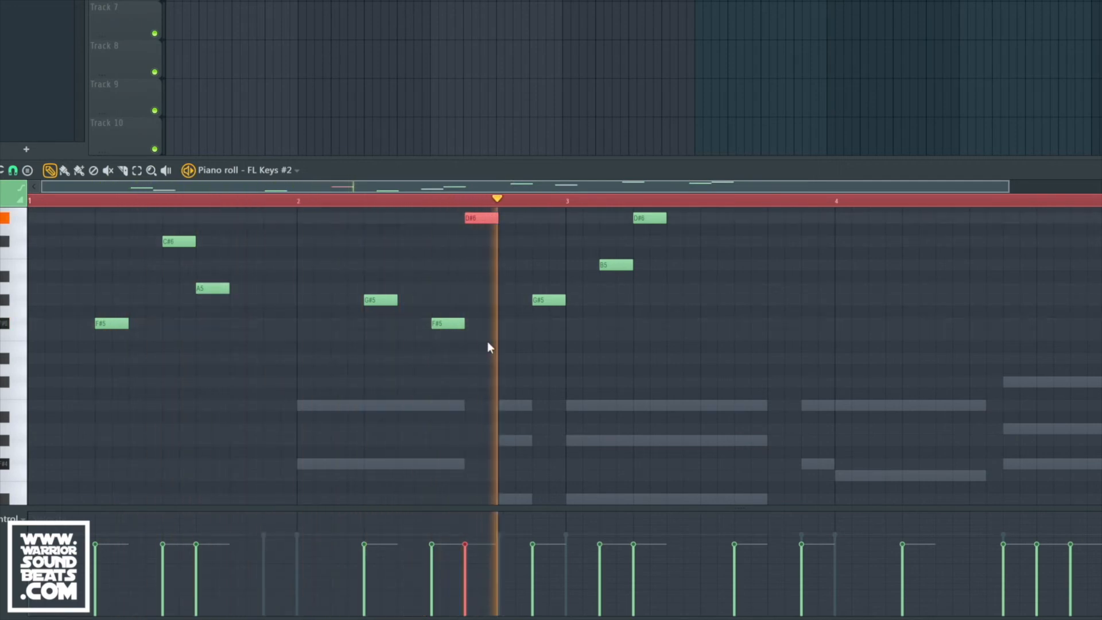
key("space")
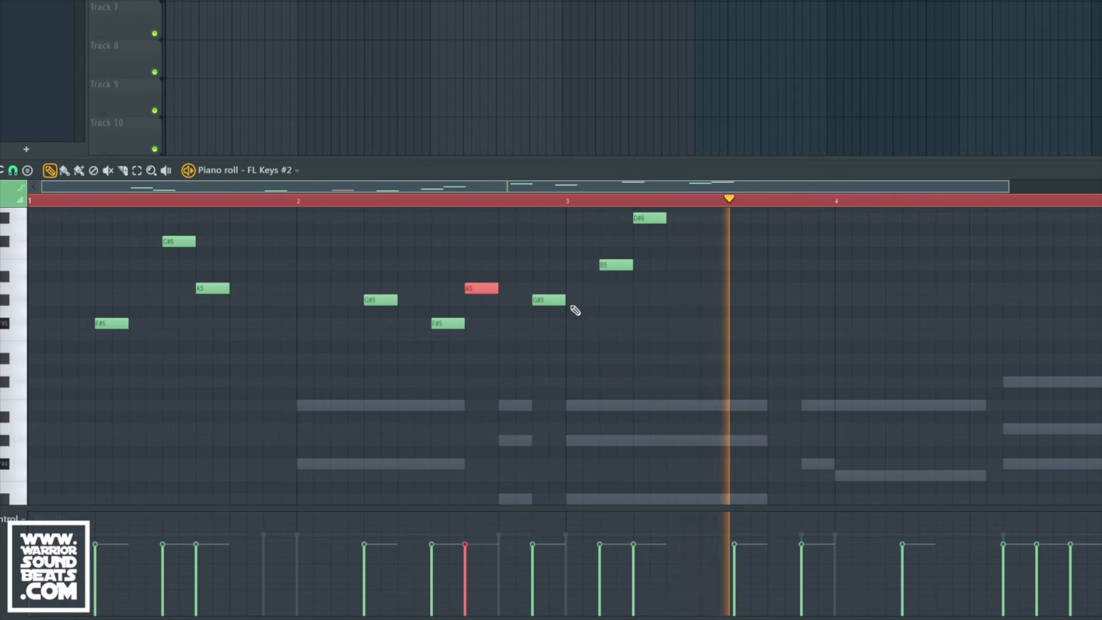
key("space")
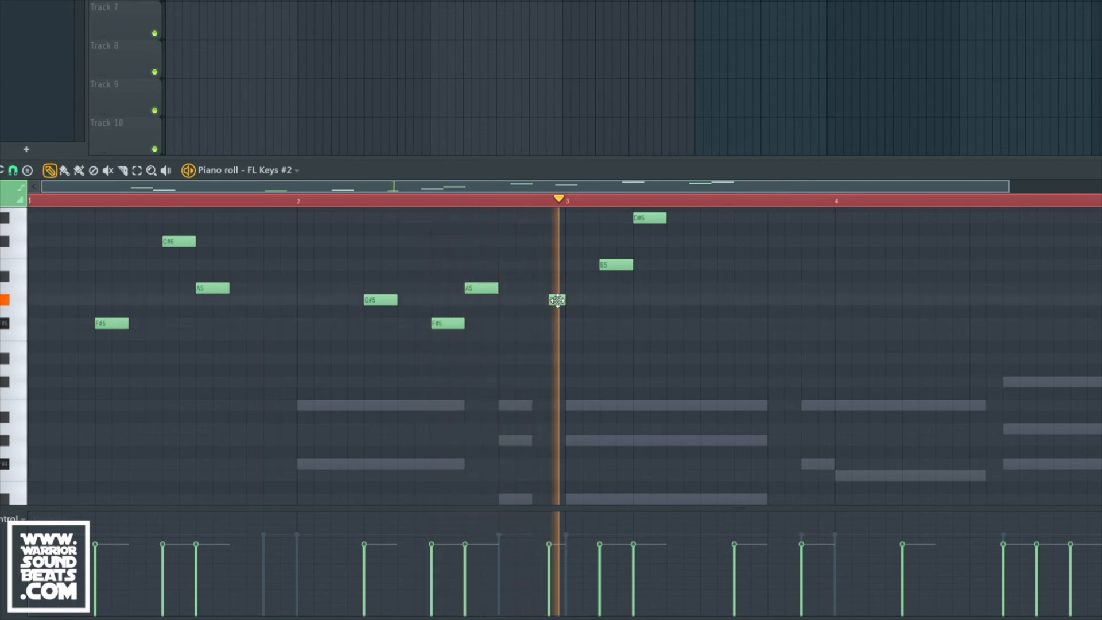
Delete the G#5 at the end of bar 2, listen to the whole four-bar melody and stop playback.
scroll(640, 310, "up", 5)
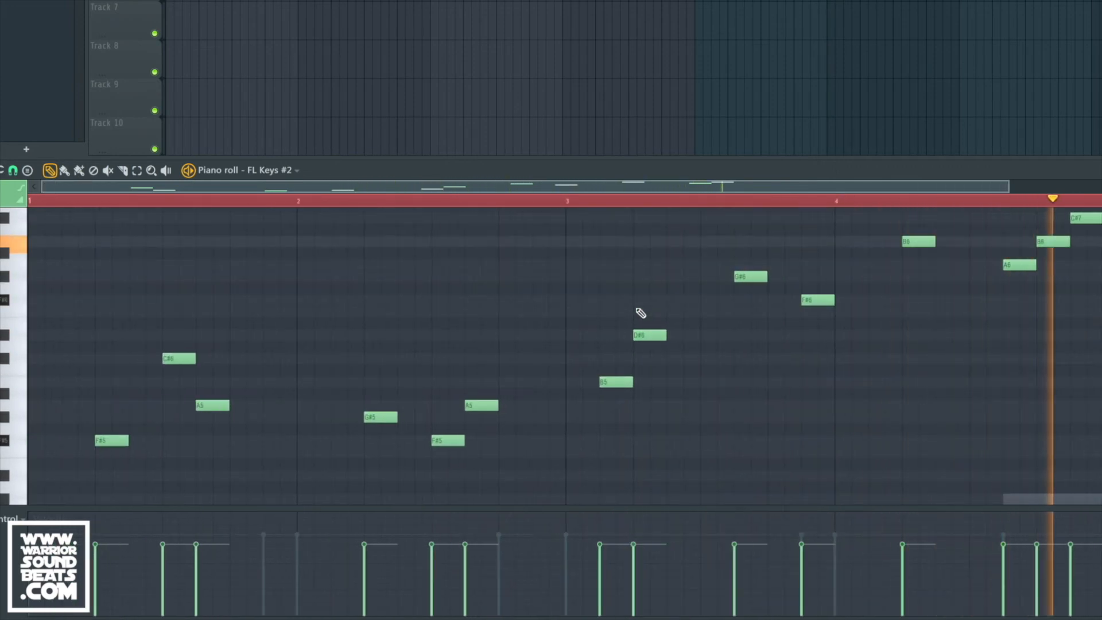
scroll(679, 318, "up", 1)
scroll(679, 318, "down", 2)
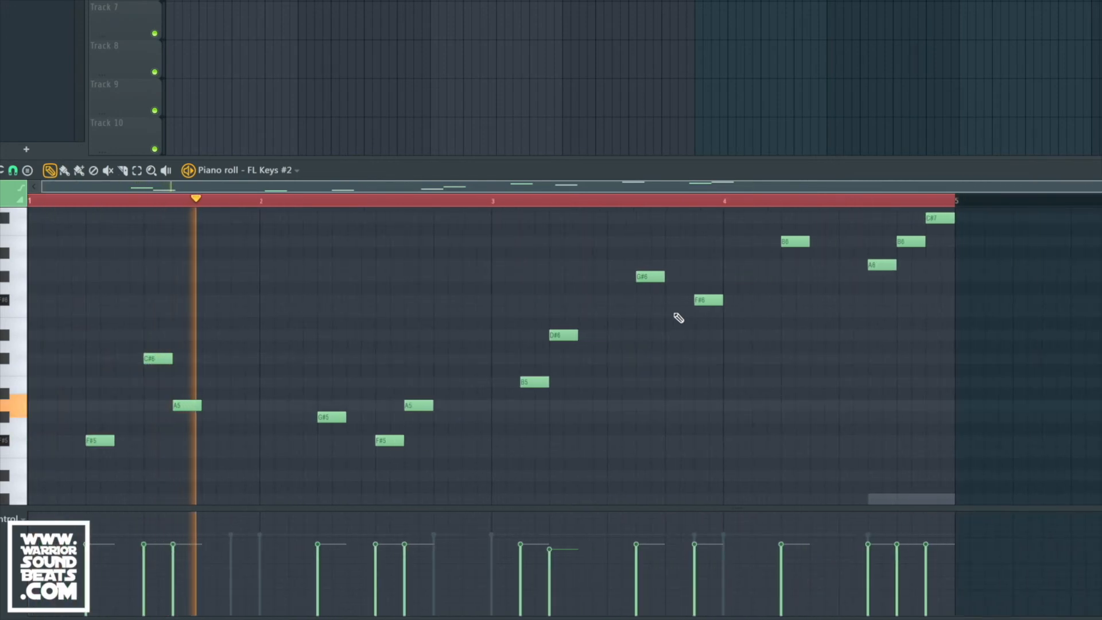
scroll(678, 318, "up", 1)
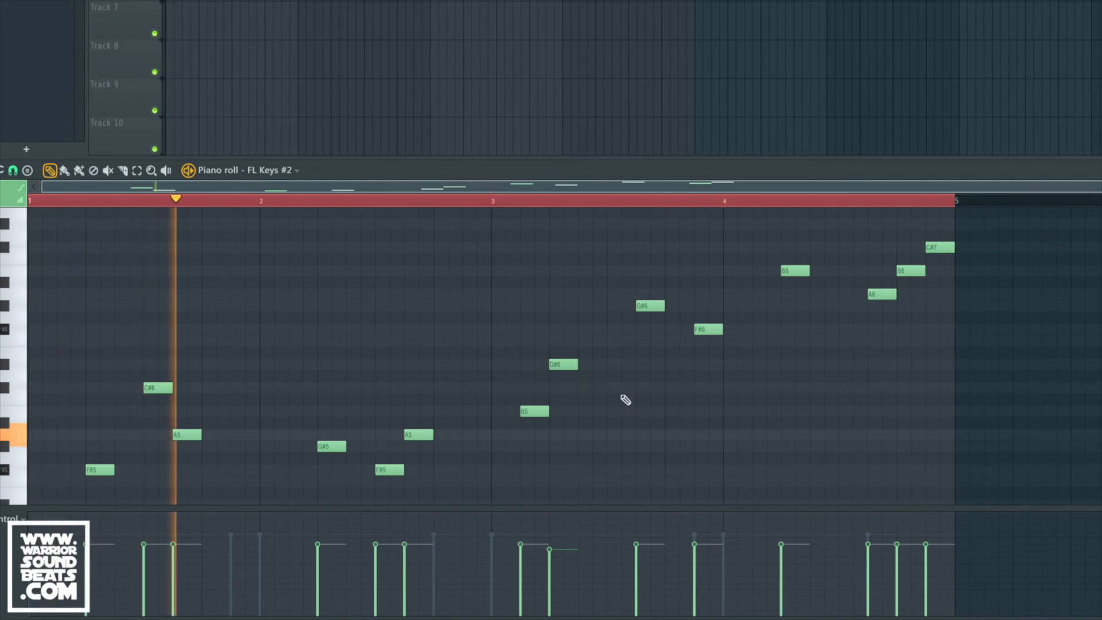
key("space")
Transpose all melody notes in bars 1 and 2 up one octave and play the result.
scroll(425, 387, "down", 5)
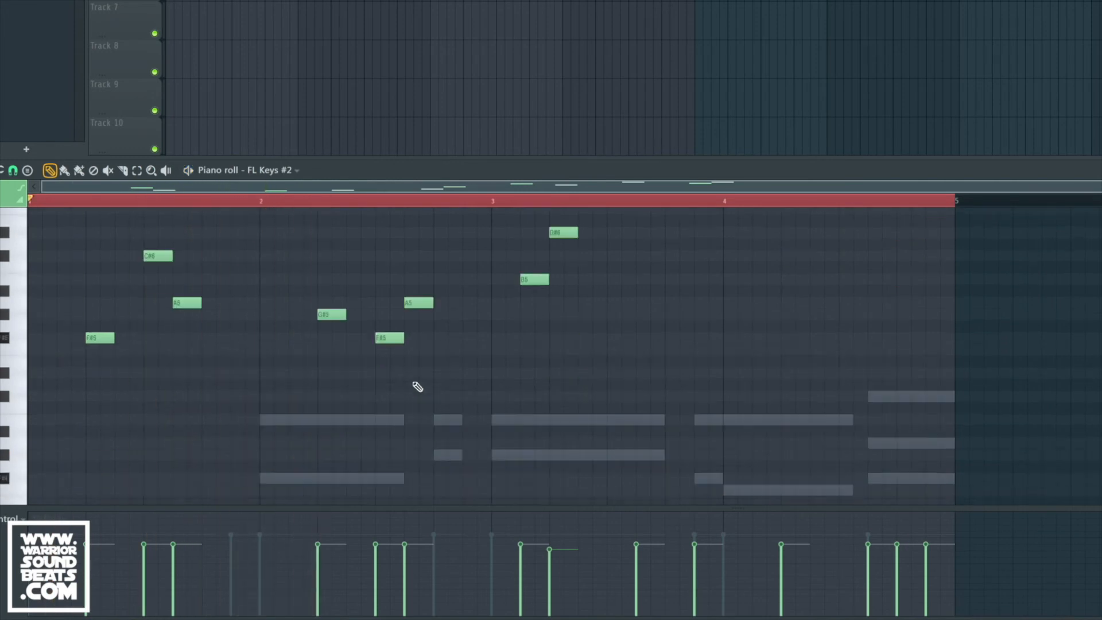
scroll(445, 373, "up", 2)
left_click_drag(456, 382, 73, 260)
key("ctrl+Up")
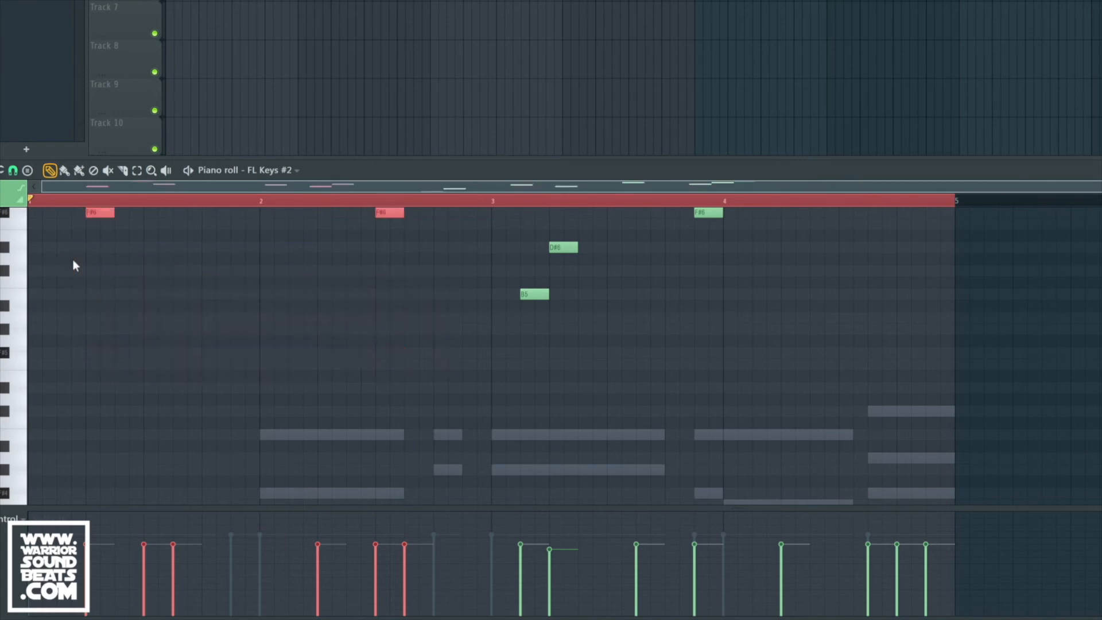
scroll(356, 356, "up", 3)
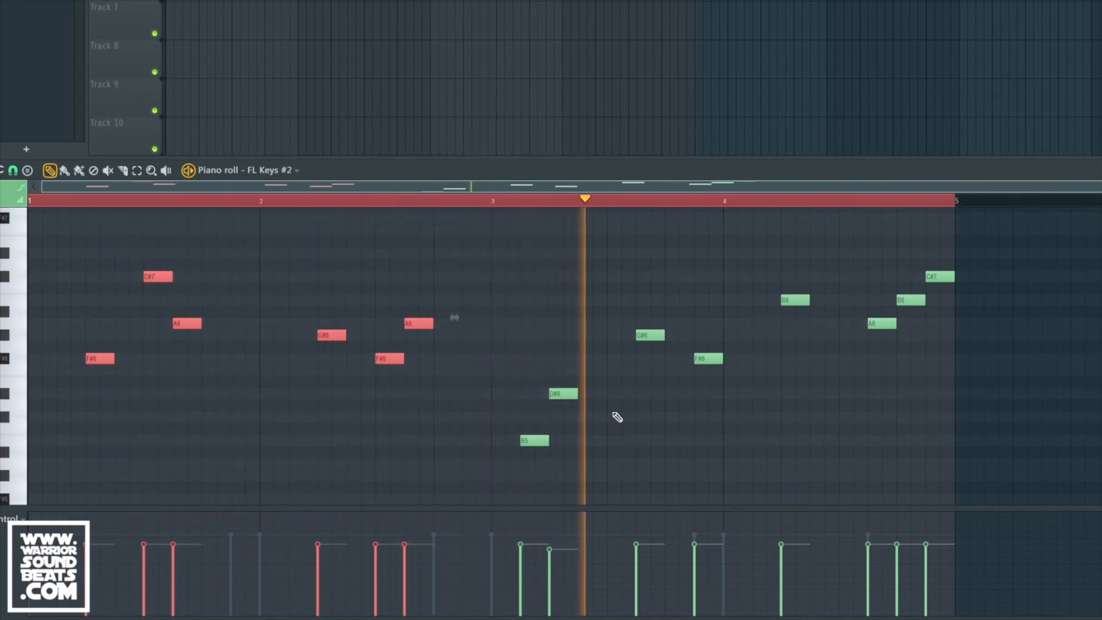
Move bar 3's B5 to F#6 at the start of the bar, add an F6 directly after the D#6 and play.
left_click(598, 424)
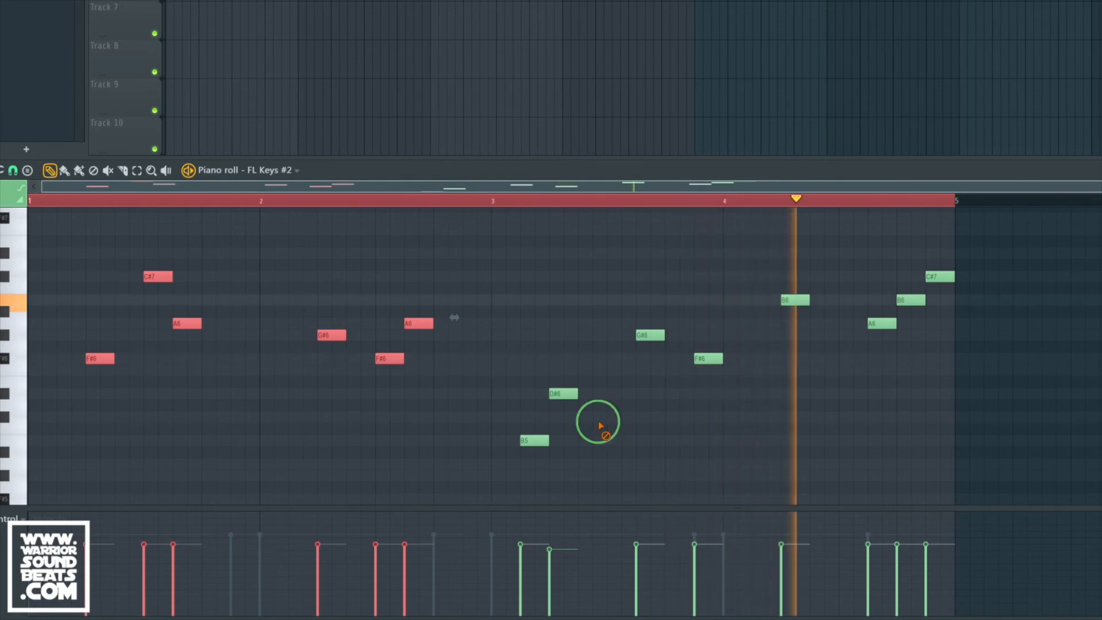
left_click_drag(535, 440, 510, 356)
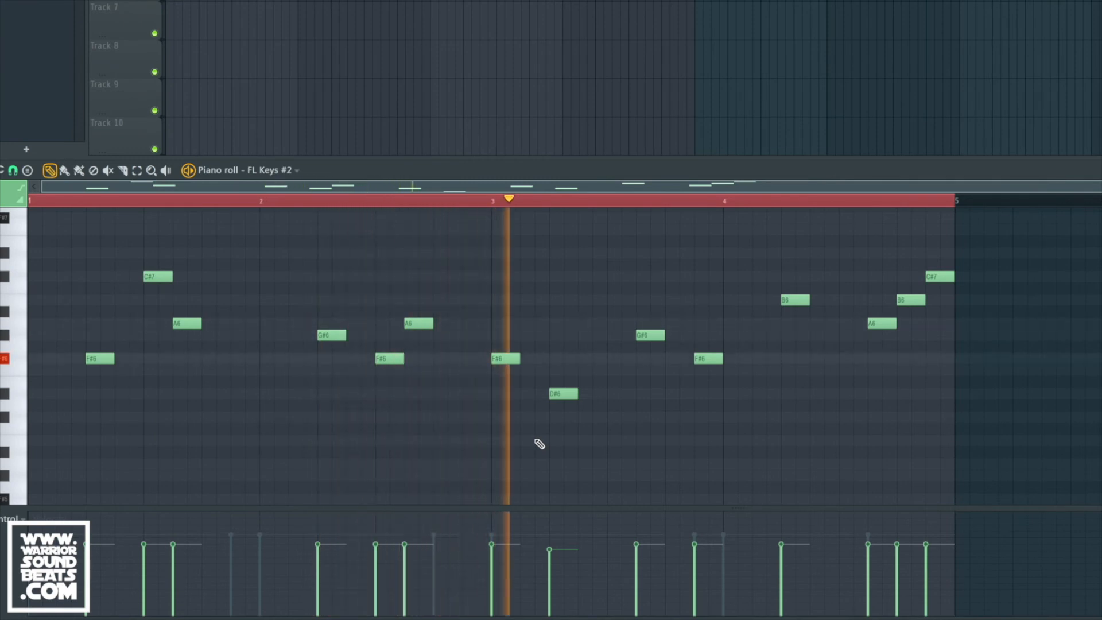
key("space")
left_click(586, 373)
key("space")
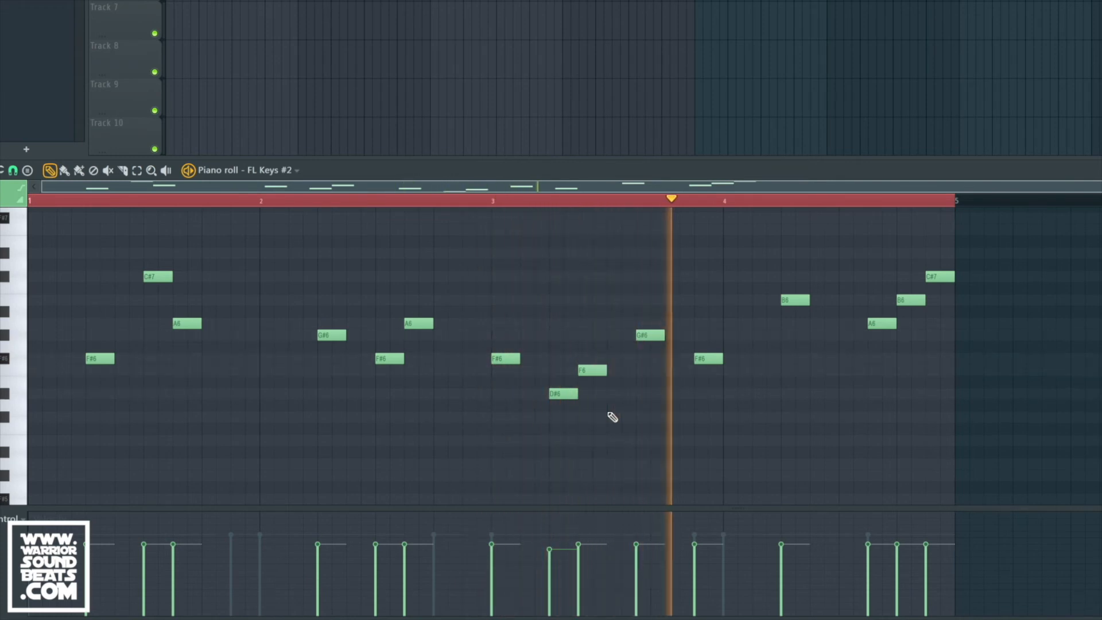
Try bar 3 with the F6 directly before the G#6 and the first F#6 directly before the D#6.
key("space")
left_click_drag(591, 371, 621, 373)
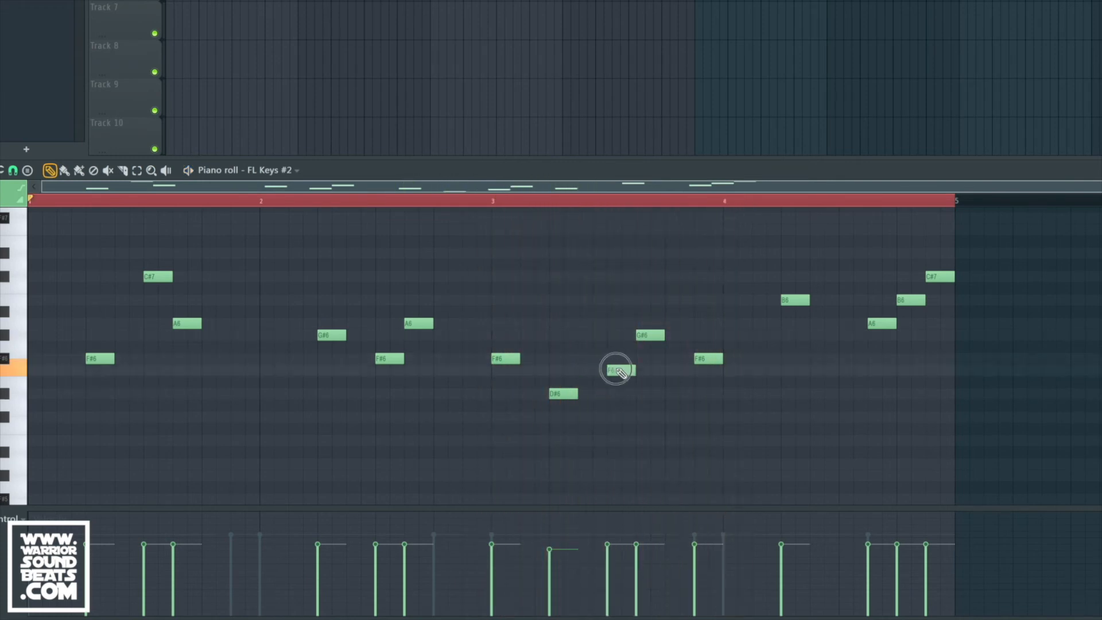
key("space")
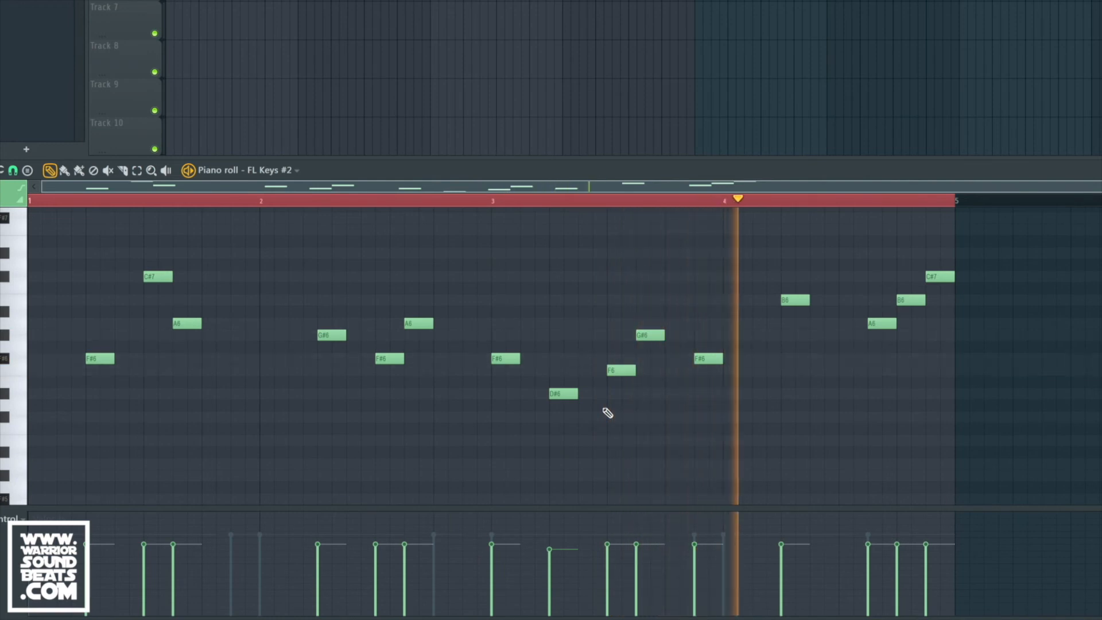
key("space")
mouse_move(565, 395)
left_mouse_down()
mouse_move(583, 395)
mouse_move(565, 396)
left_mouse_up()
left_click_drag(504, 360, 533, 359)
key("space")
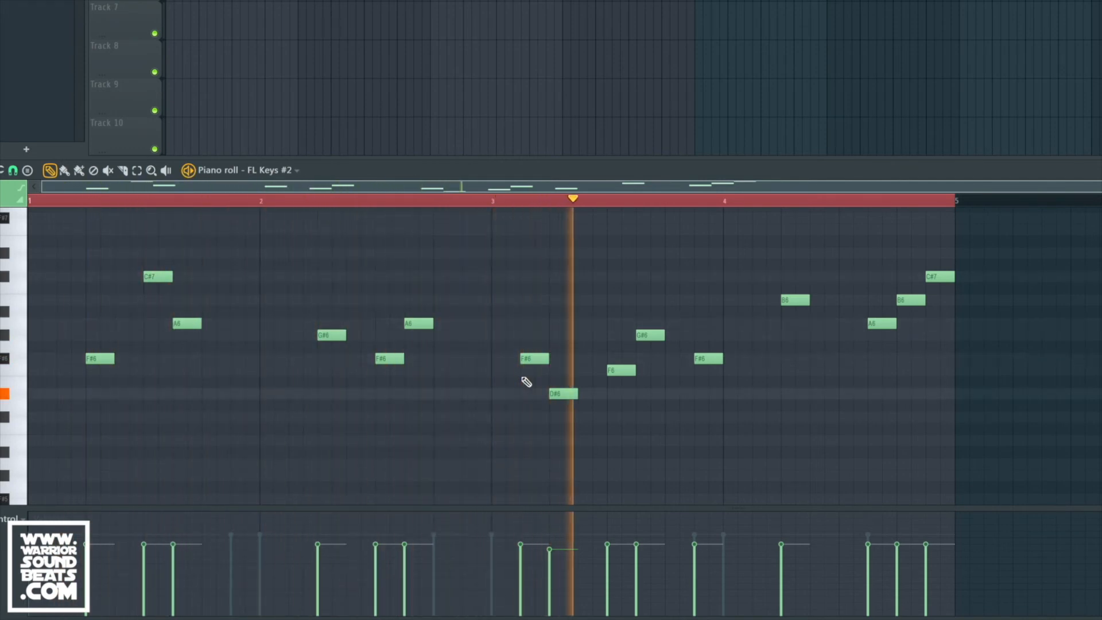
Delete the D#6 and the F#6 before it in bar 3, and move the F6 to the D#6's position.
key("space")
right_click(552, 392)
right_click(531, 360)
left_click_drag(623, 374, 564, 373)
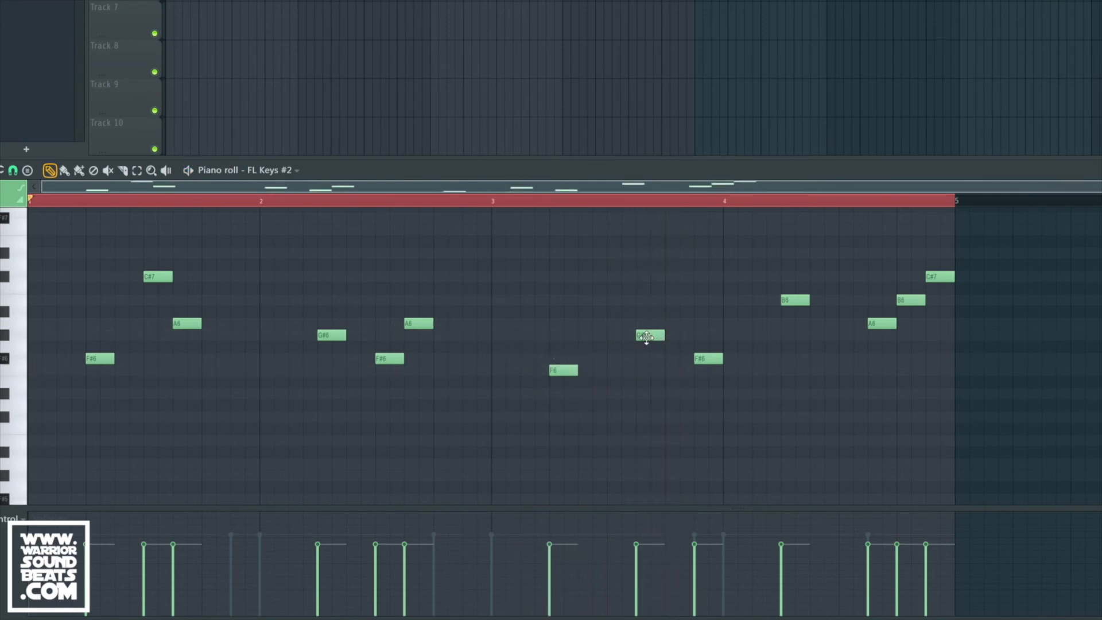
Shift bar 3's G#6 and F#6 earlier so they run consecutively, add an F6 directly after them and play.
left_click_drag(646, 337, 620, 337)
left_click_drag(699, 358, 643, 359)
left_click(668, 374)
key("space")
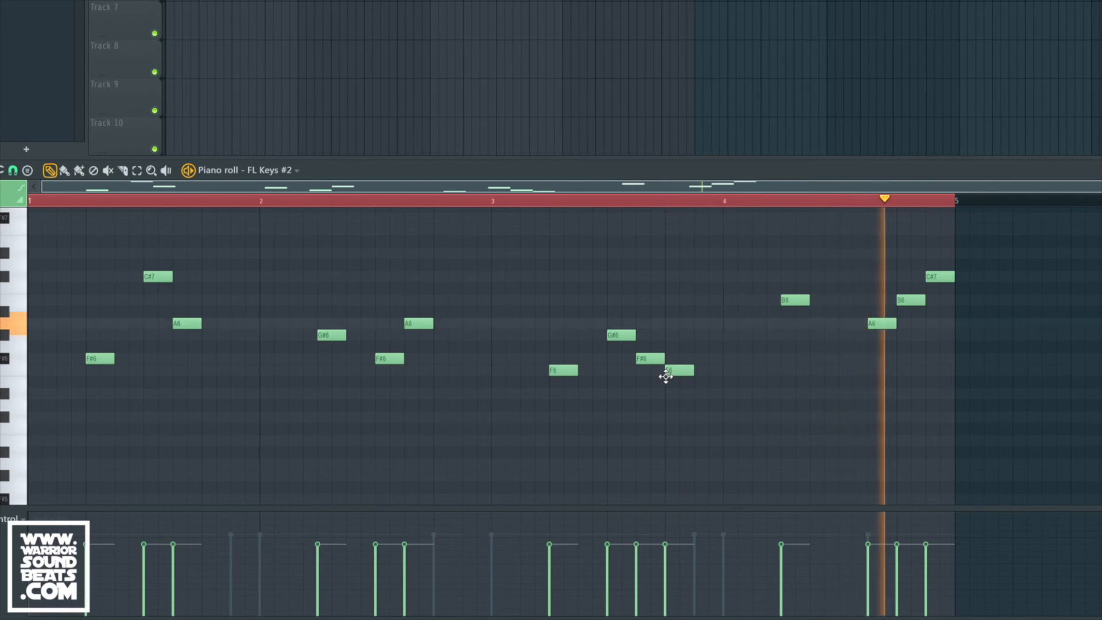
Listen to the revised four-bar melody over the chords, then stop playback.
key("space")
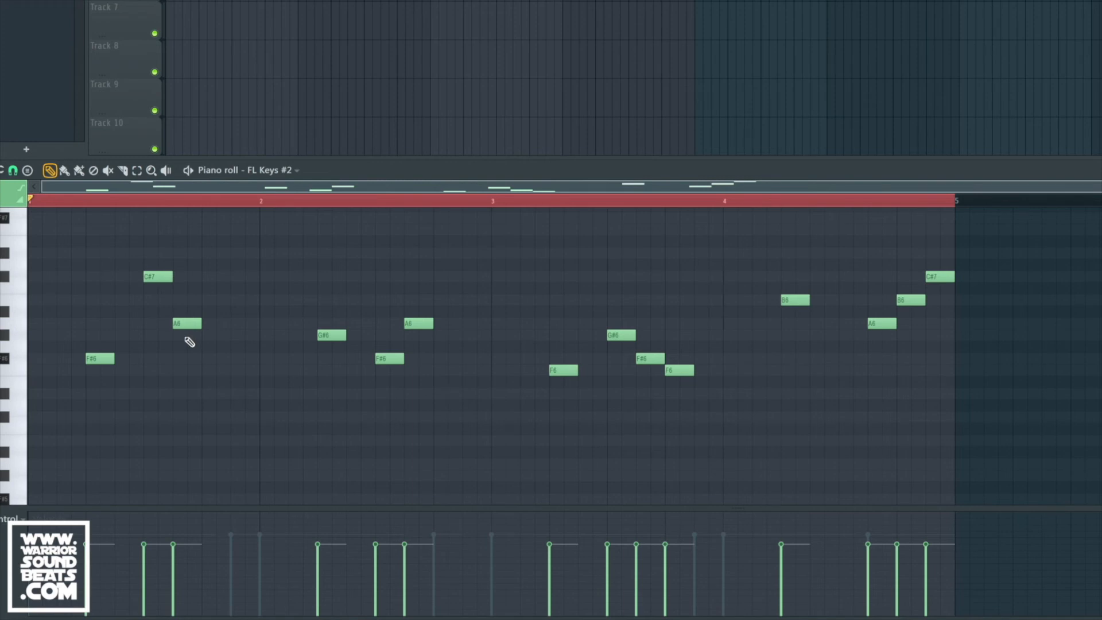
key("space")
left_click(883, 324)
key("space")
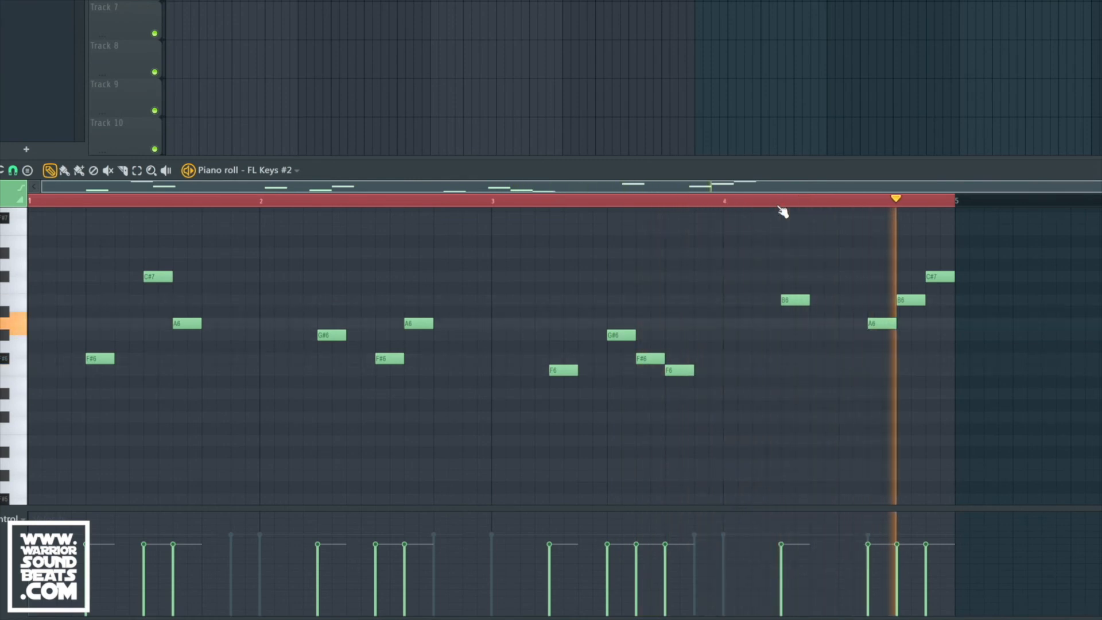
key("space")
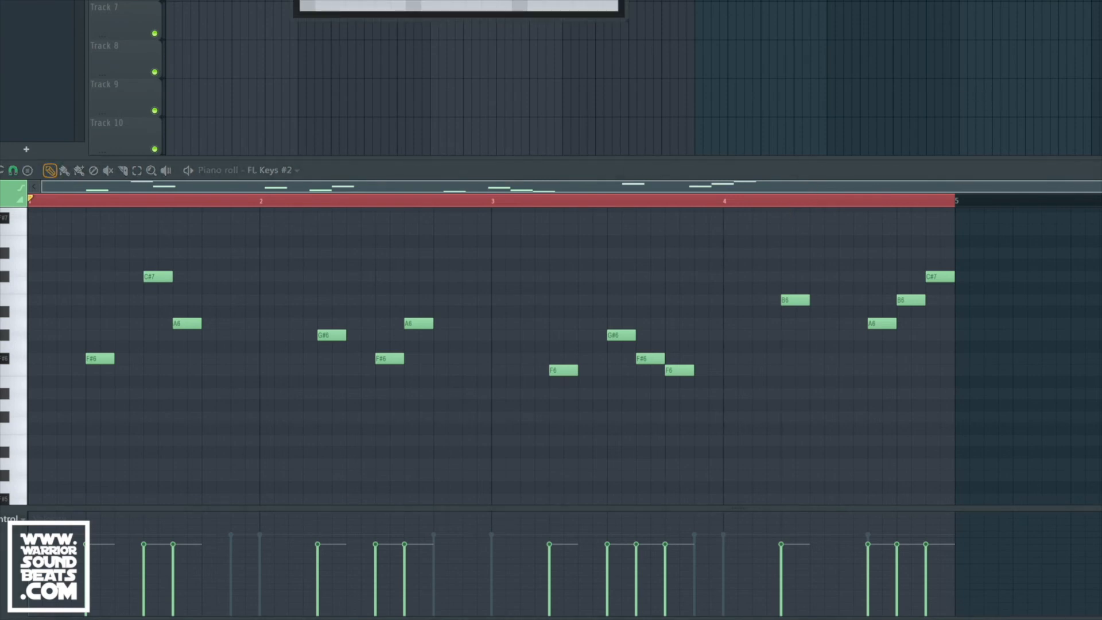
Open the mixer, select Synth track 14 and play the pattern to check the melody's level.
key("F9")
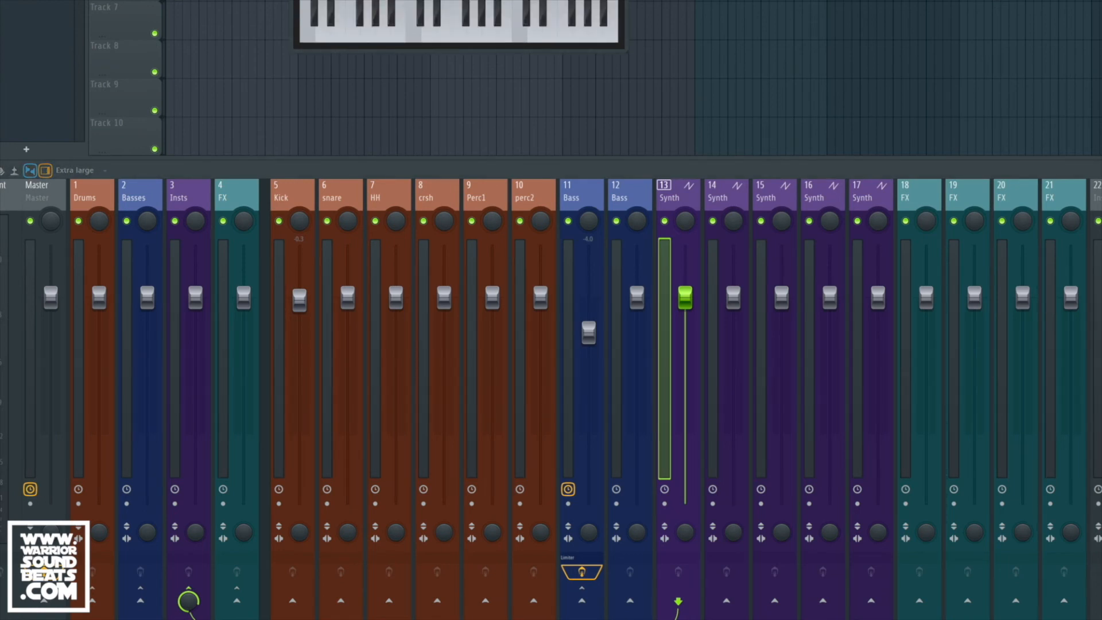
left_click(727, 198)
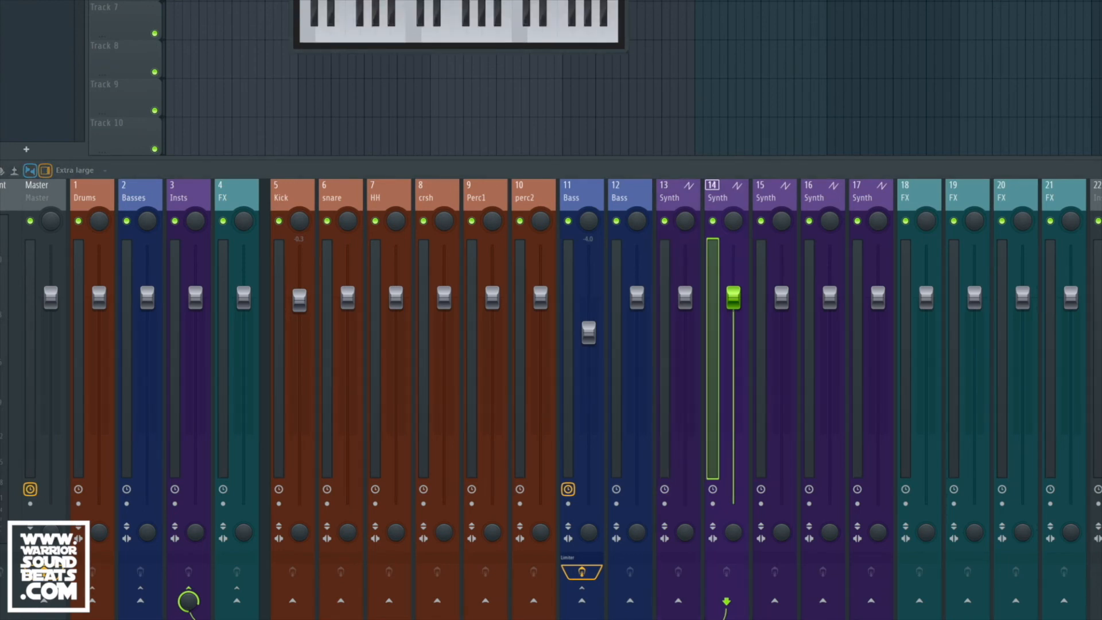
key("space")
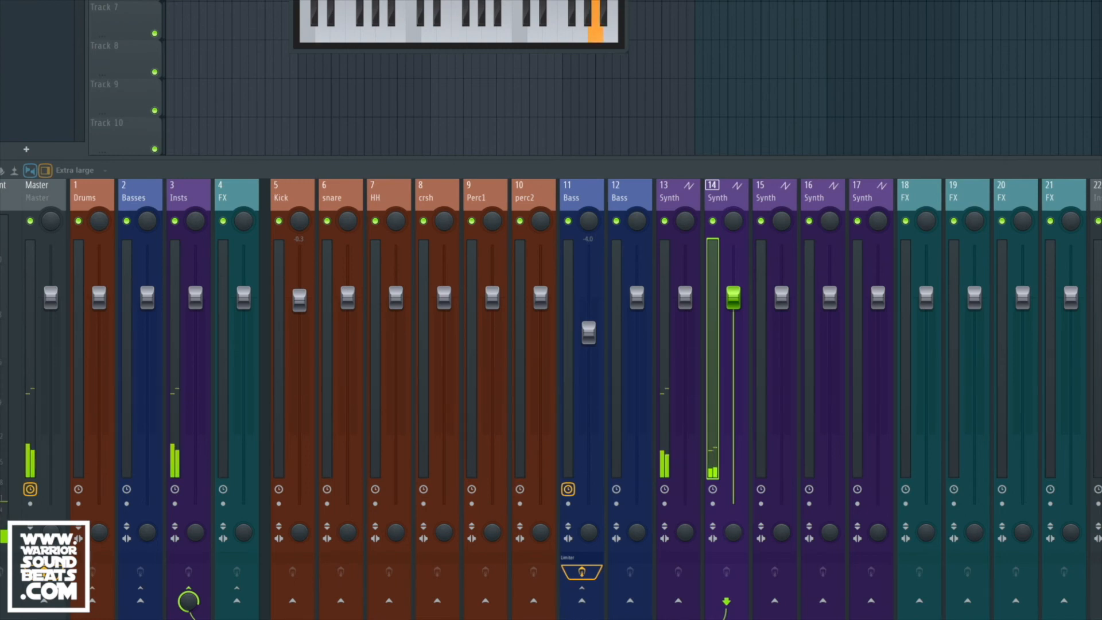
key("Escape")
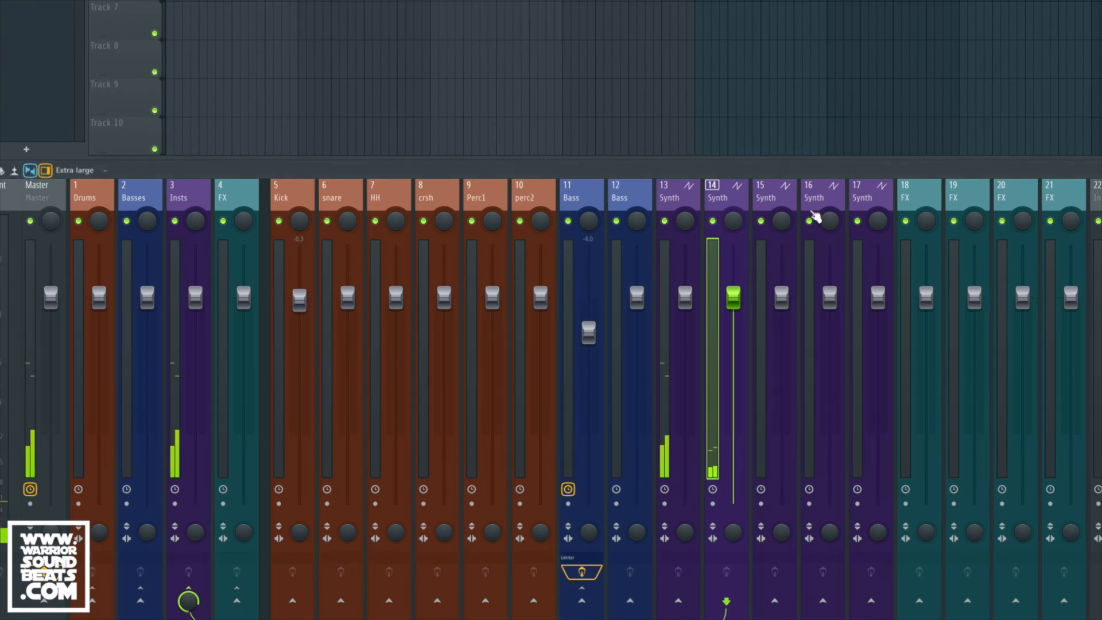
Bring up the FL Keys #2 plugin window, close it and stop playback.
left_click(459, 1)
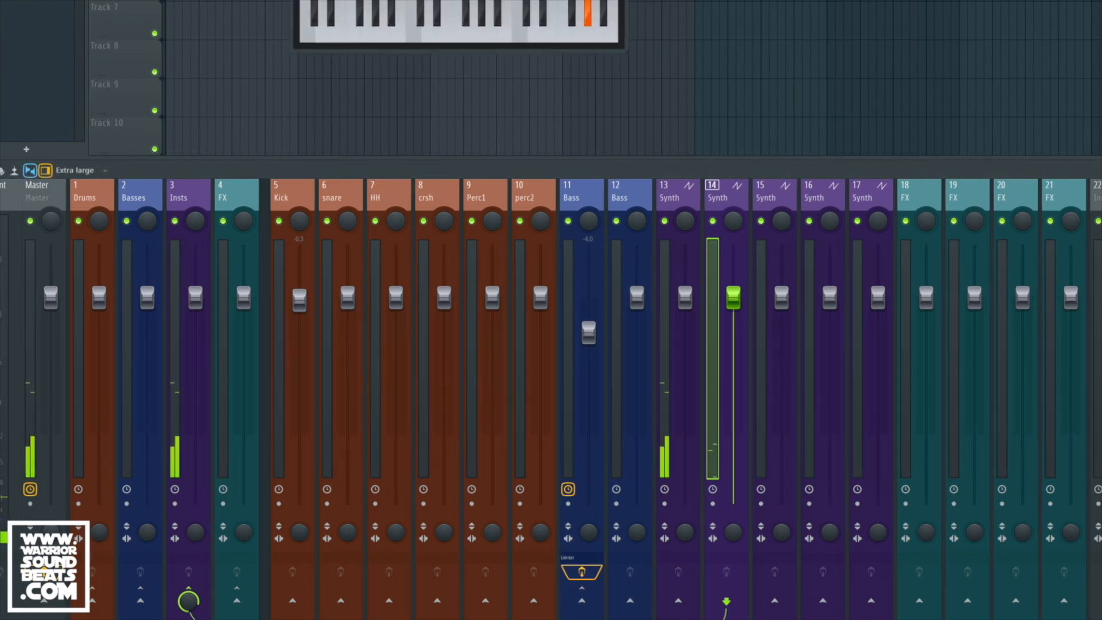
left_click_drag(460, 1, 856, 3)
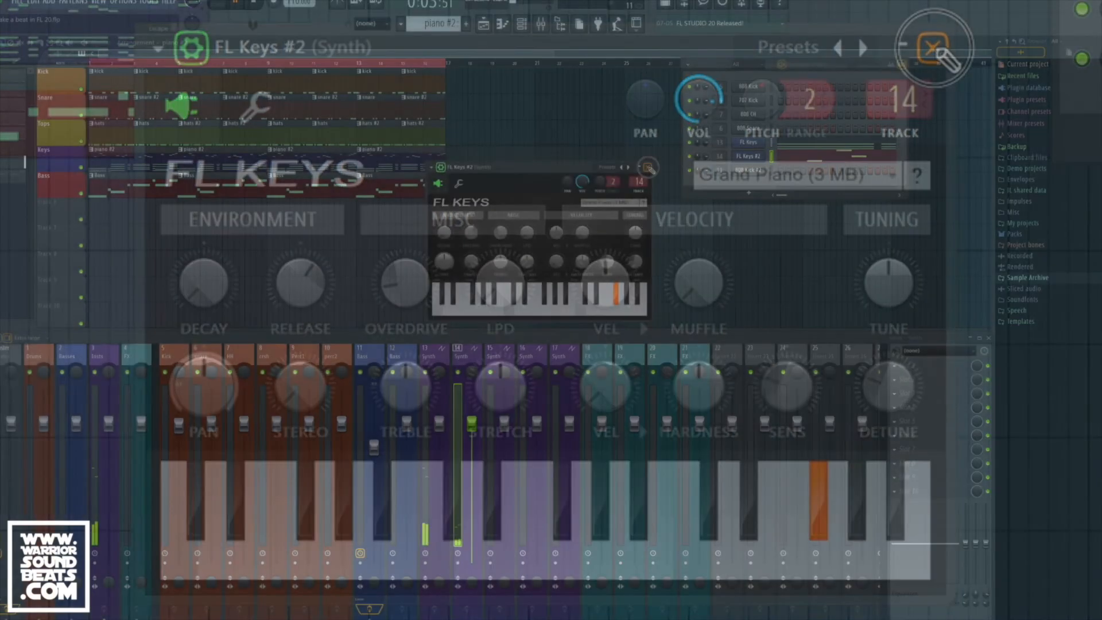
left_click(648, 168)
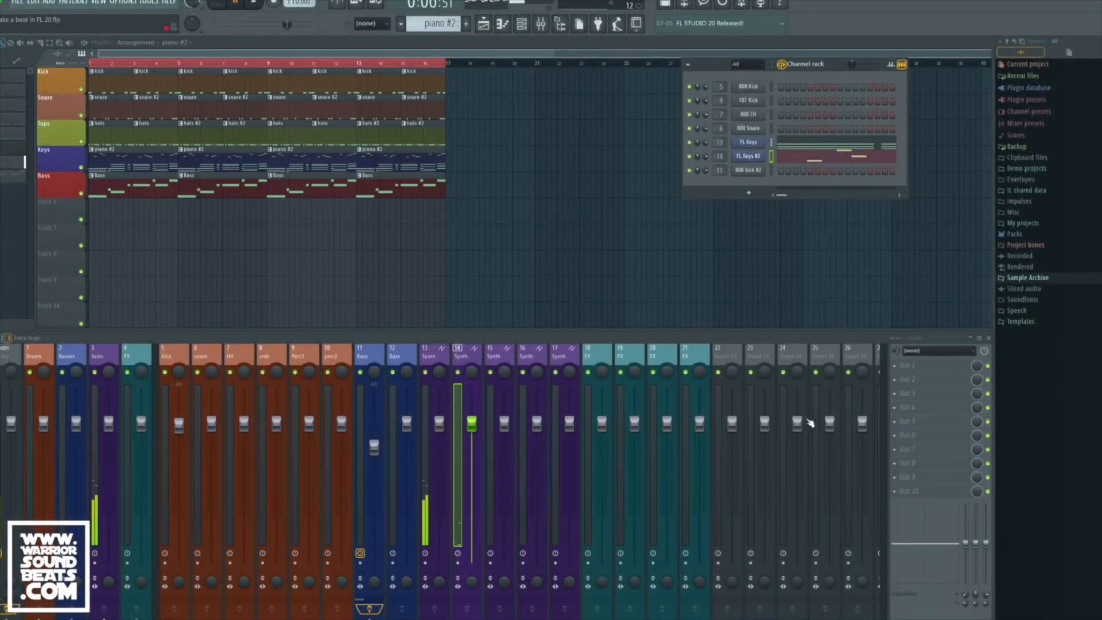
key("space")
Rename mixer track 18 as verb.
left_click(588, 403)
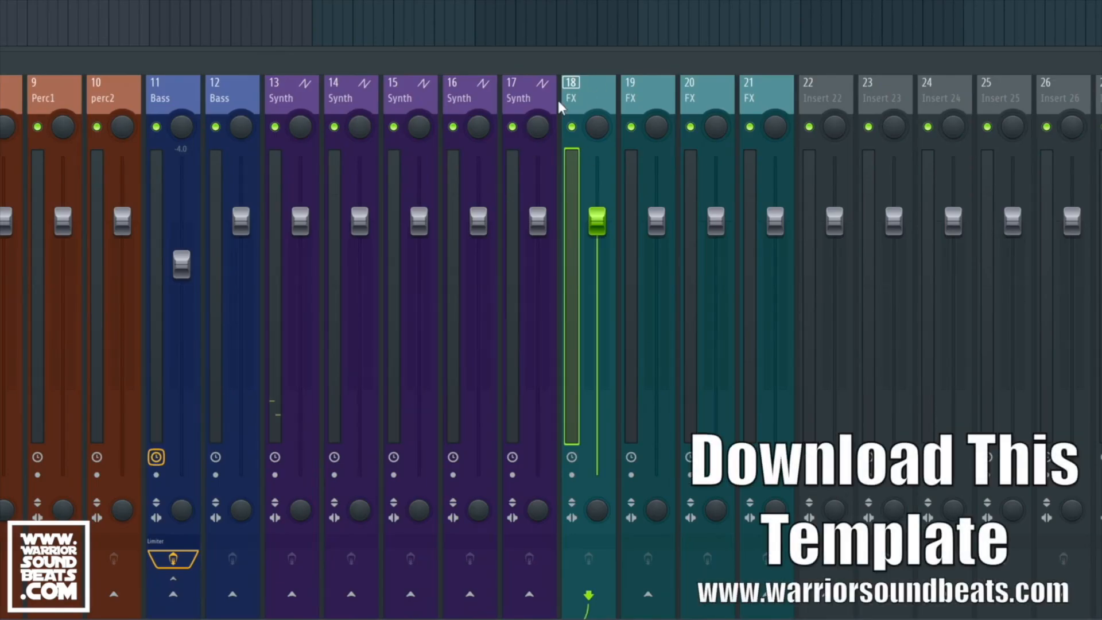
key("F2")
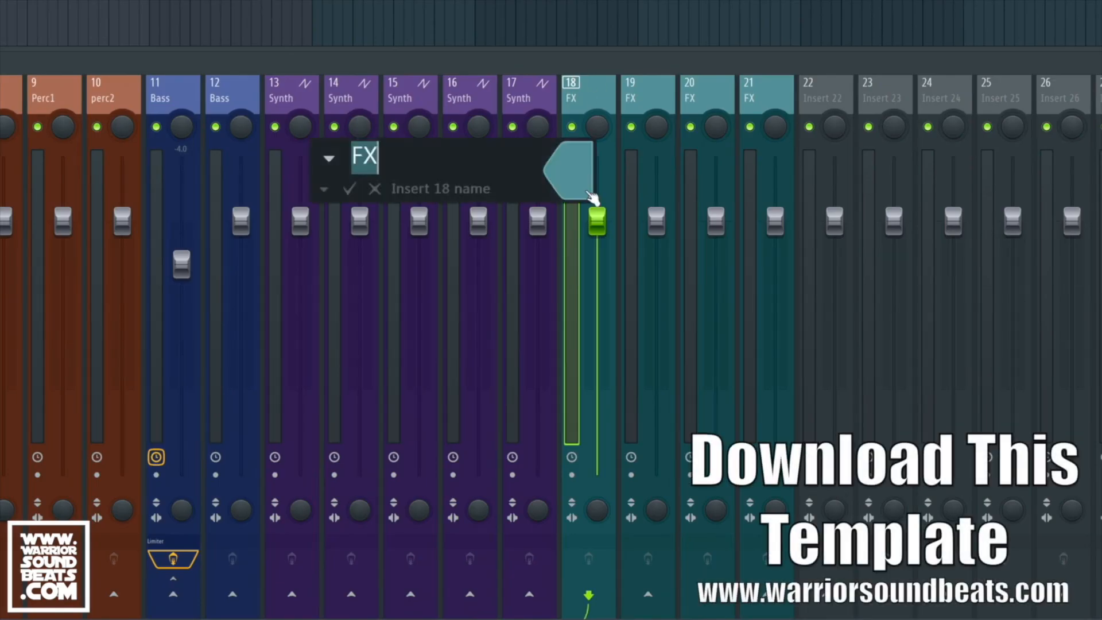
type("verb")
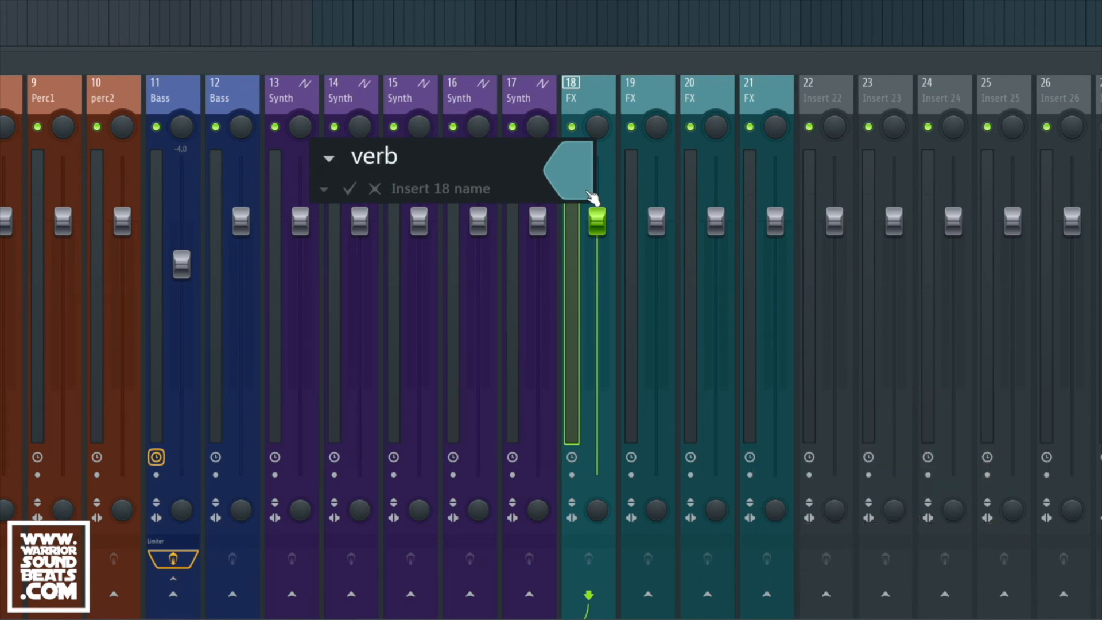
key("Return")
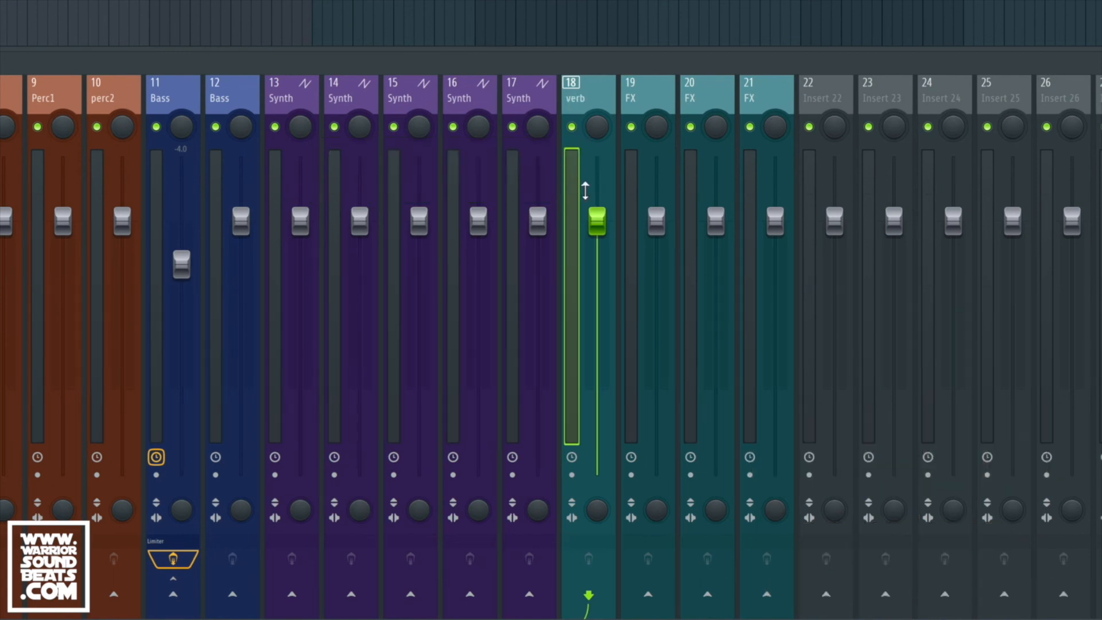
Load Fruity Reeverb 2 from the Delay reverb category onto the verb track.
key("F8")
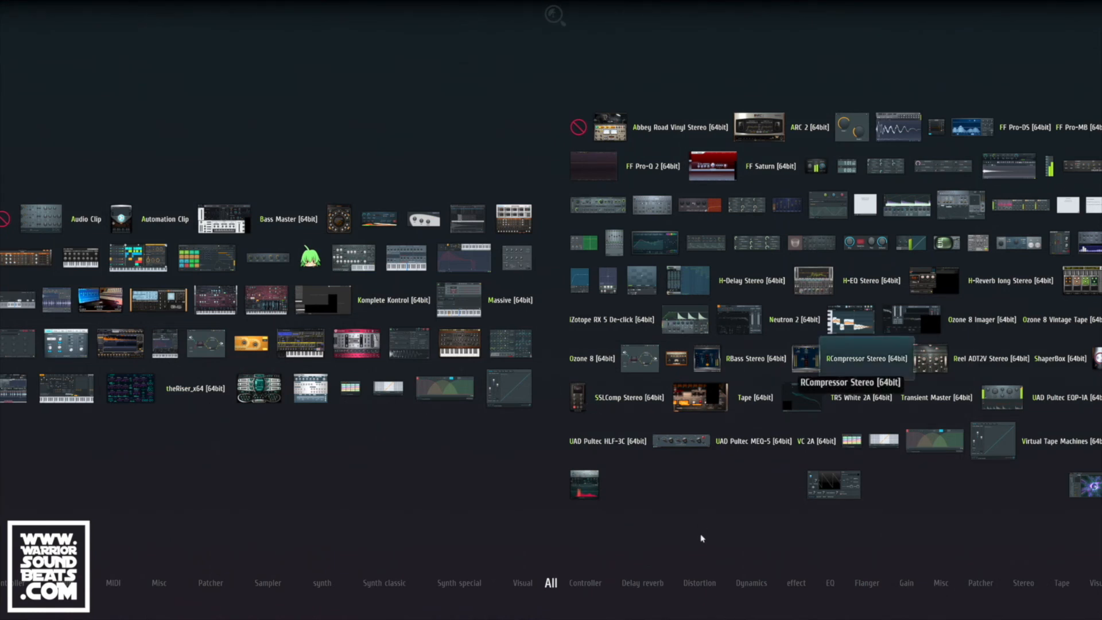
mouse_move(639, 589)
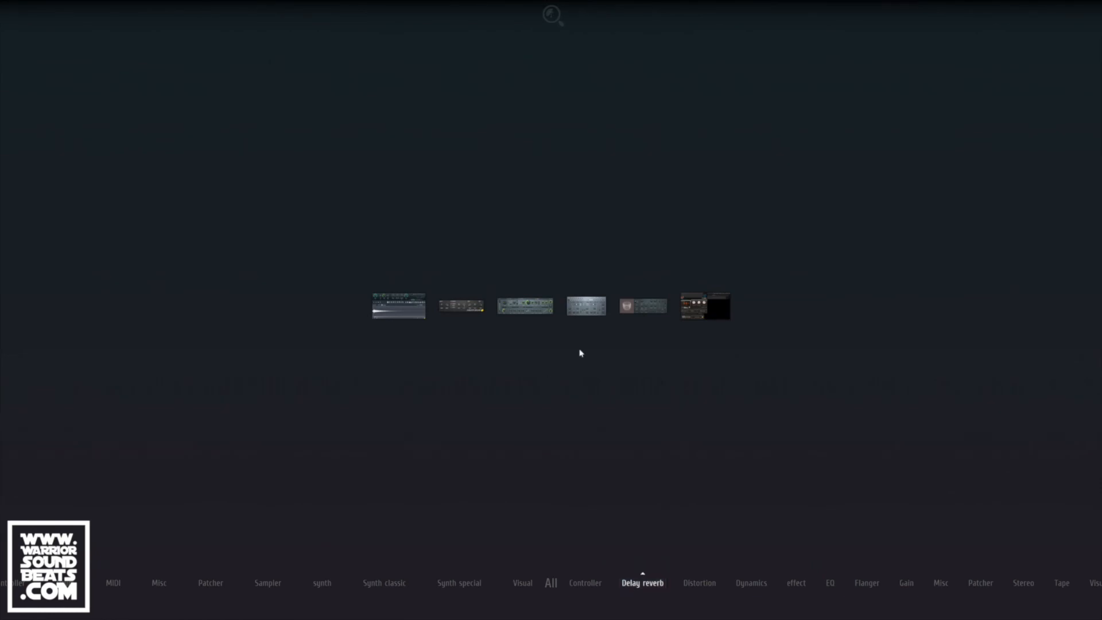
left_click_drag(635, 312, 598, 582)
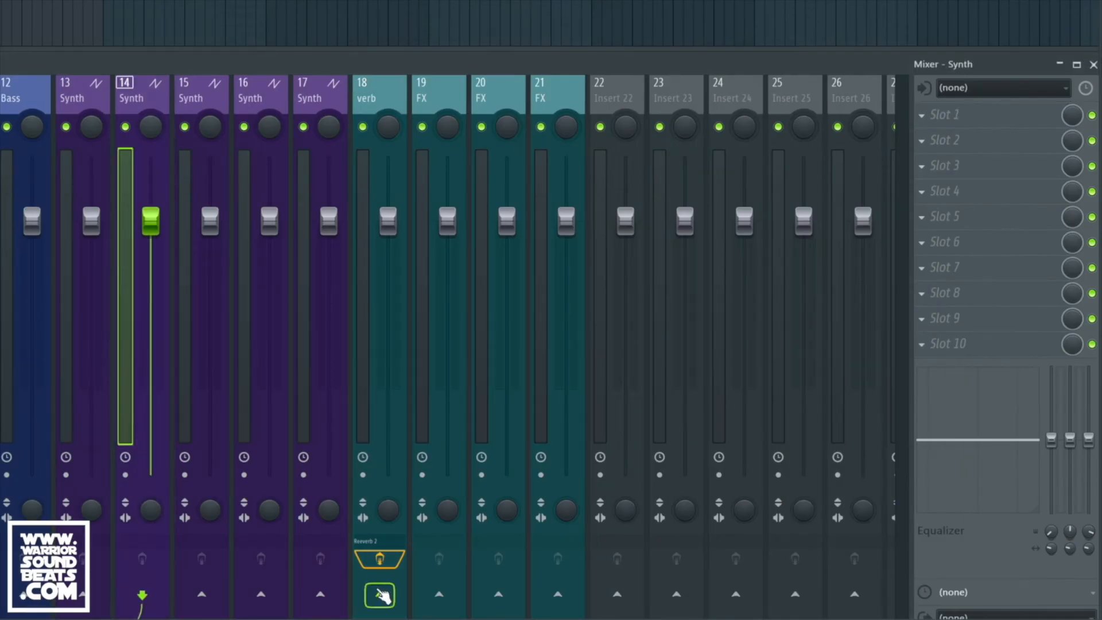
Send Synth track 14 to the verb track and close the open plugin window.
left_click(380, 594)
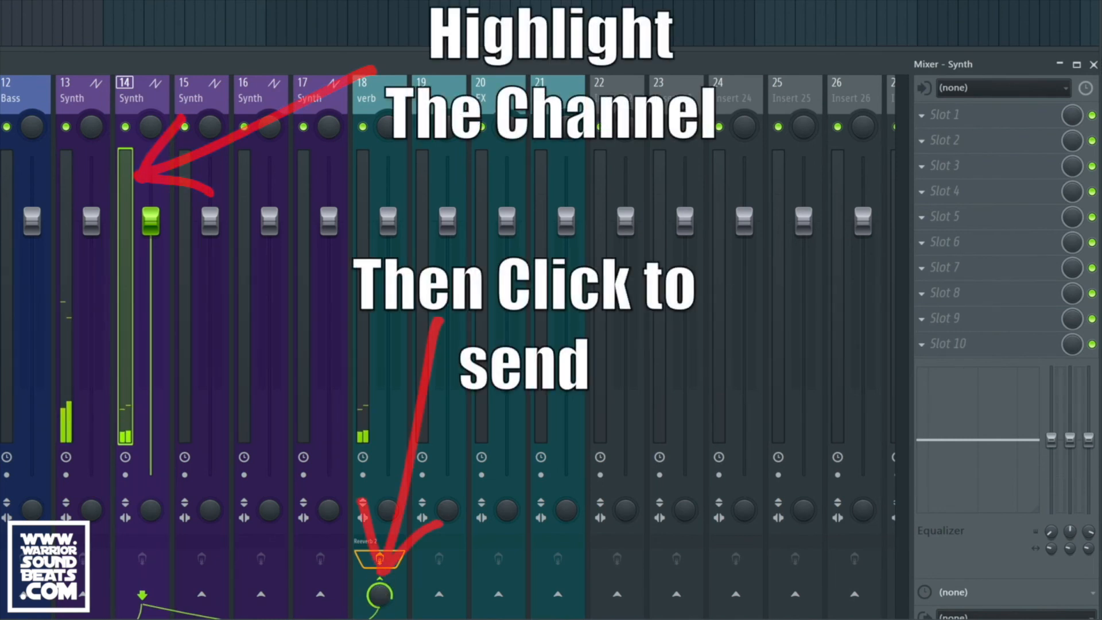
left_click(380, 559)
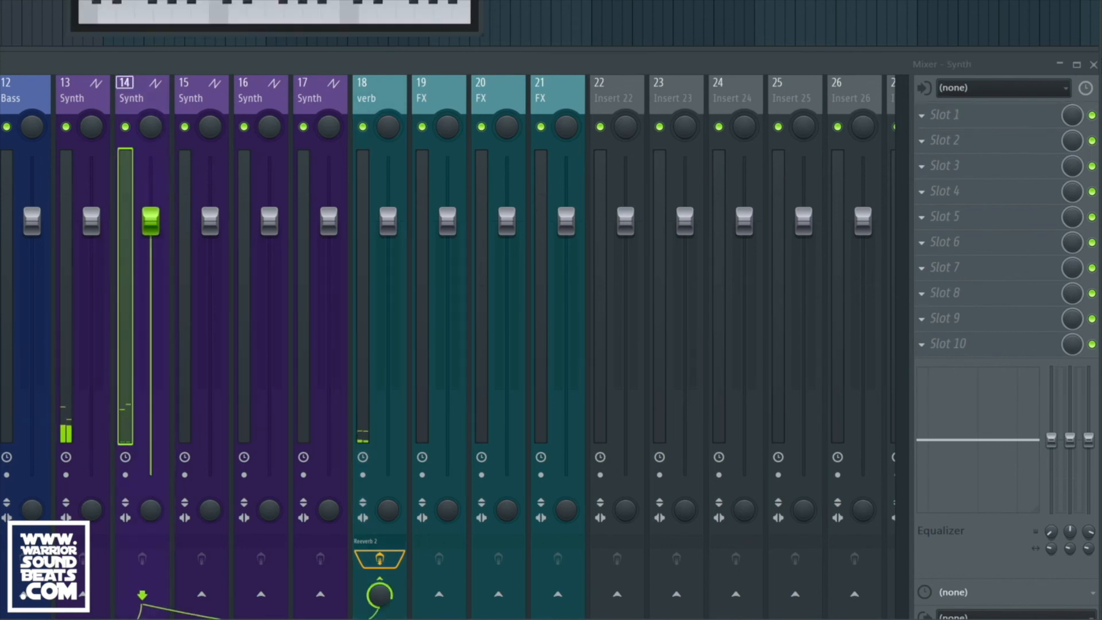
key("Escape")
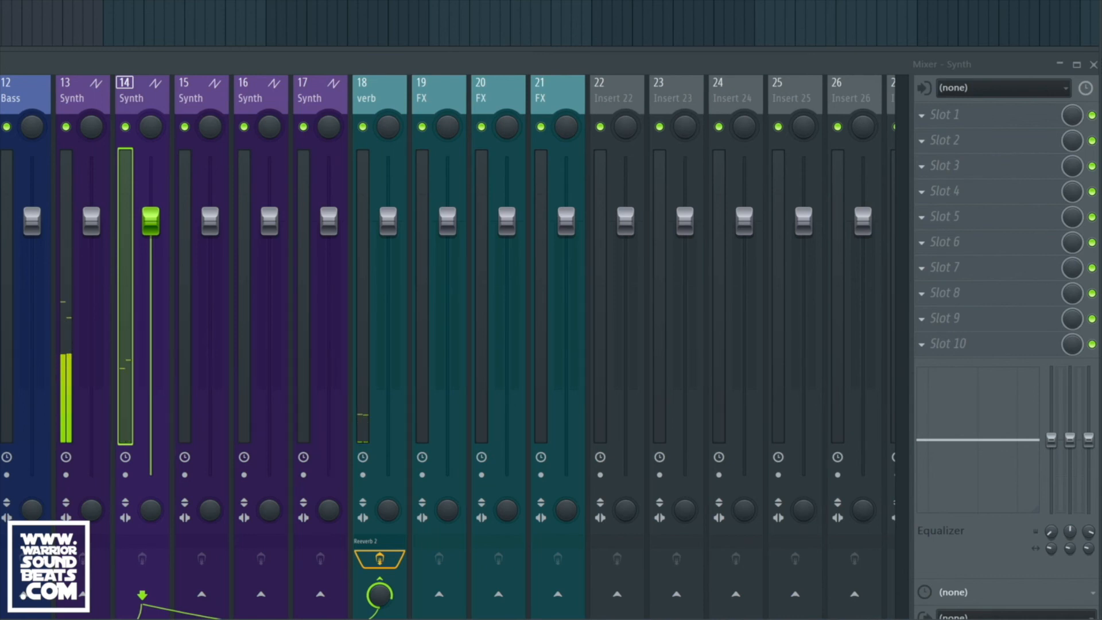
Add Fruity Delay 3 to the verb track's second effect slot, after the reverb.
left_click(362, 193)
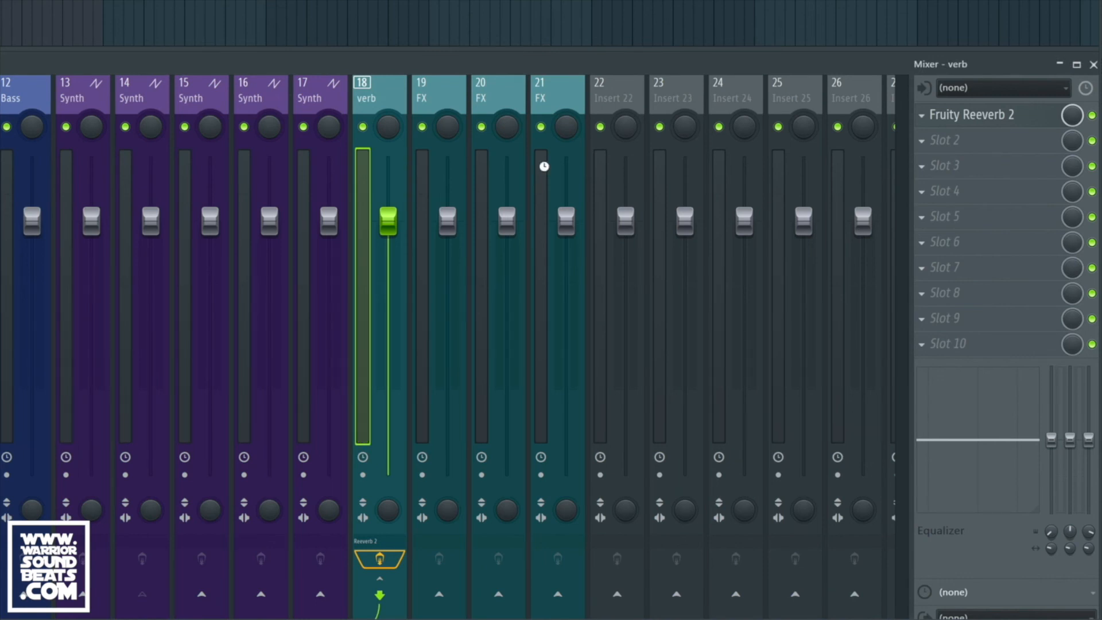
key("F8")
left_click(501, 534)
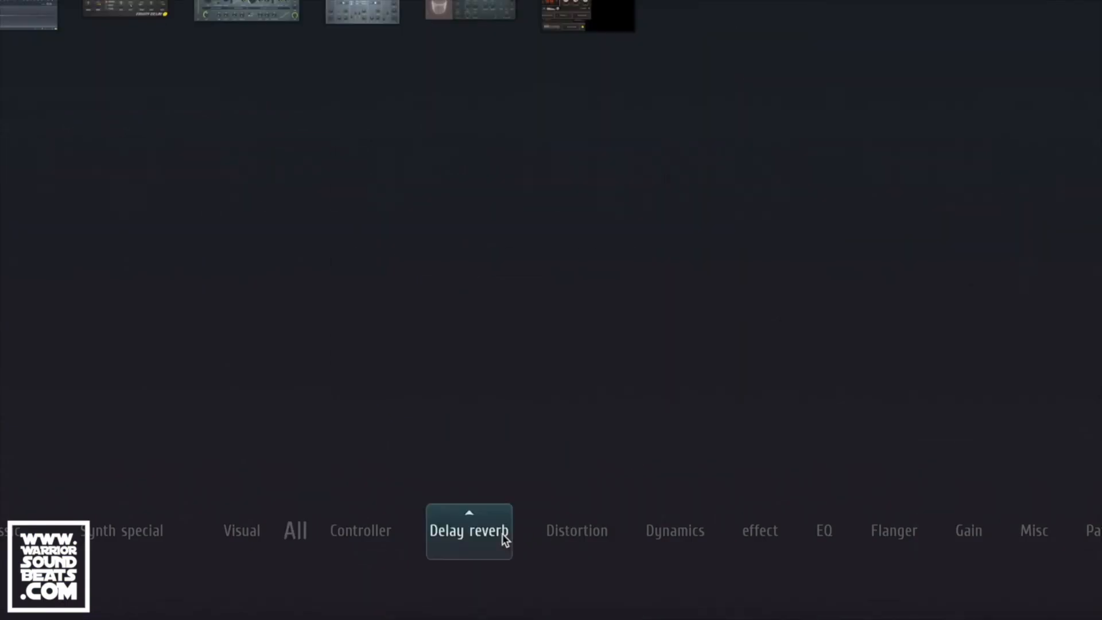
key("F8")
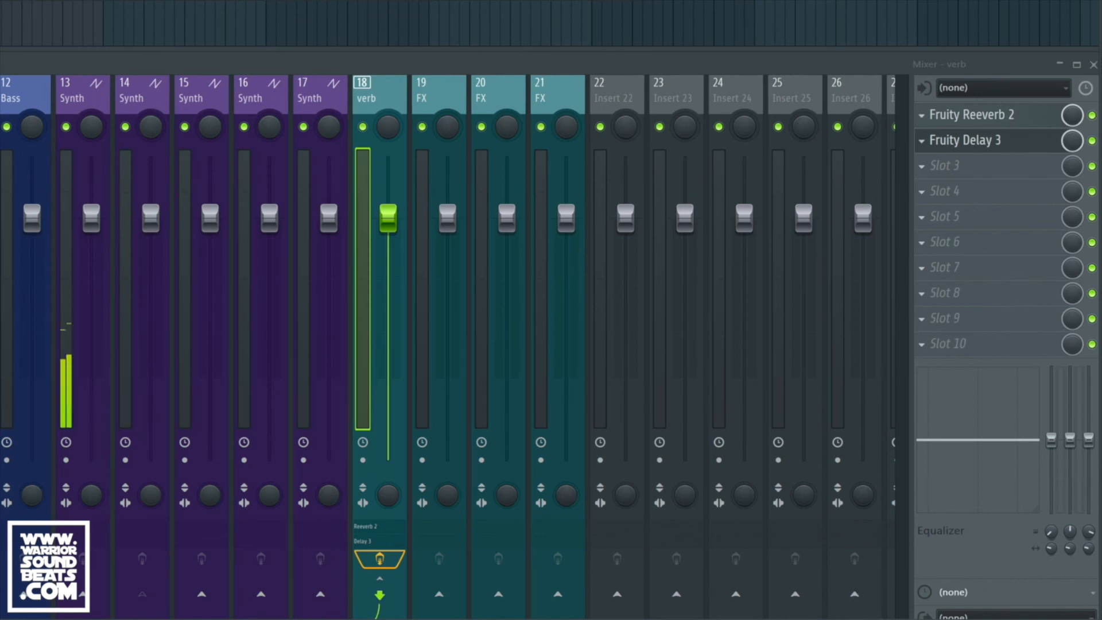
Solo the verb track and Synth track 14 in turn to compare wet and dry sound, and unmute all tracks again.
right_click(362, 127)
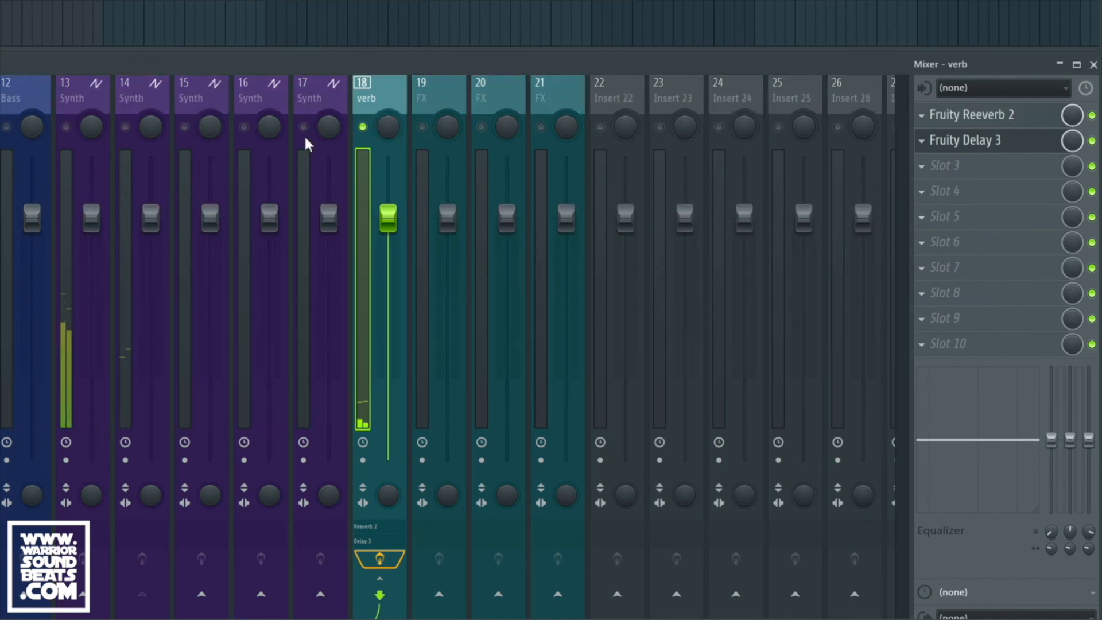
right_click(125, 126)
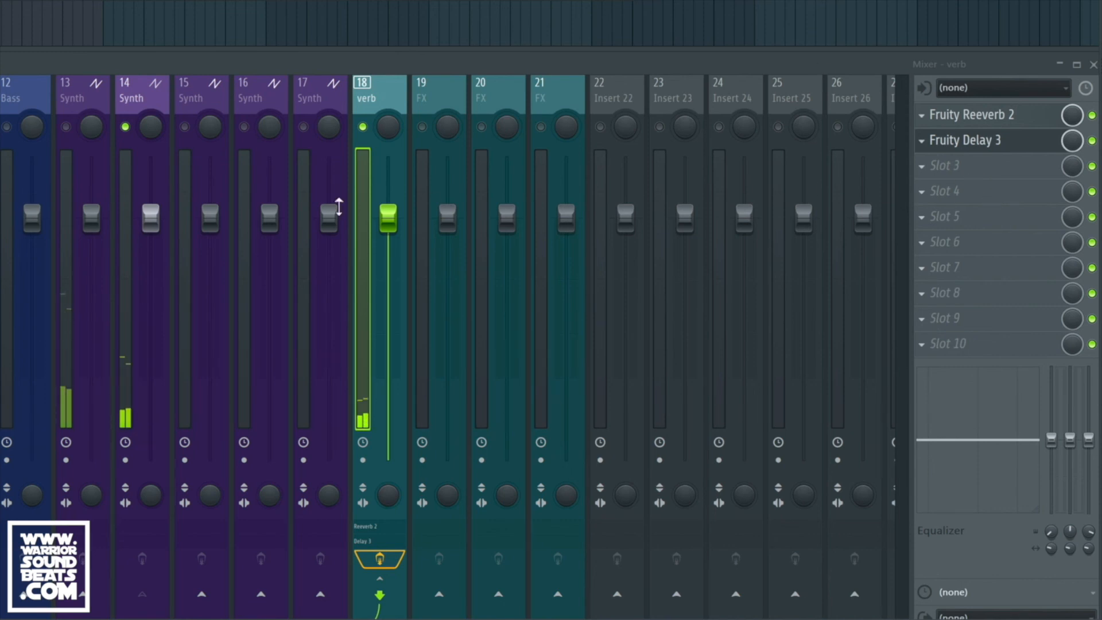
right_click(363, 127)
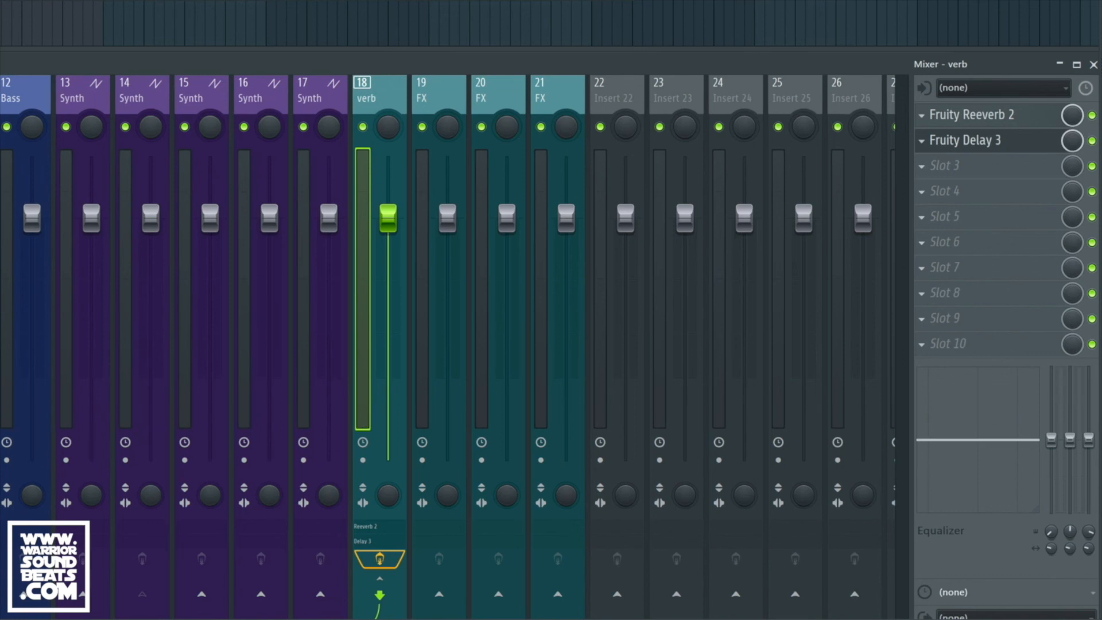
right_click(127, 133)
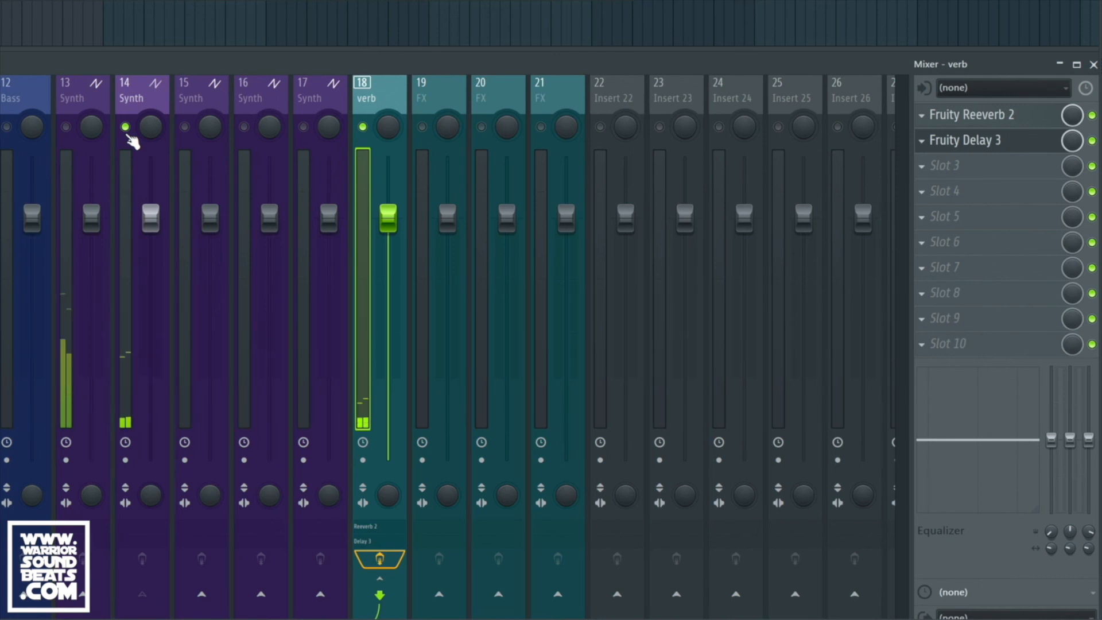
right_click(127, 134)
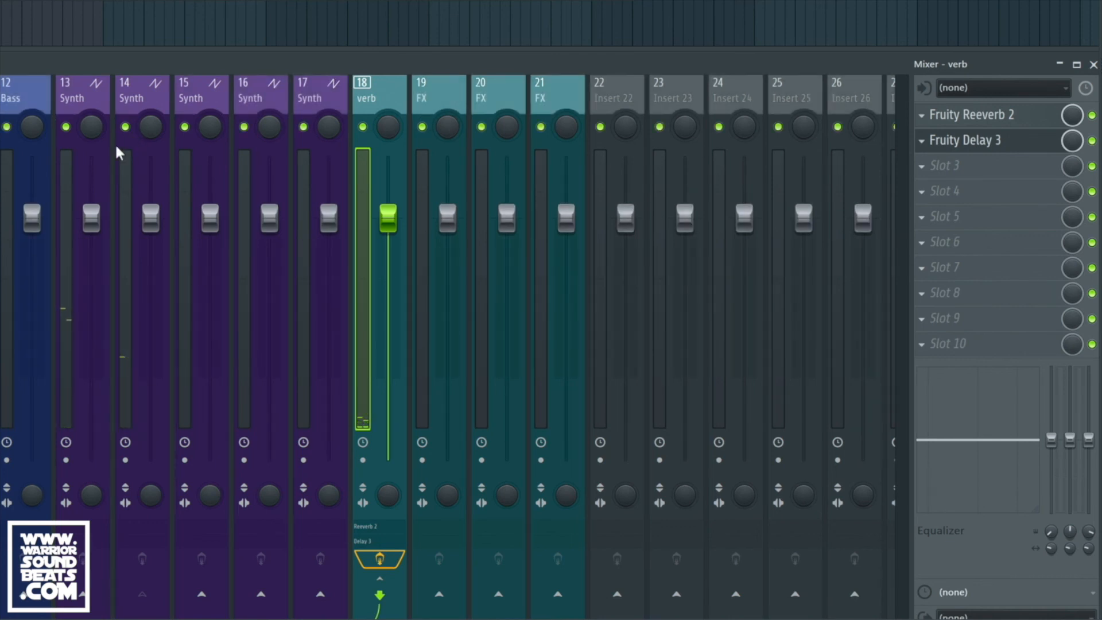
Send Synth track 13 to the verb track at a reduced send level and play the beat.
left_click(72, 182)
left_click(381, 595)
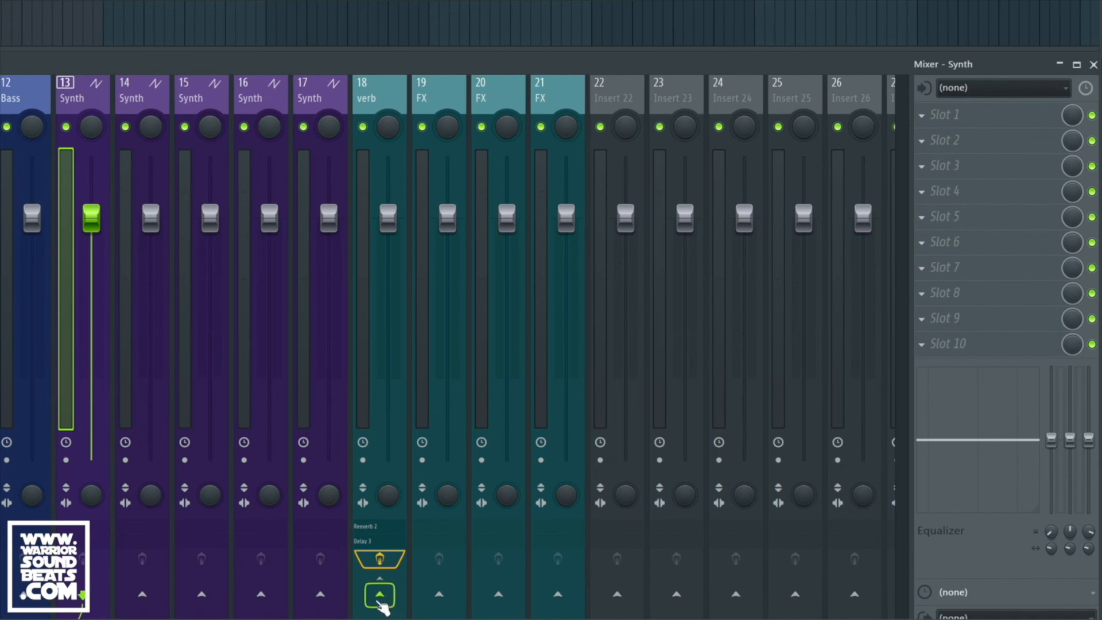
left_click_drag(380, 595, 380, 614)
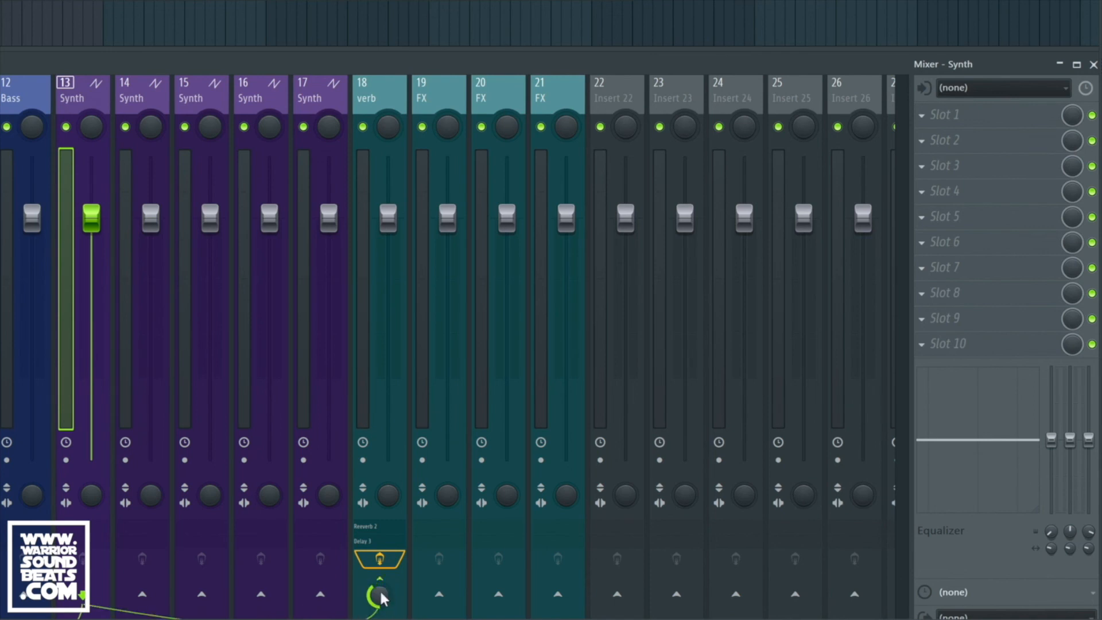
key("space")
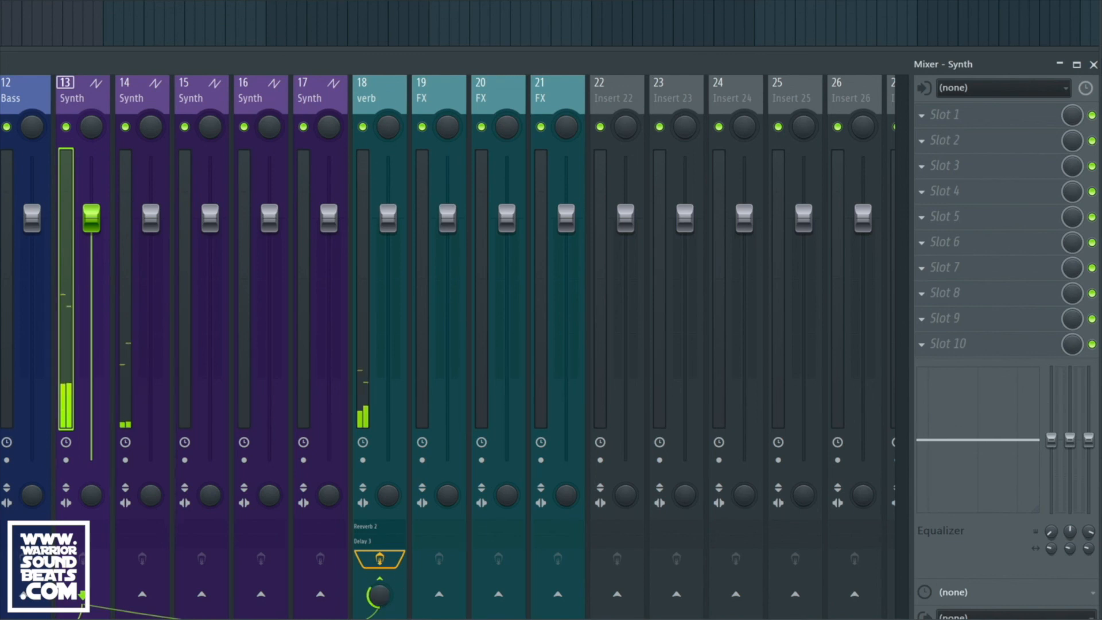
Solo the verb track to hear the combined reverb and delay from both synths, and release the solo.
left_click(373, 159)
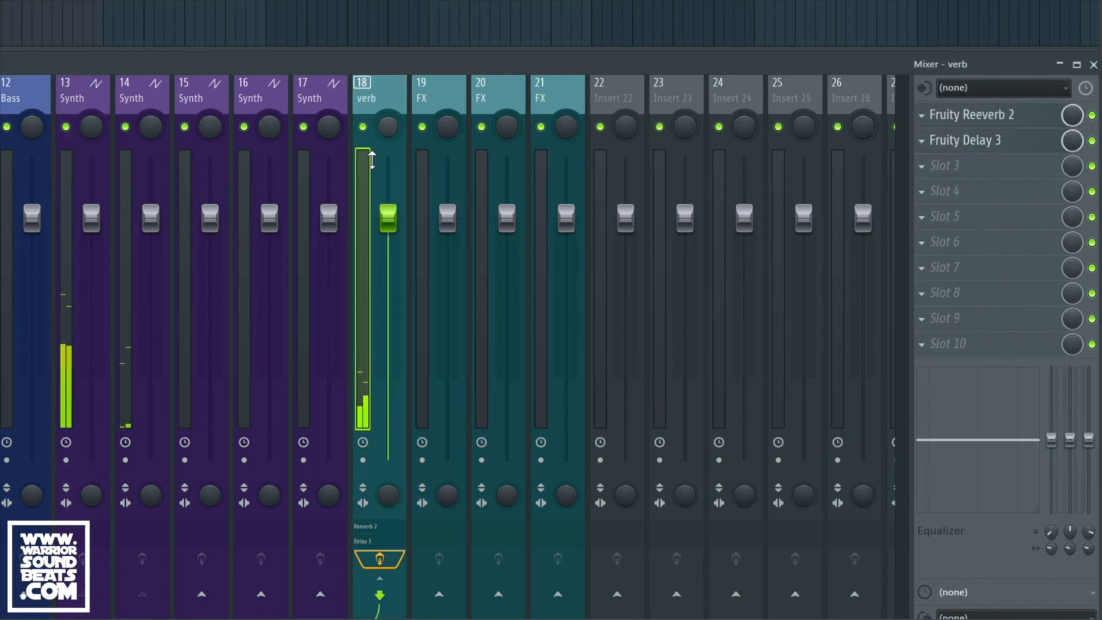
right_click(363, 126)
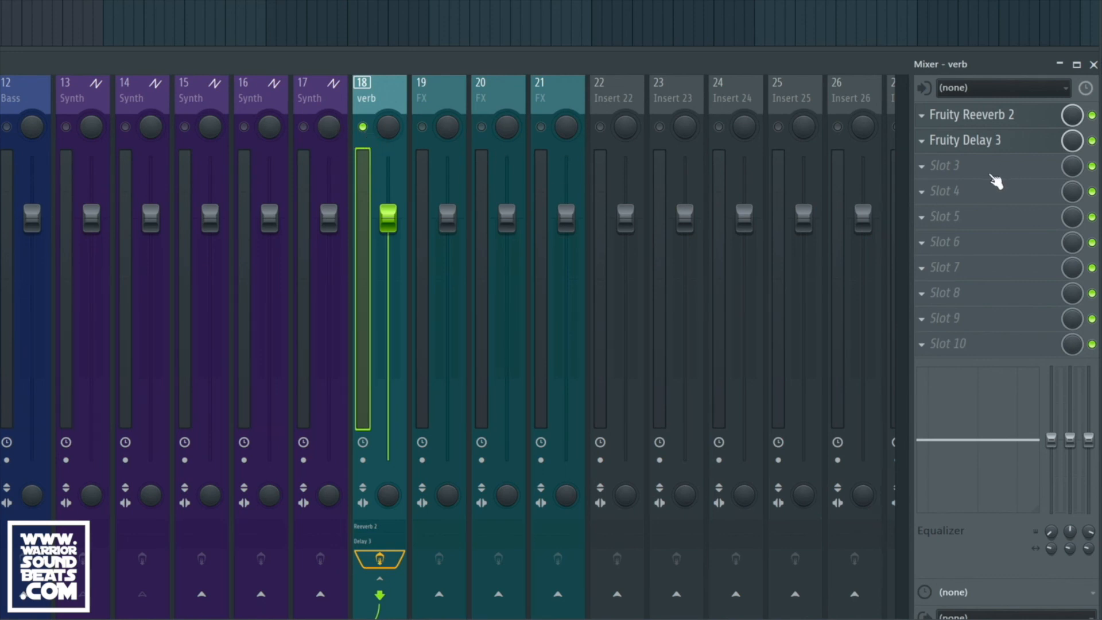
right_click(363, 127)
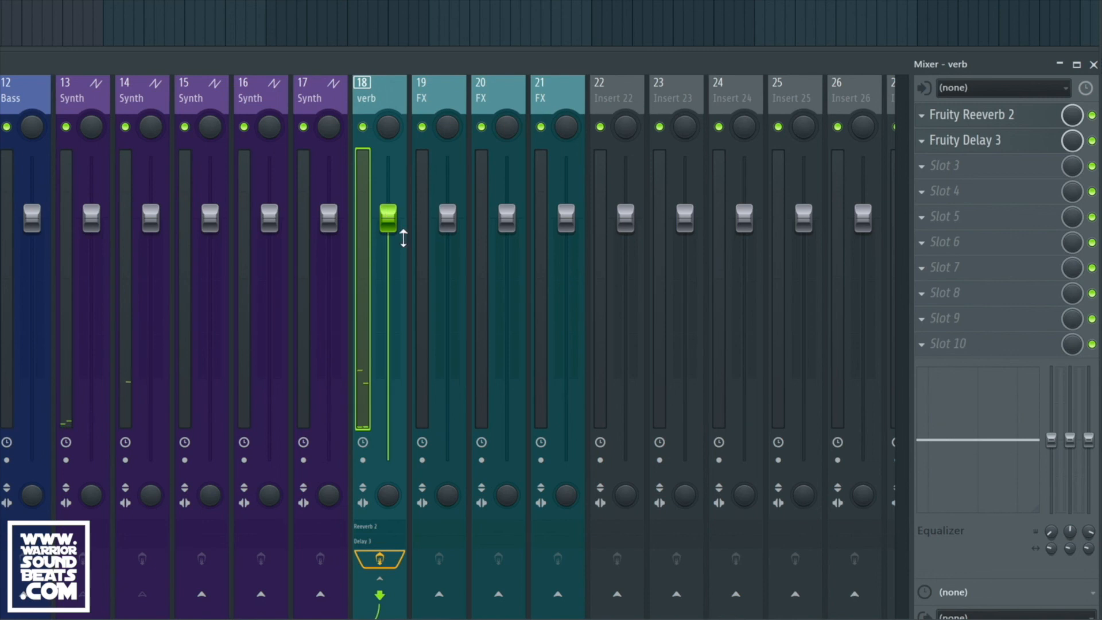
Load Fruity Limiter into the verb track's third effect slot and move its window clear above the mixer.
left_click(953, 167)
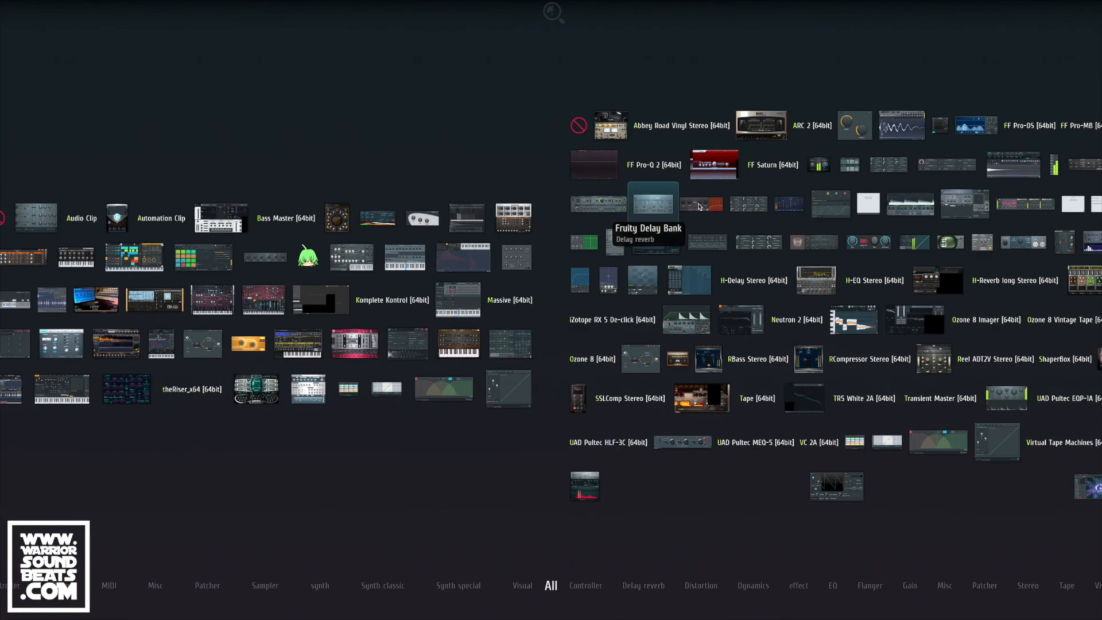
left_click(910, 206)
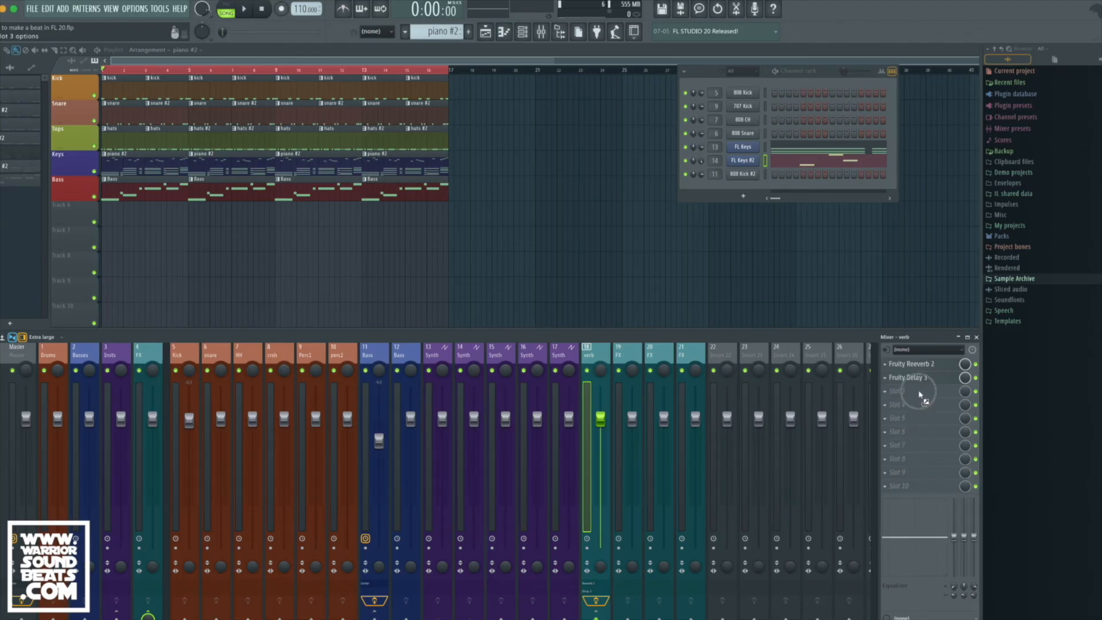
left_click_drag(921, 395, 923, 395)
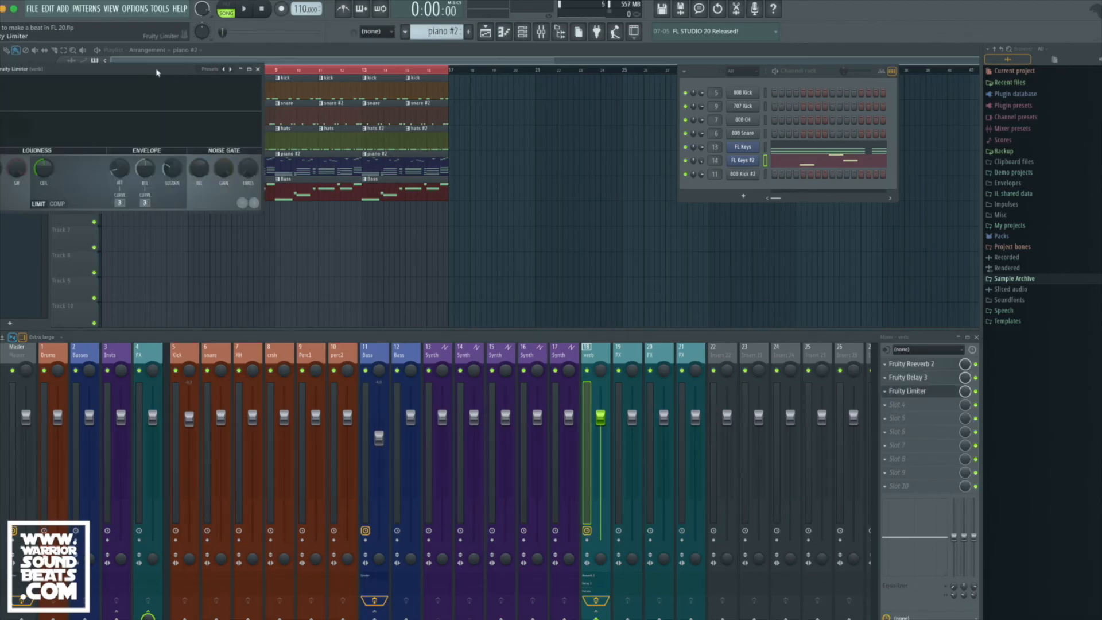
left_click_drag(159, 69, 561, 191)
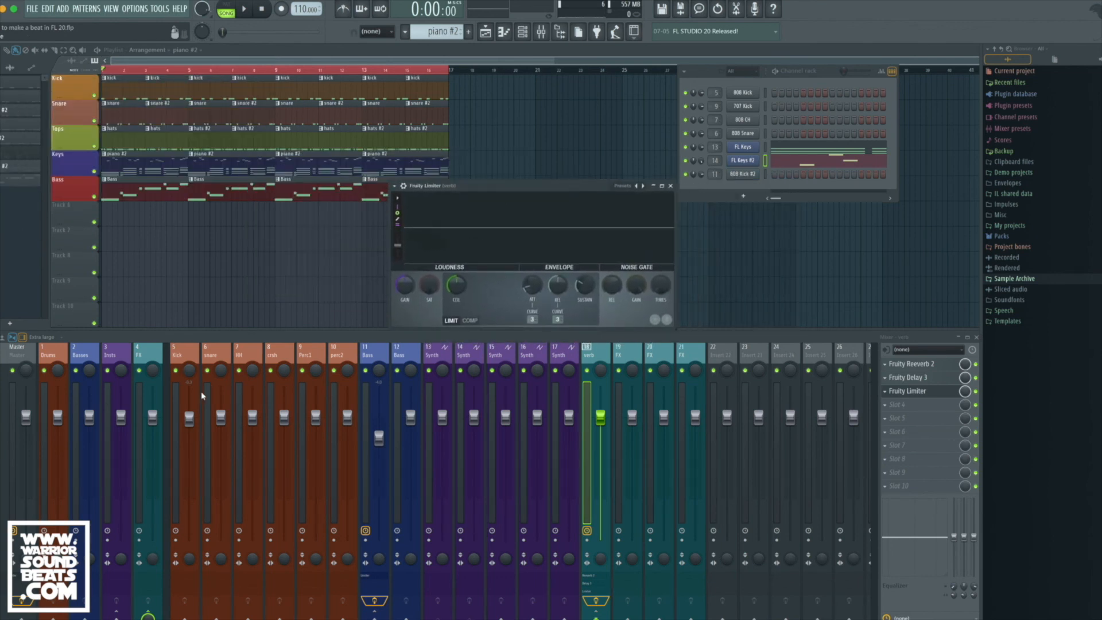
Sidechain the Drums track 1 to the verb track.
left_click(41, 400)
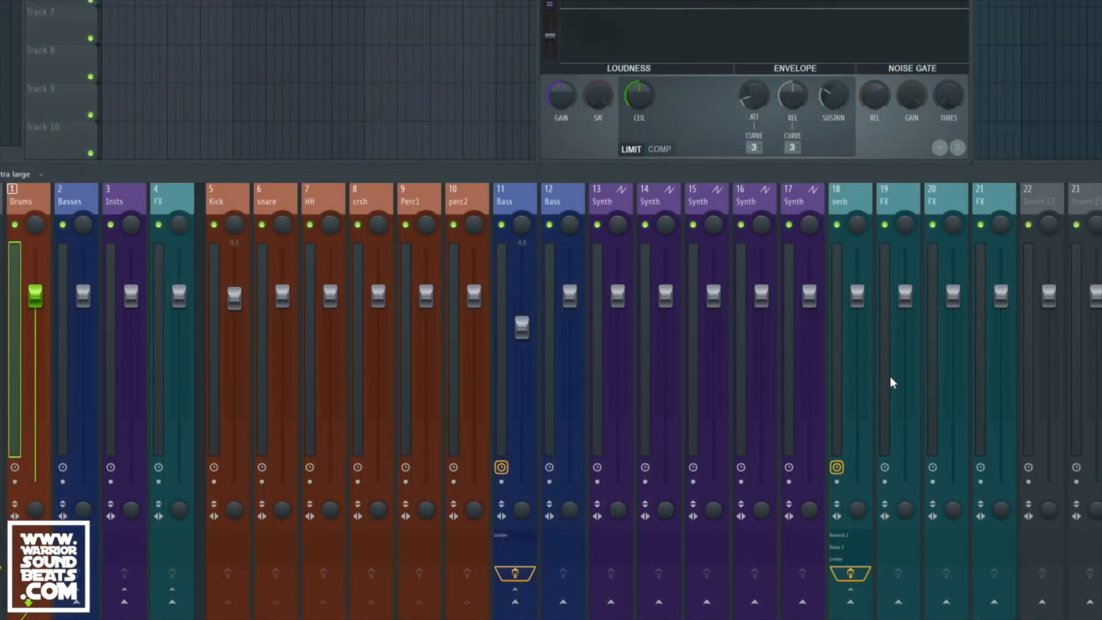
right_click(858, 612)
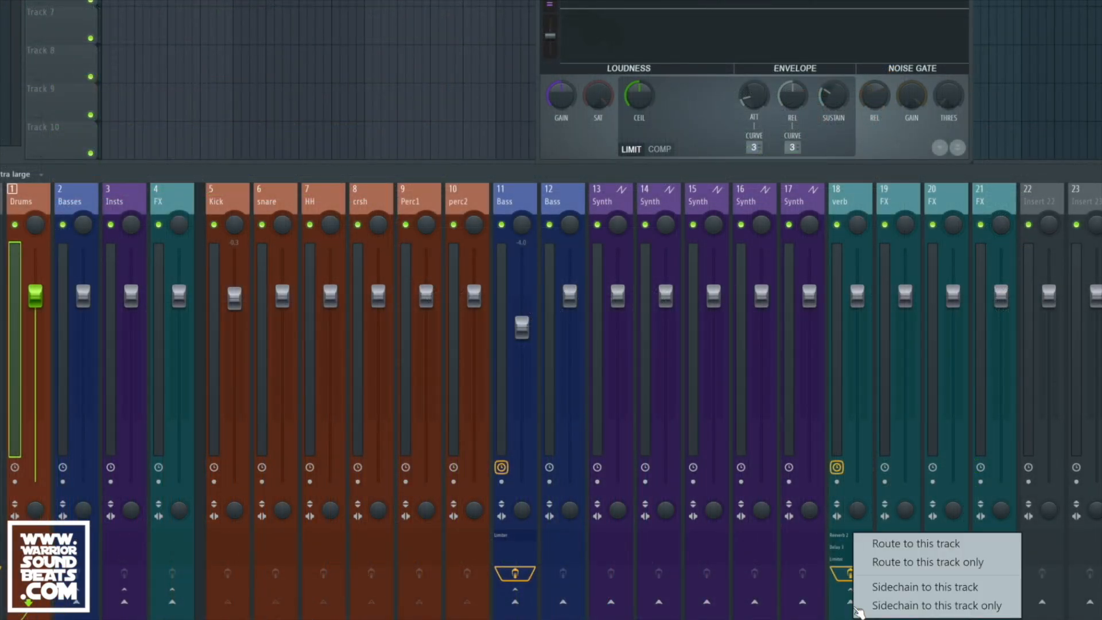
left_click(913, 588)
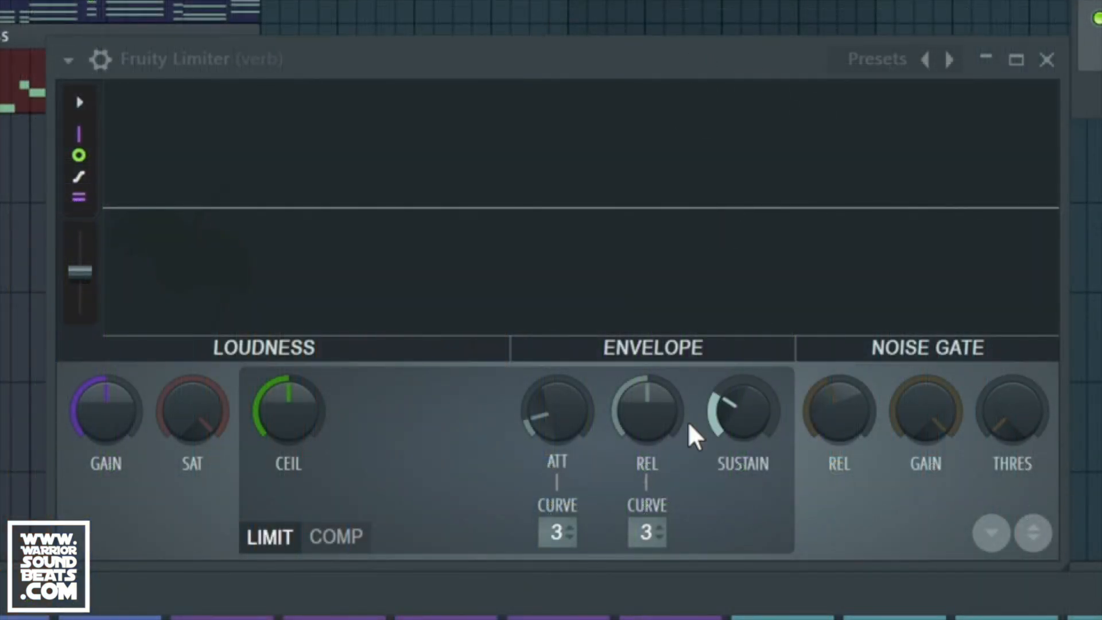
Set the verb track's Fruity Limiter to COMP mode with sidechain input 1.
left_click(352, 539)
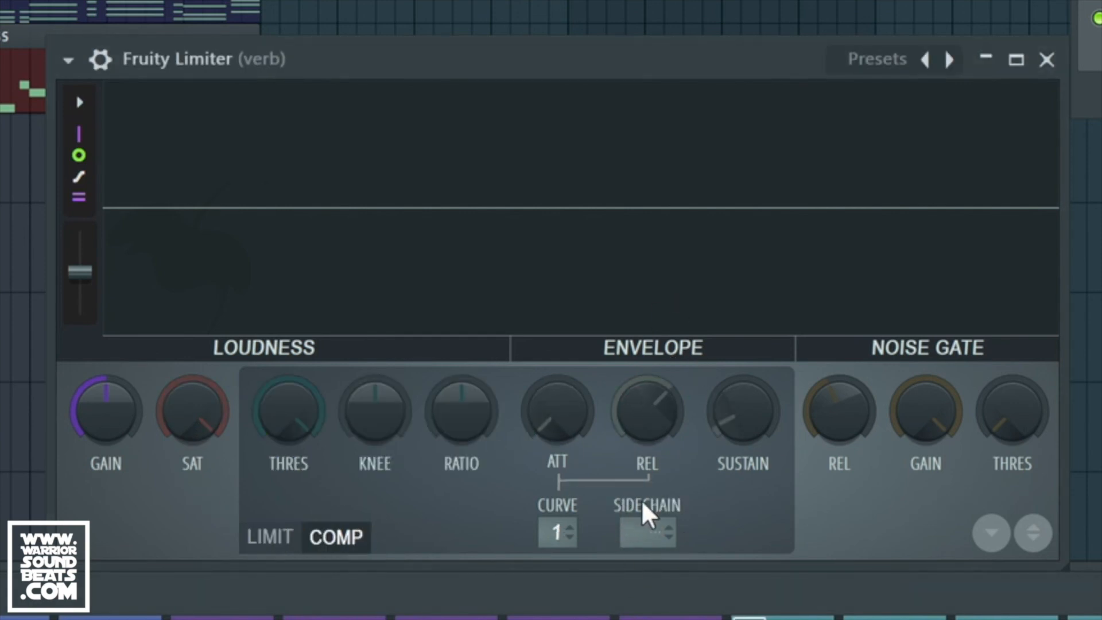
left_click(647, 533)
left_click(724, 603)
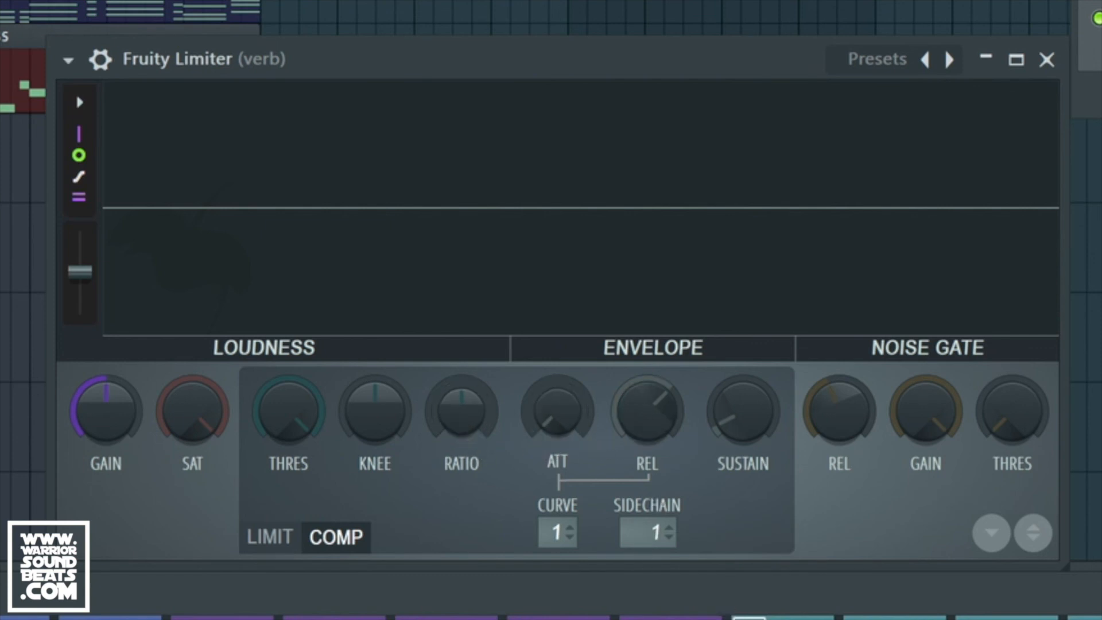
Lower the limiter's compression threshold and raise its ratio so the drums duck the verb track.
left_click_drag(439, 437, 438, 382)
mouse_move(292, 431)
left_mouse_down()
mouse_move(292, 445)
mouse_move(291, 425)
left_mouse_up()
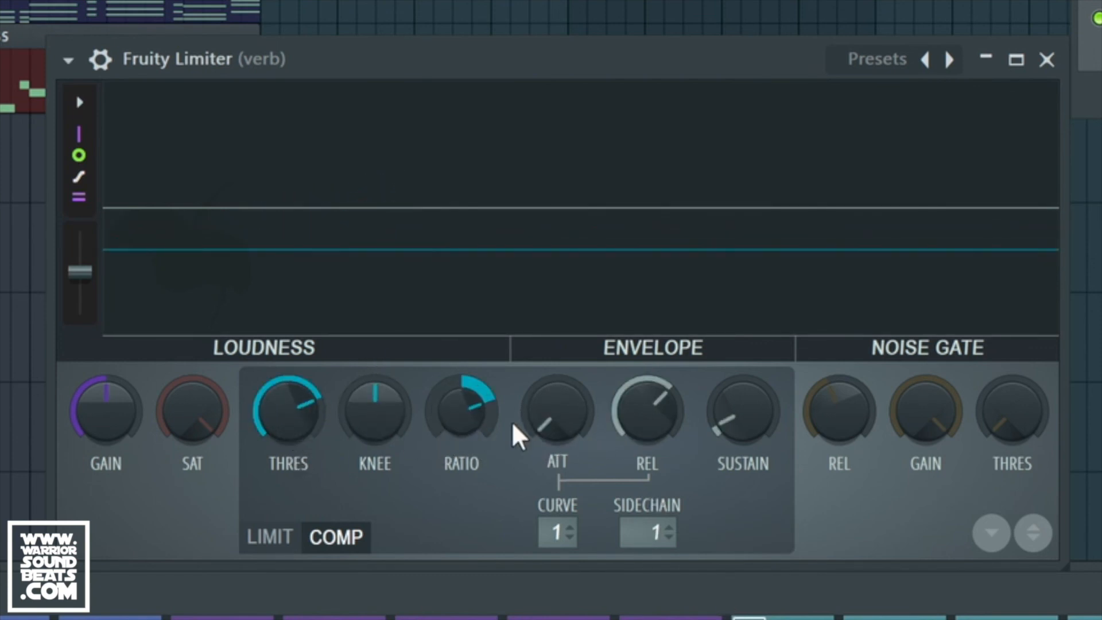
left_click_drag(468, 427, 467, 418)
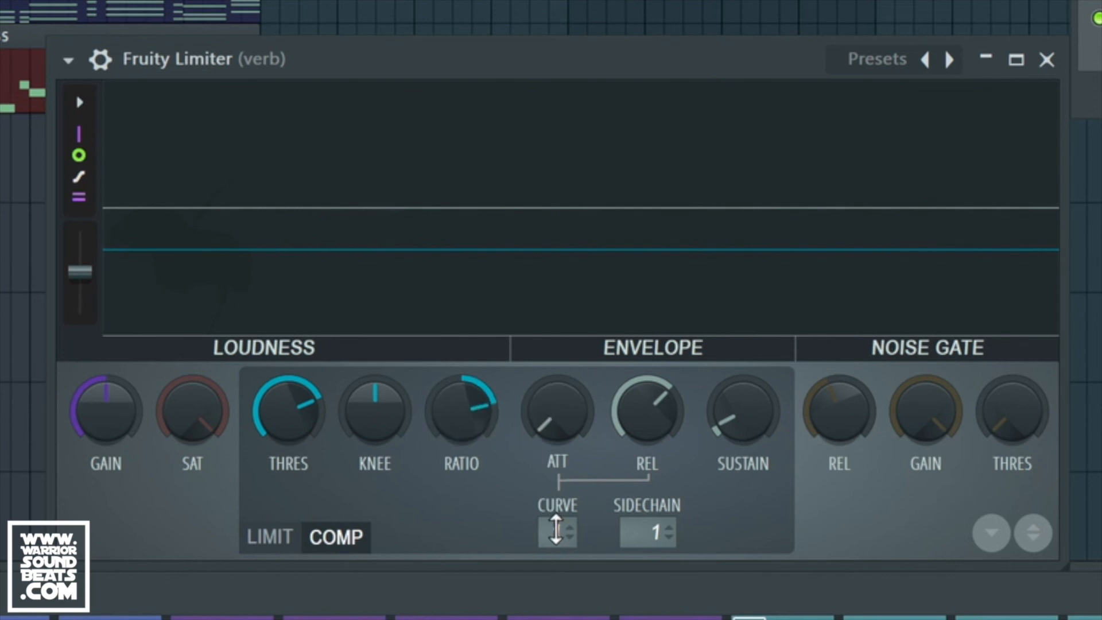
Play back the beat to check the ducking in the verb track's Fruity Limiter, close the limiter and listen to the full mix.
key("space")
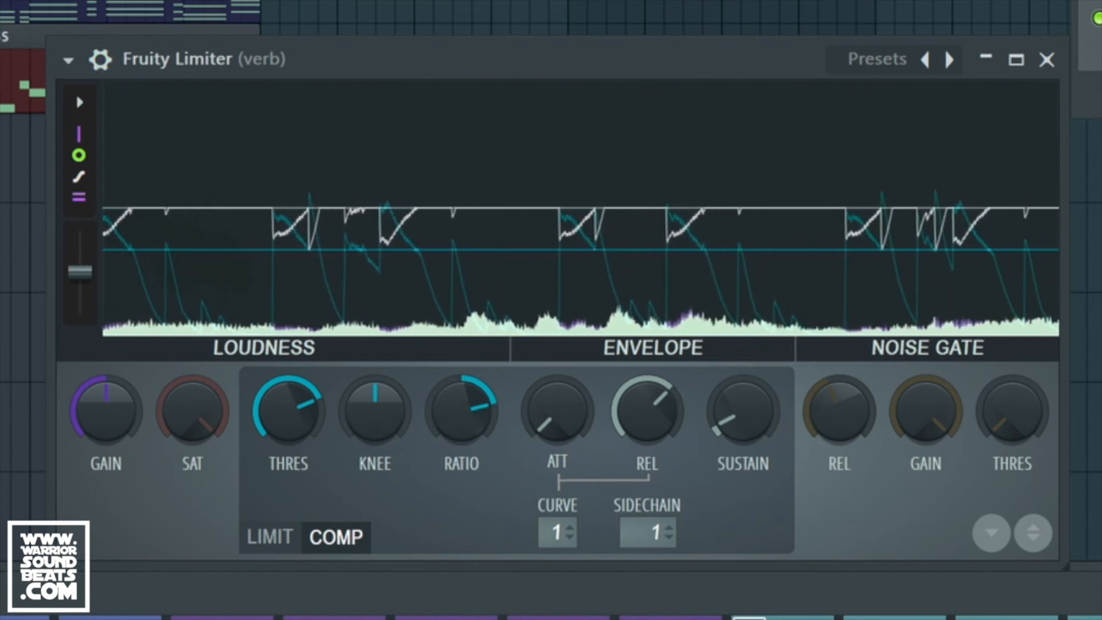
key("alt+Tab")
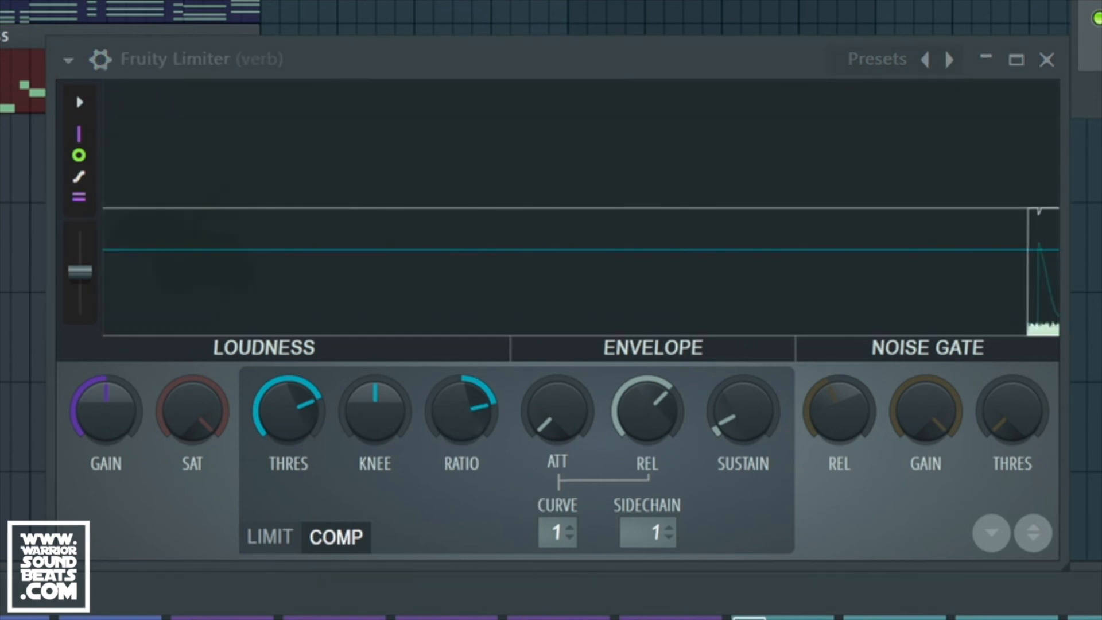
key("space")
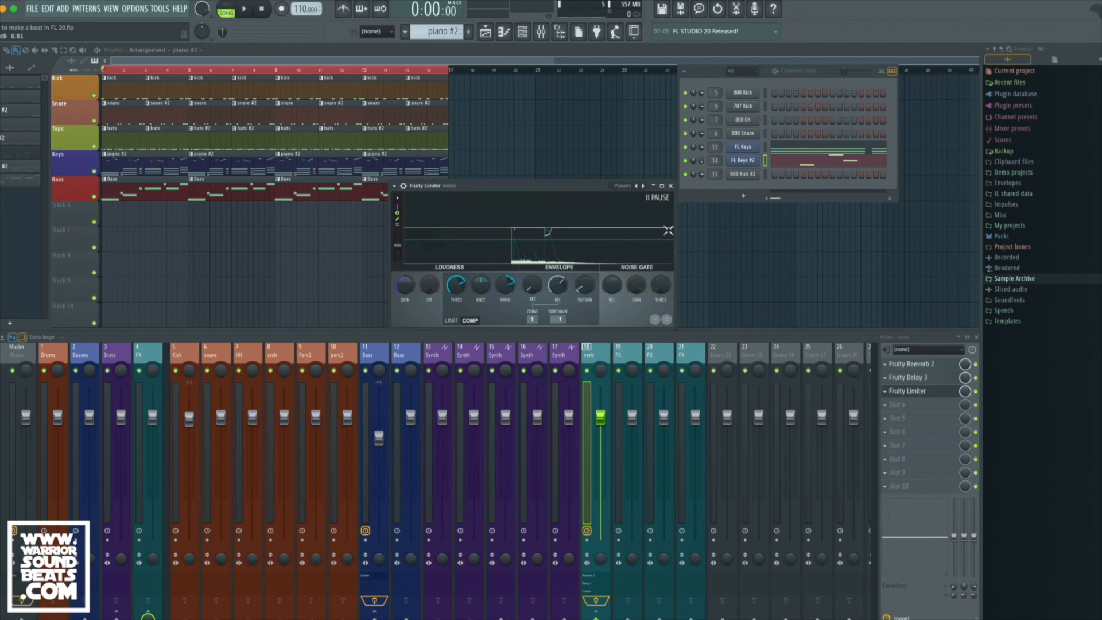
left_click(671, 185)
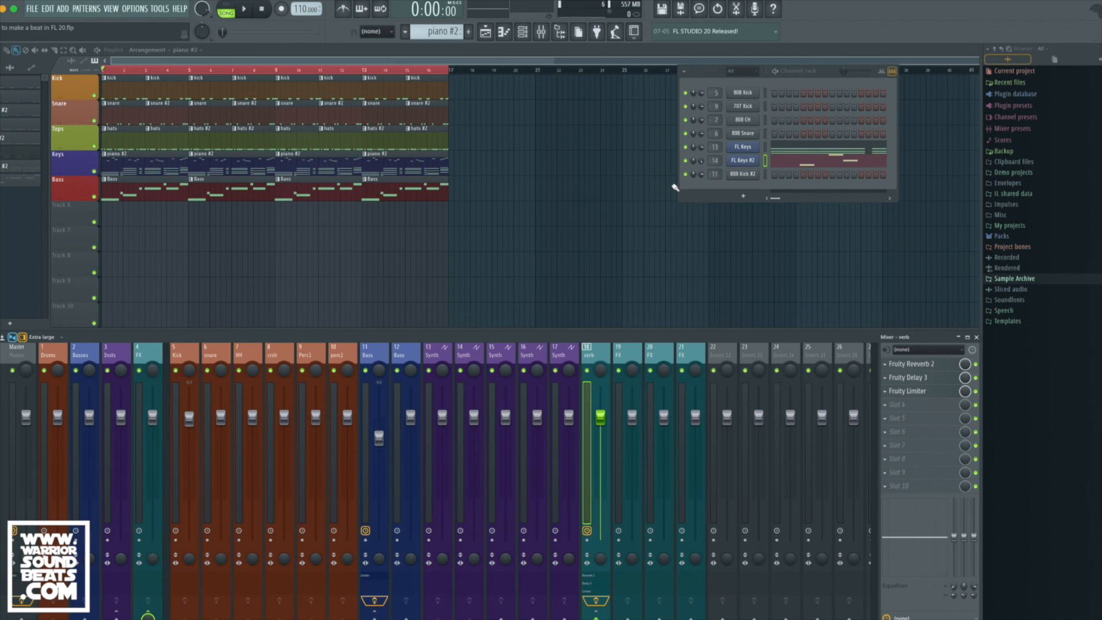
key("space")
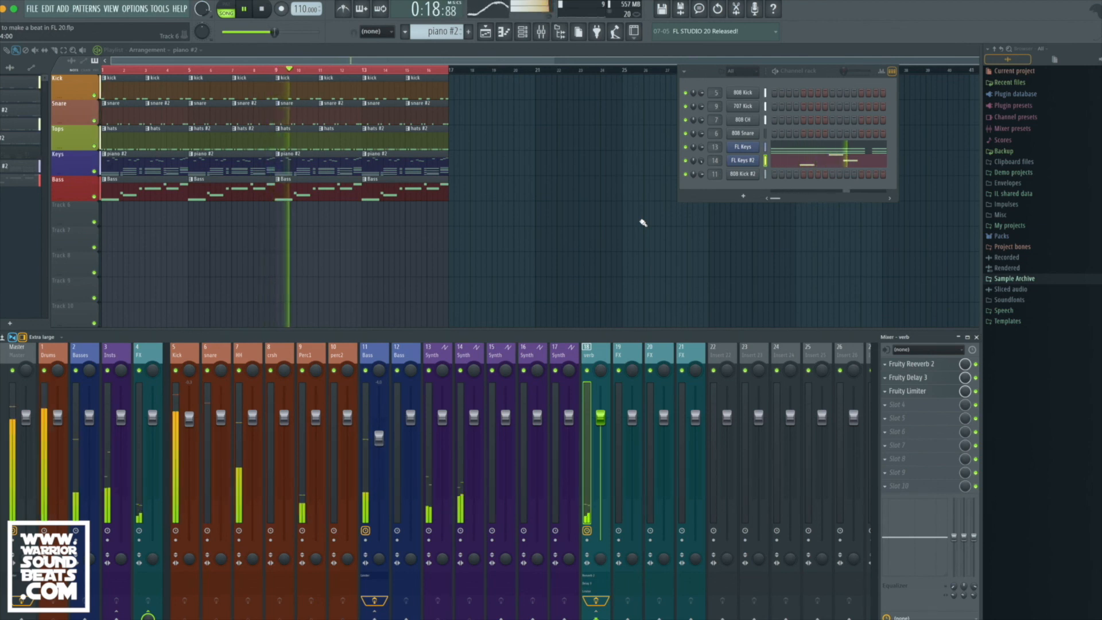
key("space")
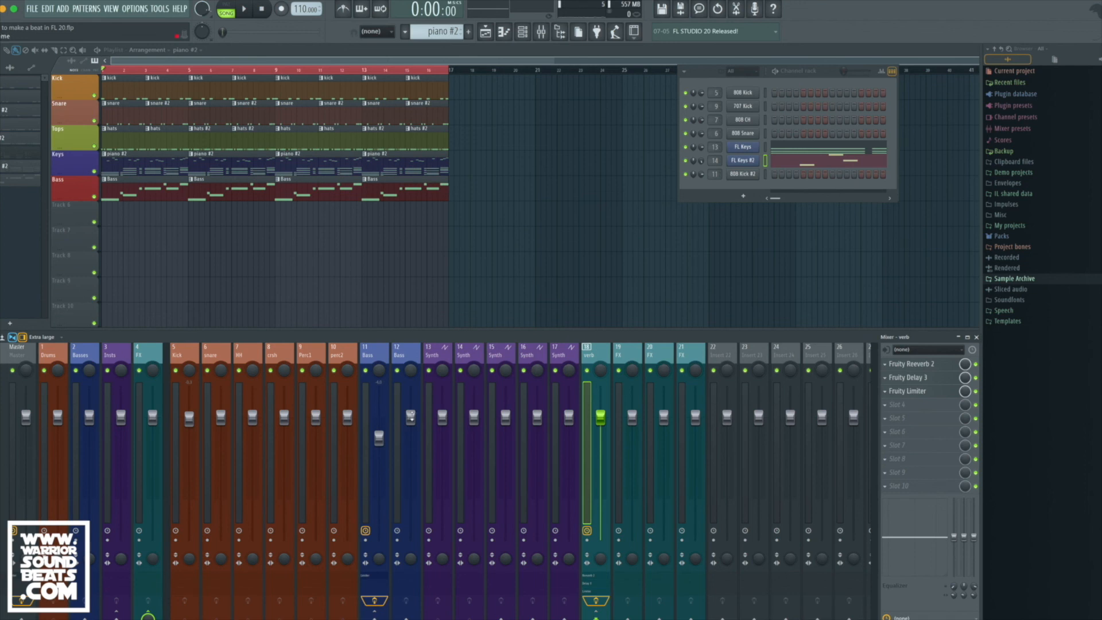
Select mixer tracks 5 to 18 together, pull all their faders fully down, and reselect only the Kick track.
left_click(177, 408)
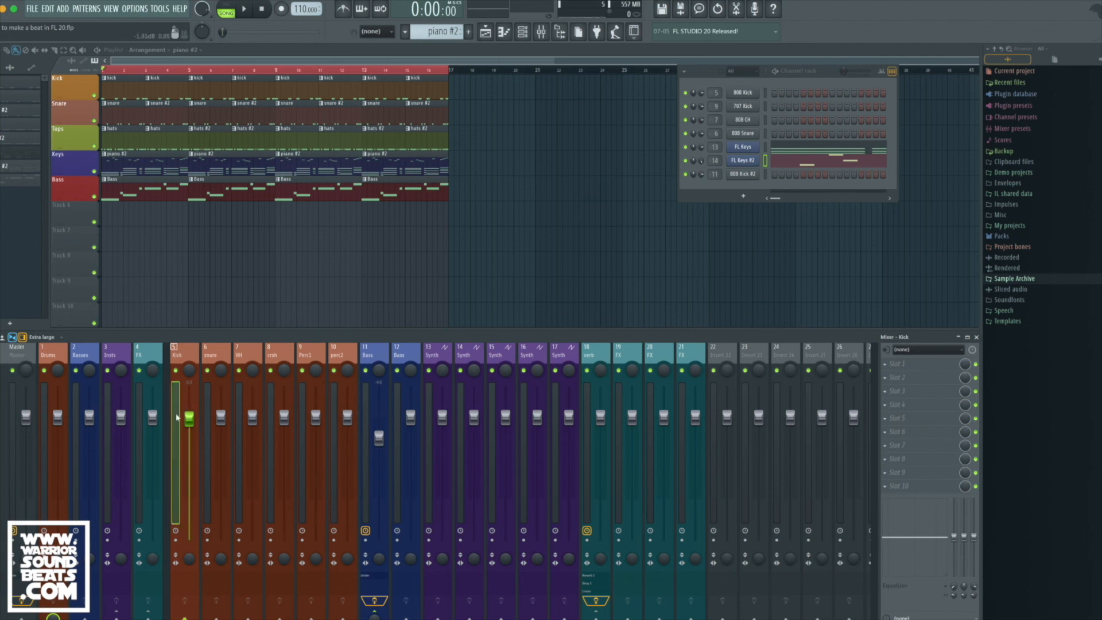
left_click(185, 405)
left_click_drag(179, 408, 603, 417)
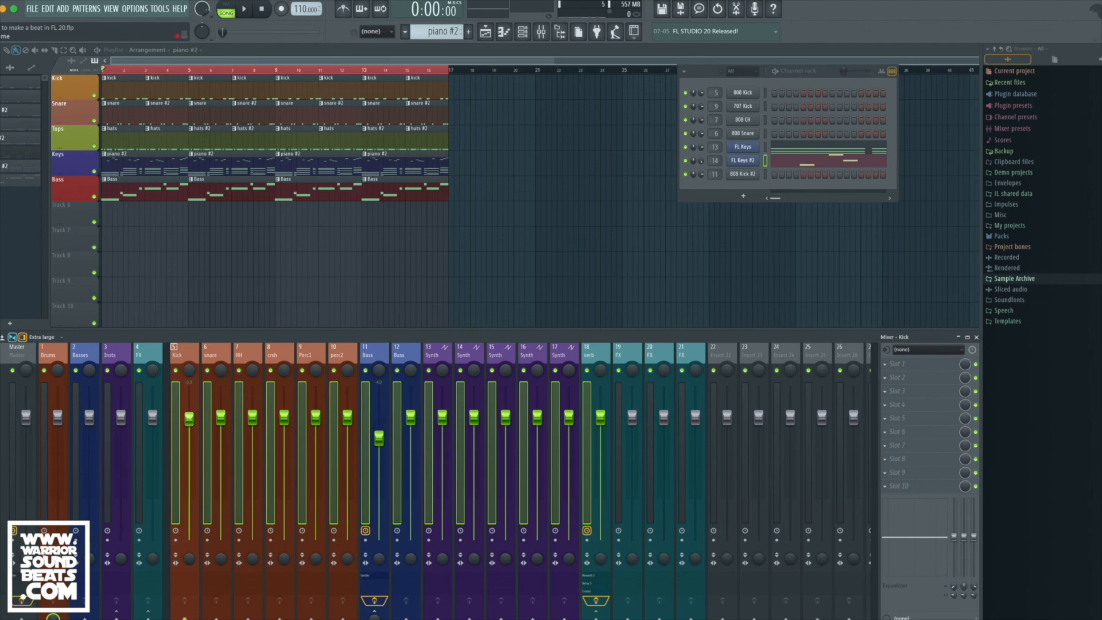
left_click_drag(188, 418, 189, 541)
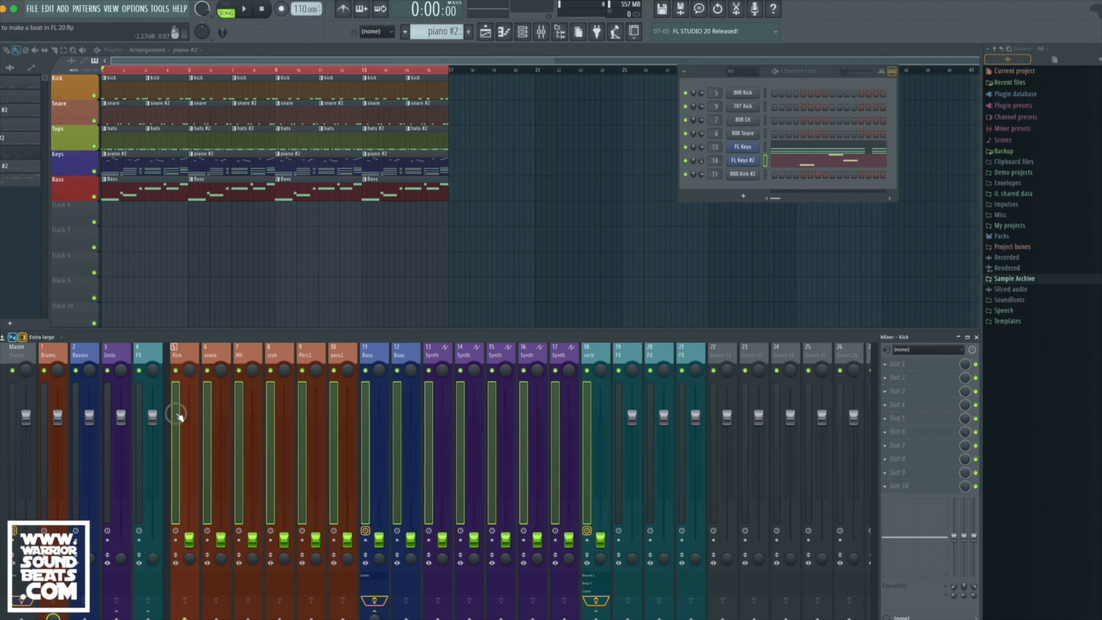
left_click(620, 415)
left_click(175, 419)
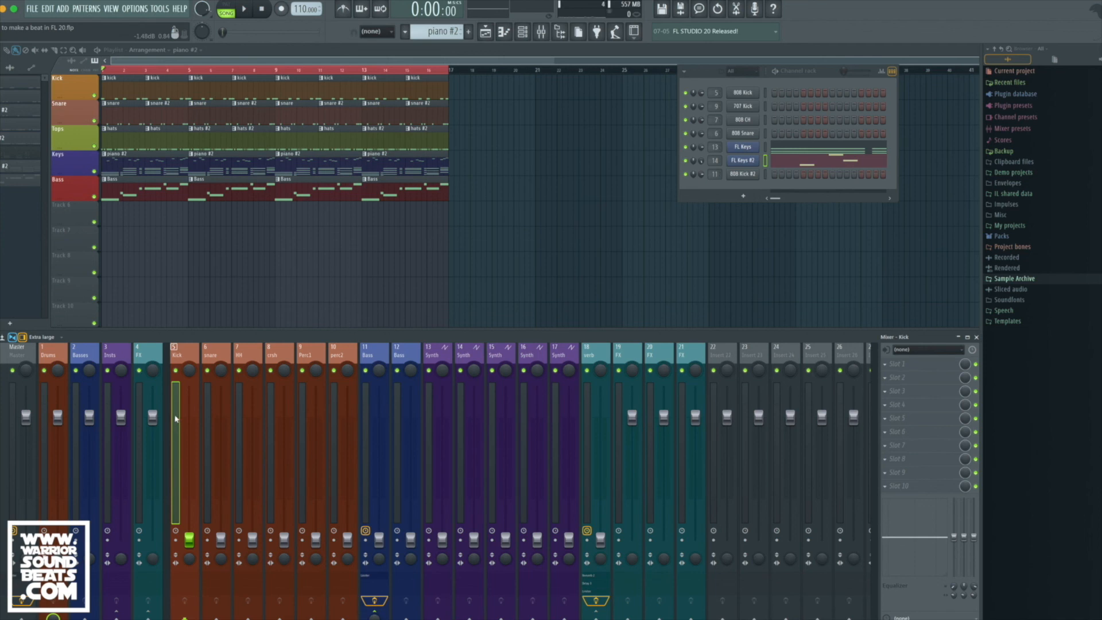
During playback, raise the Kick and snare faders and bring HH to about -7.1 dB, keeping the crash track fully down.
key("space")
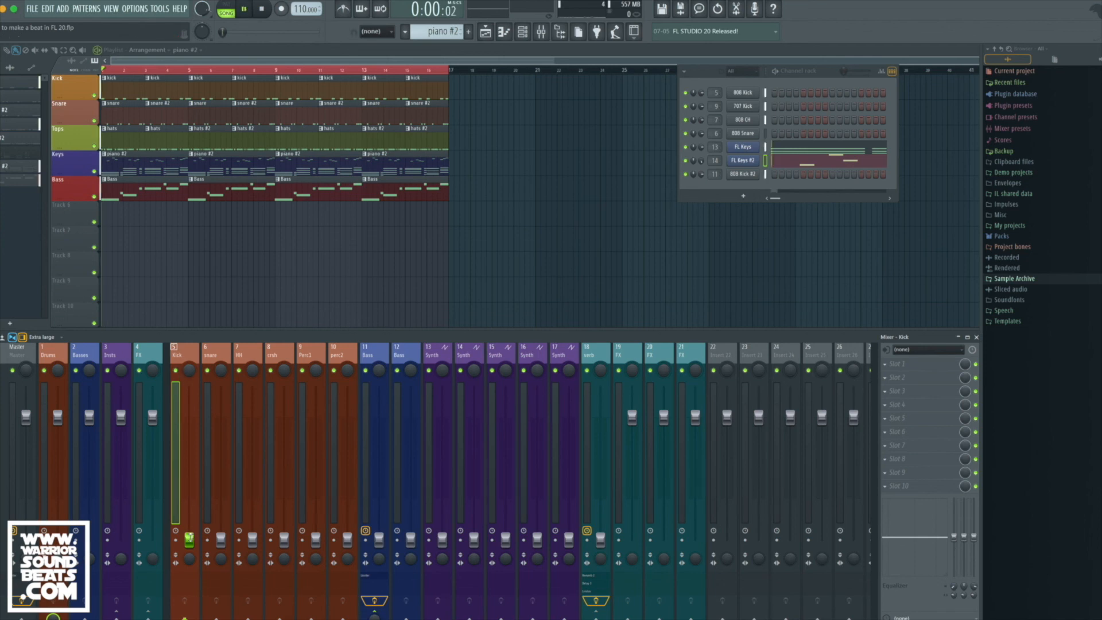
left_click_drag(189, 539, 189, 443)
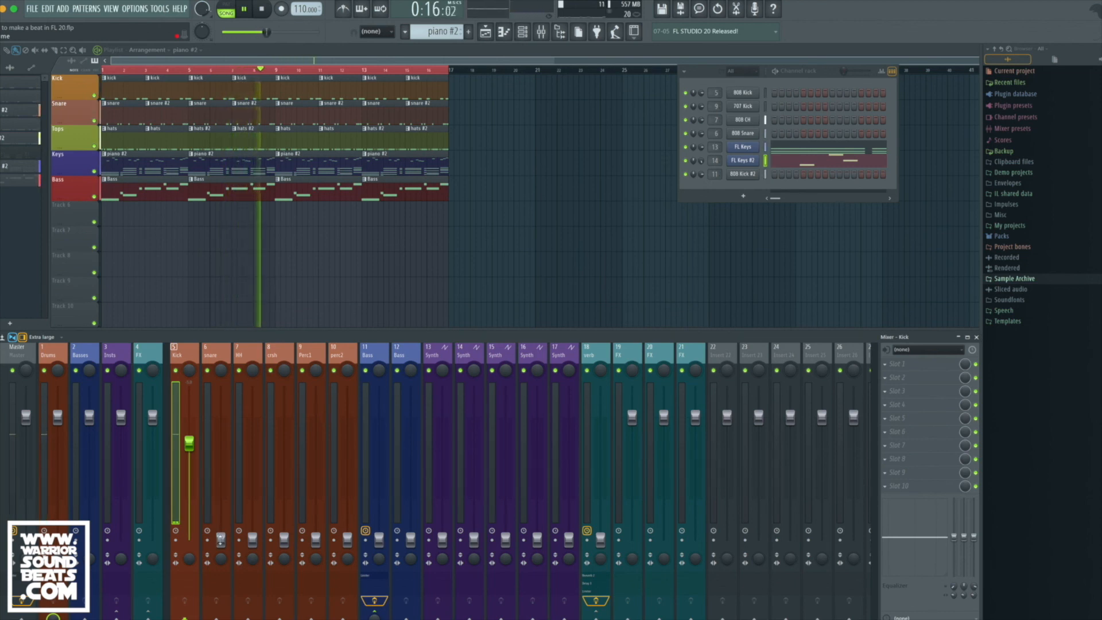
left_click_drag(220, 540, 221, 461)
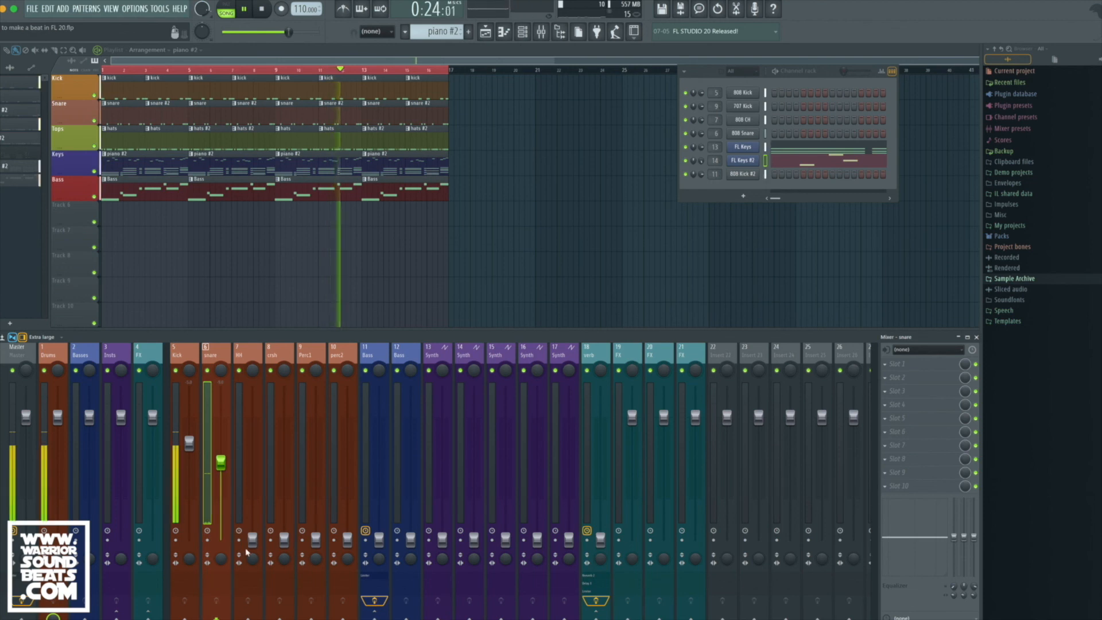
left_click_drag(252, 540, 252, 453)
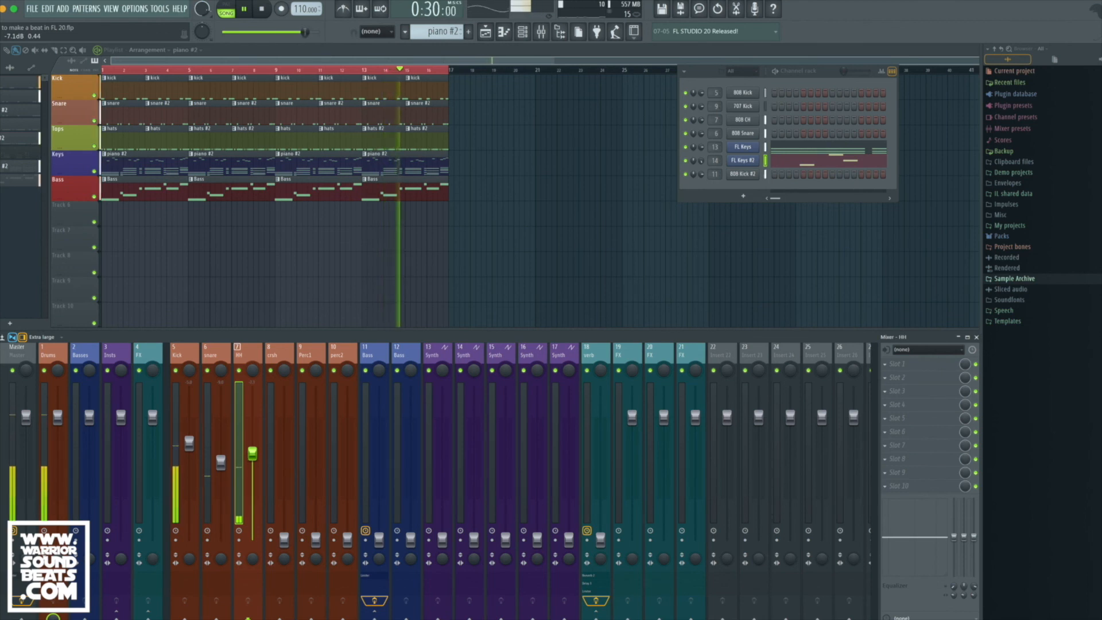
left_click_drag(253, 454, 252, 453)
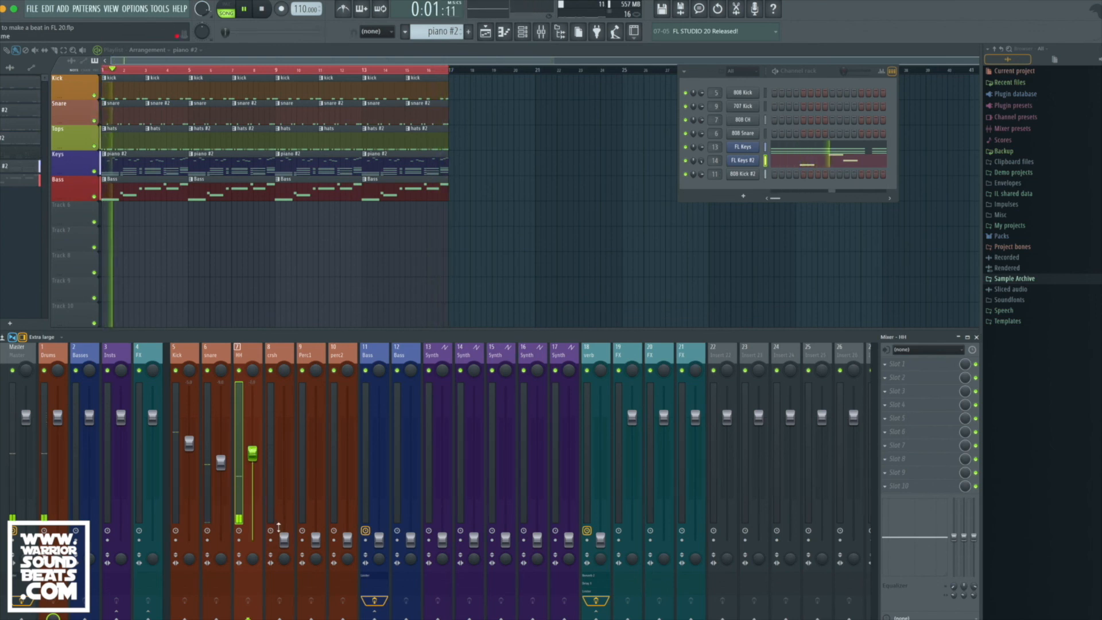
left_click_drag(285, 538, 284, 484)
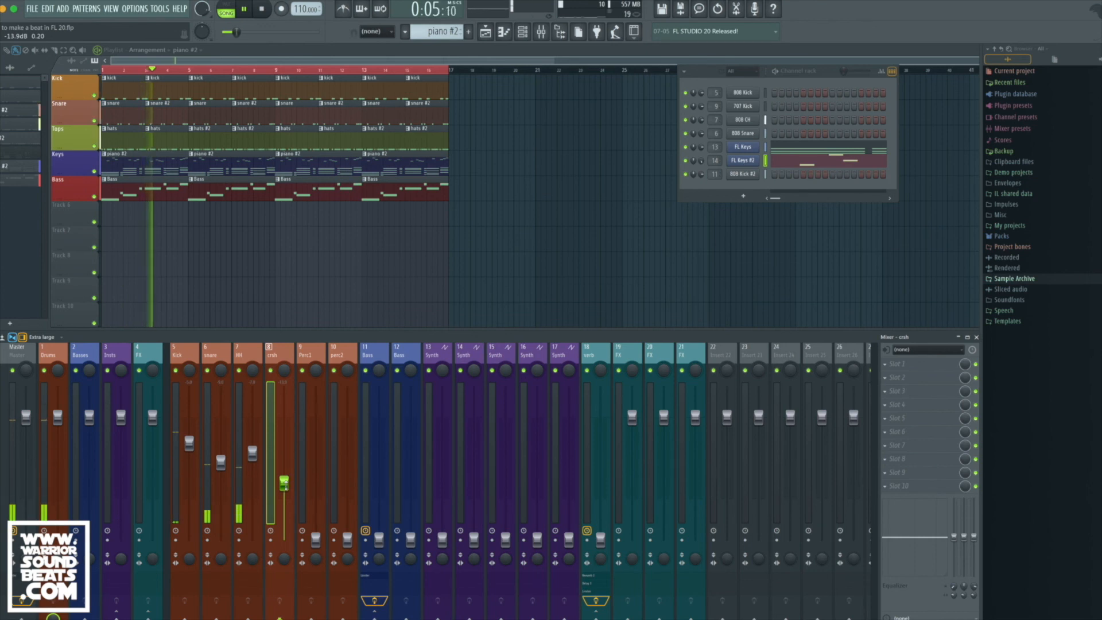
left_click_drag(284, 483, 284, 538)
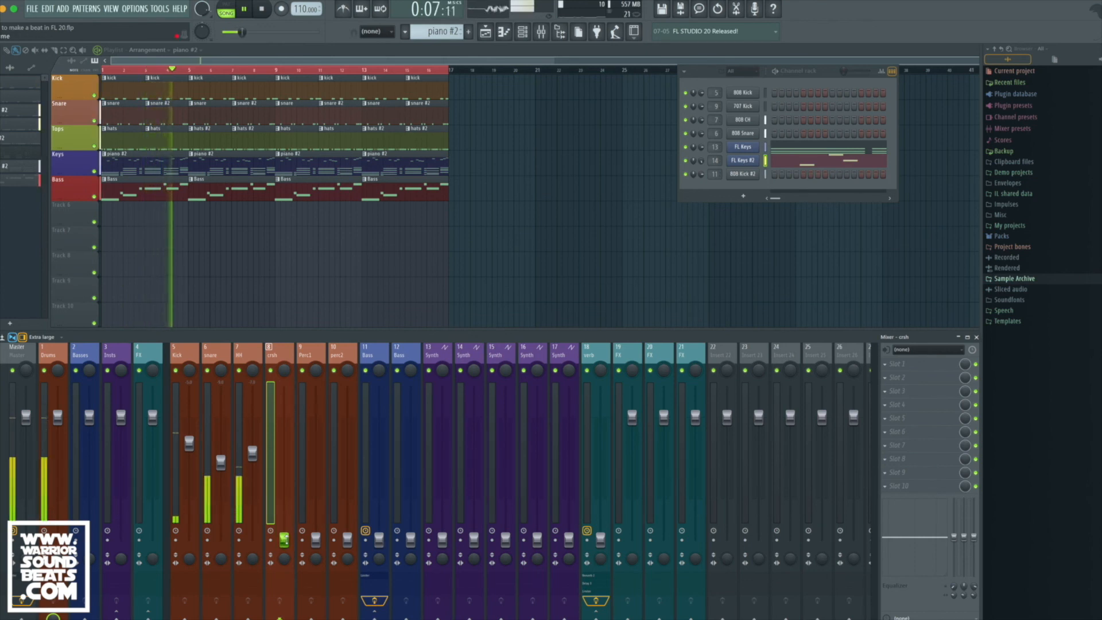
Raise the faders of Bass track 11, Synth tracks 13 and 14, and the verb track to balance them against the drums.
left_click_drag(379, 539, 379, 454)
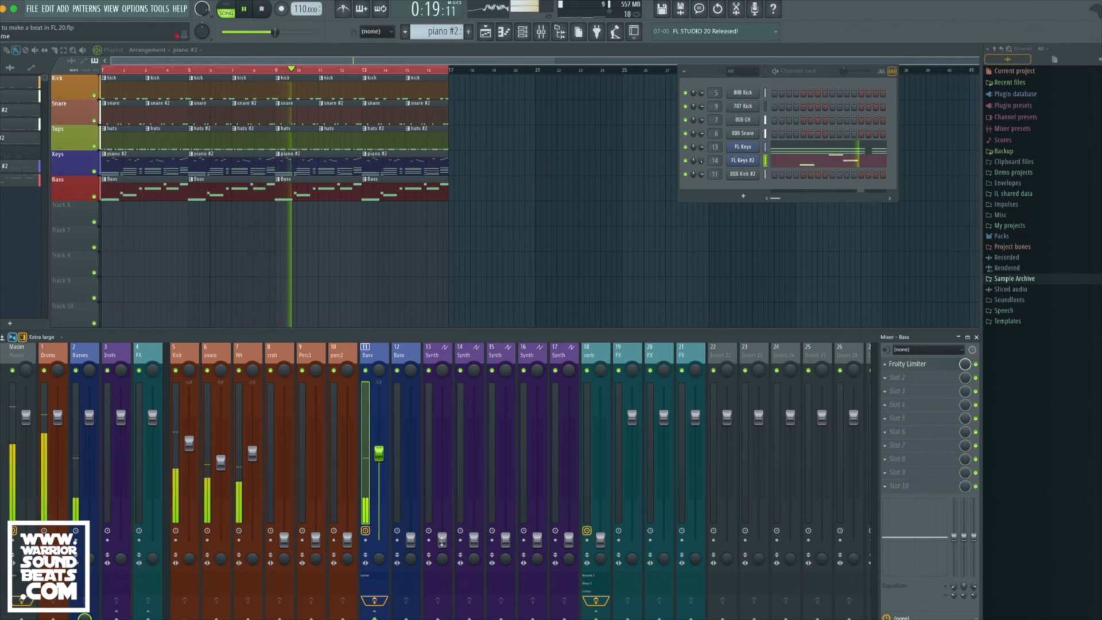
left_click_drag(442, 537, 474, 442)
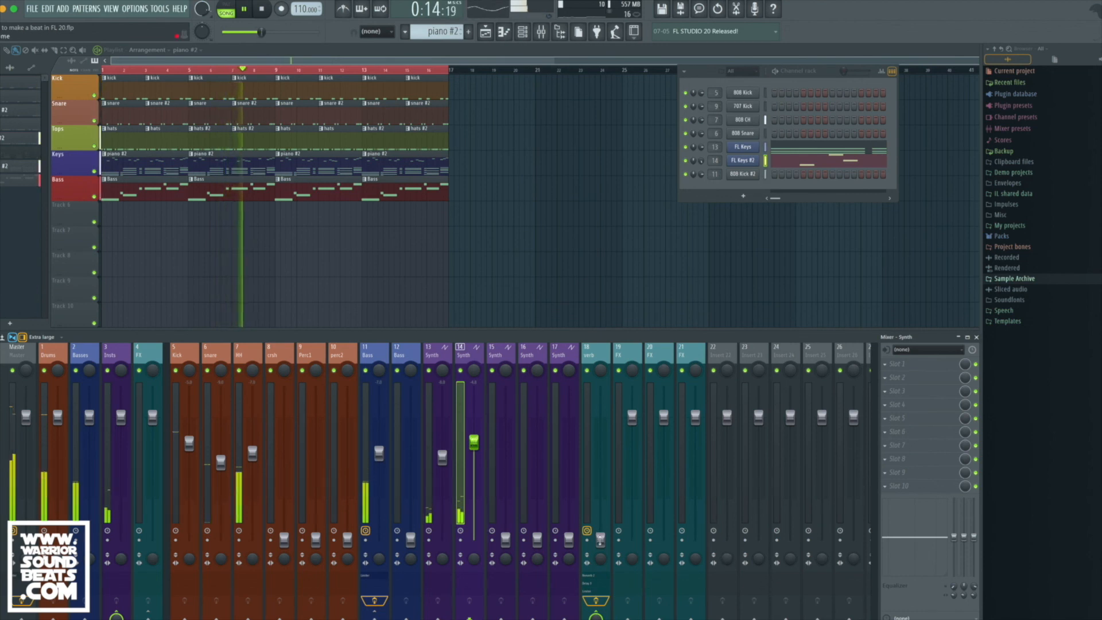
left_click_drag(601, 538, 601, 433)
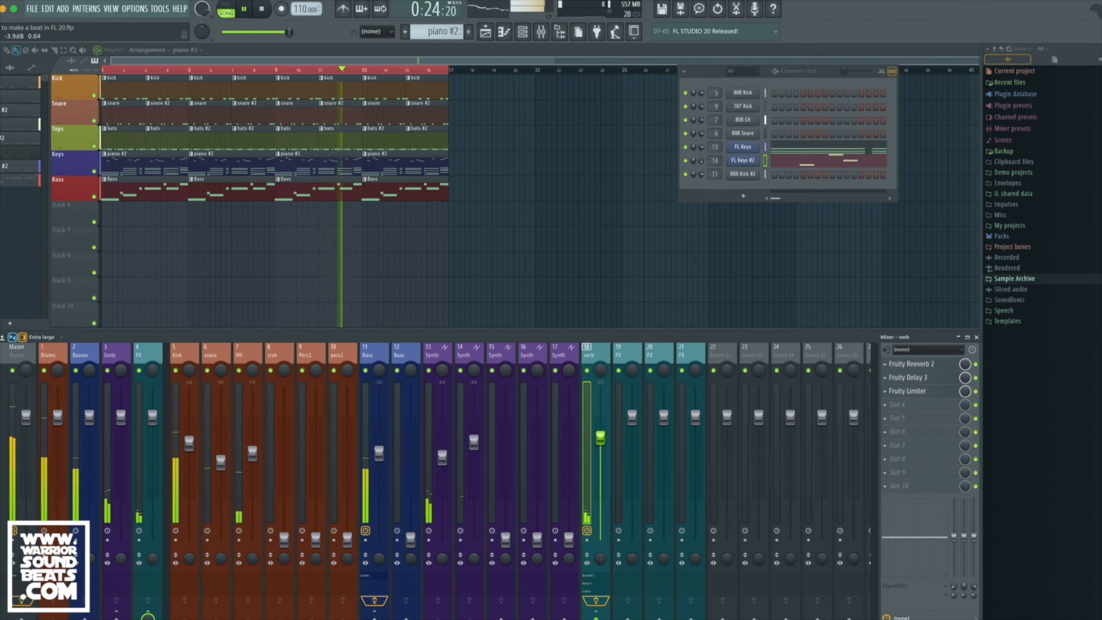
left_click_drag(601, 433, 600, 447)
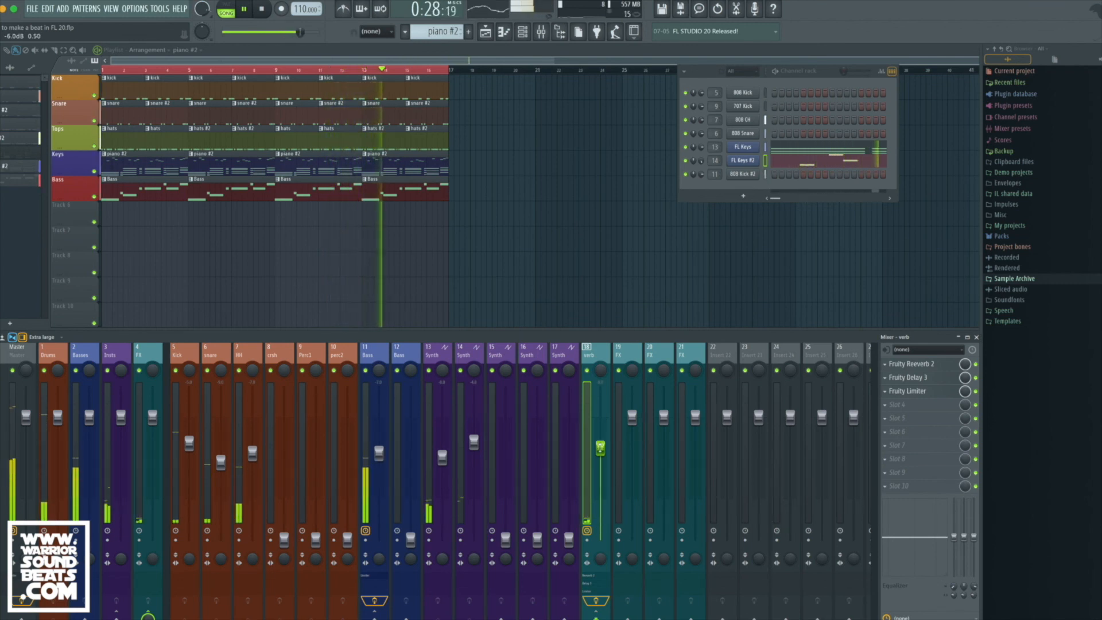
key("space")
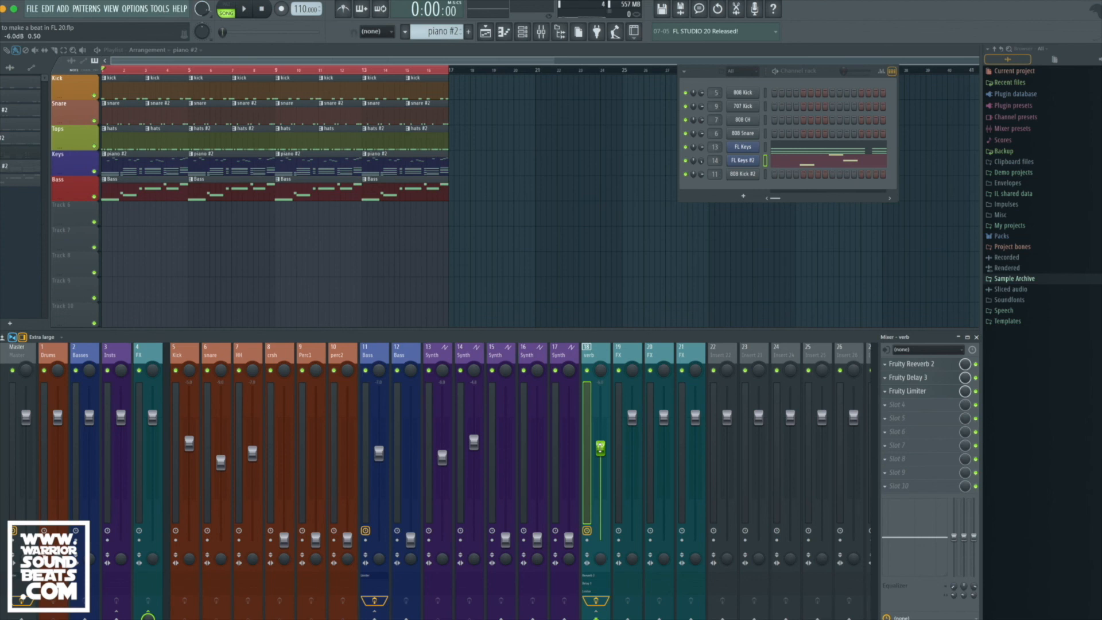
left_click_drag(601, 448, 600, 443)
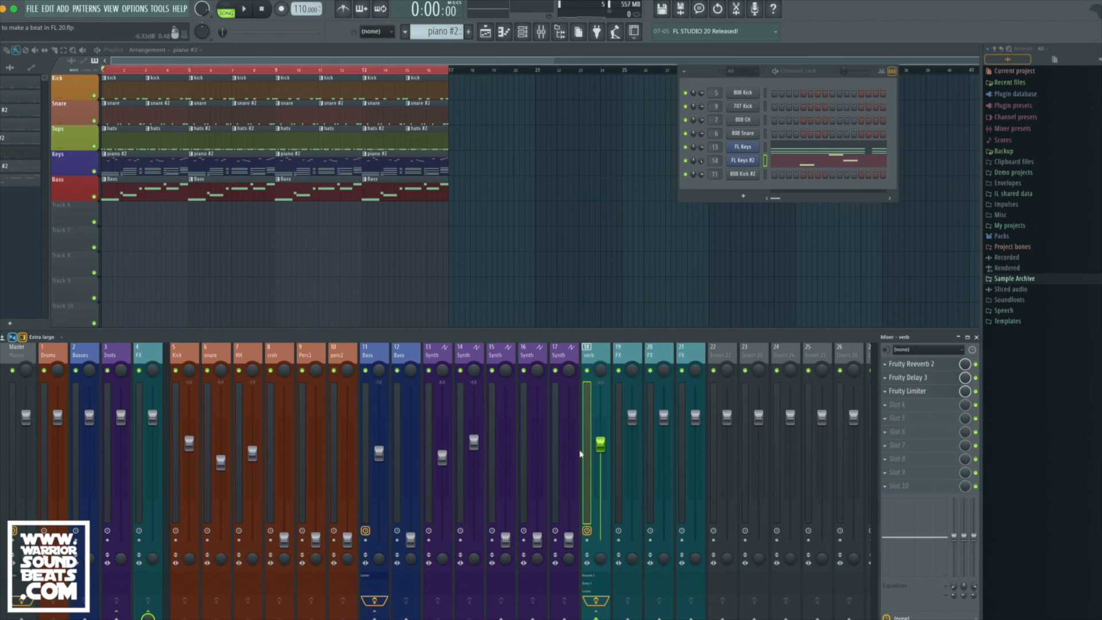